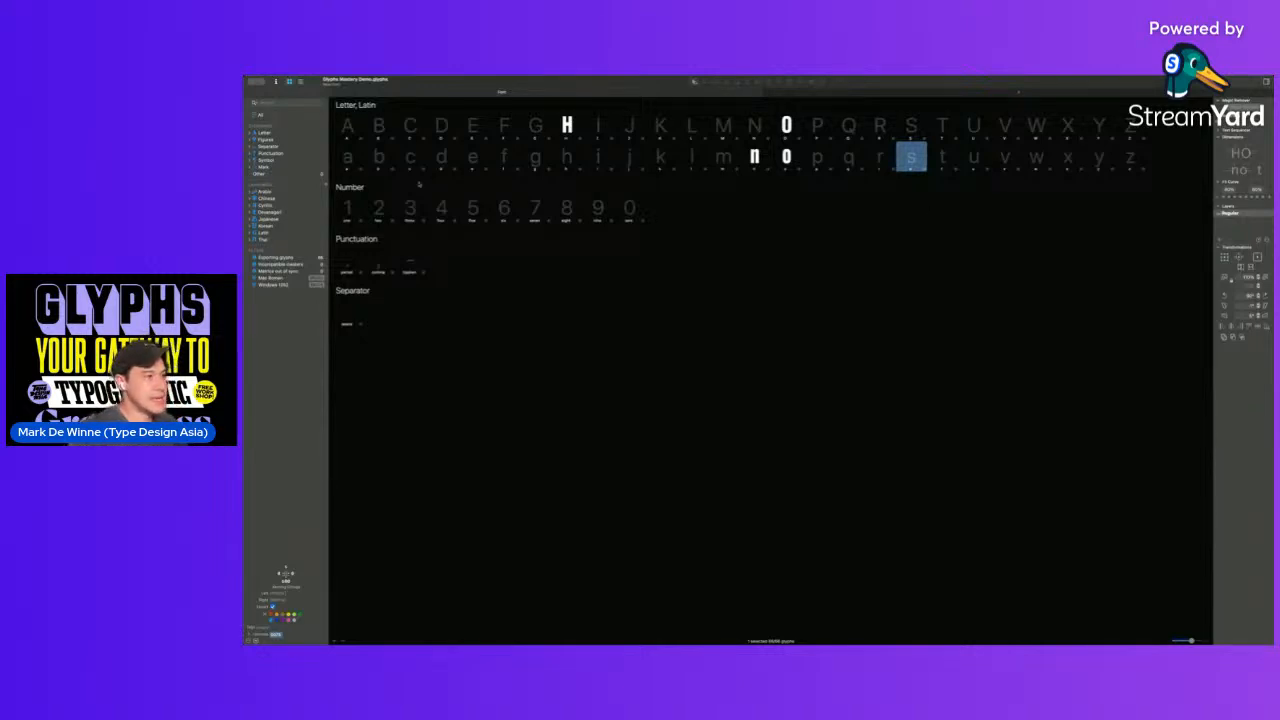
# - Open the glyphs H, O, n and o together in one edit tab
pyautogui.moveTo(1190, 640); pyautogui.dragTo(1204, 640)
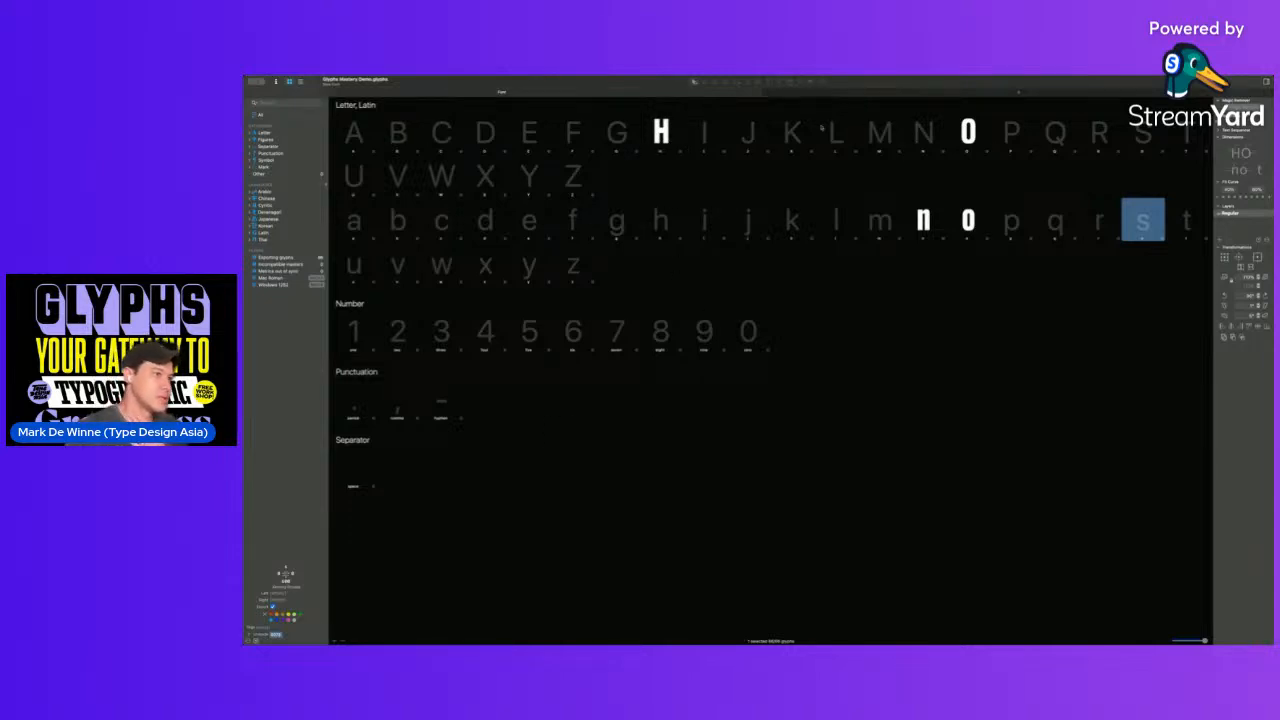
pyautogui.doubleClick(661, 133)
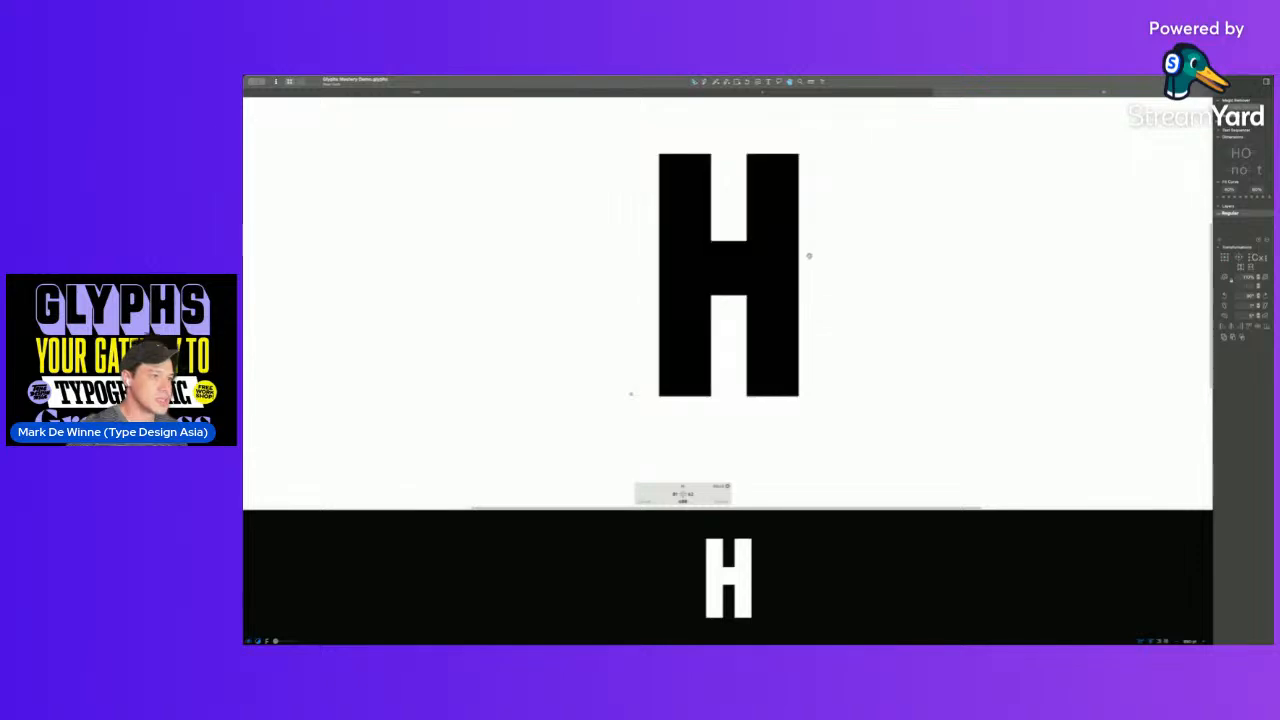
pyautogui.press('super+w')
pyautogui.keyDown('super'); pyautogui.click(966, 137); pyautogui.keyUp('super')
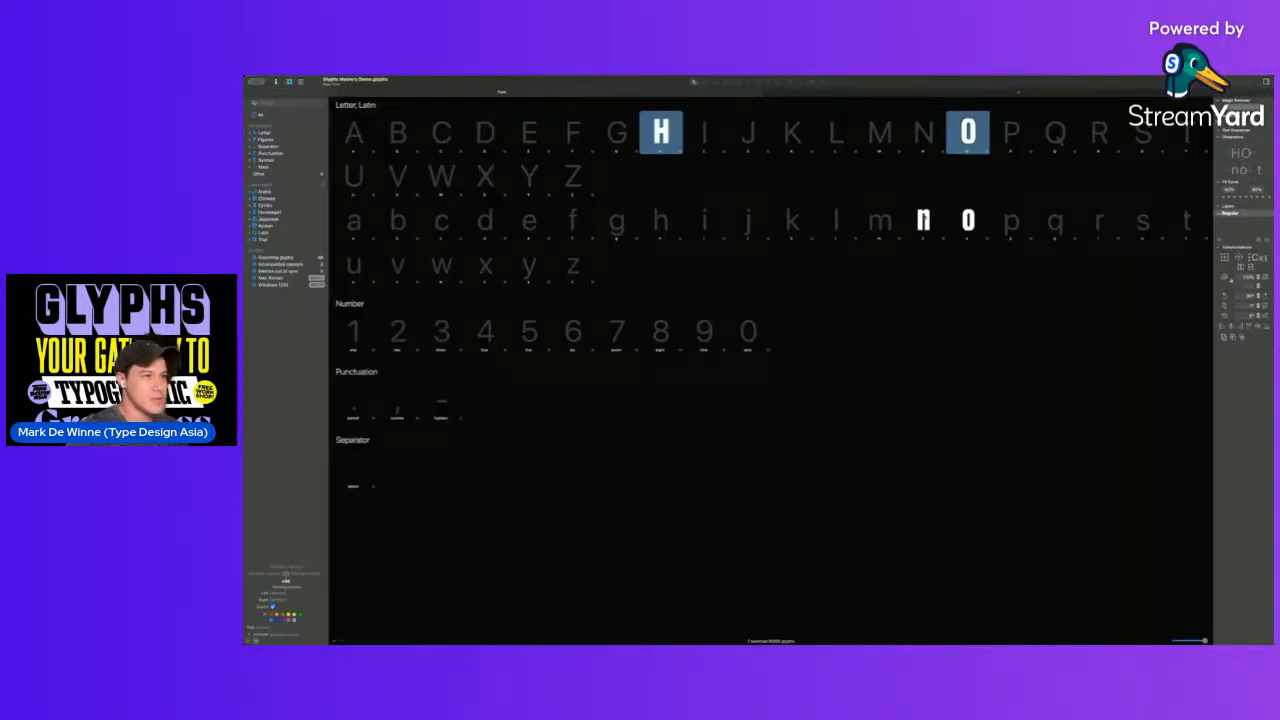
pyautogui.keyDown('super'); pyautogui.click(925, 220); pyautogui.keyUp('super')
pyautogui.keyDown('super'); pyautogui.click(966, 220); pyautogui.keyUp('super')
pyautogui.doubleClick(968, 222)
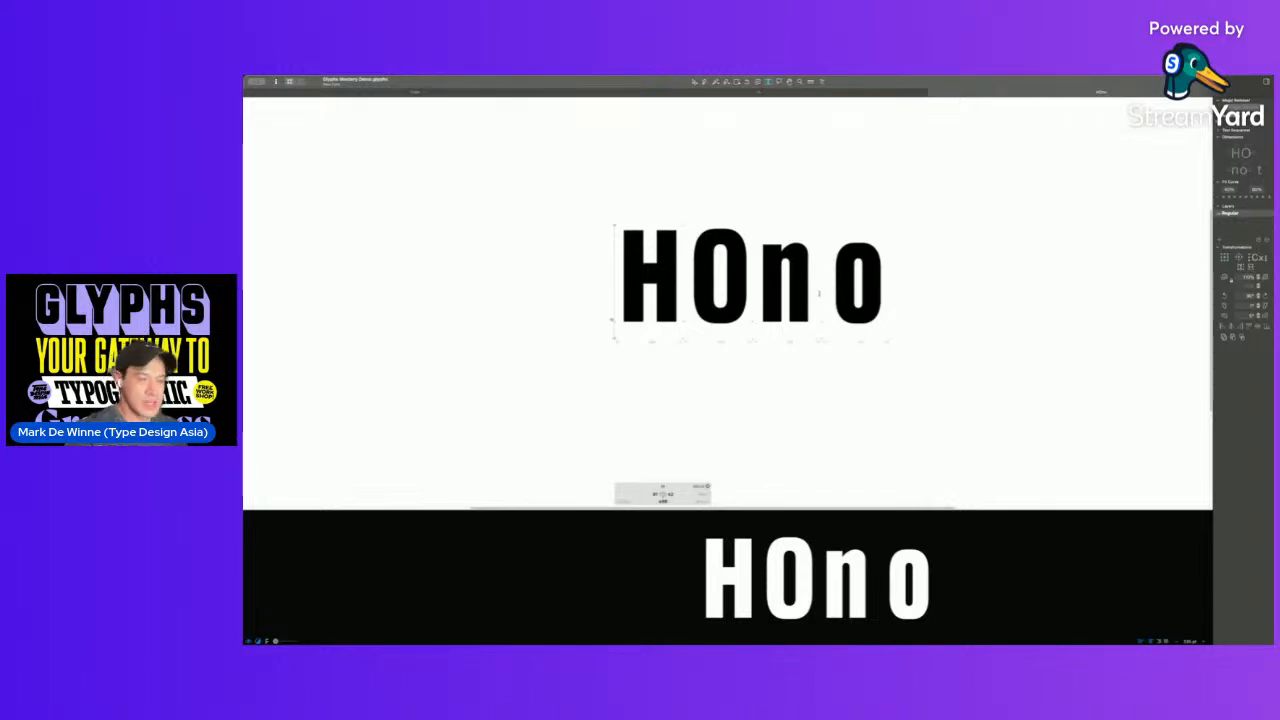
# - Insert two more n glyphs before the final o and open the first n for editing
pyautogui.click(820, 285)
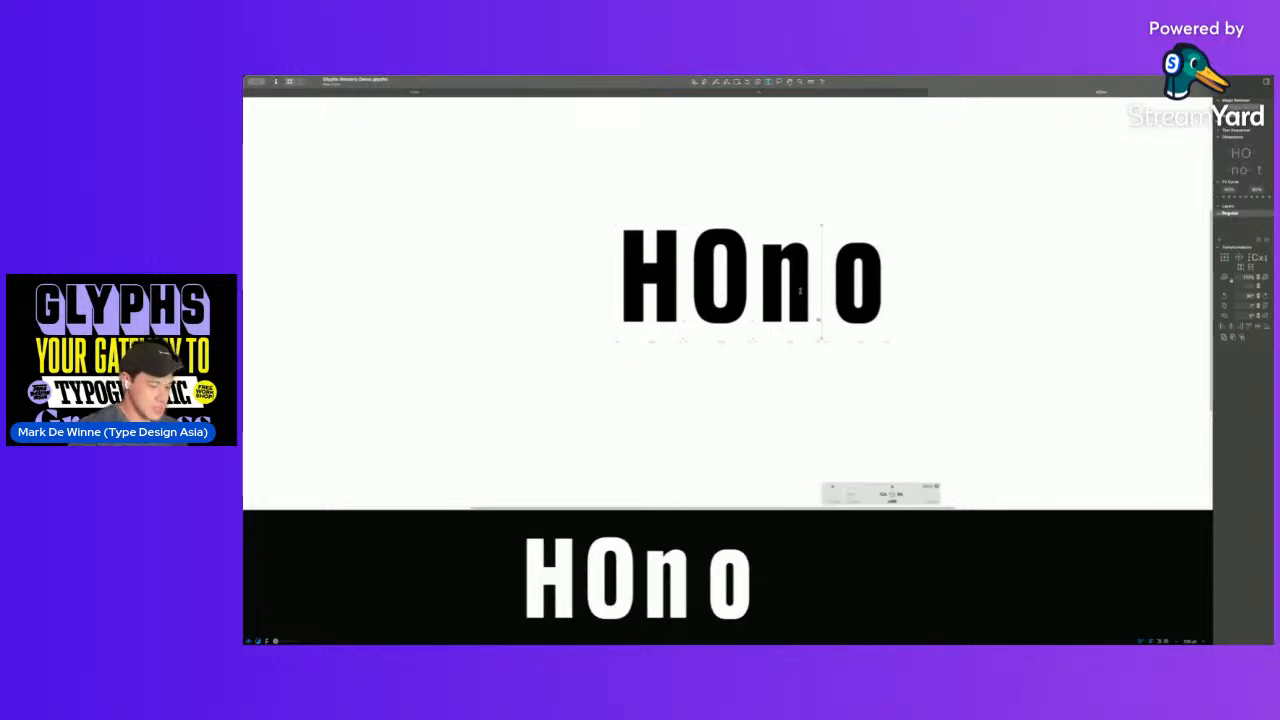
pyautogui.write('nn')
pyautogui.press('Escape')
pyautogui.doubleClick(798, 295)
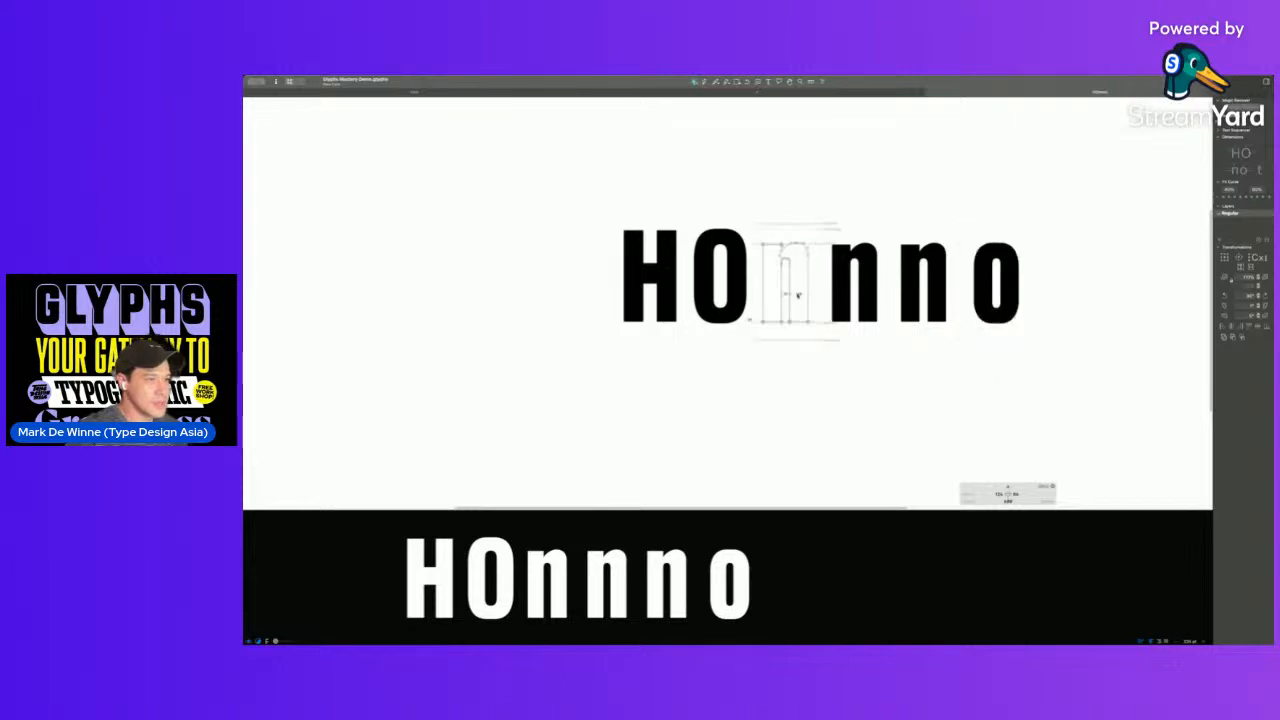
pyautogui.press('space')
pyautogui.moveTo(801, 342); pyautogui.dragTo(577, 337)
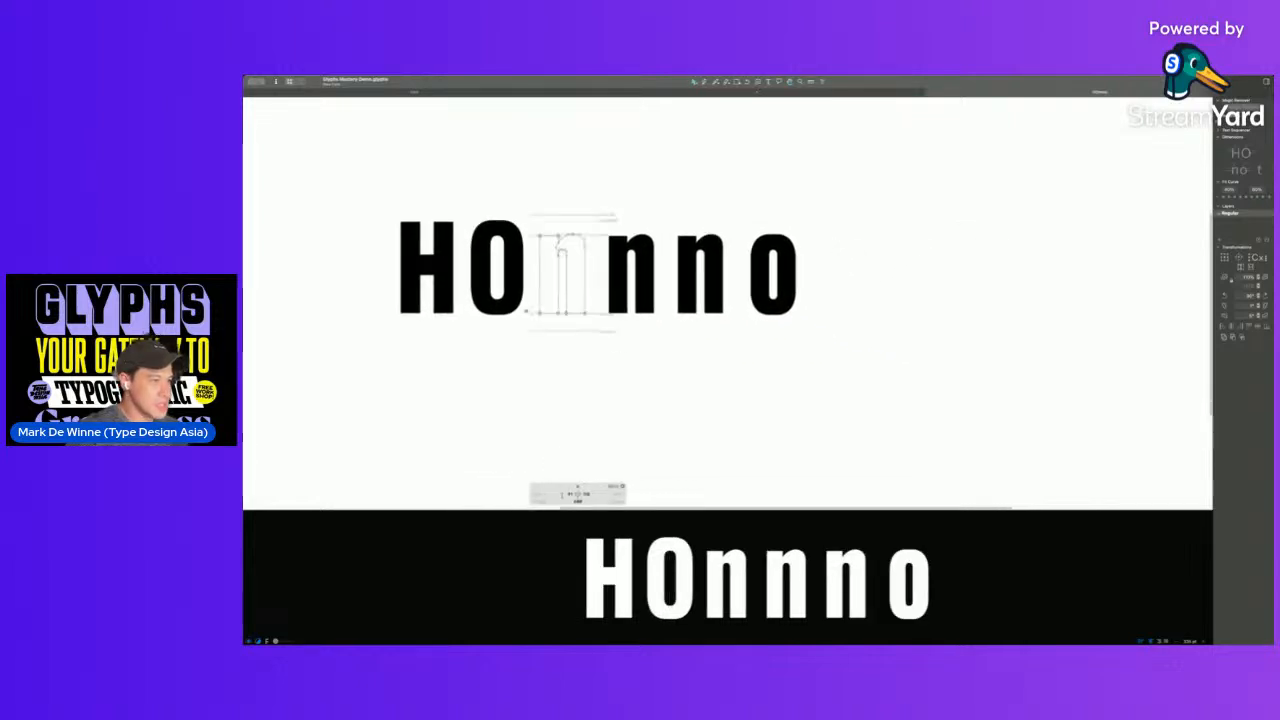
pyautogui.moveTo(509, 200); pyautogui.dragTo(608, 330)
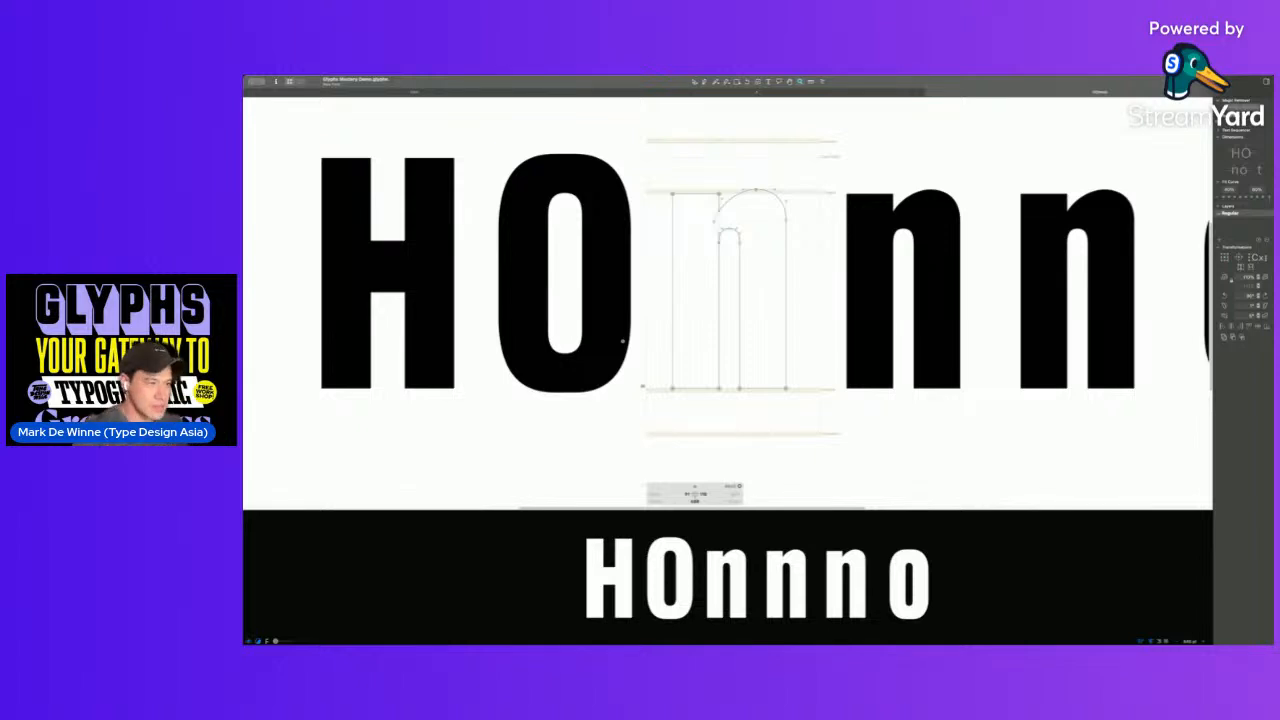
# - Check the n with the Measurement tool, reduce its left side bearing and link the right side bearing to match
pyautogui.click(811, 82)
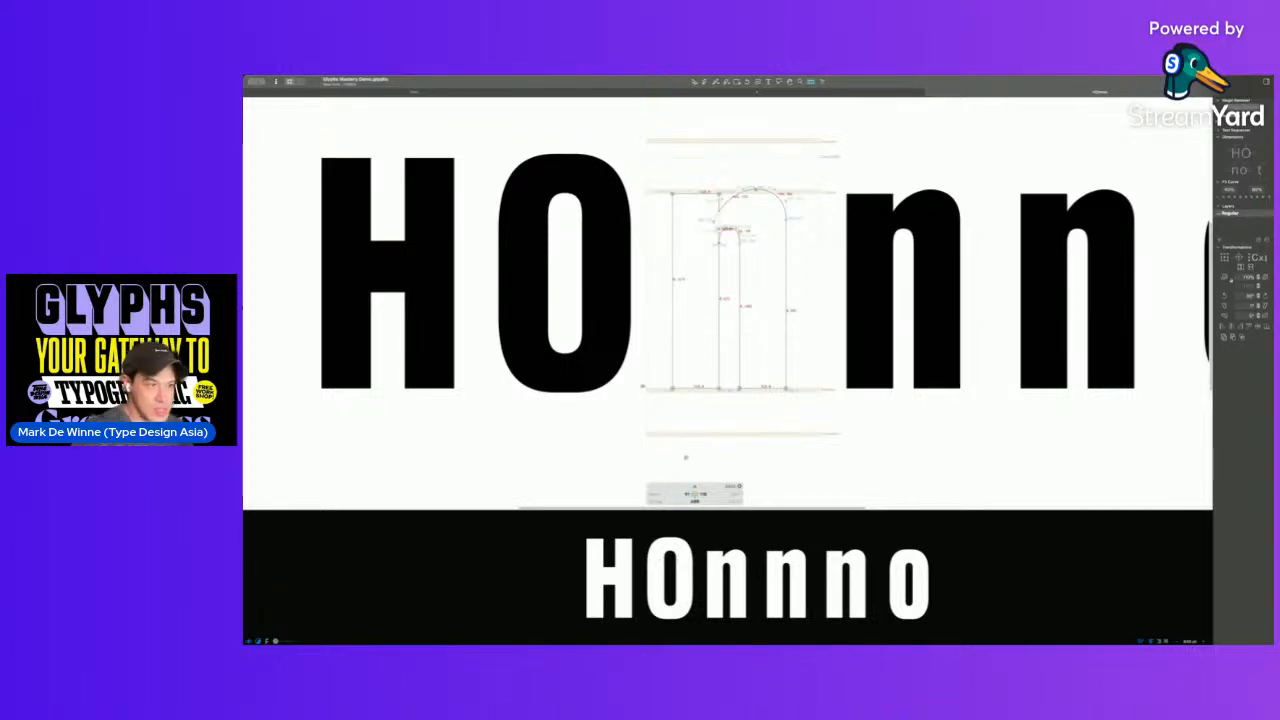
pyautogui.click(688, 493)
pyautogui.write('50')
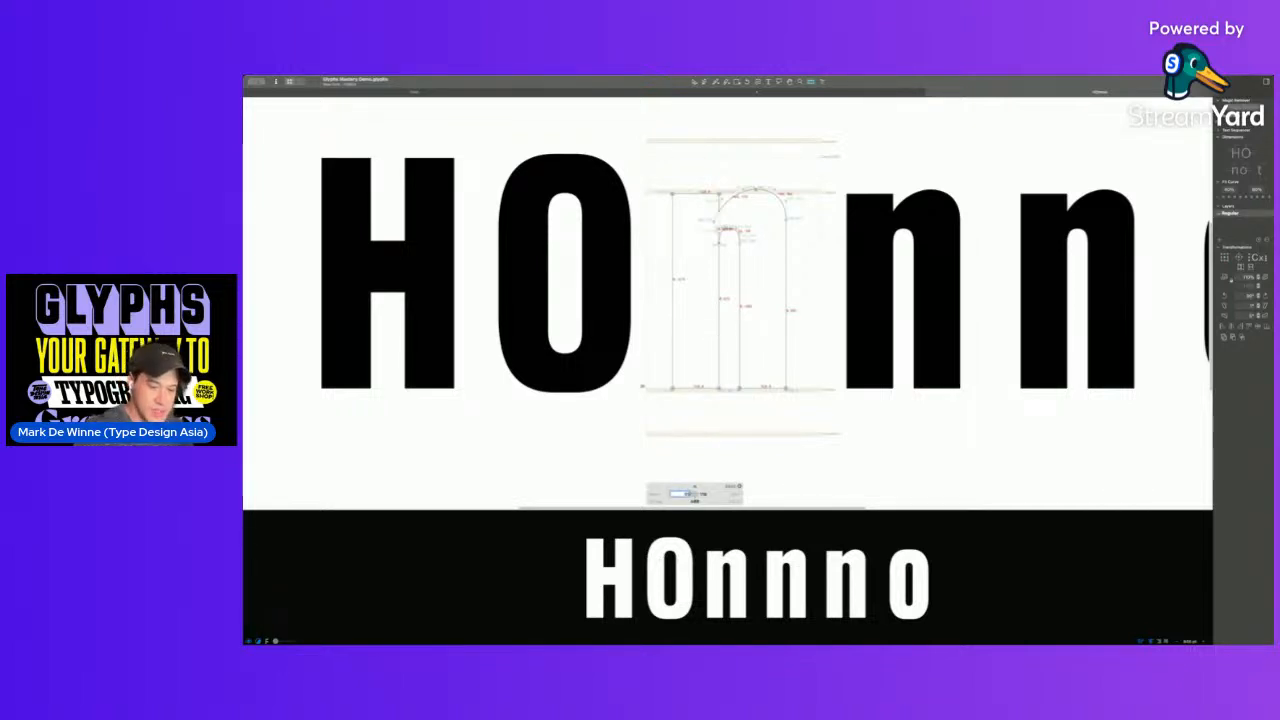
pyautogui.press('Tab')
pyautogui.write('4')
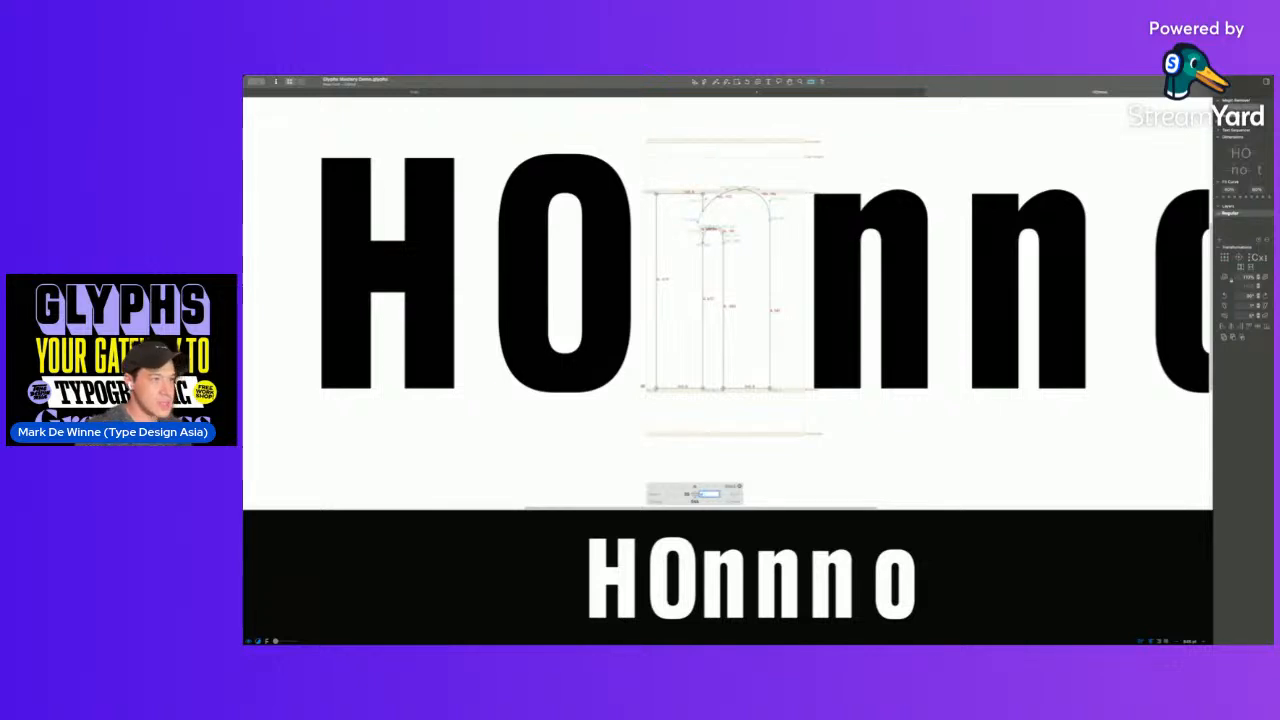
pyautogui.click(769, 218)
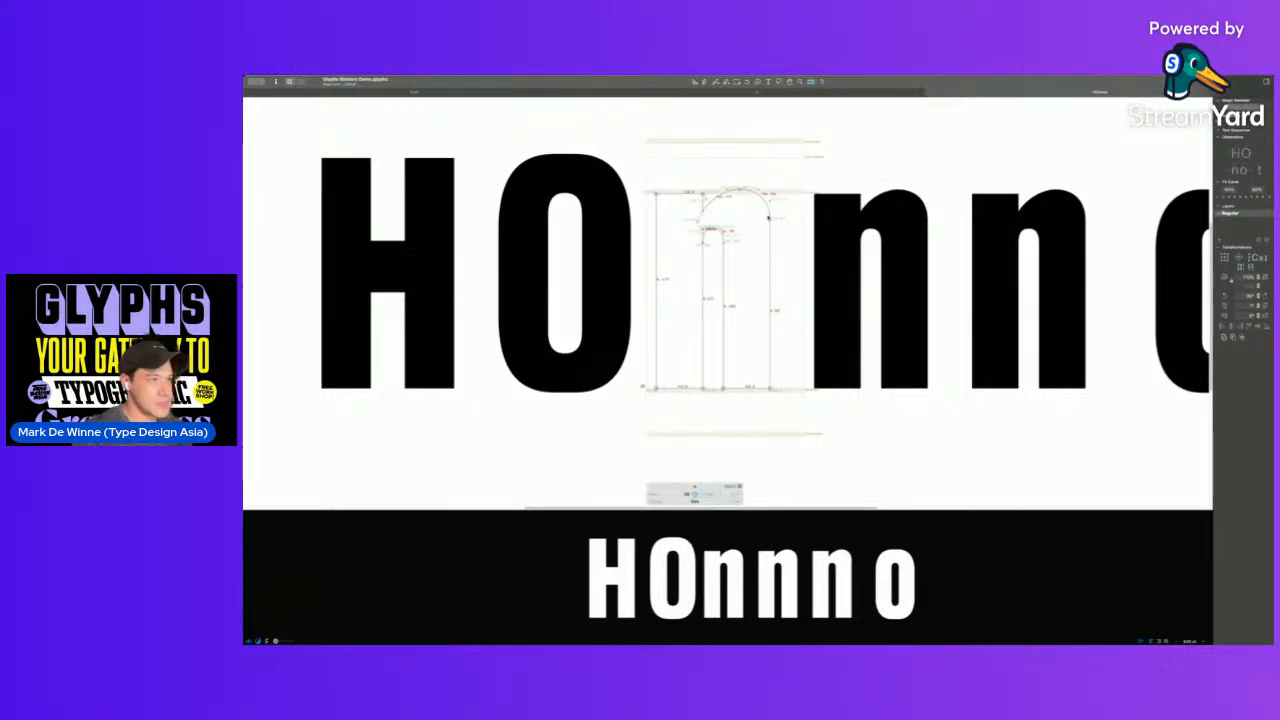
pyautogui.press('v')
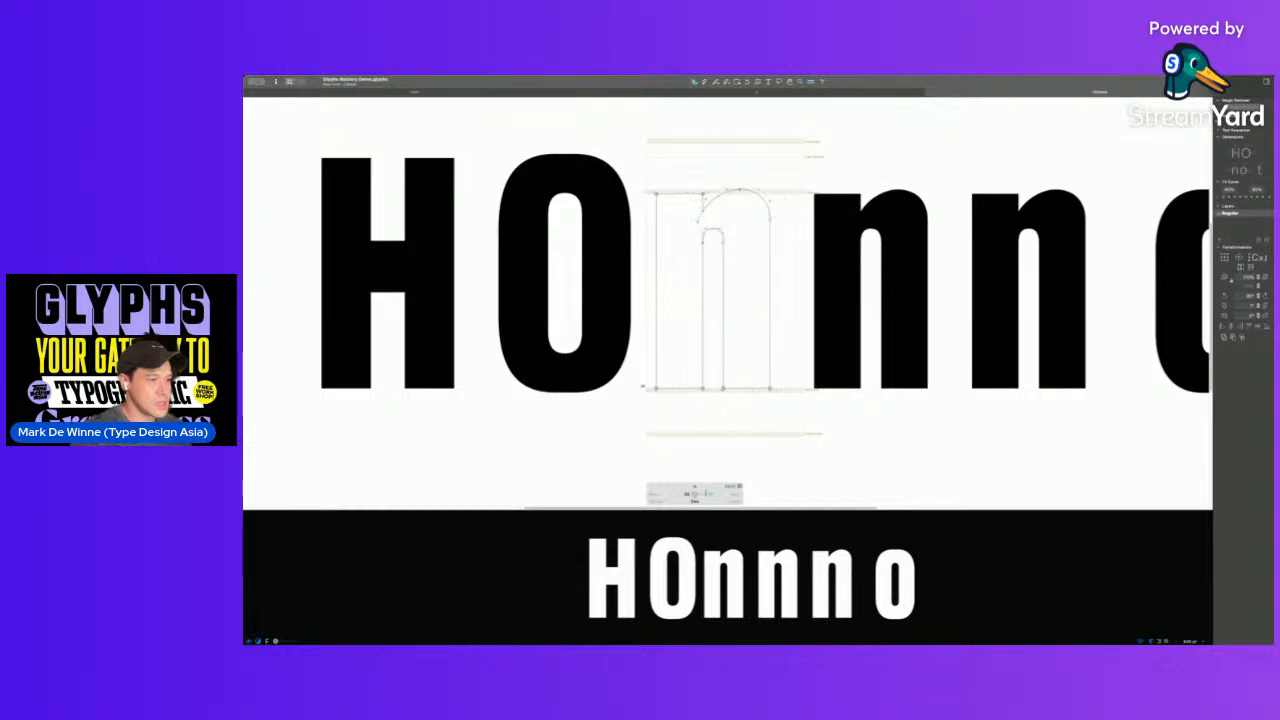
pyautogui.click(695, 501)
pyautogui.click(709, 494)
pyautogui.write('30')
pyautogui.press('Return')
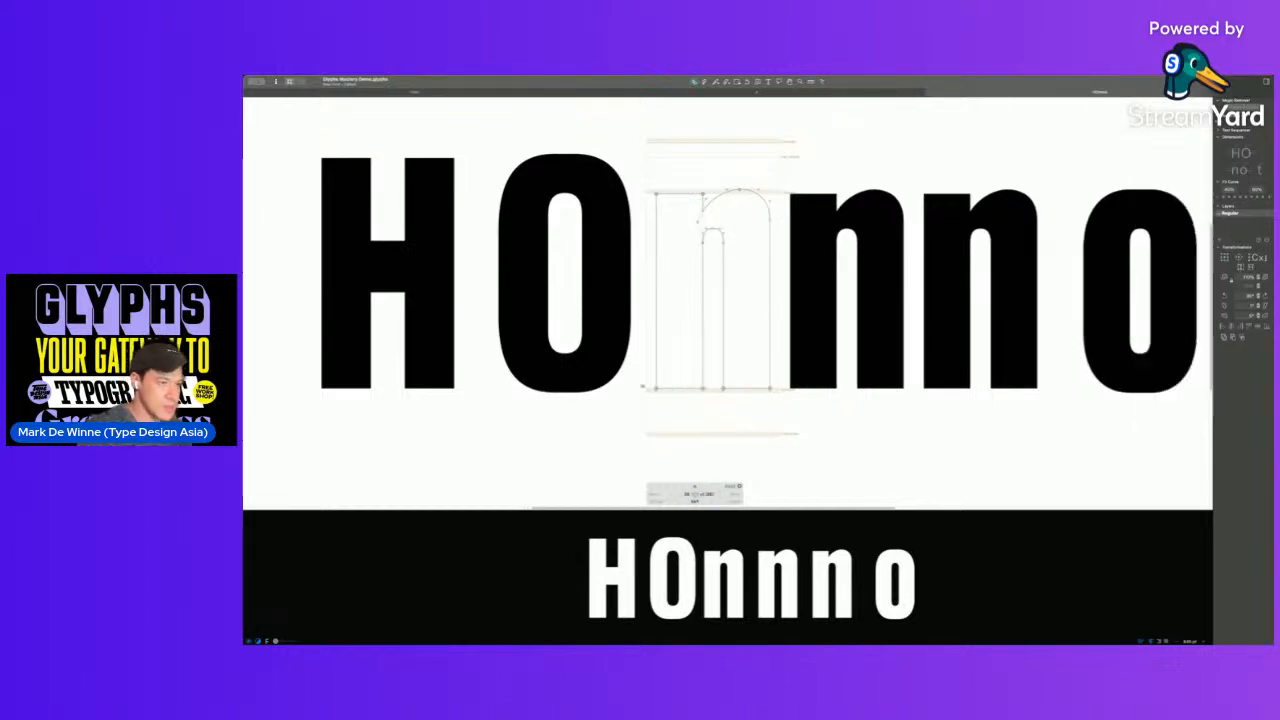
# - Set the left side bearing of the n to 30 and update its linked metrics
pyautogui.press('space')
pyautogui.moveTo(745, 315); pyautogui.dragTo(693, 326)
pyautogui.scroll(-3, 672, 358)
pyautogui.press('space')
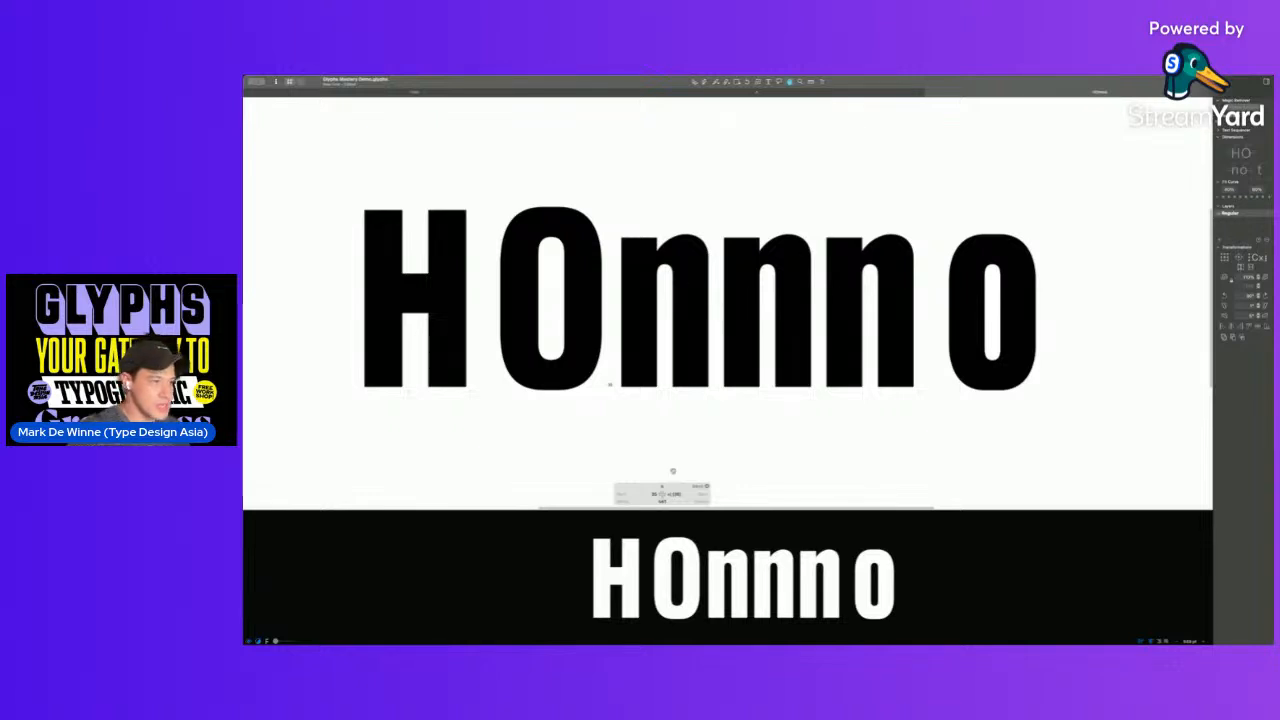
pyautogui.press('Escape')
pyautogui.click(649, 494)
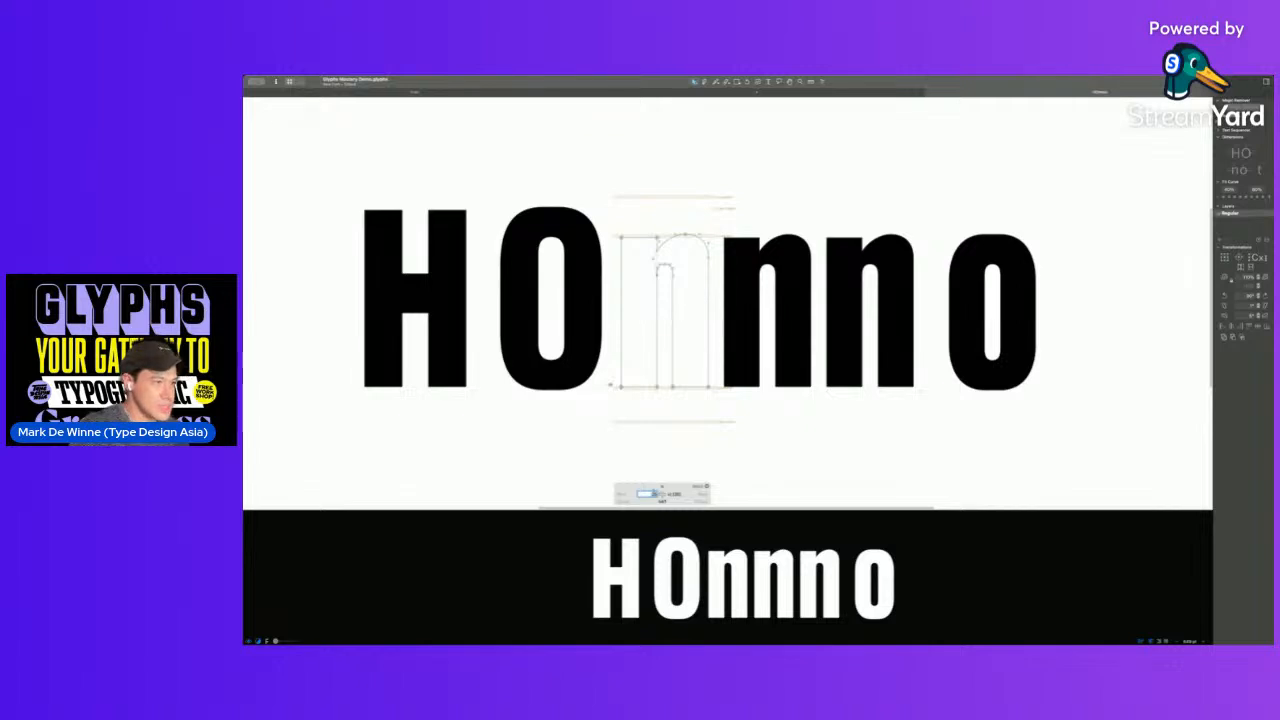
pyautogui.write('30')
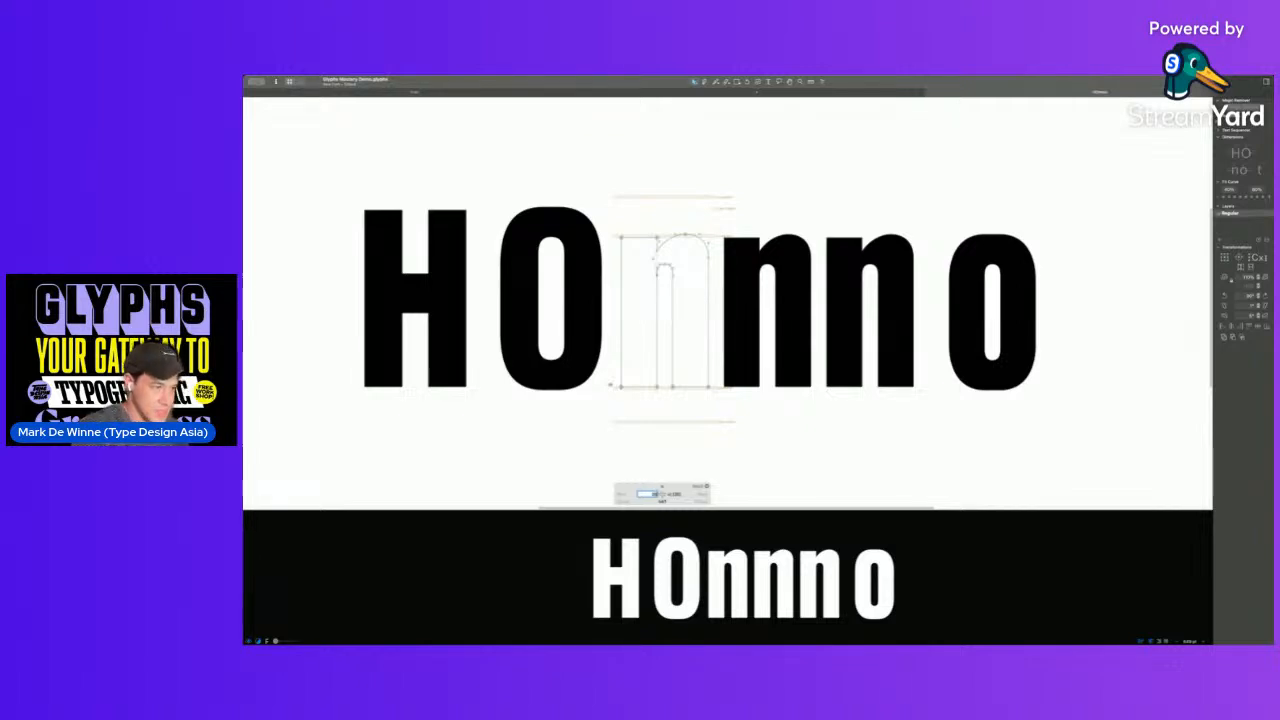
pyautogui.press('Return')
pyautogui.press('ctrl+super+m')
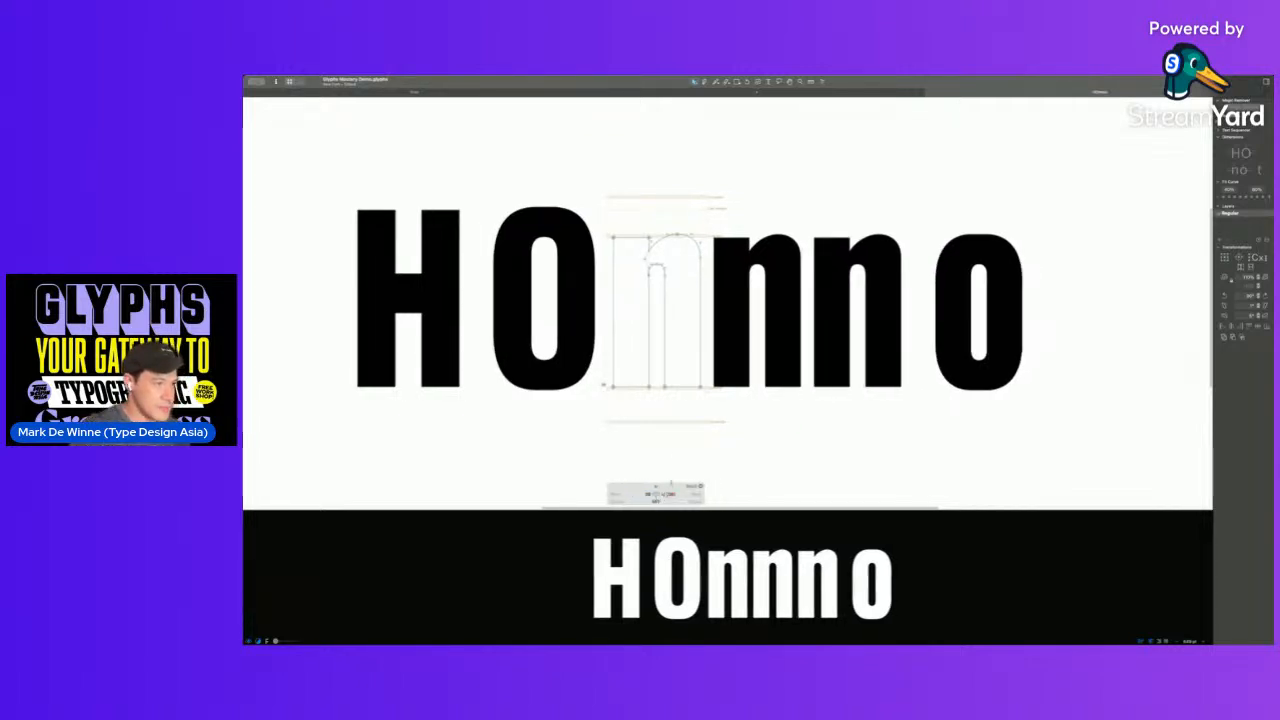
# - Separate the first n from the following ones with a space and inspect the side bearings with the Measurement tool
pyautogui.click(811, 82)
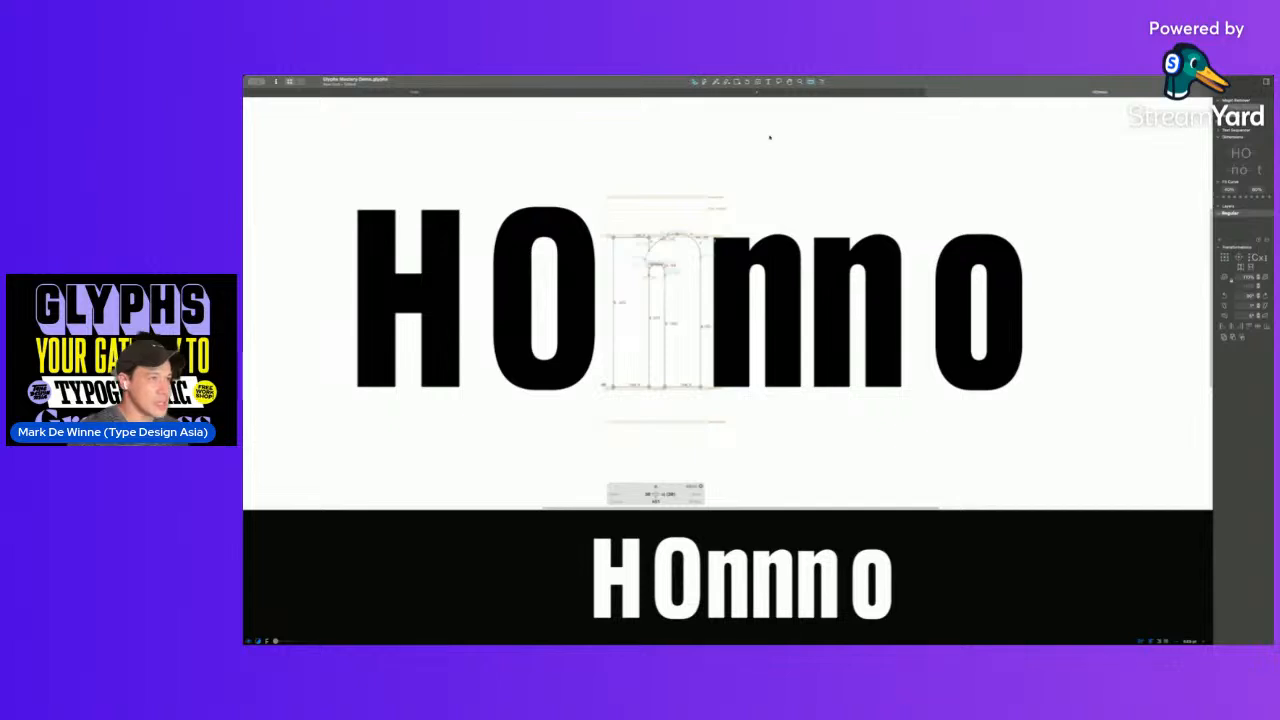
pyautogui.press('t')
pyautogui.click(706, 299)
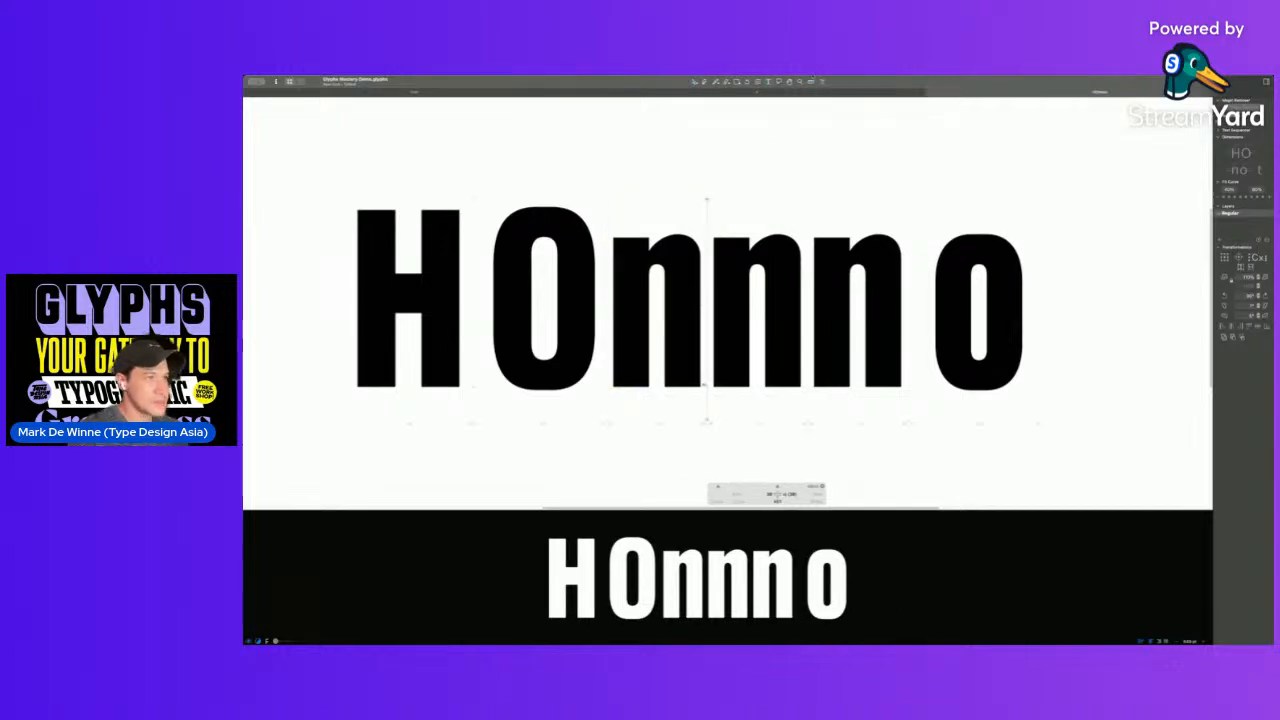
pyautogui.click(811, 82)
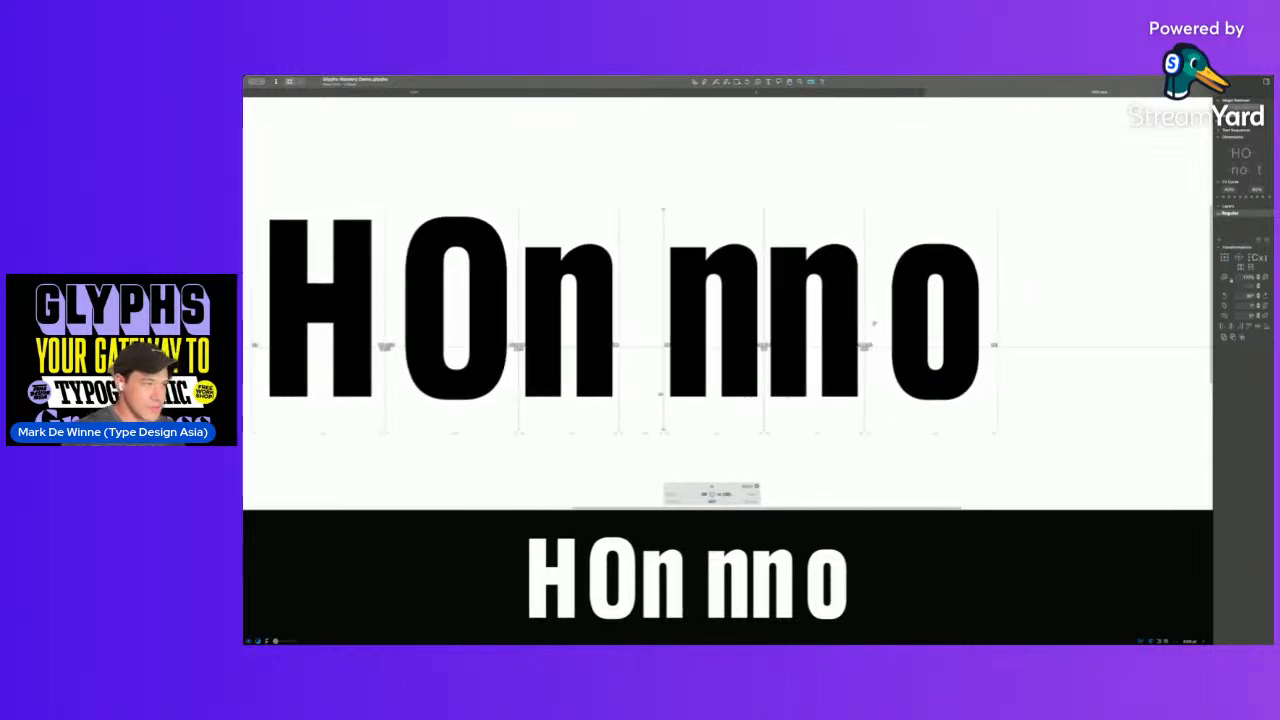
# - Replace the sample text with two spacing lines, "nnonn" and "oonoo"
pyautogui.press('super+a')
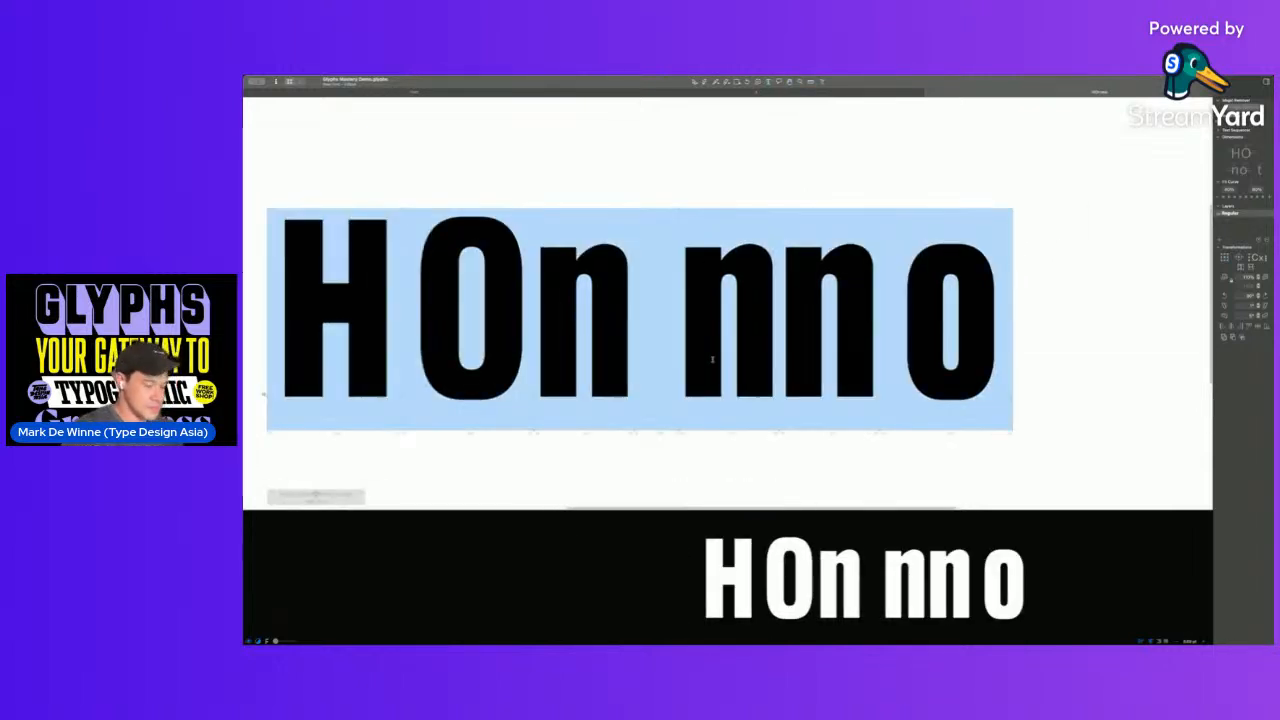
pyautogui.write('nnonn')
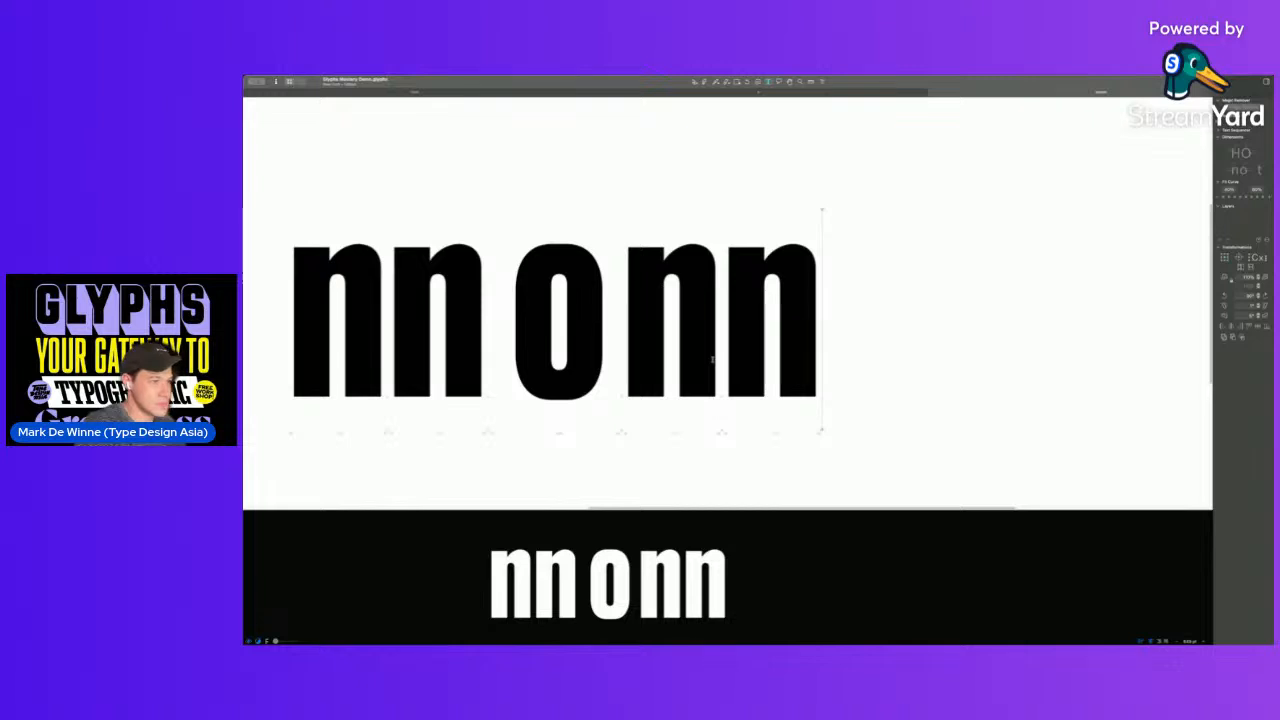
pyautogui.press('Return')
pyautogui.write('oonoo')
pyautogui.scroll(5, 680, 340)
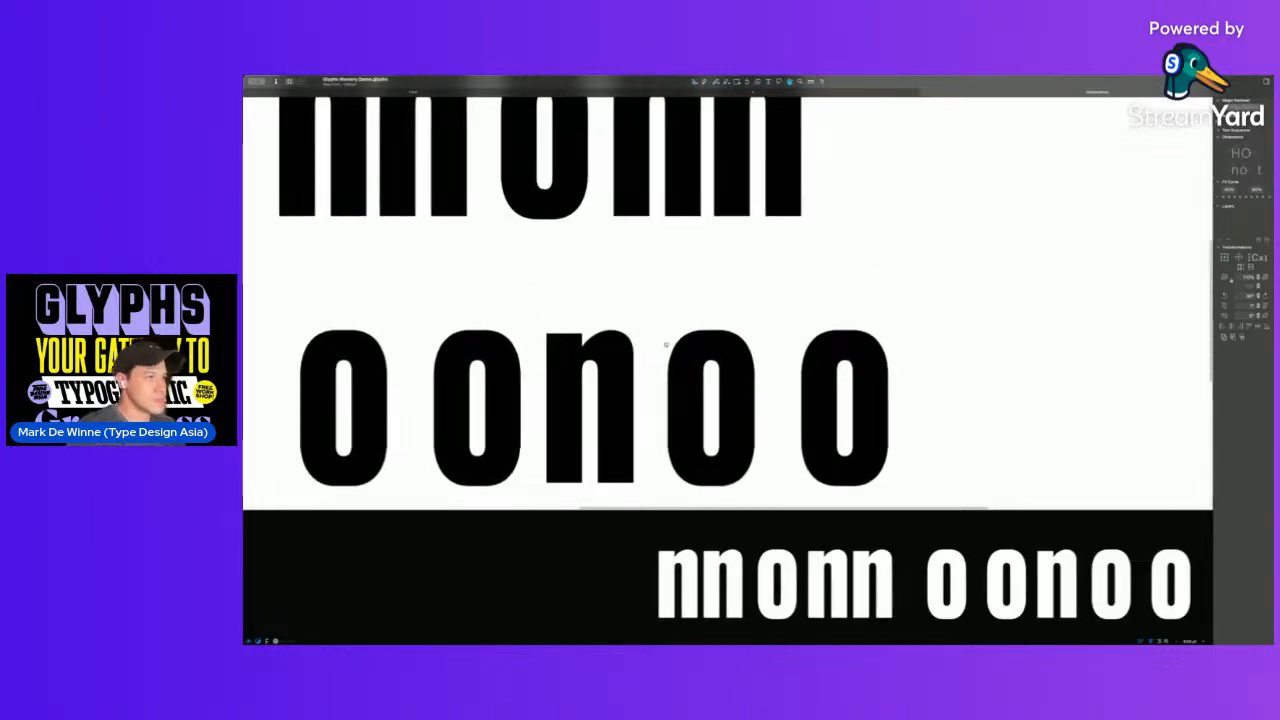
pyautogui.scroll(3, 649, 321)
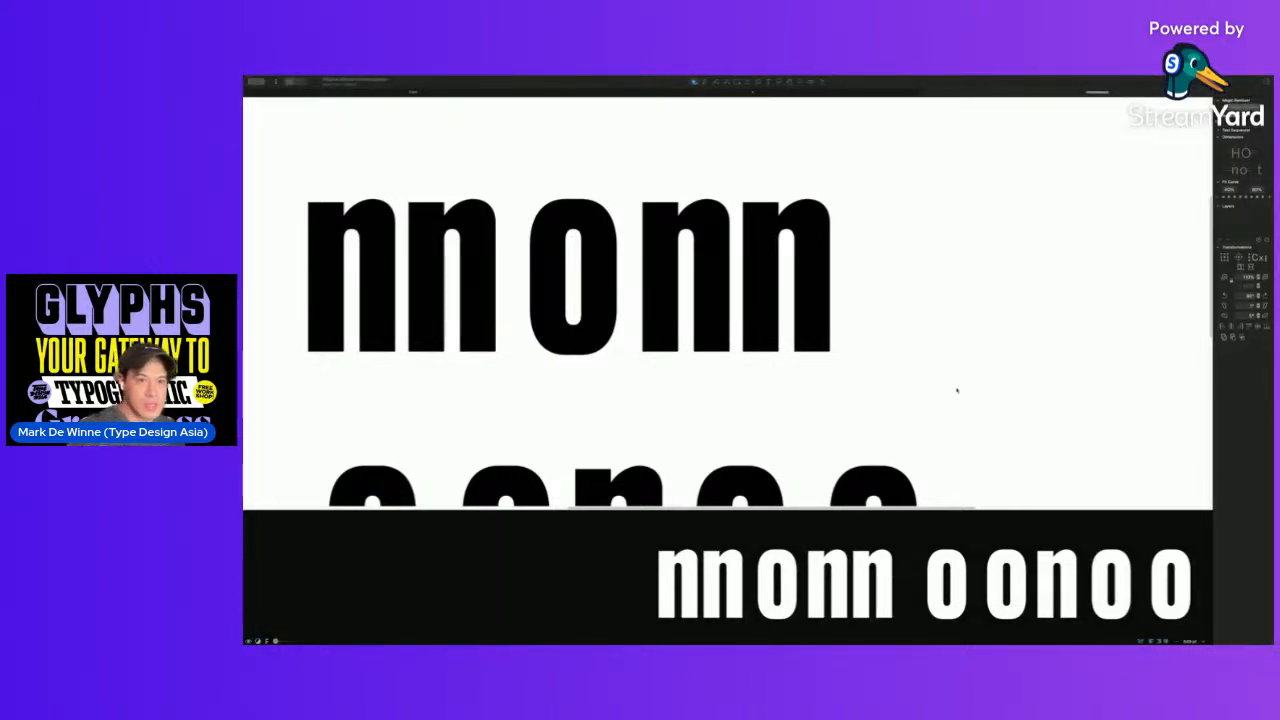
pyautogui.click(470, 355)
pyautogui.hscroll(-3, 563, 345)
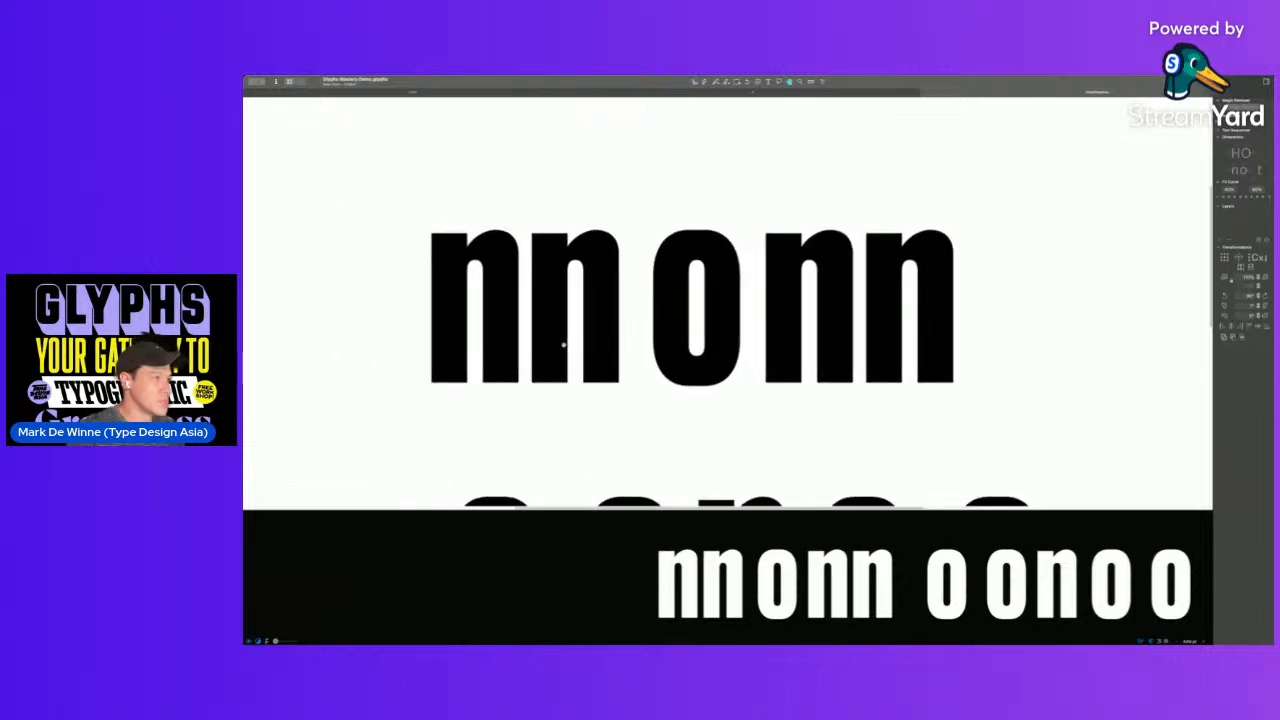
pyautogui.hscroll(3, 569, 352)
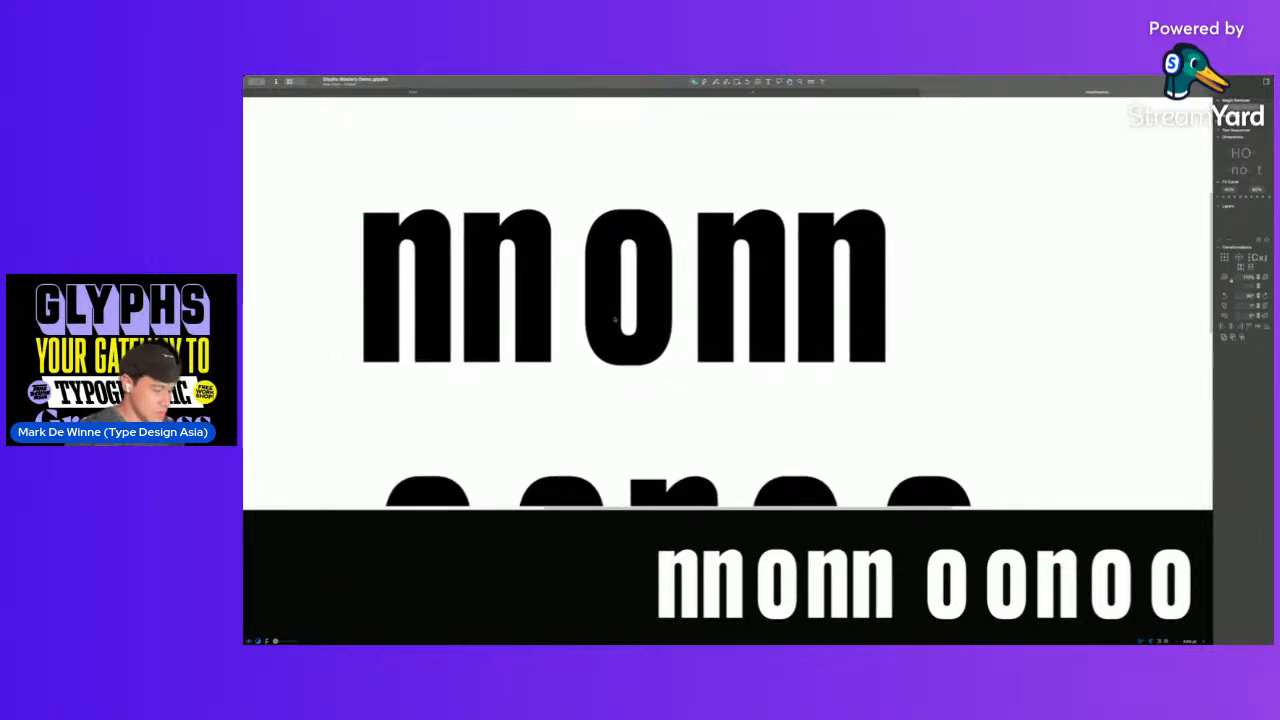
# - Set the left side bearing of the o to 30 and link its right side bearing to match
pyautogui.click(574, 303)
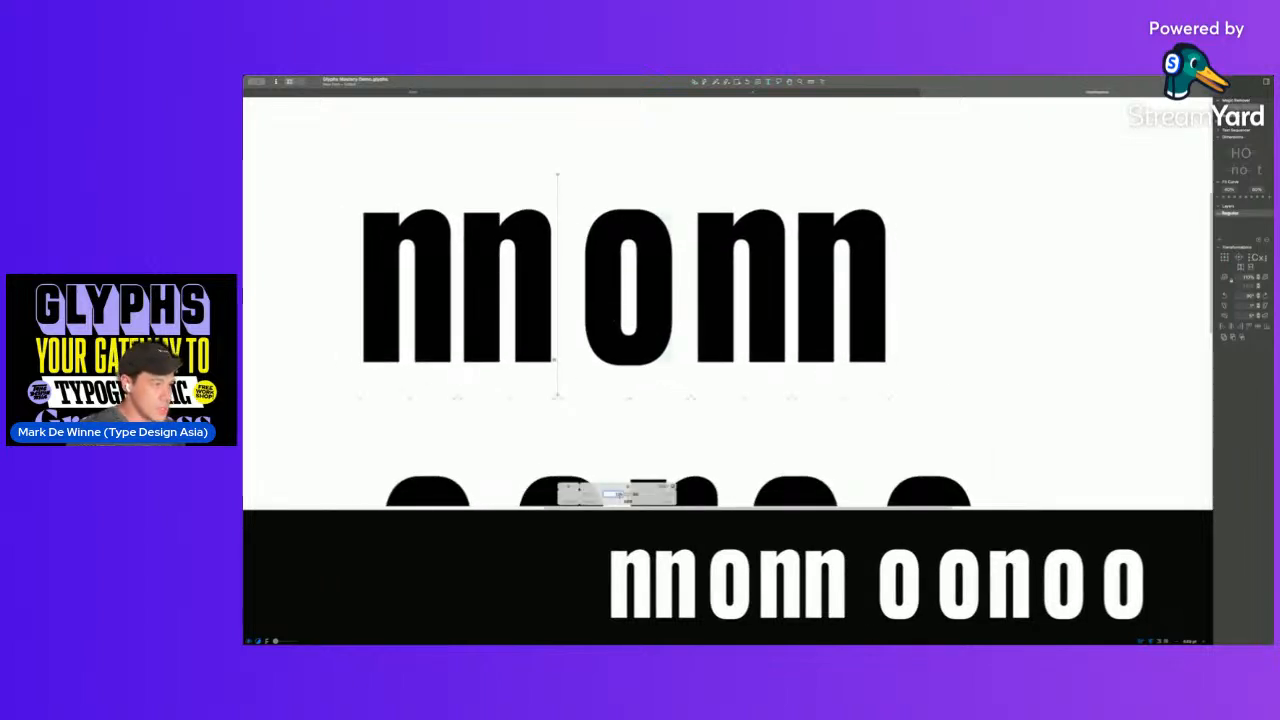
pyautogui.write('30')
pyautogui.press('Tab')
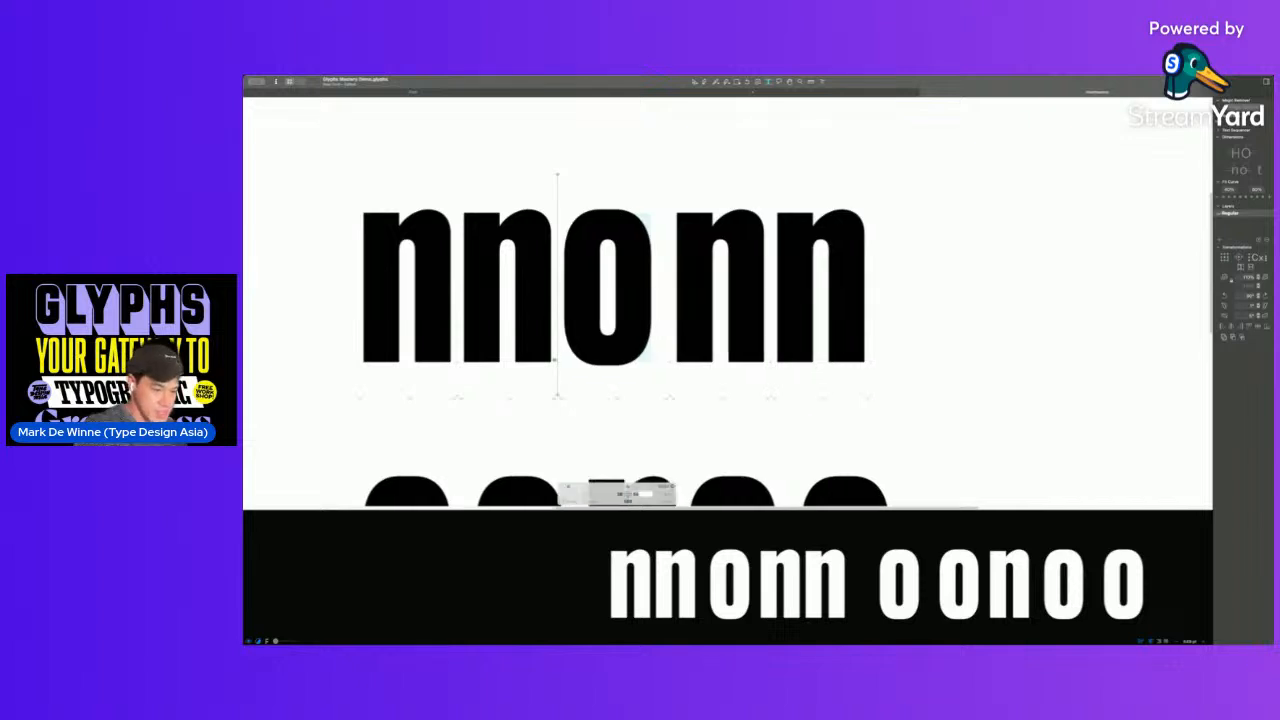
pyautogui.write('30')
pyautogui.press('Return')
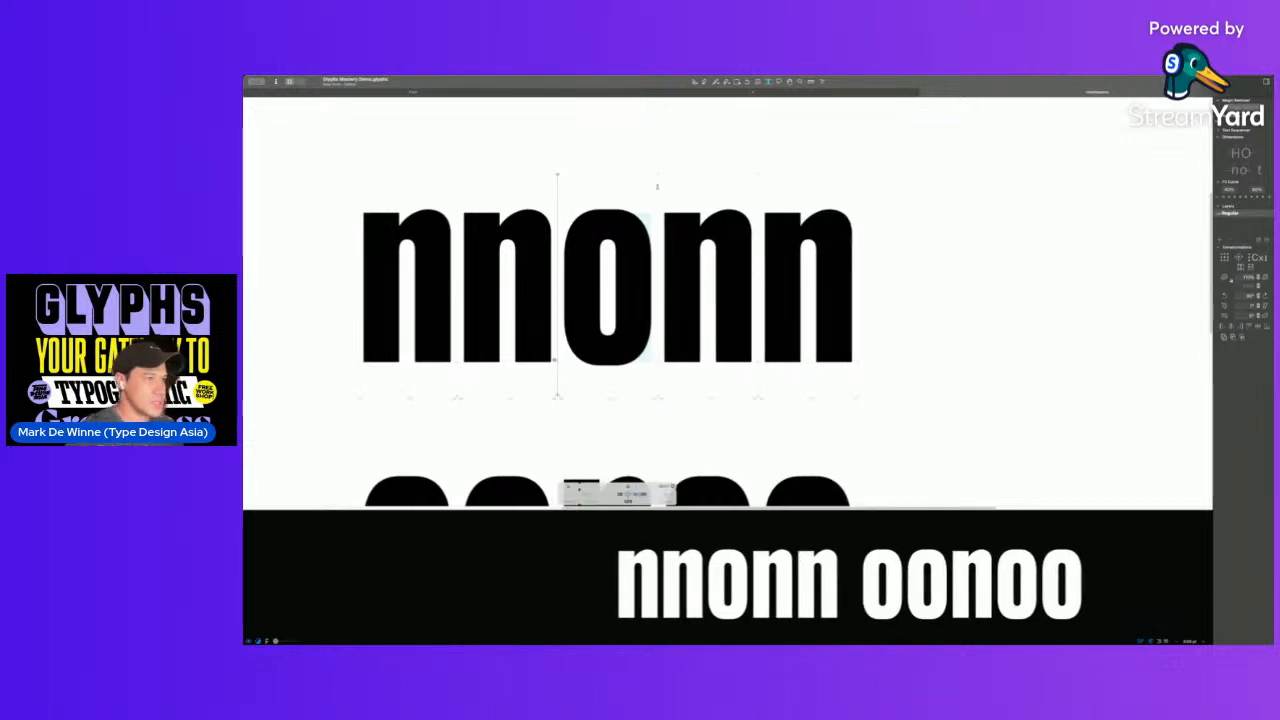
pyautogui.press('Escape')
# - Compare the spacing of both sample lines and tighten the left side bearing of the o slightly
pyautogui.press('space')
pyautogui.moveTo(722, 320); pyautogui.dragTo(764, 256)
pyautogui.press('super+minus')
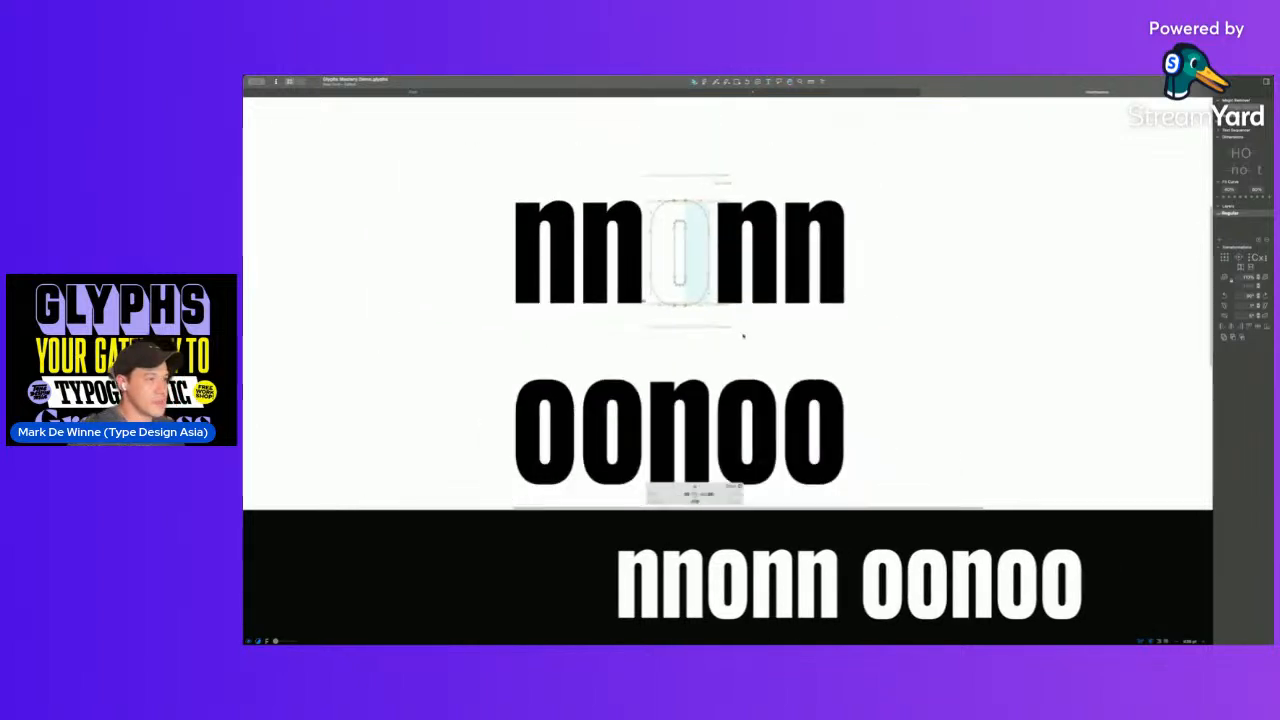
pyautogui.press('space')
pyautogui.moveTo(748, 383); pyautogui.dragTo(708, 367)
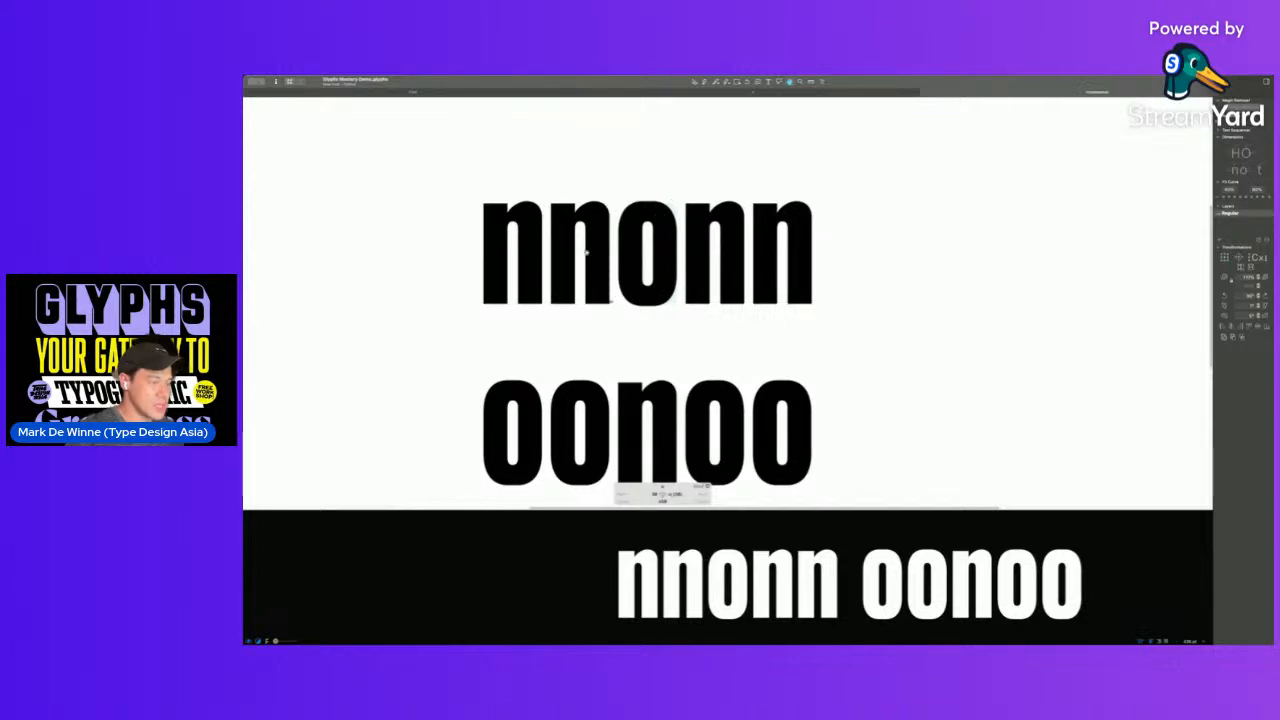
pyautogui.doubleClick(612, 298)
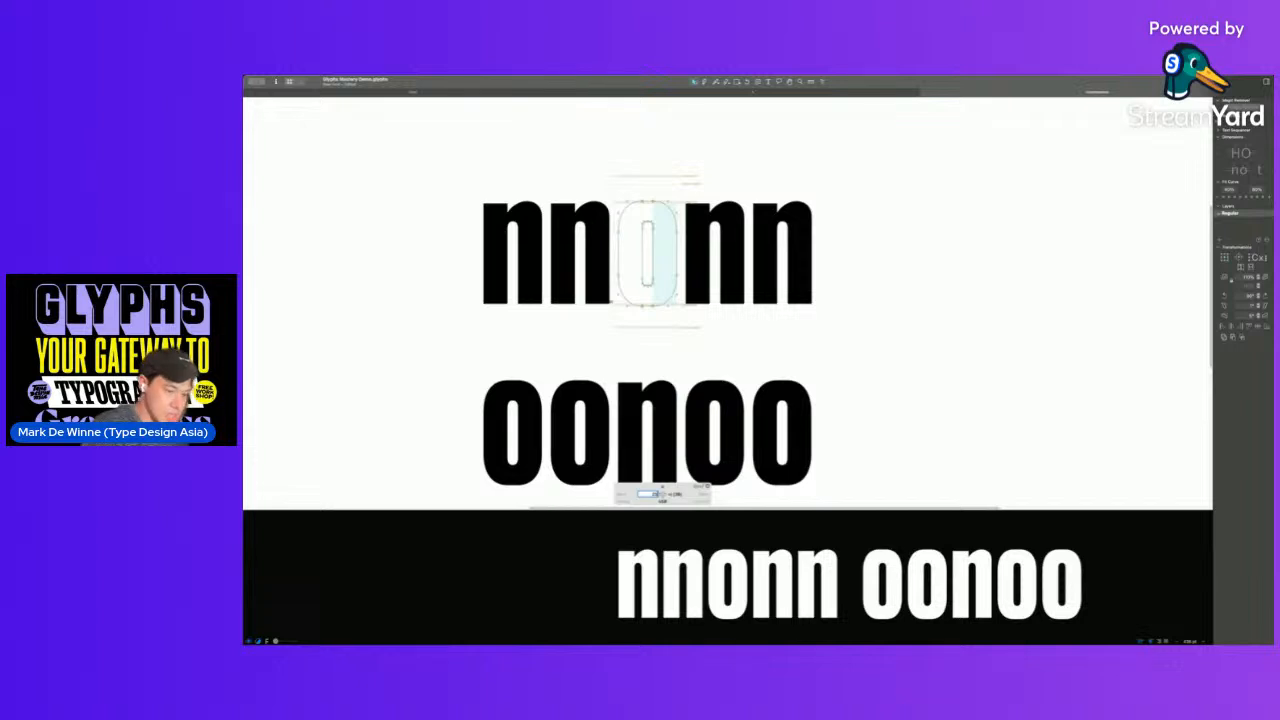
pyautogui.press('Tab')
pyautogui.press('Return')
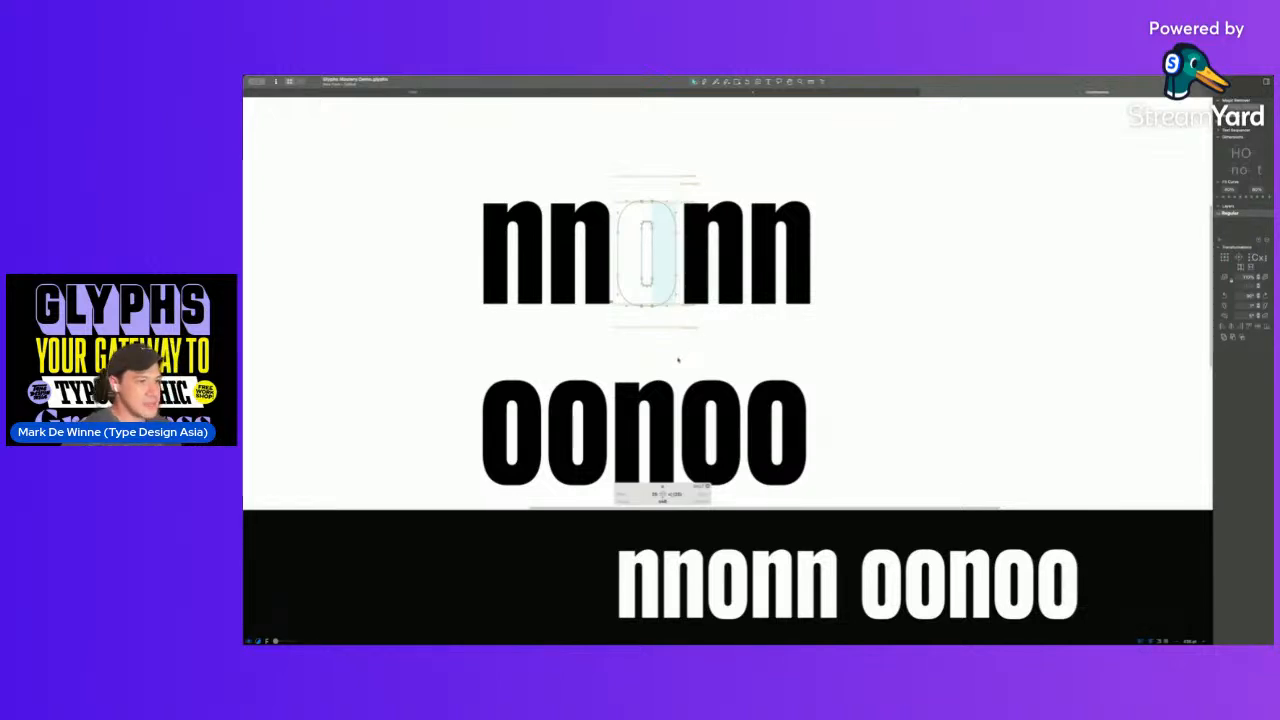
pyautogui.press('Escape')
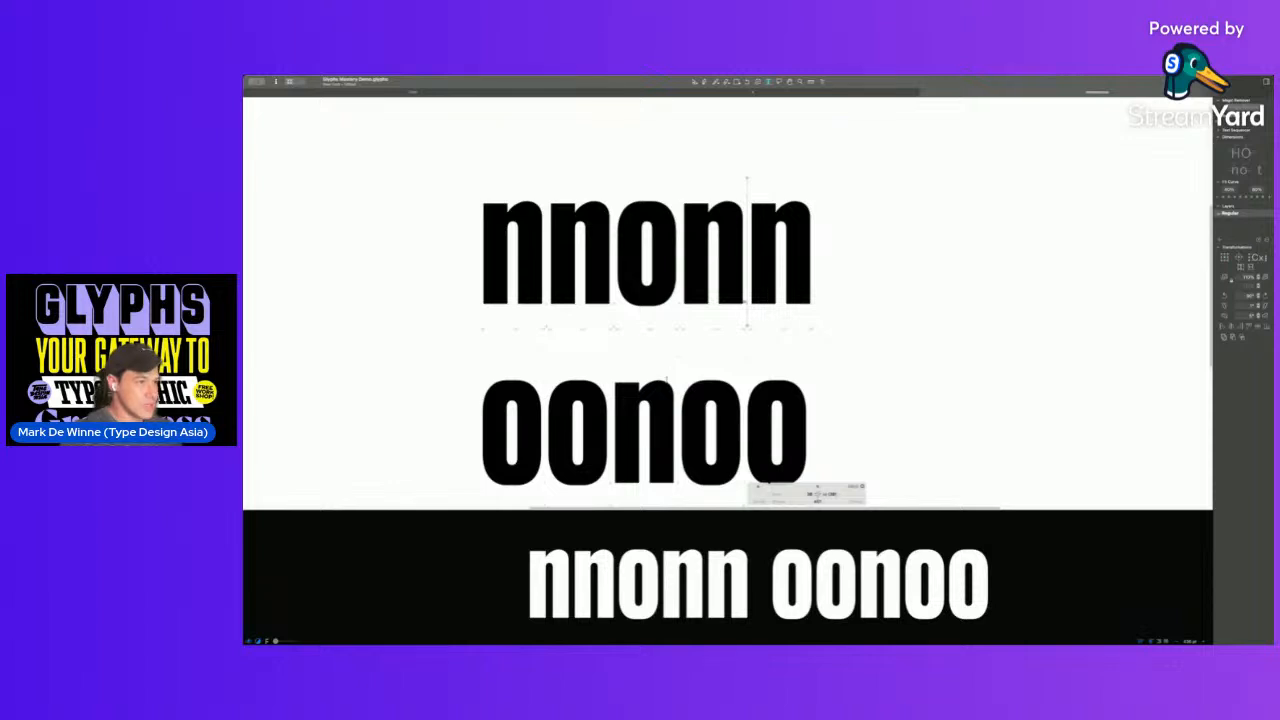
# - Add a third sample line reading "HHH" below the two lowercase spacing lines
pyautogui.scroll(-2, 666, 380)
pyautogui.scroll(-2, 669, 380)
pyautogui.scroll(3, 666, 385)
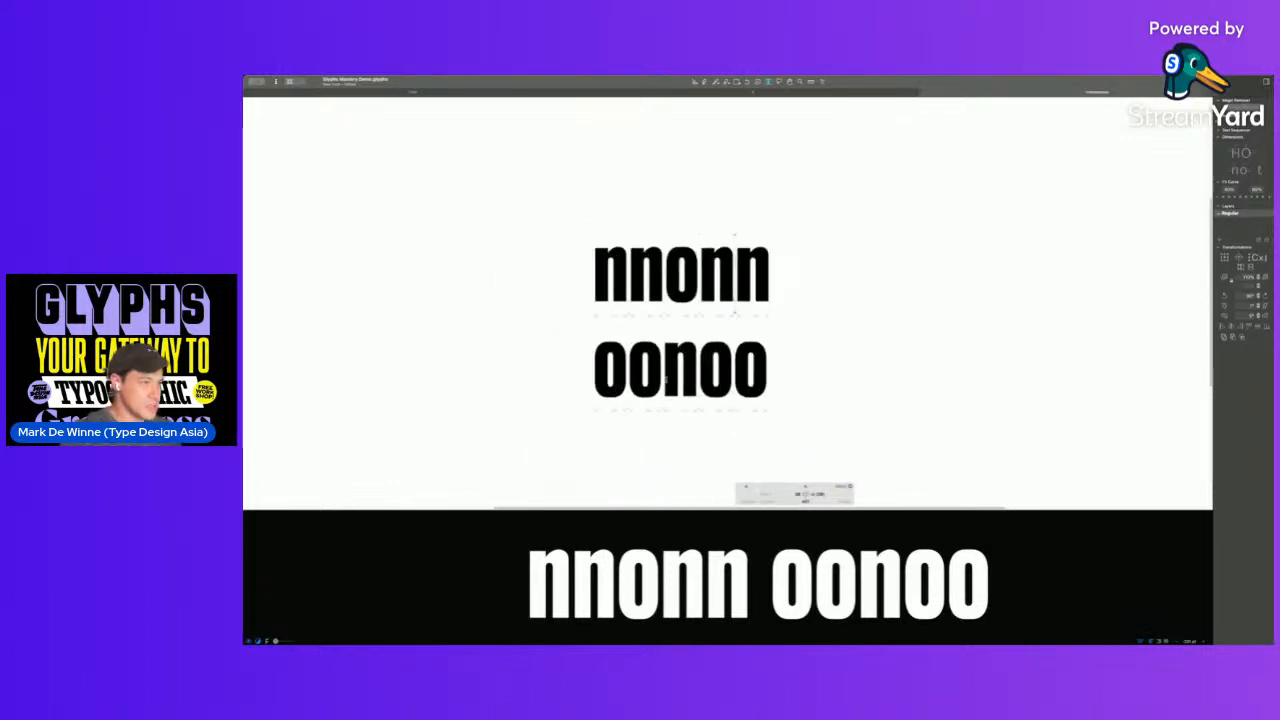
pyautogui.press('Return')
pyautogui.write('HHH')
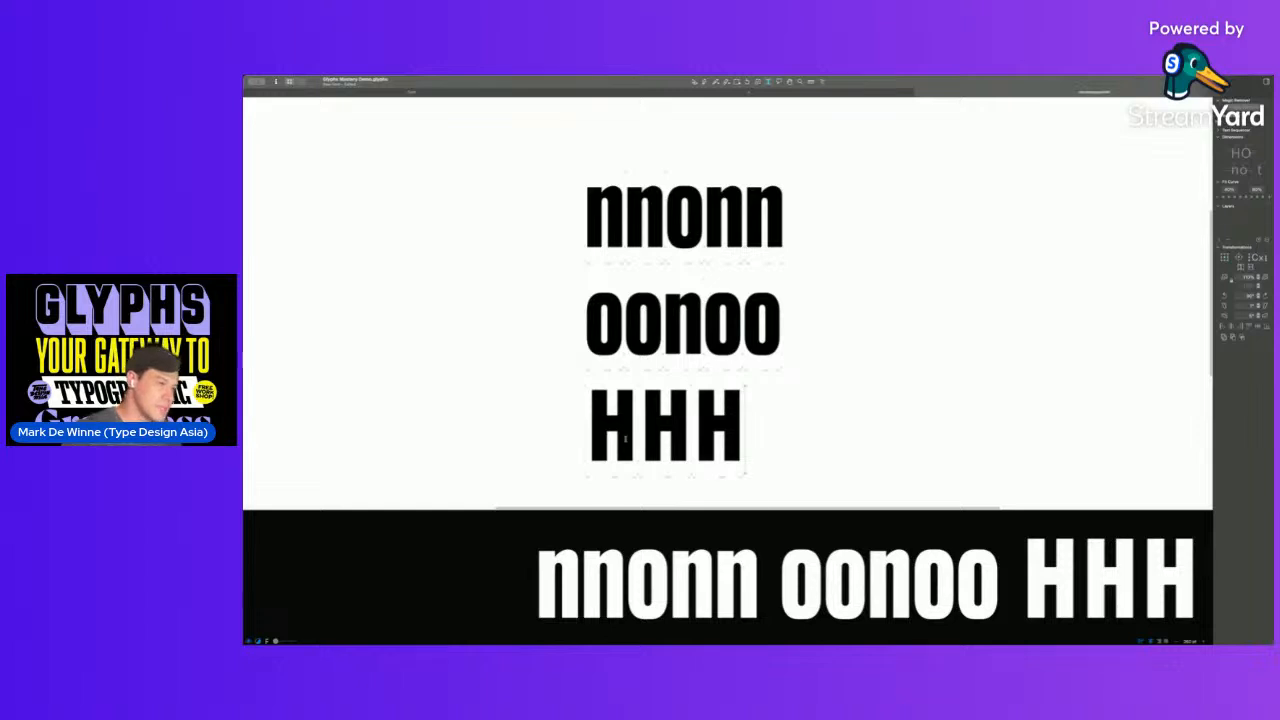
# - Set the left and right side bearings of the H to 50
pyautogui.doubleClick(608, 452)
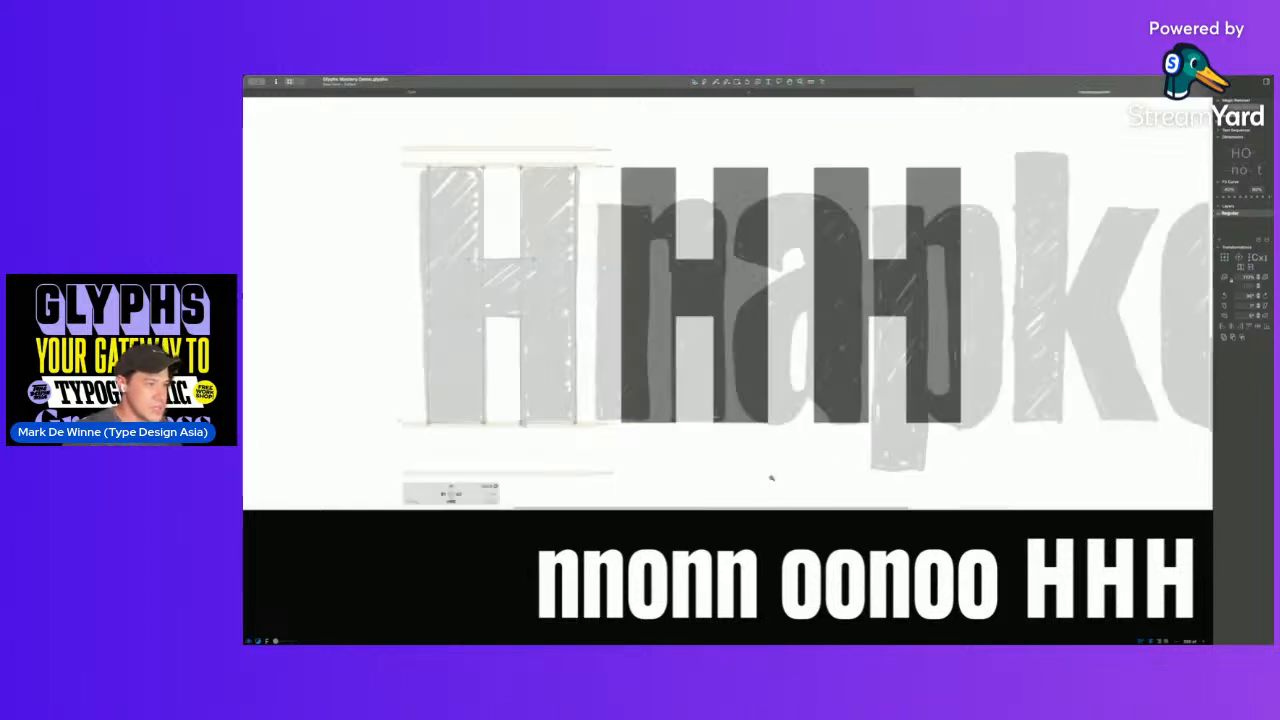
pyautogui.press('super+plus')
pyautogui.press('super+minus')
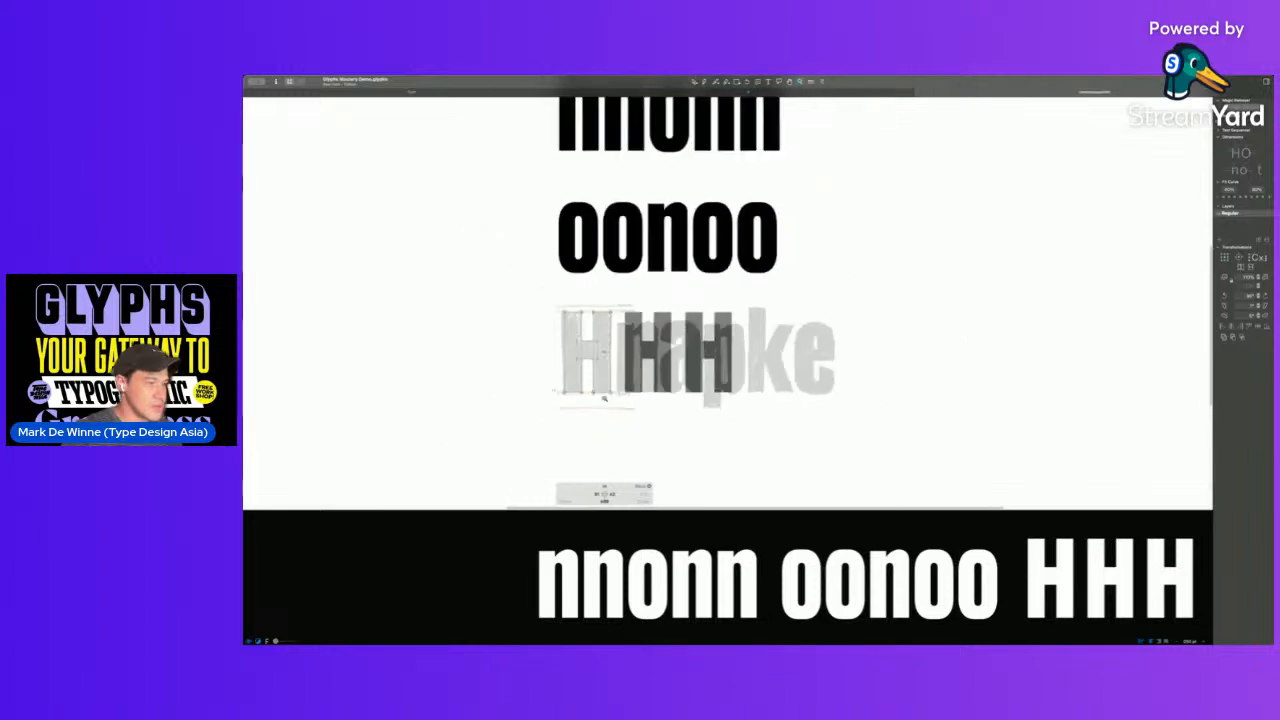
pyautogui.click(621, 354)
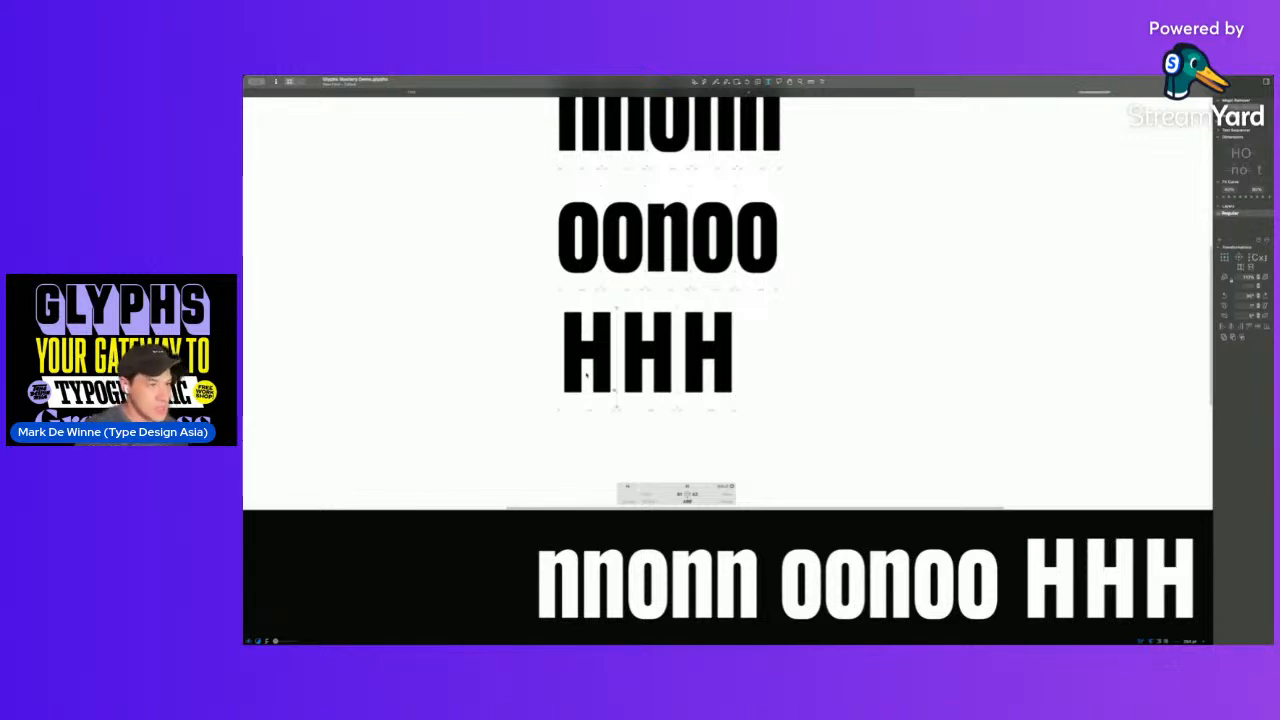
pyautogui.click(680, 494)
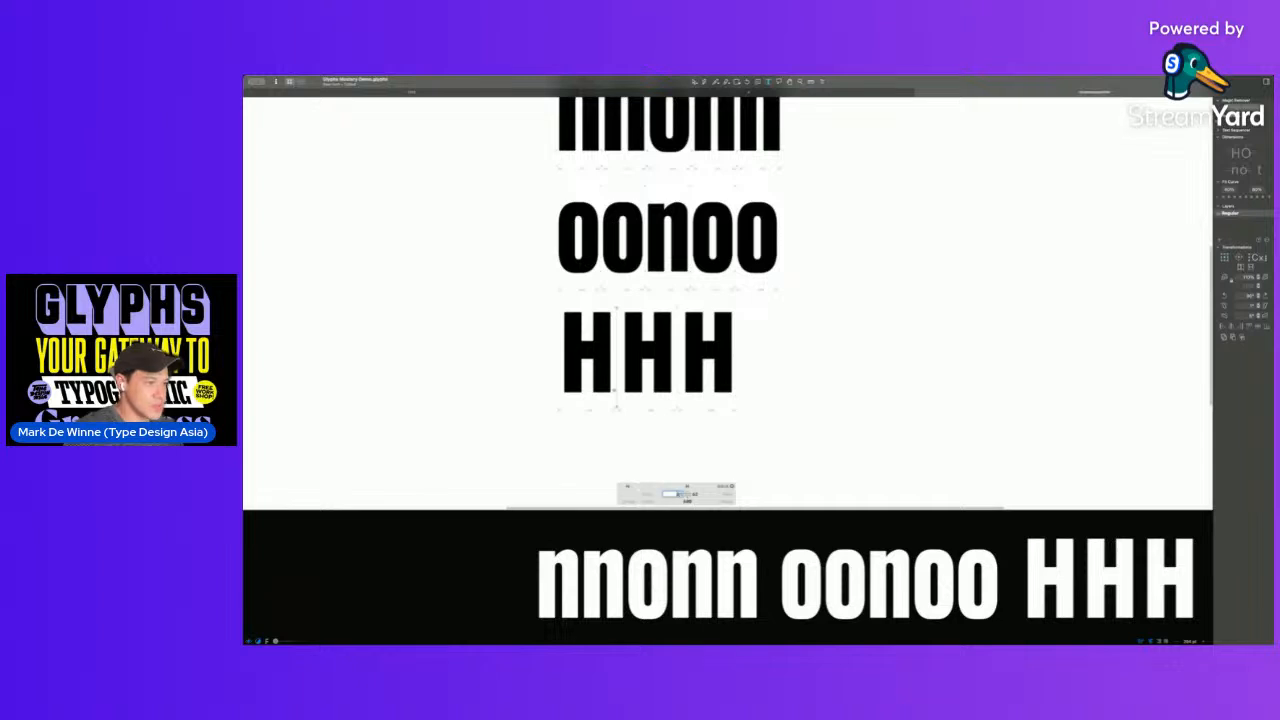
pyautogui.write('50')
pyautogui.press('Tab')
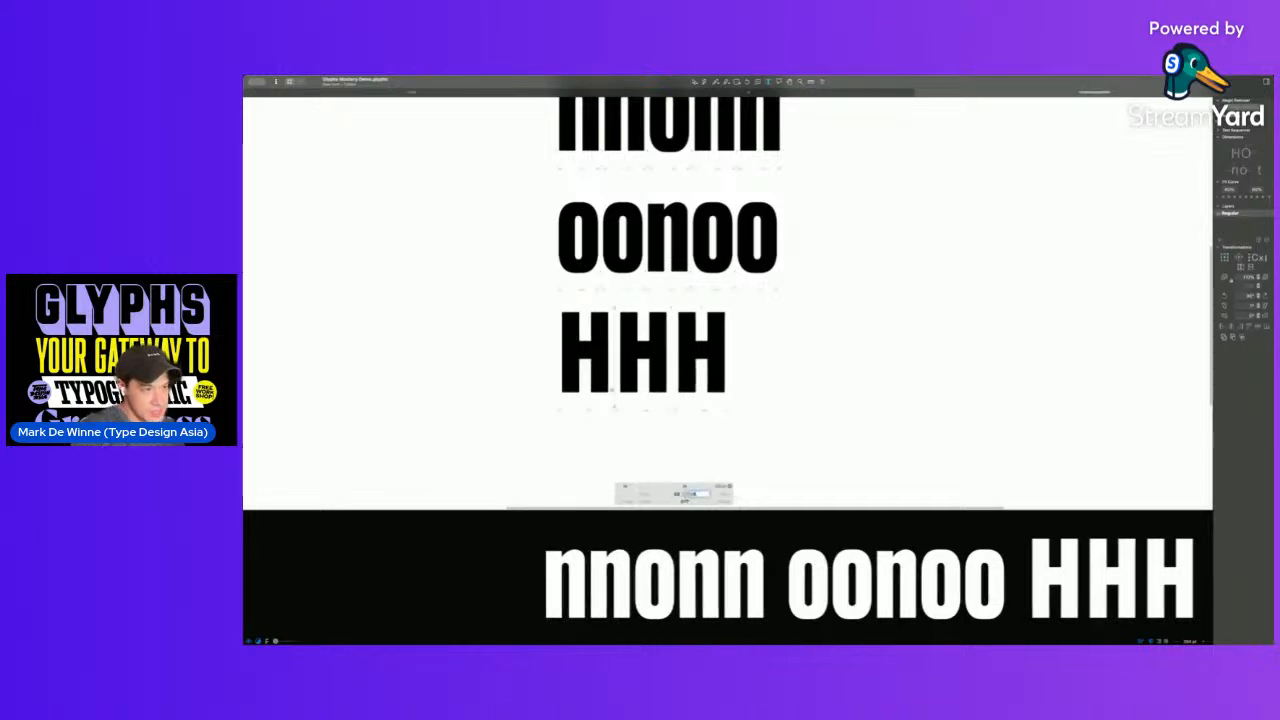
pyautogui.write('50')
pyautogui.press('Return')
pyautogui.press('Escape')
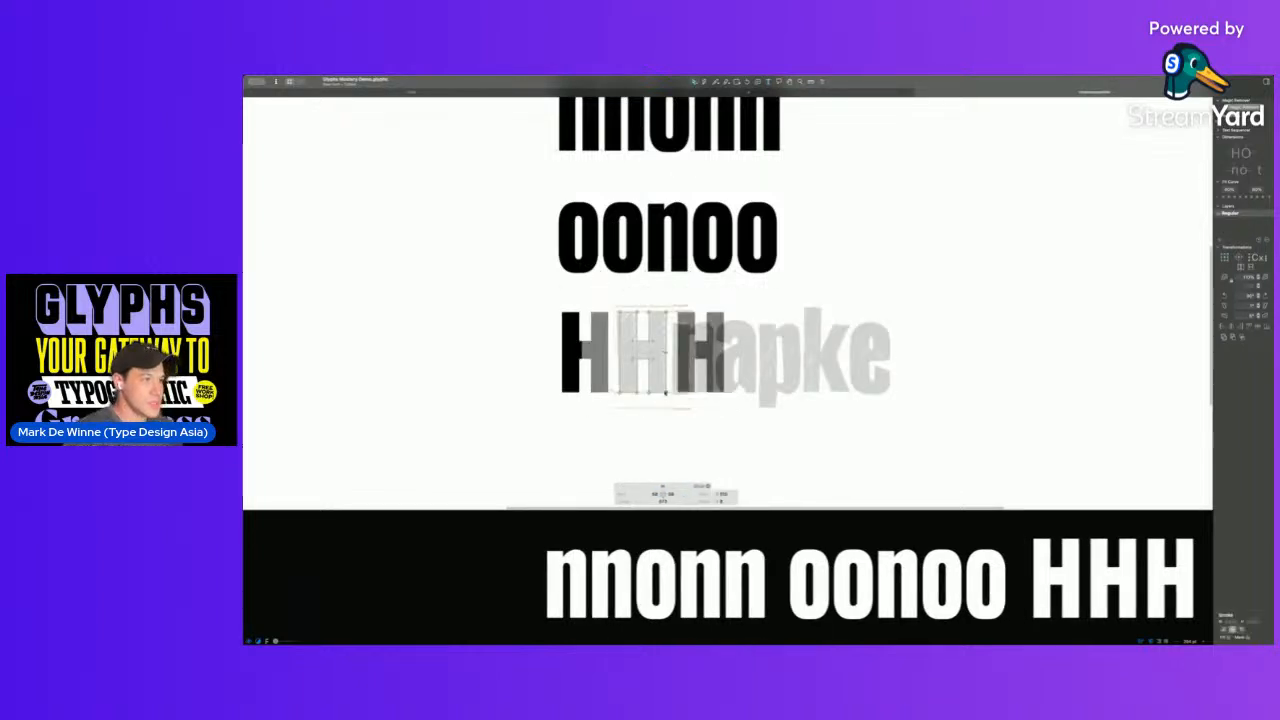
# - Tighten the left side bearing of the H and link its right side bearing to match
pyautogui.press('t')
pyautogui.press('Right')
pyautogui.press('Right')
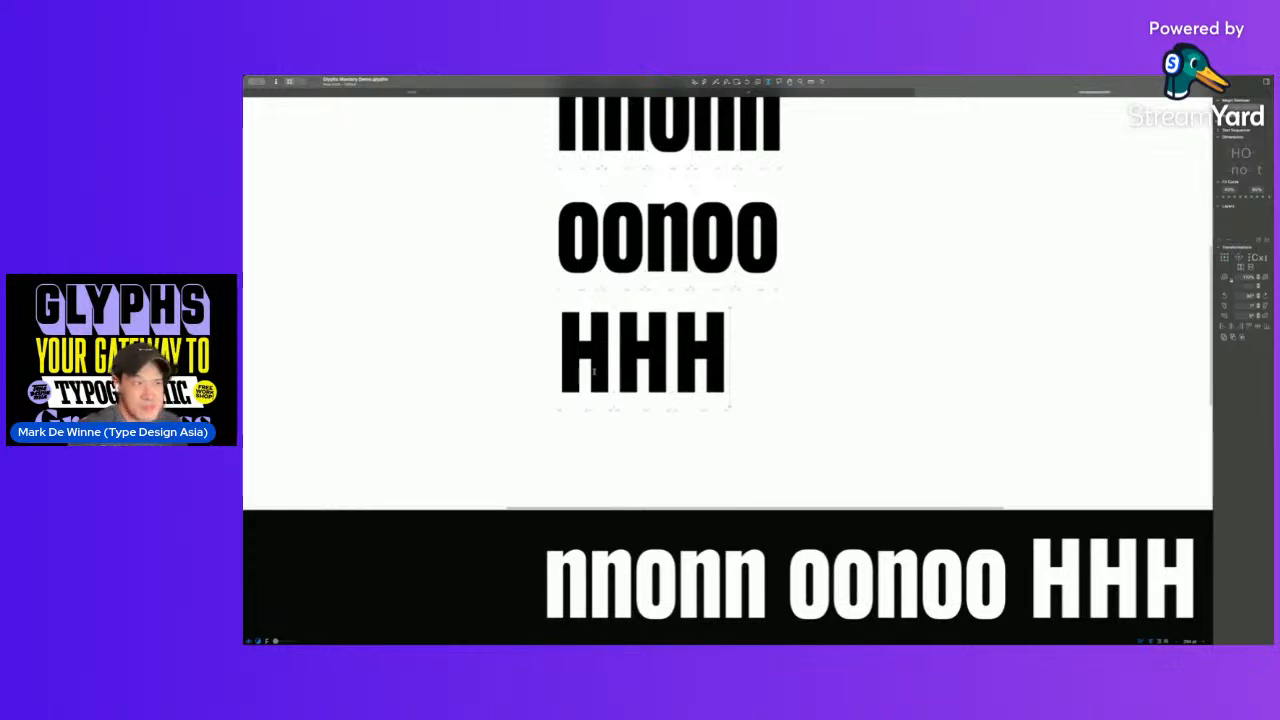
pyautogui.click(612, 391)
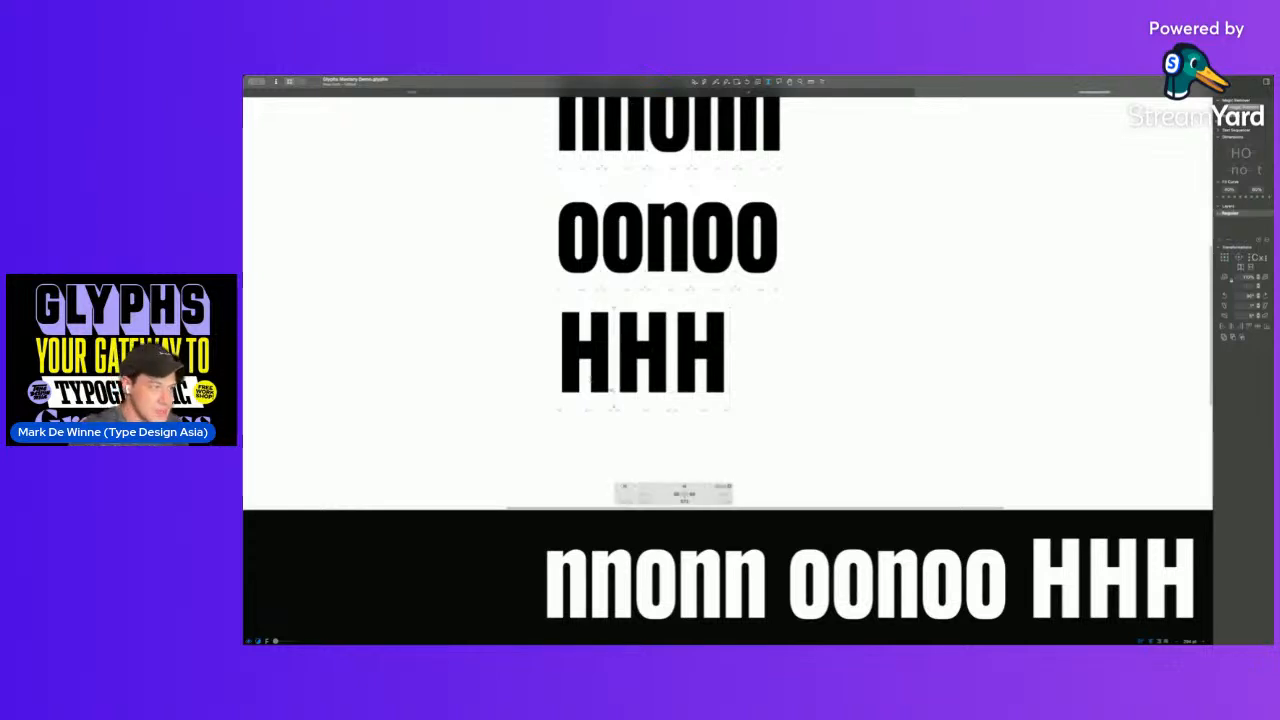
pyautogui.click(677, 494)
pyautogui.write('50')
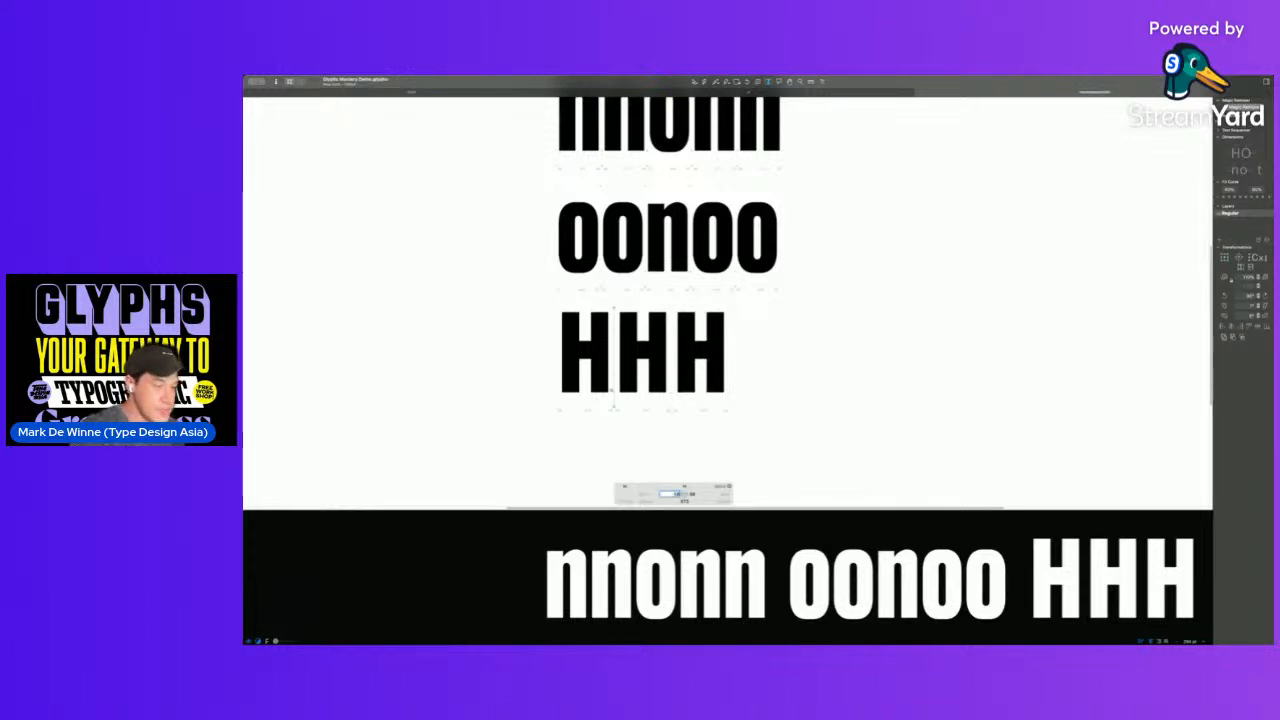
pyautogui.press('Tab')
pyautogui.press('Return')
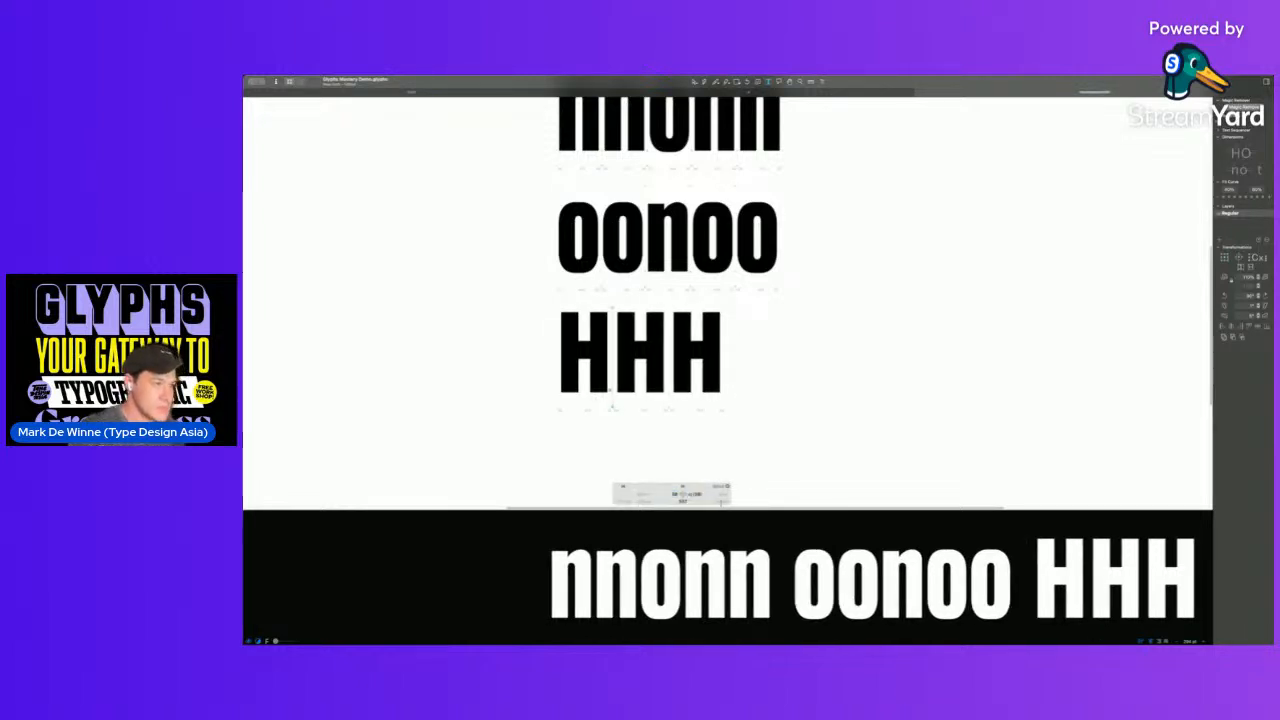
# - Extend the H line to "HHHnHH" and tighten the side bearings of the H a little further
pyautogui.click(716, 368)
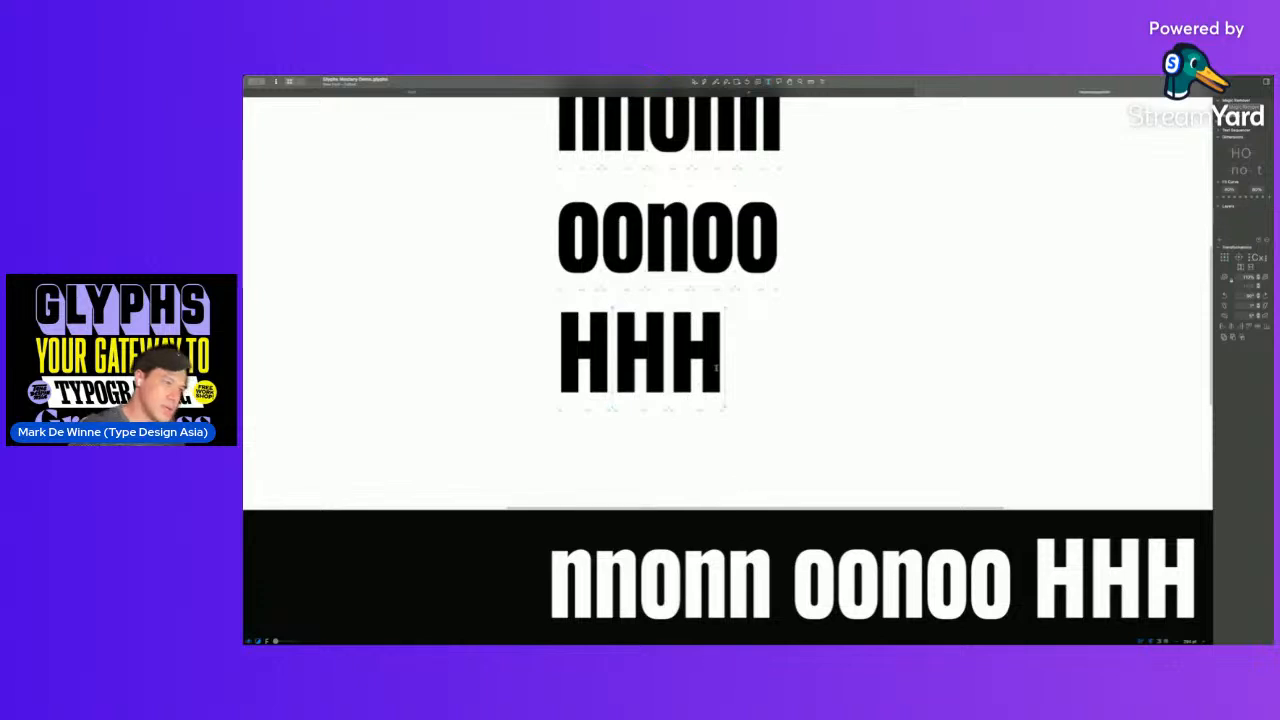
pyautogui.write('nHH')
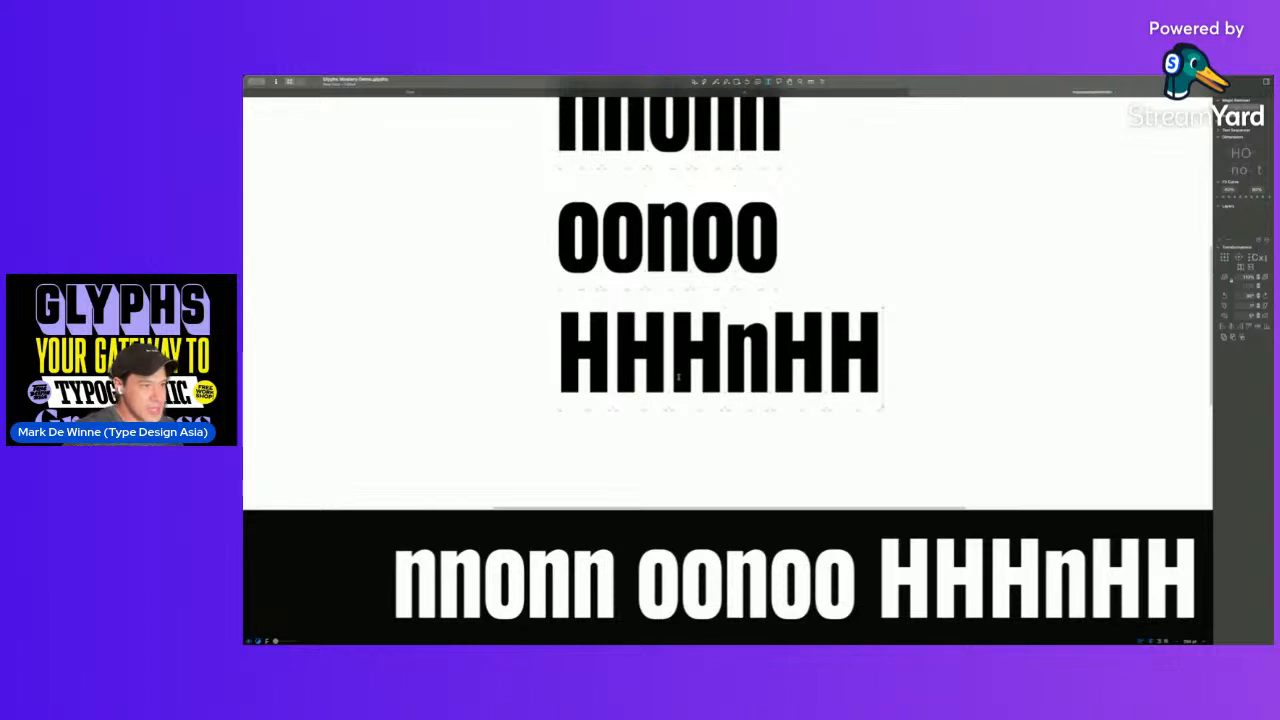
pyautogui.doubleClick(679, 368)
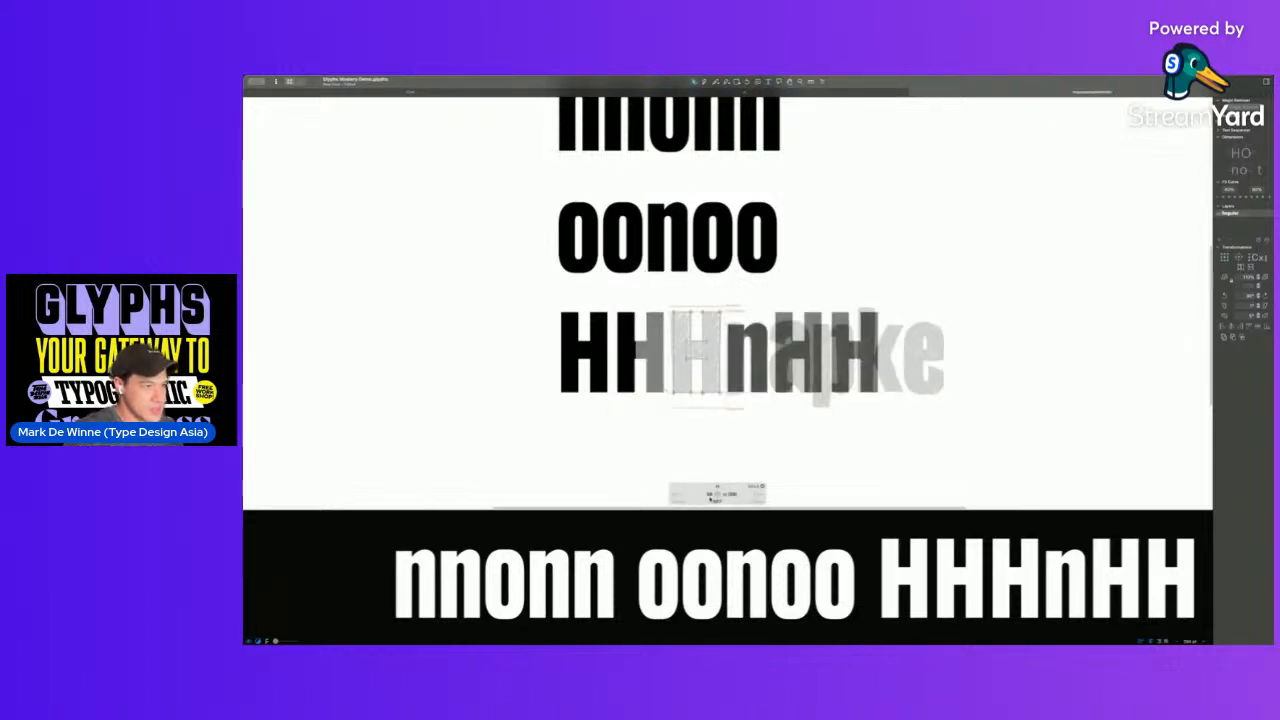
pyautogui.press('Return')
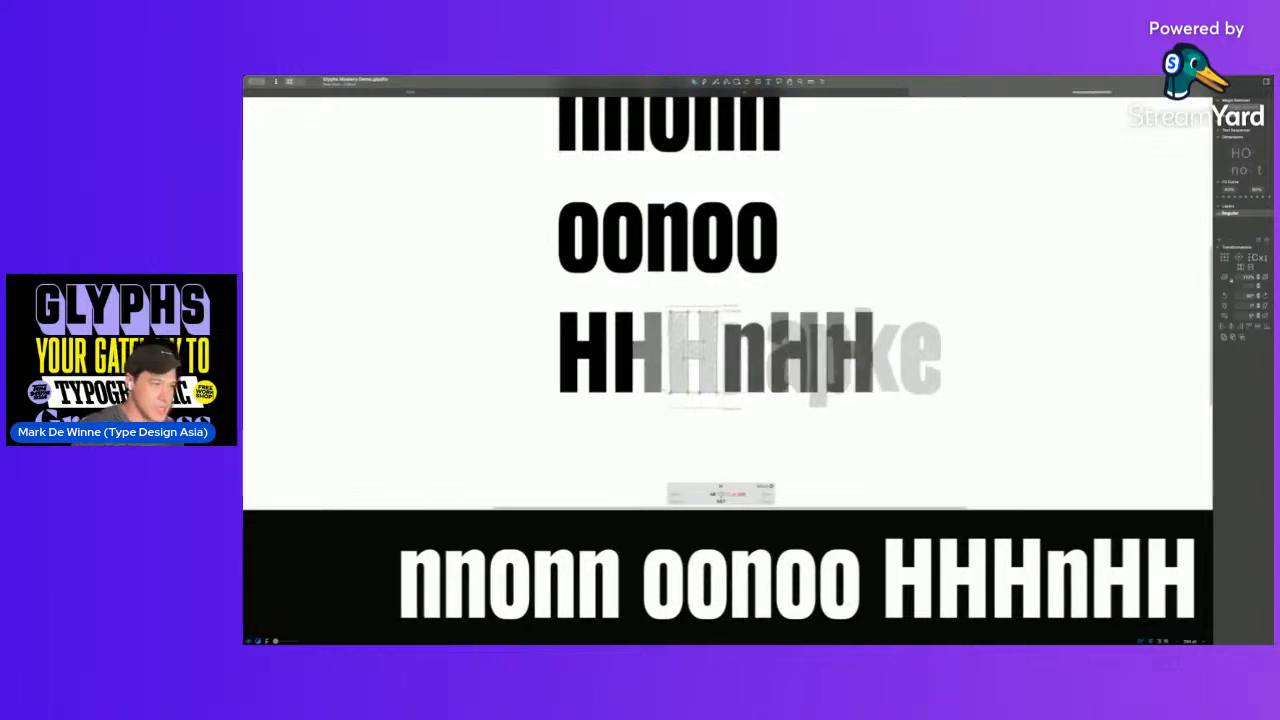
pyautogui.click(723, 495)
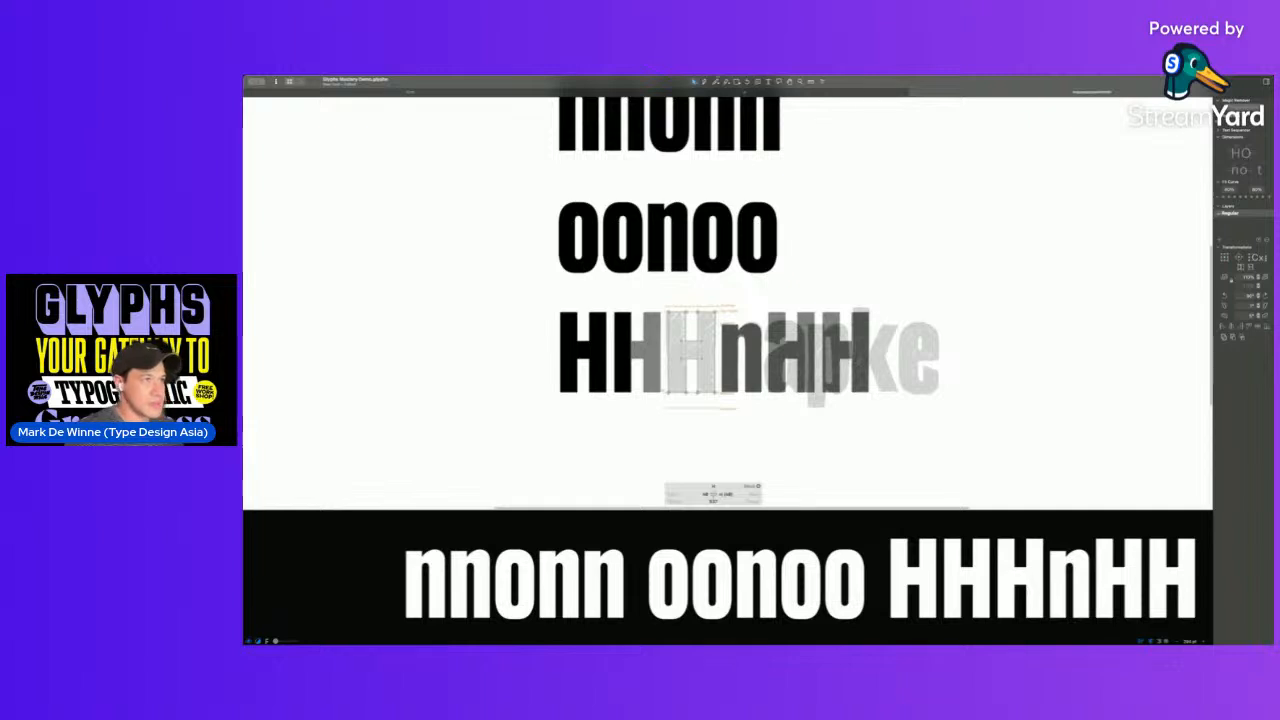
pyautogui.press('Escape')
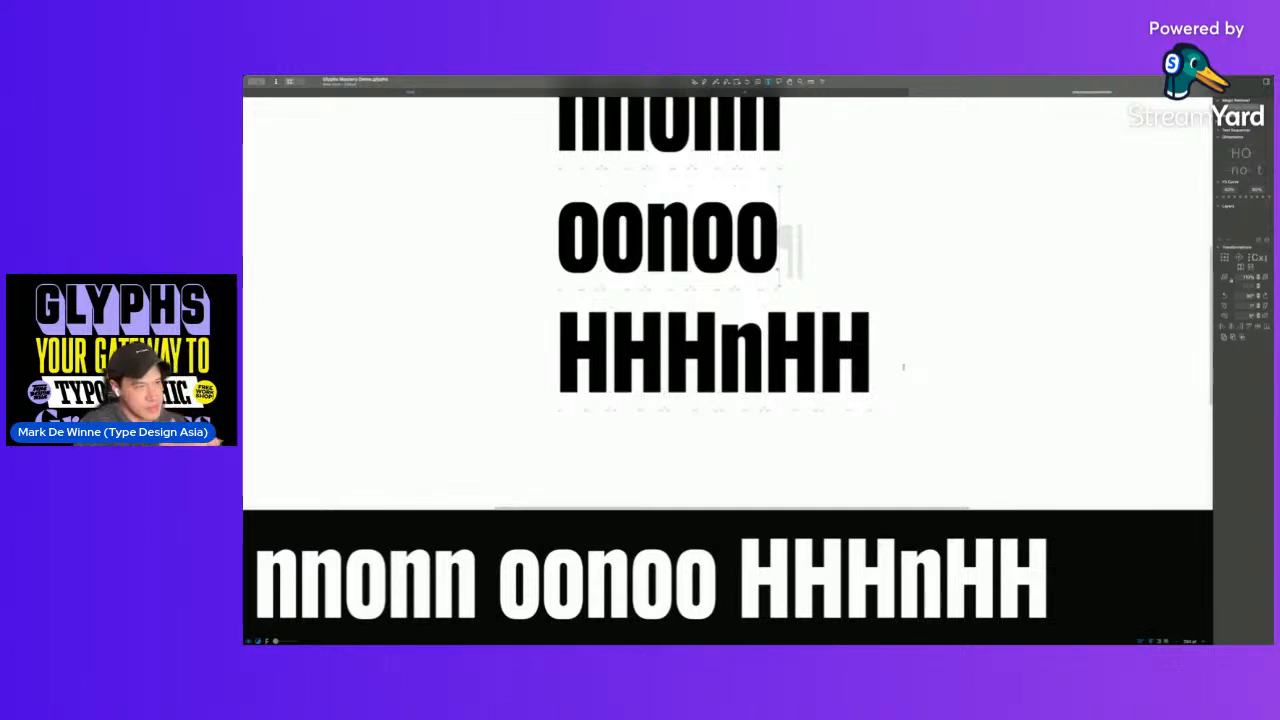
# - Add a new sample line reading "HHOHH" below the "HHHnHH" line
pyautogui.write('t')
pyautogui.click(866, 365)
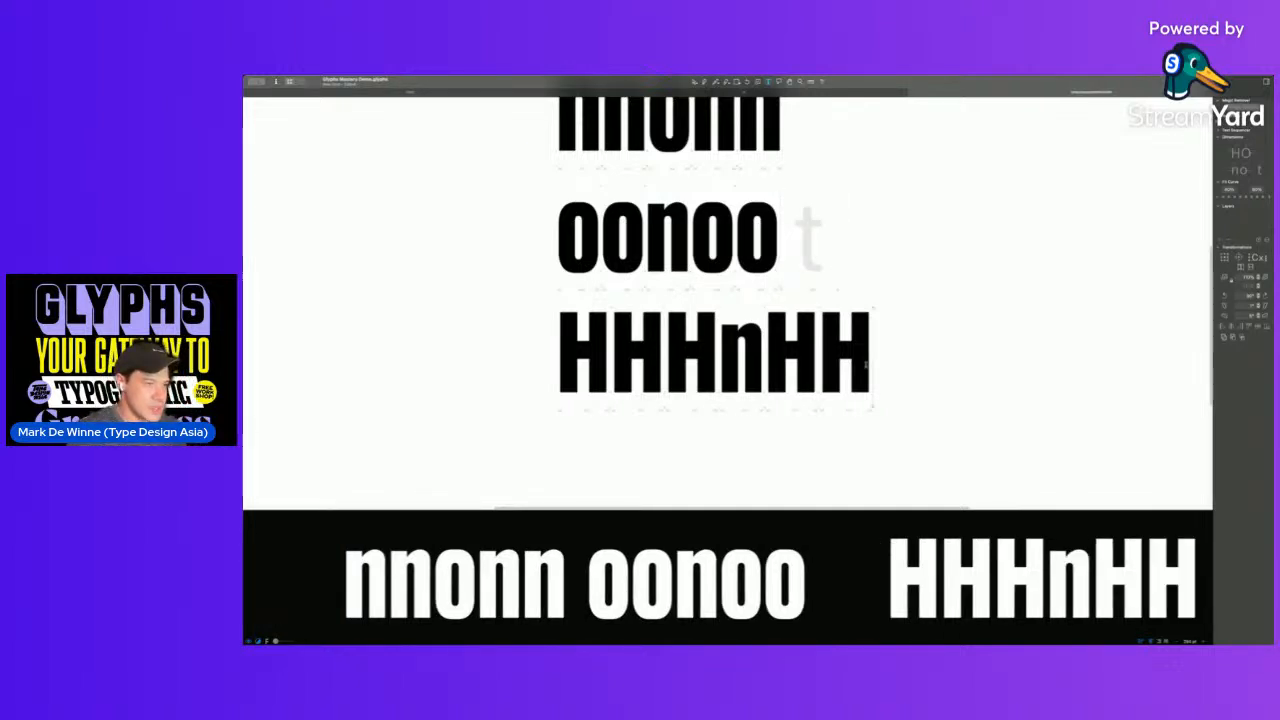
pyautogui.press('Return')
pyautogui.write('HHOHH')
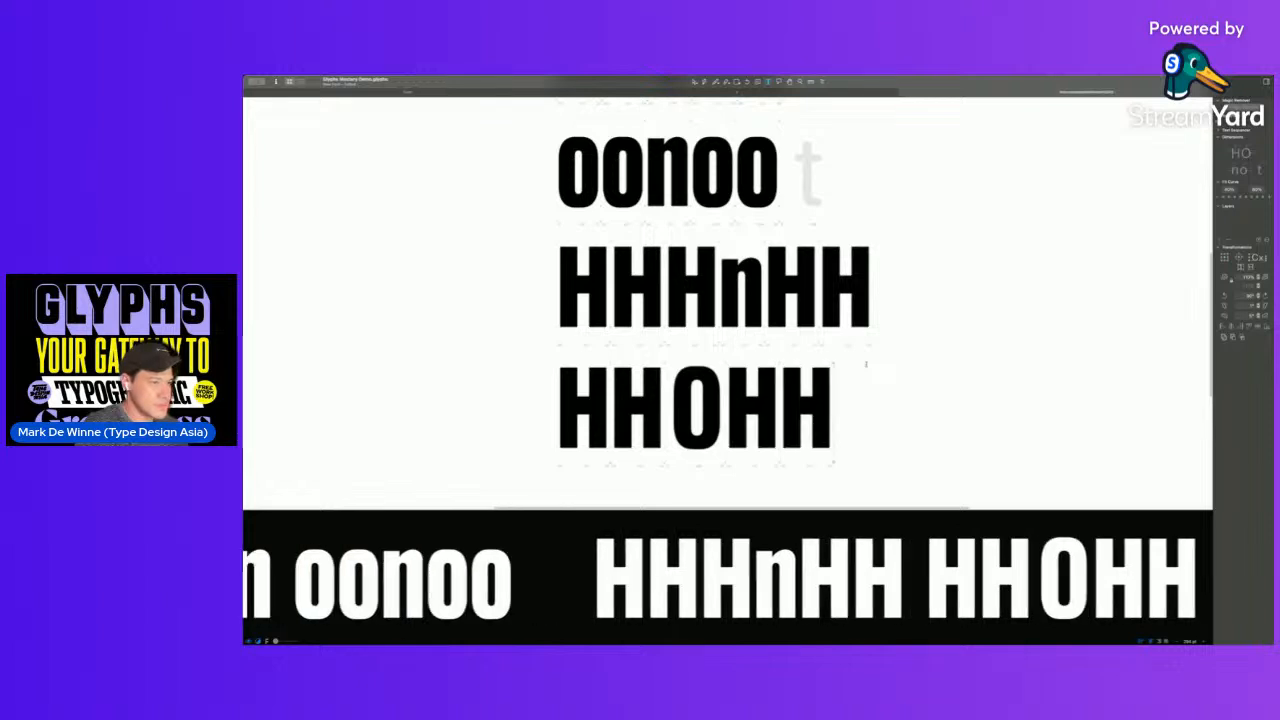
# - Set the left and right side bearings of the capital O to 38 and preview the spacing
pyautogui.doubleClick(697, 408)
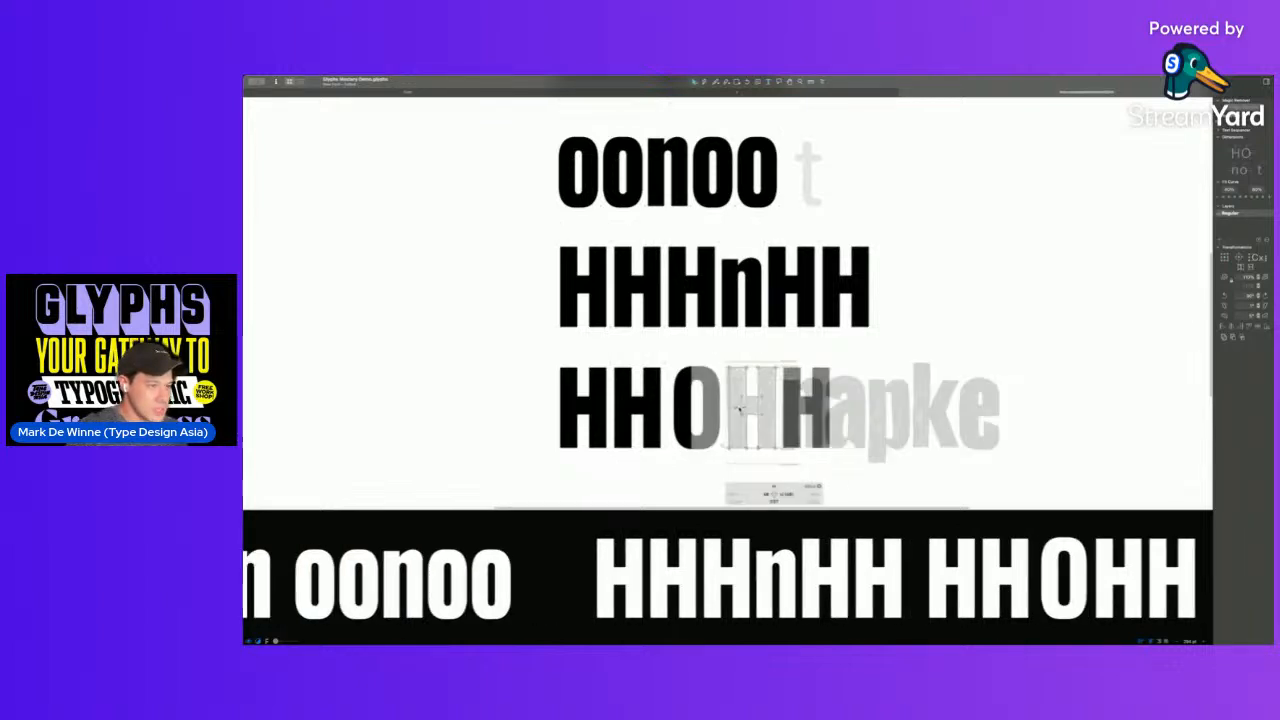
pyautogui.click(703, 494)
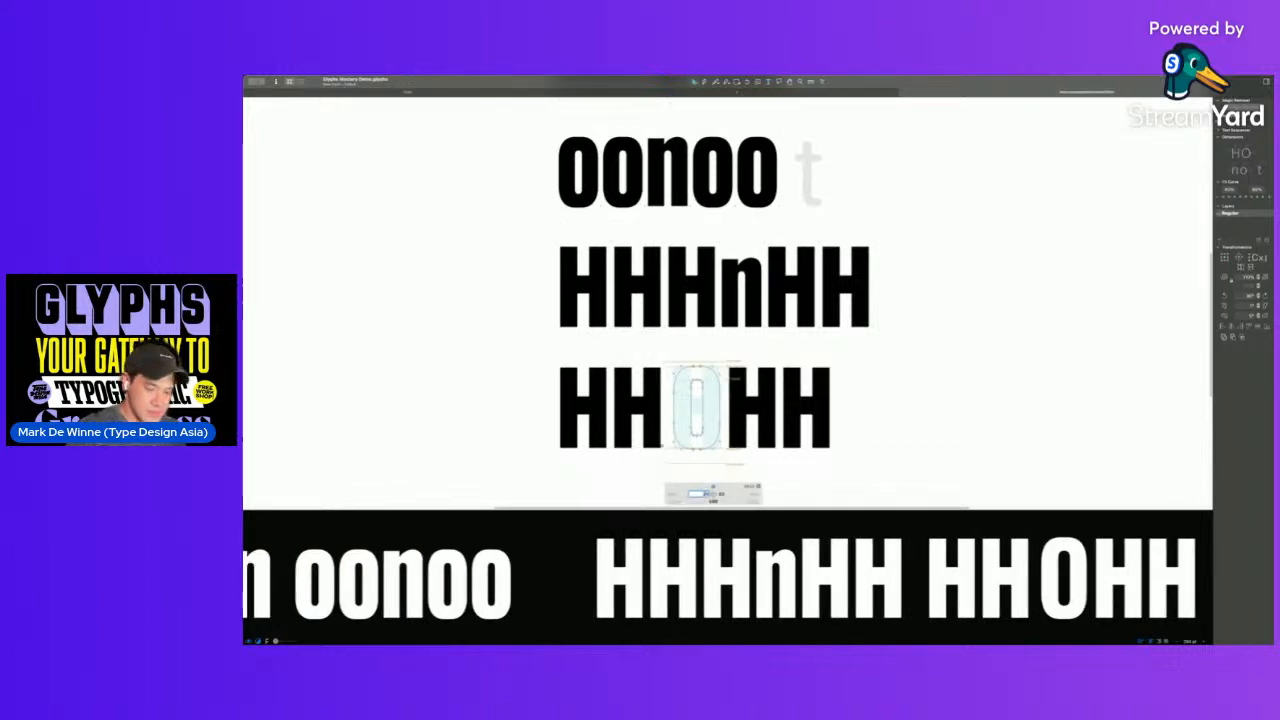
pyautogui.write('38')
pyautogui.press('Tab')
pyautogui.write('38')
pyautogui.press('Return')
pyautogui.press('space')
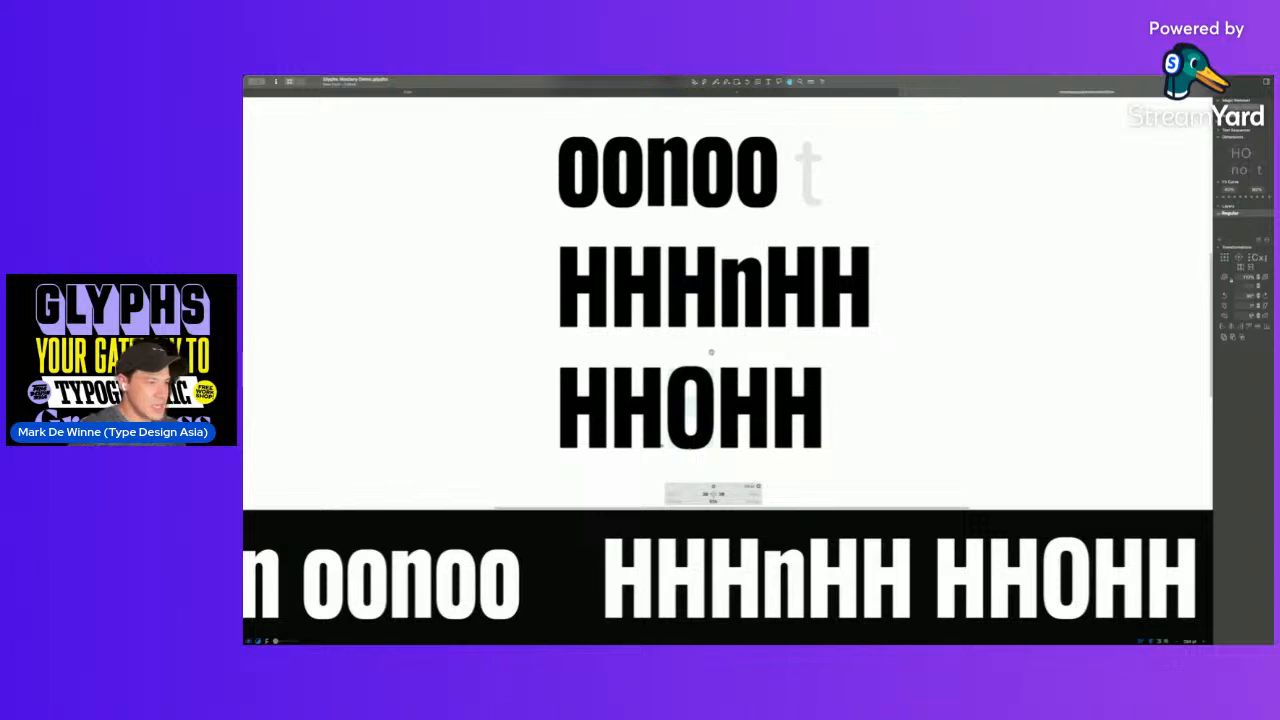
# - Add another sample line reading "OOHOO" below the "HHOHH" line
pyautogui.scroll(-2, 712, 352)
pyautogui.press('t')
pyautogui.click(801, 337)
pyautogui.press('Return')
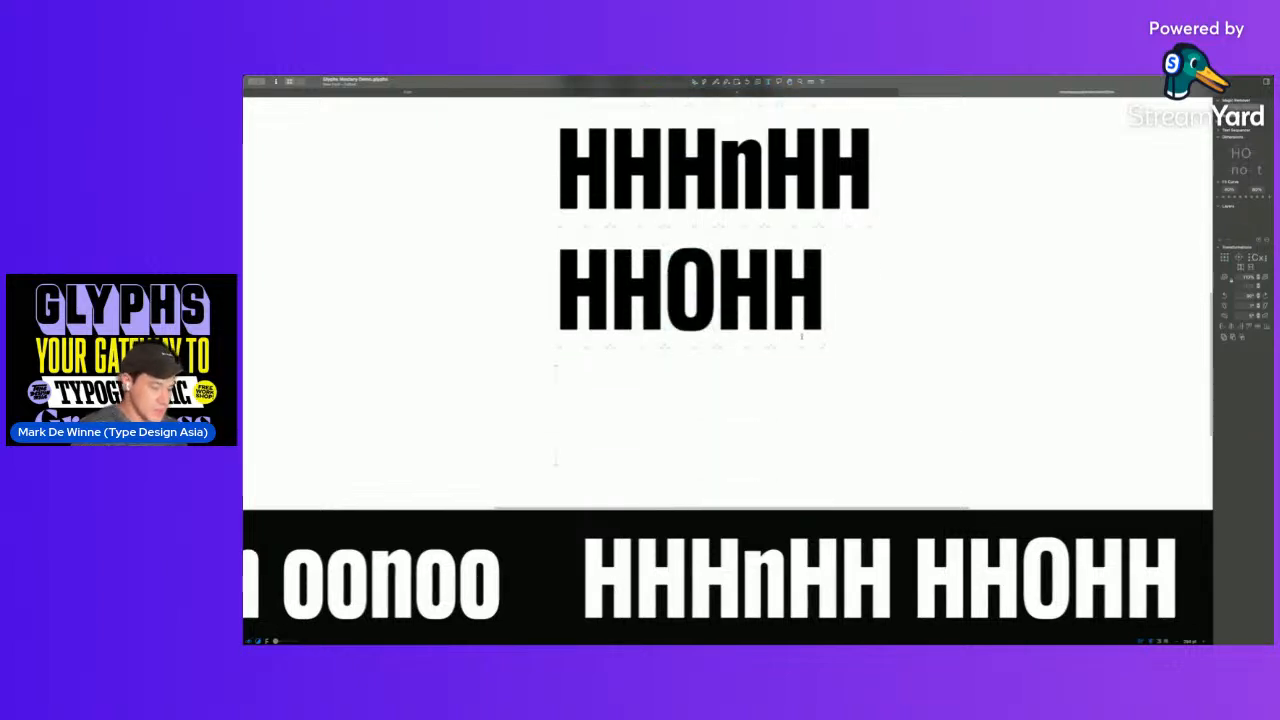
pyautogui.write('OOHOO')
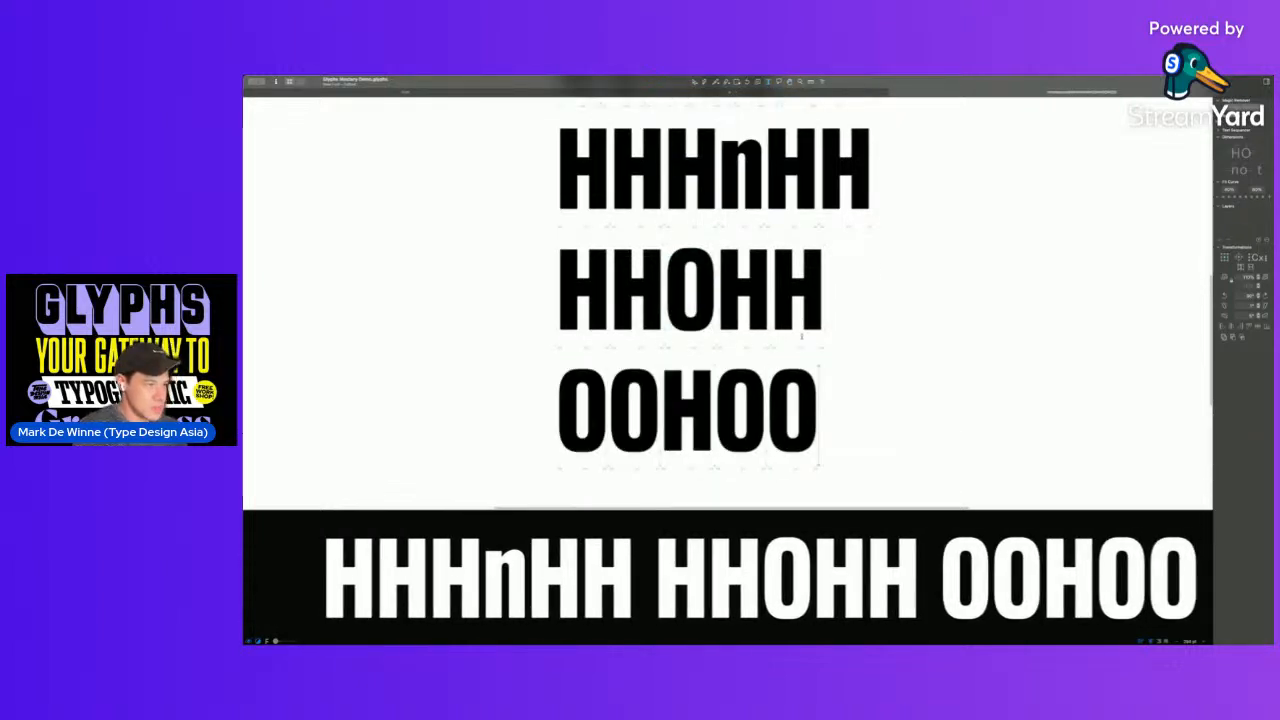
# - Compare the spacing of all five sample lines and examine the H outline against the background sketch
pyautogui.press('super+minus')
pyautogui.press('super+minus')
pyautogui.press('super+minus')
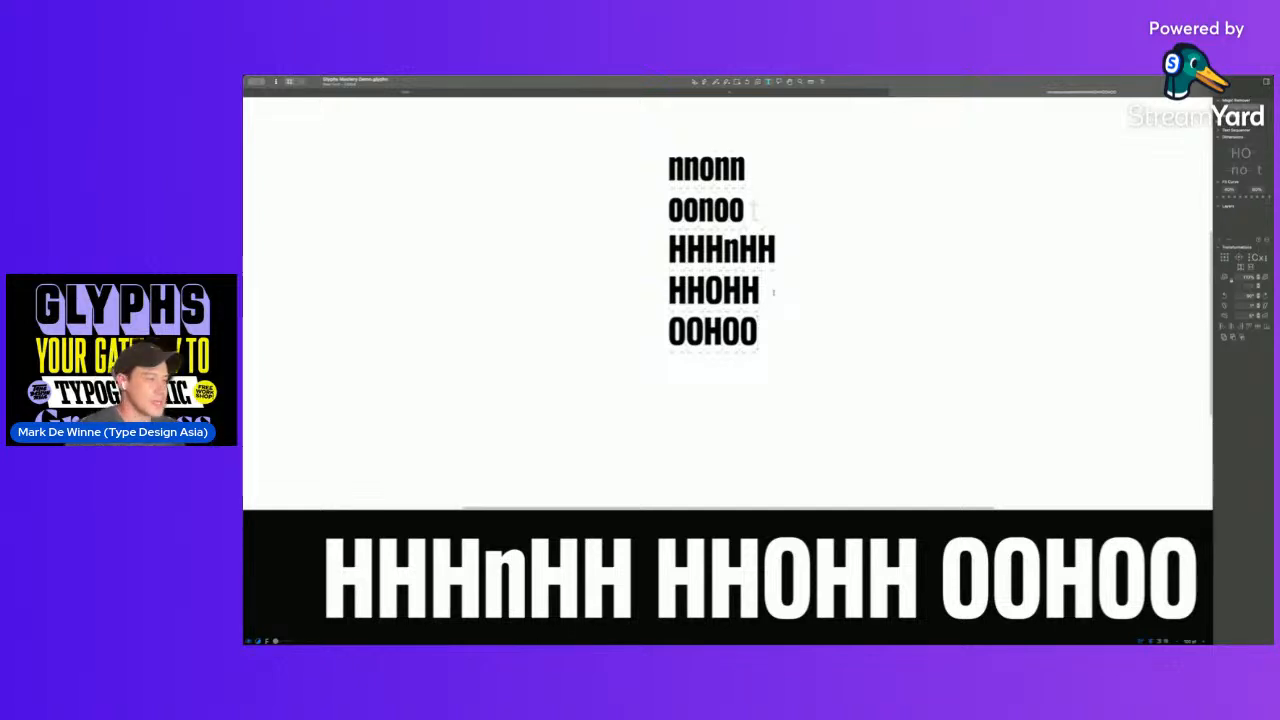
pyautogui.moveTo(767, 338); pyautogui.dragTo(667, 172)
pyautogui.click(569, 248)
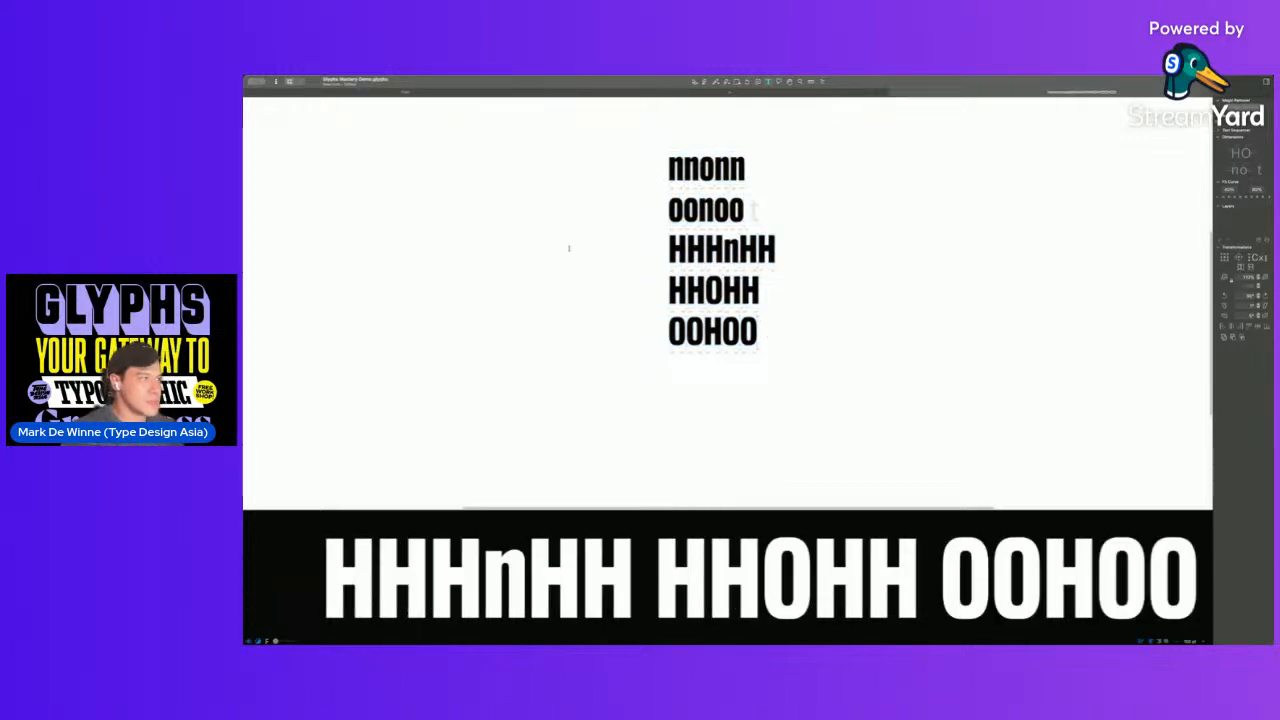
pyautogui.click(665, 170)
pyautogui.doubleClick(698, 245)
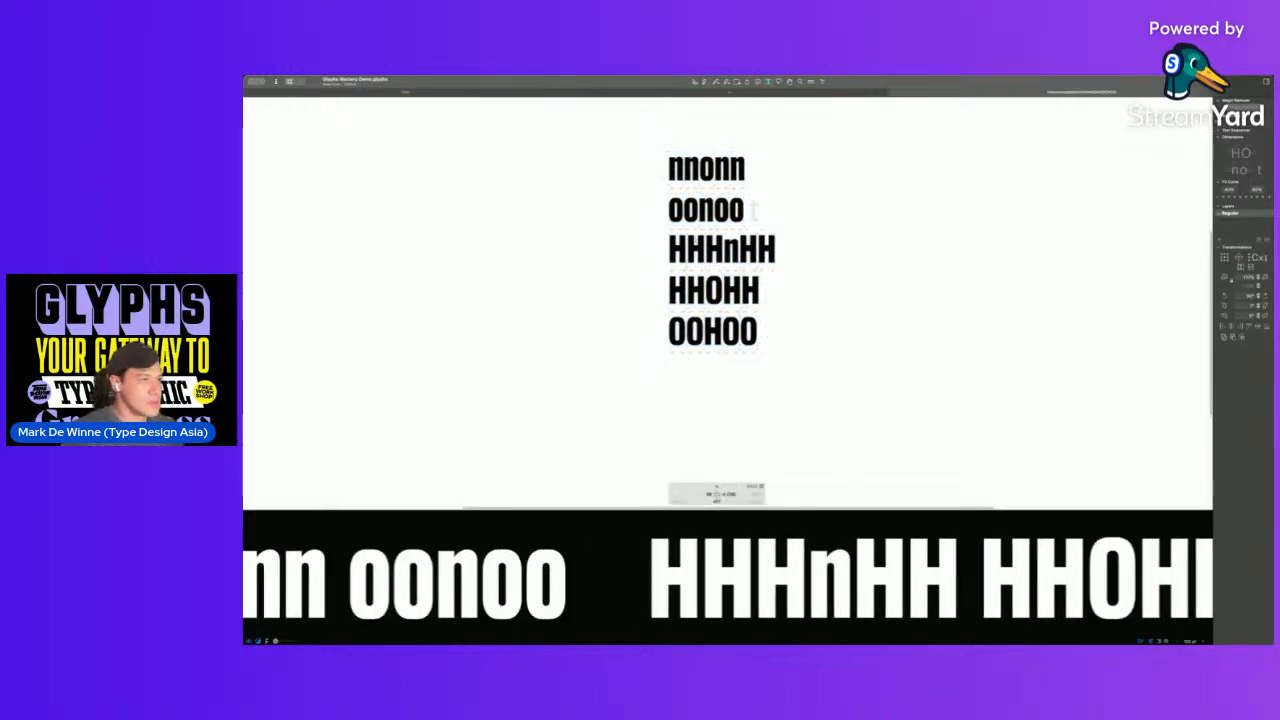
pyautogui.scroll(5, 699, 243)
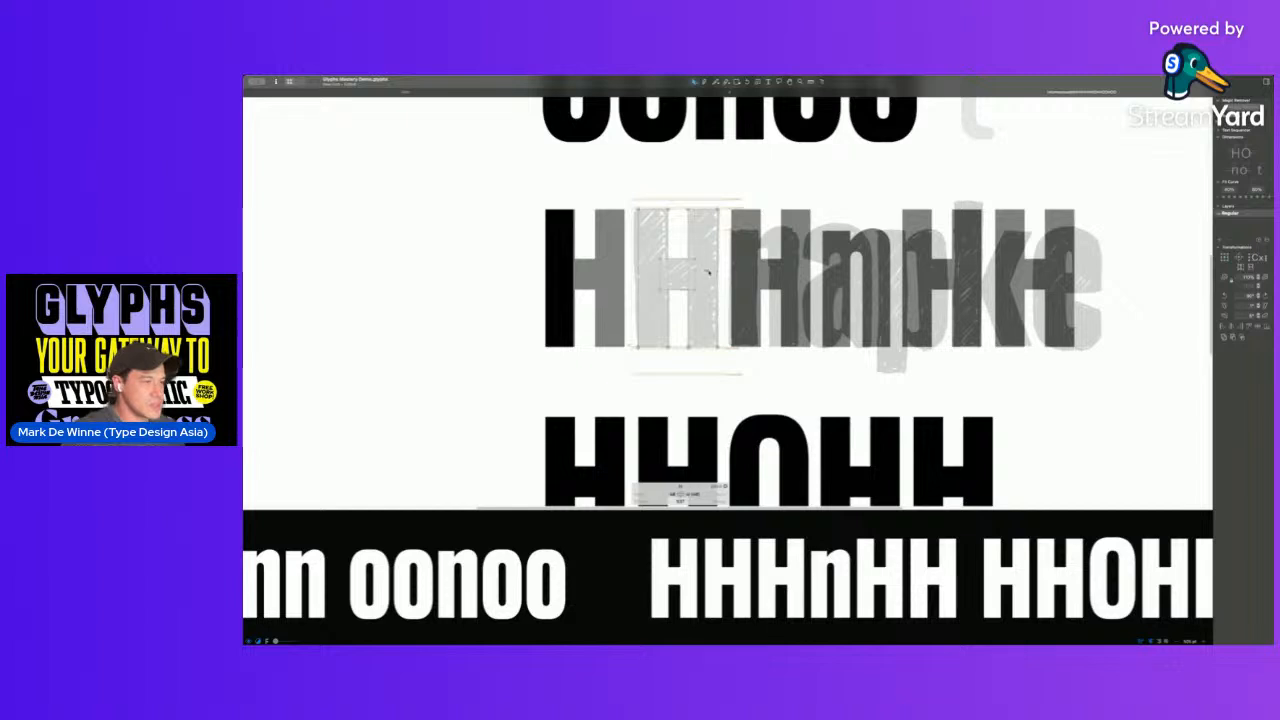
pyautogui.scroll(-2, 707, 272)
pyautogui.moveTo(669, 243); pyautogui.dragTo(746, 315)
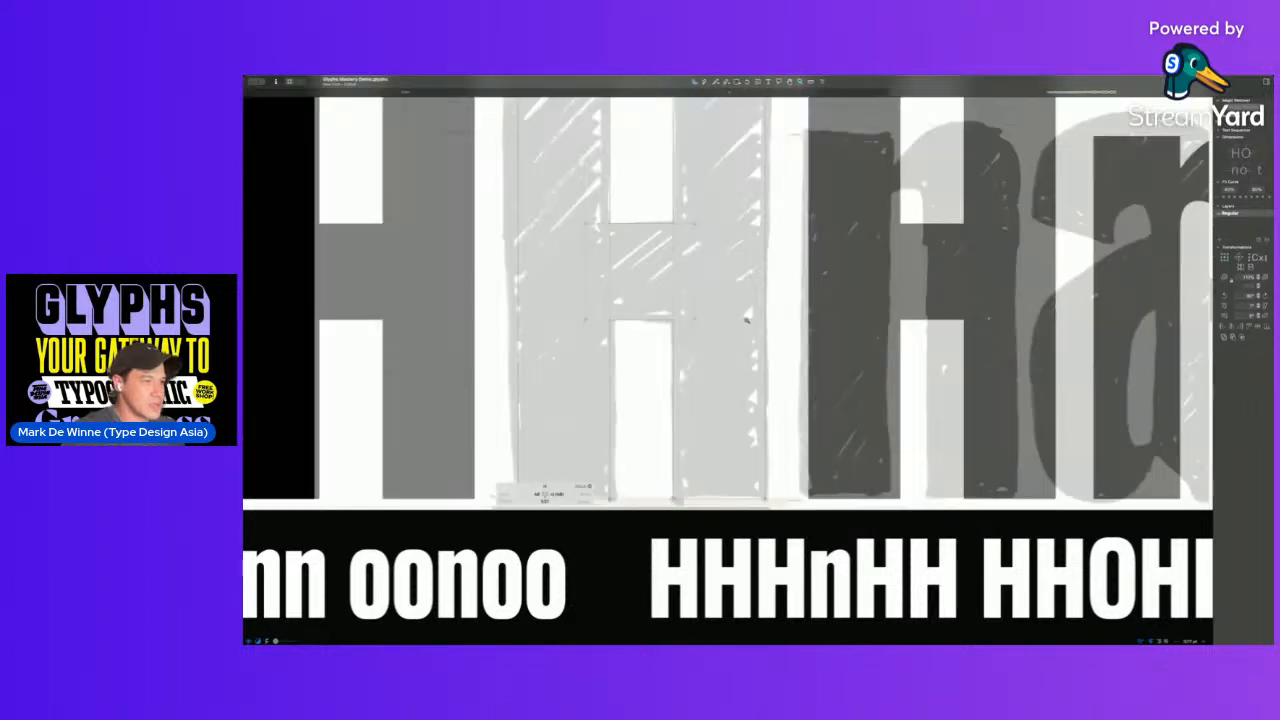
# - Replace all sample text with a single "H" and bring its outline and background sketch fully into view
pyautogui.press('t')
pyautogui.press('super+a')
pyautogui.write('H')
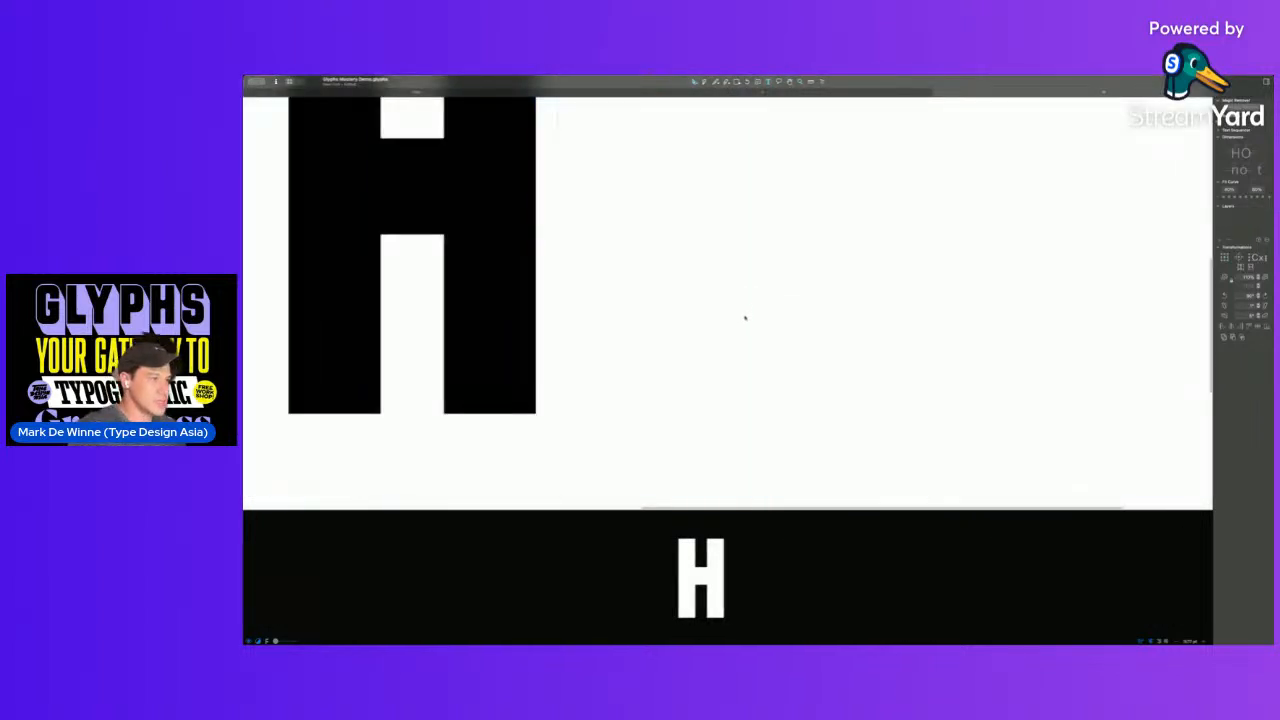
pyautogui.doubleClick(504, 266)
pyautogui.scroll(-5, 506, 266)
pyautogui.press('space')
pyautogui.moveTo(601, 244); pyautogui.dragTo(606, 289)
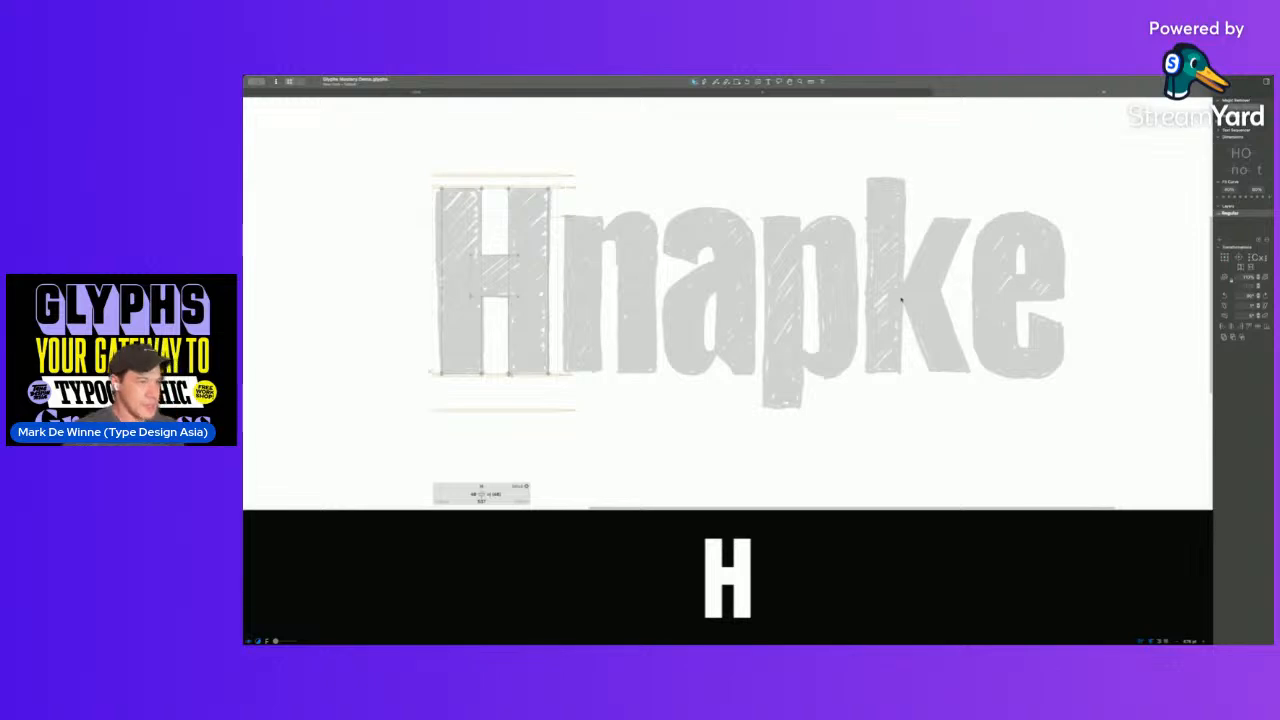
# - Append the capitals "IELFT" after the H in the sample text
pyautogui.press('t')
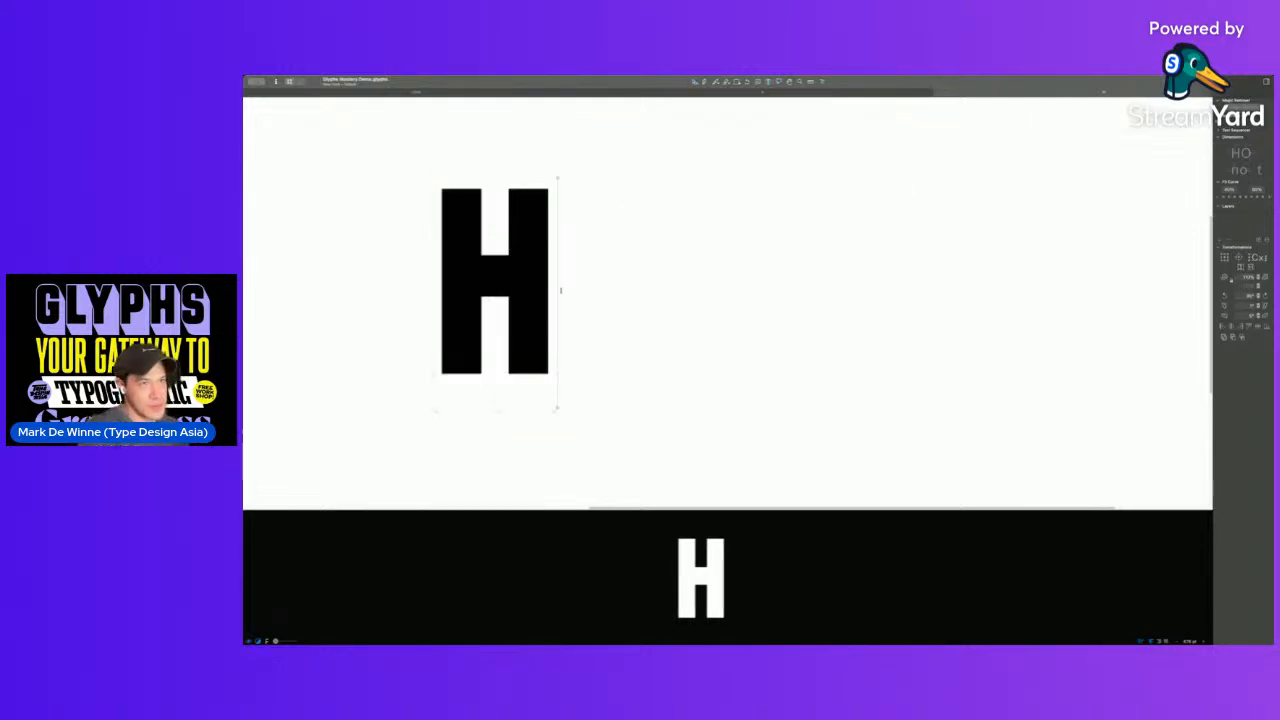
pyautogui.write('I')
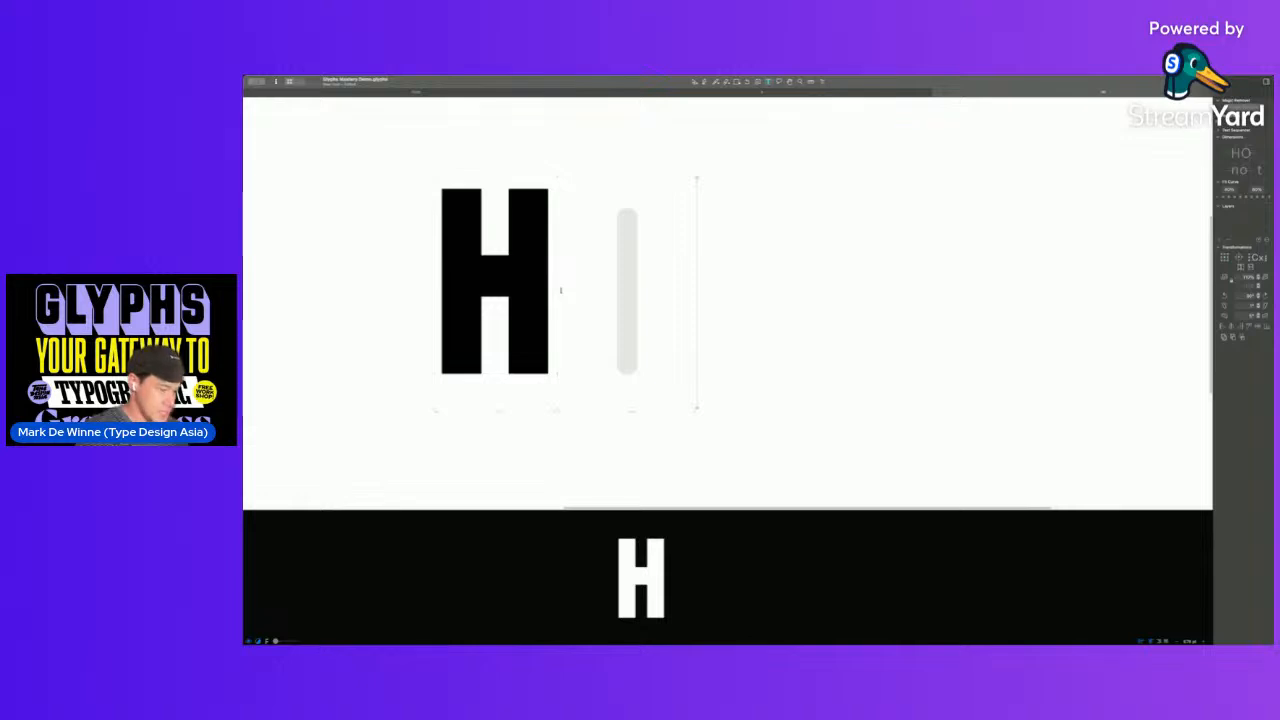
pyautogui.write('ELFT')
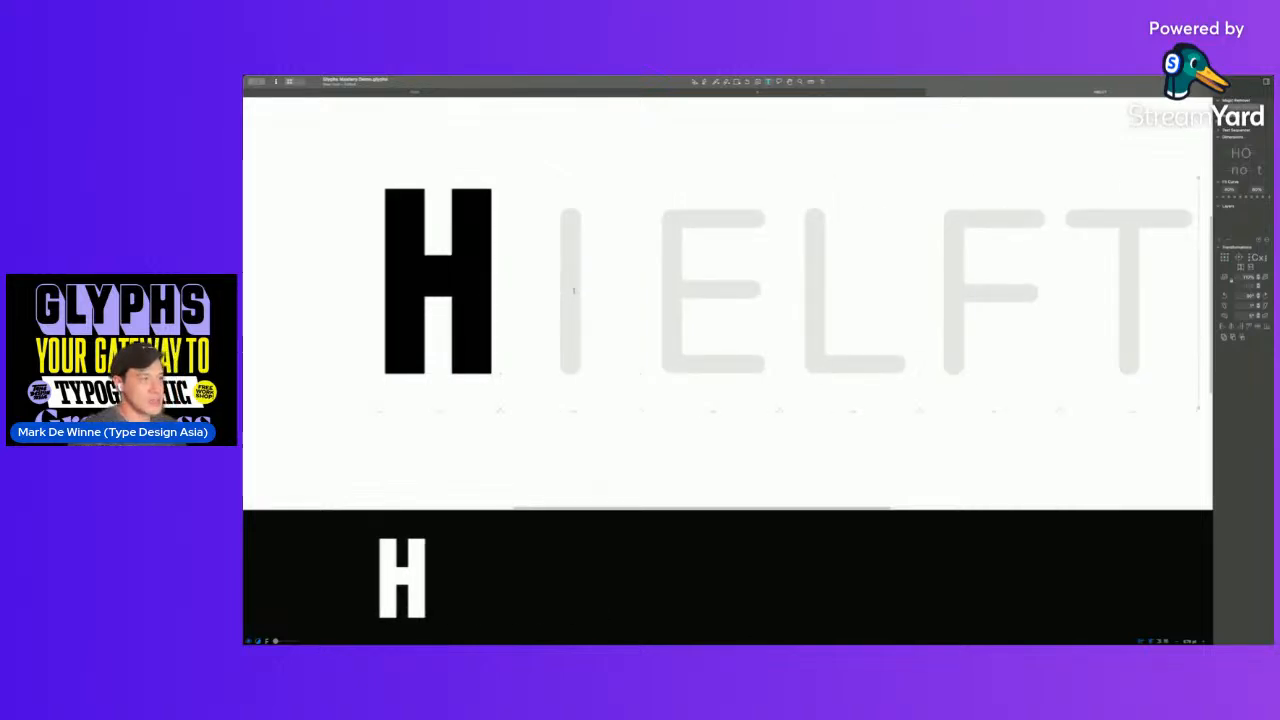
# - Build the I from a copy of the H's stem and set its left and right sidebearings to =H
pyautogui.doubleClick(459, 308)
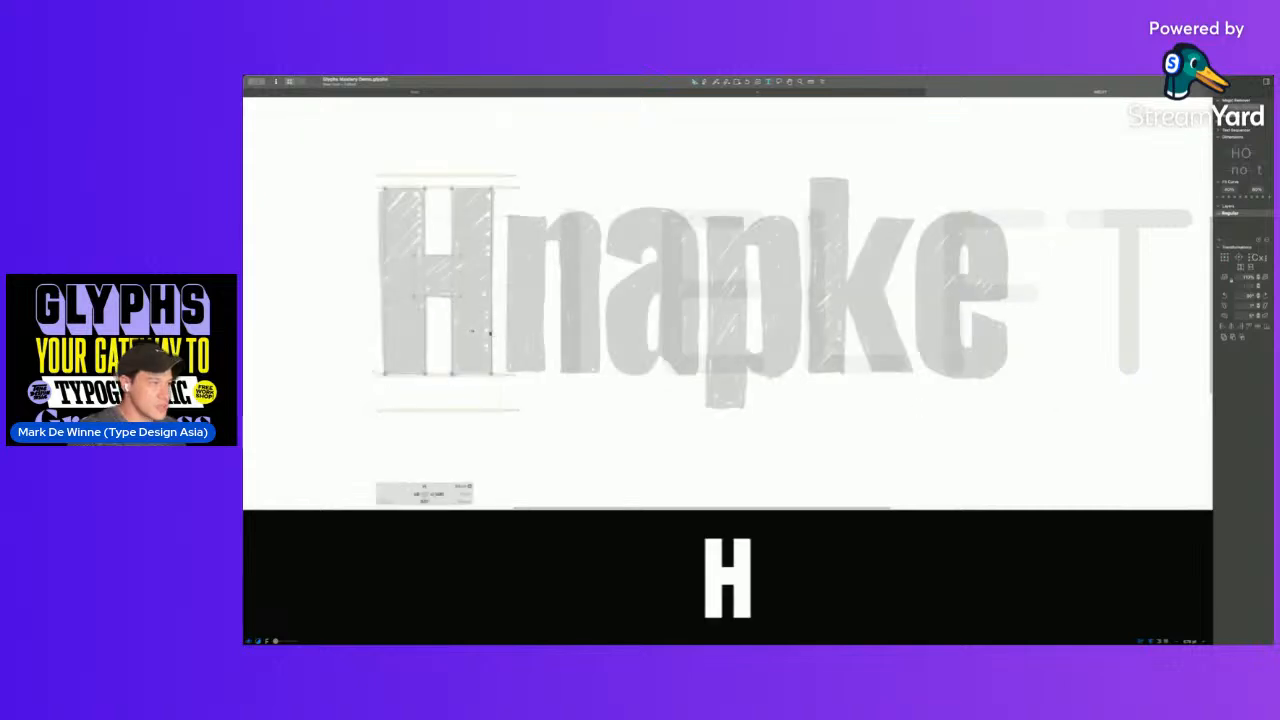
pyautogui.doubleClick(549, 320)
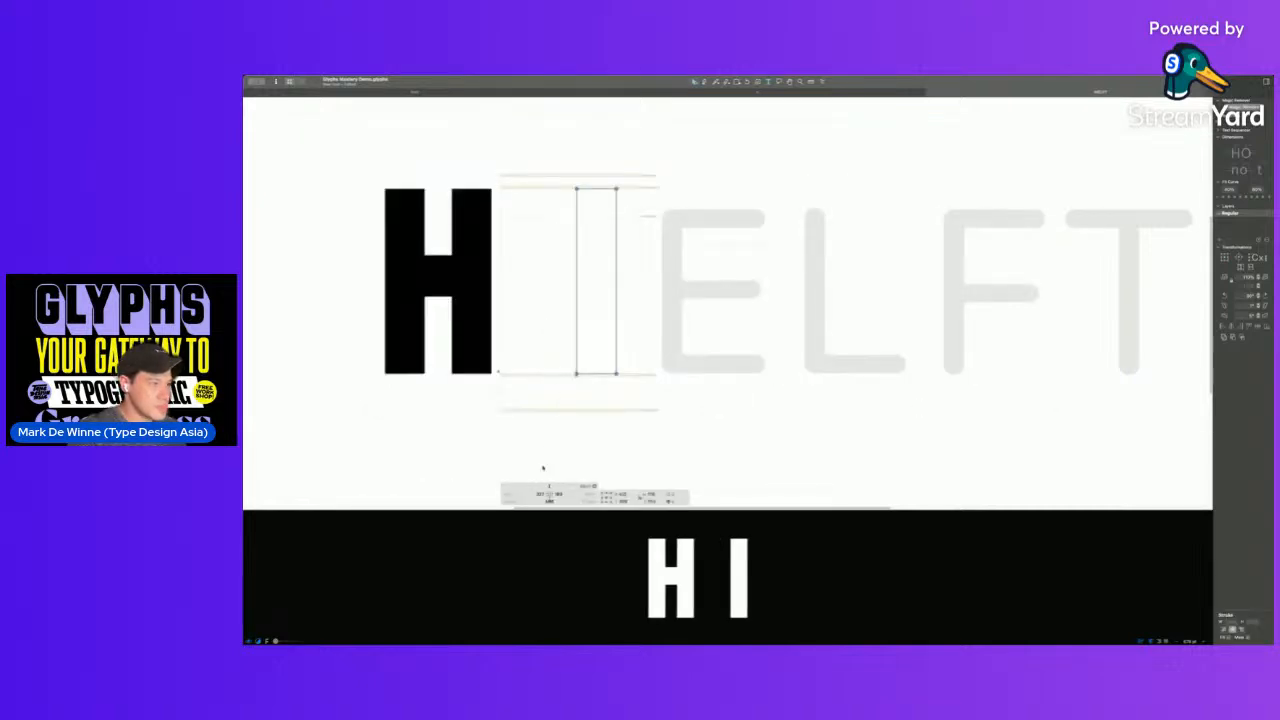
pyautogui.doubleClick(537, 494)
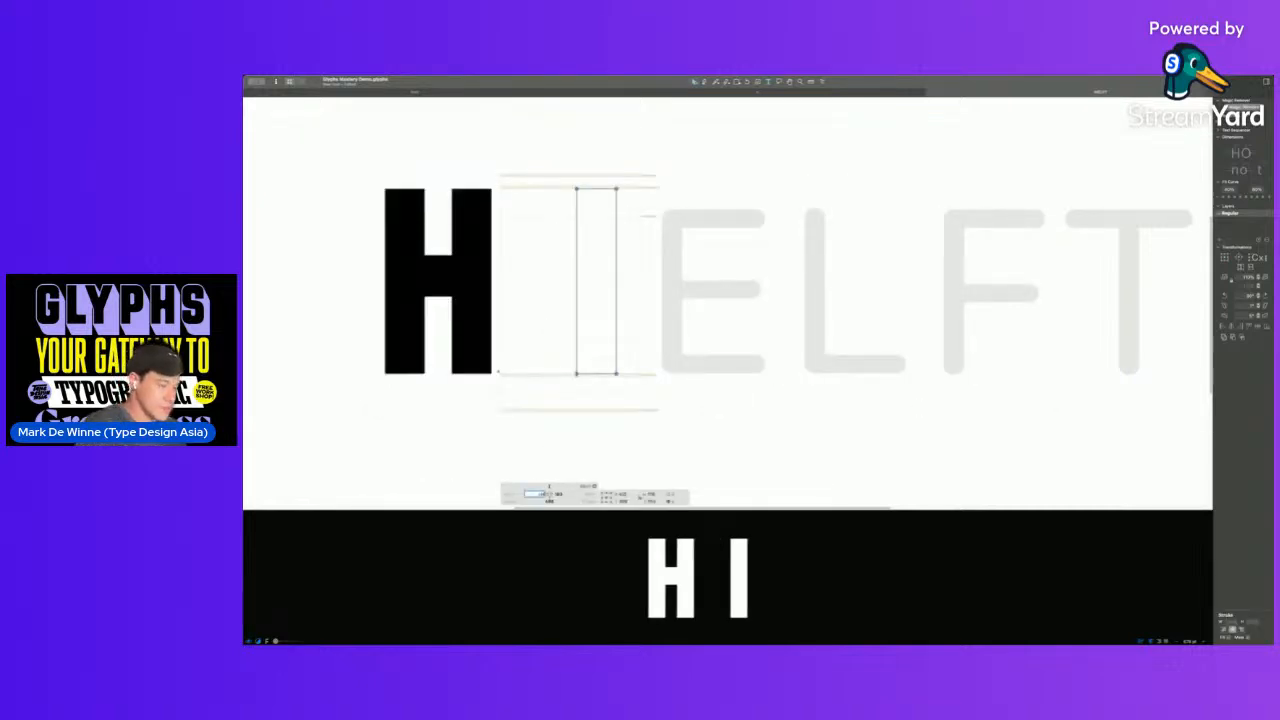
pyautogui.write('=H')
pyautogui.press('Tab')
pyautogui.write('=H')
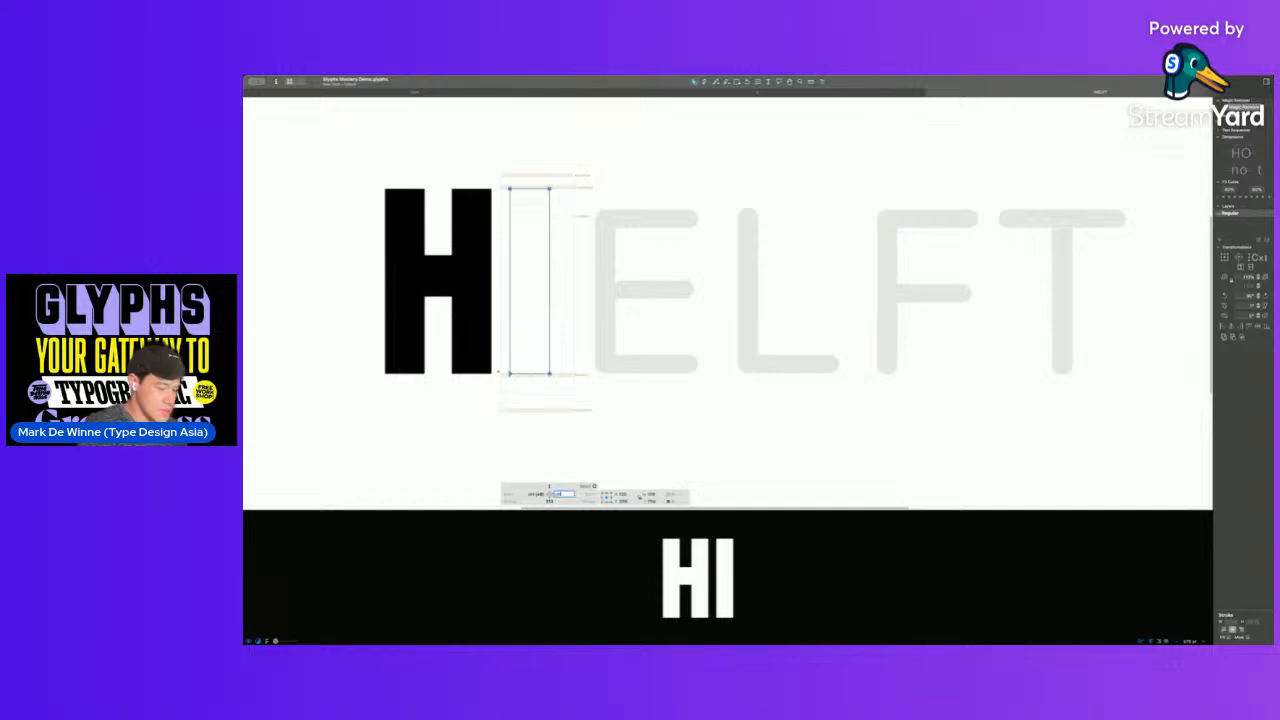
pyautogui.press('Return')
# - Insert the H into the L as a component, decompose it, and delete the second stem
pyautogui.doubleClick(605, 274)
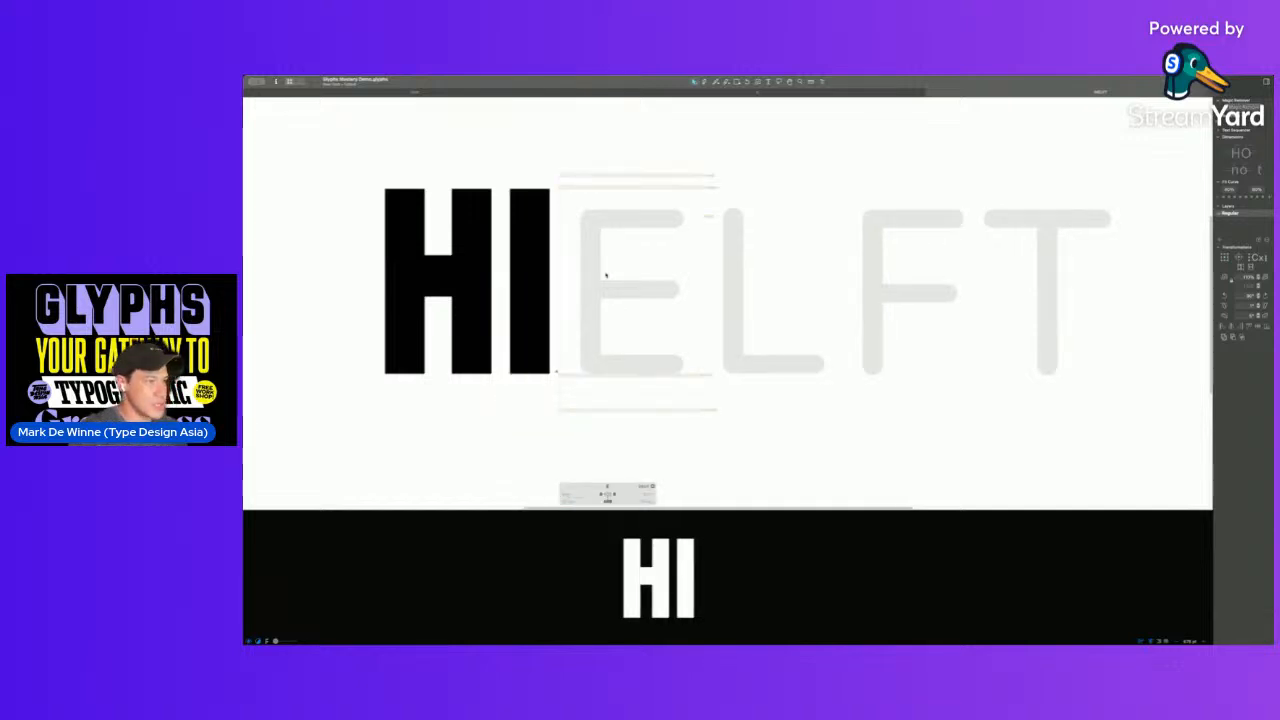
pyautogui.doubleClick(732, 294)
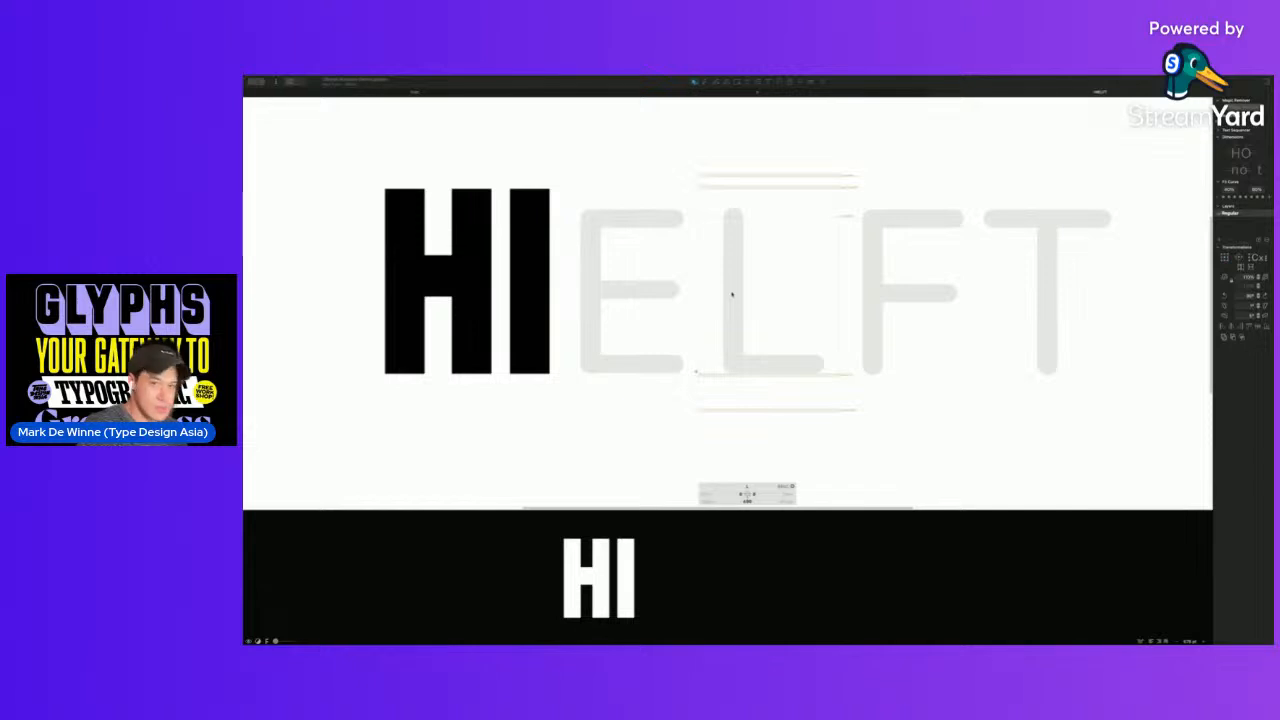
pyautogui.press('Return')
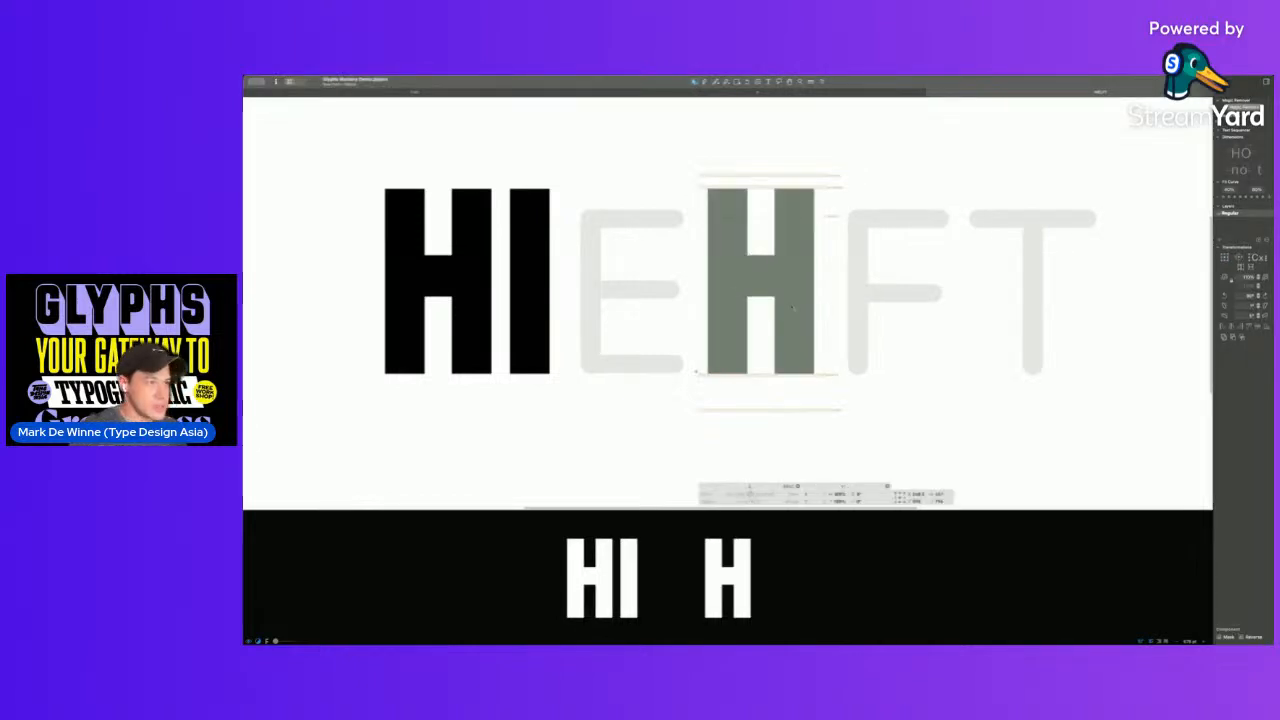
pyautogui.click(770, 321)
pyautogui.press('super+shift+d')
pyautogui.doubleClick(776, 312)
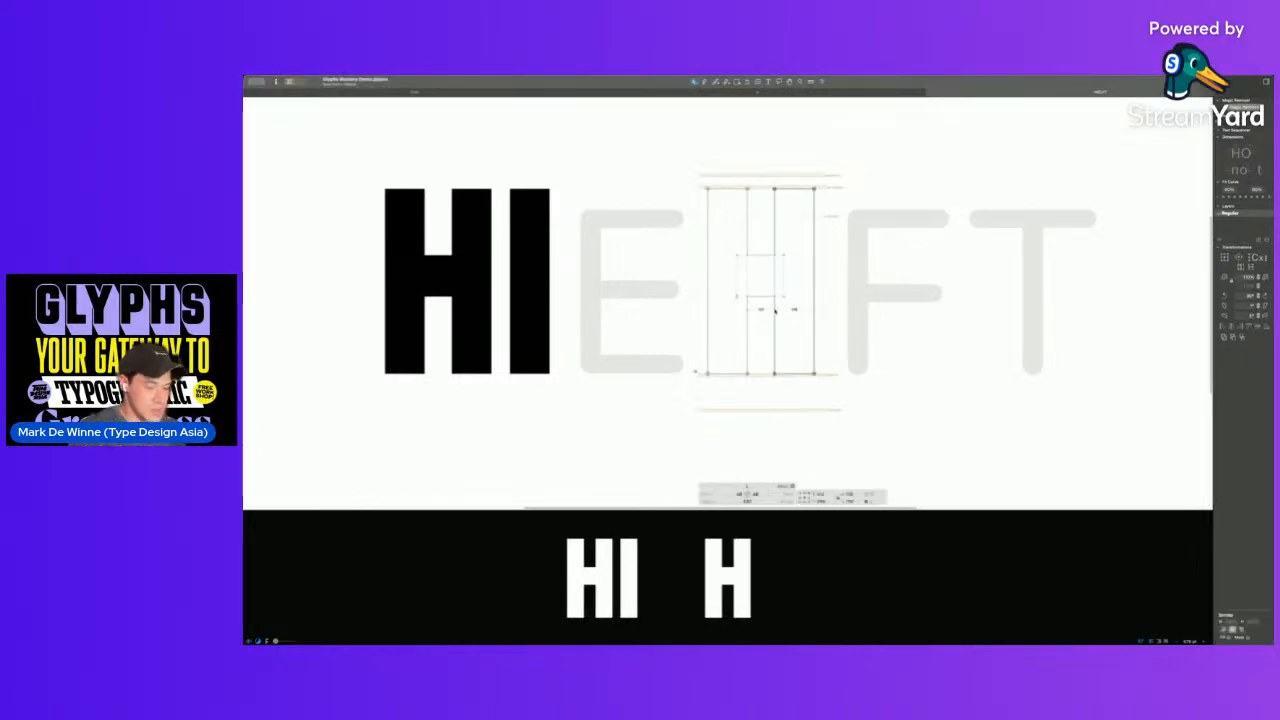
pyautogui.press('Delete')
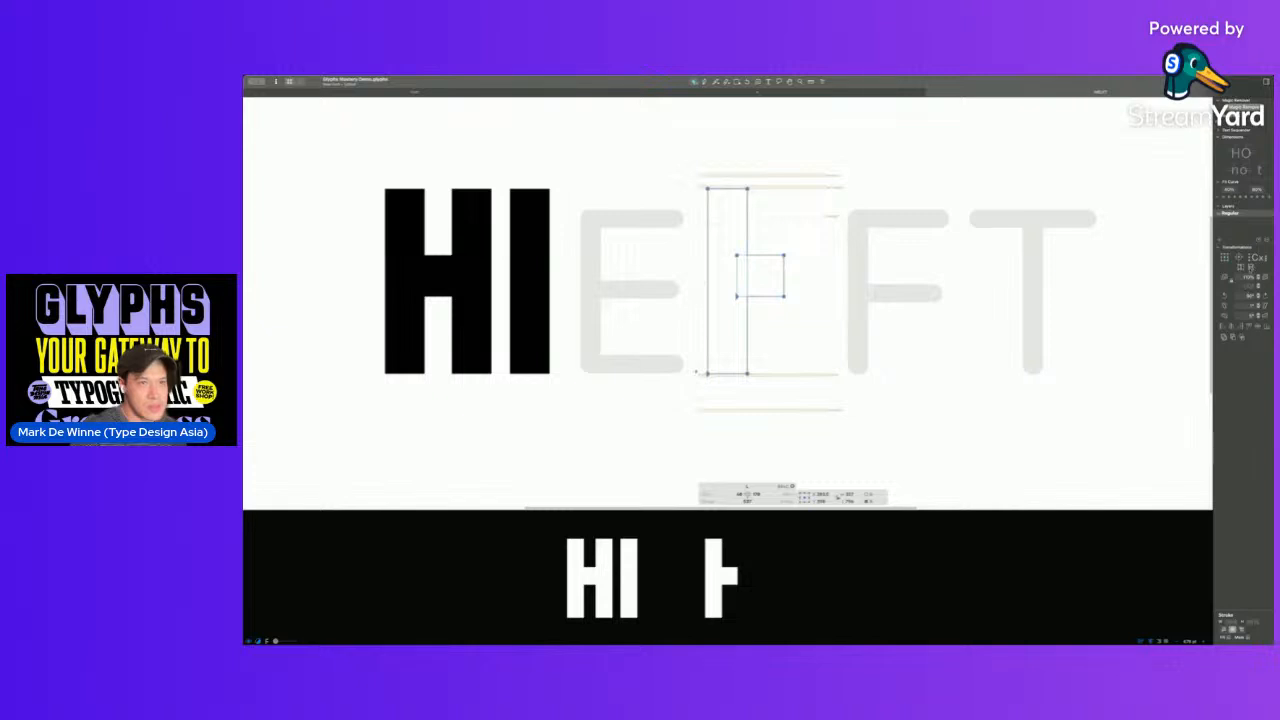
# - Move the leftover crossbar in the L down to the baseline to form the letter's foot
pyautogui.hotkey('shift', 'Down')
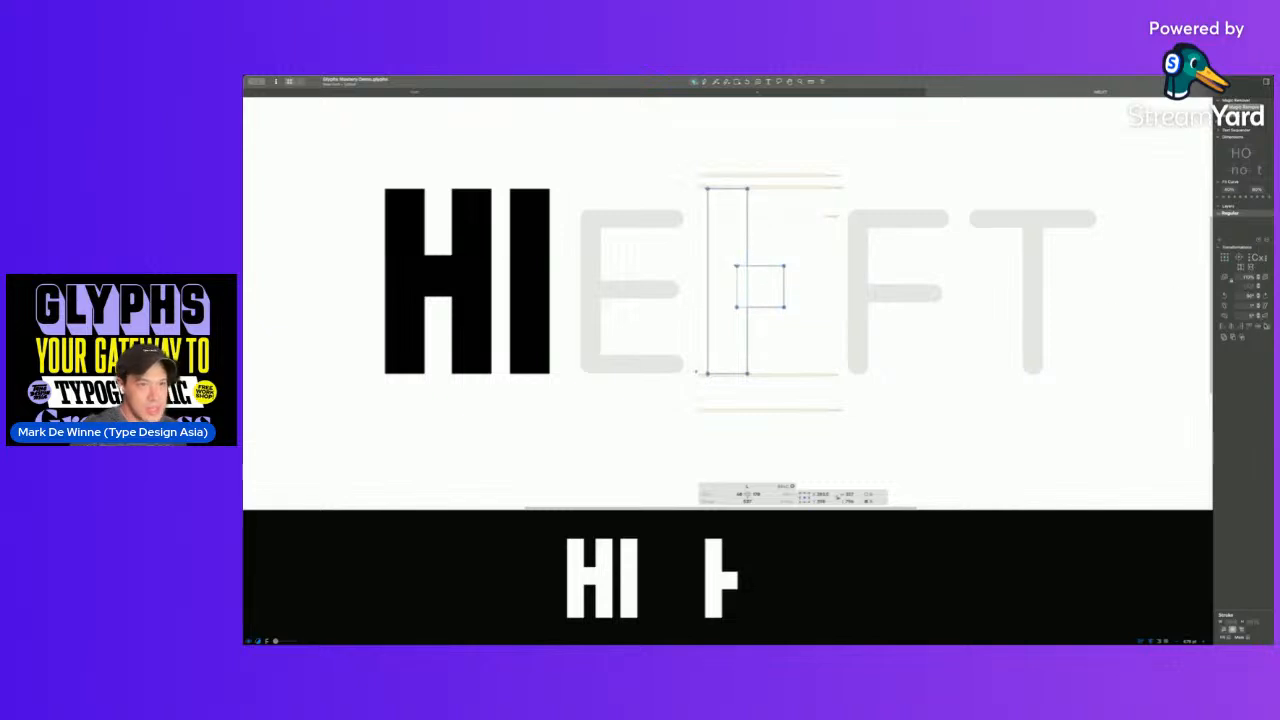
pyautogui.hotkey('shift', 'Down')
pyautogui.hotkey('shift', 'Down')
pyautogui.hotkey('shift', 'Down')
pyautogui.hotkey('shift', 'Down')
pyautogui.hotkey('shift', 'Down')
pyautogui.hotkey('shift', 'Down')
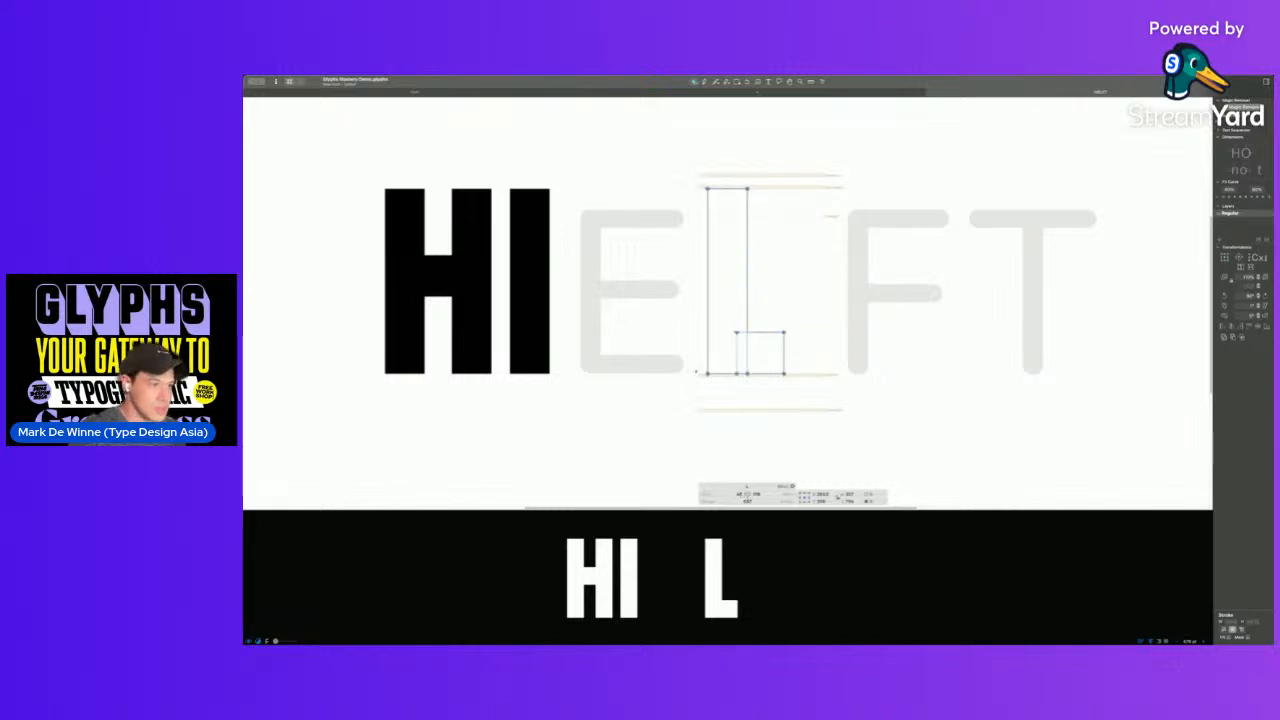
# - Set the L's left sidebearing to =H and tighten its right sidebearing
pyautogui.click(743, 495)
pyautogui.write('=H')
pyautogui.press('Tab')
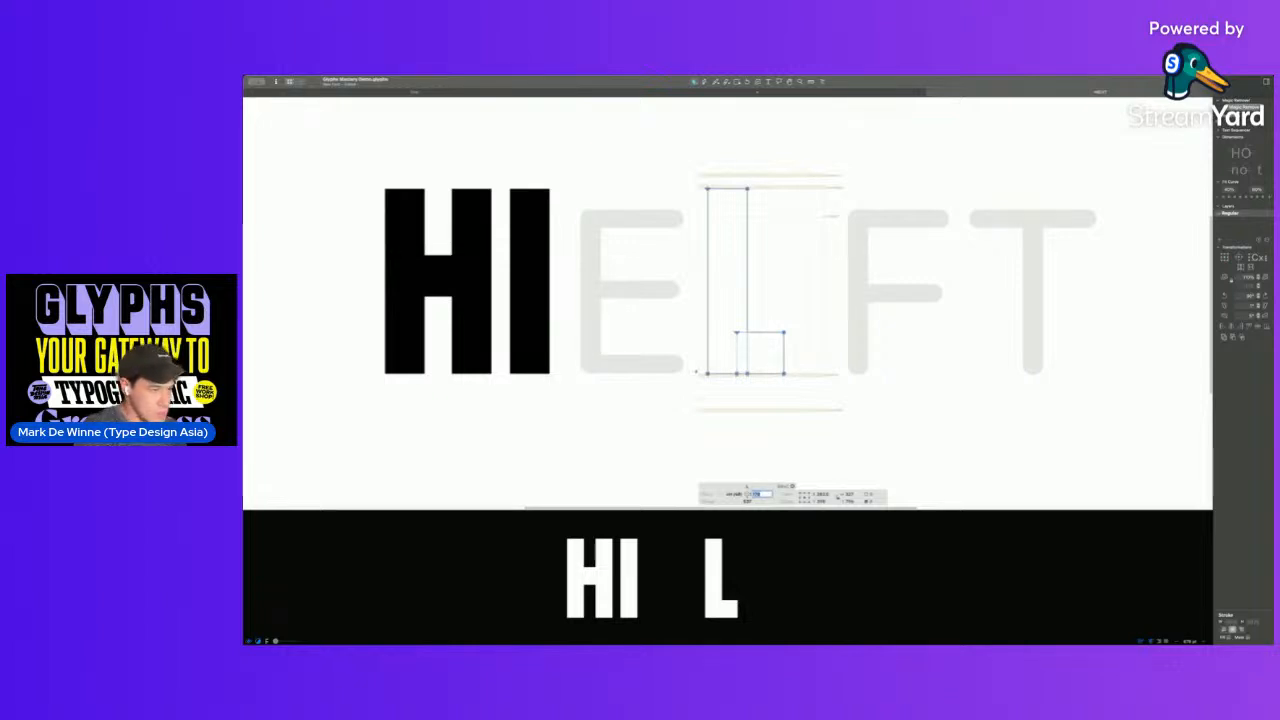
pyautogui.write('20')
pyautogui.press('Return')
# - Thin the L's foot slightly by lowering its upper edge, checking the shape in the filled preview
pyautogui.press('t')
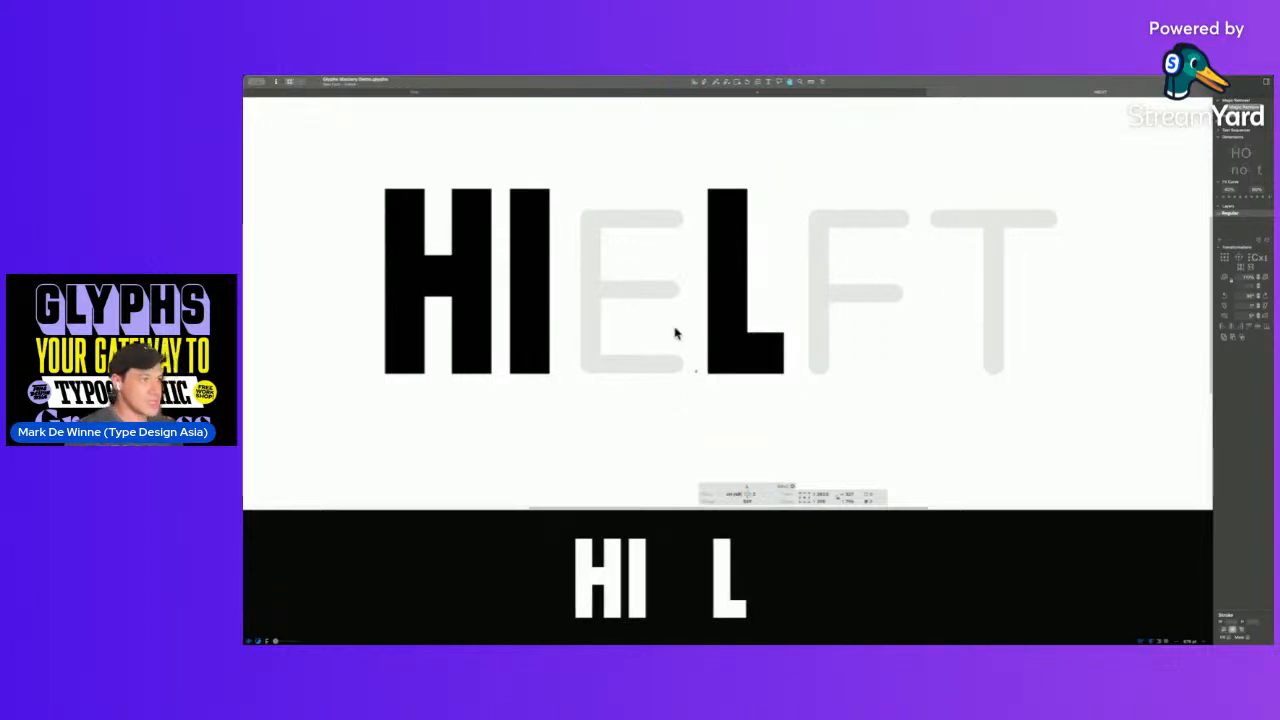
pyautogui.press('Escape')
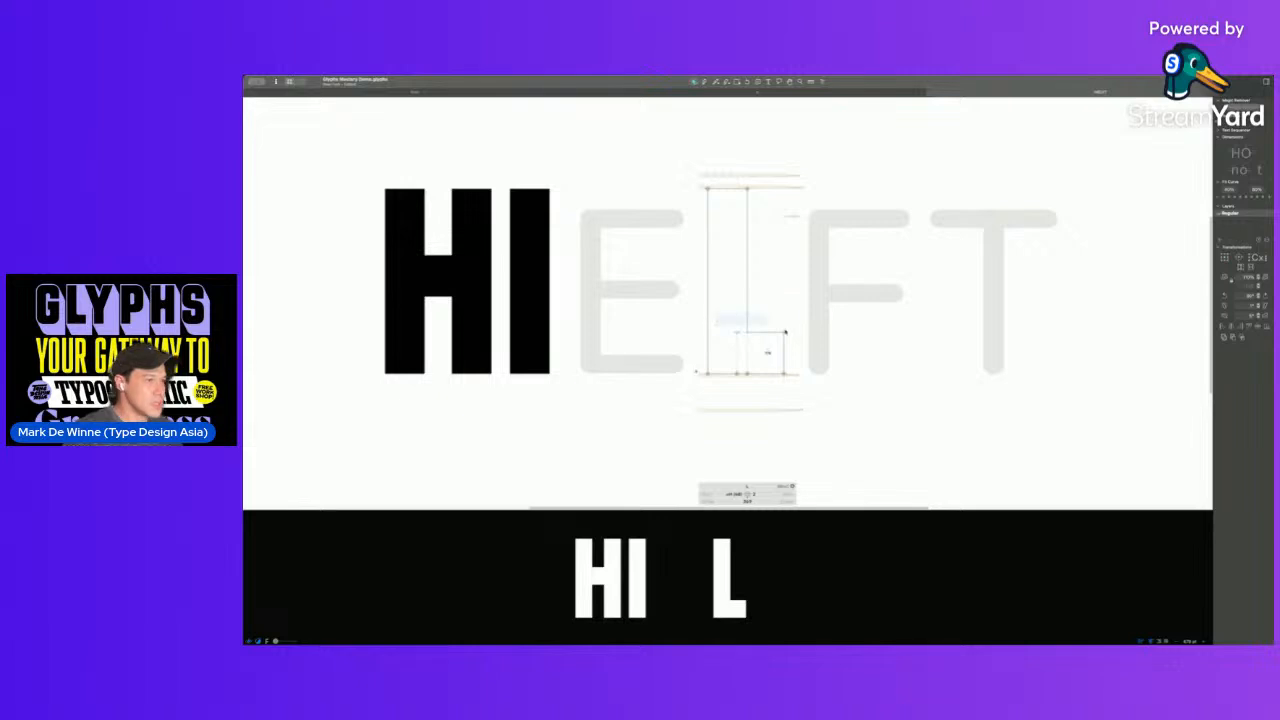
pyautogui.press('t')
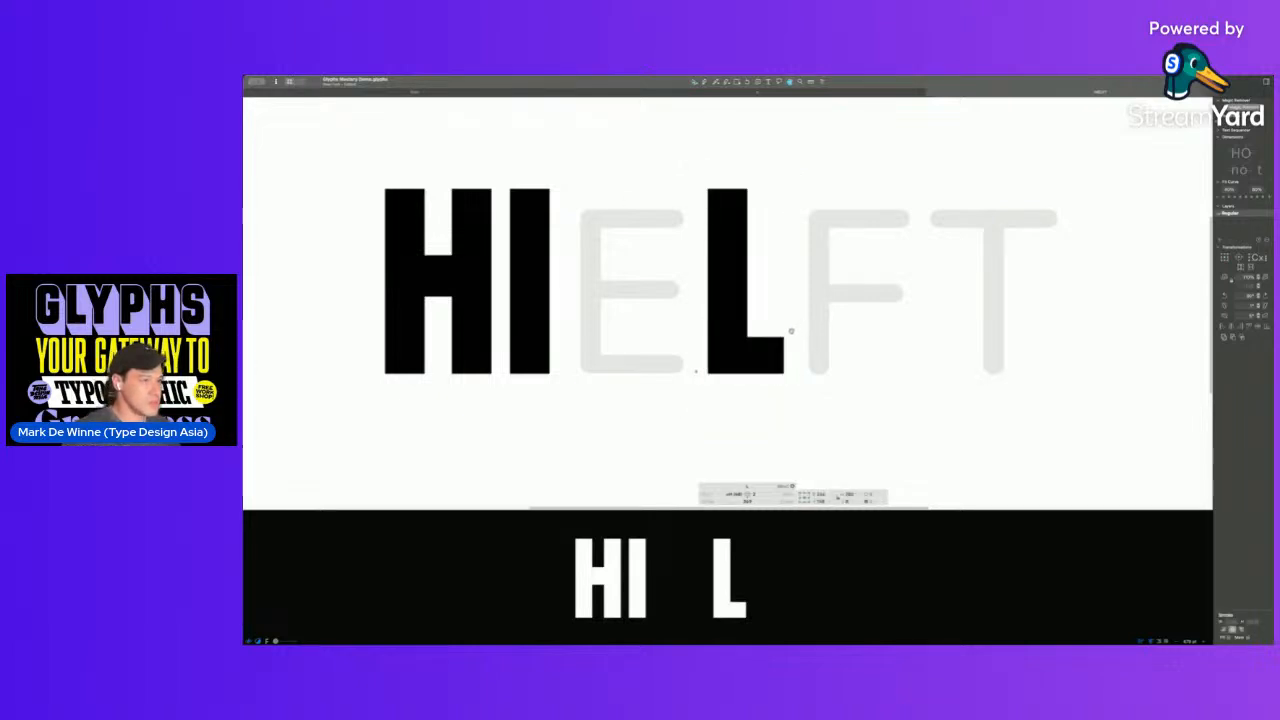
pyautogui.press('Escape')
# - Copy the complete L outline into the E glyph
pyautogui.press('super+a')
pyautogui.press('super+c')
pyautogui.doubleClick(634, 309)
pyautogui.press('super+v')
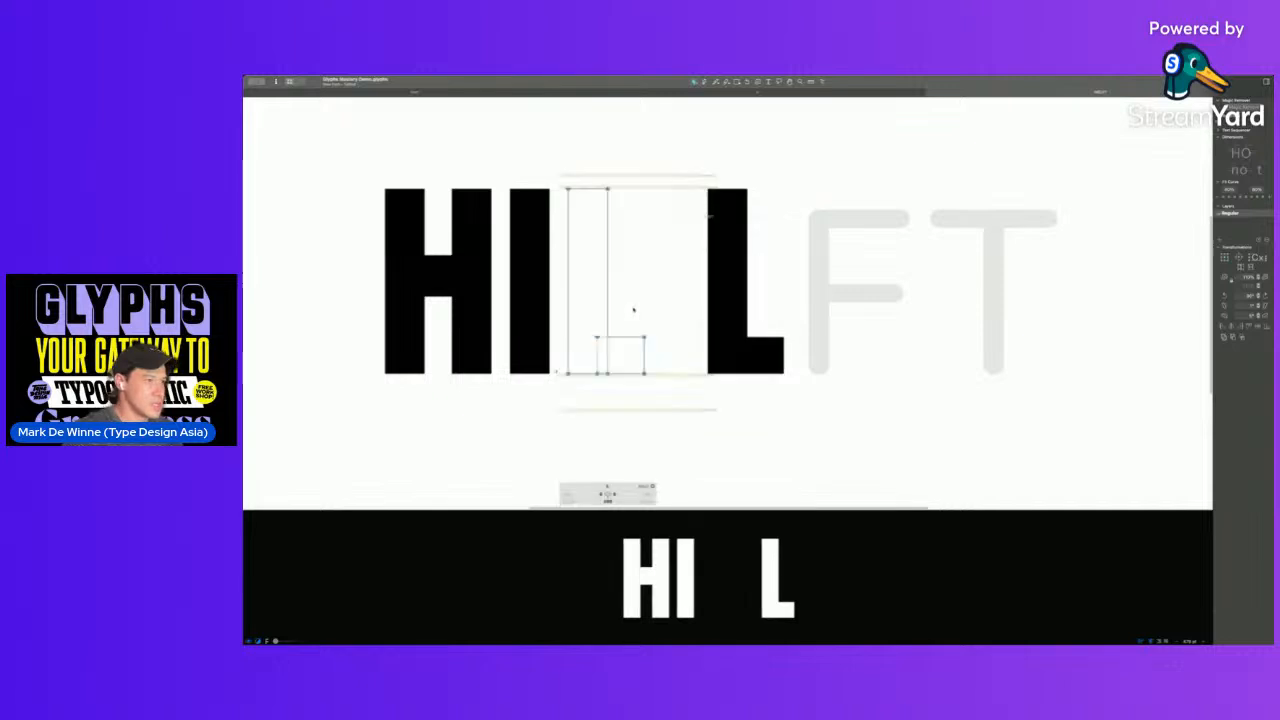
# - Duplicate the E's bottom arm and move the copy up to the cap height as the top arm
pyautogui.click(629, 312)
pyautogui.doubleClick(631, 338)
pyautogui.press('super+c')
pyautogui.press('super+v')
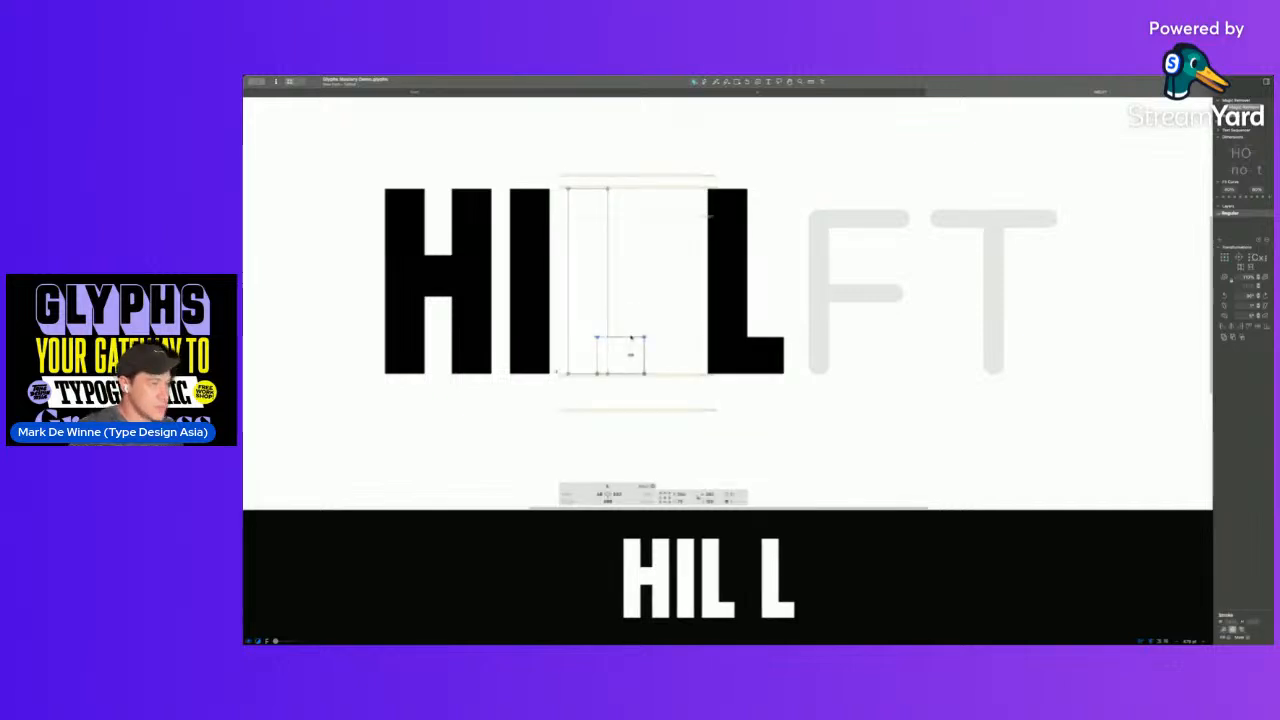
pyautogui.press('super+Up')
pyautogui.press('super+Up')
pyautogui.press('super+Up')
pyautogui.press('super+Up')
pyautogui.press('super+Up')
pyautogui.press('super+Up')
pyautogui.hotkey('shift', 'Up')
pyautogui.hotkey('shift', 'Up')
pyautogui.hotkey('shift', 'Up')
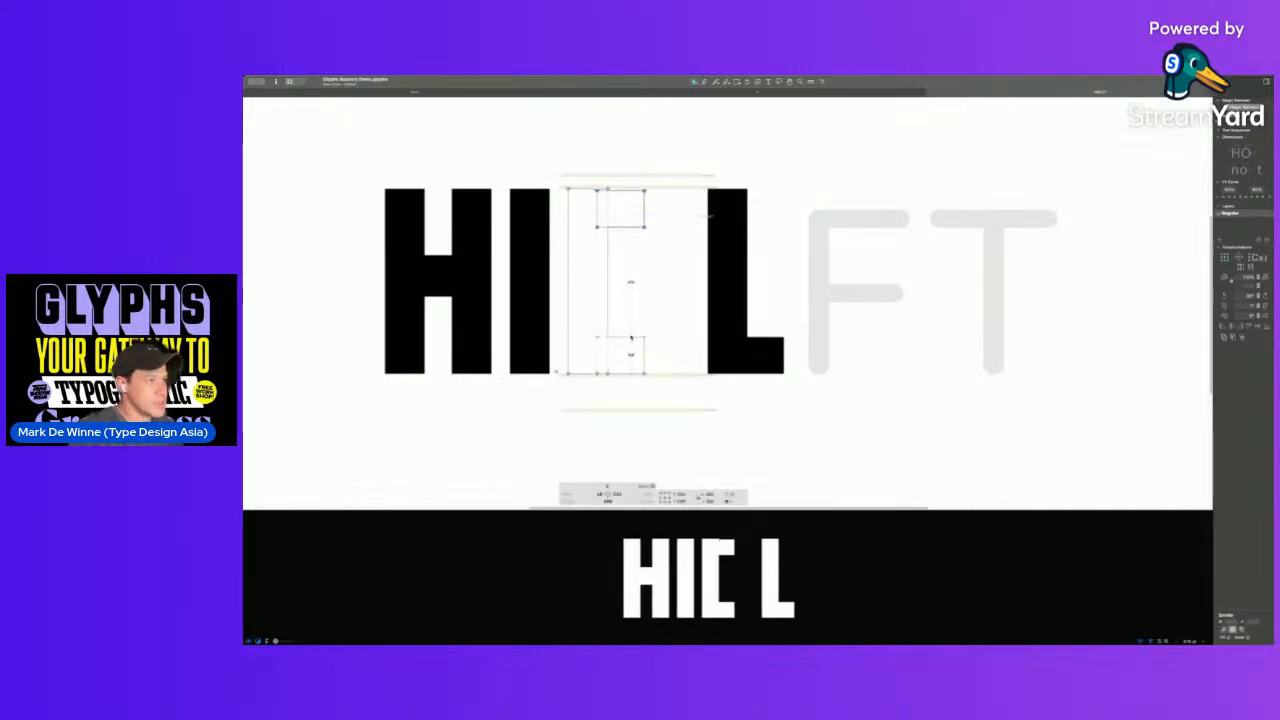
pyautogui.press('space')
pyautogui.press('space')
pyautogui.press('space')
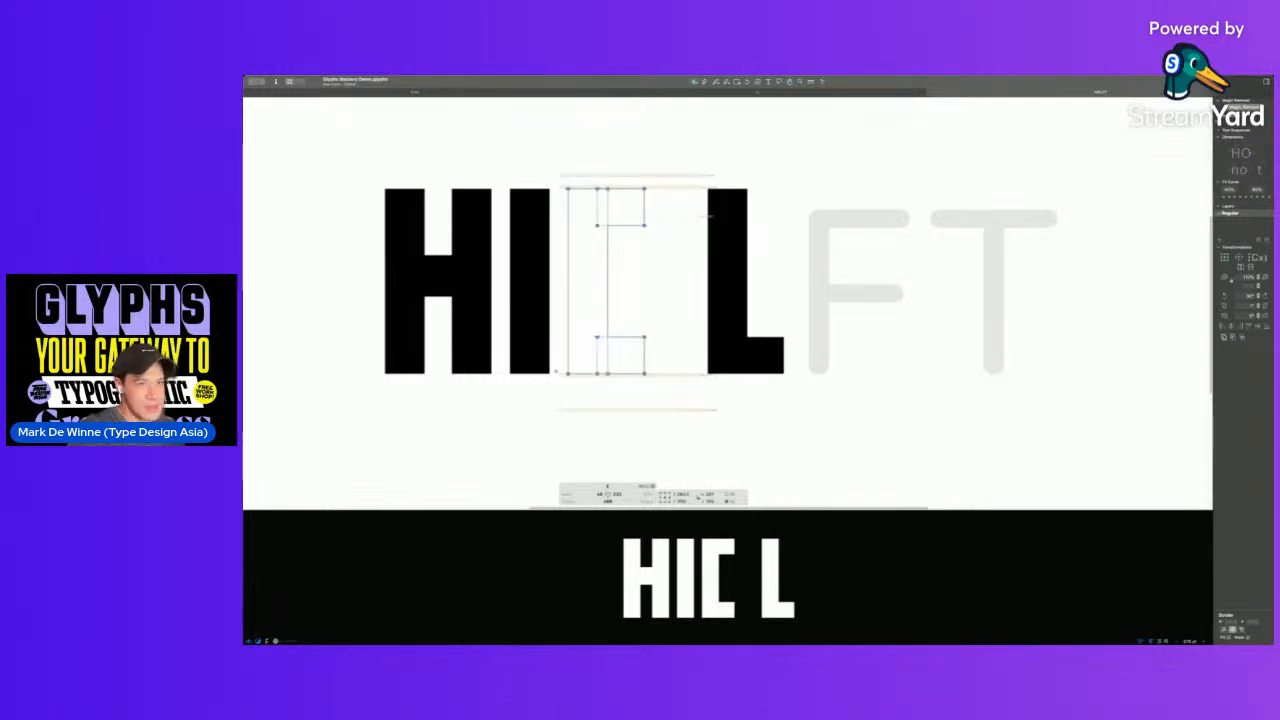
# - Copy the H's crossbar into the E as its middle arm
pyautogui.doubleClick(763, 355)
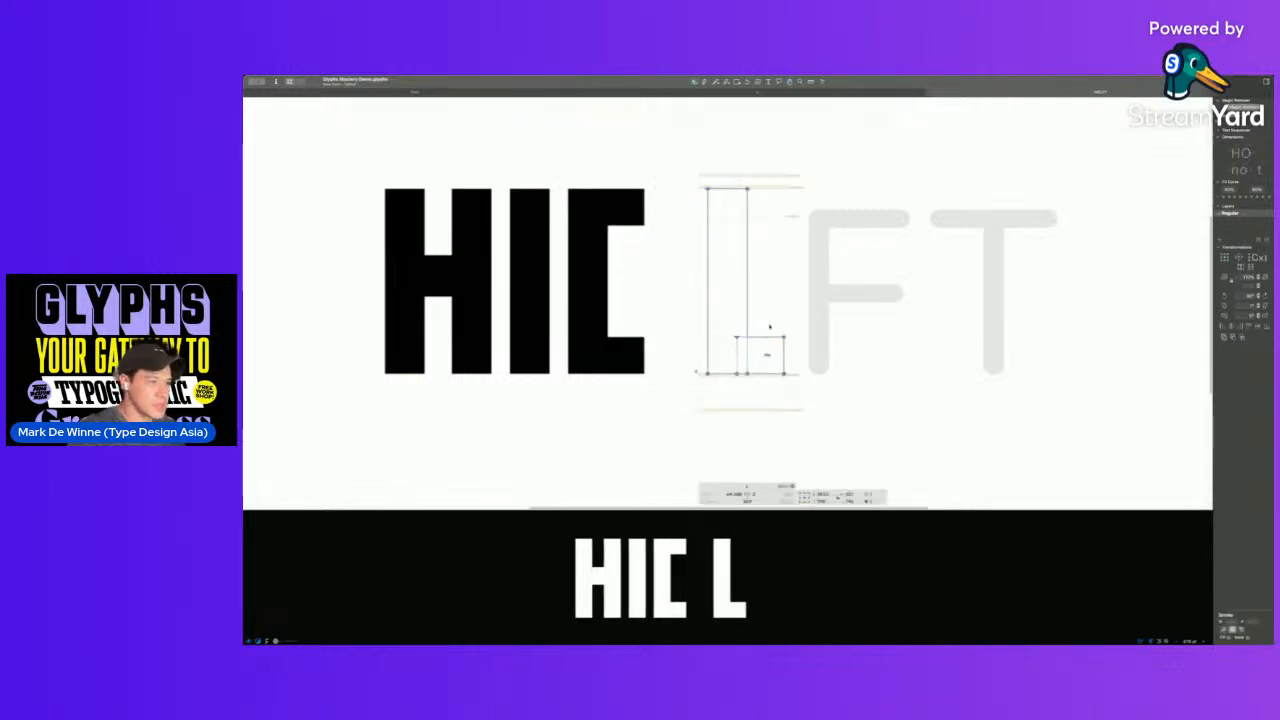
pyautogui.doubleClick(444, 298)
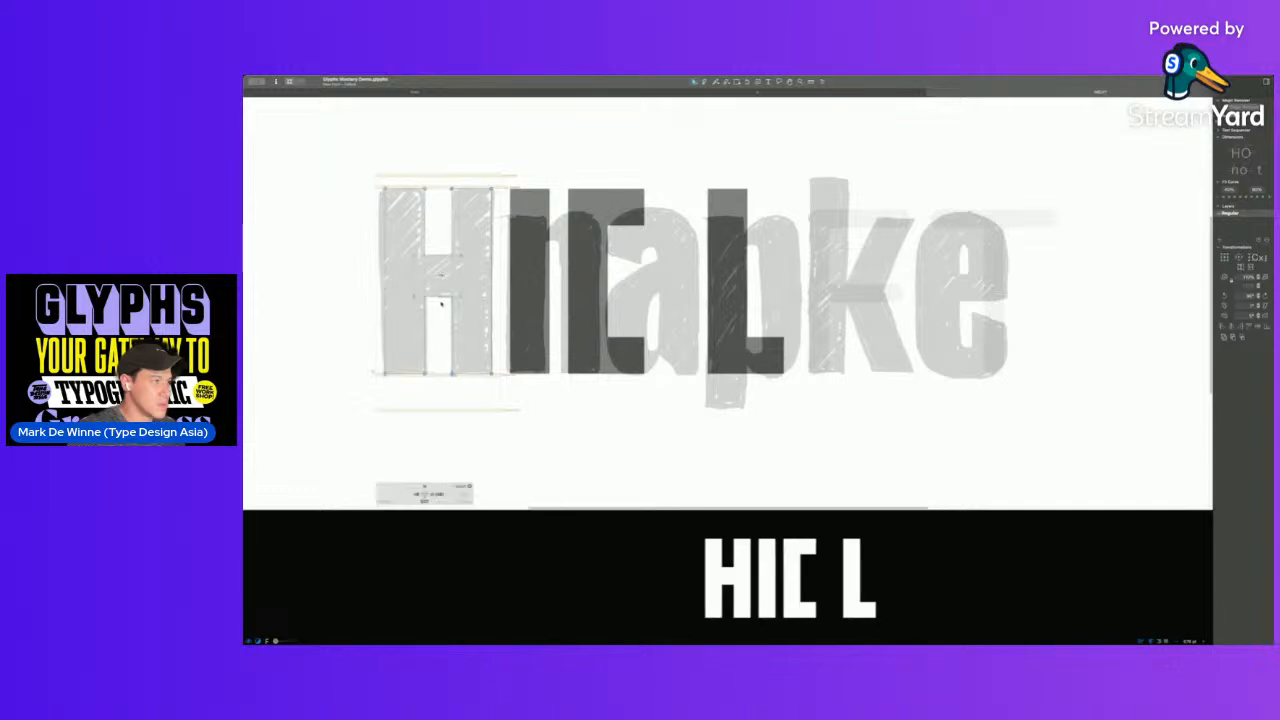
pyautogui.doubleClick(442, 297)
pyautogui.press('super+c')
pyautogui.doubleClick(592, 295)
pyautogui.press('super+v')
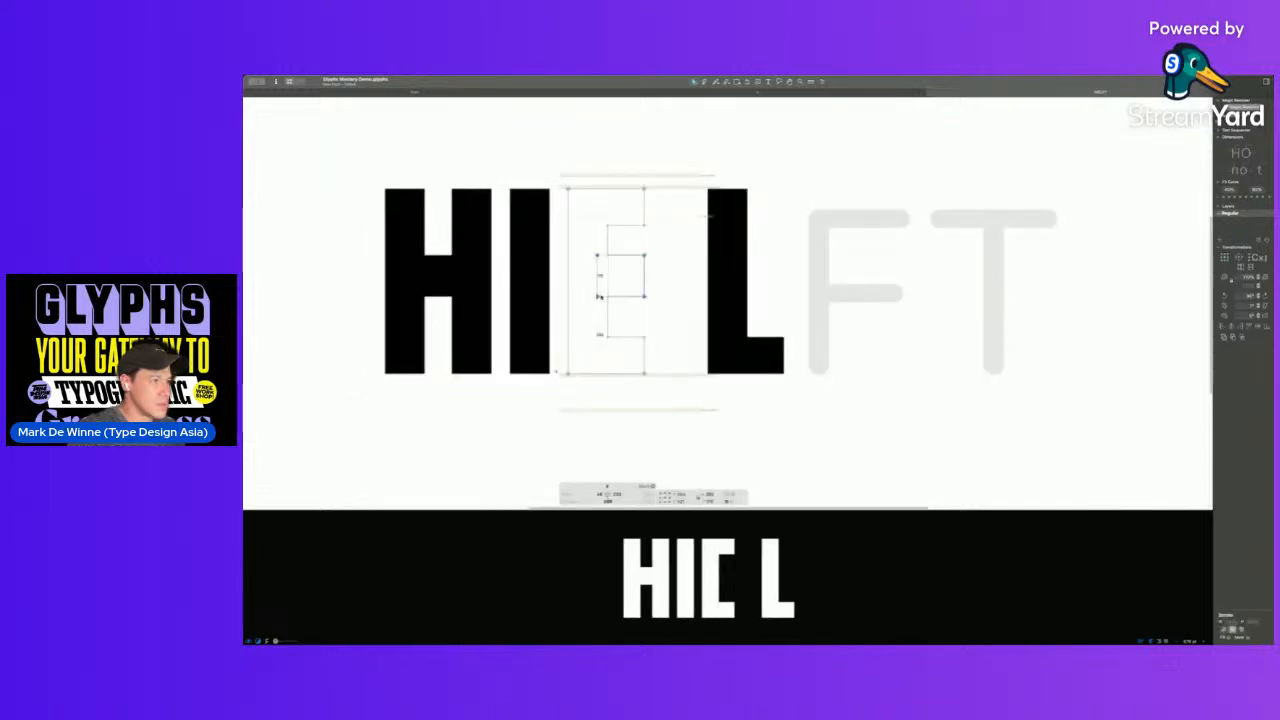
# - Make the E's middle arm slightly shorter than the outer arms and check the filled letter
pyautogui.press('space')
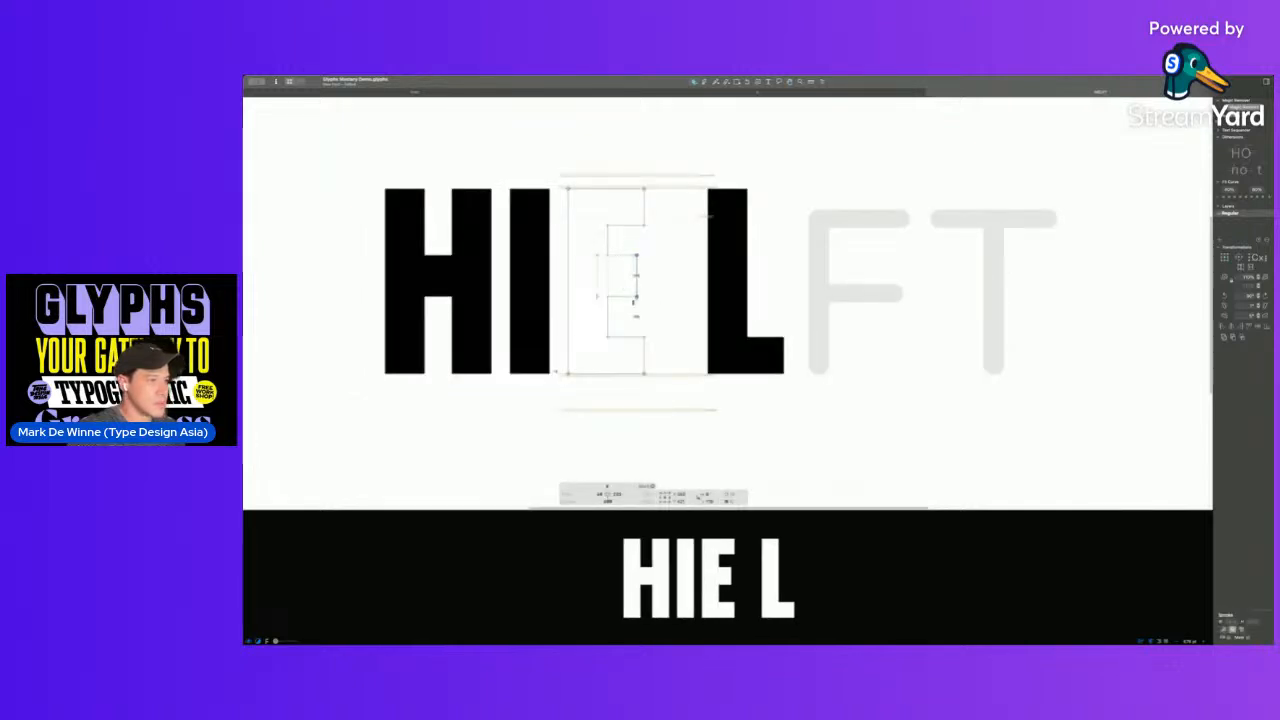
pyautogui.keyDown('shift'); pyautogui.click(608, 225); pyautogui.keyUp('shift')
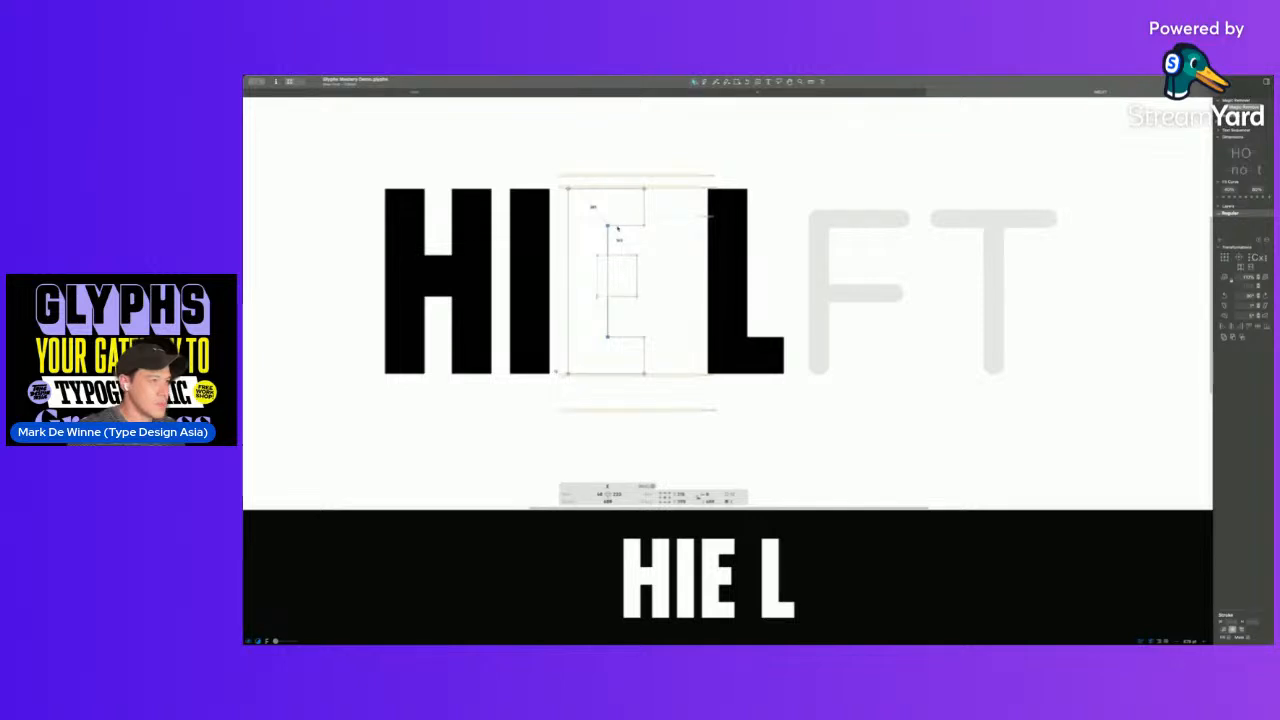
pyautogui.click(660, 271)
pyautogui.press('space')
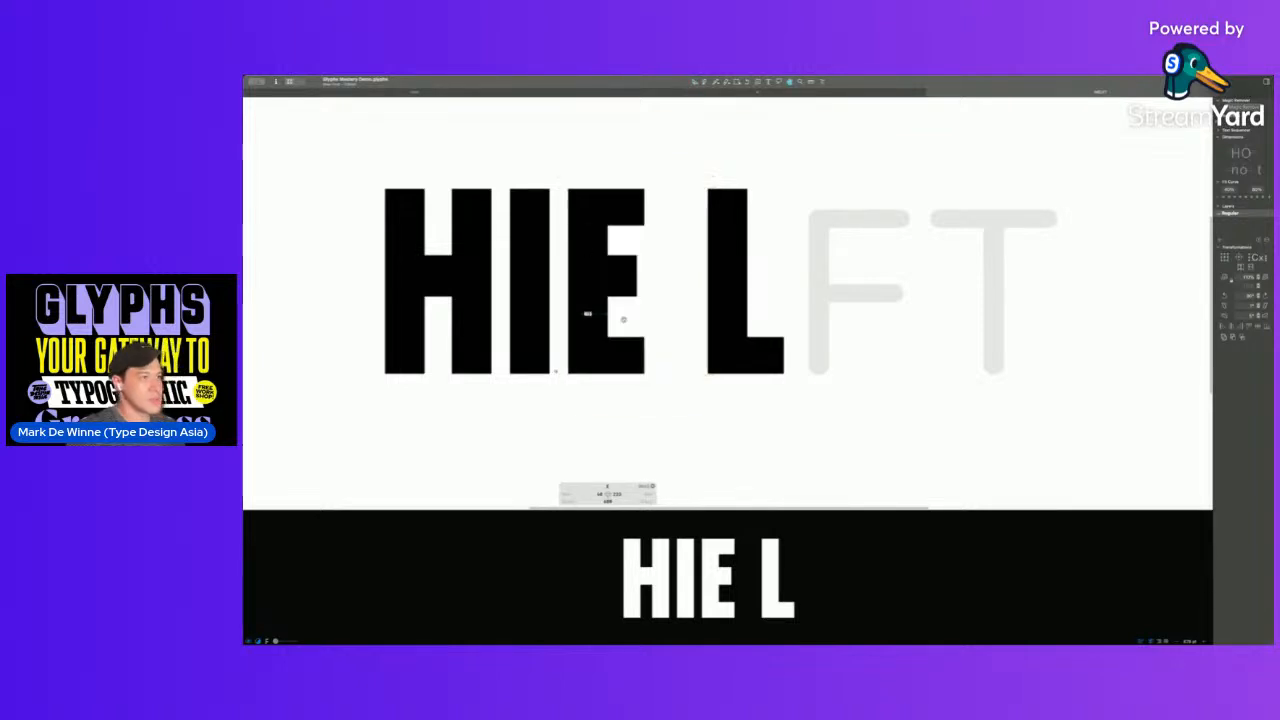
# - Extend the ends of all three E arms slightly outward together and preview the wider letter
pyautogui.moveTo(630, 168); pyautogui.dragTo(668, 377)
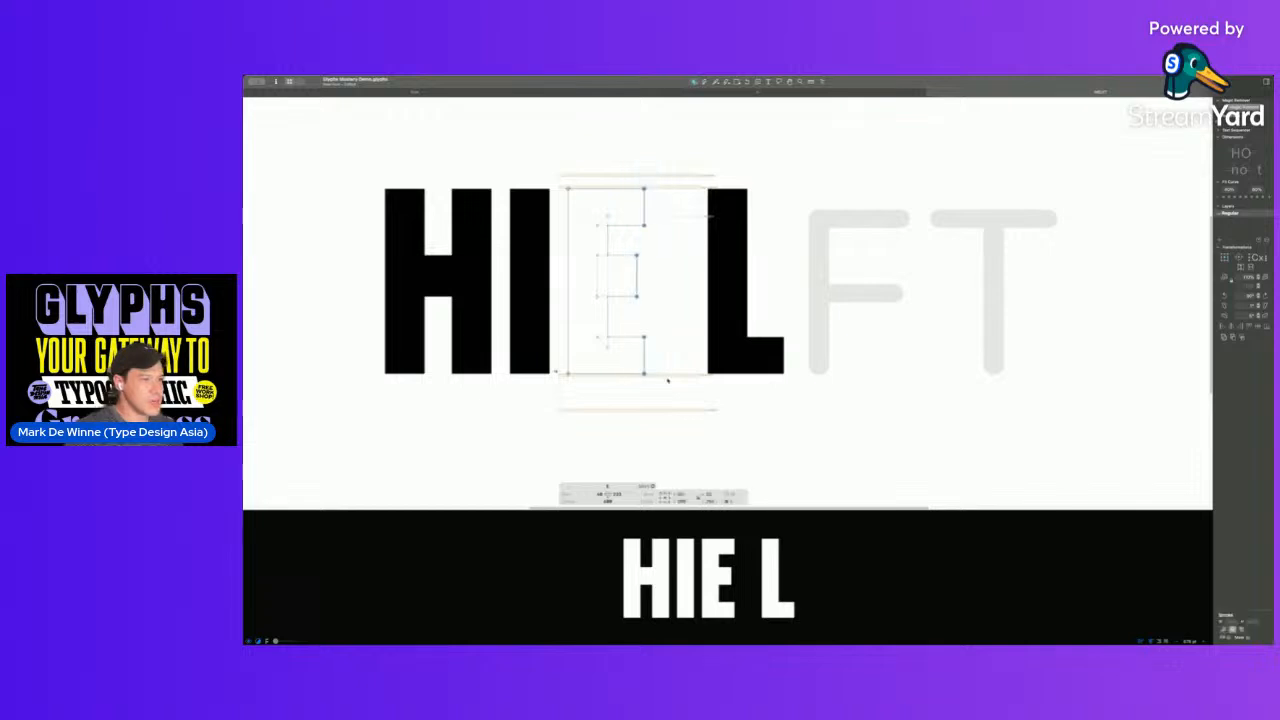
pyautogui.press('Right')
pyautogui.press('Right')
pyautogui.hotkey('shift', 'Right')
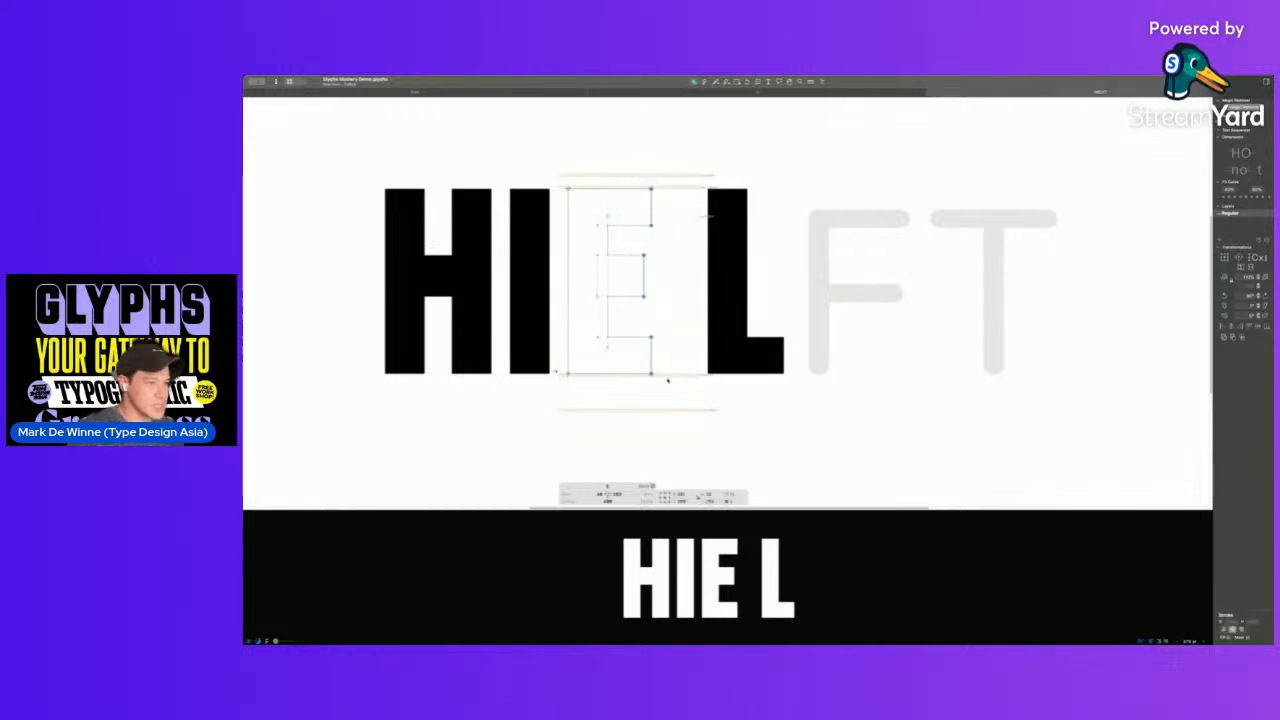
pyautogui.press('space')
pyautogui.press('space')
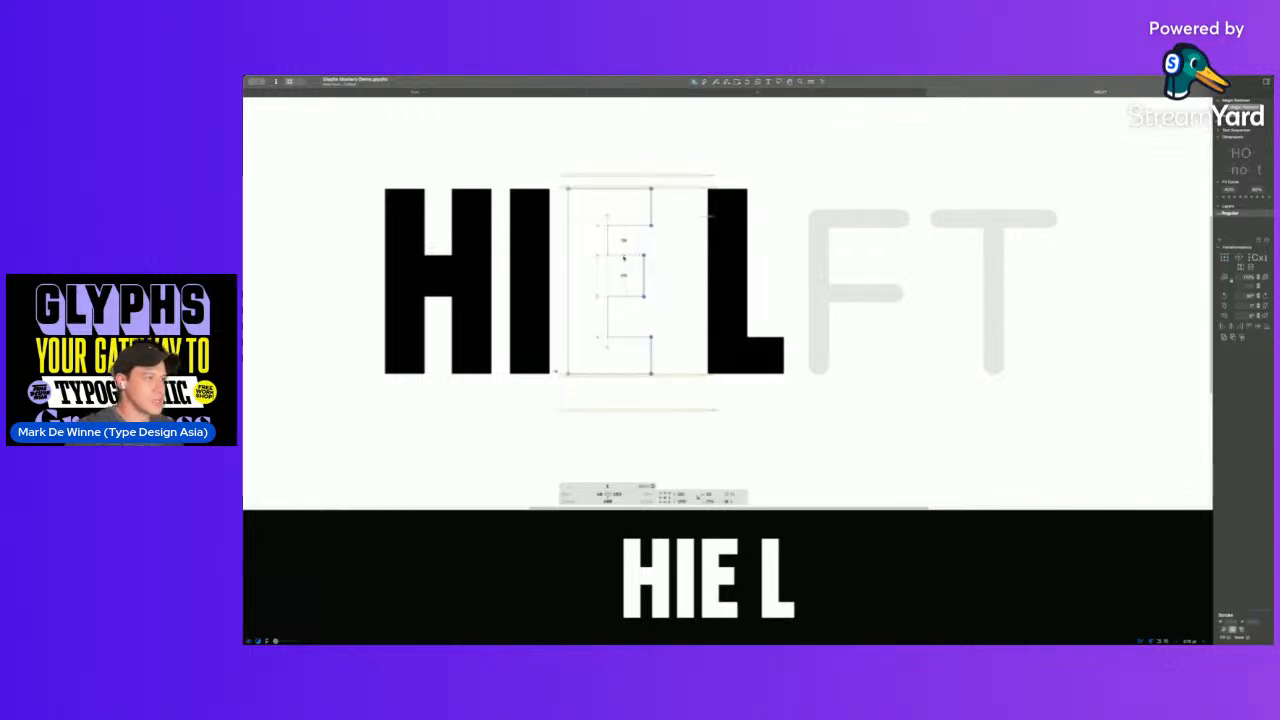
# - Thin the E's middle arm by lowering its upper edge, and compare the arm thicknesses in the filled preview
pyautogui.click(626, 257)
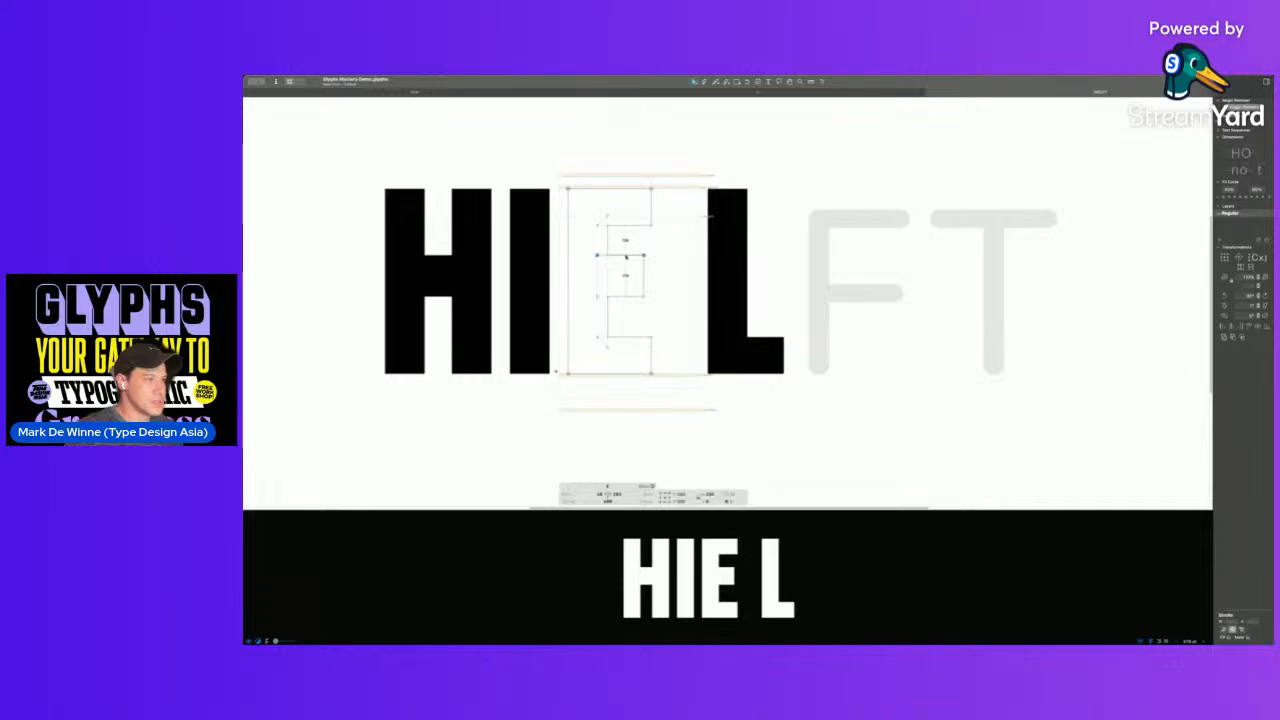
pyautogui.hotkey('shift', 'Down')
pyautogui.click(625, 297)
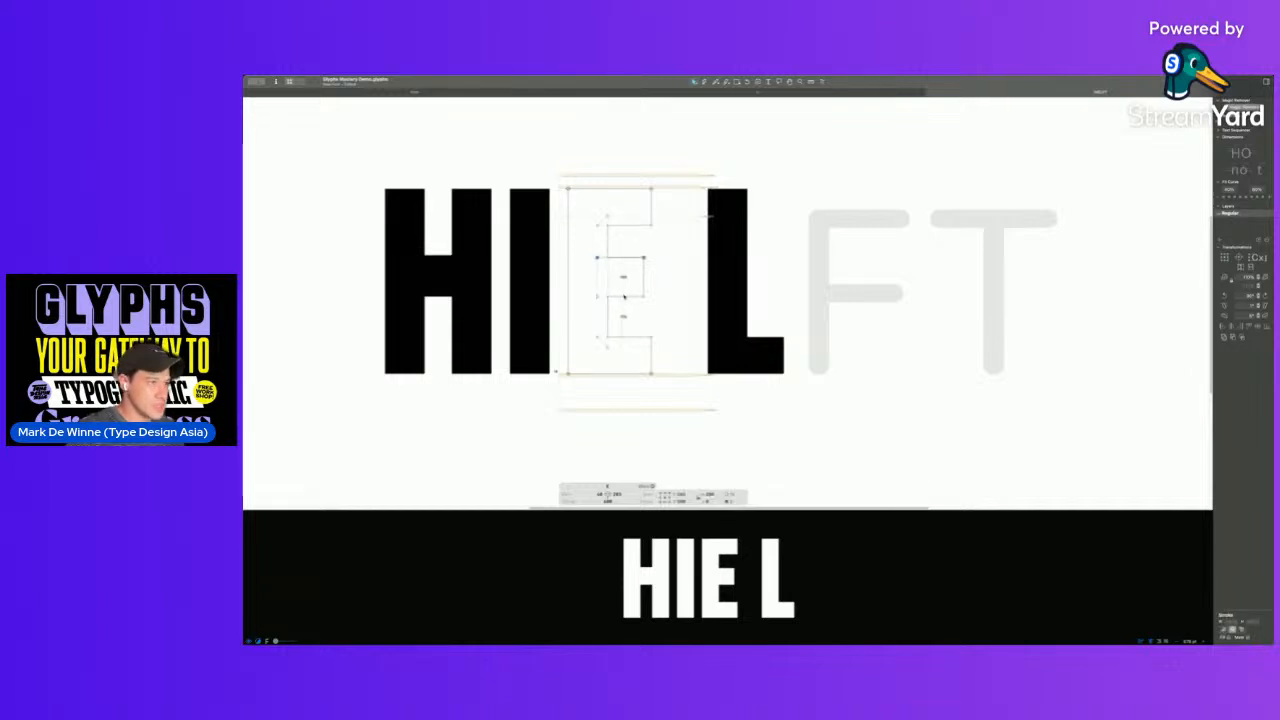
pyautogui.press('space')
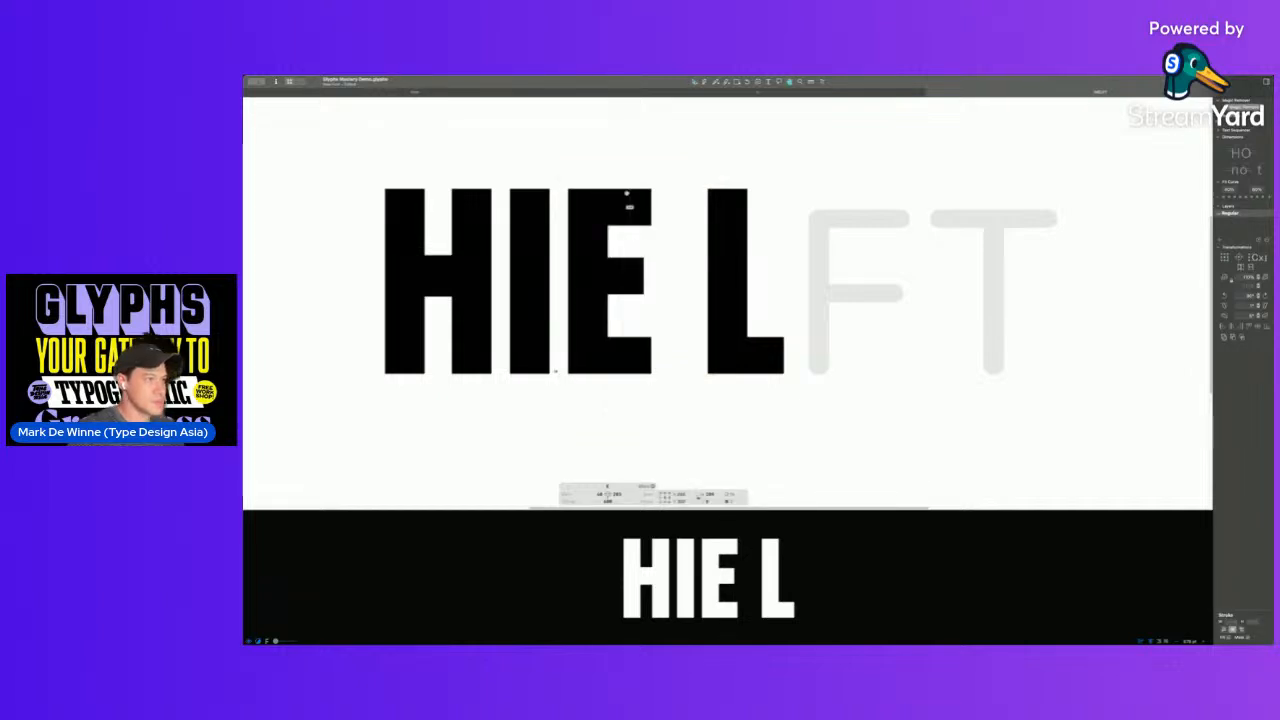
pyautogui.press('space')
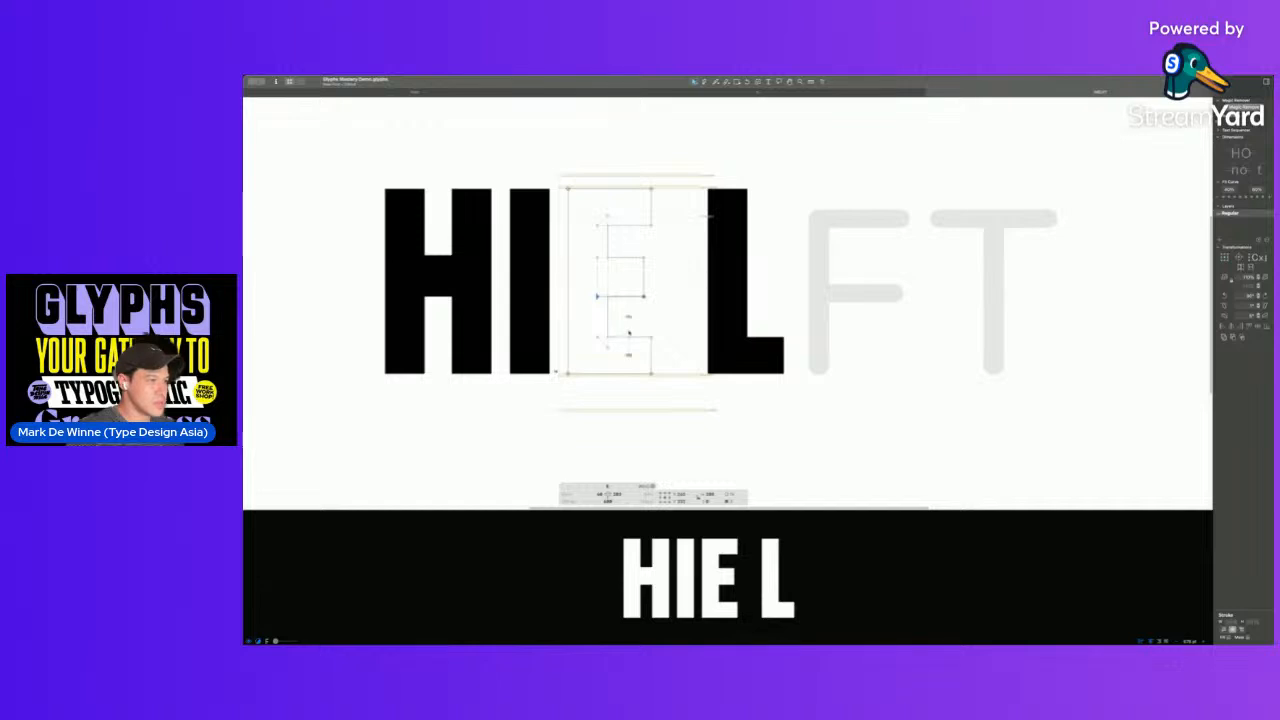
pyautogui.press('space')
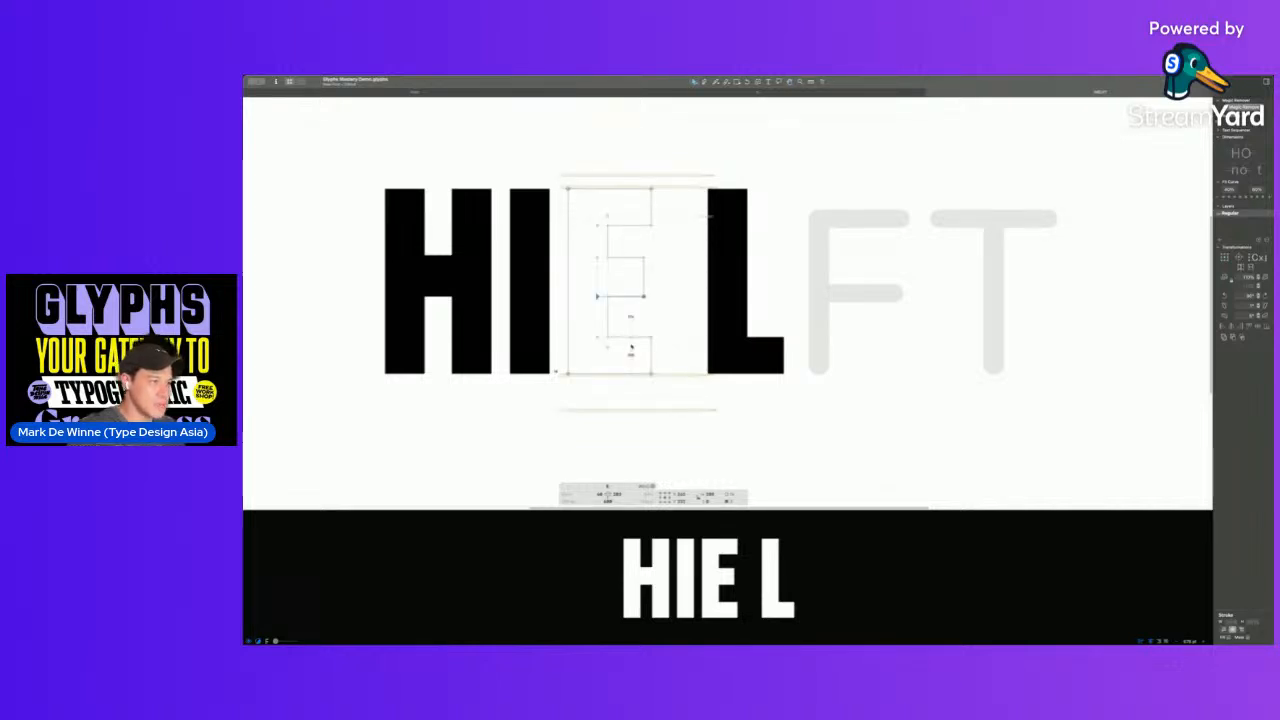
# - Link the E's left sidebearing to the H and tighten its right sidebearing so the L sits close
pyautogui.scroll(-5, 620, 302)
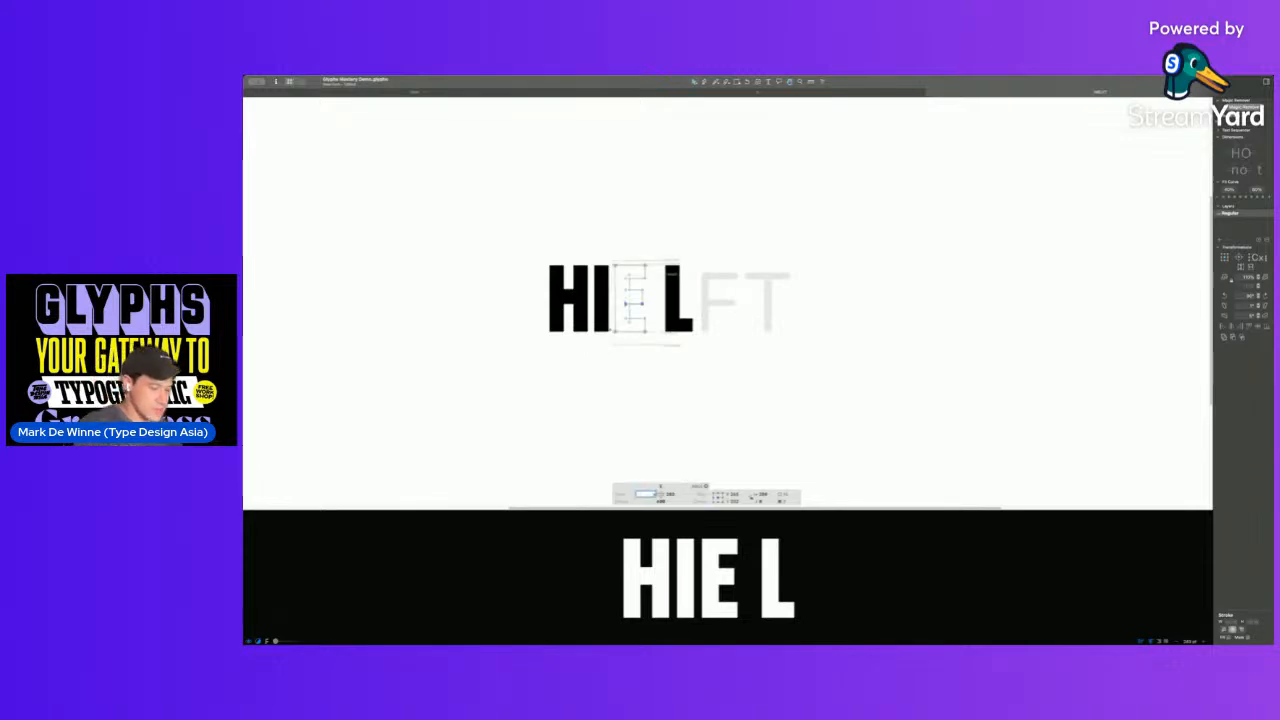
pyautogui.click(675, 494)
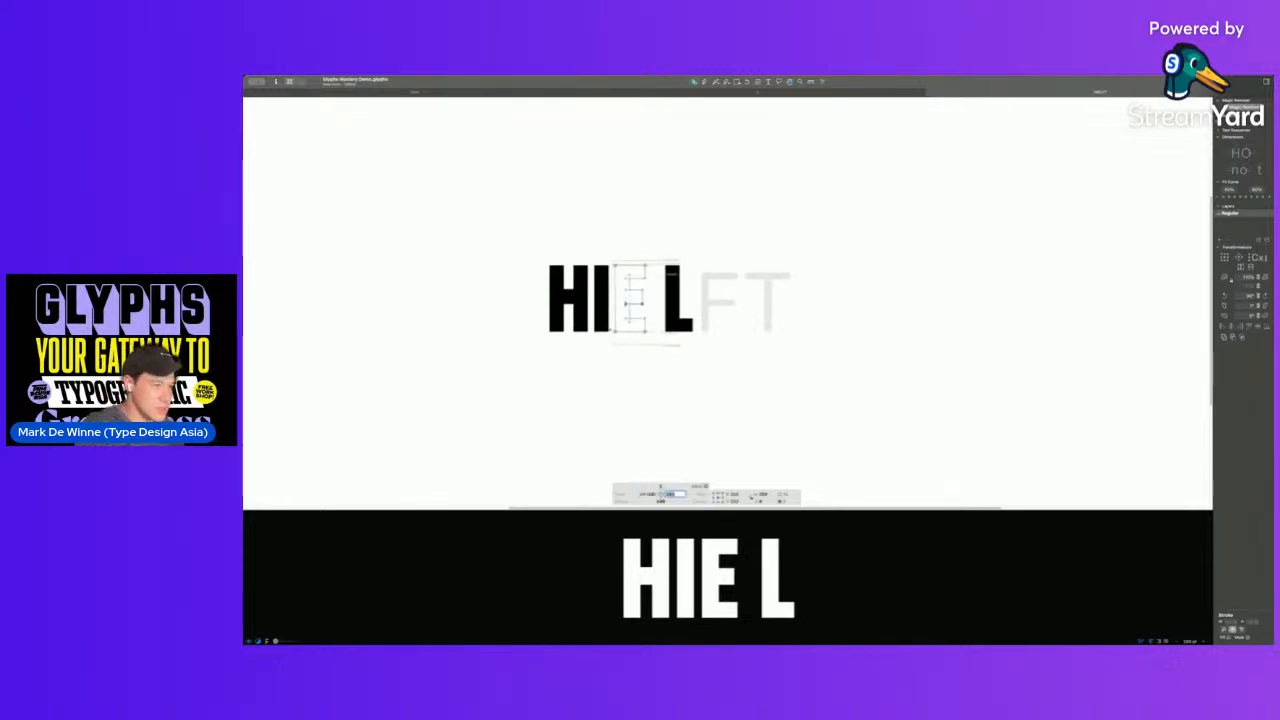
pyautogui.write('96')
pyautogui.press('Return')
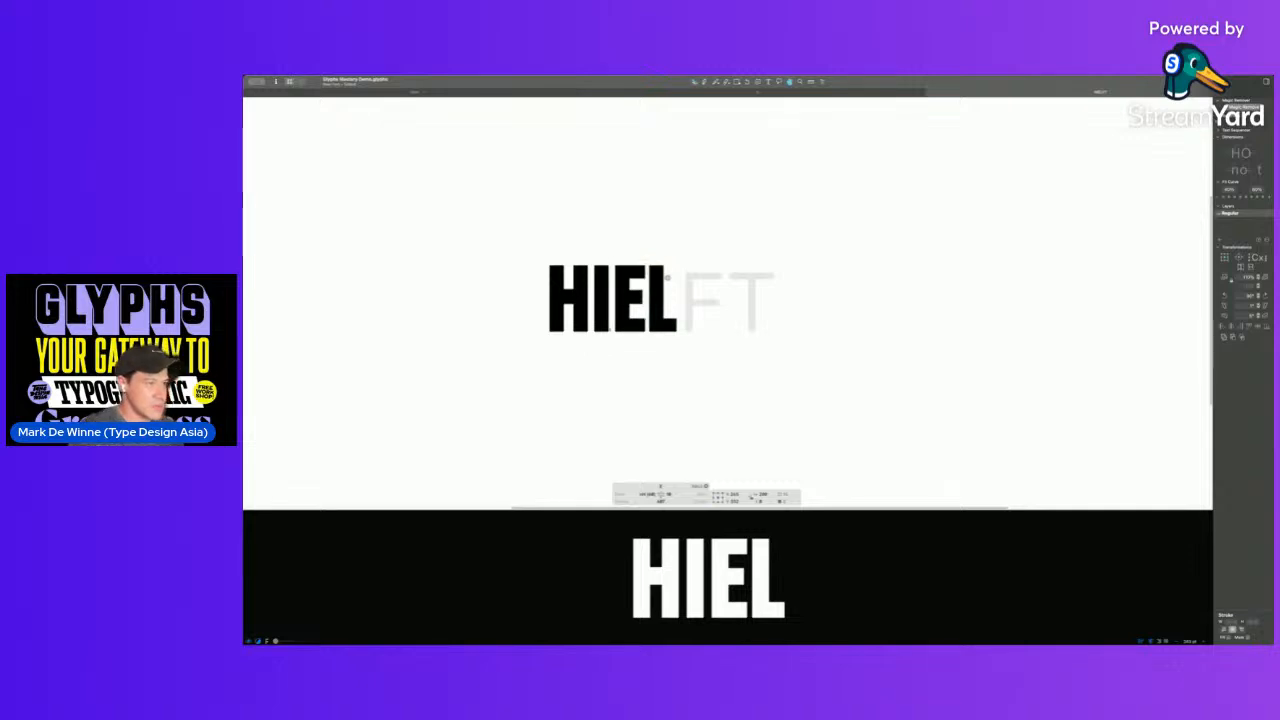
# - Reuse the E's outlines in the F and delete the corner nodes of the lower arm
pyautogui.doubleClick(700, 300)
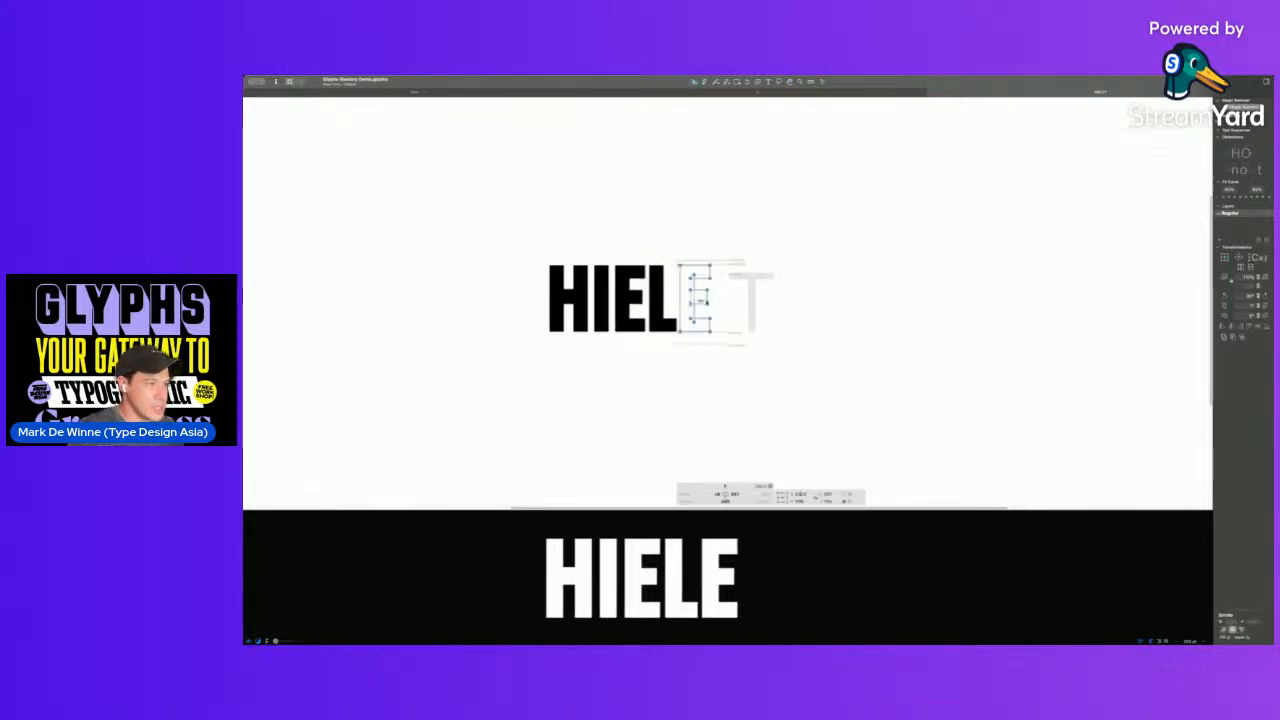
pyautogui.press('Delete')
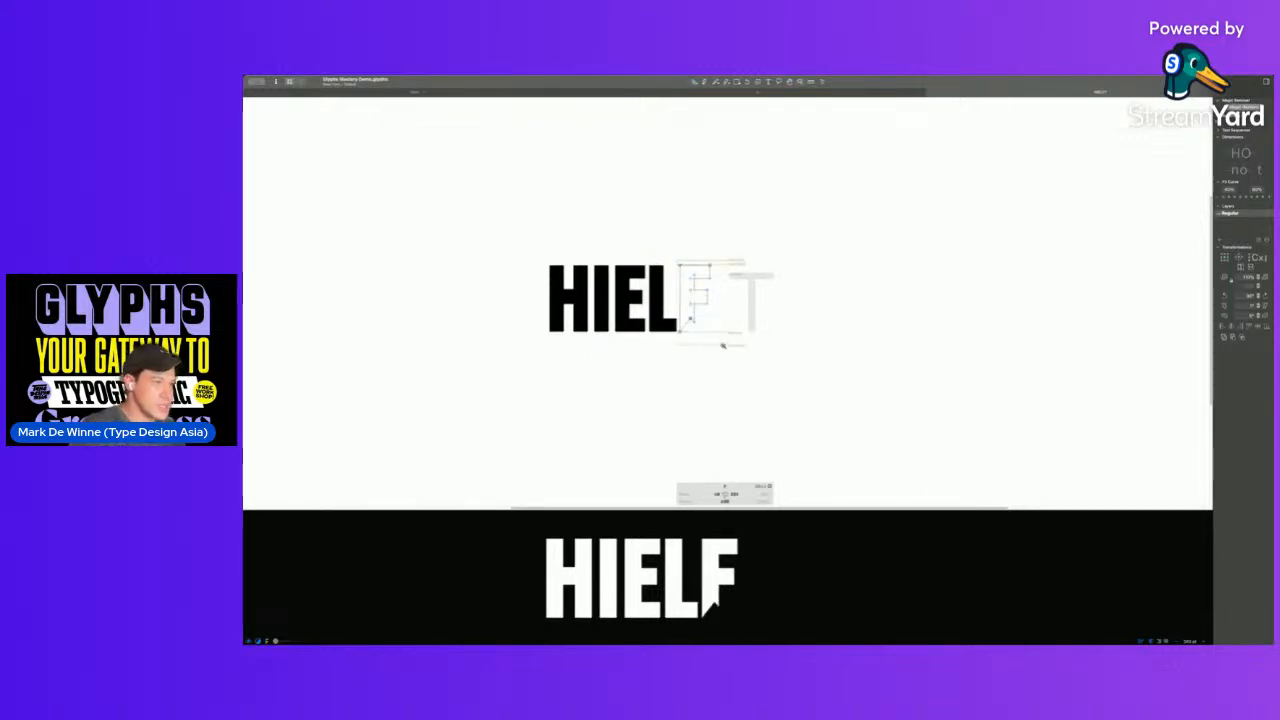
pyautogui.moveTo(662, 268); pyautogui.dragTo(707, 350)
# - Cut straight across the F's stem above the slanted leftover and delete the cut-off piece below
pyautogui.press('super+plus')
pyautogui.press('super+plus')
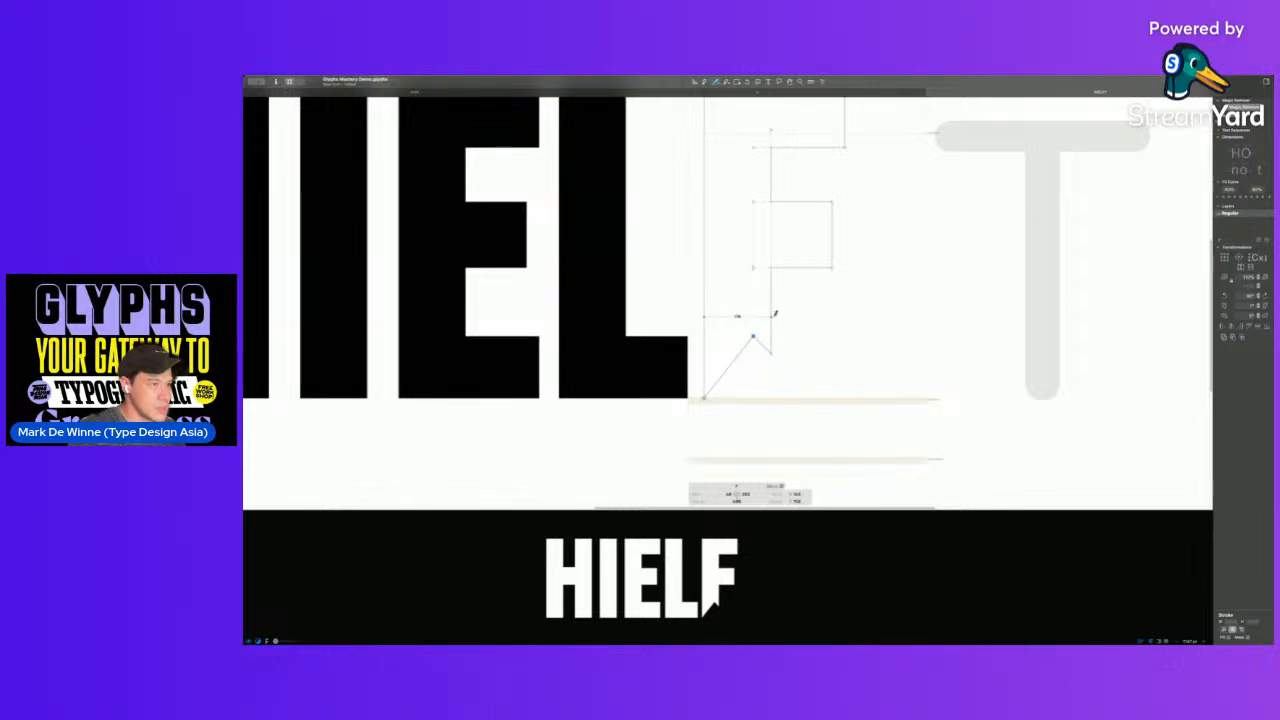
pyautogui.click(774, 313)
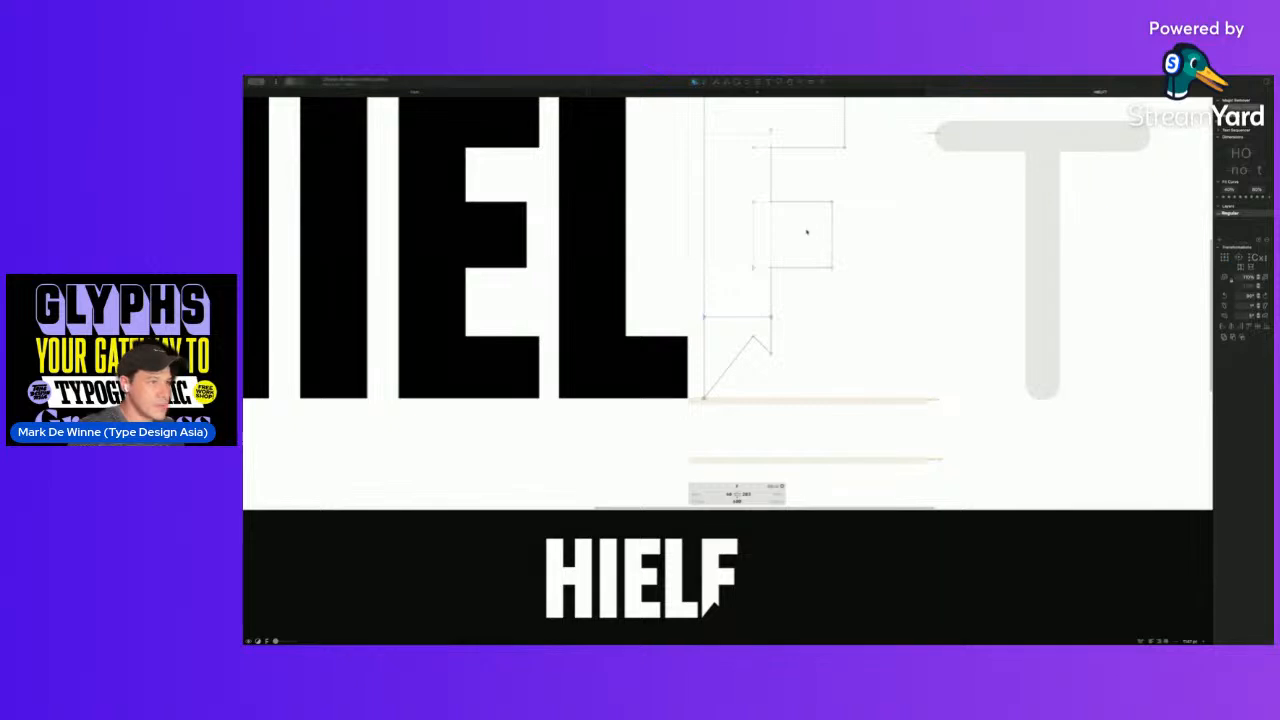
pyautogui.click(743, 351)
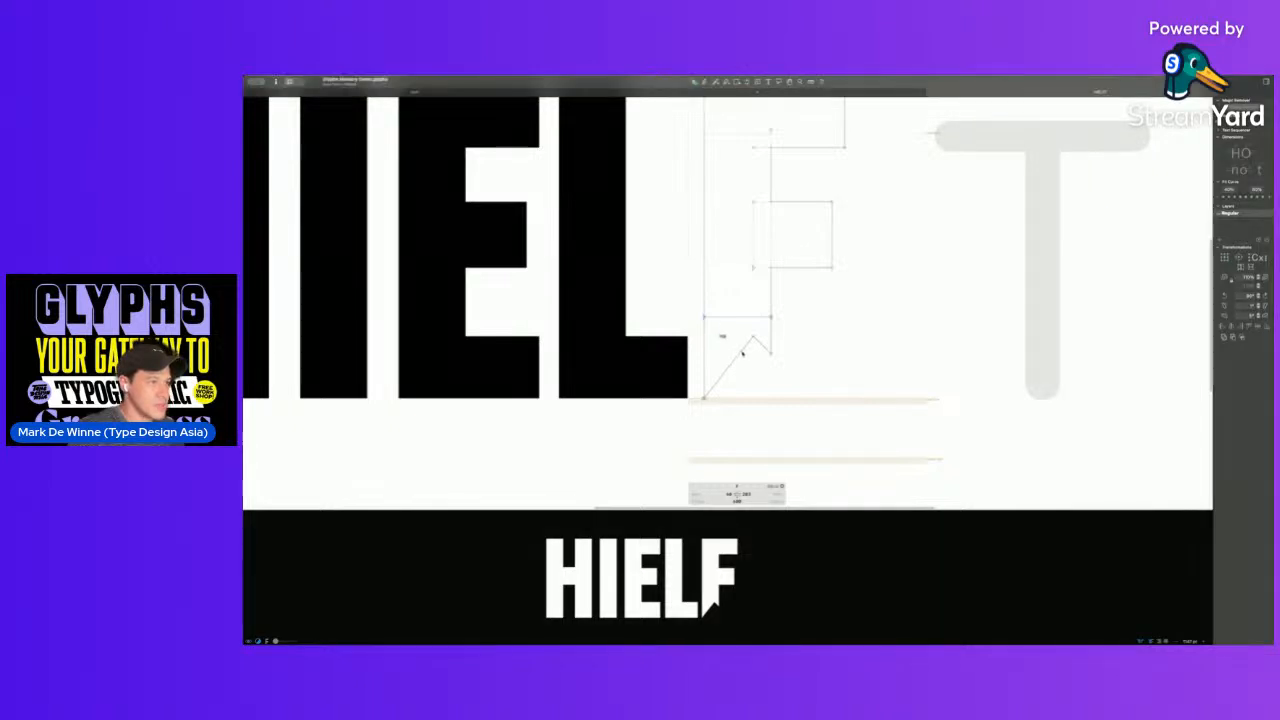
pyautogui.doubleClick(743, 351)
pyautogui.press('Delete')
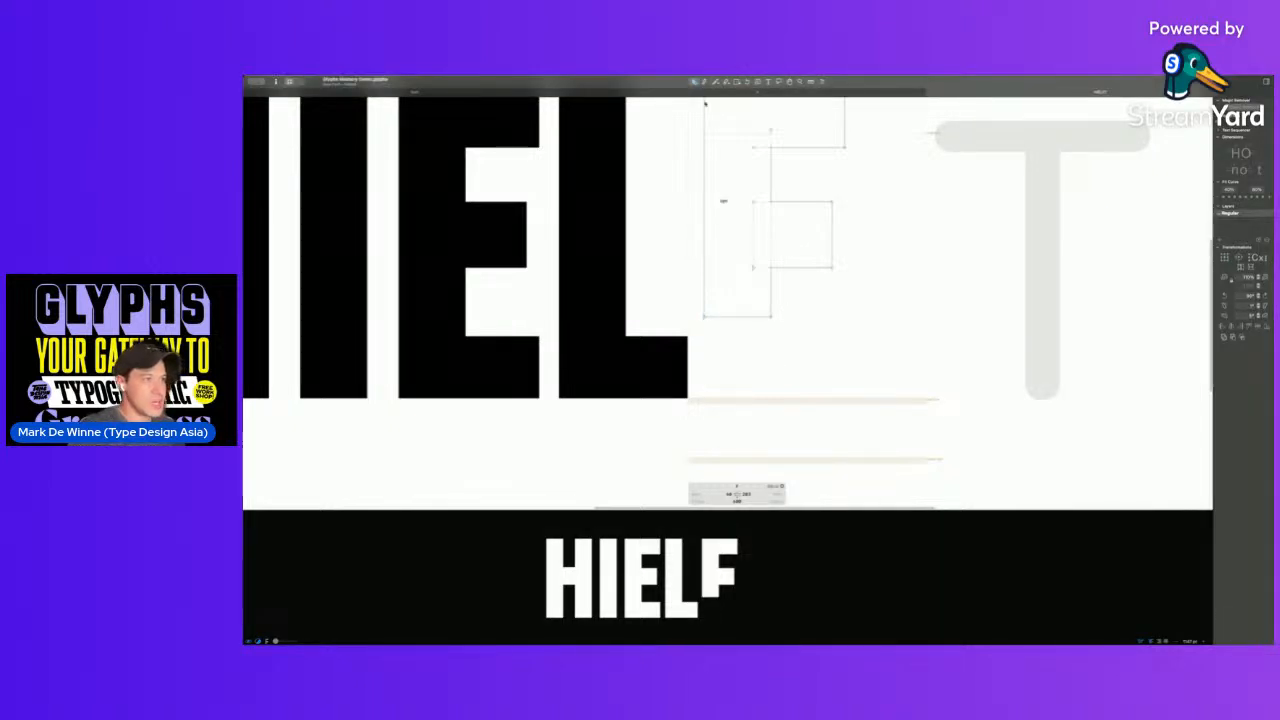
# - Extend the F's stem down to the baseline and preview the filled letter
pyautogui.moveTo(692, 284)
pyautogui.mouseDown()
pyautogui.moveTo(780, 324)
pyautogui.moveTo(772, 400)
pyautogui.mouseUp()
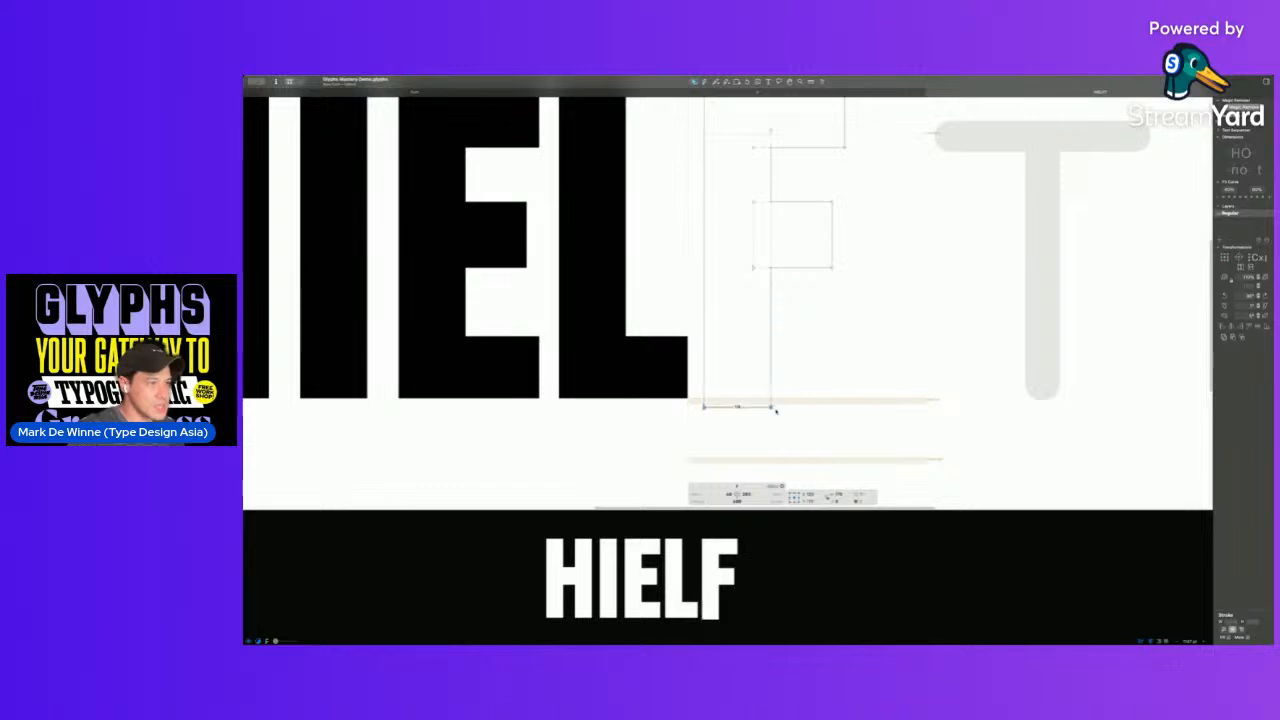
pyautogui.press('space')
pyautogui.scroll(-5, 732, 364)
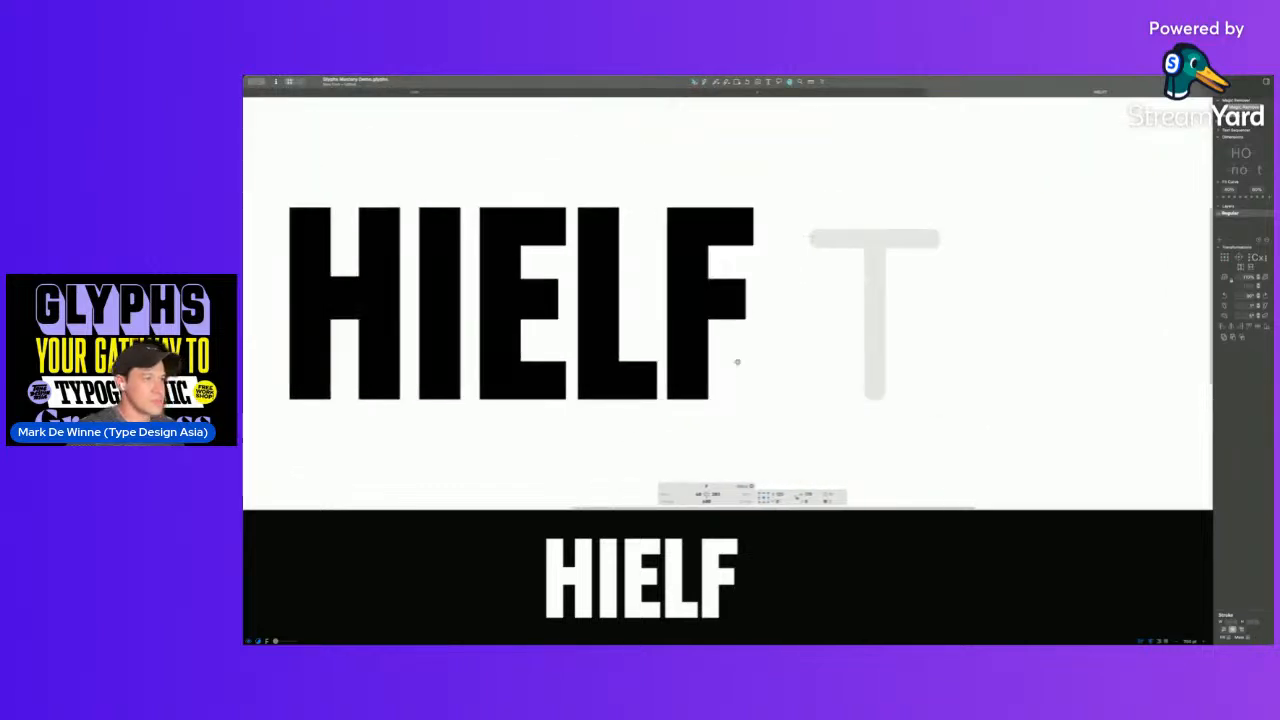
# - Place the E in the F's background as a reference and remove the temporary component from the foreground
pyautogui.moveTo(672, 287); pyautogui.dragTo(741, 337)
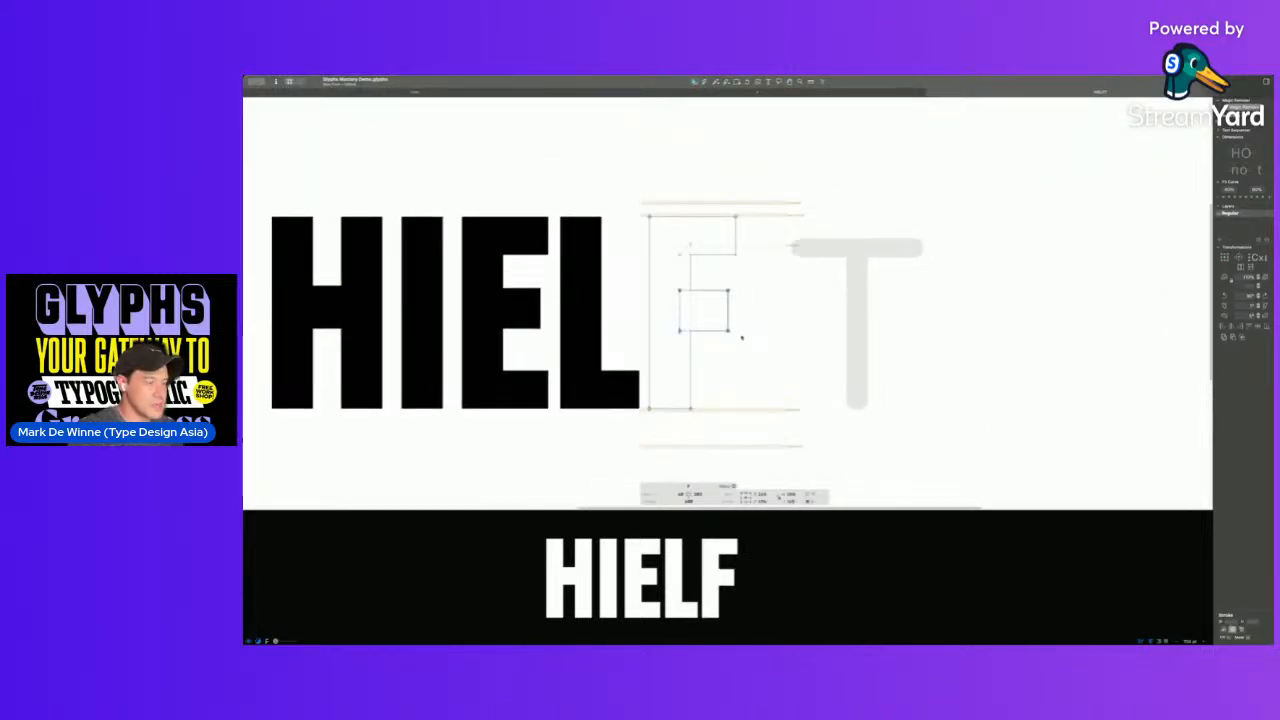
pyautogui.press('super+shift+c')
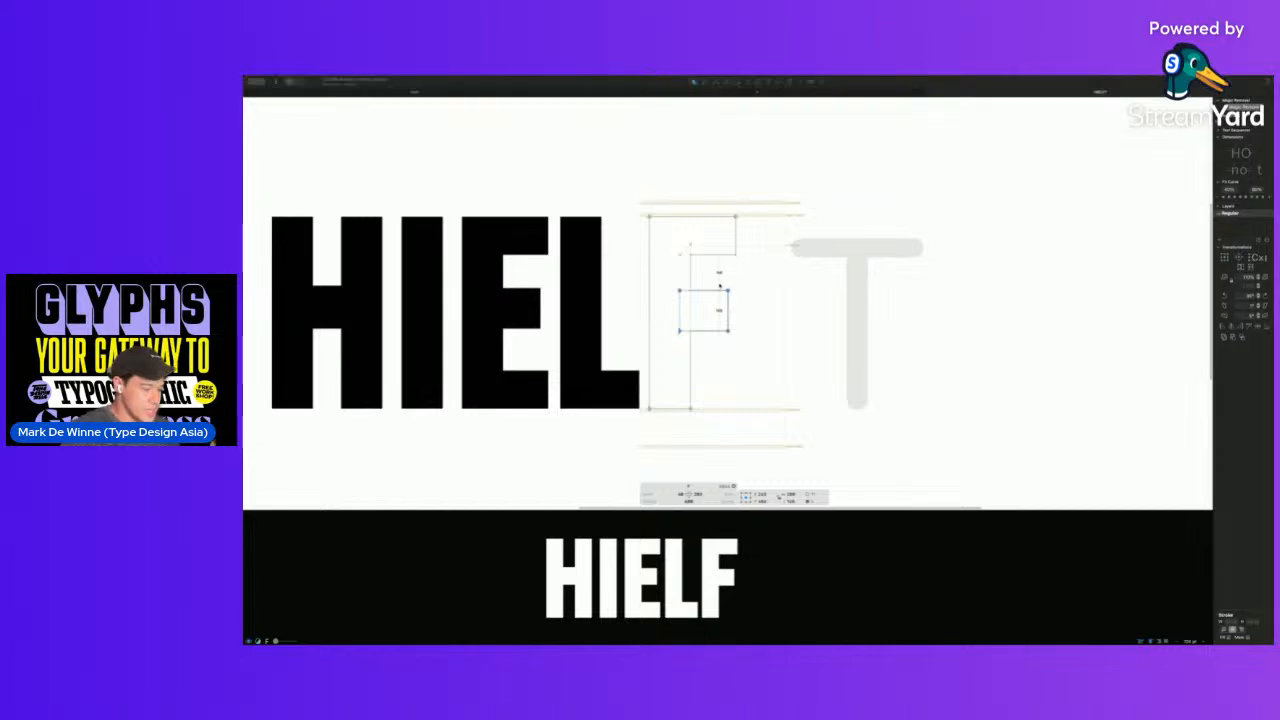
pyautogui.press('Return')
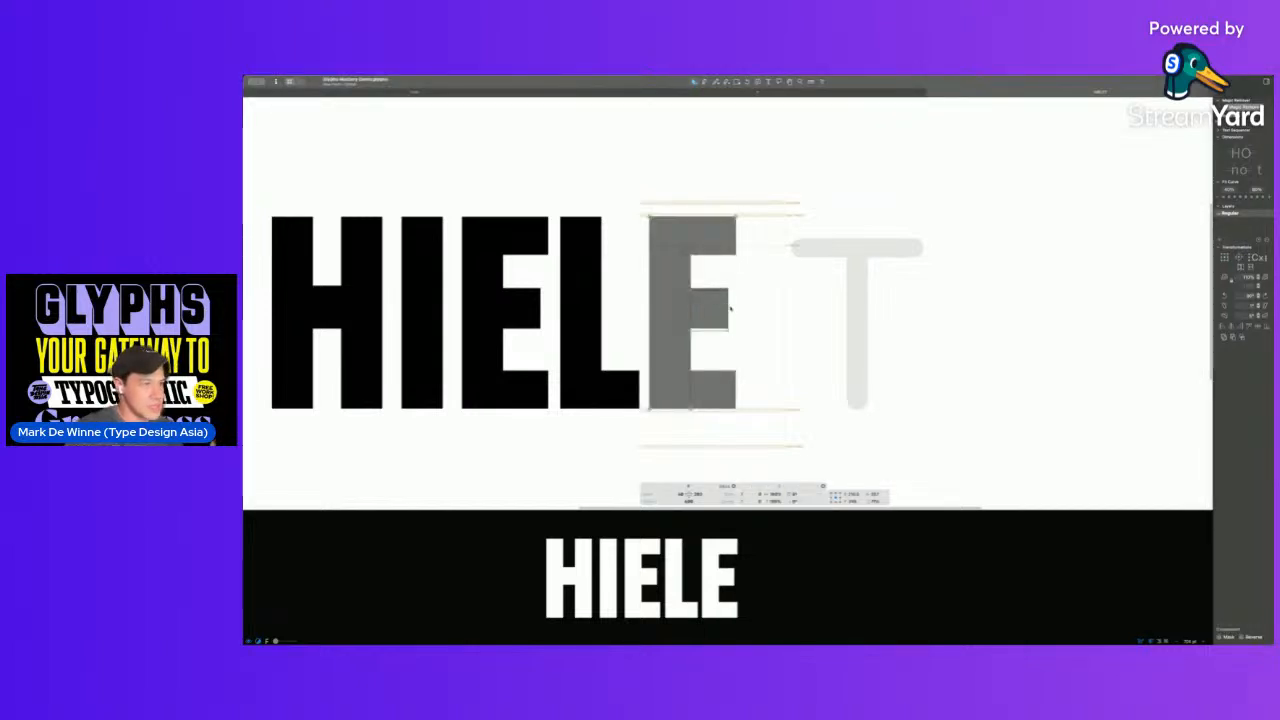
pyautogui.press('super+j')
pyautogui.press('BackSpace')
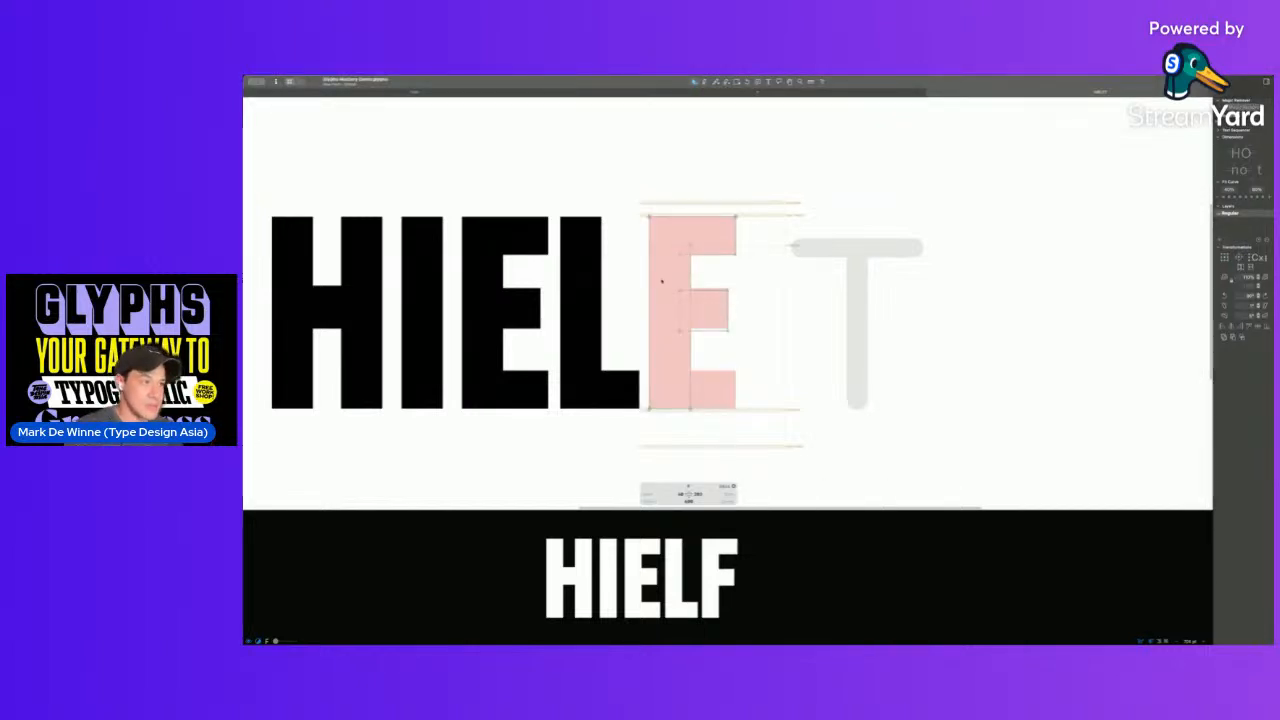
# - Lower the F's middle arm slightly below the E's, tighten the F's right sidebearing, and preview the result
pyautogui.moveTo(657, 277); pyautogui.dragTo(732, 343)
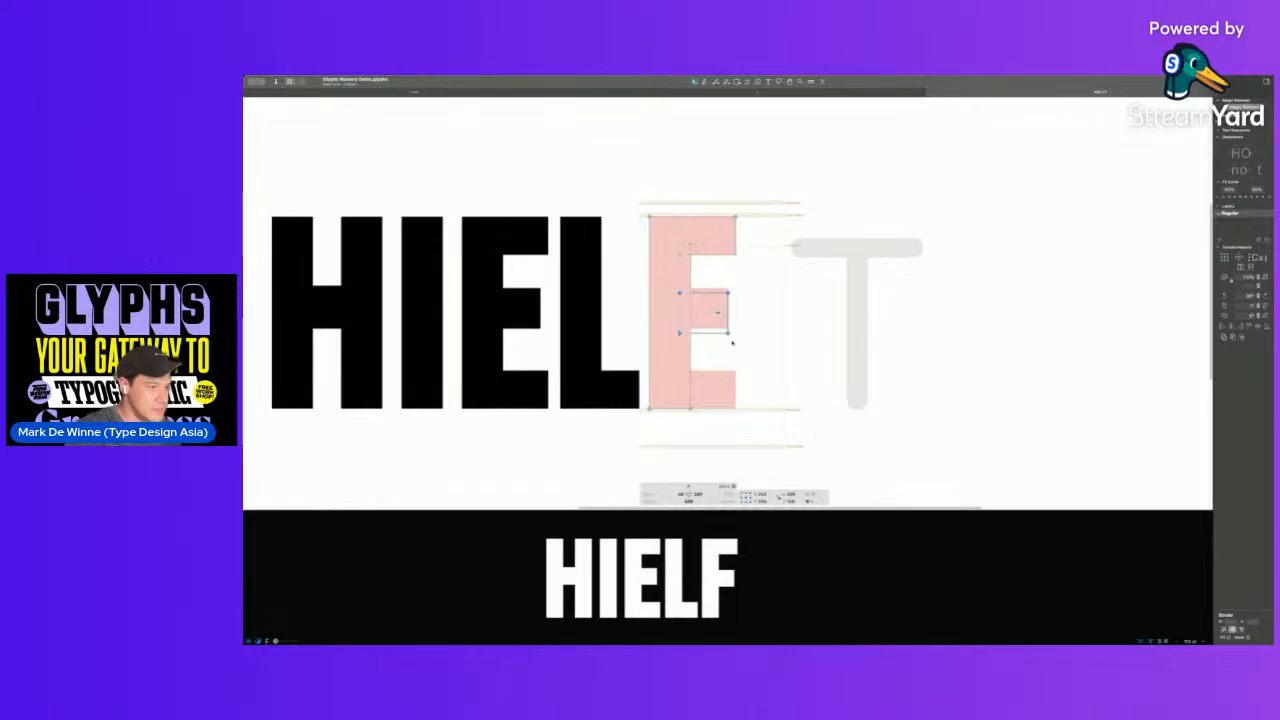
pyautogui.click(702, 494)
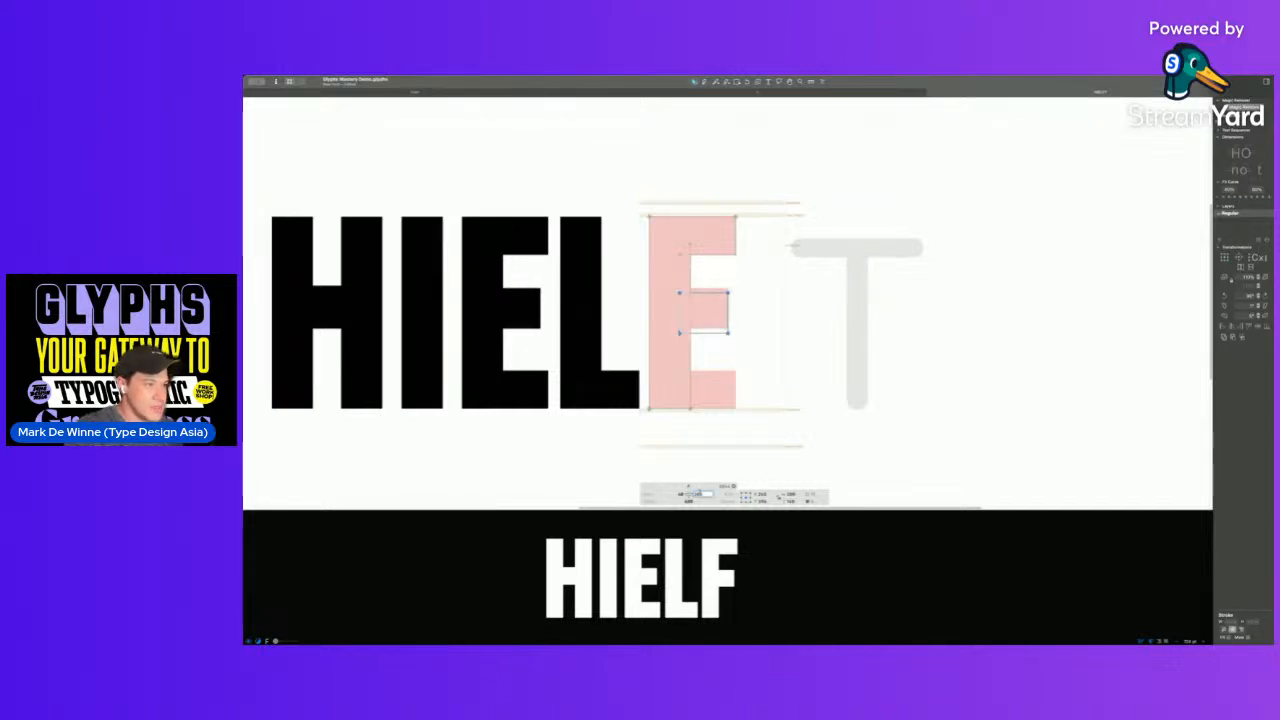
pyautogui.press('Return')
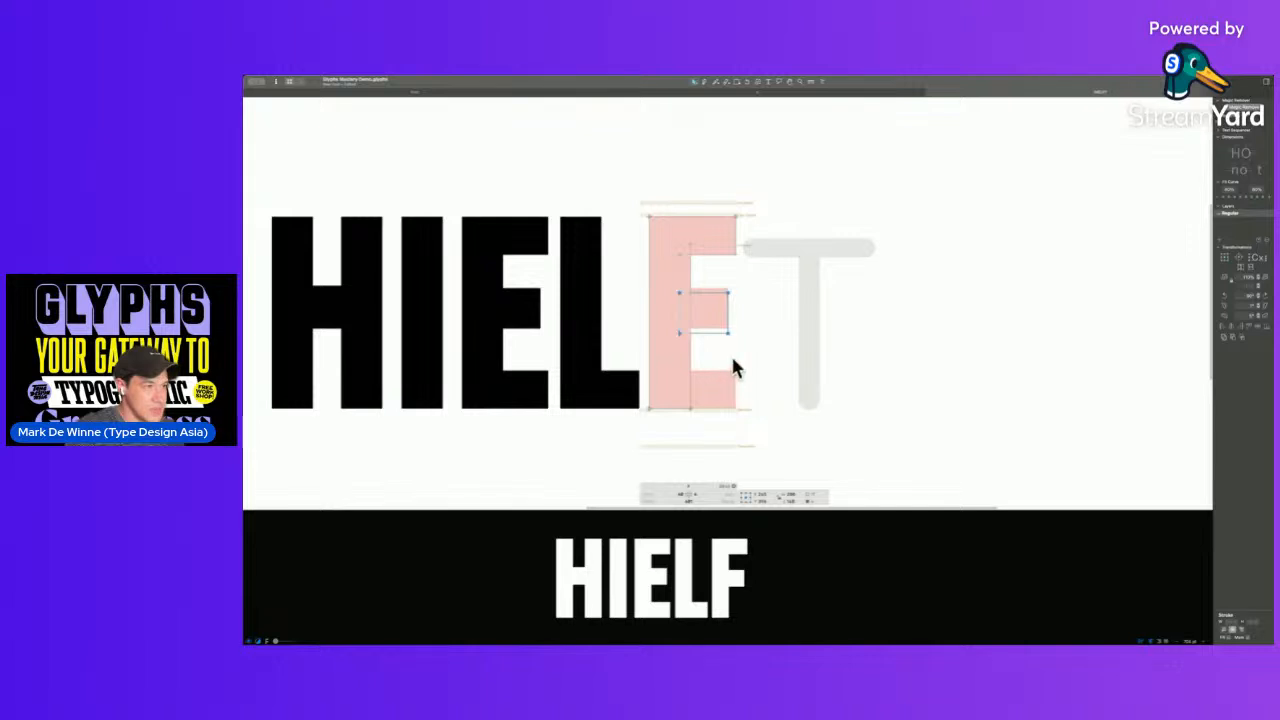
pyautogui.press('space')
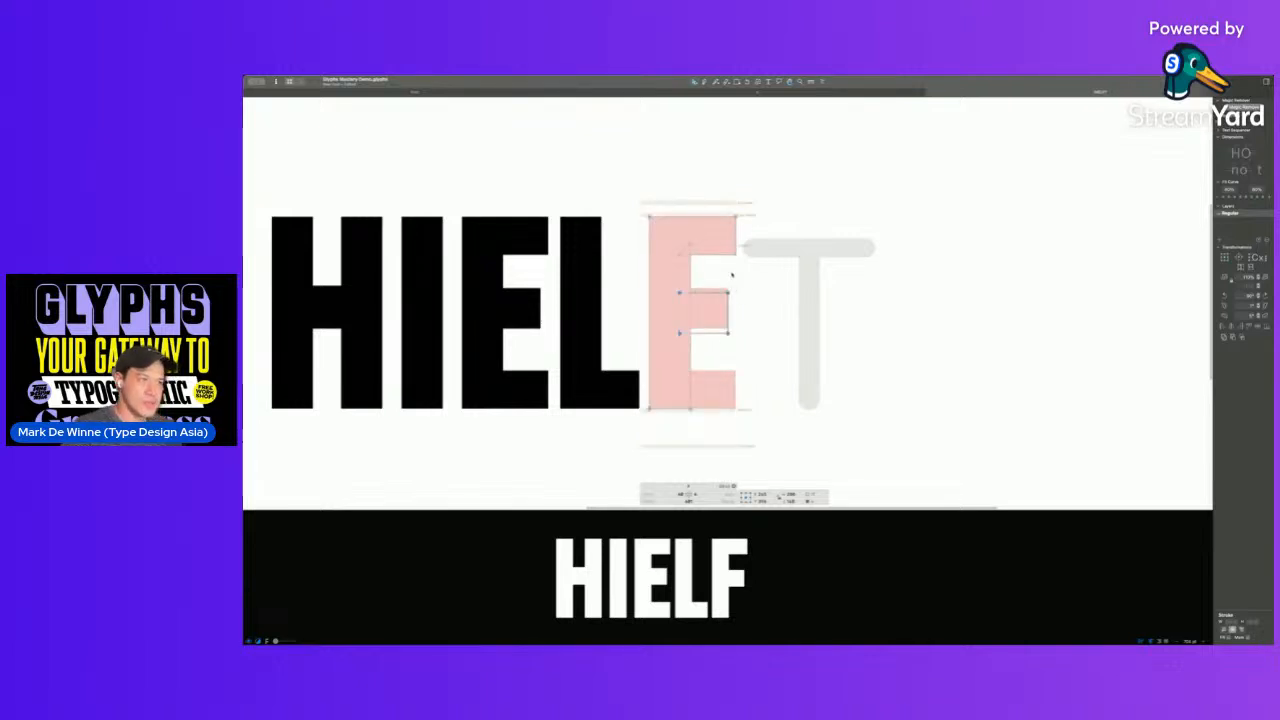
pyautogui.press('space')
pyautogui.moveTo(728, 279); pyautogui.dragTo(714, 285)
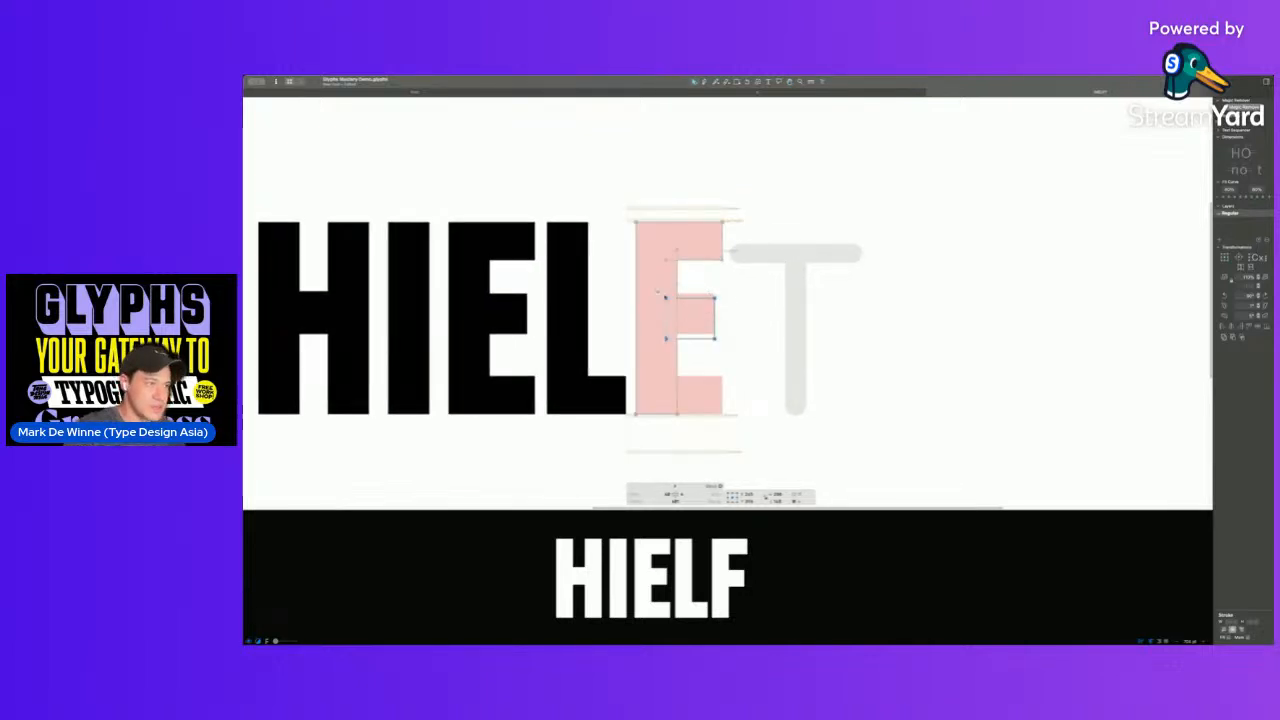
# - Copy the I's stem outline and link the F's left sidebearing to the H
pyautogui.doubleClick(420, 350)
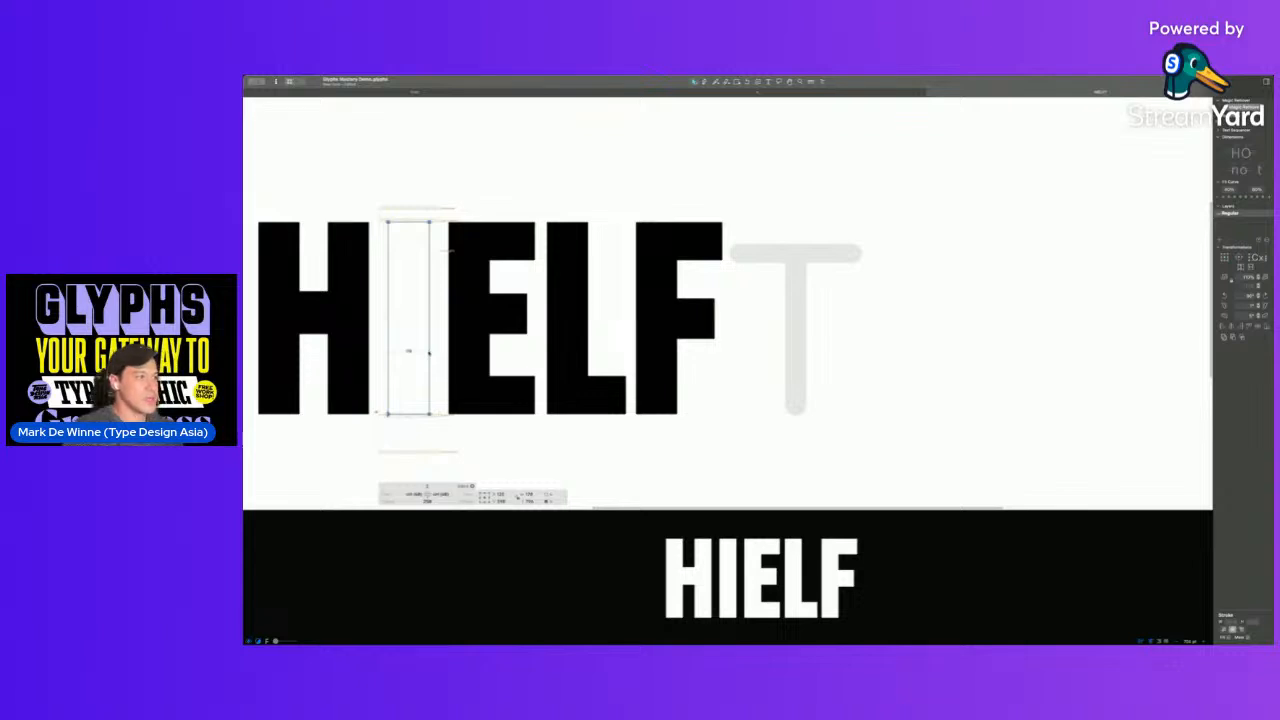
pyautogui.doubleClick(795, 320)
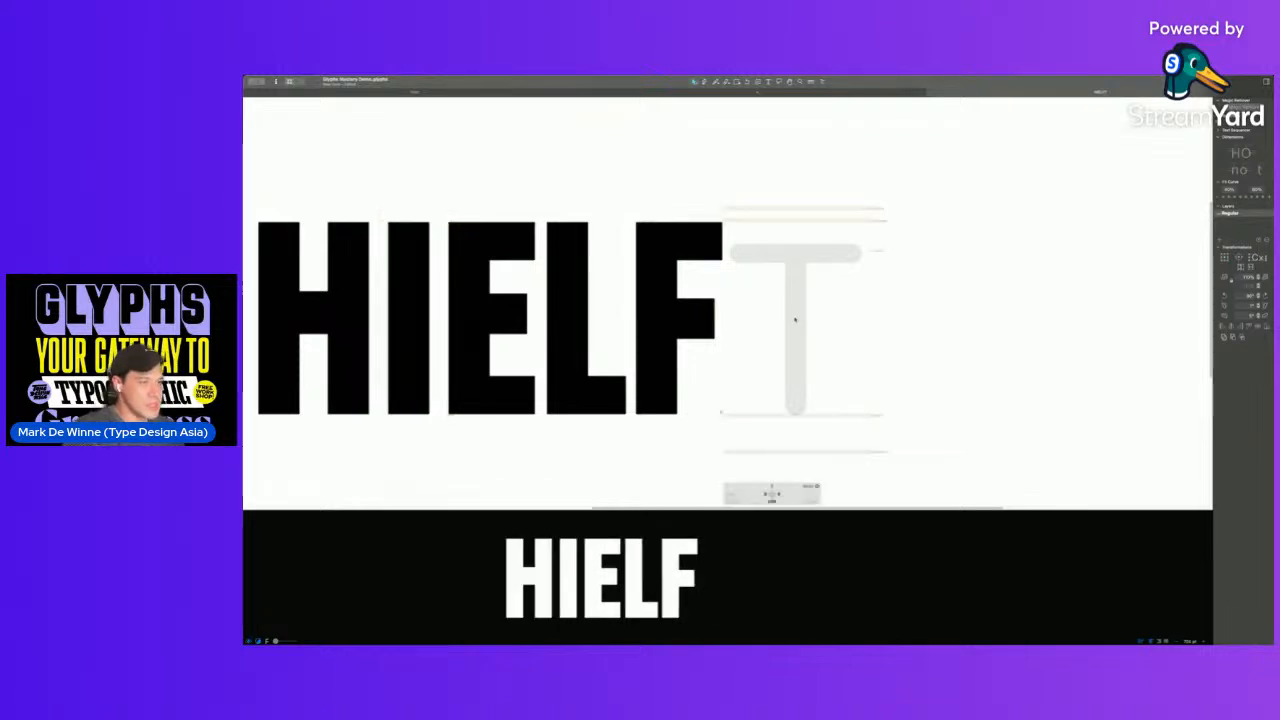
pyautogui.doubleClick(692, 350)
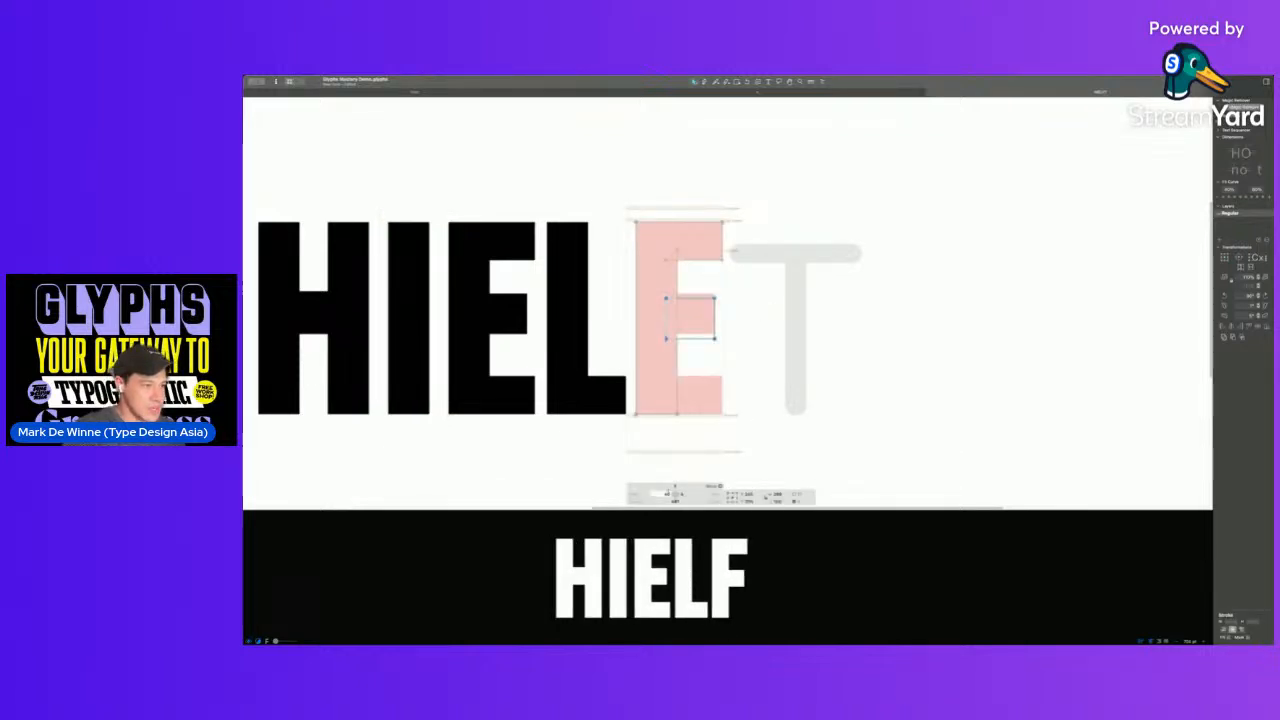
pyautogui.click(664, 492)
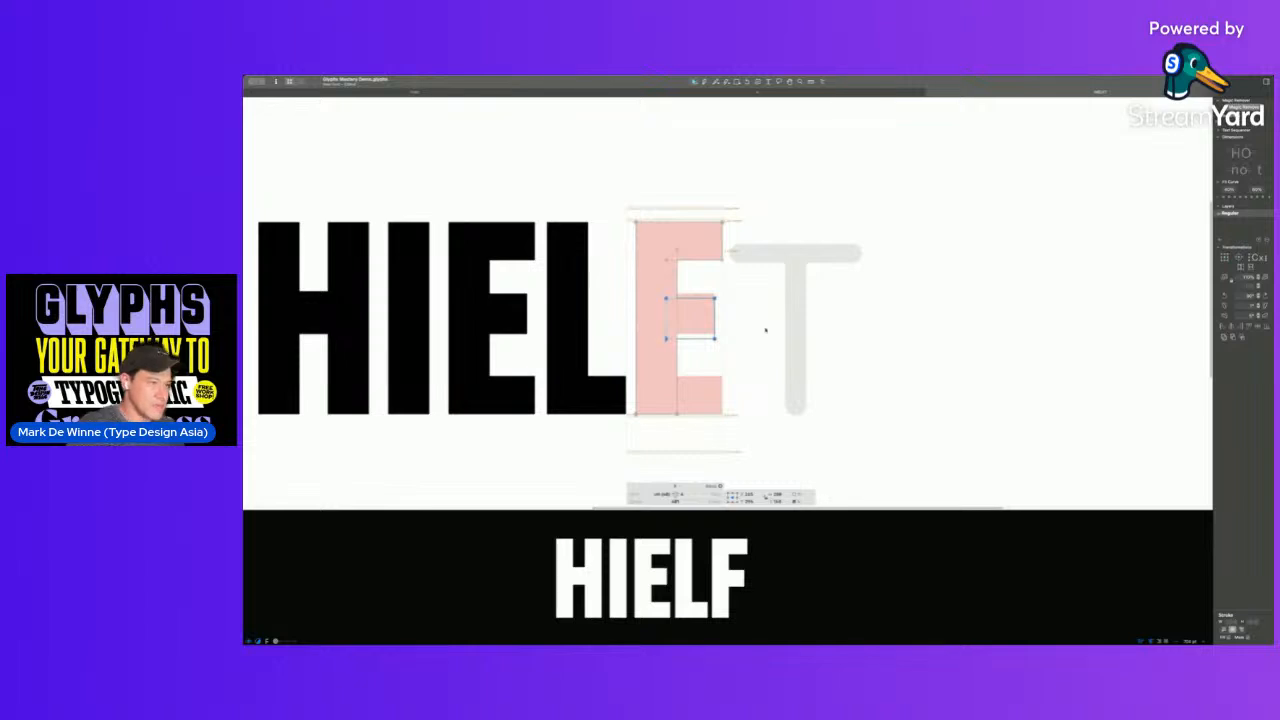
# - Paste the I's stem into the T and shift it sideways to make room for the crossbar
pyautogui.doubleClick(798, 307)
pyautogui.press('super+v')
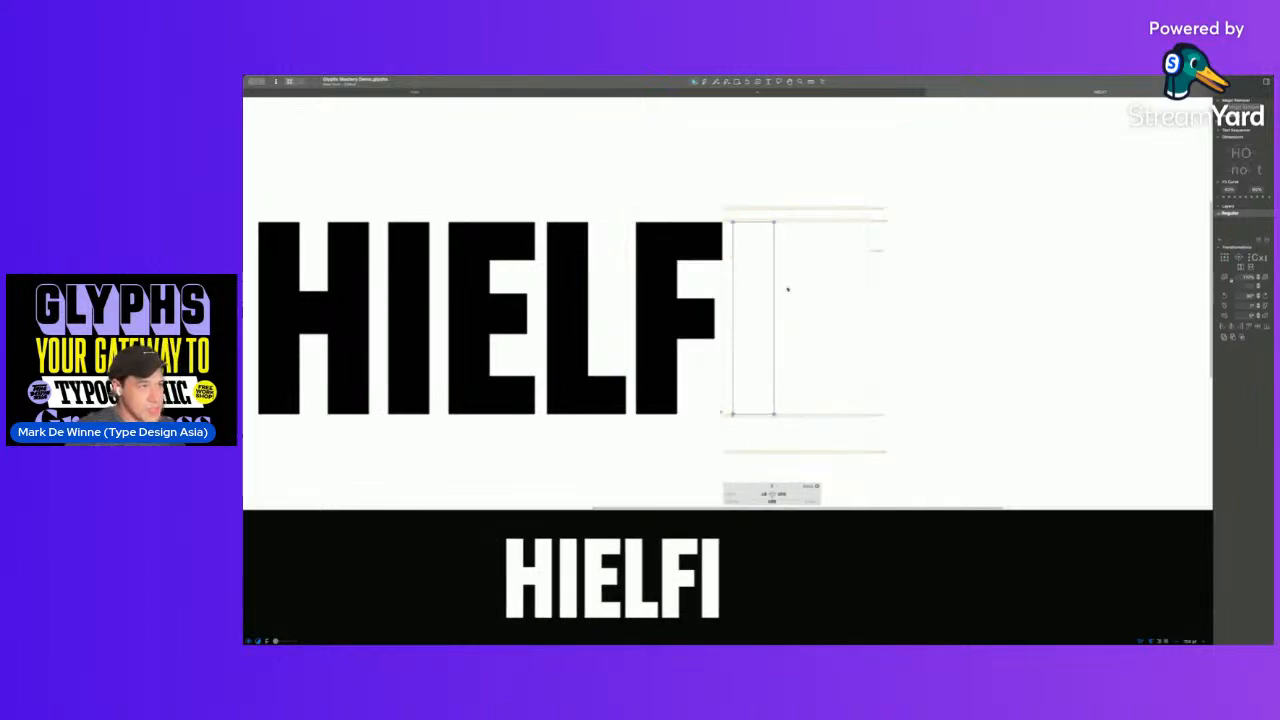
pyautogui.press('super+a')
pyautogui.moveTo(774, 414); pyautogui.dragTo(808, 415)
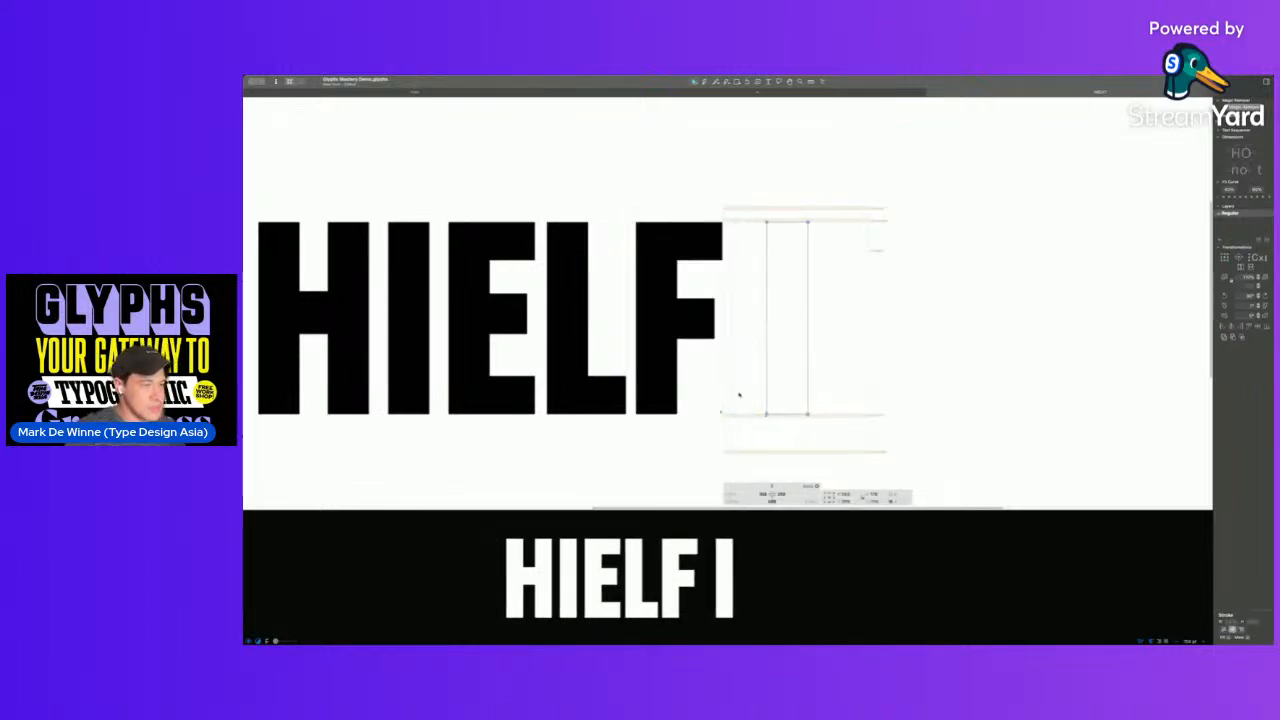
# - Copy the E's middle arm into the T and widen it evenly on both sides of the stem as a crossbar
pyautogui.doubleClick(555, 267)
pyautogui.doubleClick(346, 296)
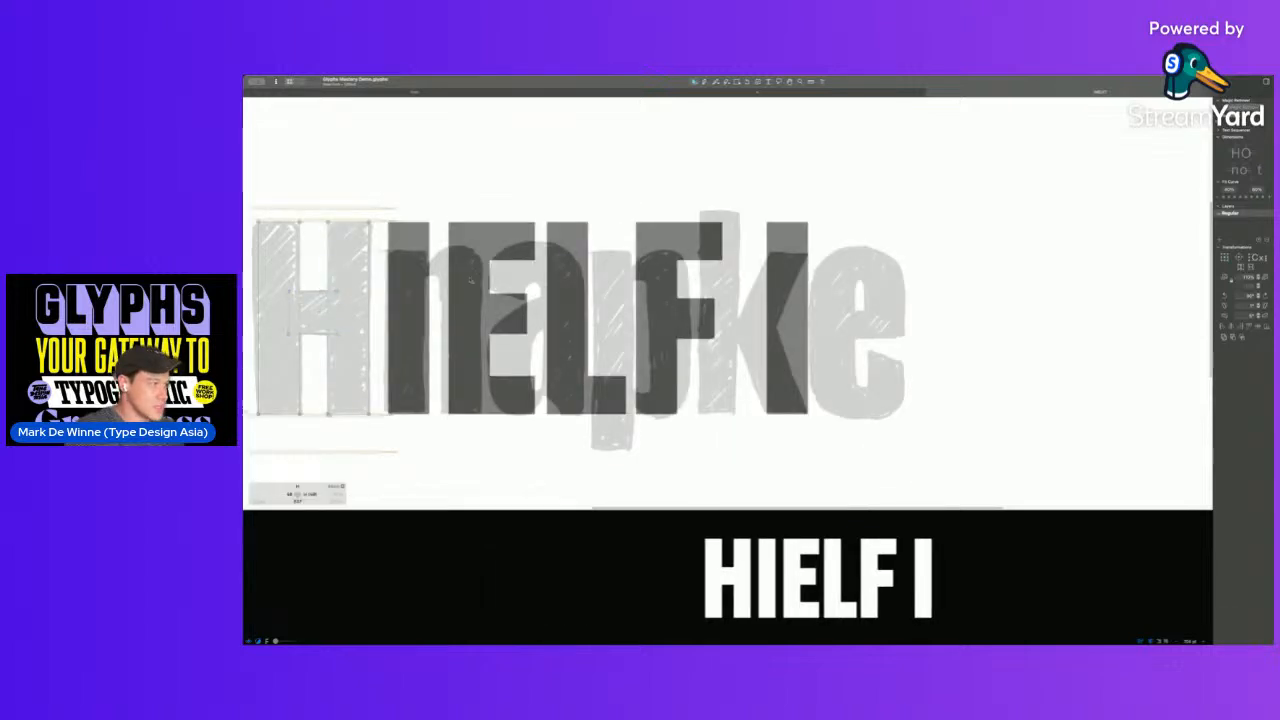
pyautogui.doubleClick(516, 293)
pyautogui.click(516, 291)
pyautogui.doubleClick(514, 295)
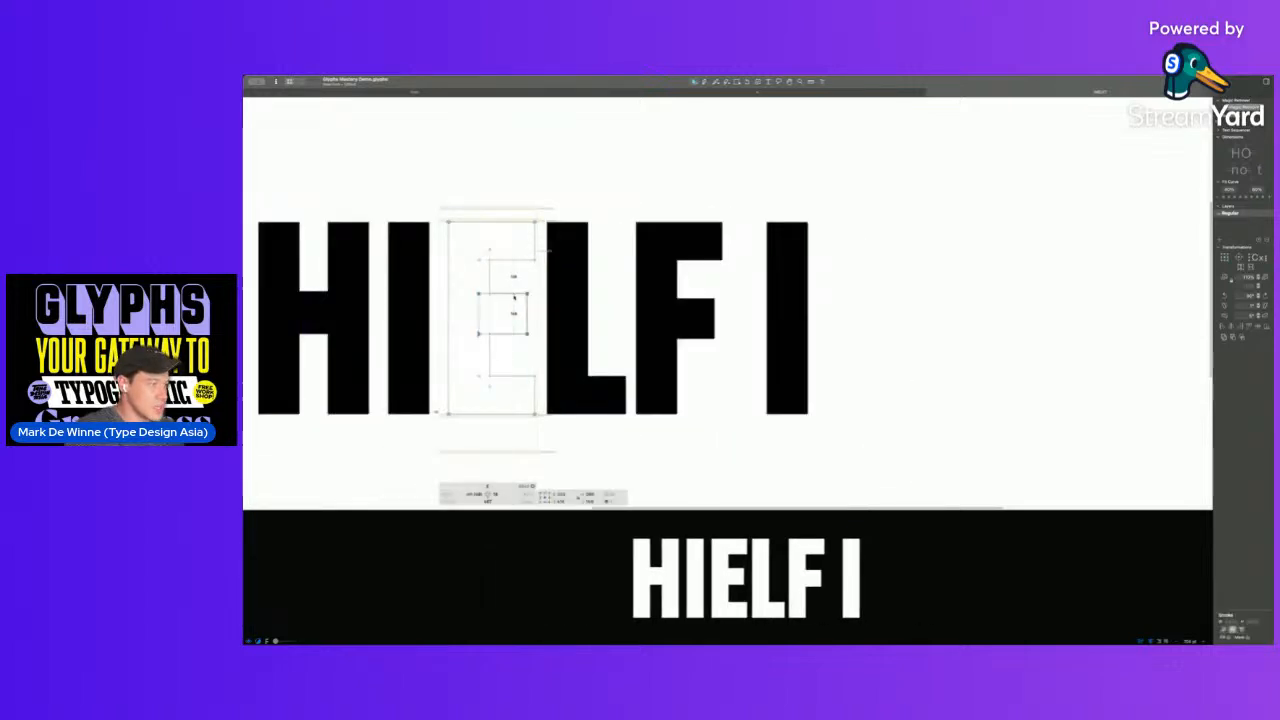
pyautogui.doubleClick(794, 258)
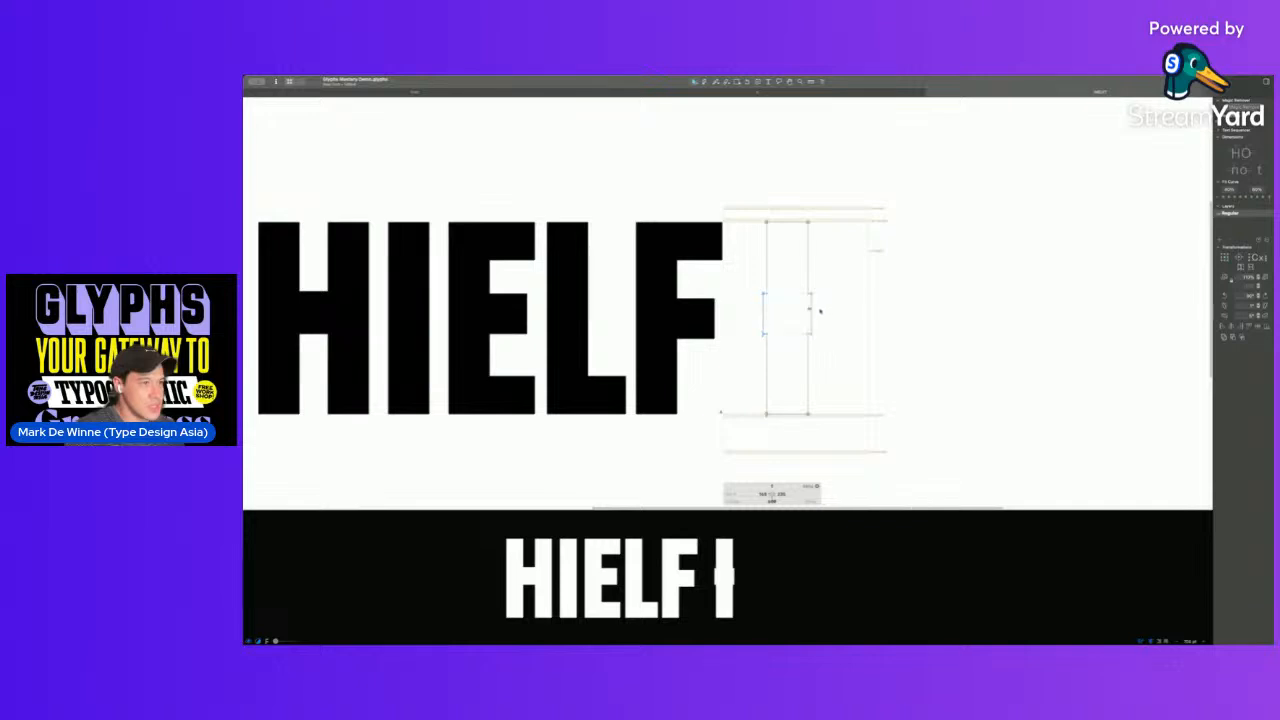
pyautogui.press('cmd+v')
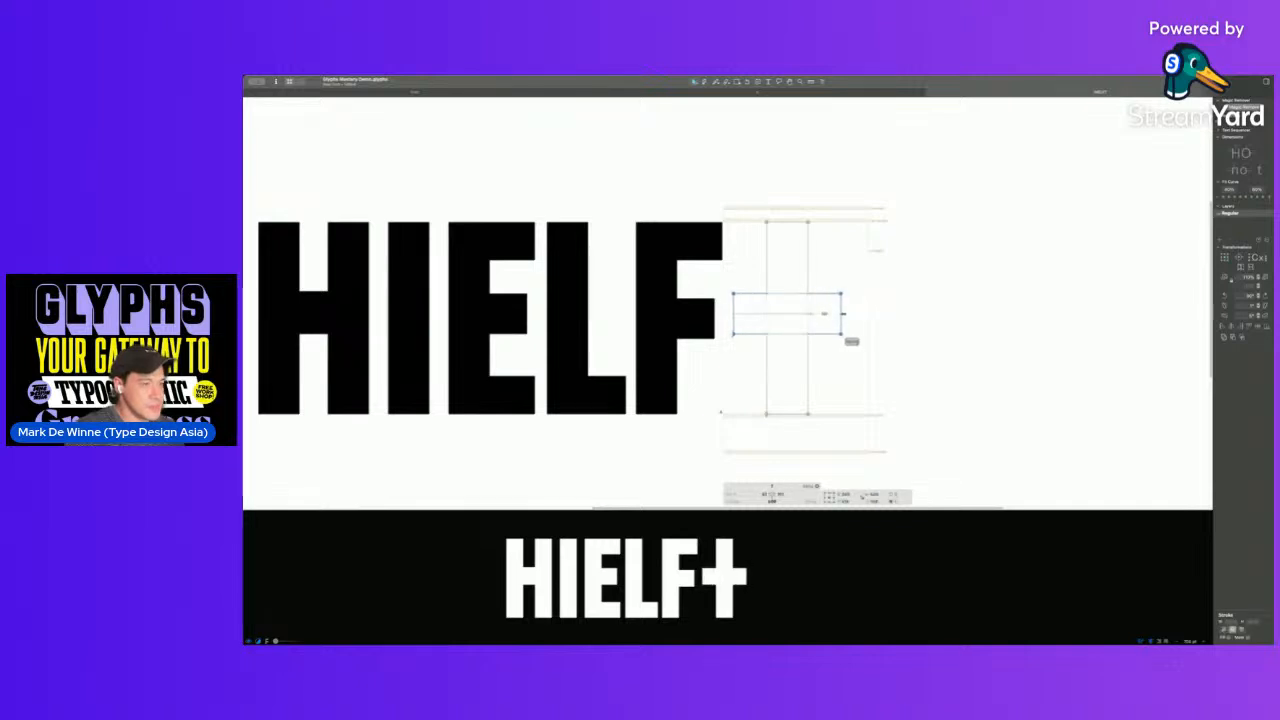
pyautogui.moveTo(843, 314); pyautogui.dragTo(841, 314)
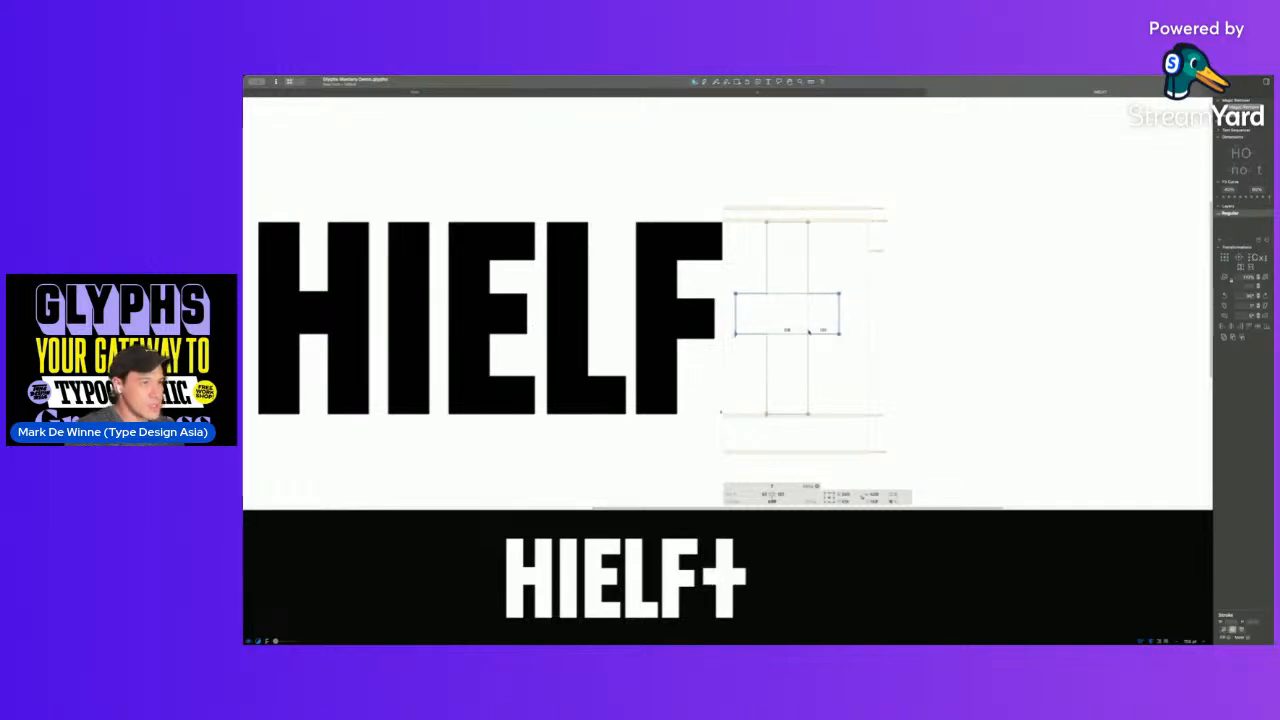
# - Align the T's crossbar with the top of its stem and preview the letter
pyautogui.click(1249, 327)
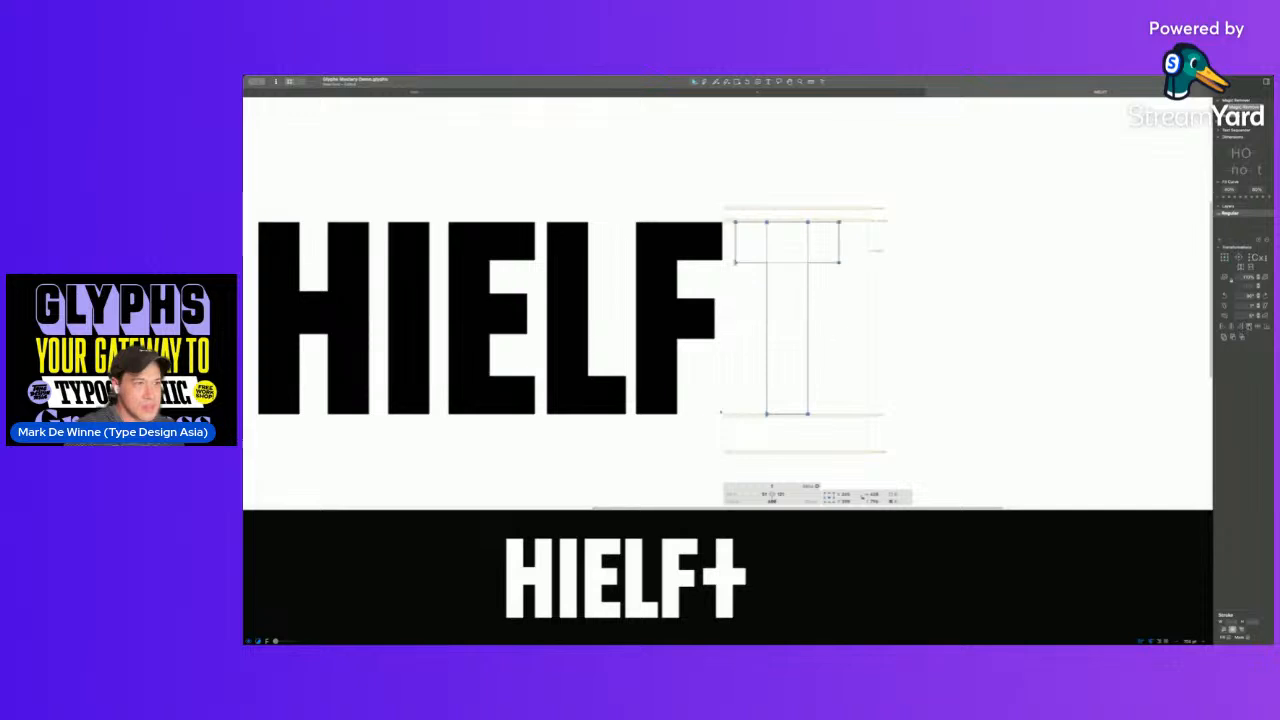
pyautogui.click(969, 314)
pyautogui.press('space')
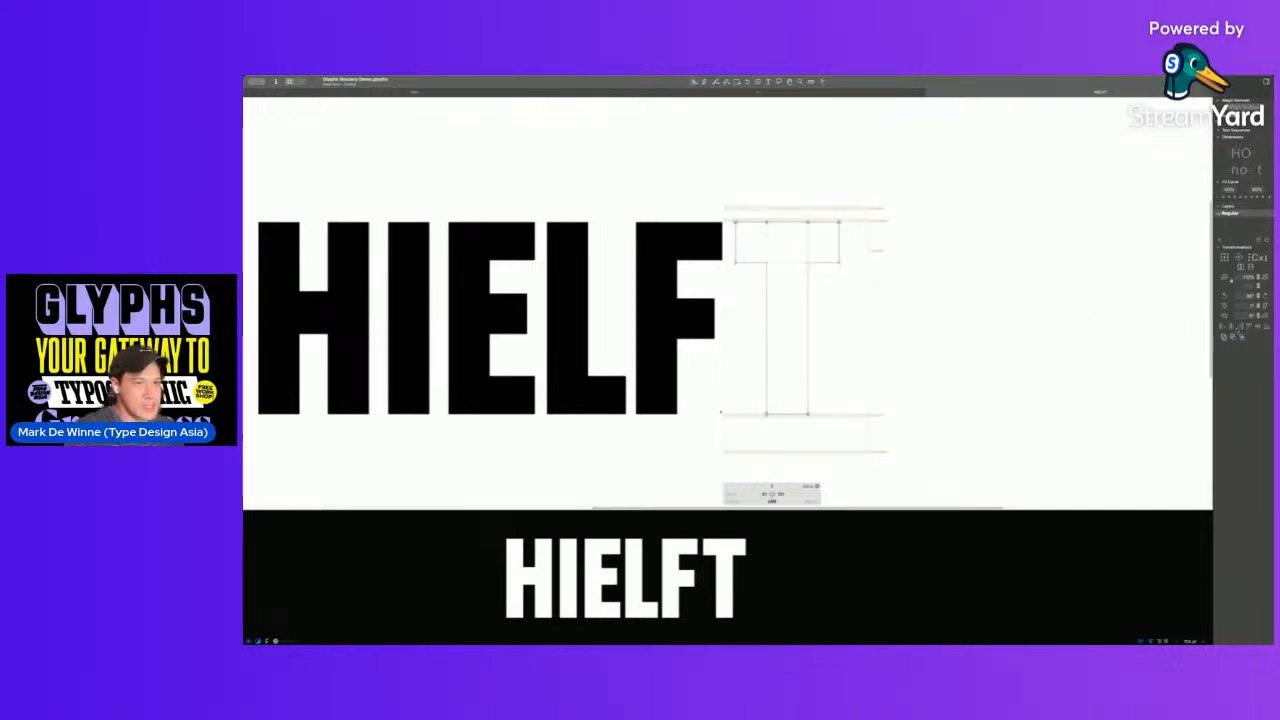
# - Set both of the T's sidebearings to 4 and tie the right sidebearing to the left one
pyautogui.press('super+a')
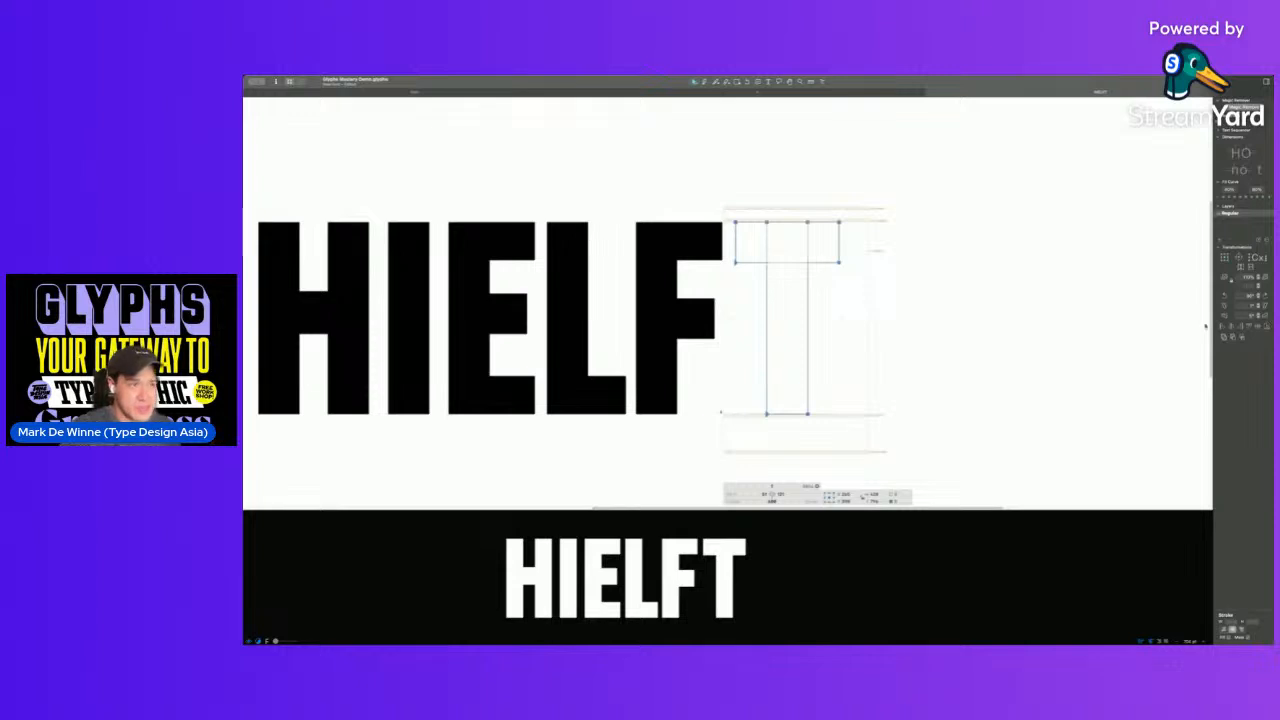
pyautogui.click(765, 494)
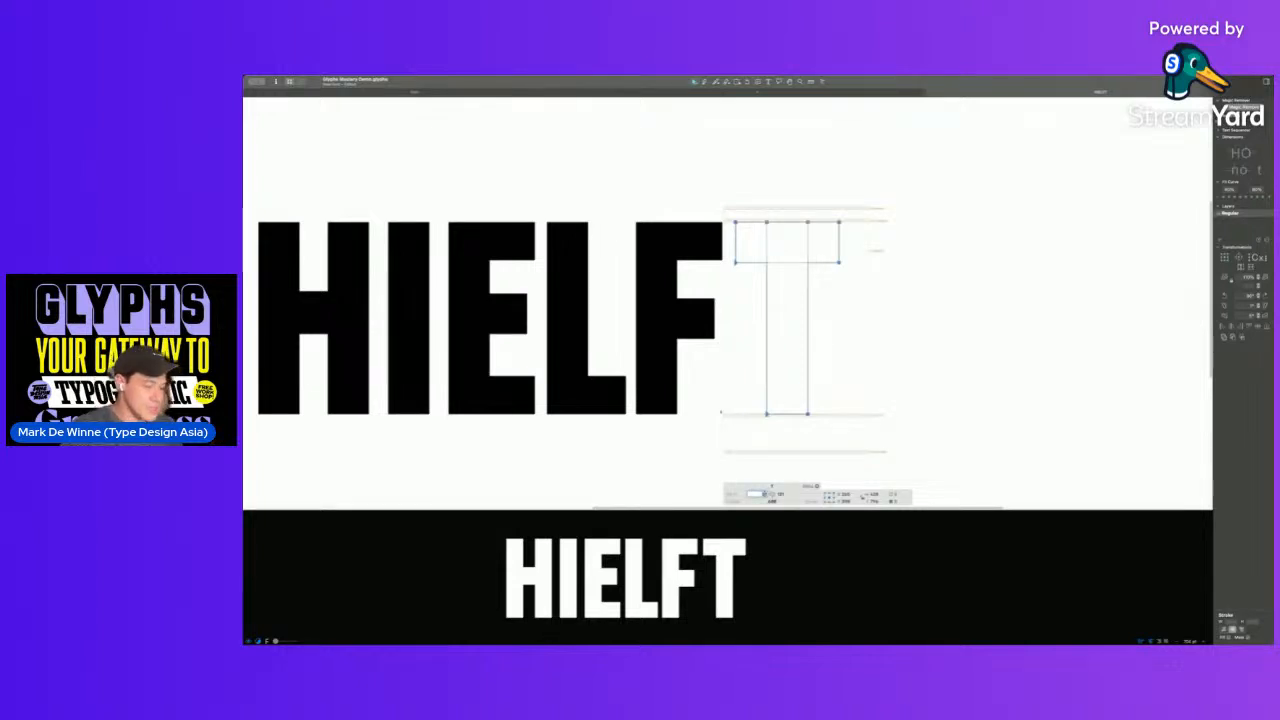
pyautogui.write('4')
pyautogui.press('Tab')
pyautogui.write('4')
pyautogui.press('Return')
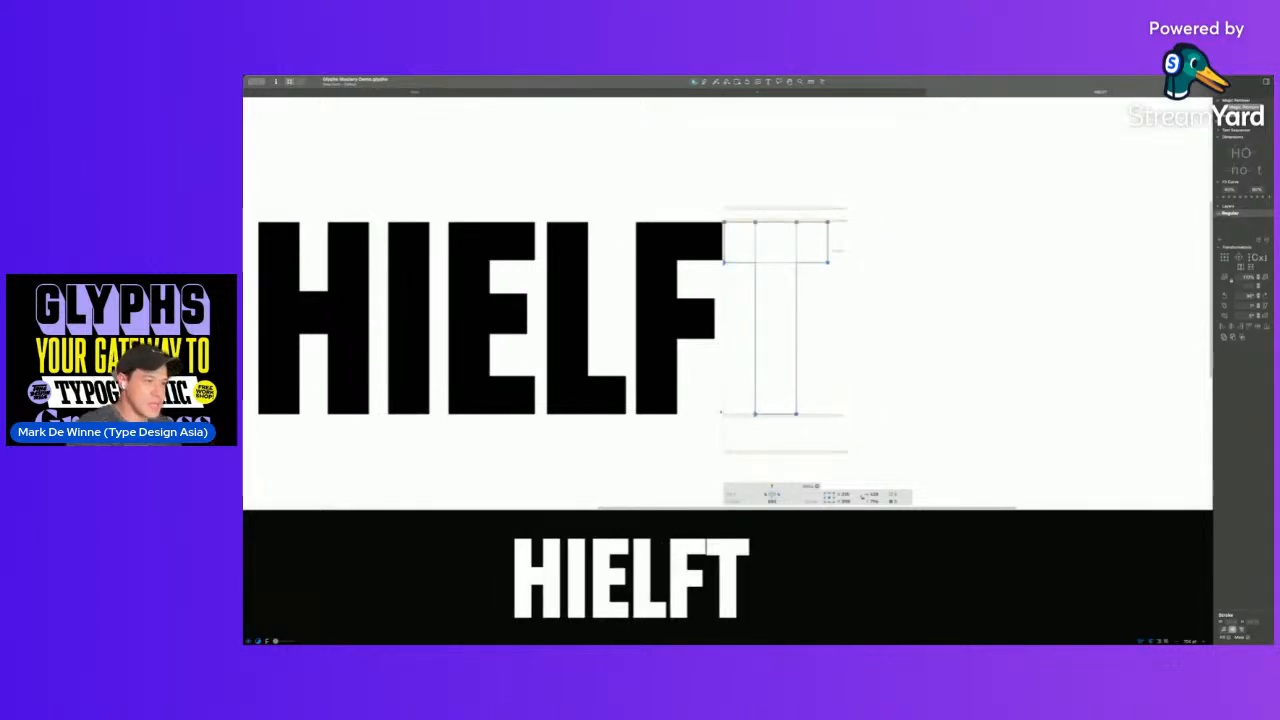
pyautogui.click(779, 494)
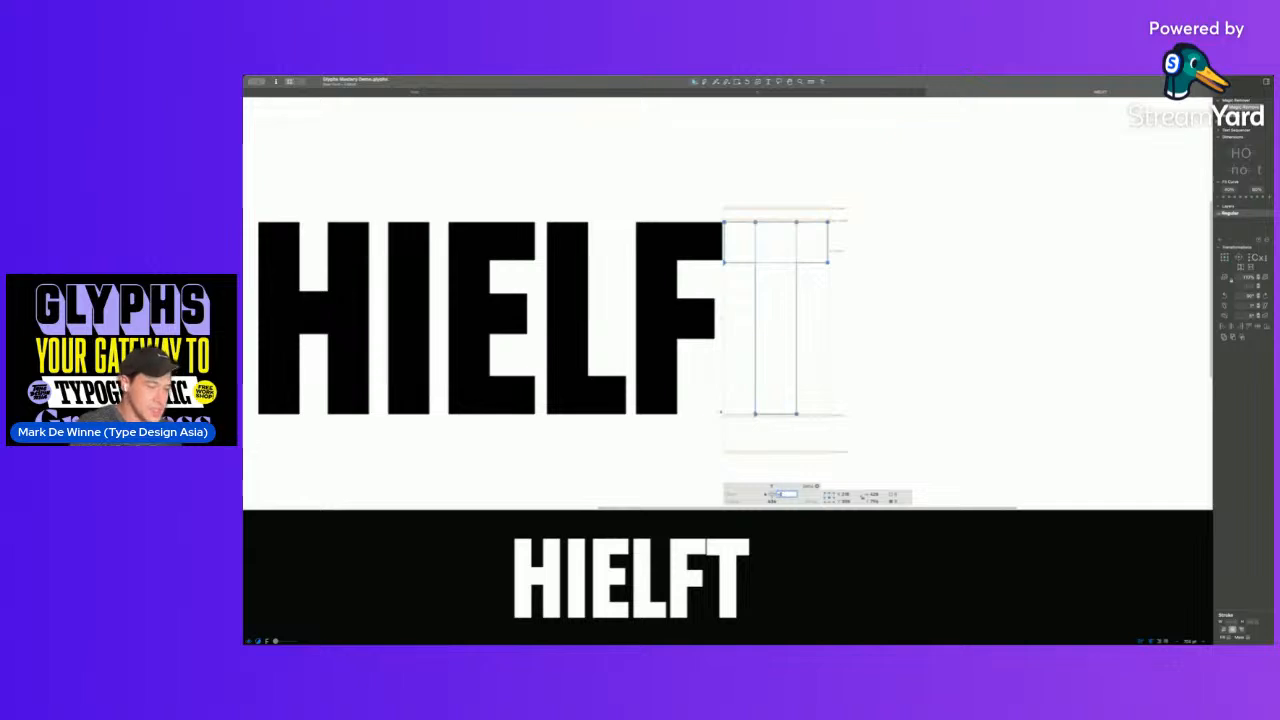
pyautogui.press('Return')
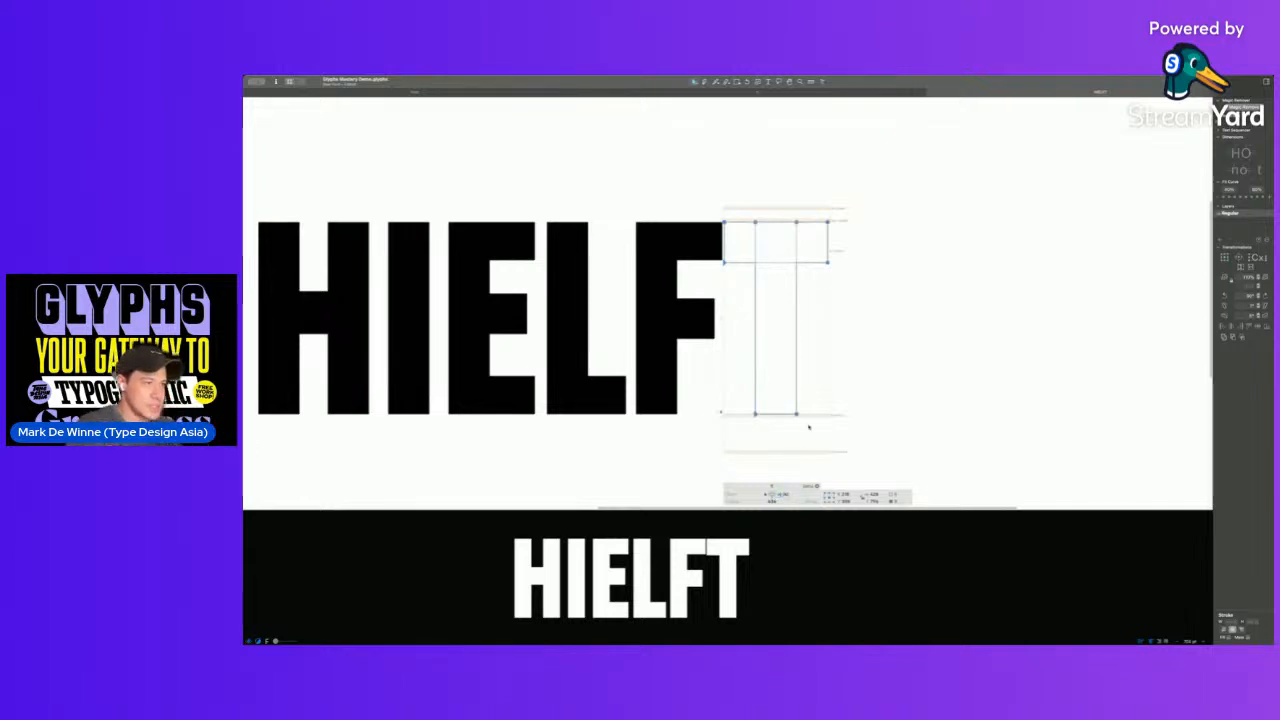
pyautogui.press('Escape')
# - Thin the T's crossbar by raising its lower edge to line up with the underside of the F's top arm
pyautogui.press('super+space')
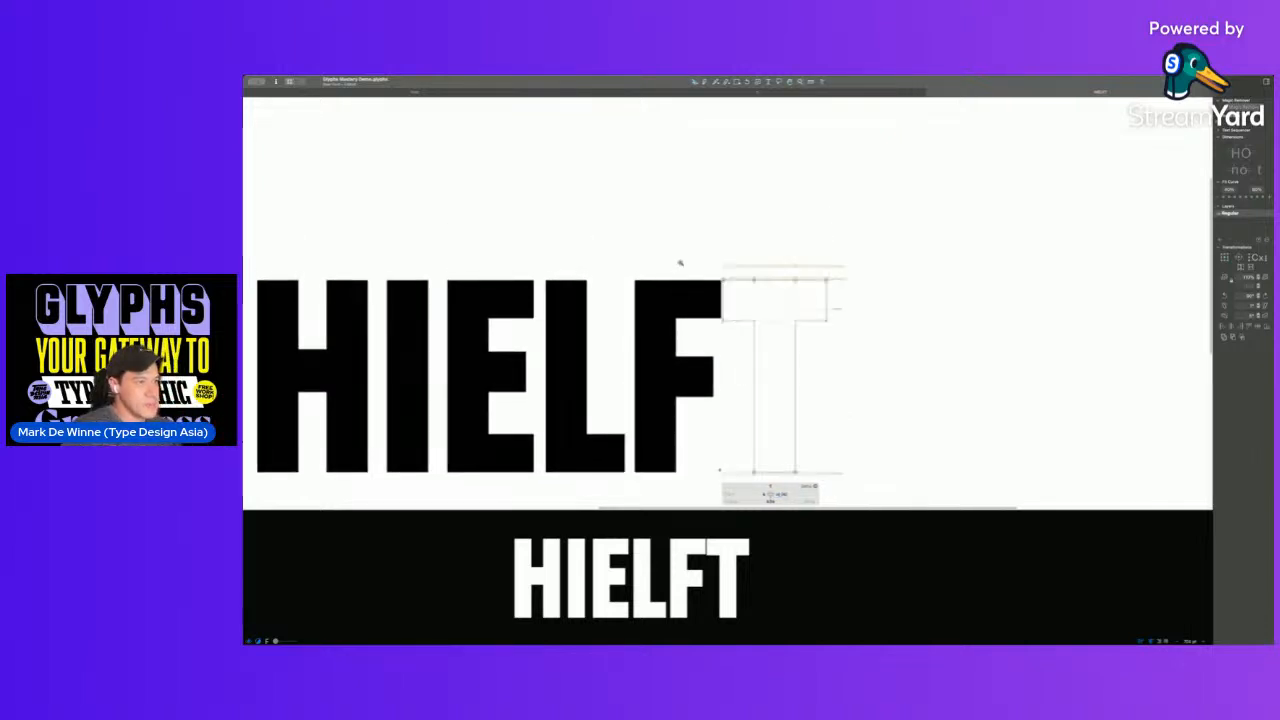
pyautogui.moveTo(679, 263); pyautogui.dragTo(838, 381)
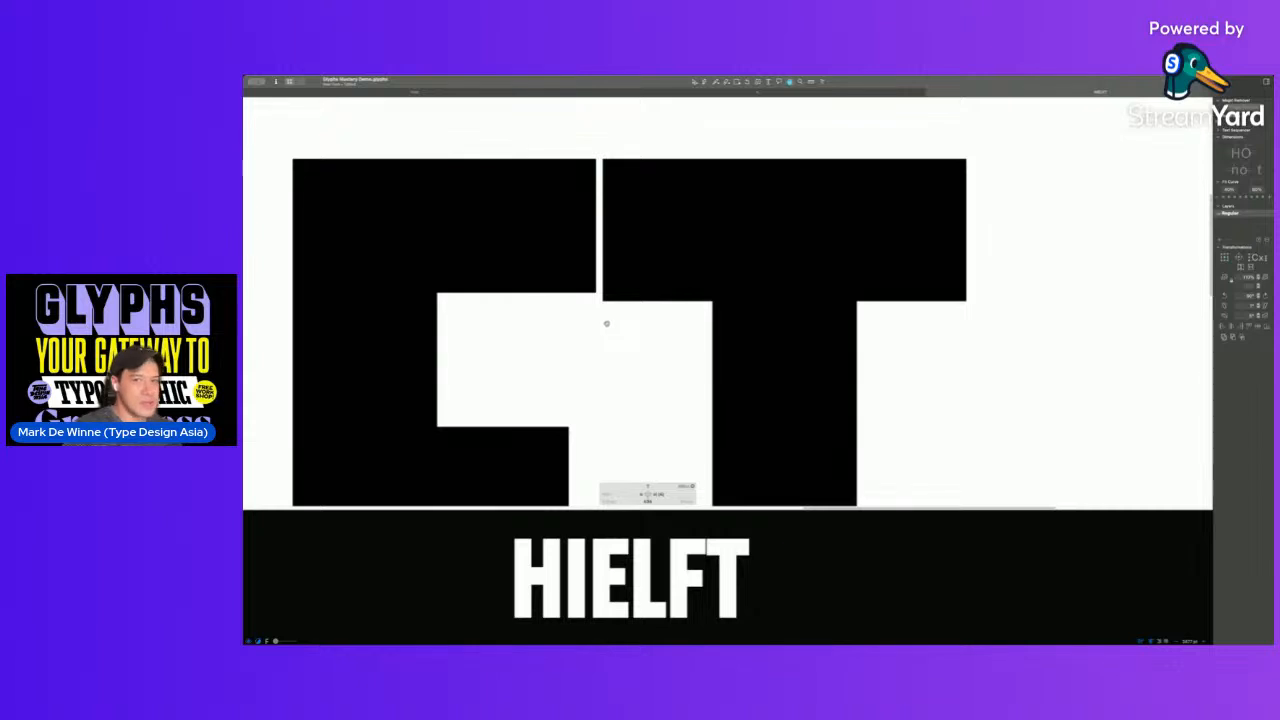
pyautogui.moveTo(590, 293); pyautogui.dragTo(982, 331)
pyautogui.moveTo(603, 301); pyautogui.dragTo(603, 293)
pyautogui.press('super+z')
pyautogui.press('super+shift+z')
pyautogui.press('space')
pyautogui.scroll(-10, 640, 345)
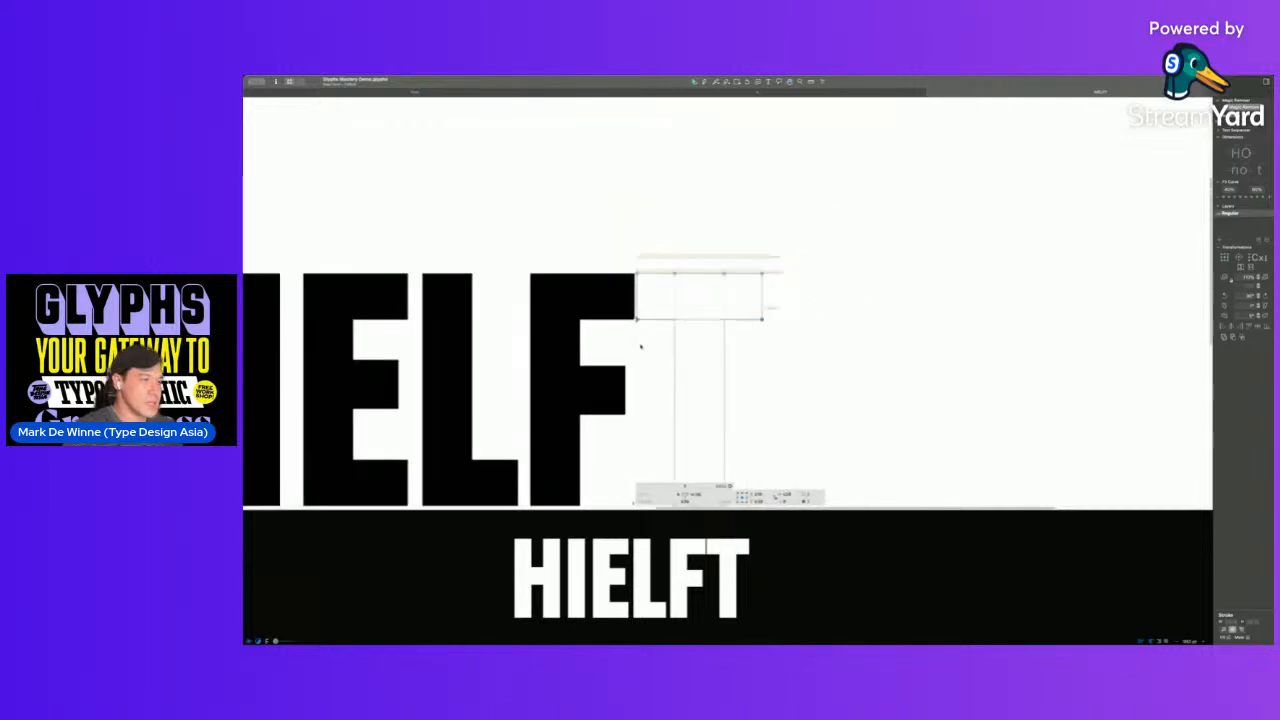
# - Narrow the T's crossbar slightly and evenly on both sides of its stem
pyautogui.press('space')
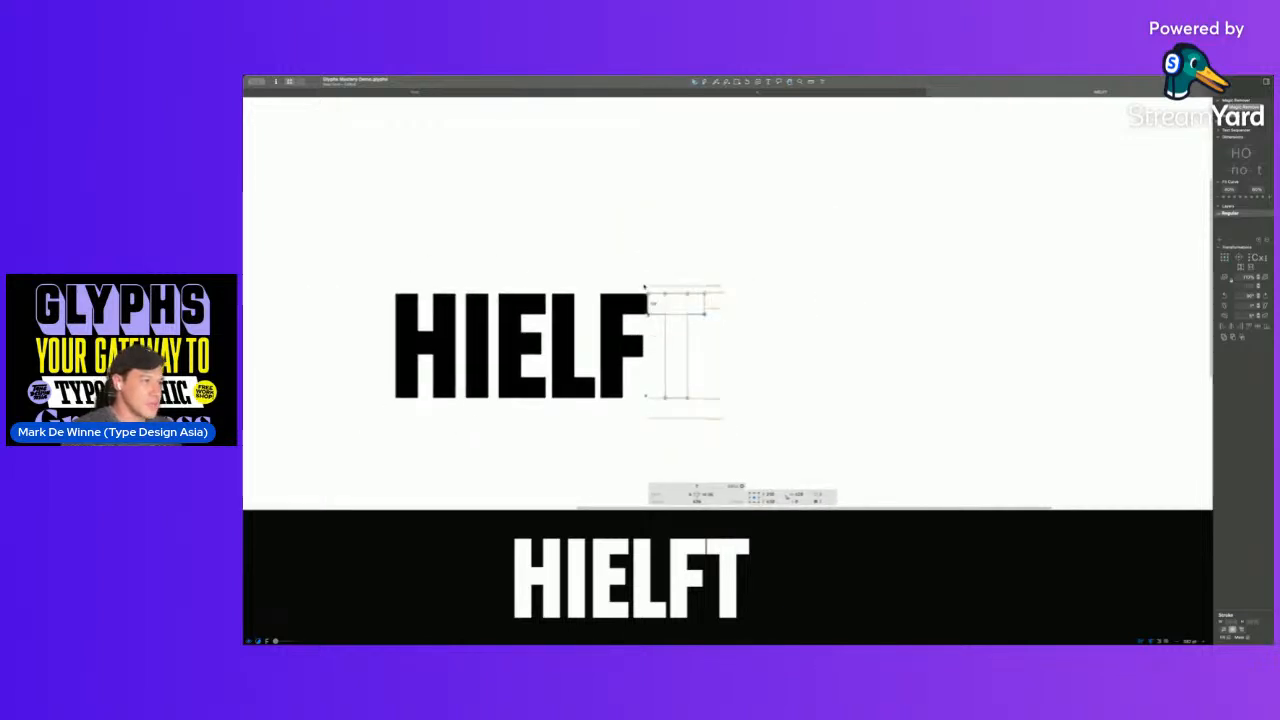
pyautogui.click(650, 305)
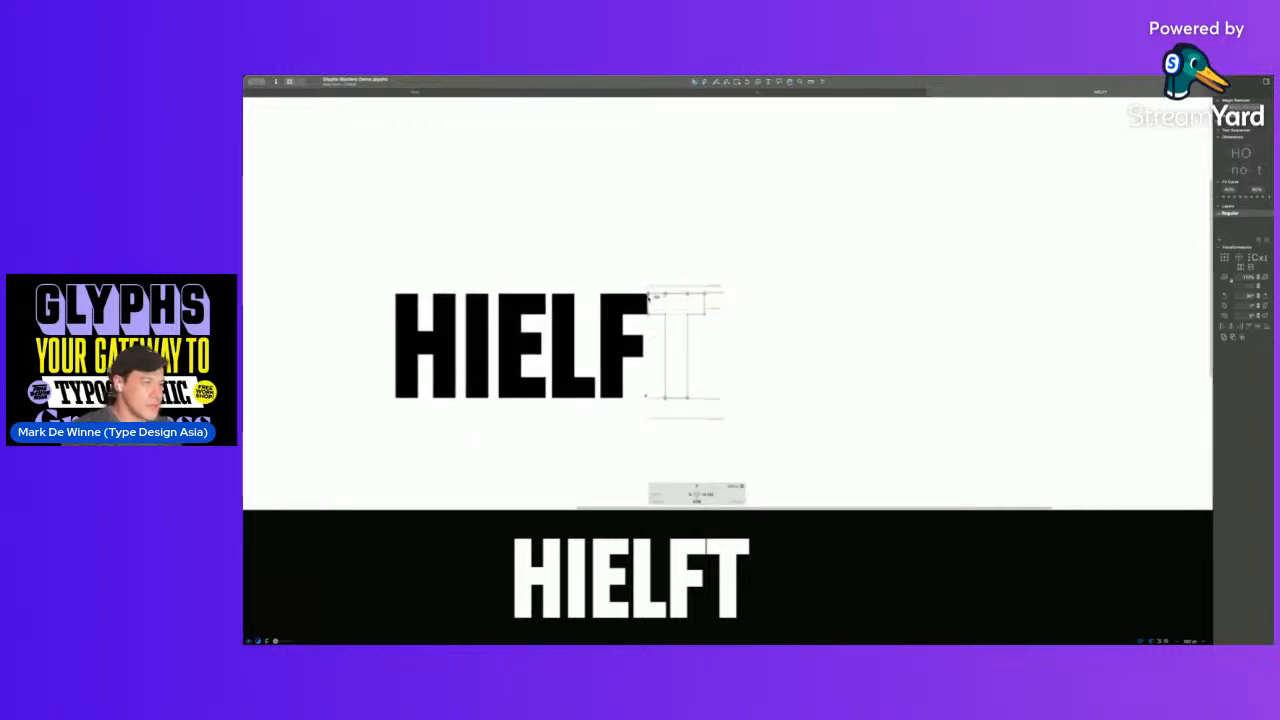
pyautogui.click(652, 300)
pyautogui.moveTo(656, 303); pyautogui.dragTo(659, 304)
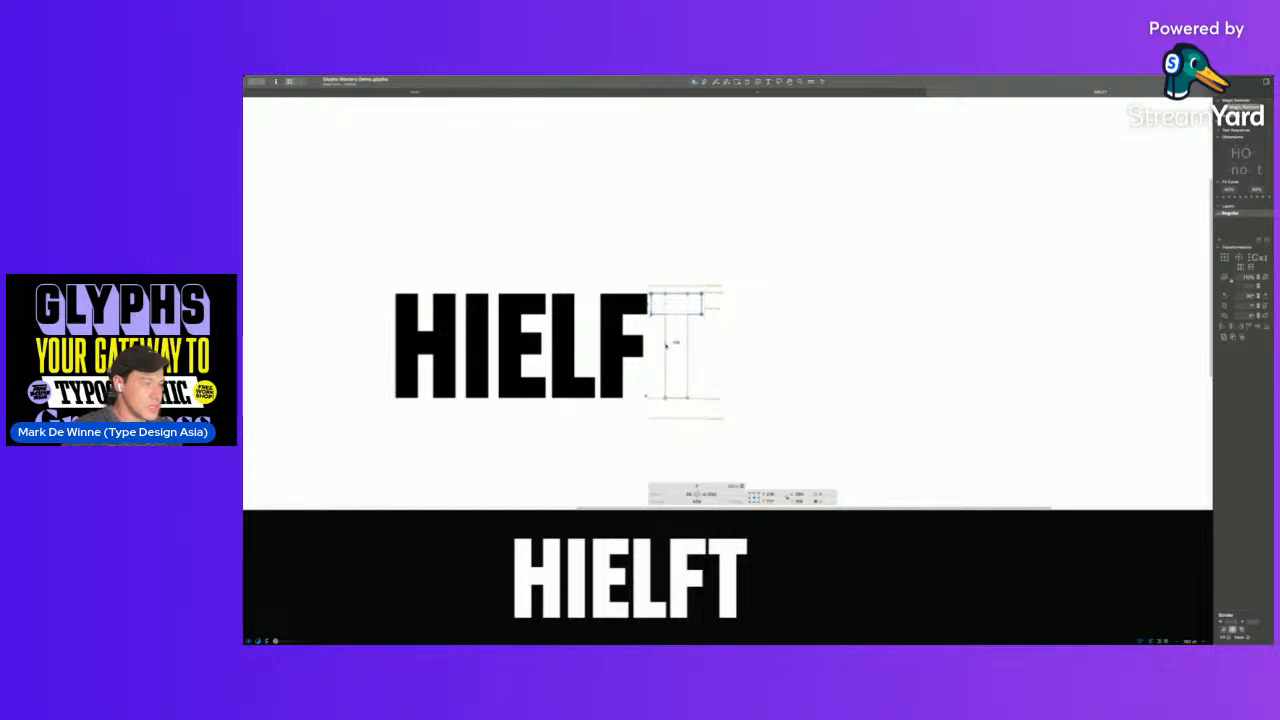
# - Tighten the T's left sidebearing again and sync its right sidebearing to match
pyautogui.press('space')
pyautogui.click(682, 493)
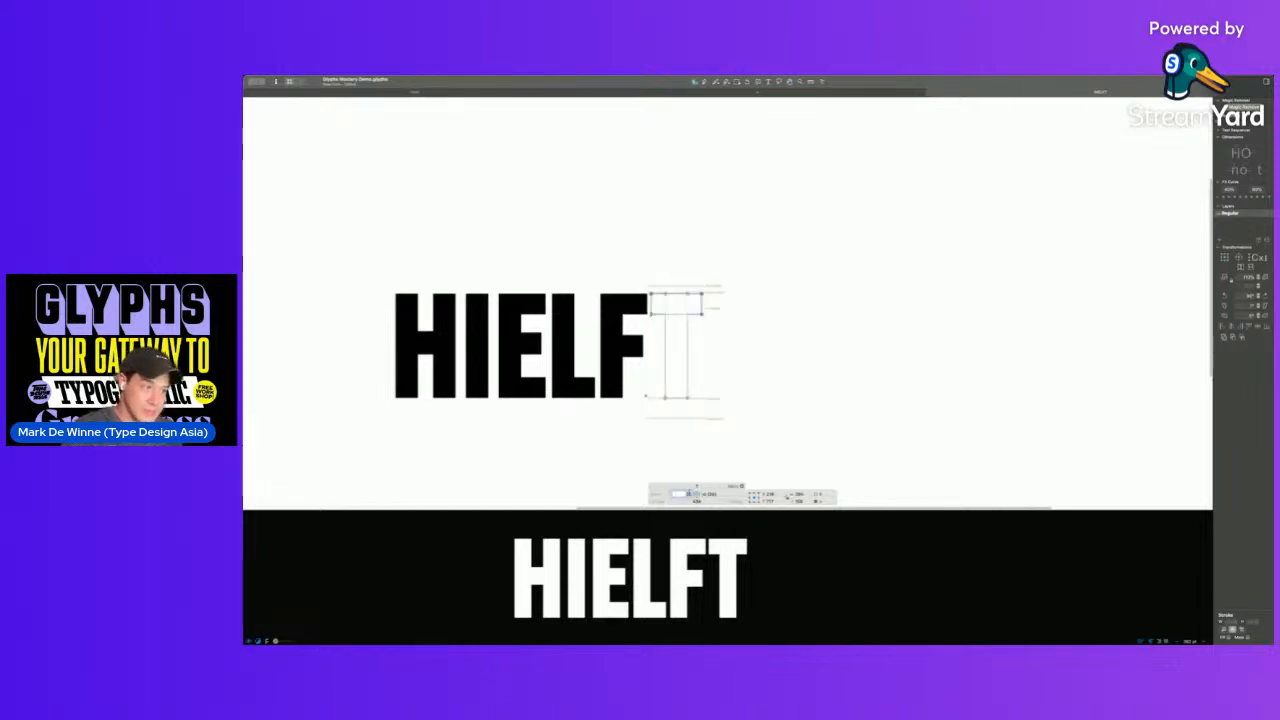
pyautogui.press('Return')
pyautogui.press('space')
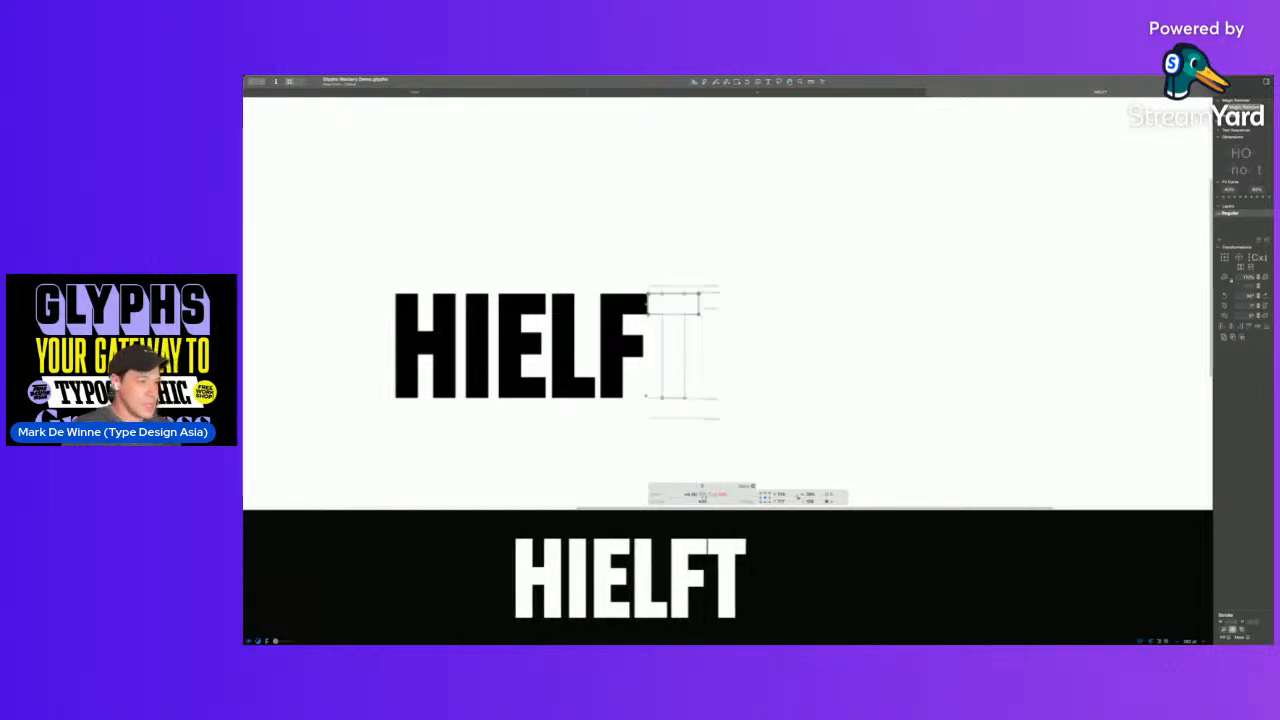
pyautogui.click(709, 496)
# - Examine the spacing and colour of the whole word HIELFT at a small size
pyautogui.press('space')
pyautogui.moveTo(714, 428); pyautogui.dragTo(648, 388)
pyautogui.press('super+minus')
pyautogui.press('space')
pyautogui.click(632, 385)
pyautogui.press('space')
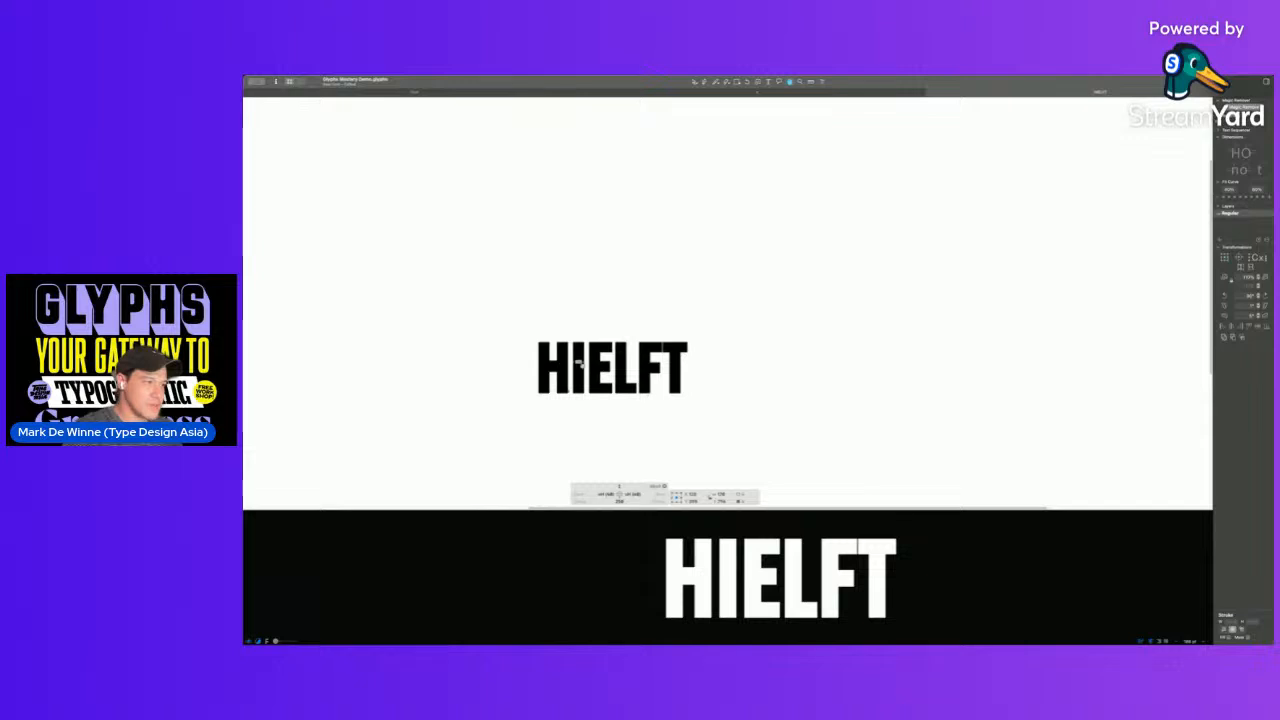
# - Close the HIELFT tab, open H, O, n and o in a new one, and insert CG after the O
pyautogui.doubleClick(697, 371)
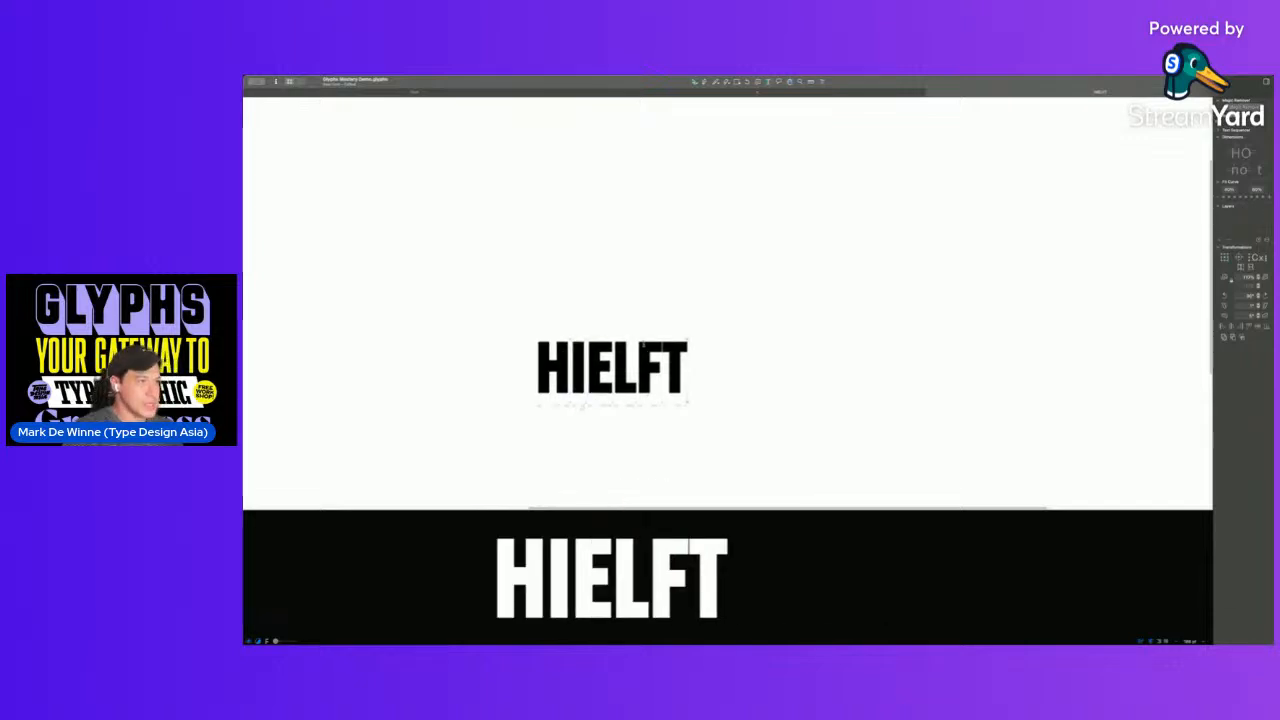
pyautogui.press('super+w')
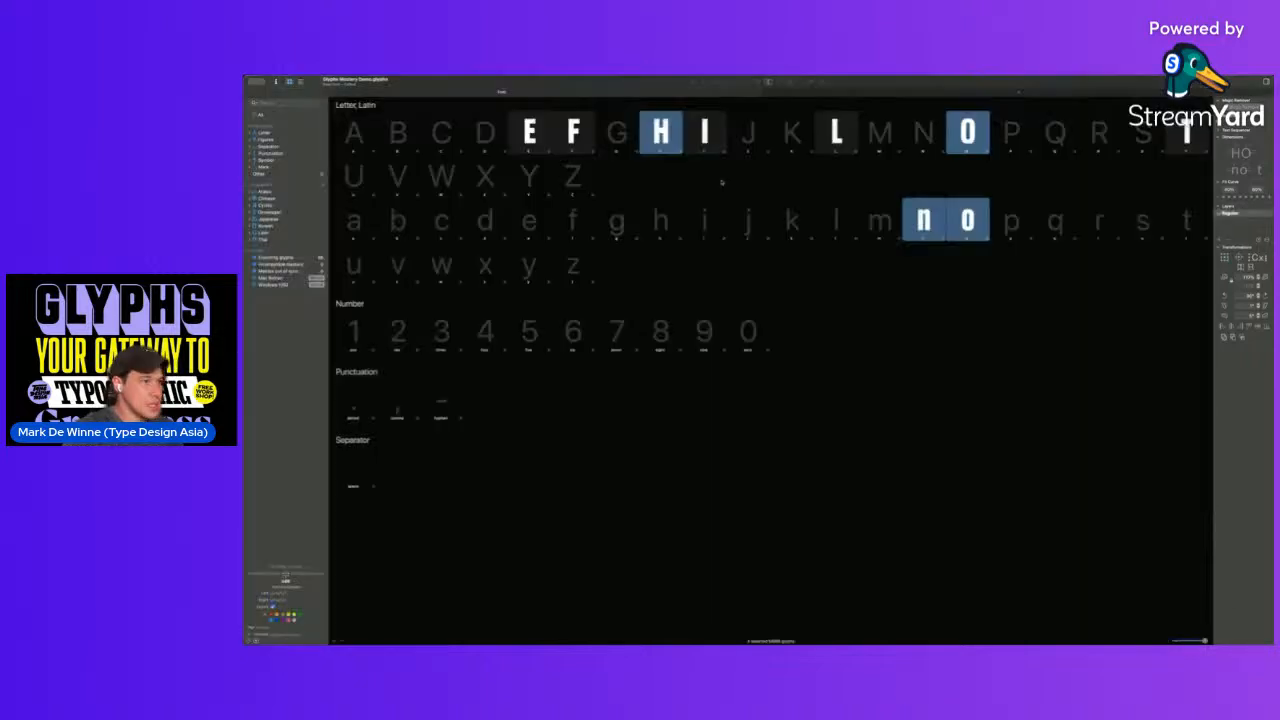
pyautogui.press('super+t')
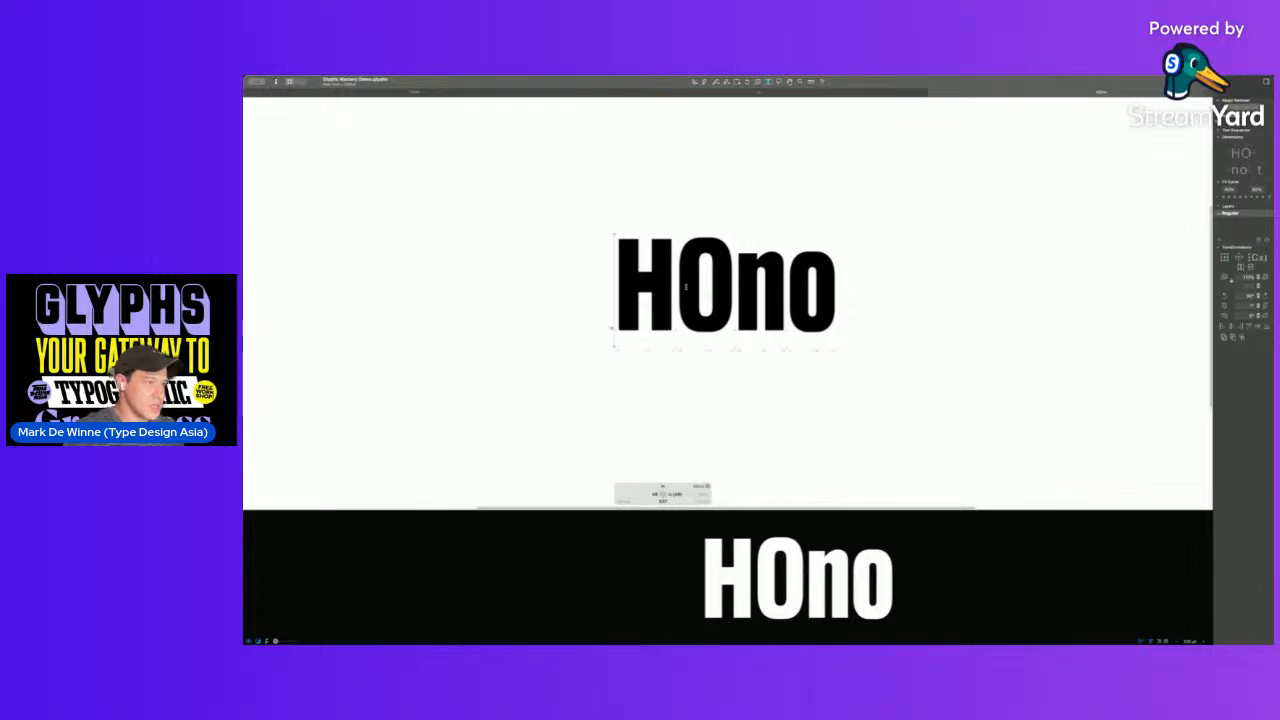
pyautogui.doubleClick(690, 258)
pyautogui.moveTo(652, 220); pyautogui.dragTo(837, 366)
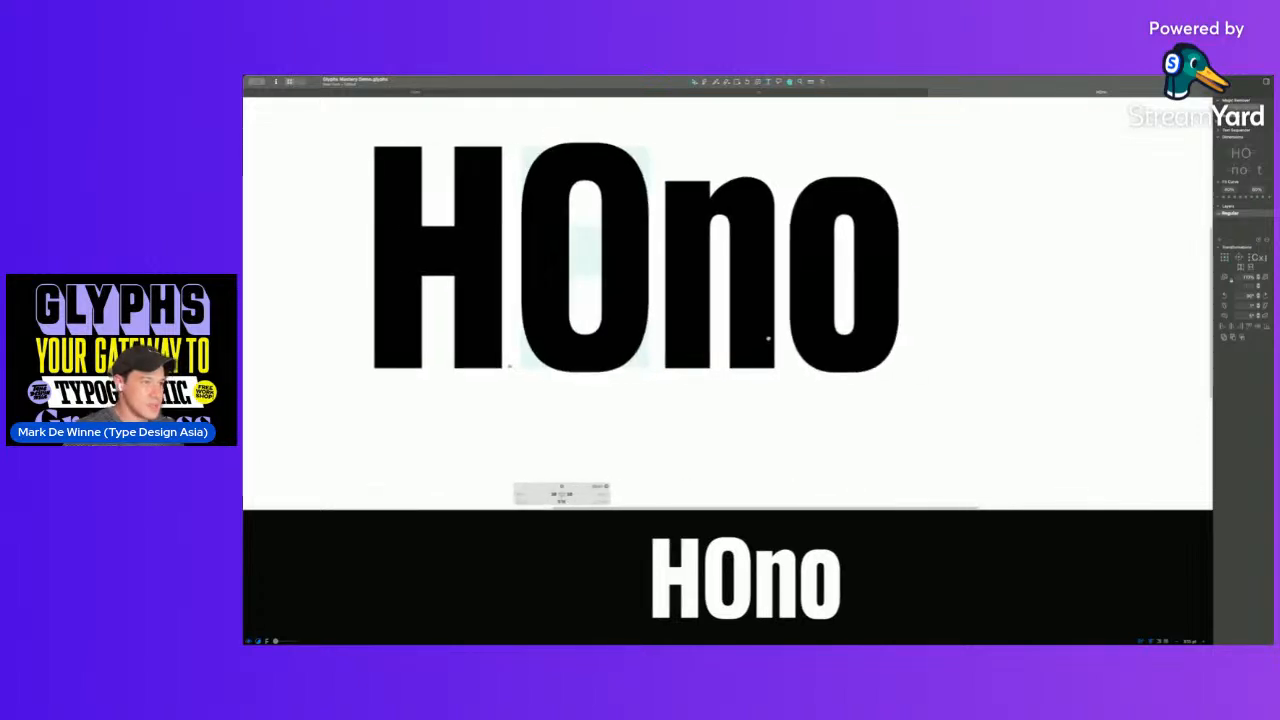
pyautogui.click(646, 285)
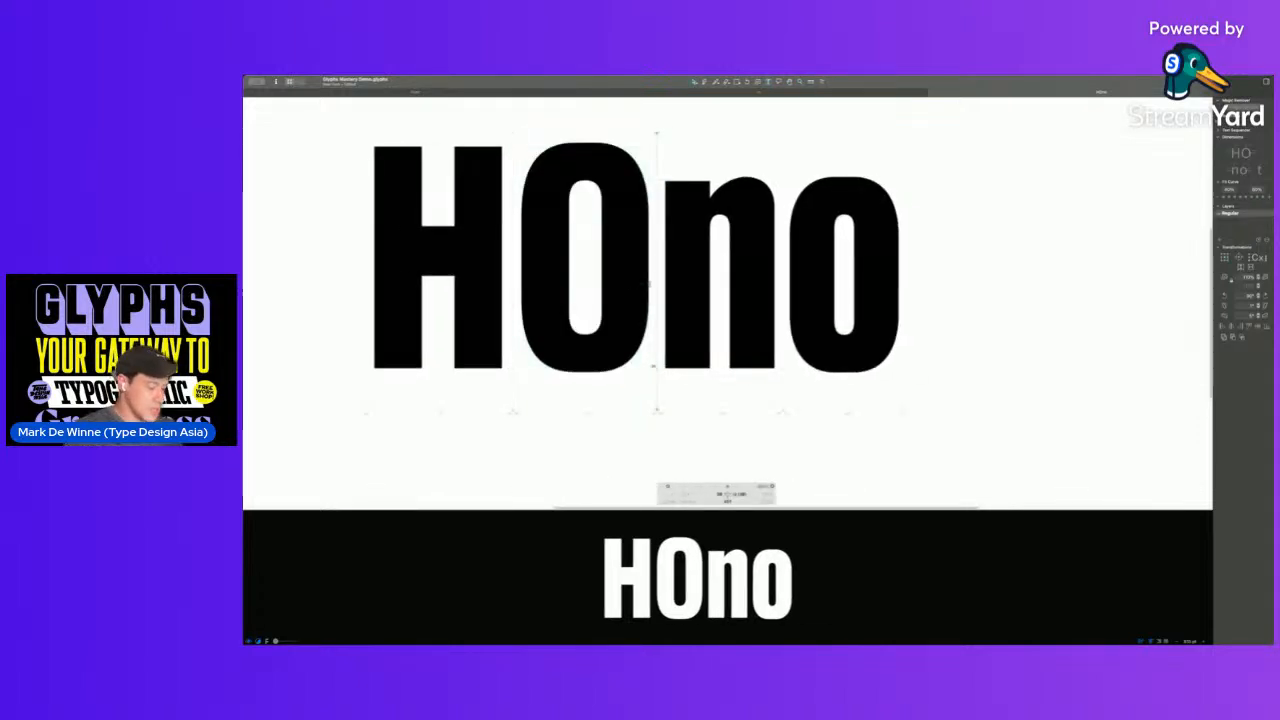
pyautogui.write('CG')
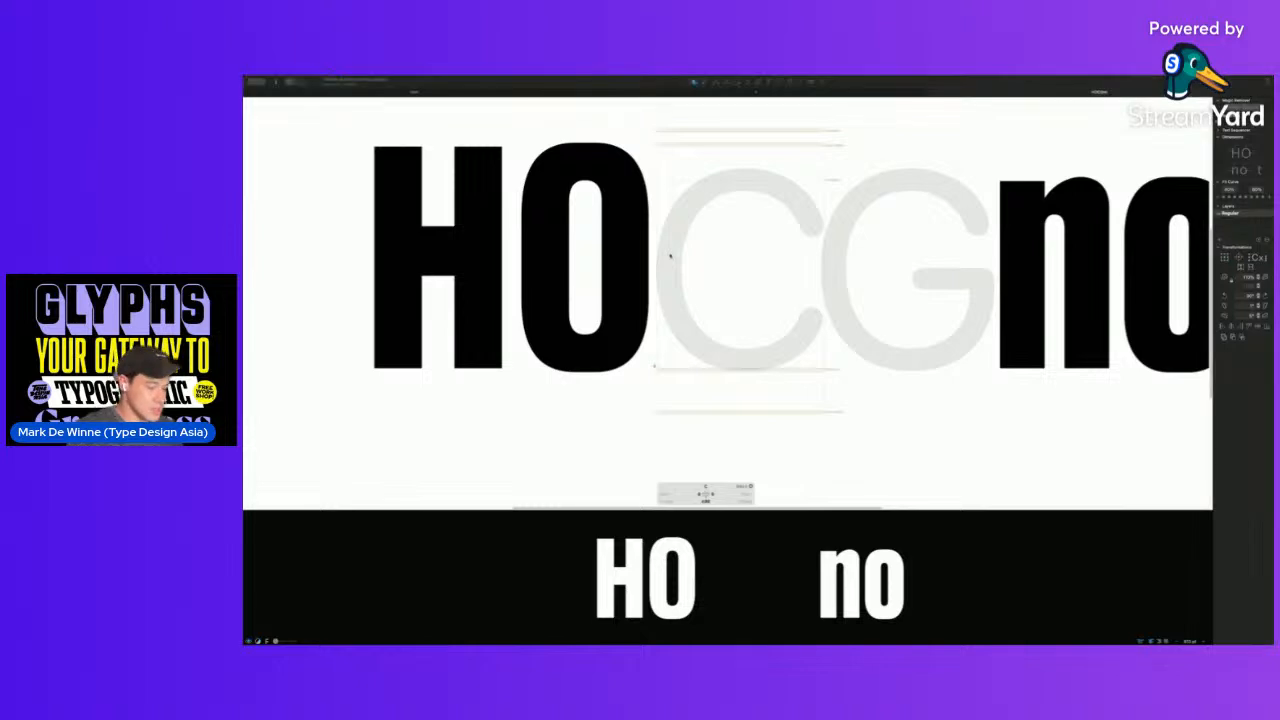
# - Fill the C with the O's editable outlines and draw a rectangle across its right side, centred vertically on the bowl
pyautogui.press('Return')
pyautogui.press('super+shift+d')
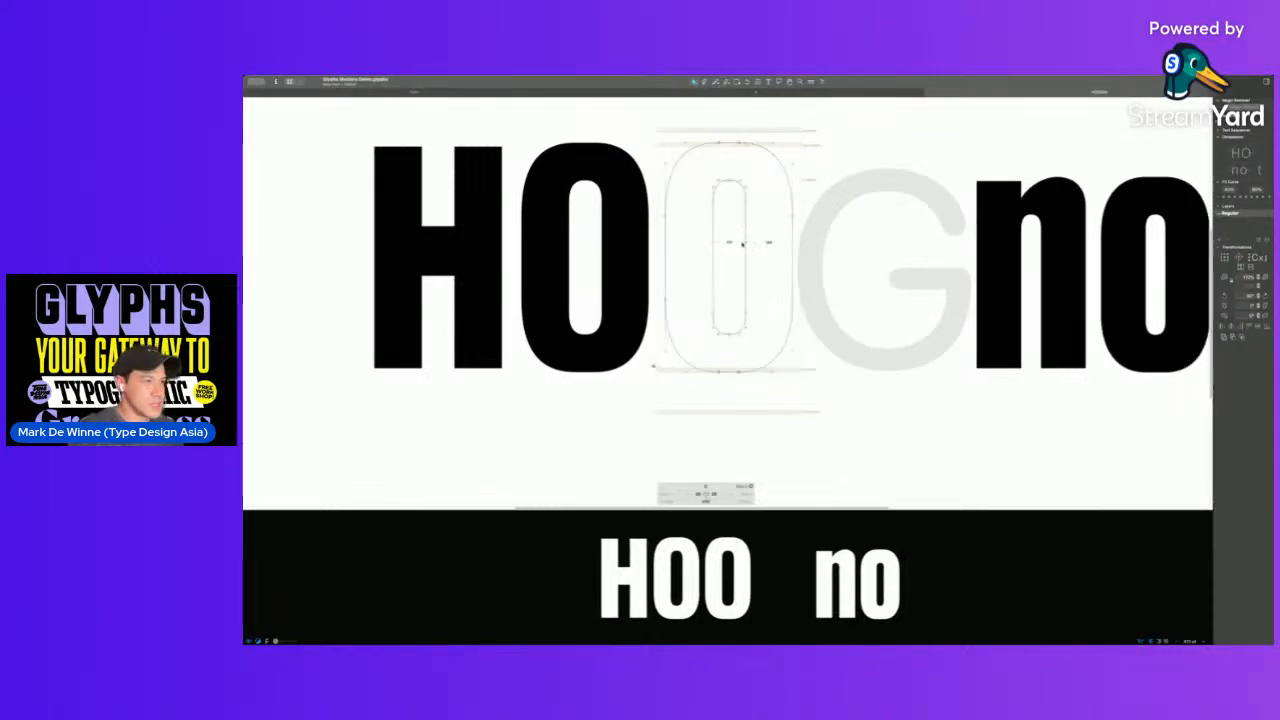
pyautogui.click(737, 82)
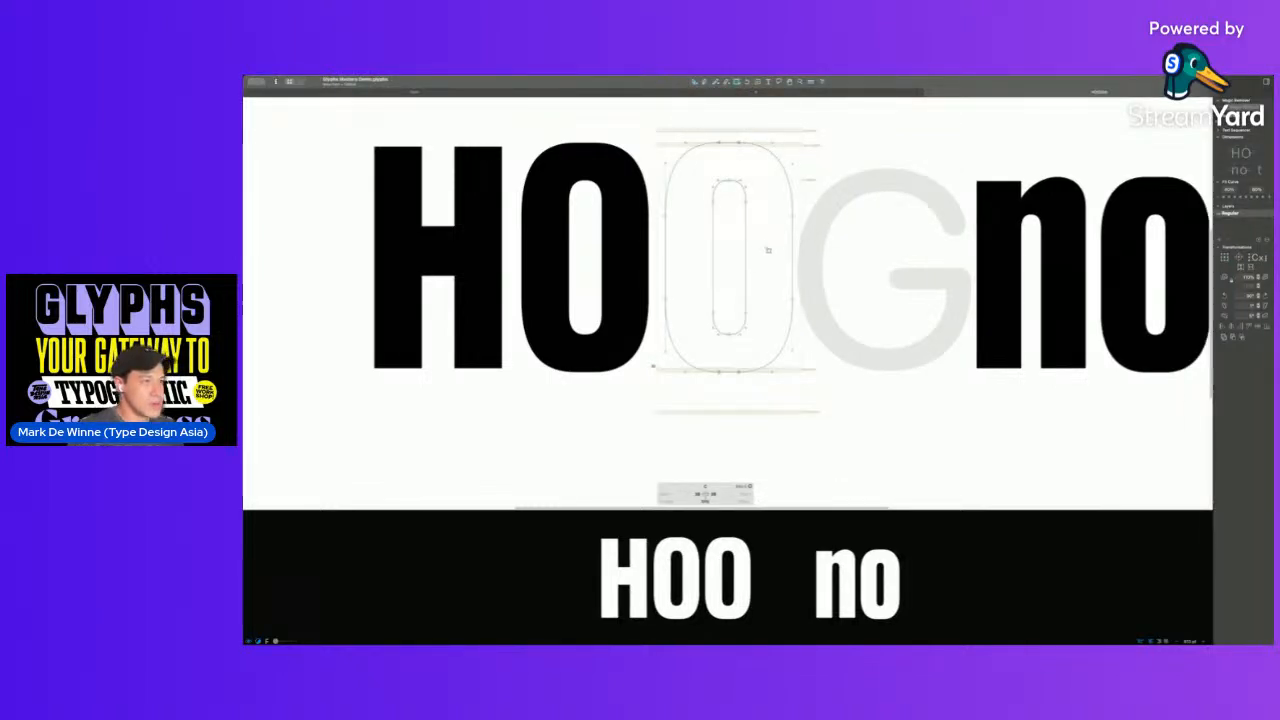
pyautogui.moveTo(766, 249)
pyautogui.mouseDown()
pyautogui.moveTo(787, 281)
pyautogui.moveTo(809, 286)
pyautogui.moveTo(811, 268)
pyautogui.mouseUp()
pyautogui.press('super+a')
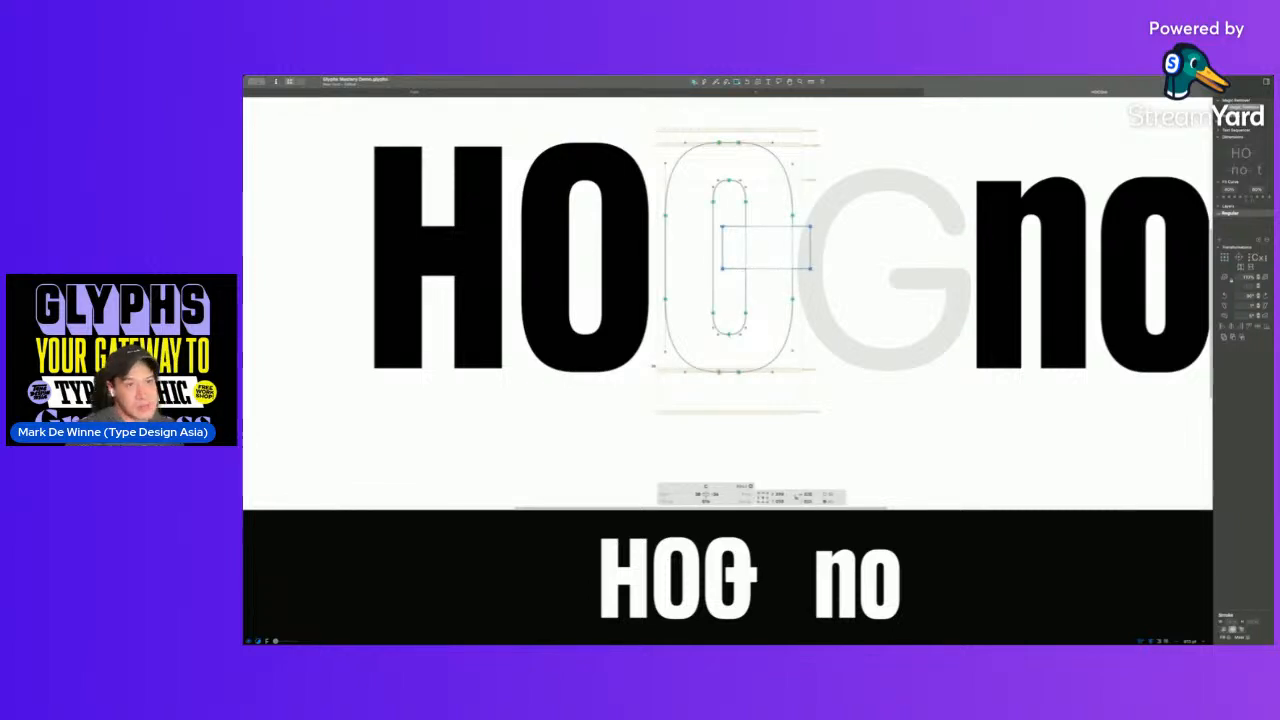
pyautogui.click(909, 251)
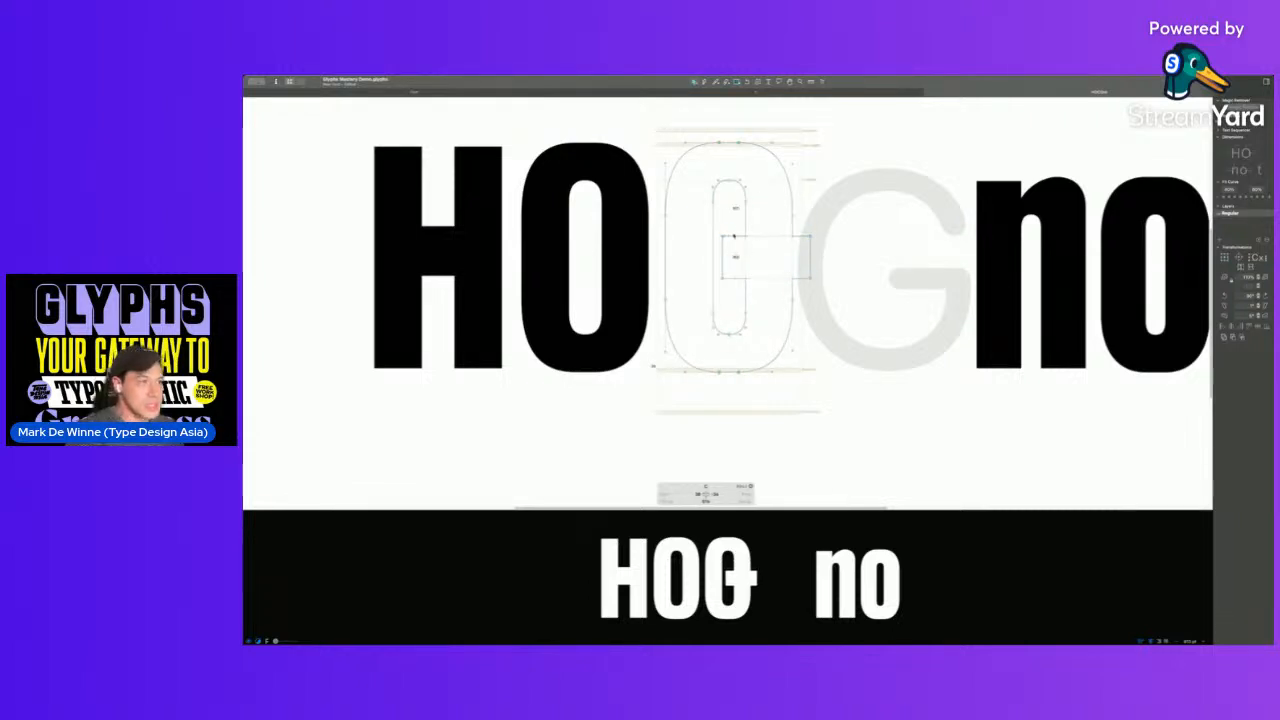
# - Reshape the C's rectangle into a wedge that flares outward on the right, and shift it slightly to the right
pyautogui.moveTo(821, 268); pyautogui.dragTo(825, 288)
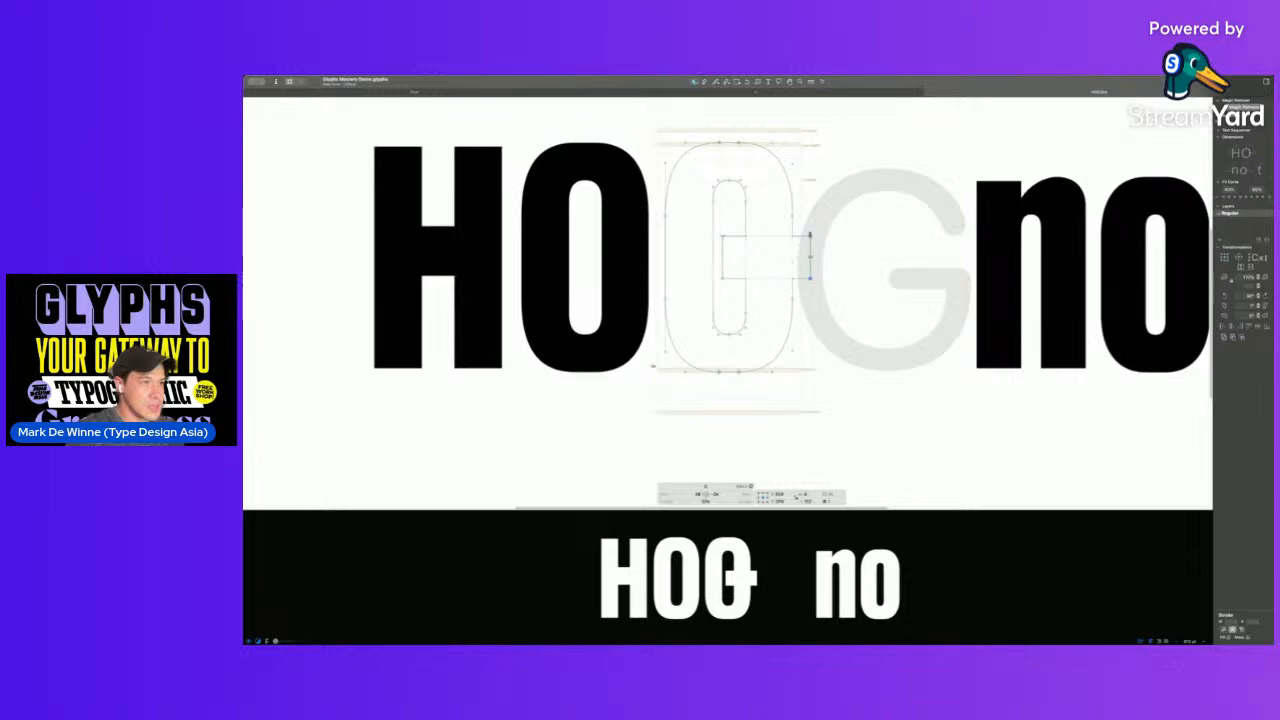
pyautogui.moveTo(810, 236); pyautogui.dragTo(811, 216)
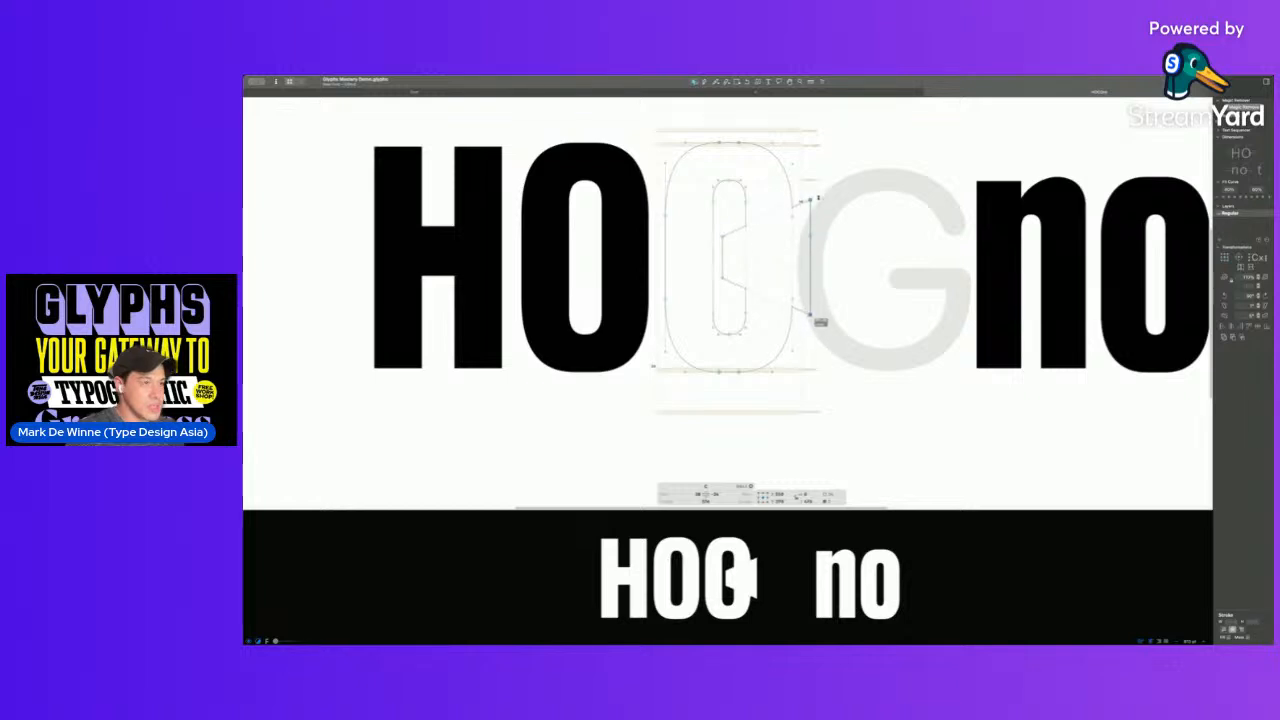
pyautogui.press('space')
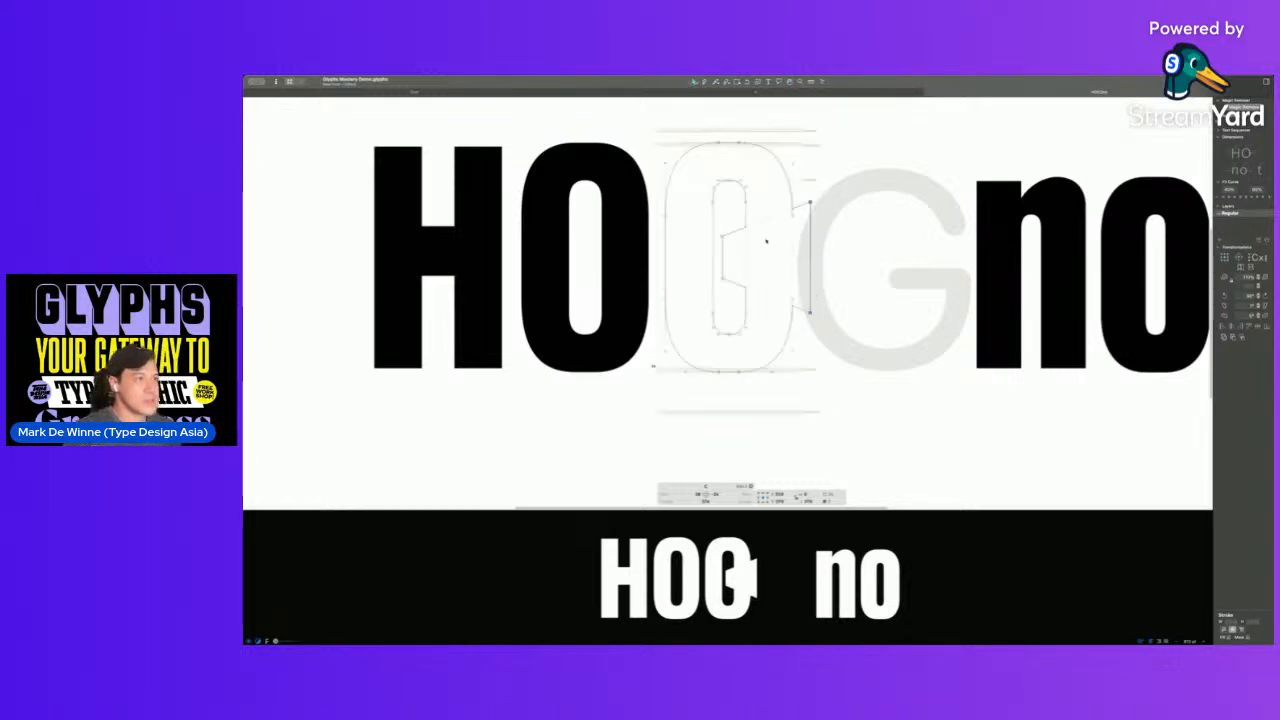
pyautogui.moveTo(720, 219); pyautogui.dragTo(736, 291)
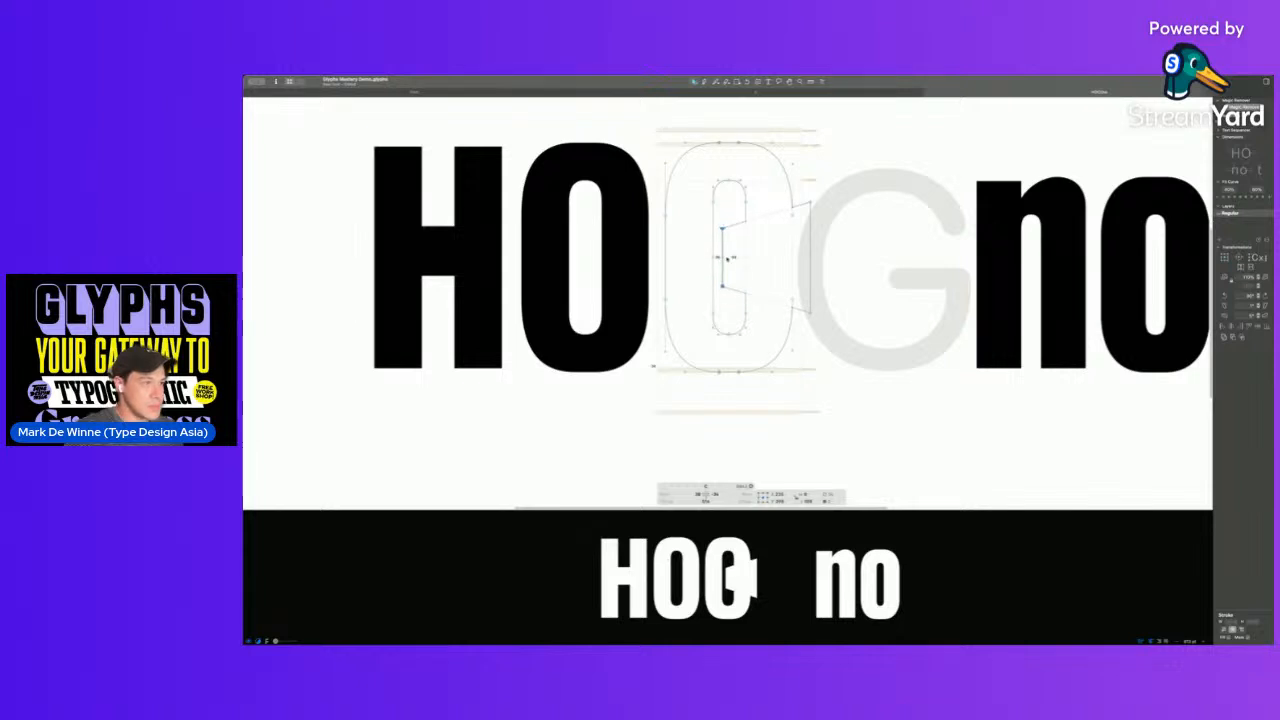
pyautogui.moveTo(720, 260); pyautogui.dragTo(726, 260)
pyautogui.click(930, 305)
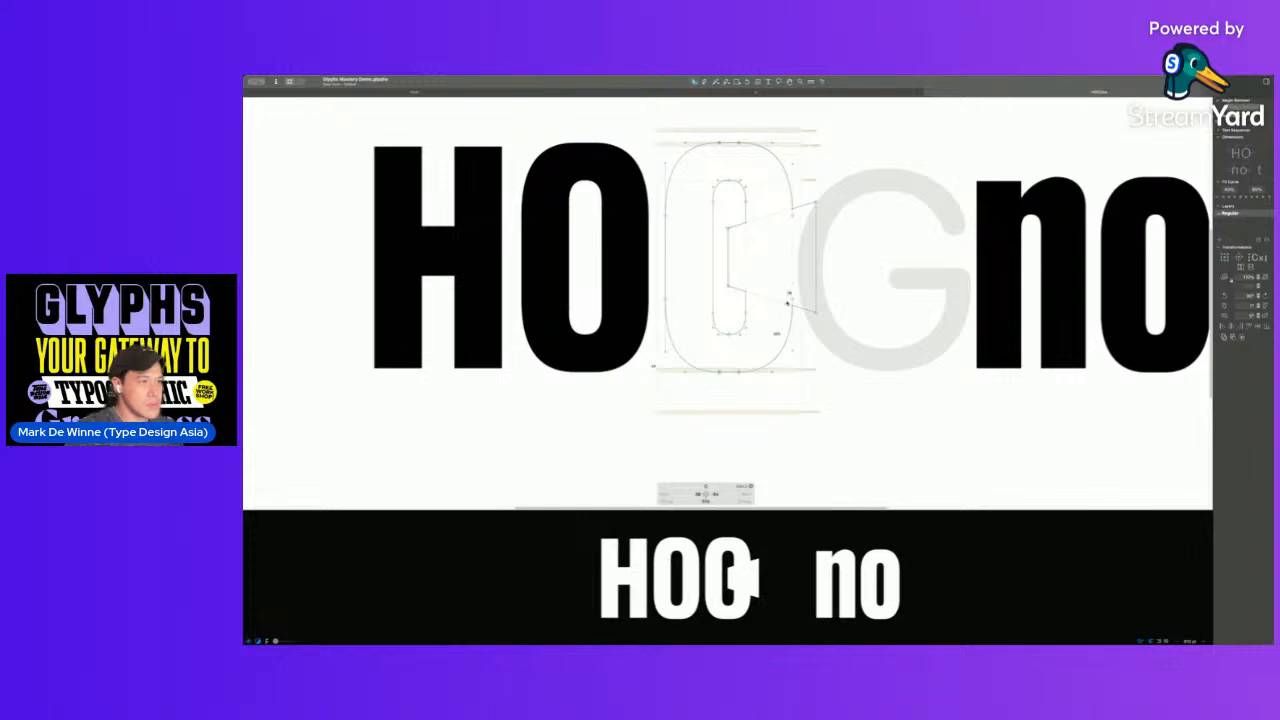
# - Try cutting the C's outlines with the wedge using the subtract and intersect path operations, undoing each attempt
pyautogui.click(786, 304)
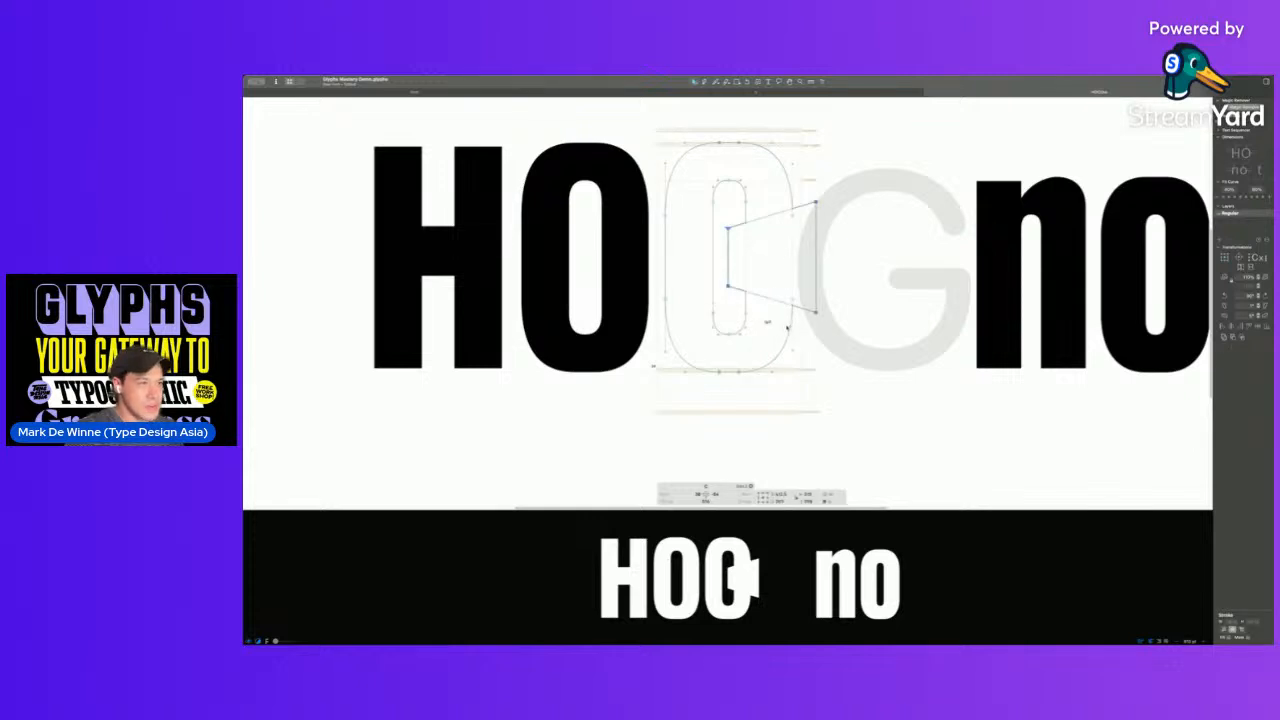
pyautogui.click(788, 328)
pyautogui.doubleClick(745, 302)
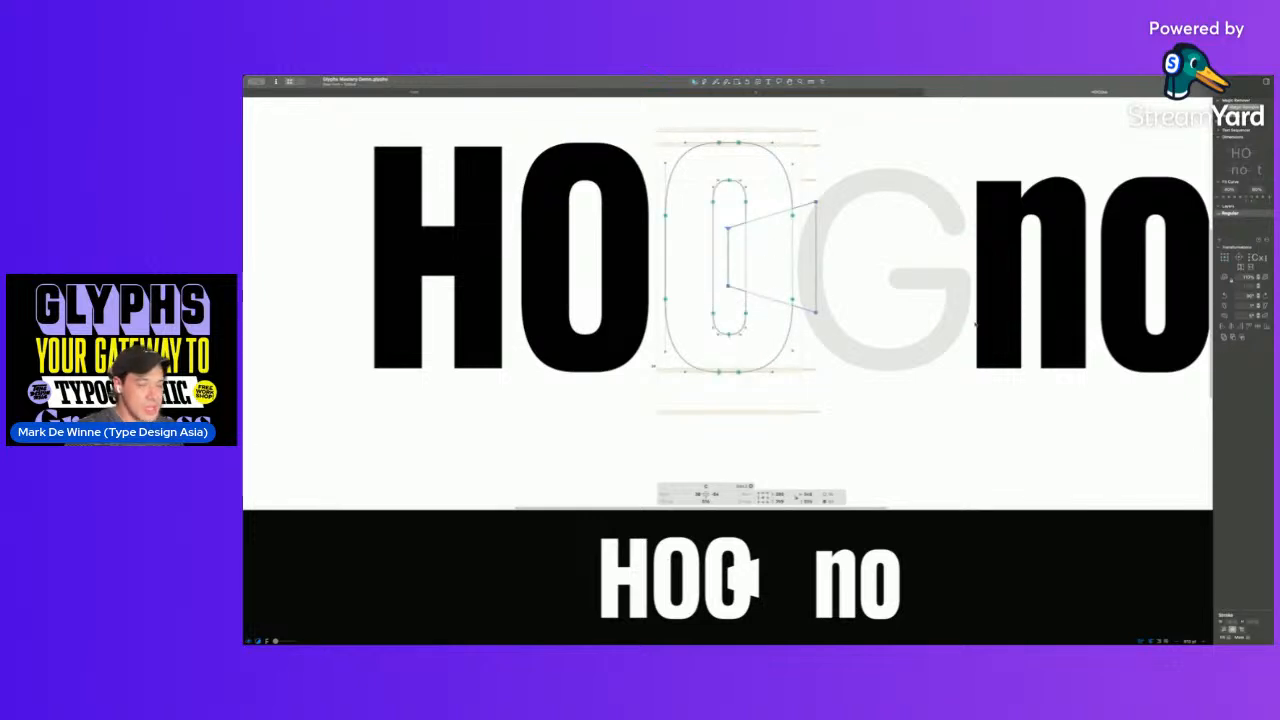
pyautogui.press('Delete')
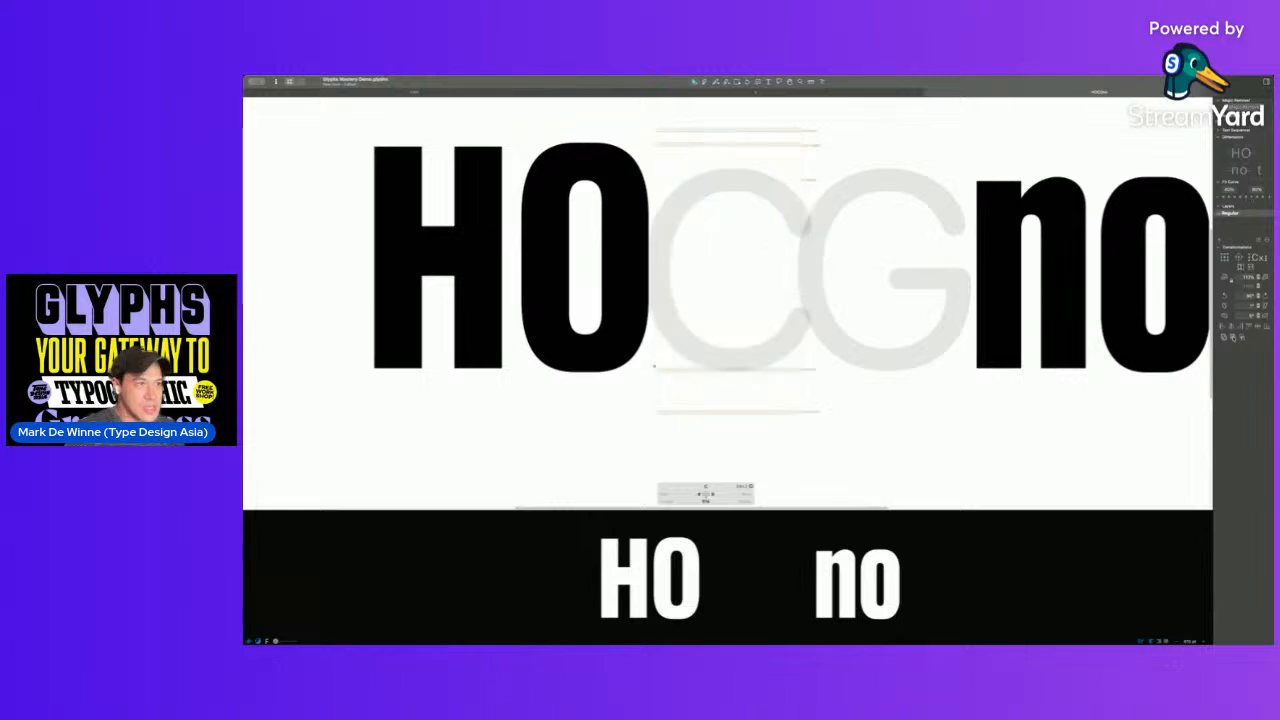
pyautogui.press('super+z')
pyautogui.click(1243, 338)
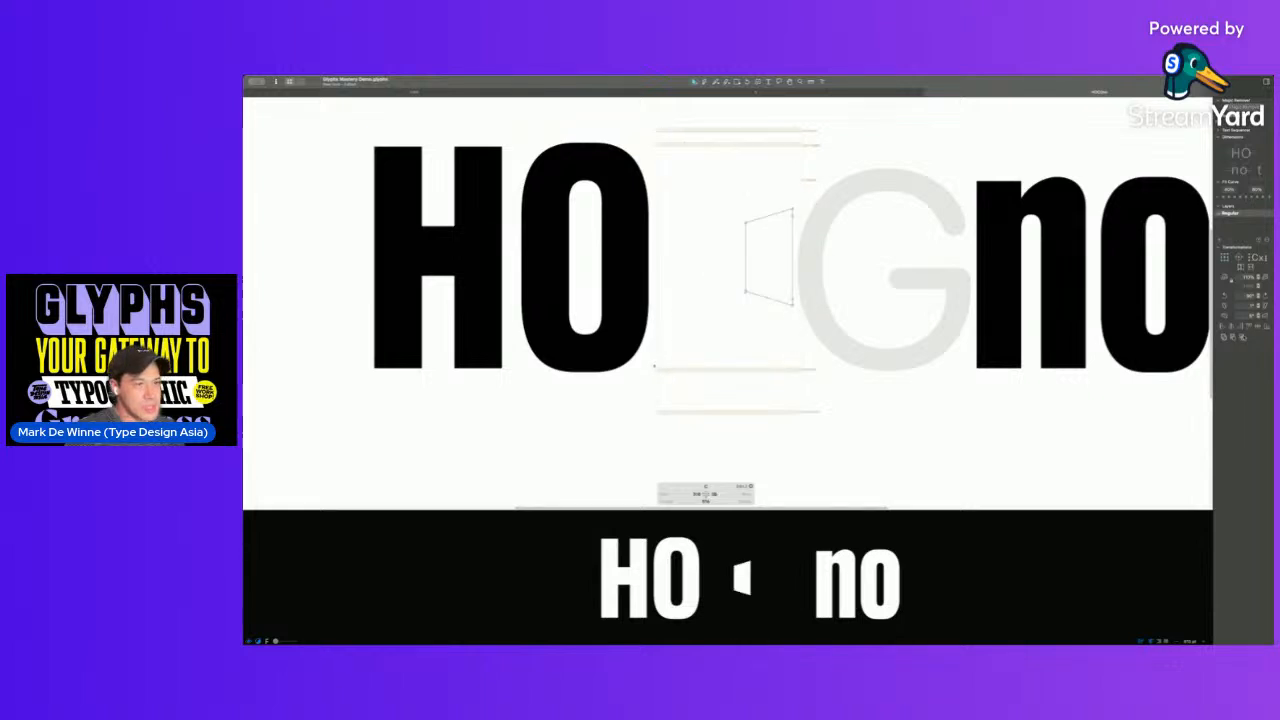
pyautogui.press('super+z')
# - Merge the wedge with the C's outlines and delete the wedge's protruding corner nodes to open the right side
pyautogui.click(1226, 338)
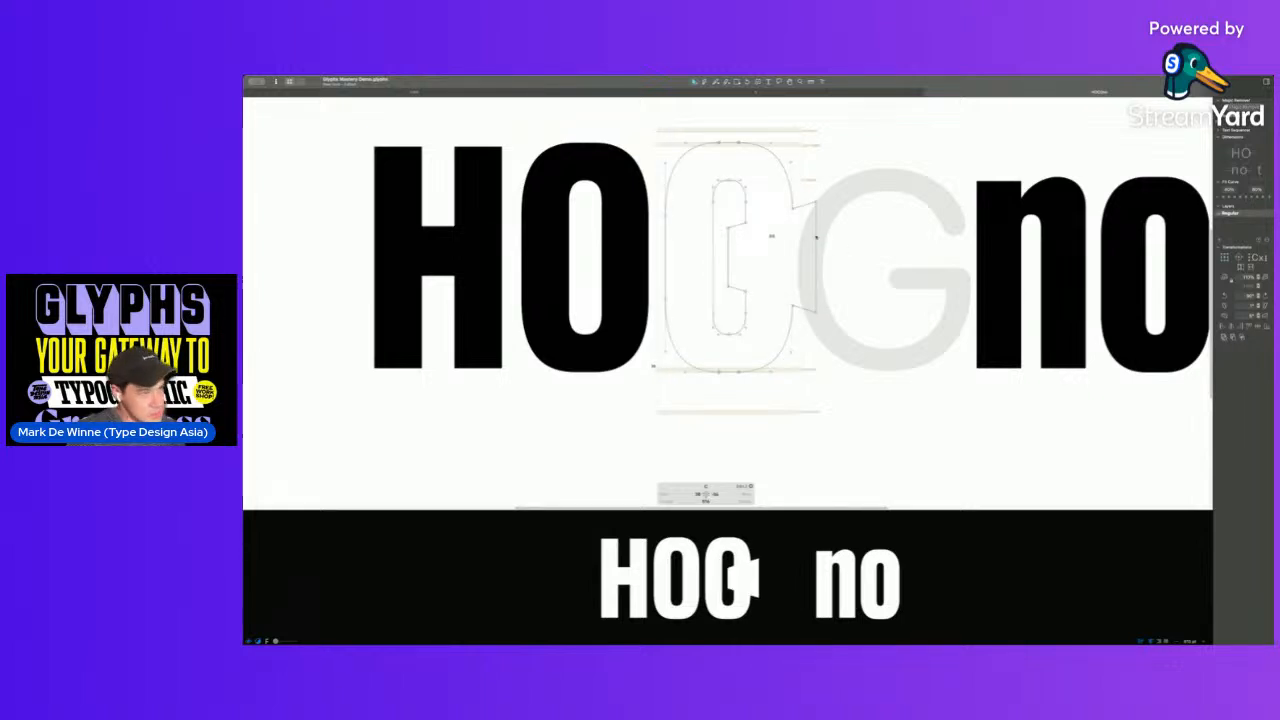
pyautogui.moveTo(721, 222); pyautogui.dragTo(758, 296)
pyautogui.moveTo(778, 198); pyautogui.dragTo(848, 322)
pyautogui.press('BackSpace')
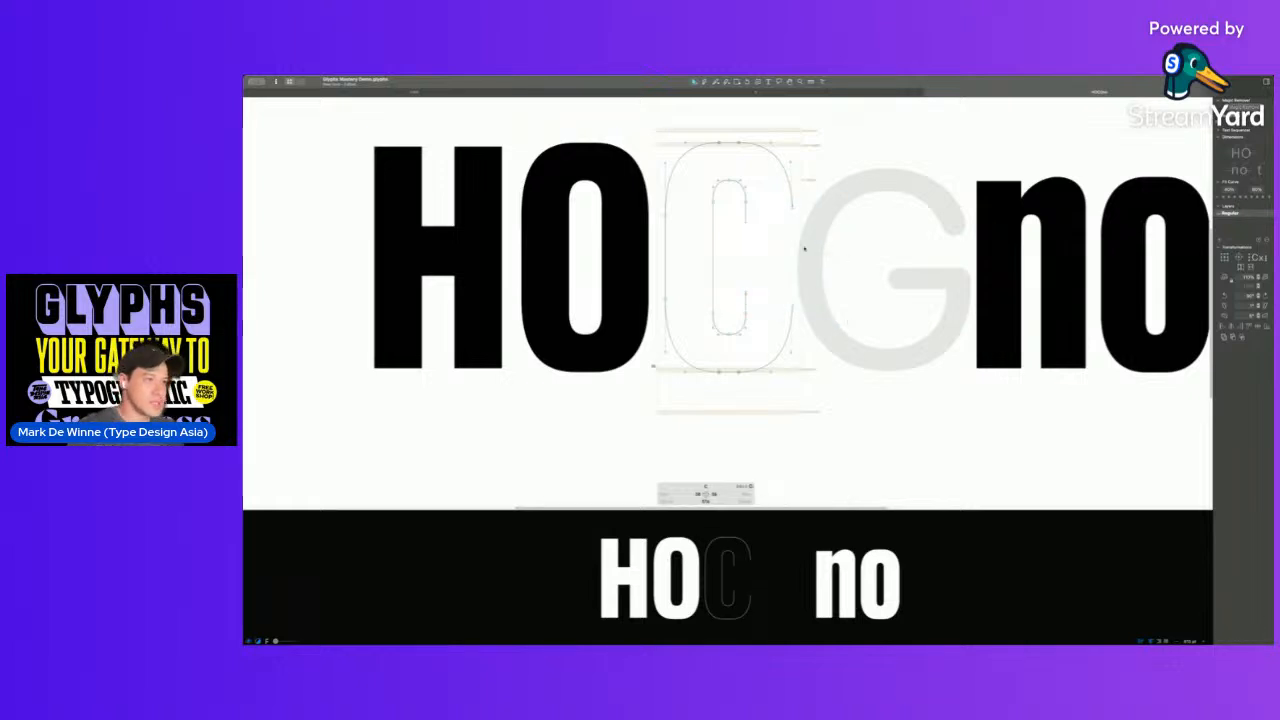
# - Join the open end nodes at the C's upper and lower terminals so each terminal is closed with a slanted edge
pyautogui.moveTo(840, 257); pyautogui.dragTo(736, 215)
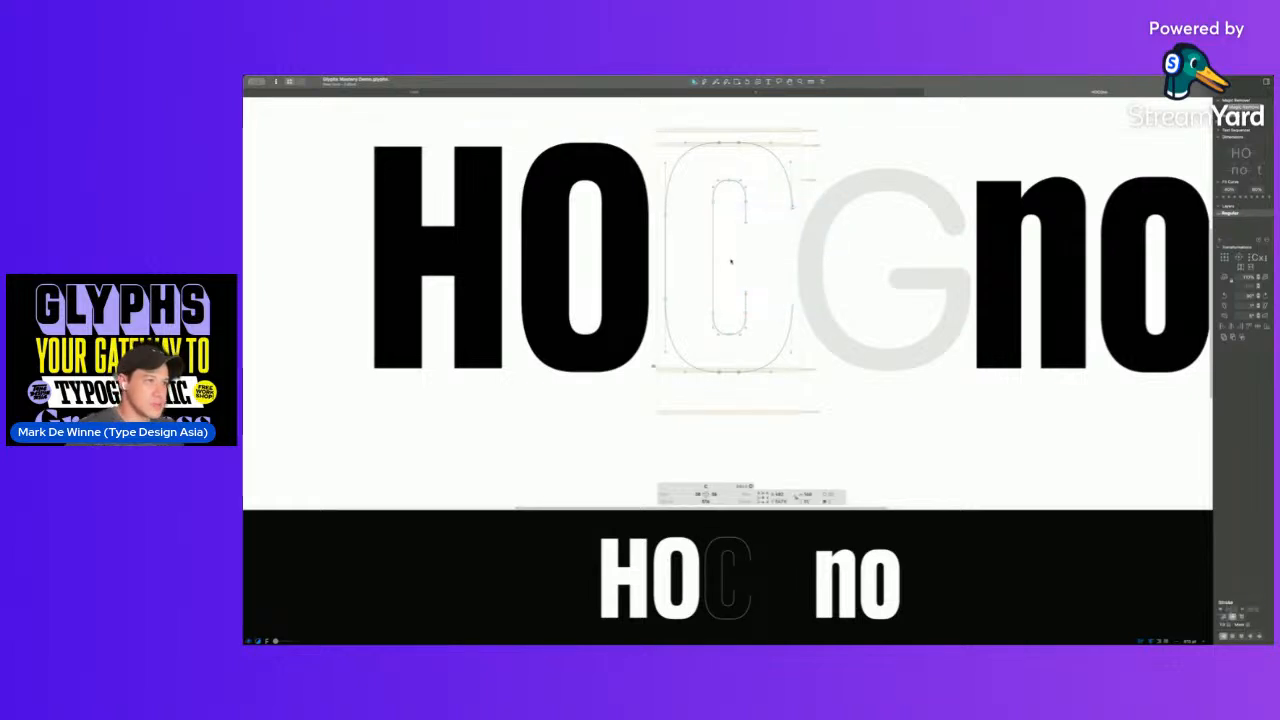
pyautogui.press('BackSpace')
pyautogui.moveTo(733, 266); pyautogui.dragTo(806, 322)
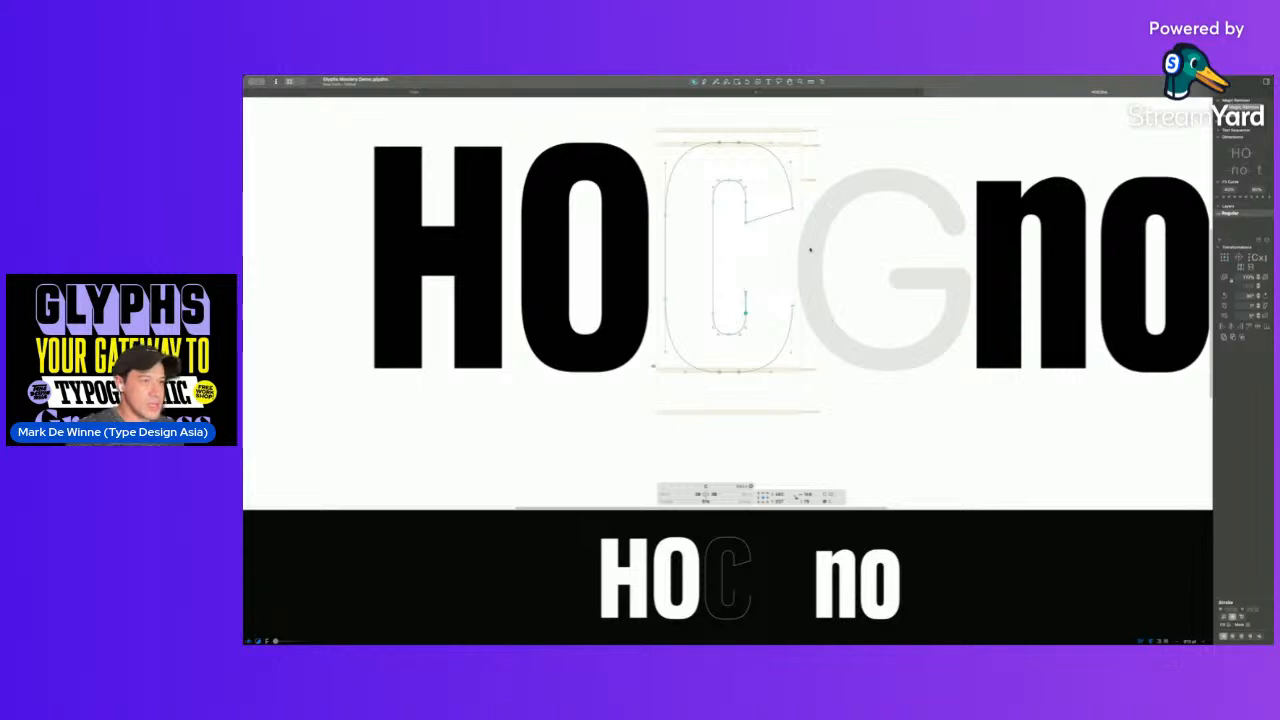
pyautogui.press('BackSpace')
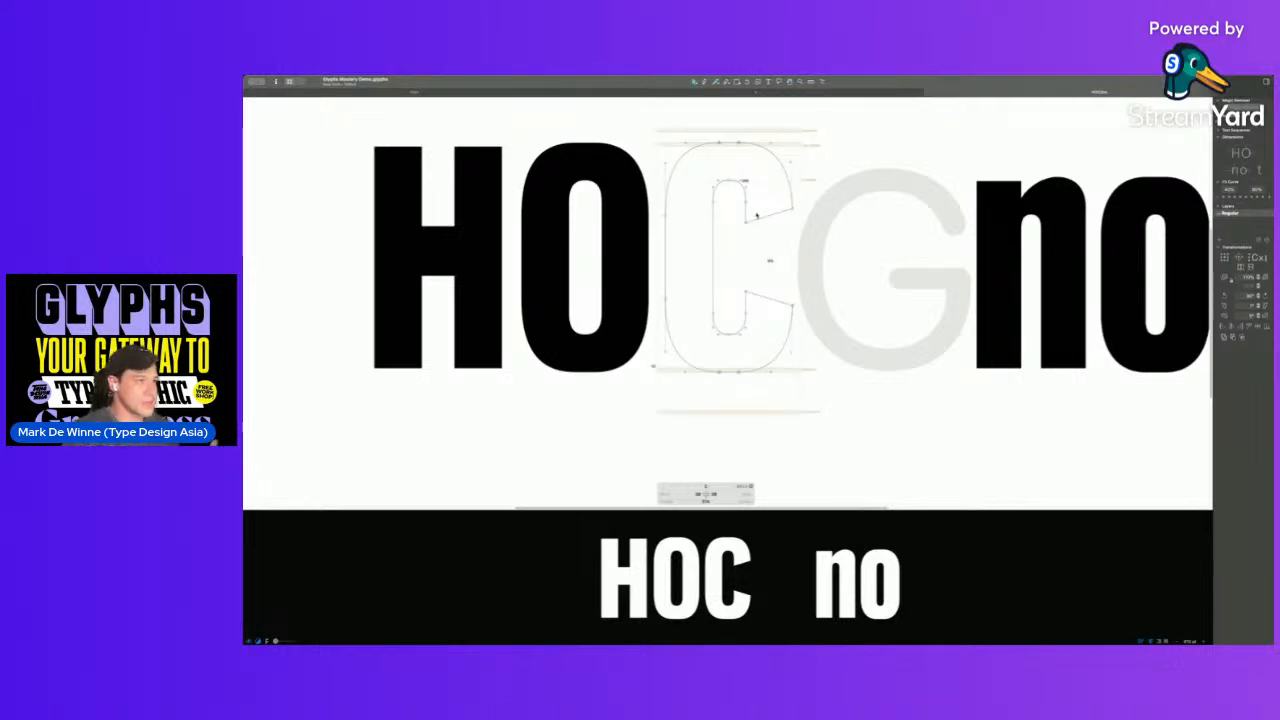
# - Add a node on each slanted terminal edge of the C and move both outward to form short vertical ends
pyautogui.press('space')
pyautogui.moveTo(783, 176); pyautogui.dragTo(745, 190)
pyautogui.moveTo(626, 132); pyautogui.dragTo(778, 399)
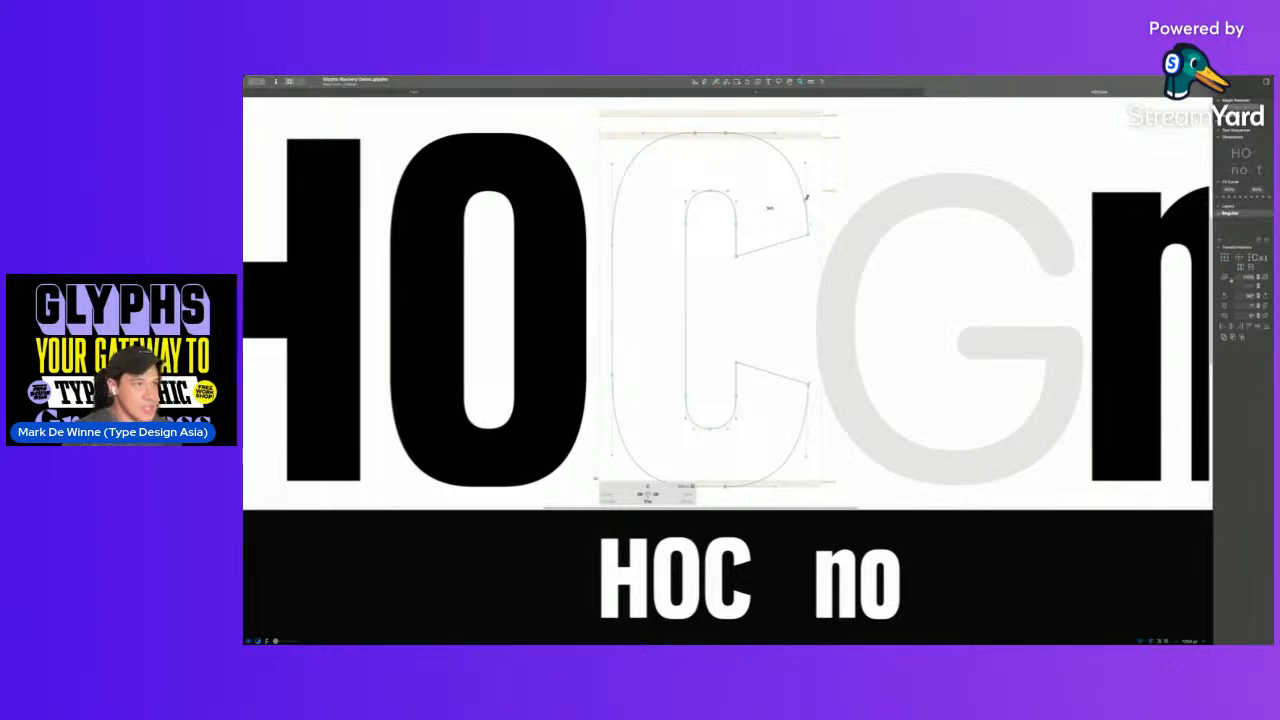
pyautogui.click(735, 226)
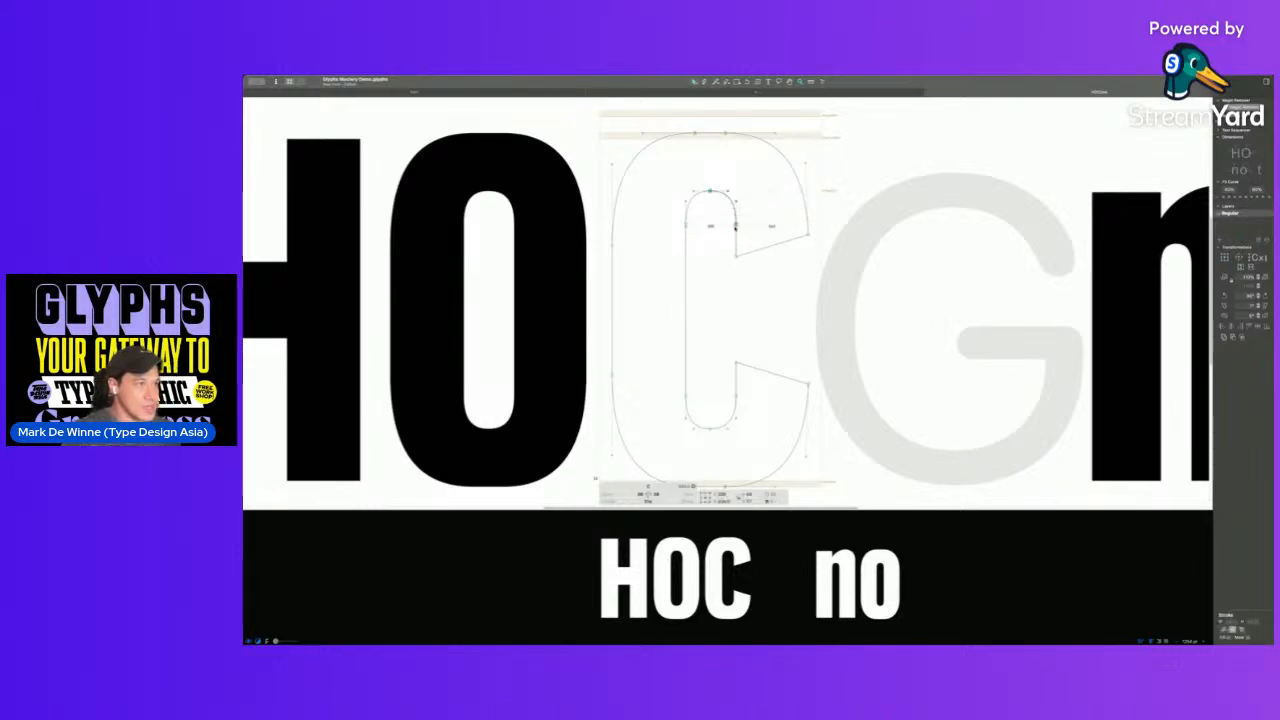
pyautogui.click(755, 171)
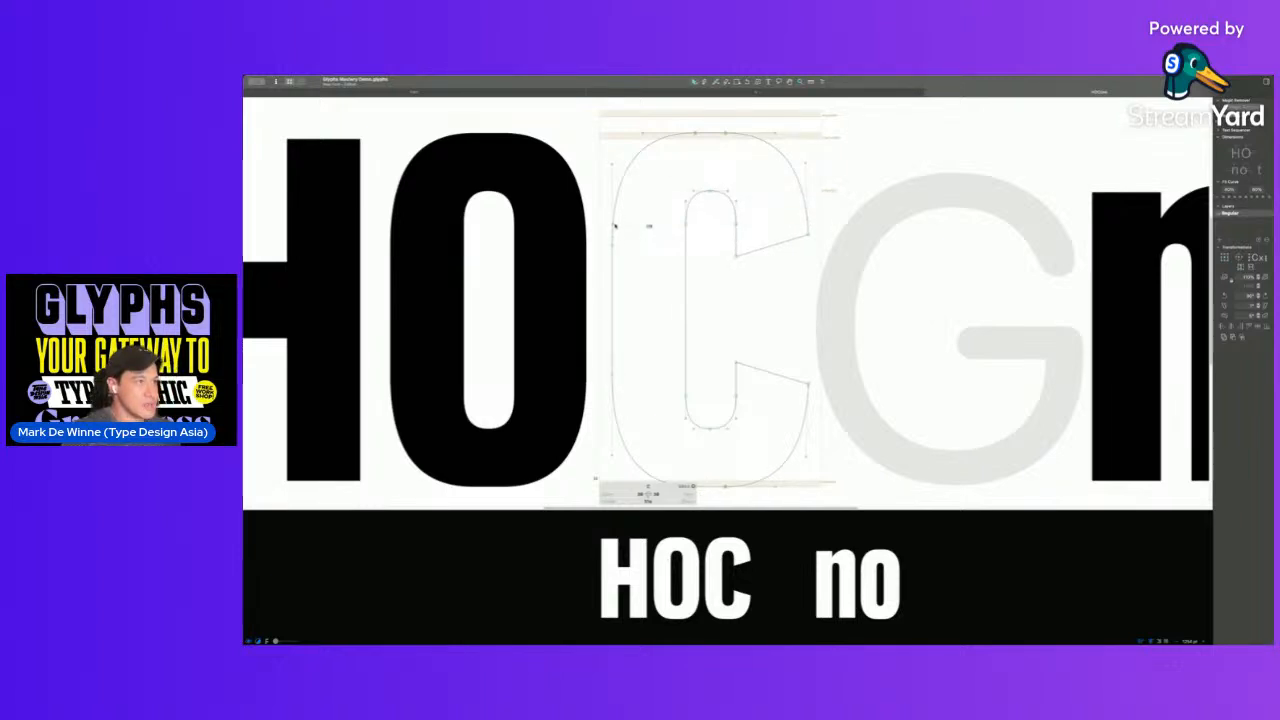
pyautogui.click(812, 234)
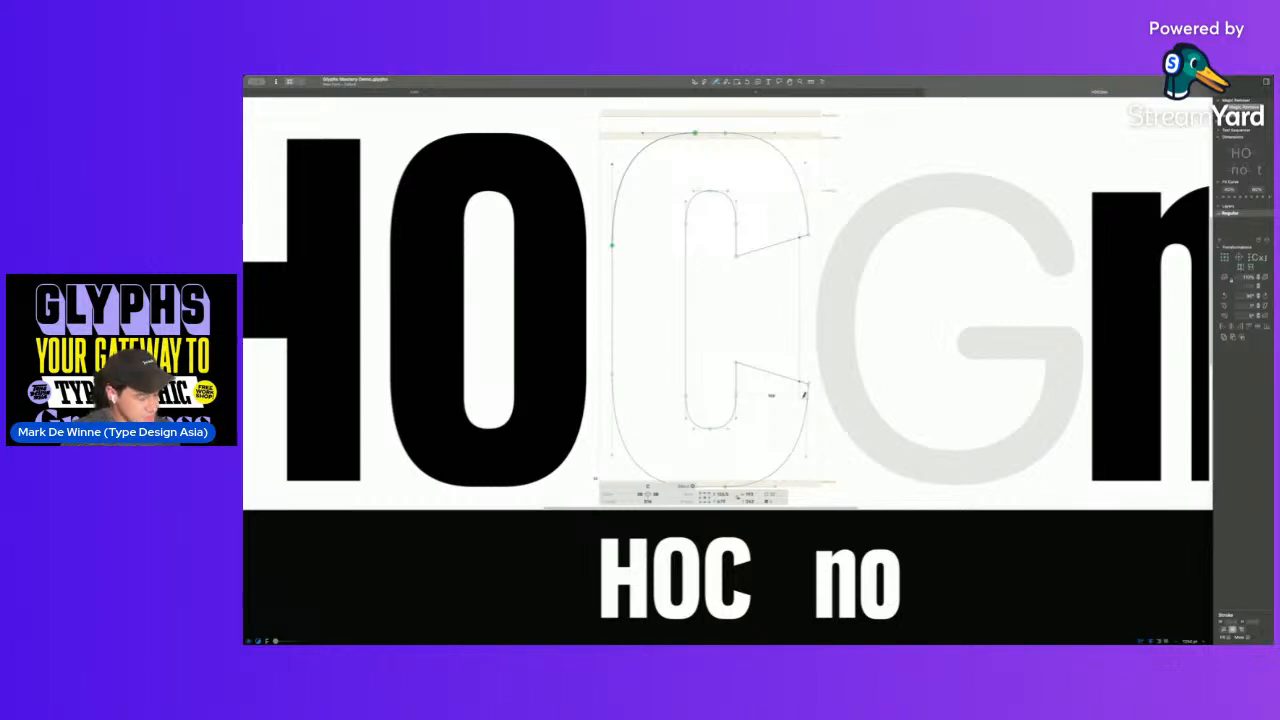
pyautogui.press('v')
pyautogui.click(800, 237)
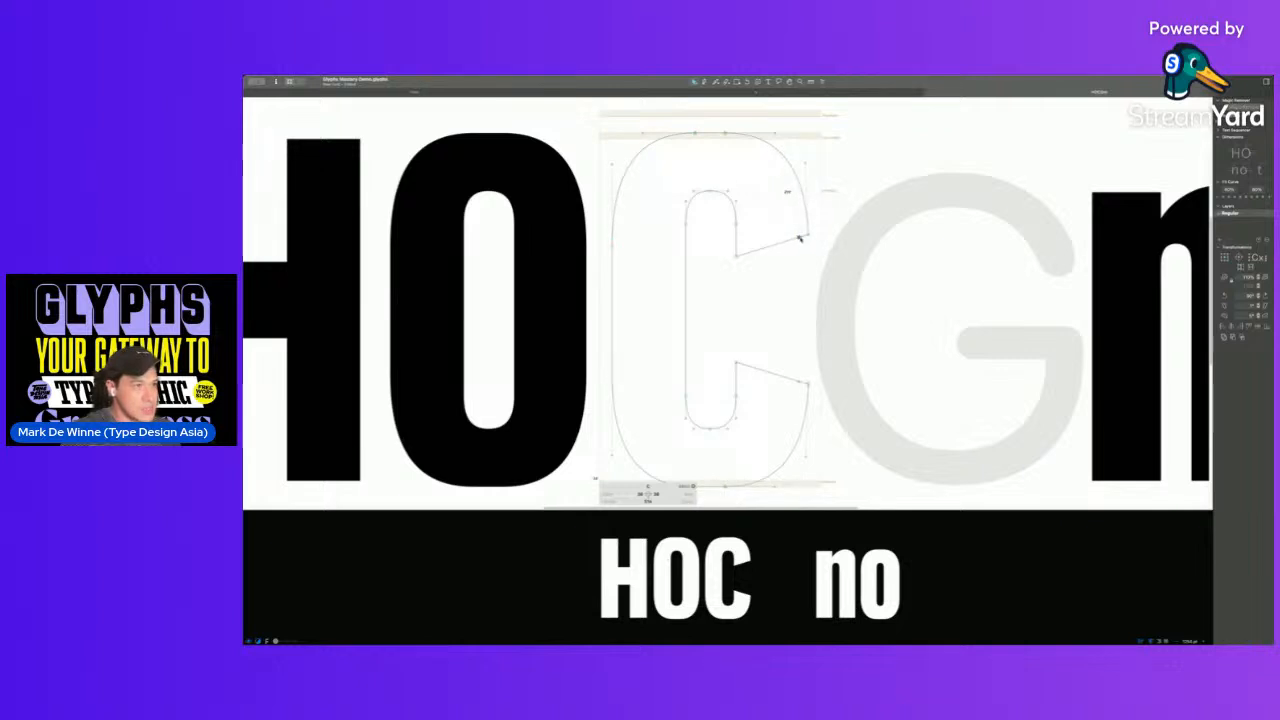
pyautogui.moveTo(800, 237); pyautogui.dragTo(808, 243)
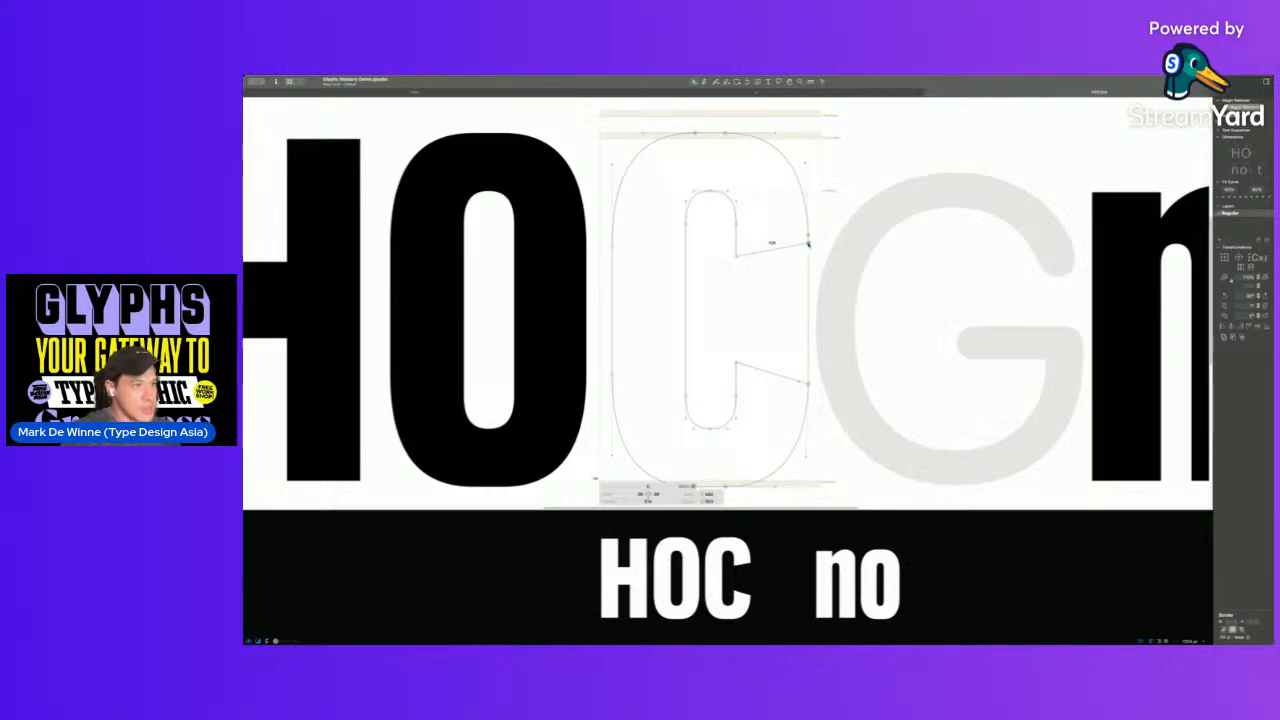
pyautogui.moveTo(797, 381); pyautogui.dragTo(808, 375)
# - Match the C's lower vertical terminal end to the upper one and straighten the outer curve's handles to vertical
pyautogui.click(808, 240)
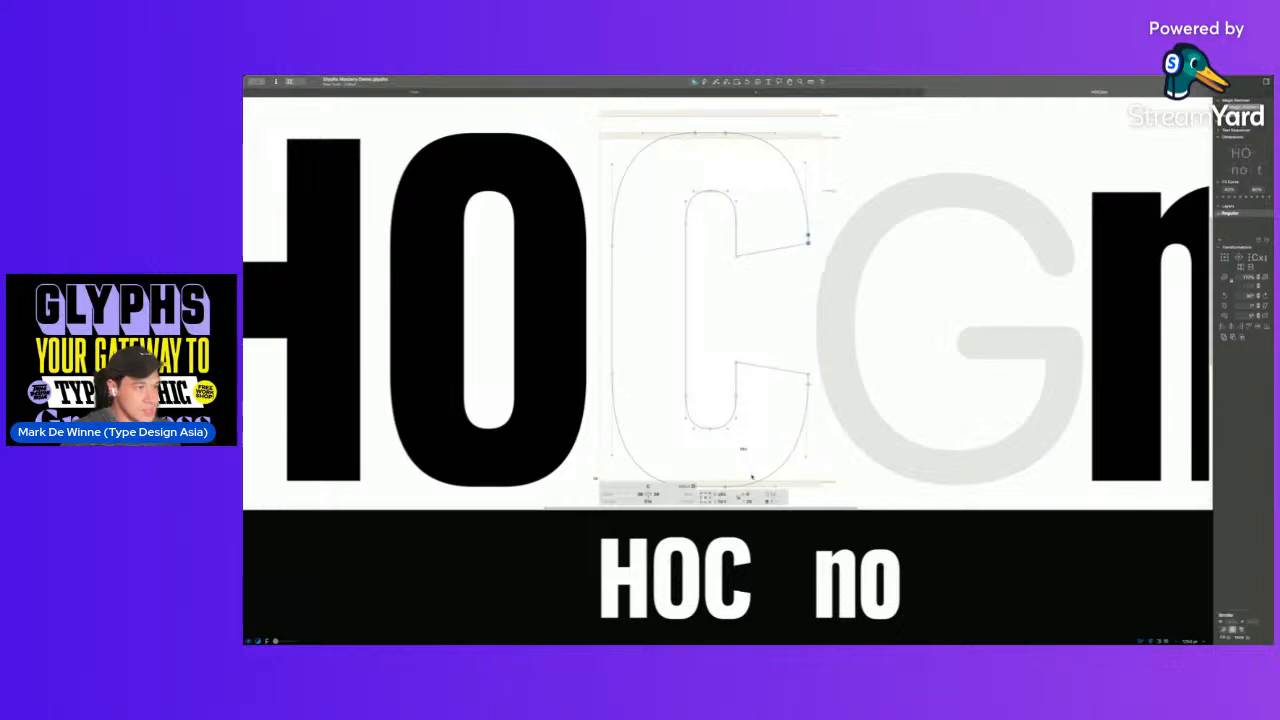
pyautogui.click(808, 376)
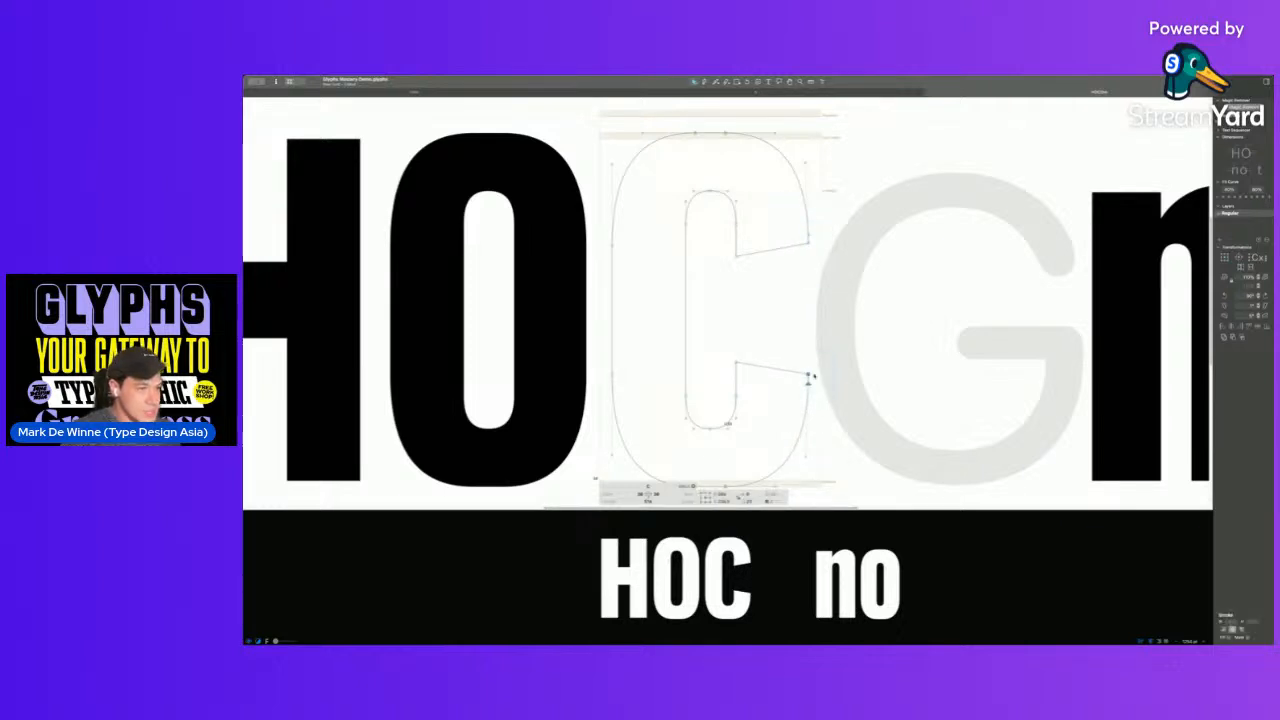
pyautogui.click(808, 405)
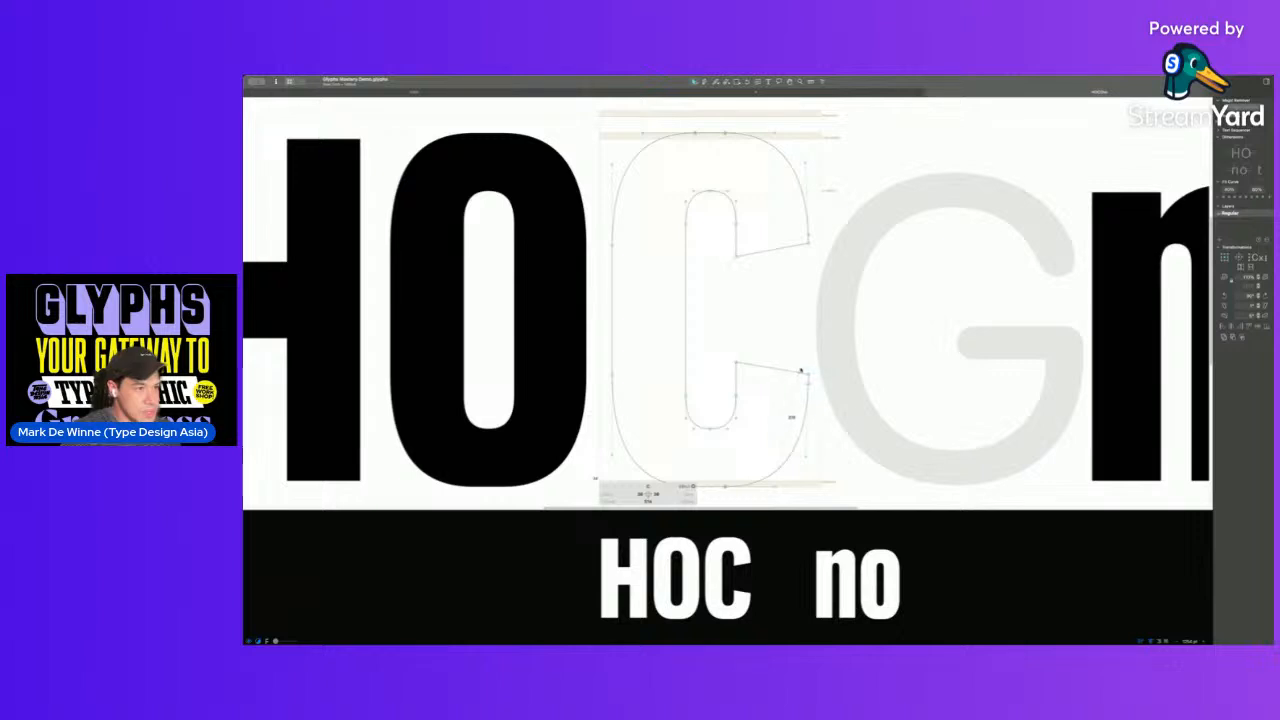
pyautogui.click(808, 376)
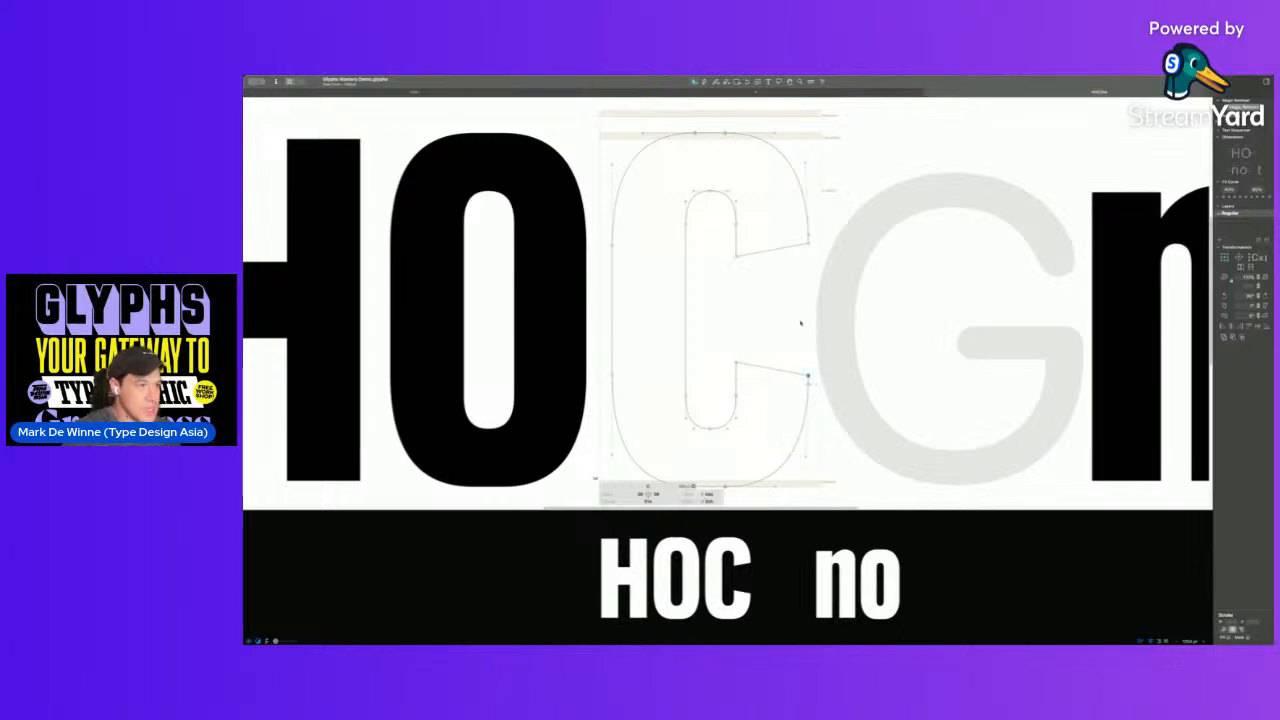
pyautogui.click(759, 499)
pyautogui.click(808, 378)
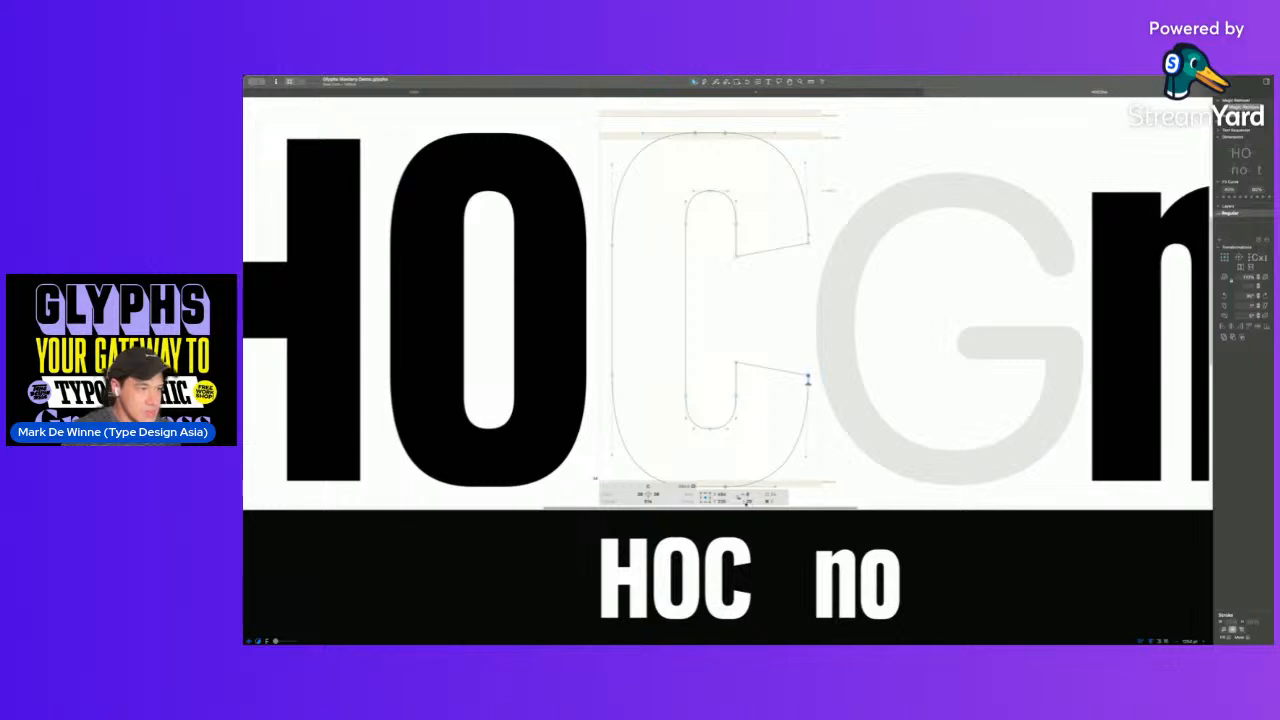
pyautogui.click(838, 290)
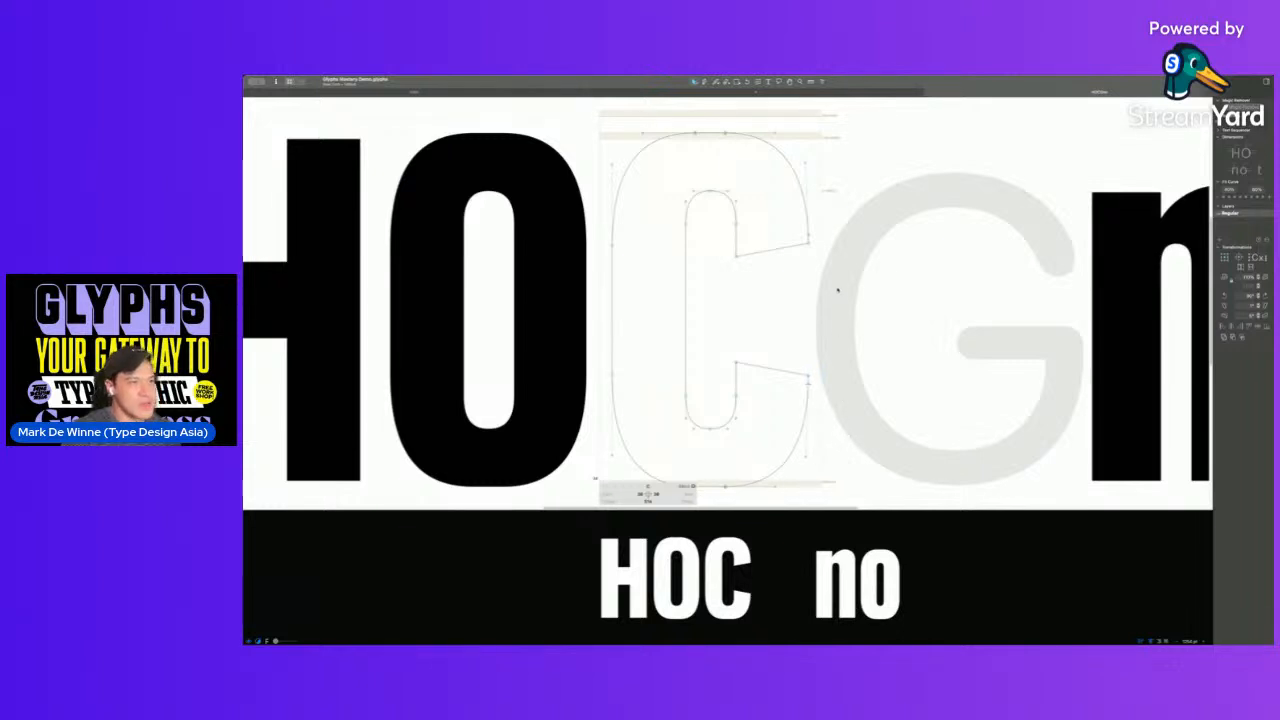
pyautogui.click(800, 232)
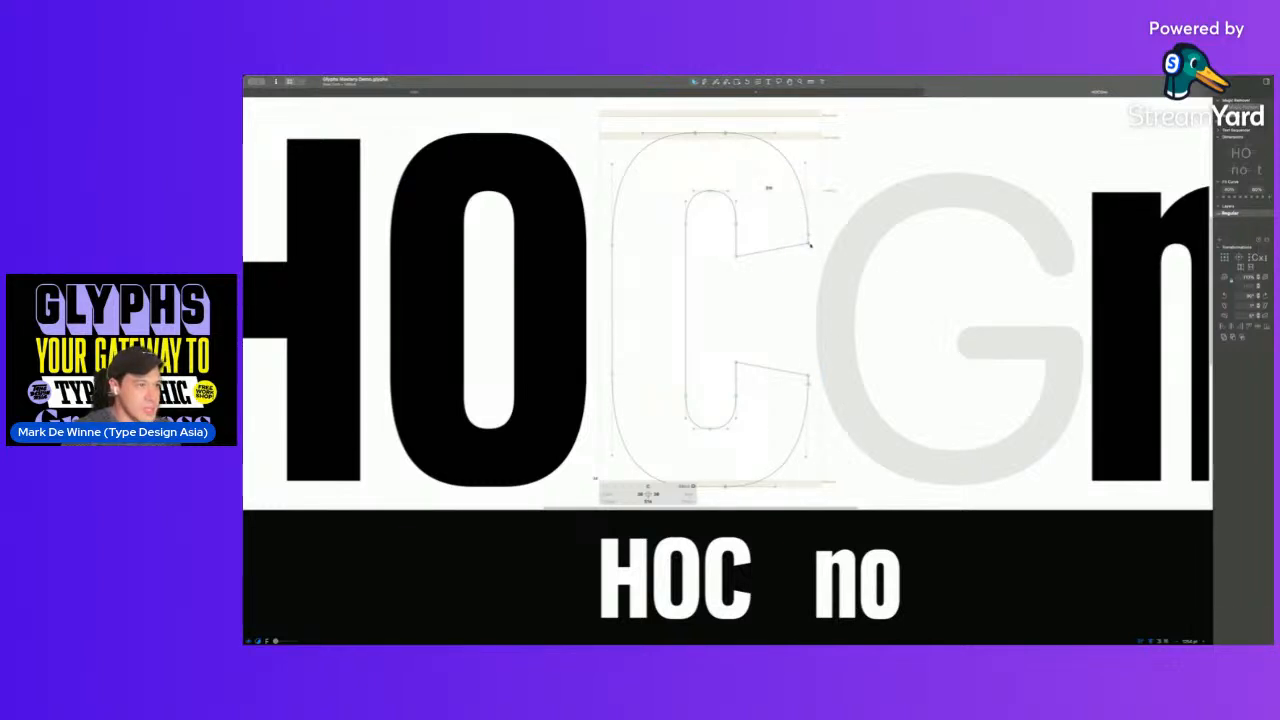
pyautogui.click(808, 237)
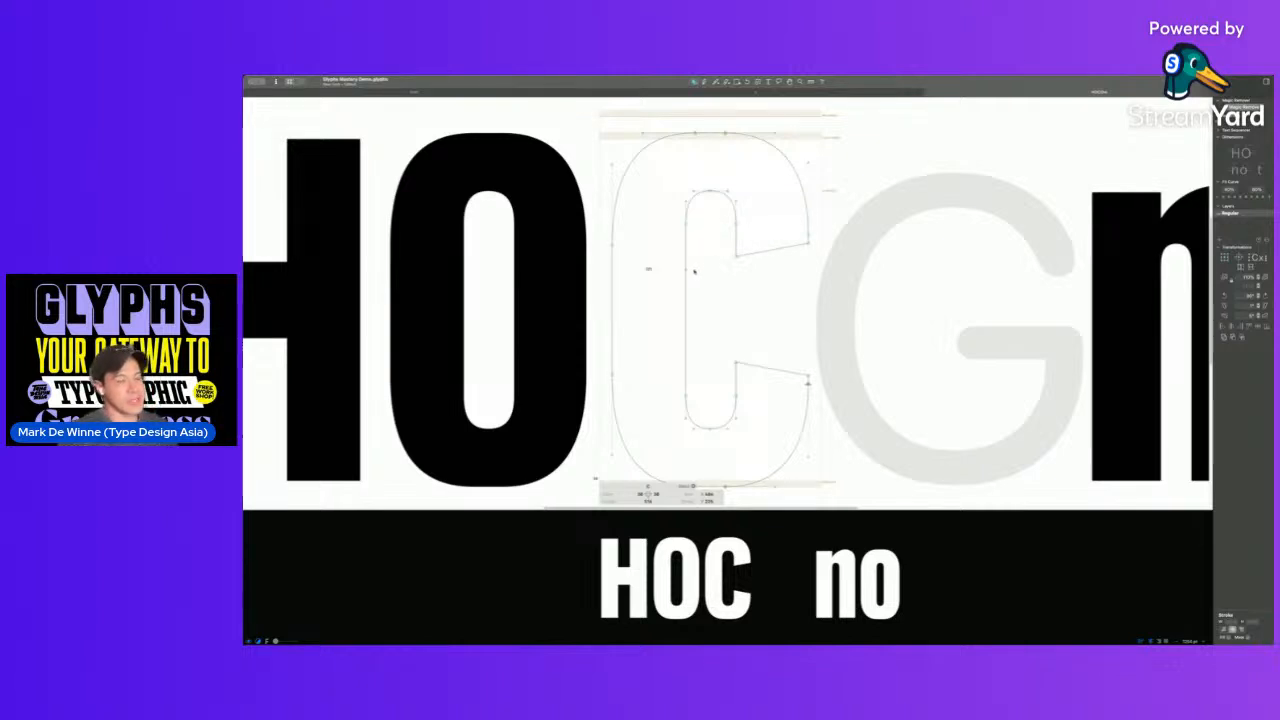
# - Select the outer end nodes of both C terminals and nudge them inward by one large increment
pyautogui.press('space')
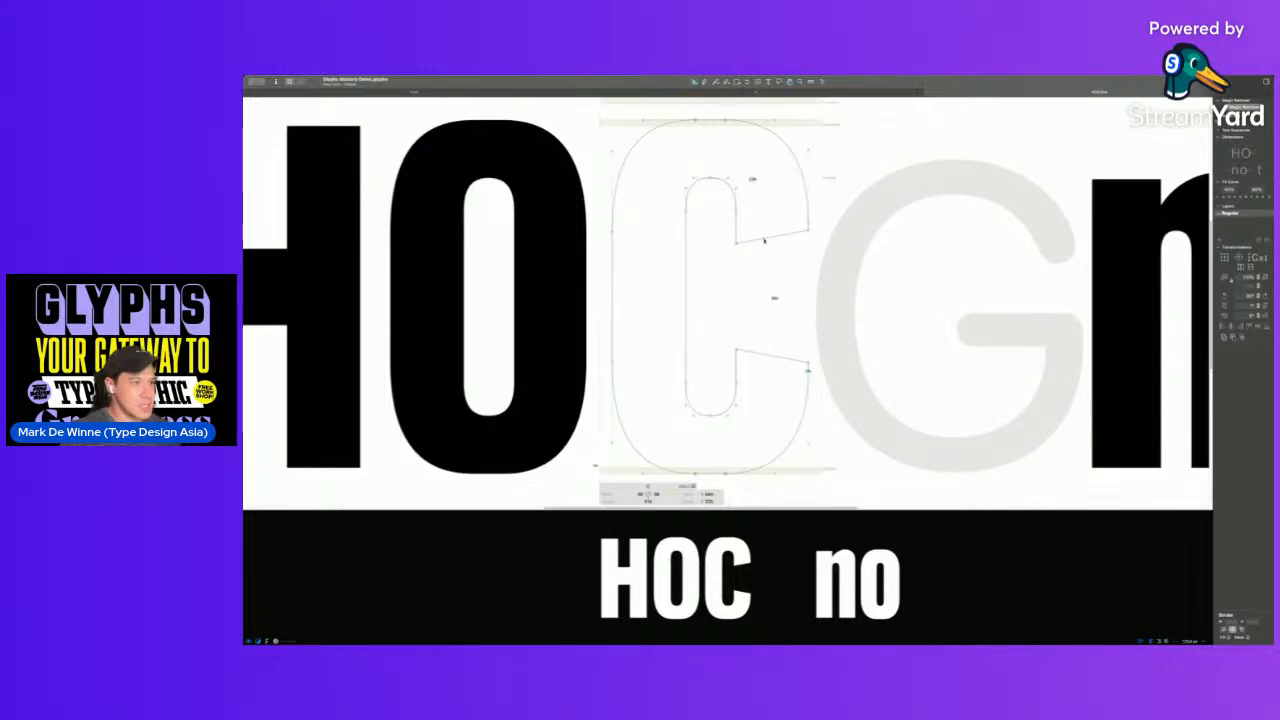
pyautogui.moveTo(778, 200); pyautogui.dragTo(857, 383)
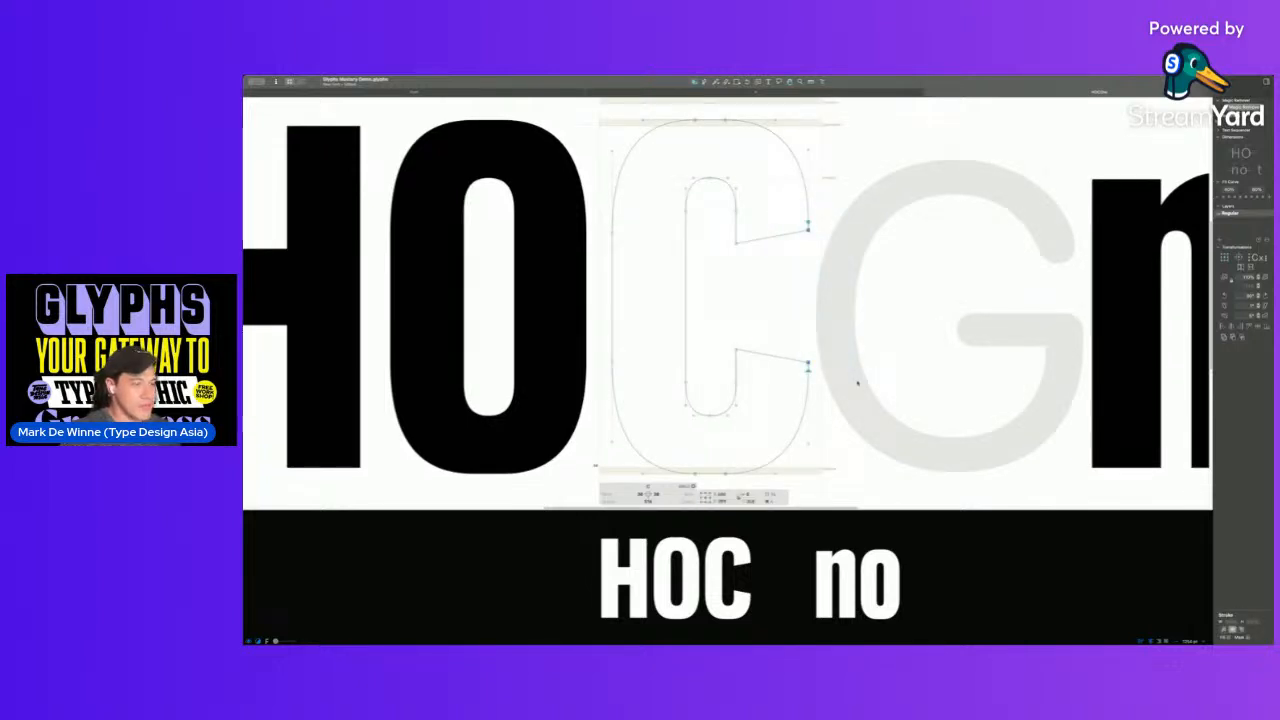
pyautogui.hotkey('shift', 'Left')
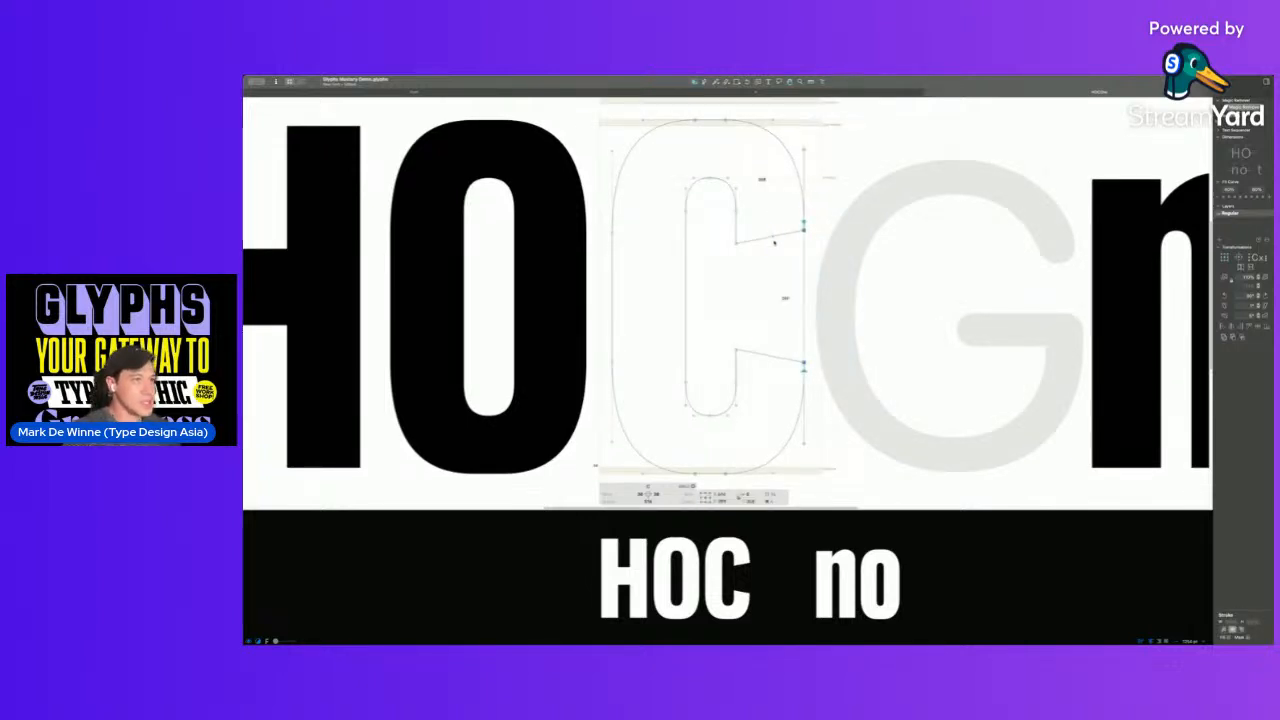
# - Compare the C's width before and after the terminal nudge by undoing and redoing it beside the other letters
pyautogui.scroll(-3, 772, 234)
pyautogui.press('space')
pyautogui.scroll(-1, 766, 328)
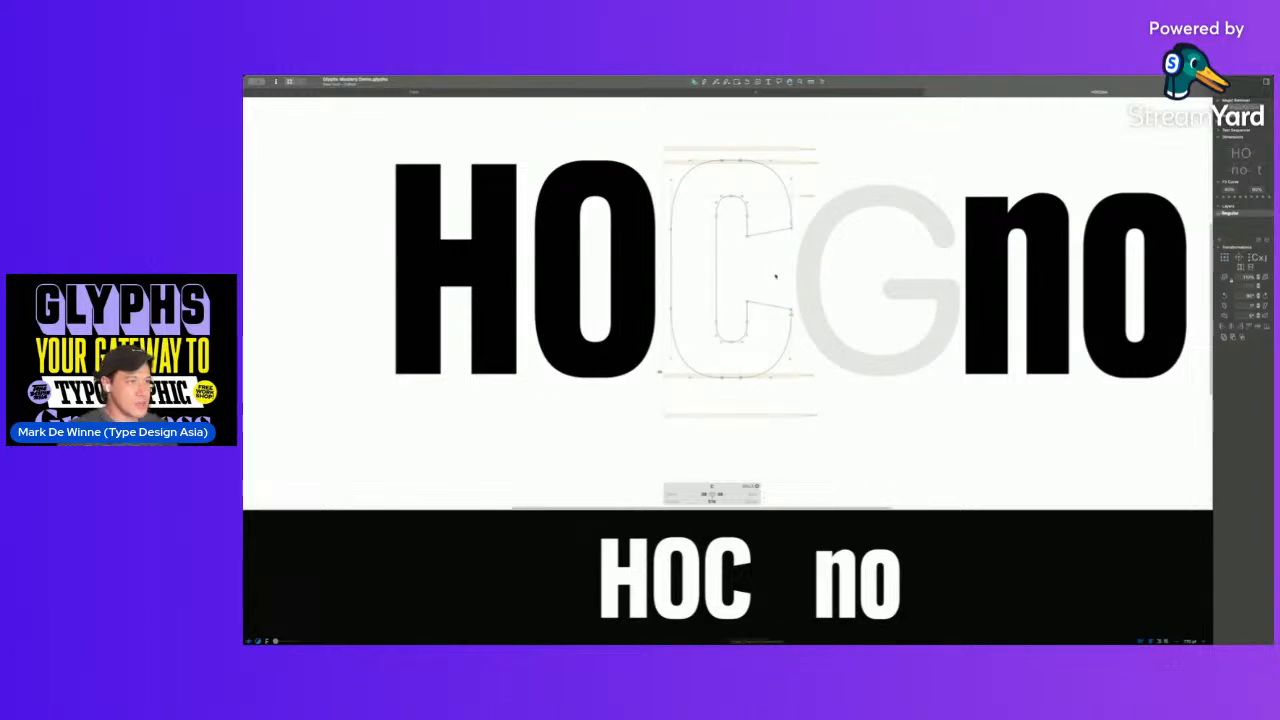
pyautogui.press('super+shift+z')
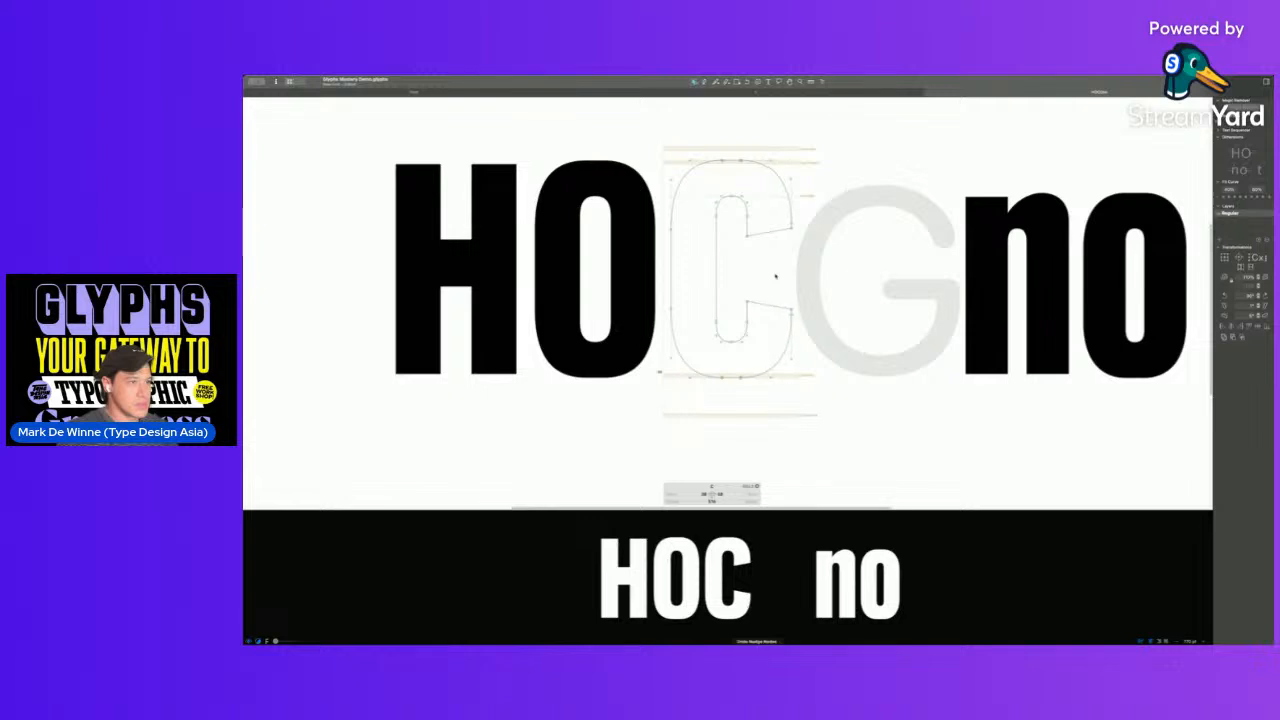
pyautogui.press('space')
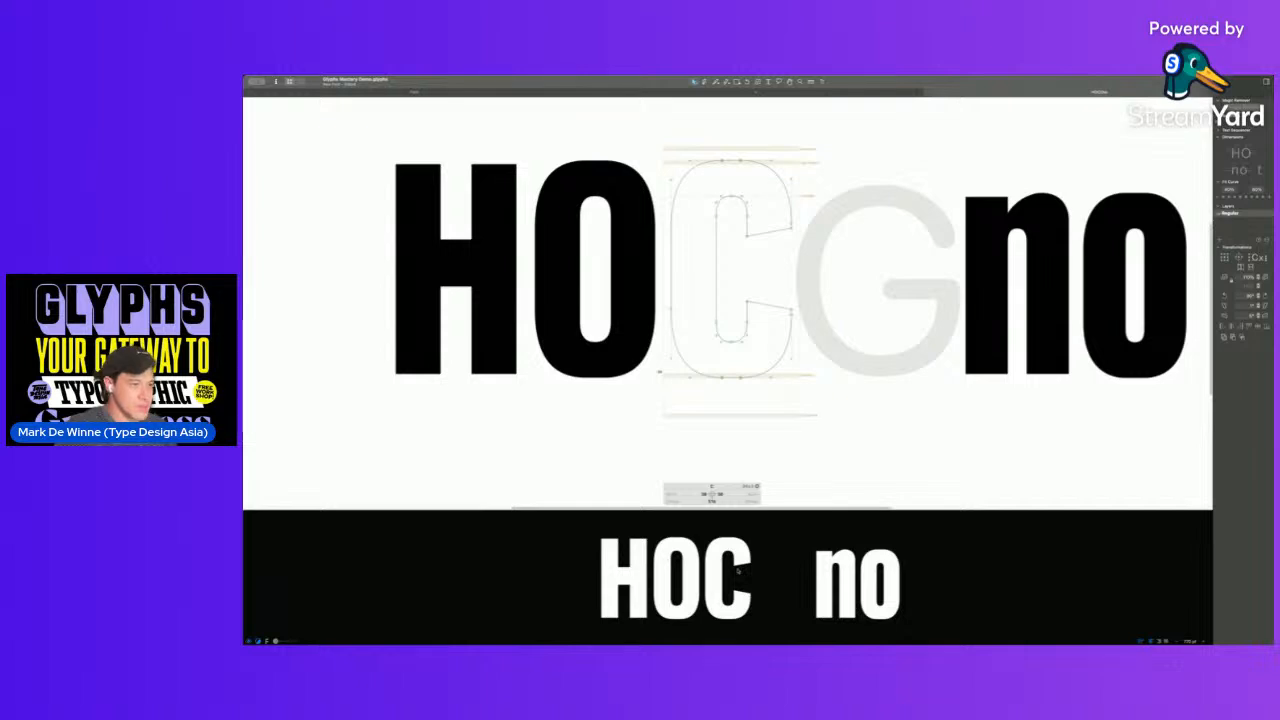
pyautogui.press('space')
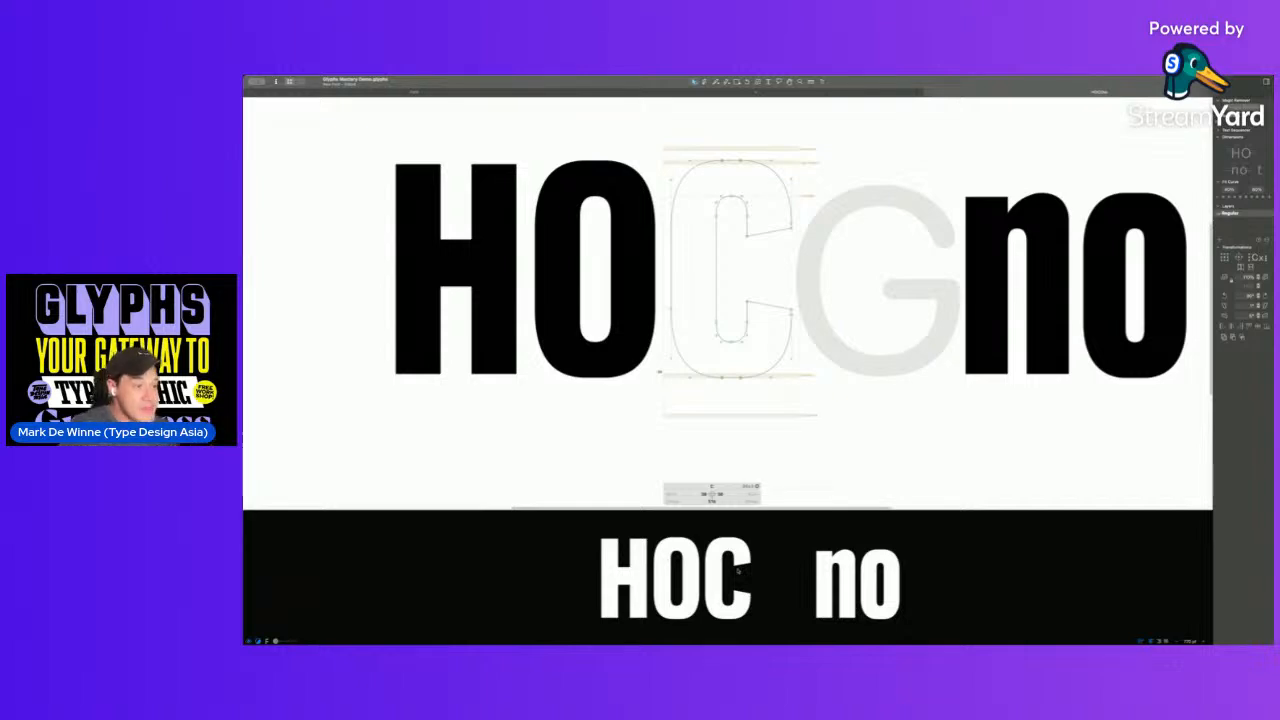
pyautogui.press('space')
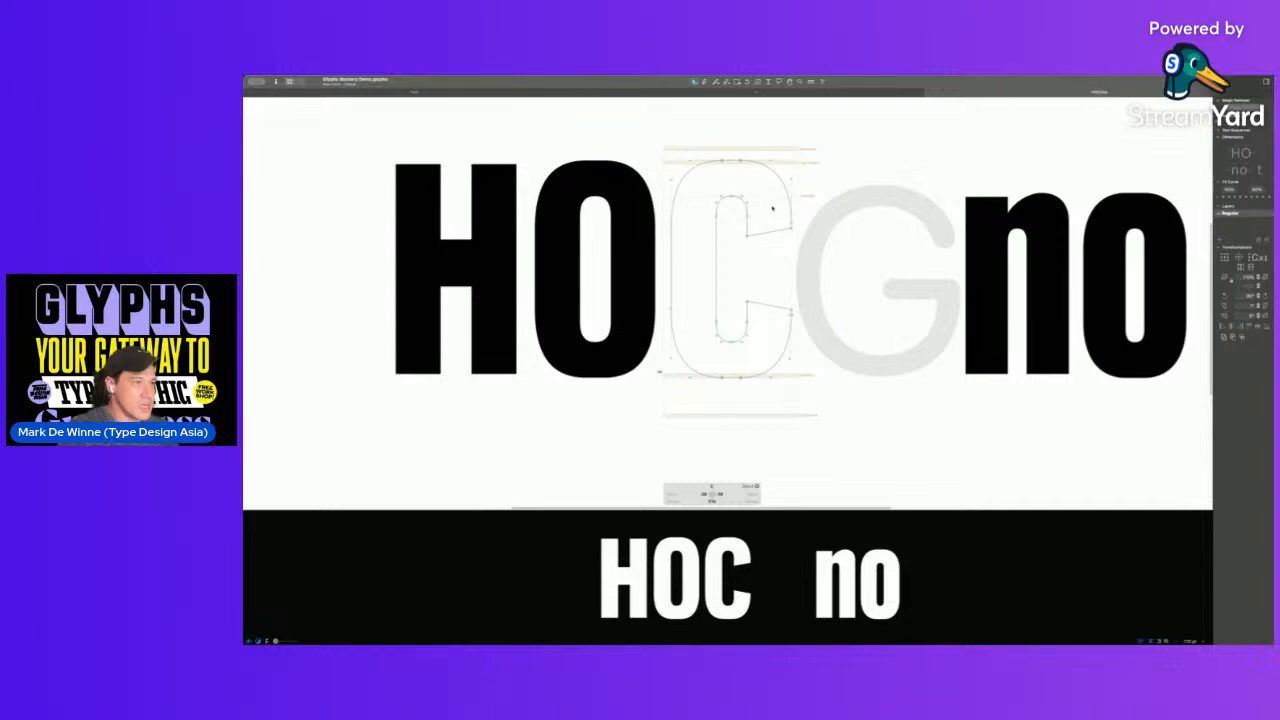
pyautogui.press('space')
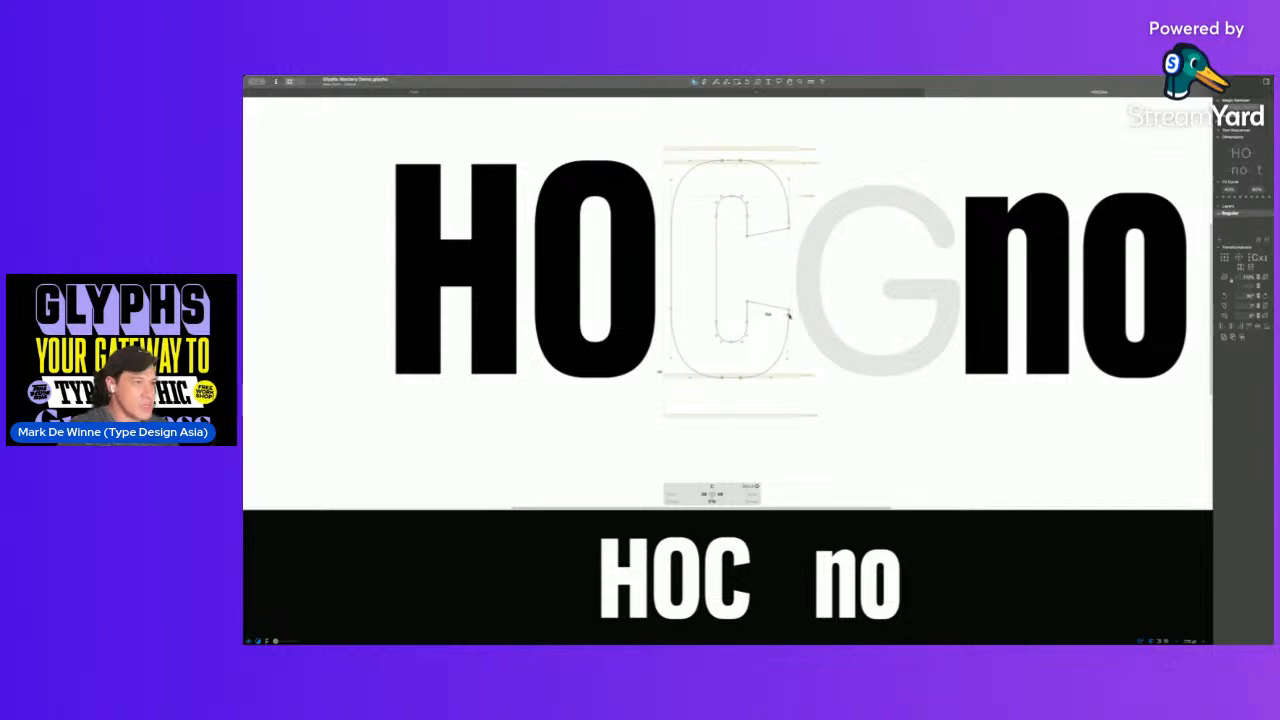
pyautogui.click(788, 315)
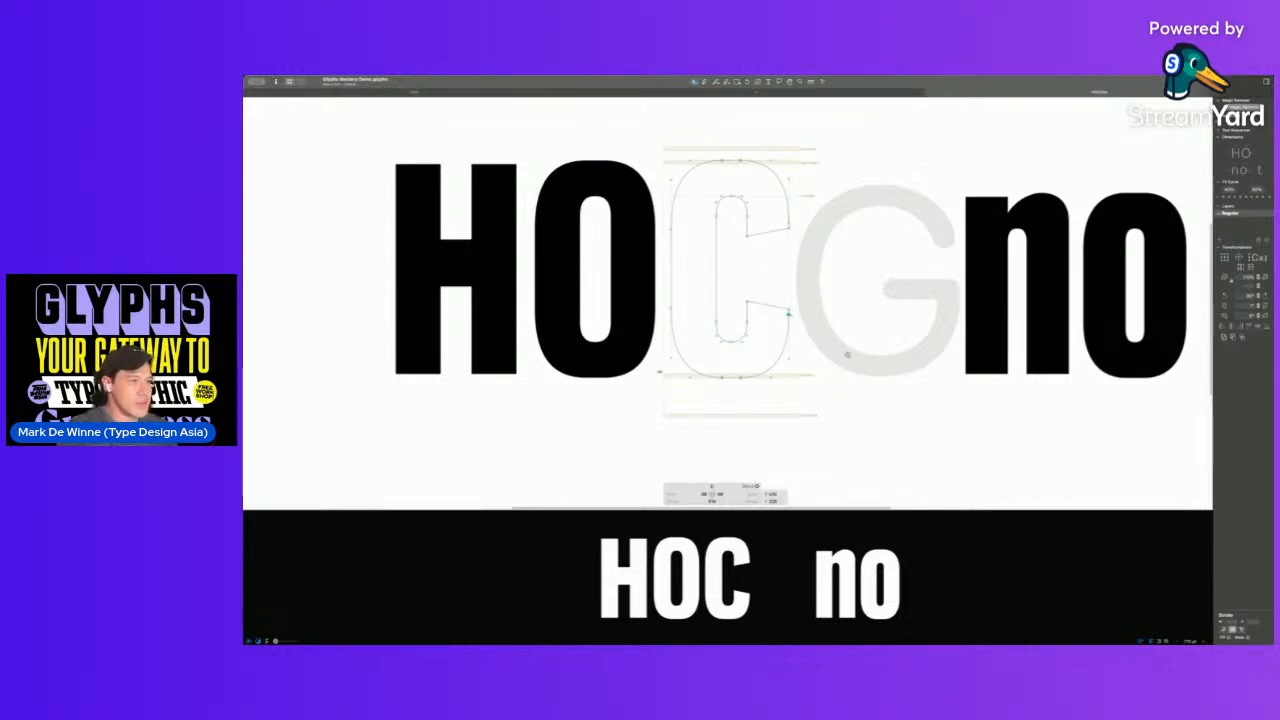
pyautogui.press('space')
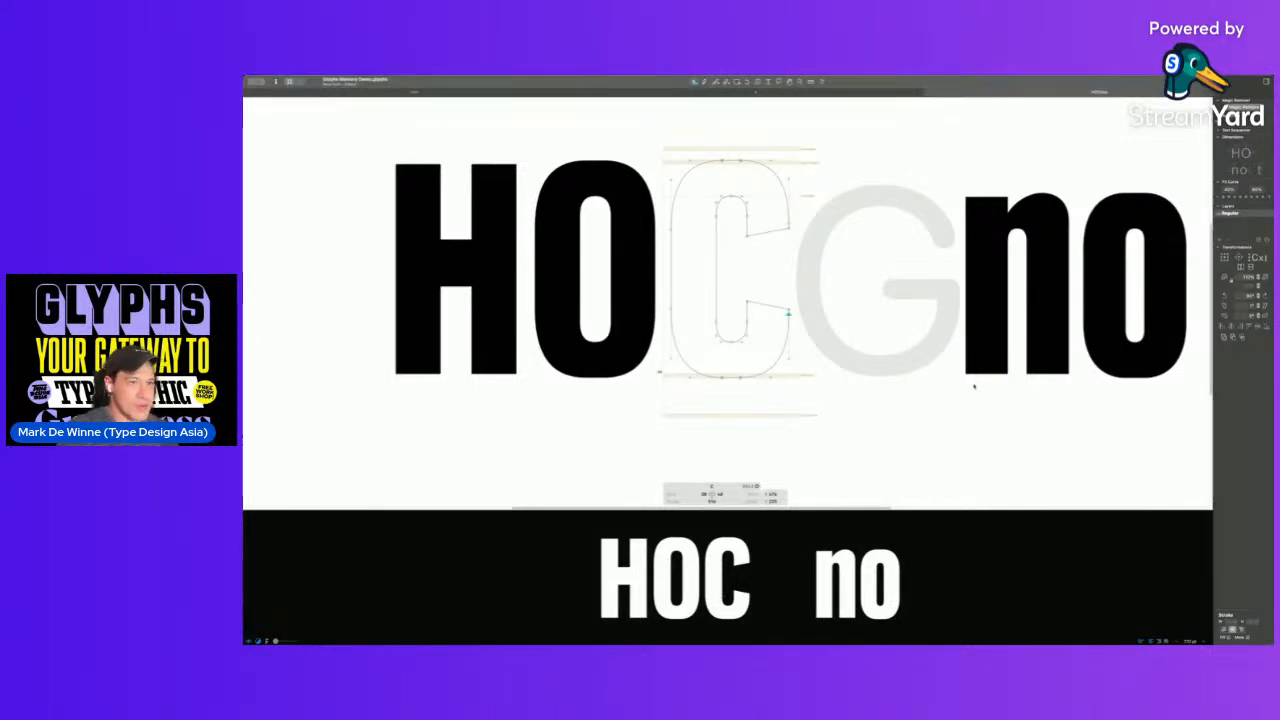
pyautogui.click(814, 289)
pyautogui.press('space')
pyautogui.moveTo(814, 289); pyautogui.dragTo(792, 290)
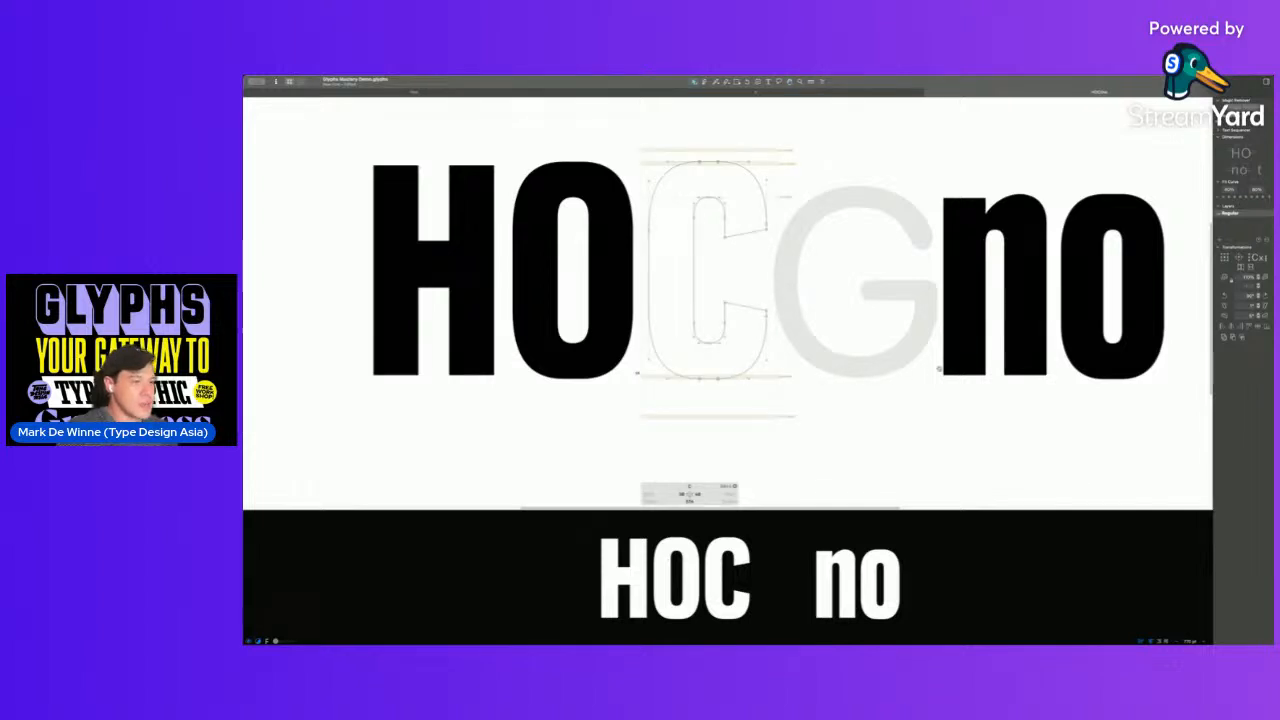
pyautogui.press('super+Tab')
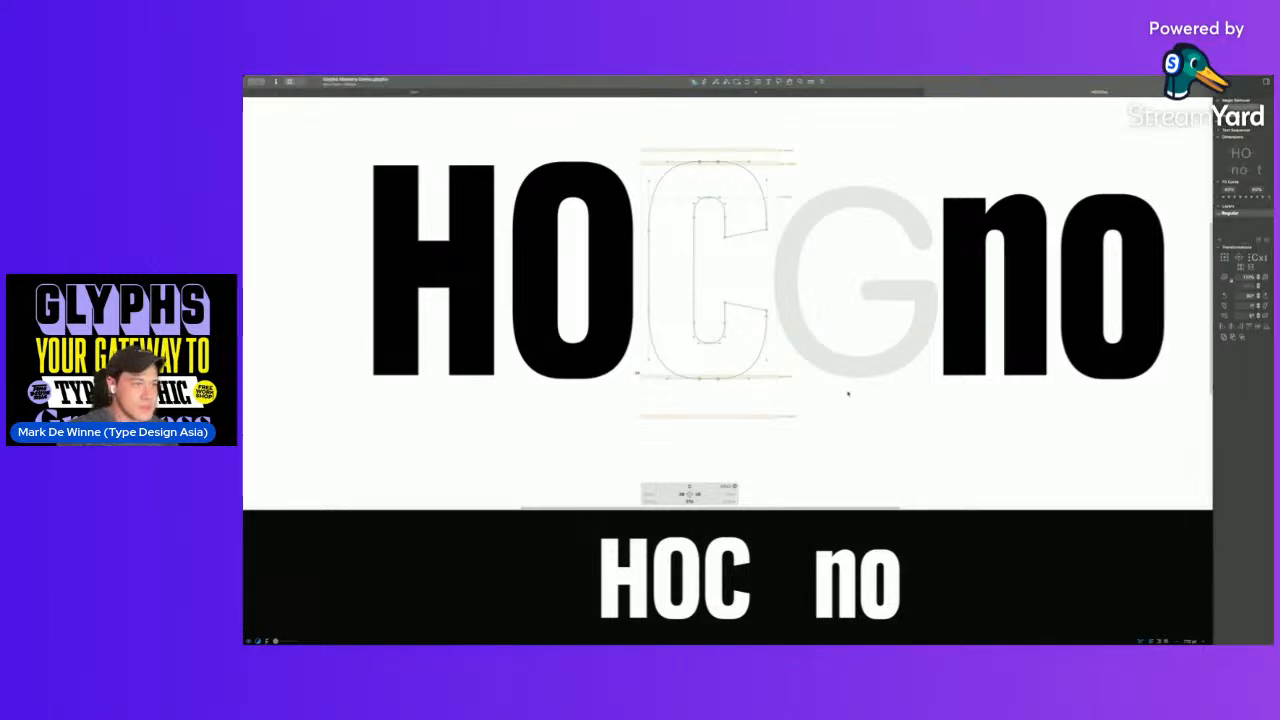
# - Copy the C's complete outlines and paste them into the empty G as its base shape
pyautogui.hscroll(3, 727, 303)
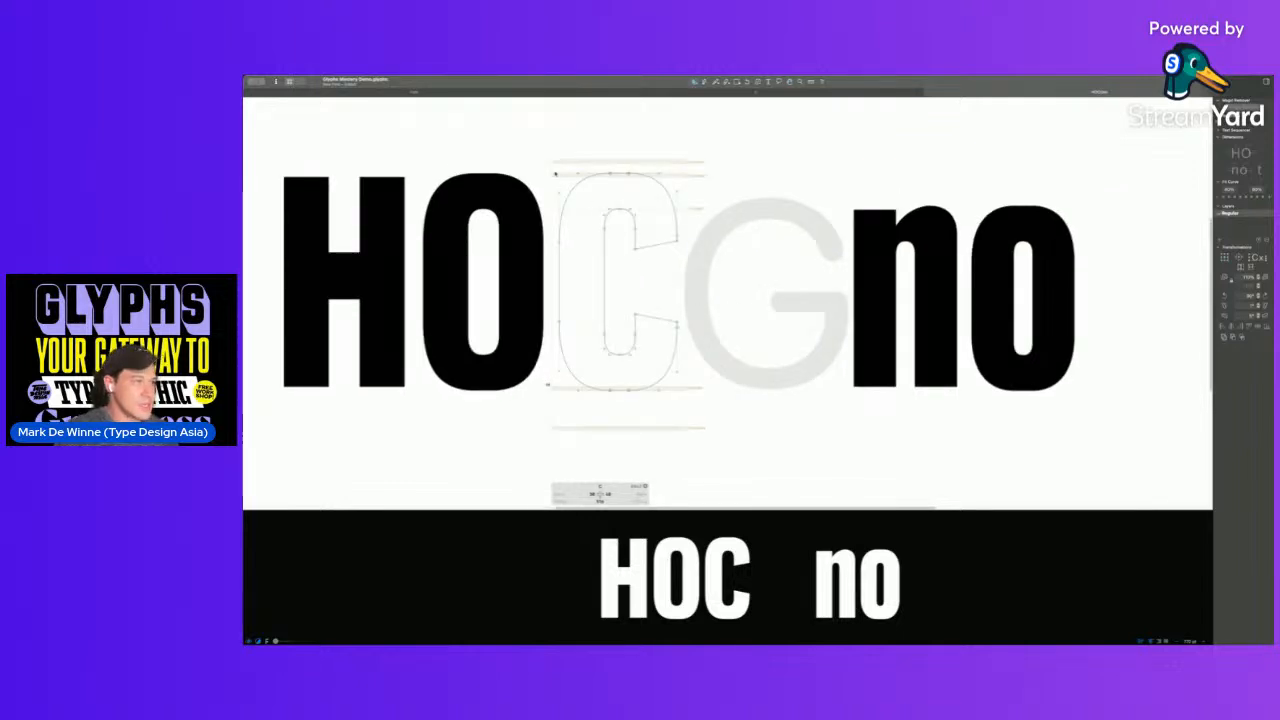
pyautogui.moveTo(535, 160); pyautogui.dragTo(722, 403)
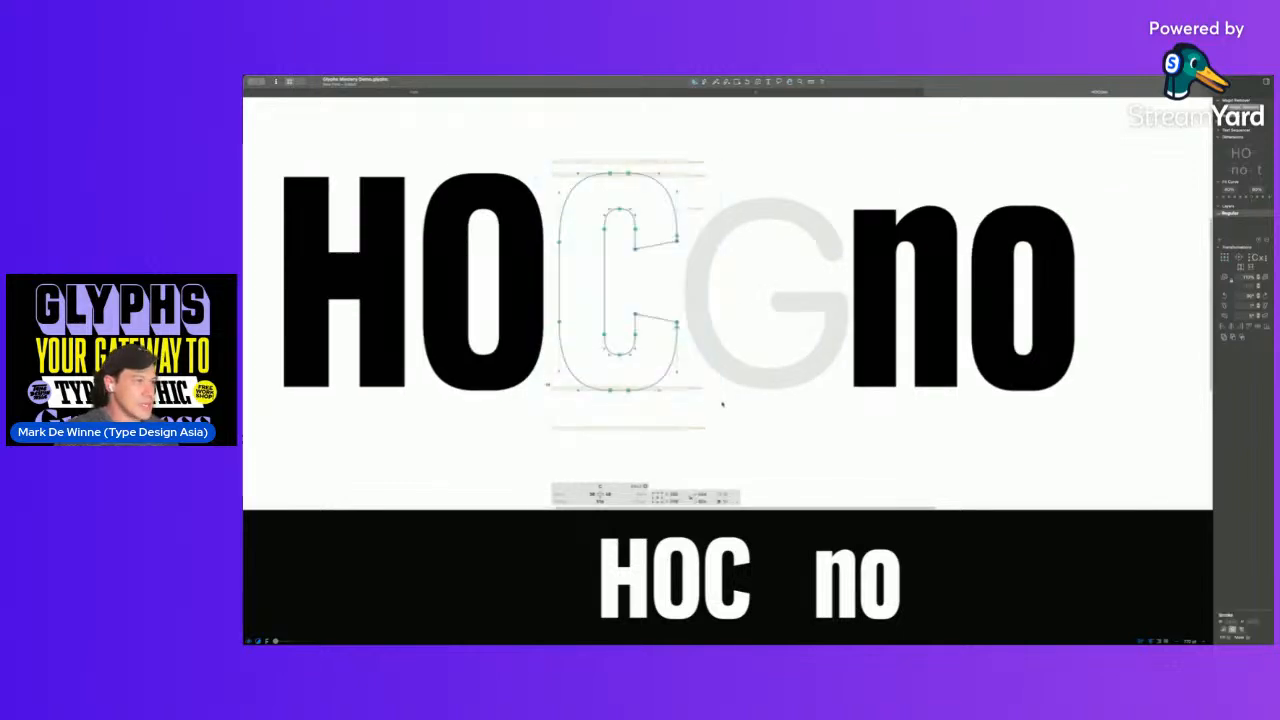
pyautogui.doubleClick(753, 317)
pyautogui.hotkey('ctrl', 'v')
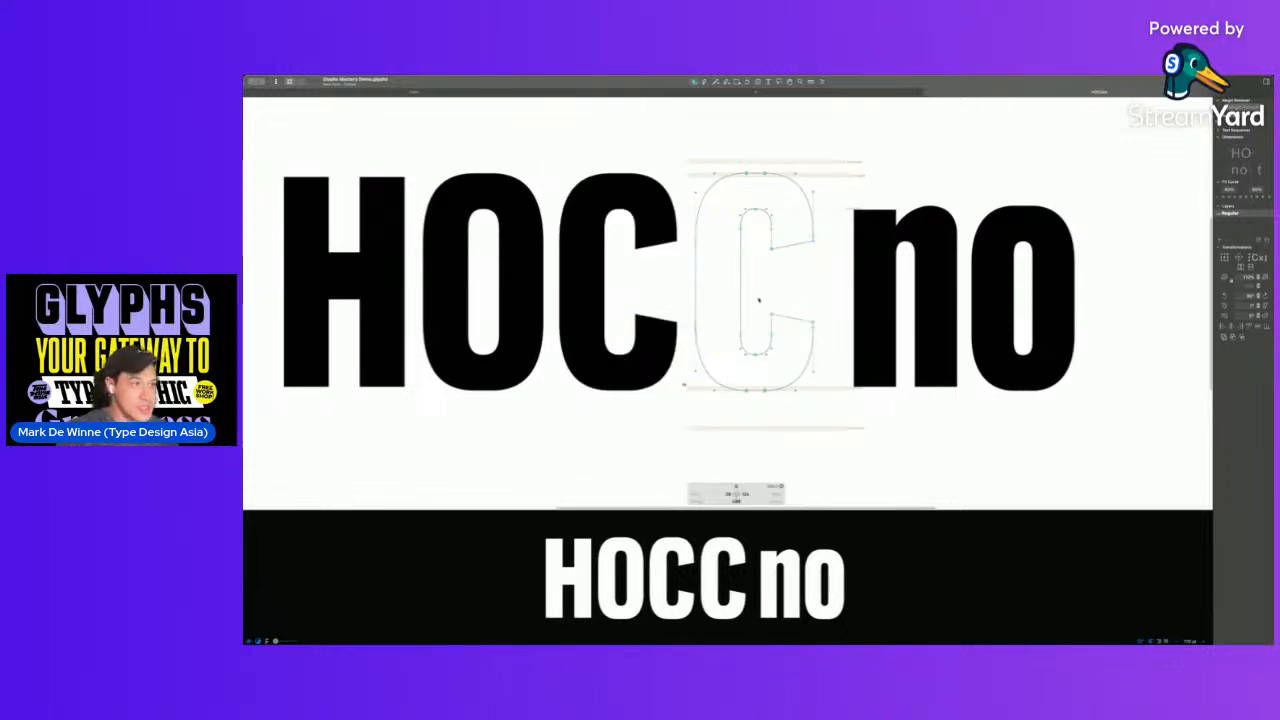
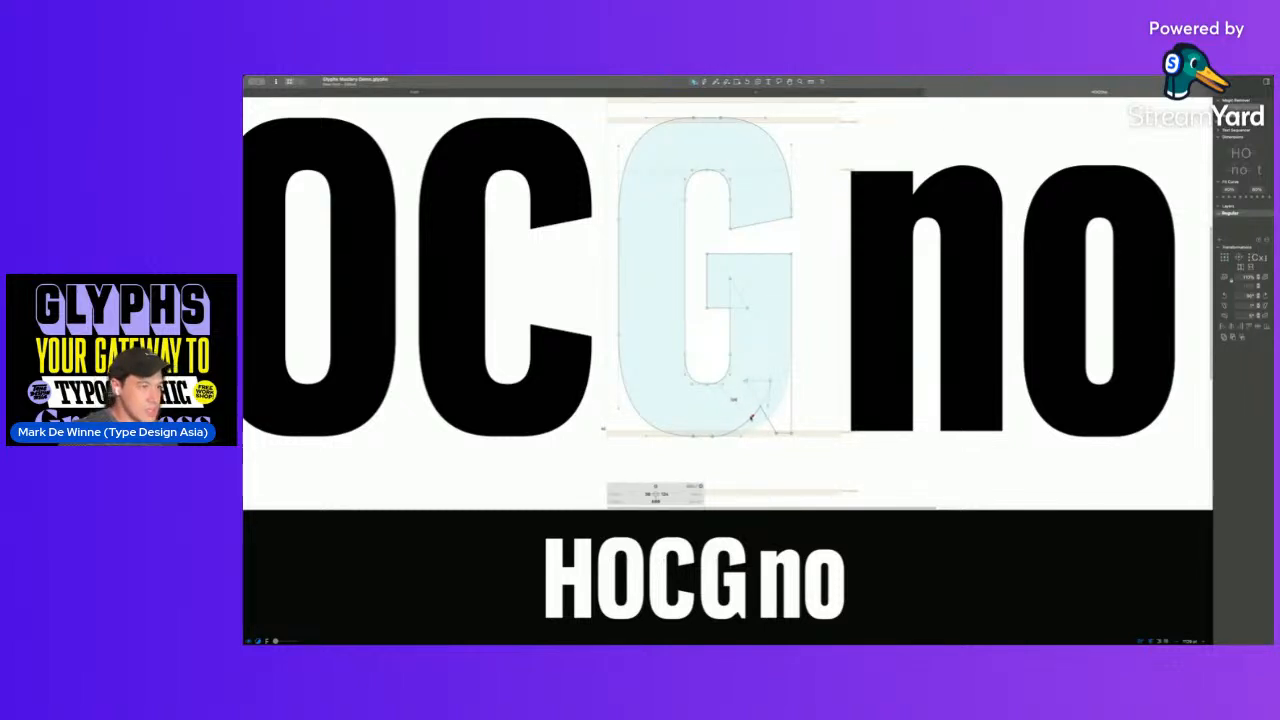
# - Move the inner baseline node of the G's spur slightly left, in line with the corner above it
pyautogui.press('space')
pyautogui.moveTo(777, 433); pyautogui.dragTo(770, 434)
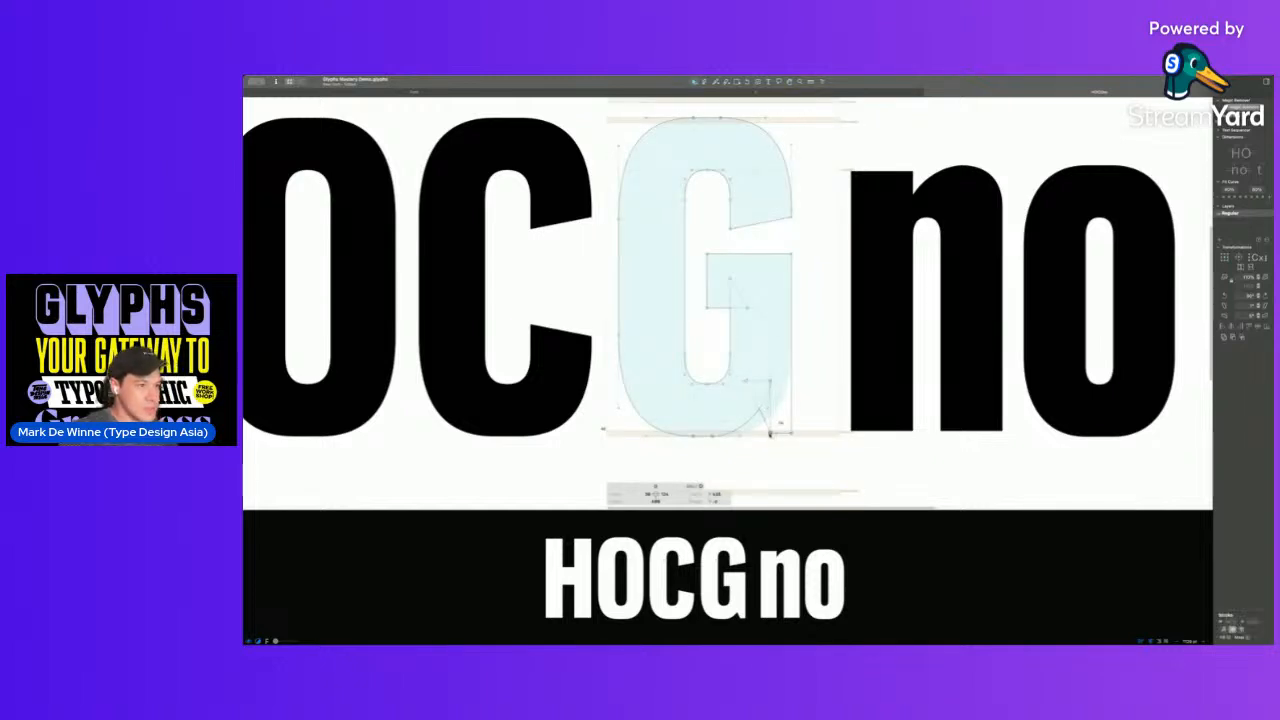
# - Examine the spurred G at a reduced size in filled preview beside the H, O, C, n and o
pyautogui.scroll(-2, 768, 434)
pyautogui.scroll(1, 790, 439)
pyautogui.press('space')
pyautogui.scroll(-5, 808, 441)
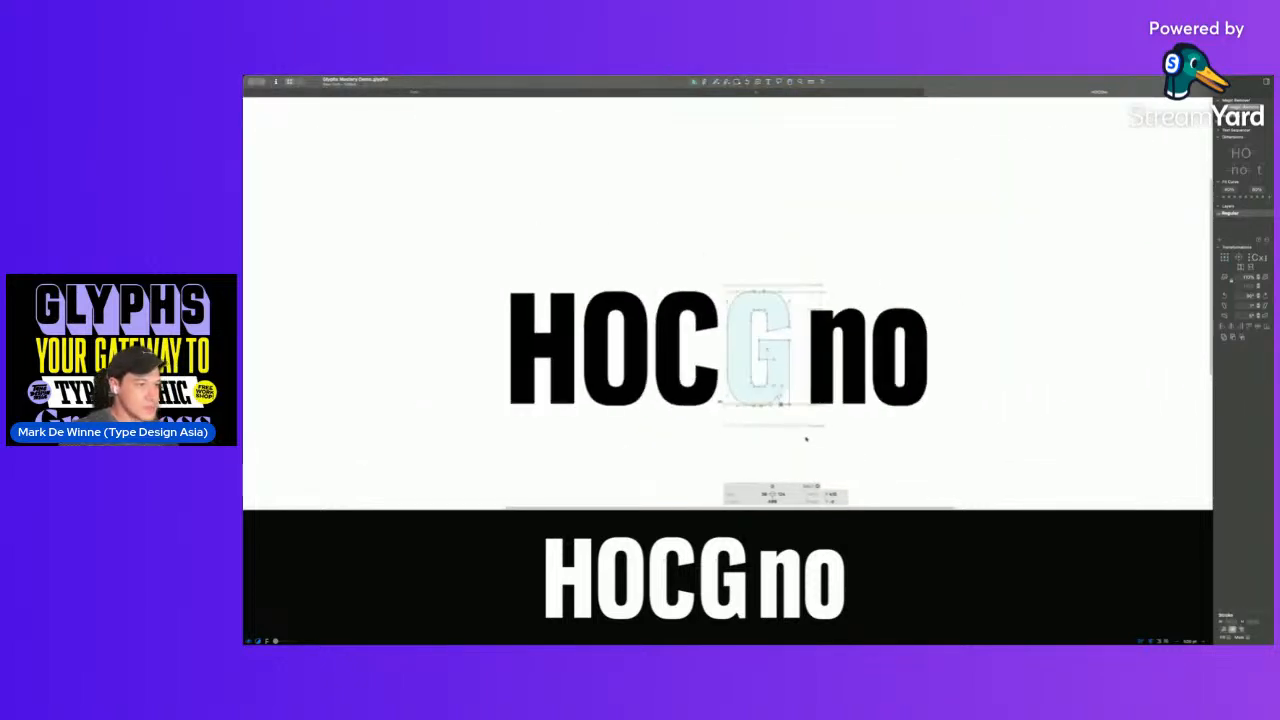
pyautogui.scroll(-3, 806, 438)
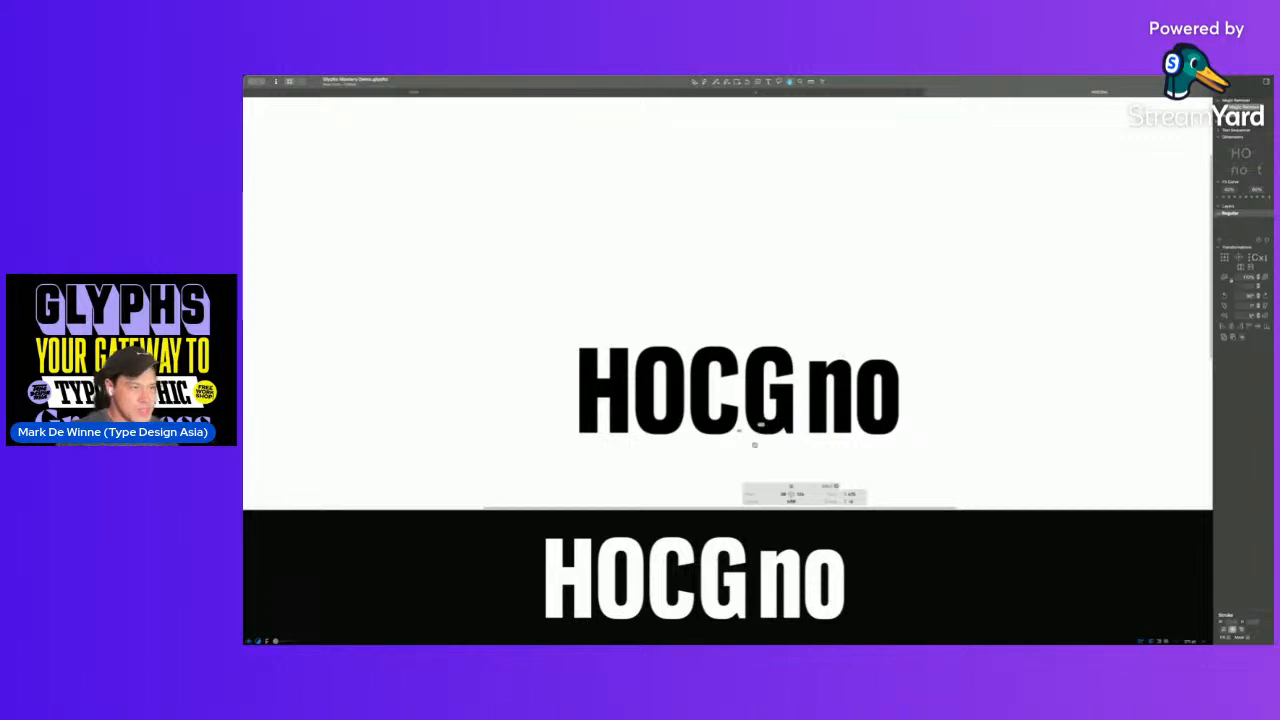
pyautogui.press('space')
pyautogui.press('space')
pyautogui.press('space')
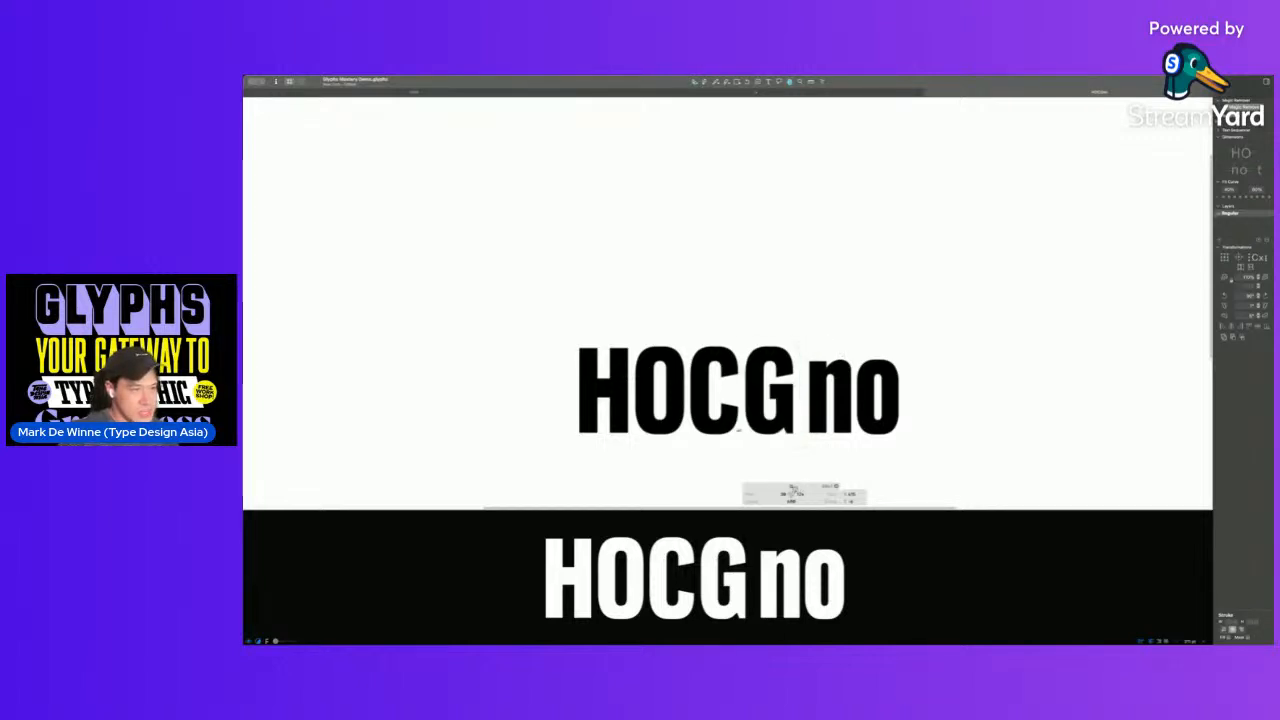
# - Clear the outlines from the G's background layer and return to its foreground
pyautogui.press('super+b')
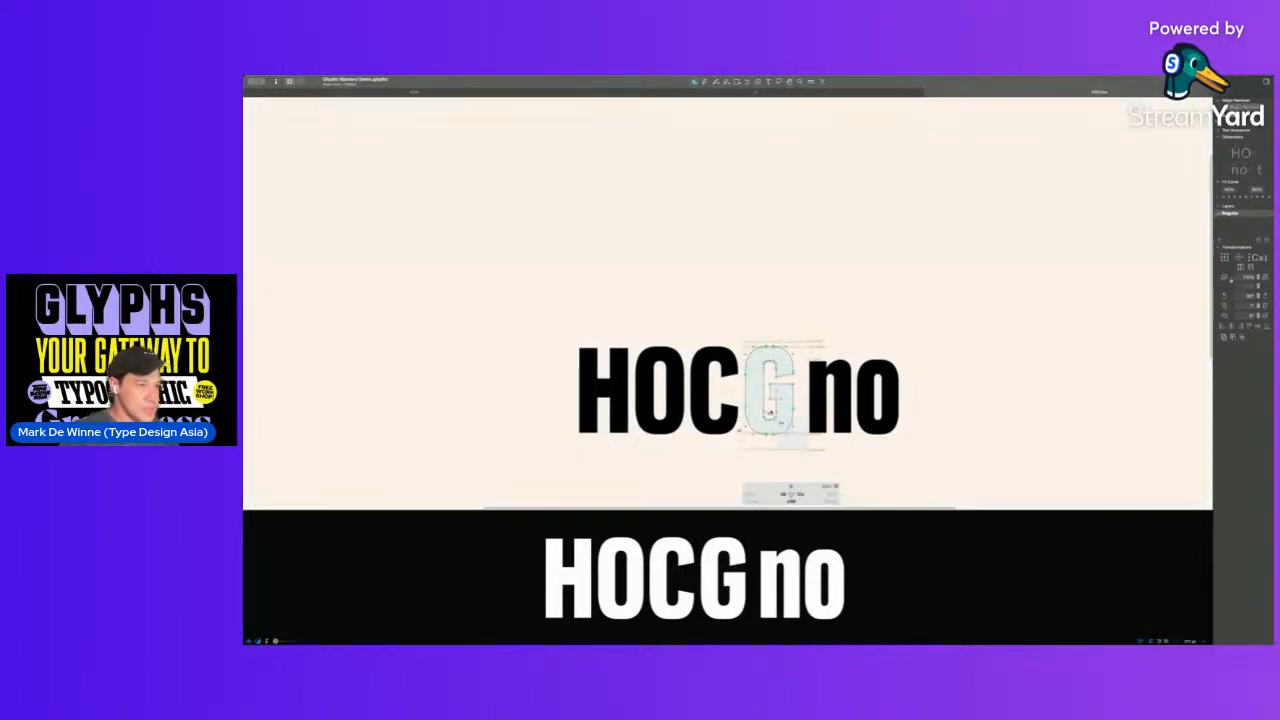
pyautogui.press('BackSpace')
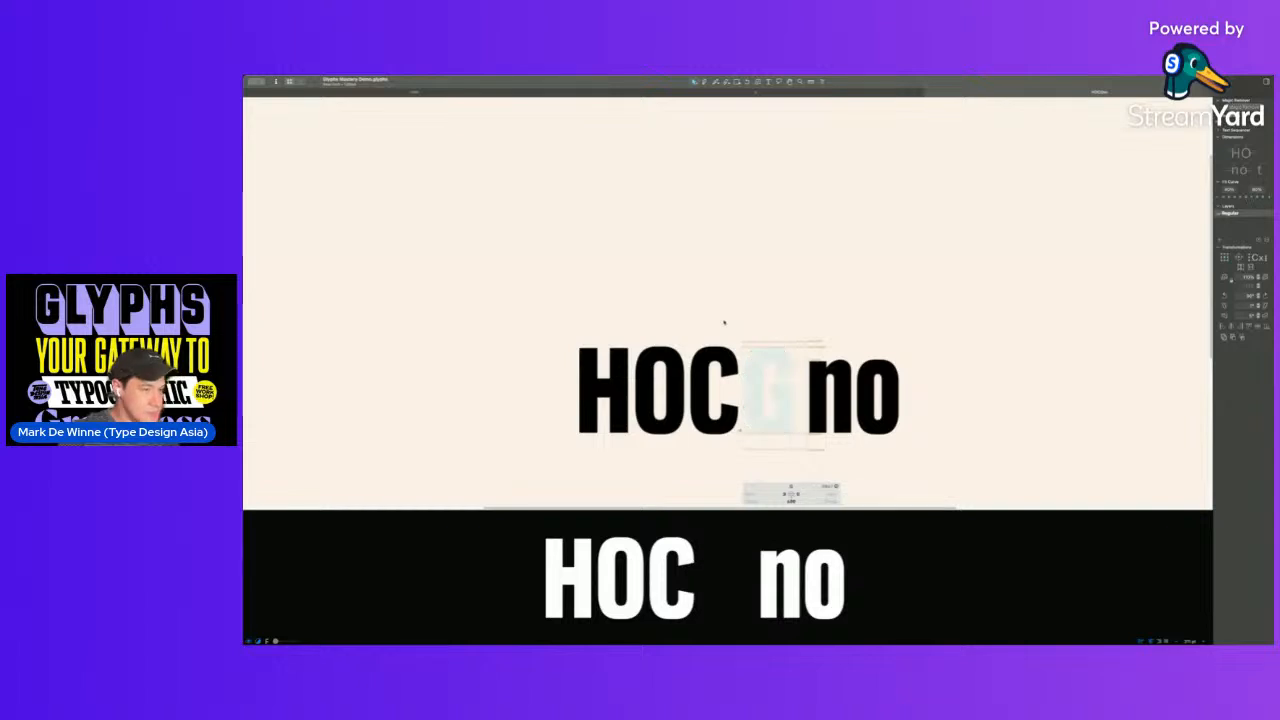
pyautogui.press('super+b')
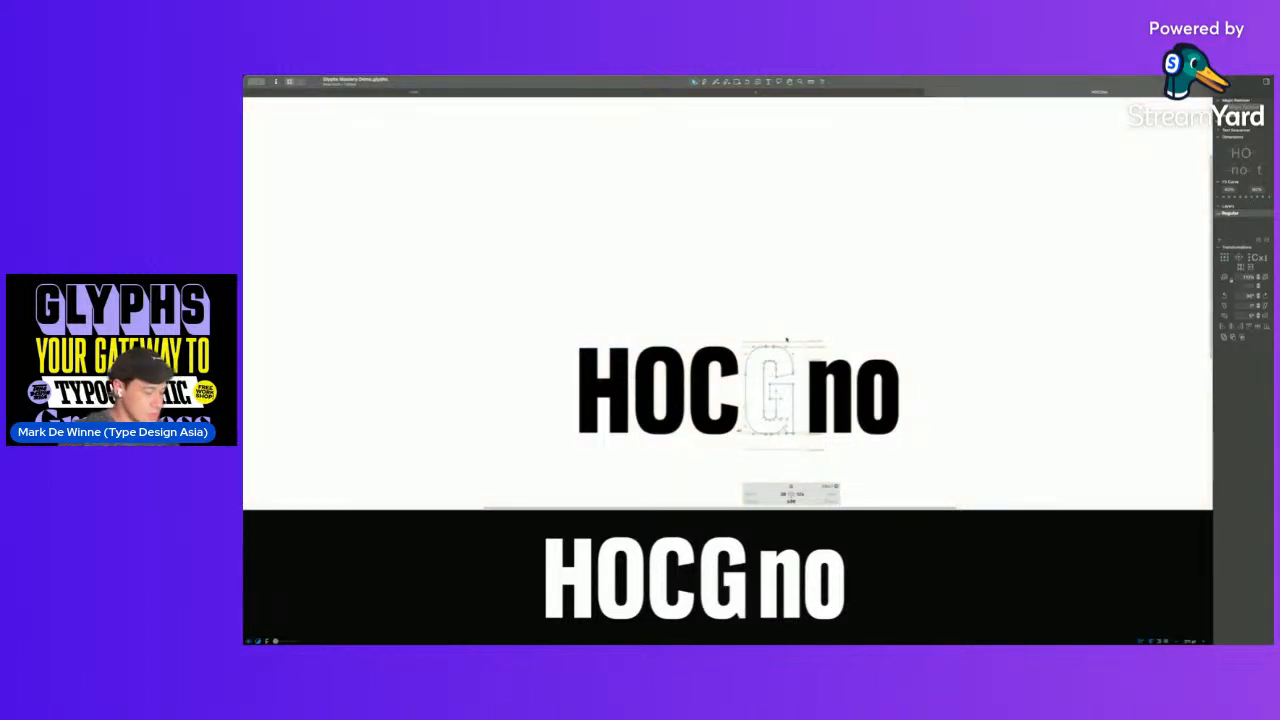
# - Add a duplicate of the G as an alternate after the original and delete the spur nodes at its lower corner
pyautogui.write('G')
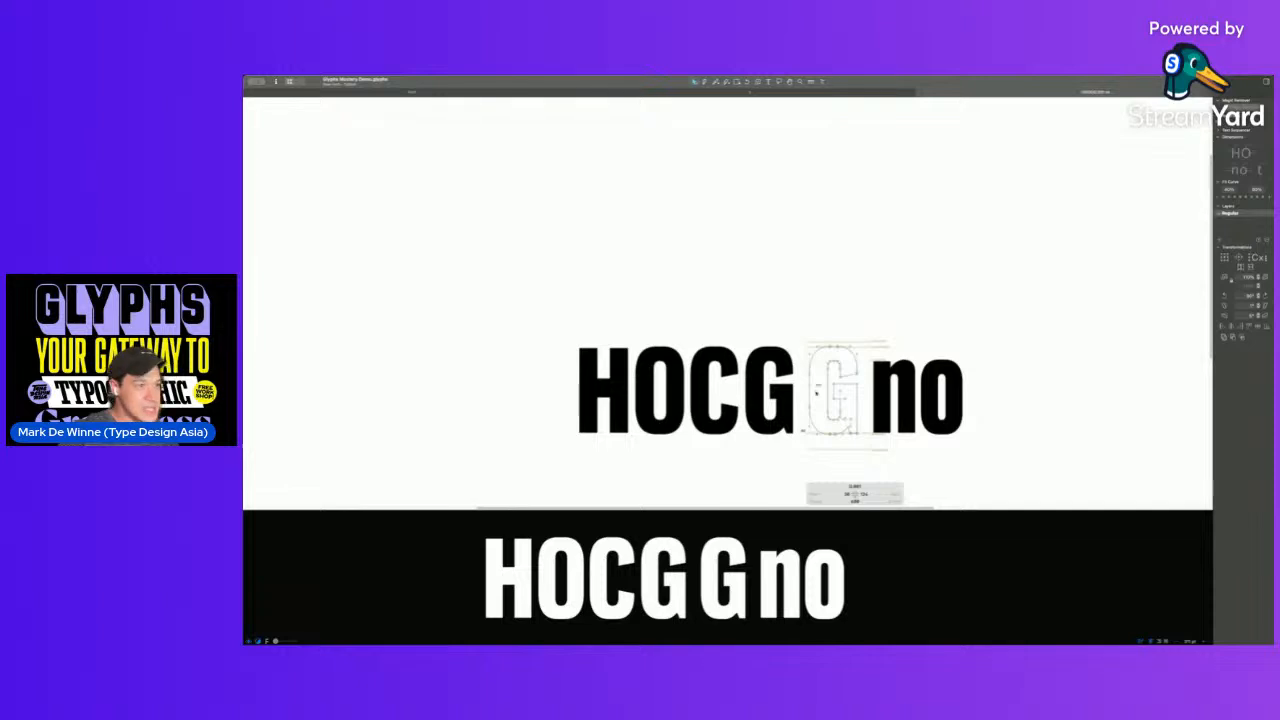
pyautogui.moveTo(802, 338); pyautogui.dragTo(800, 335)
pyautogui.click(860, 434)
pyautogui.click(857, 422)
pyautogui.press('BackSpace')
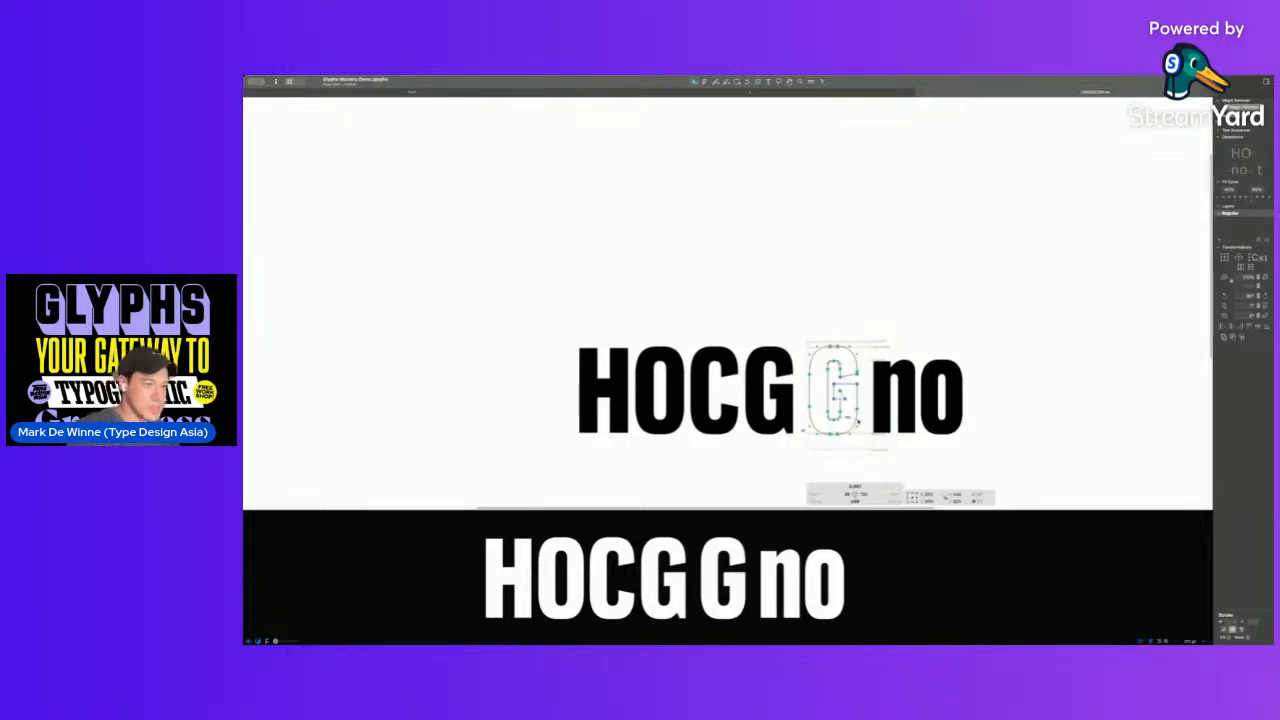
# - Rename the spurless G alternate with an "ss" stylistic-set suffix
pyautogui.moveTo(854, 486); pyautogui.dragTo(870, 486)
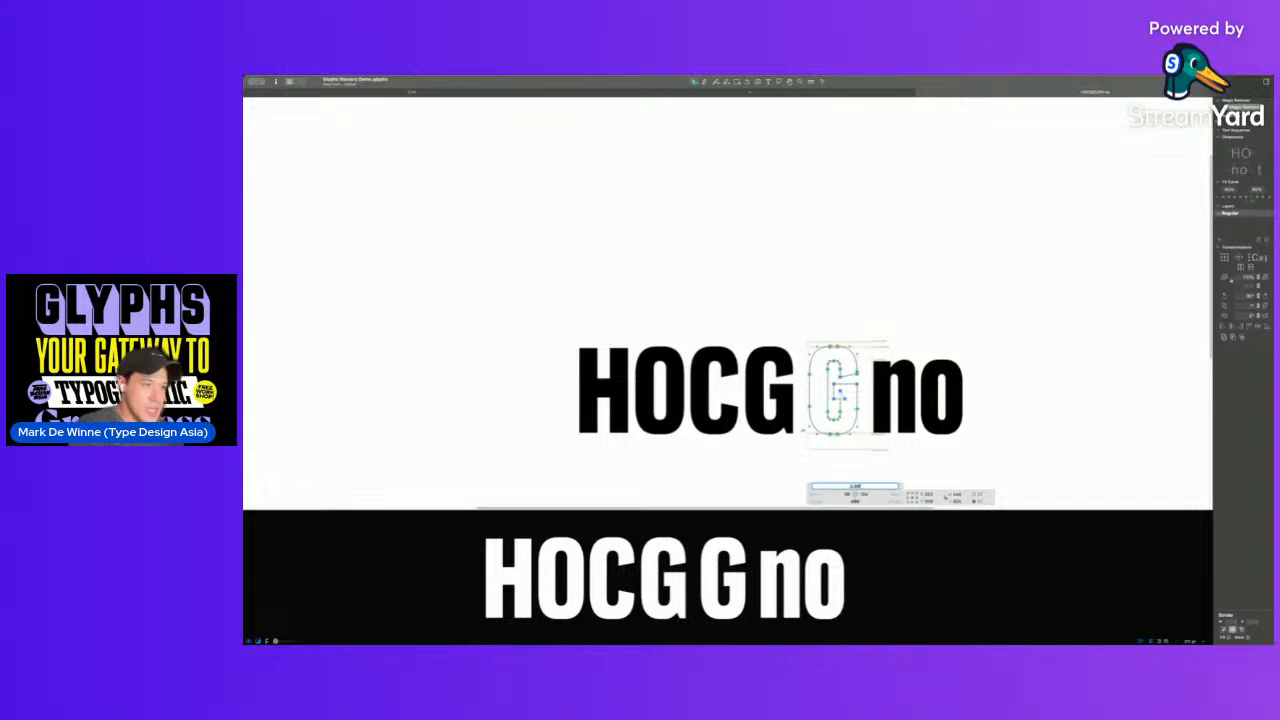
pyautogui.write('ss')
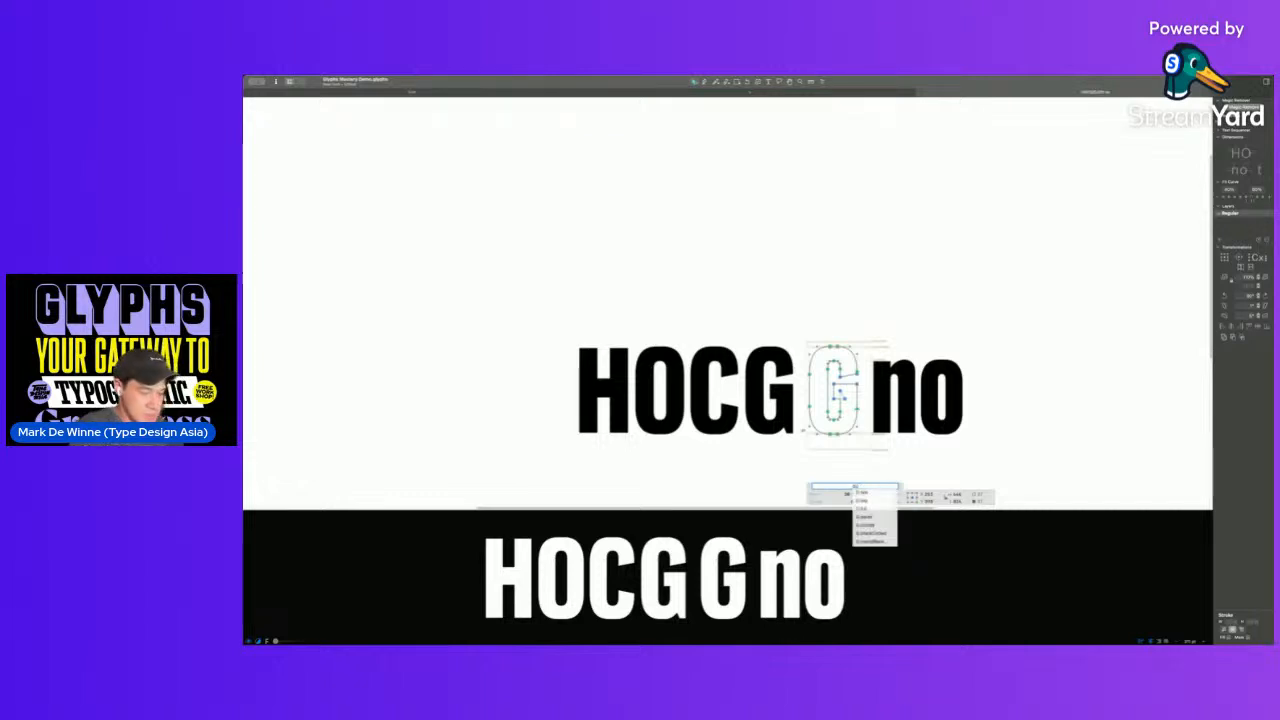
pyautogui.press('Return')
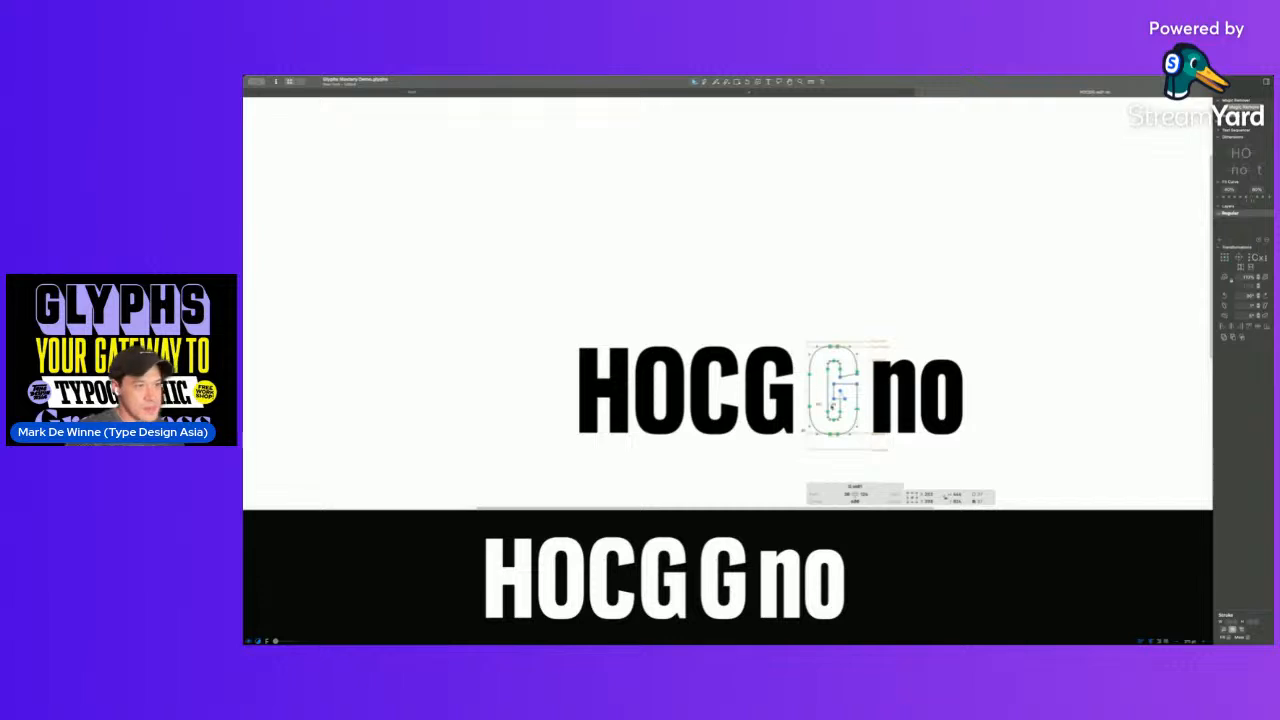
pyautogui.click(854, 449)
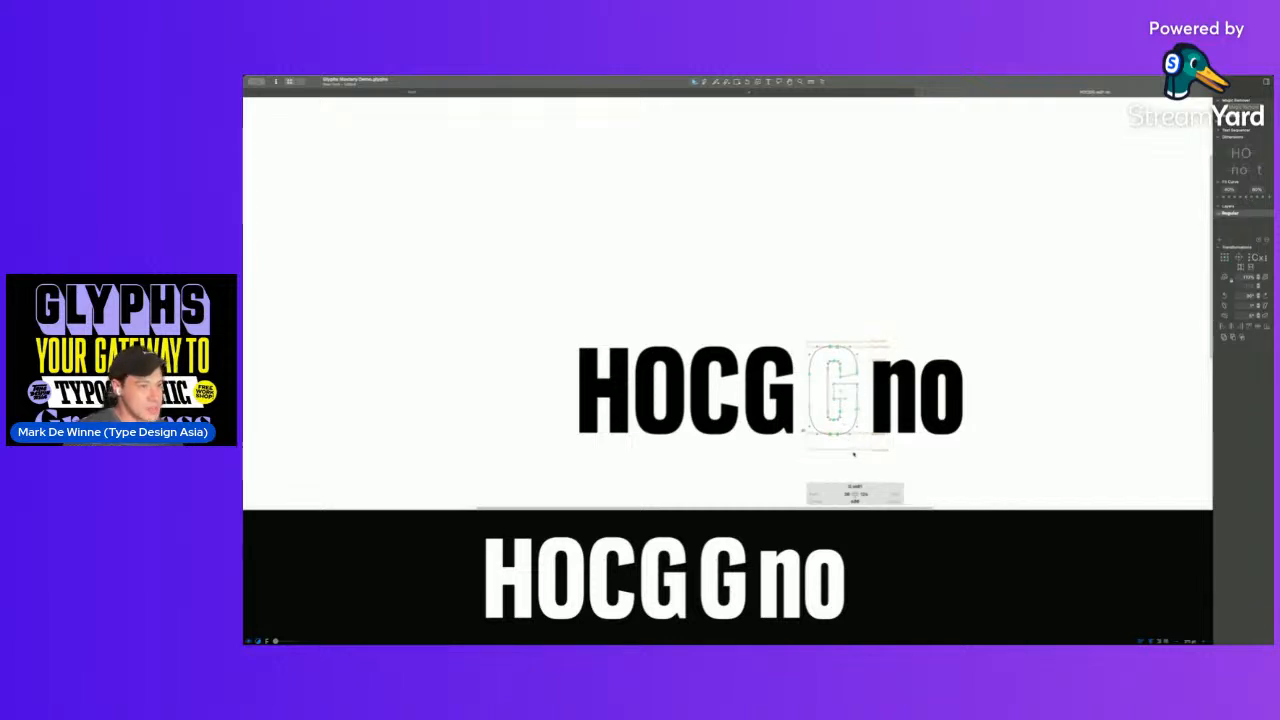
# - Replace the sample text with OOCOOGOO, followed by the spurless G alternate and OO
pyautogui.press('t')
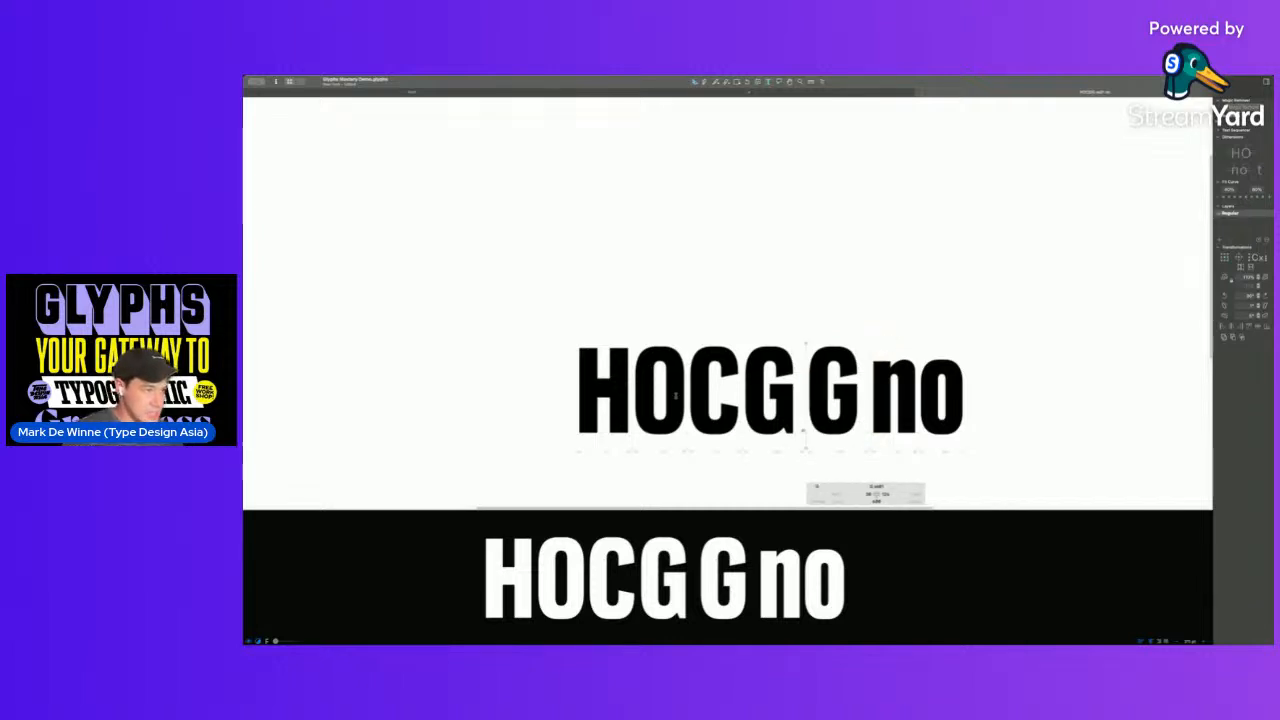
pyautogui.press('super+a')
pyautogui.write('OOCOO')
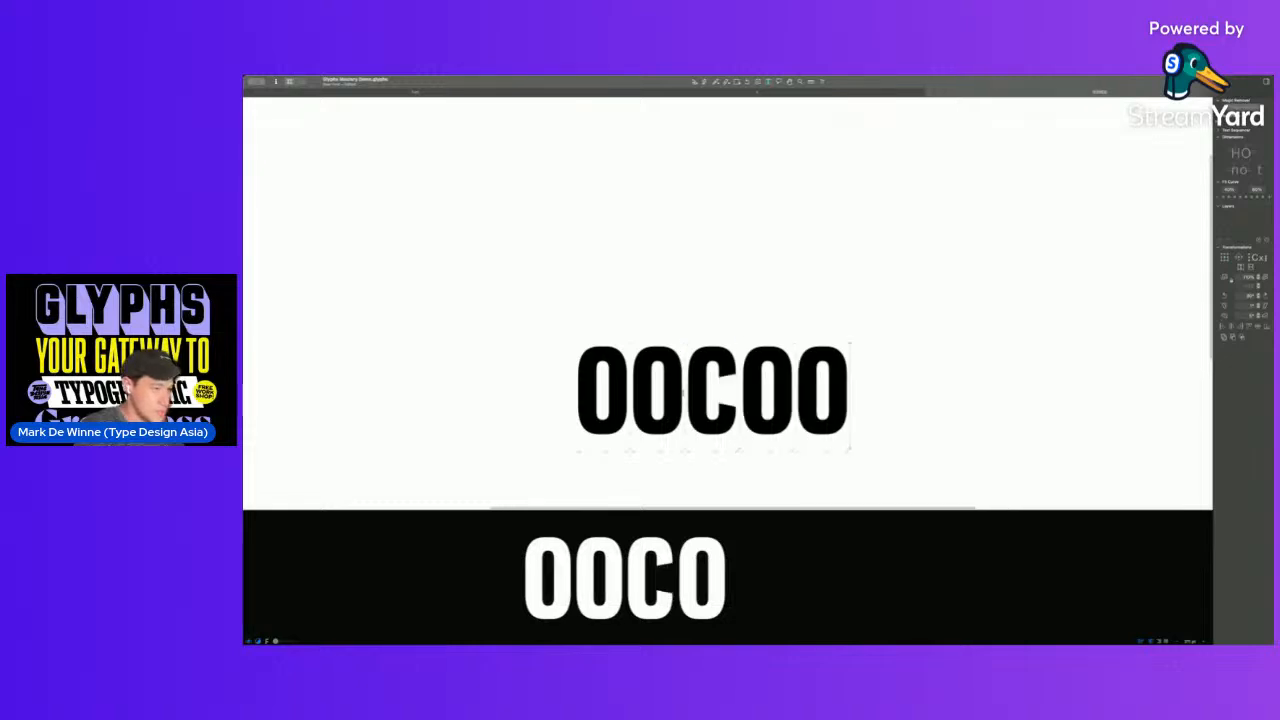
pyautogui.write('GOO')
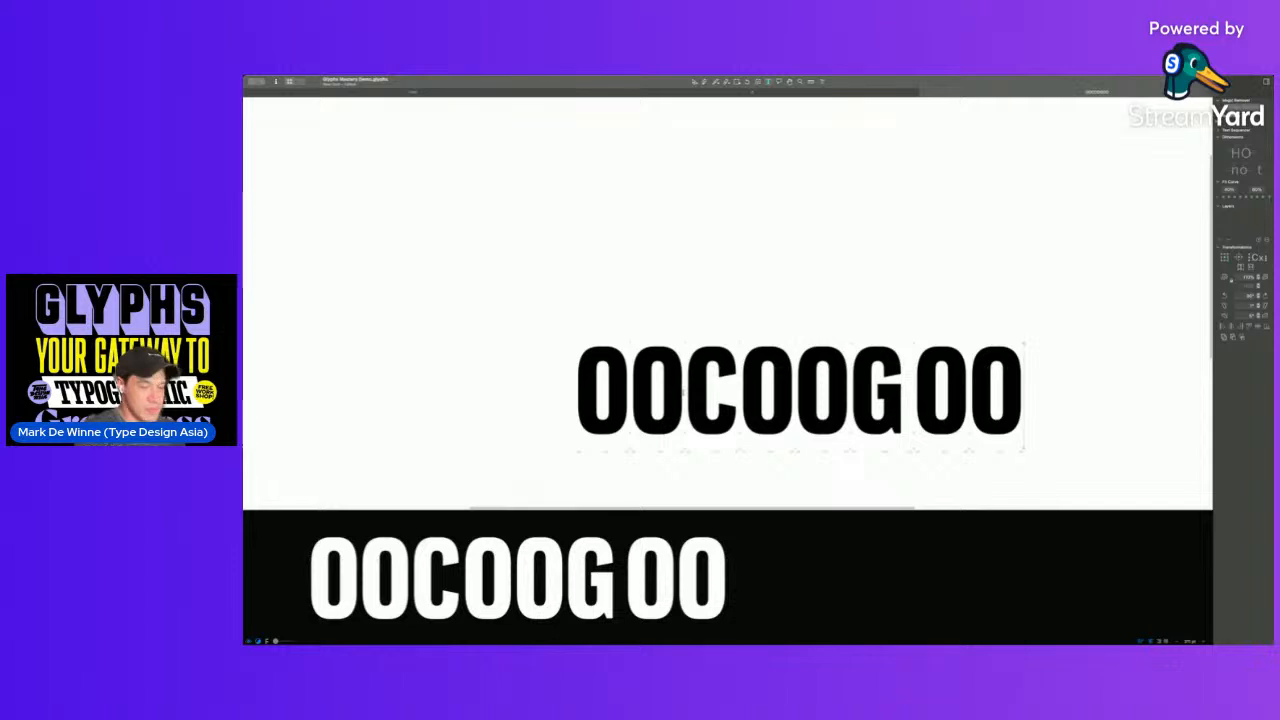
pyautogui.press('super+Tab')
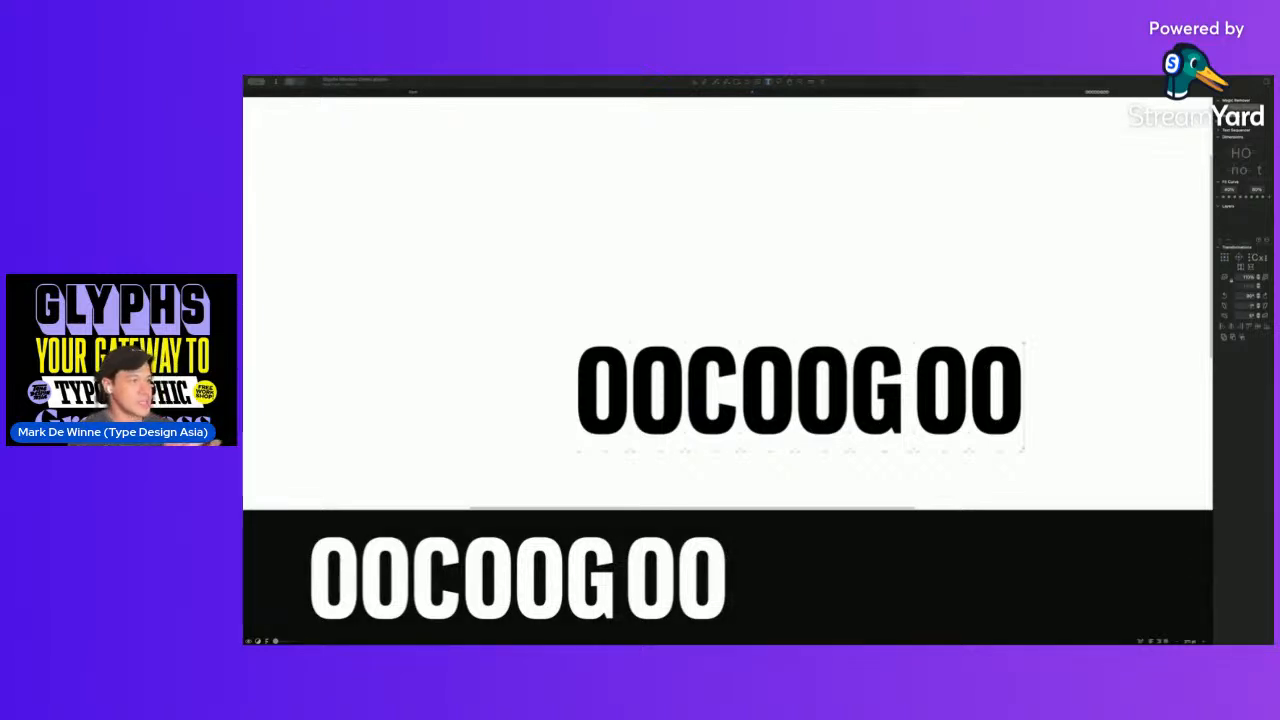
pyautogui.write('G ')
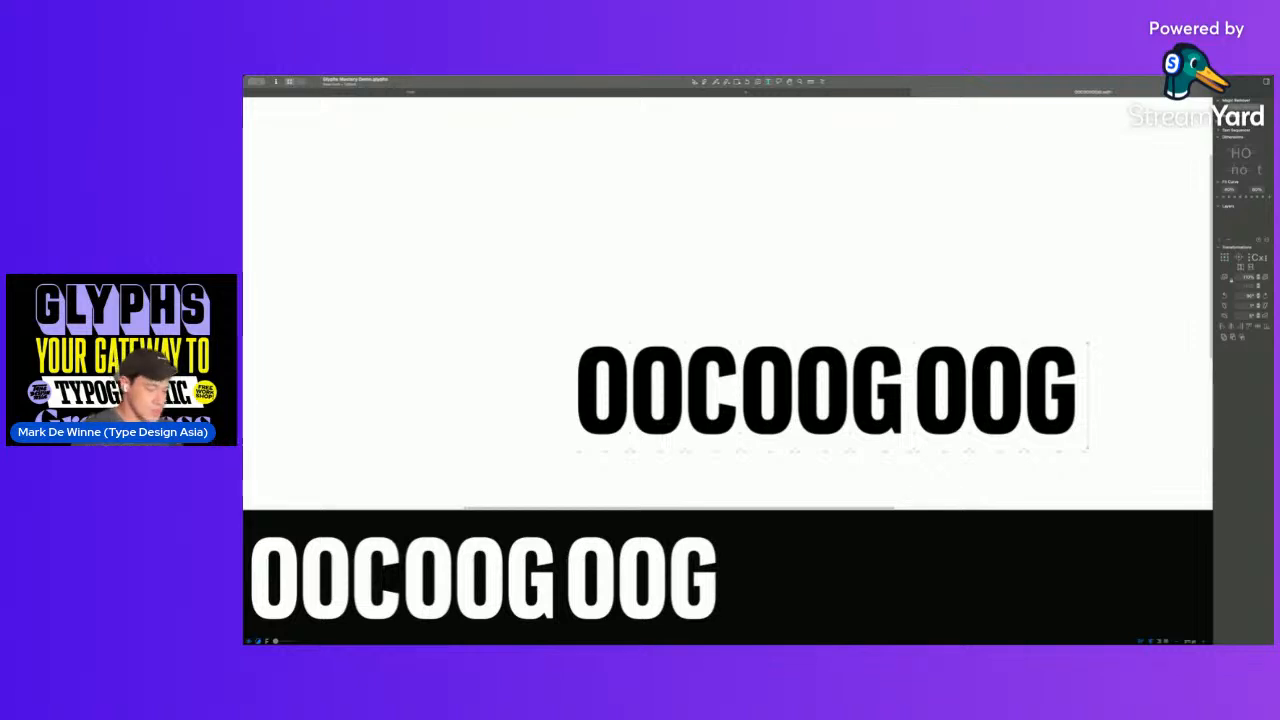
pyautogui.write('OO')
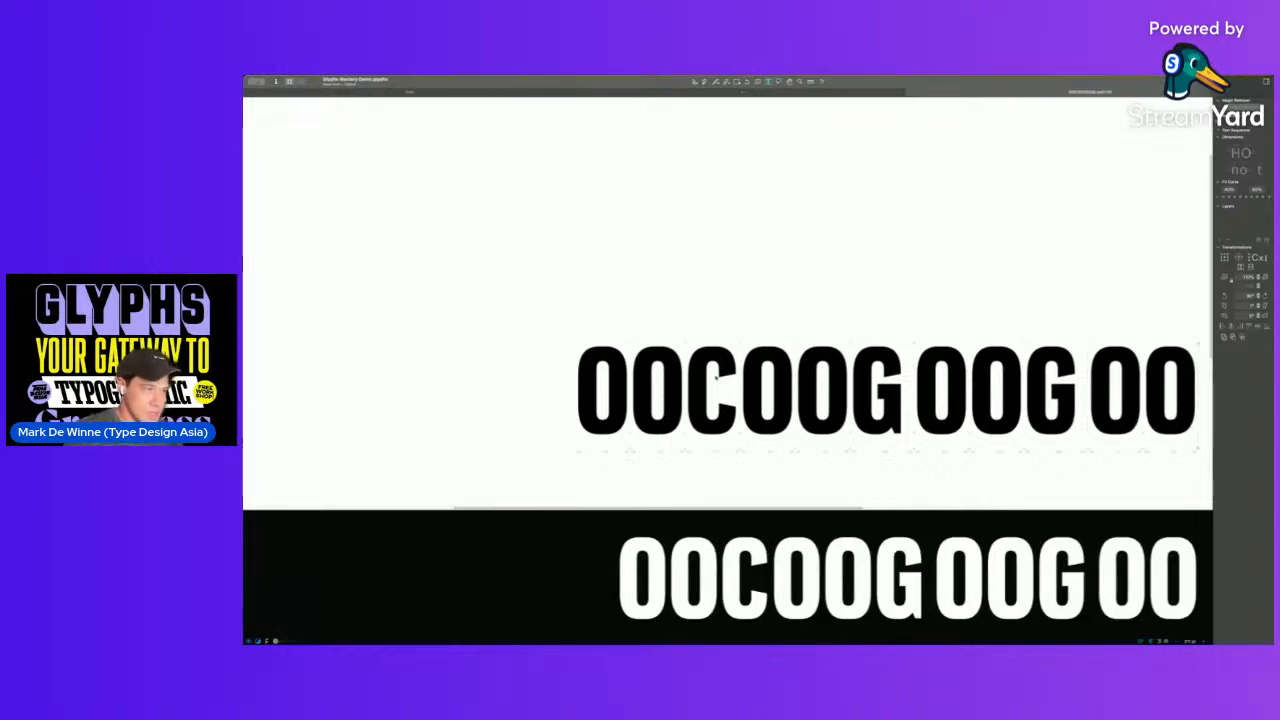
# - Link the left sidebearings of the C, the spurred G and the spurless G to the O using the formula =O
pyautogui.doubleClick(712, 385)
pyautogui.click(729, 494)
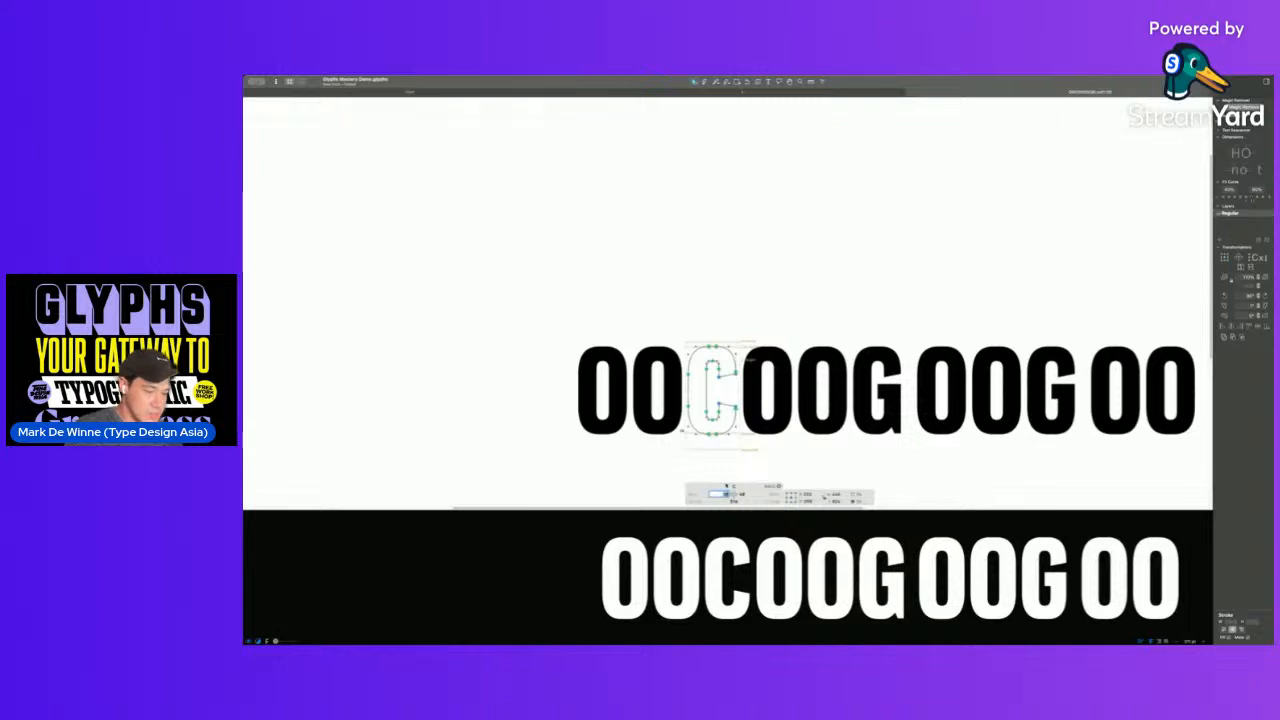
pyautogui.press('Return')
pyautogui.doubleClick(868, 423)
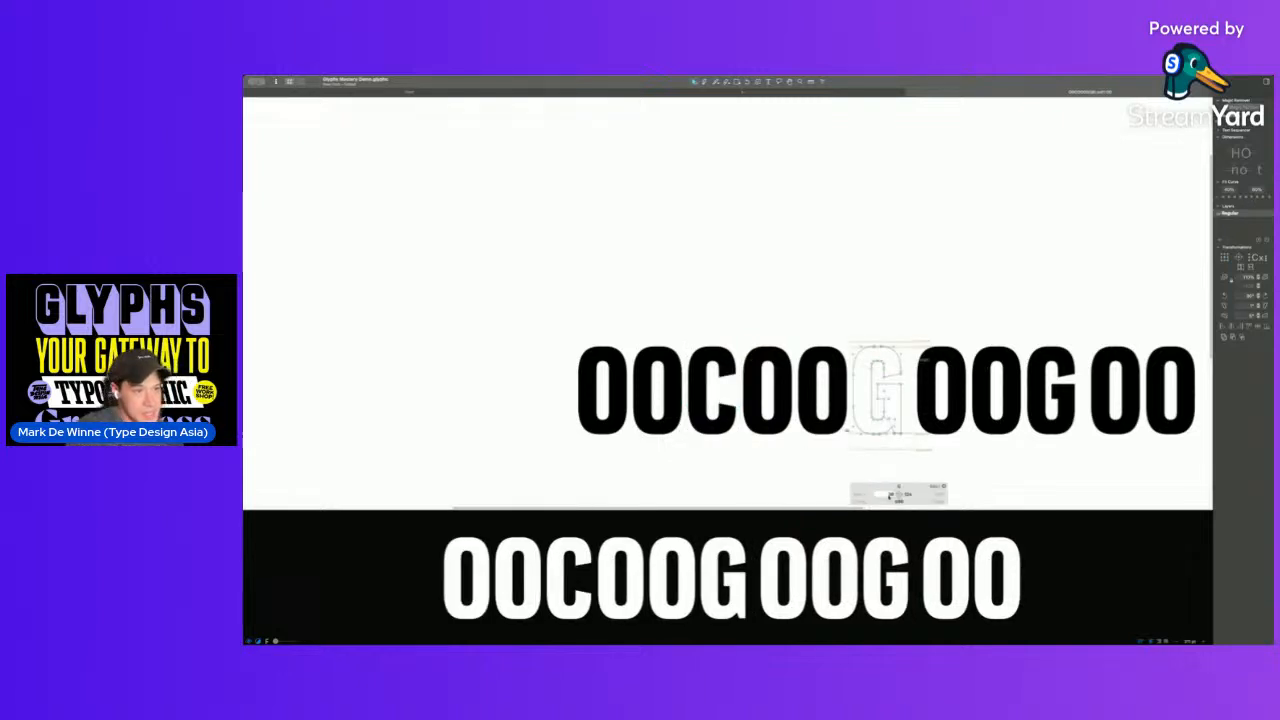
pyautogui.press('Return')
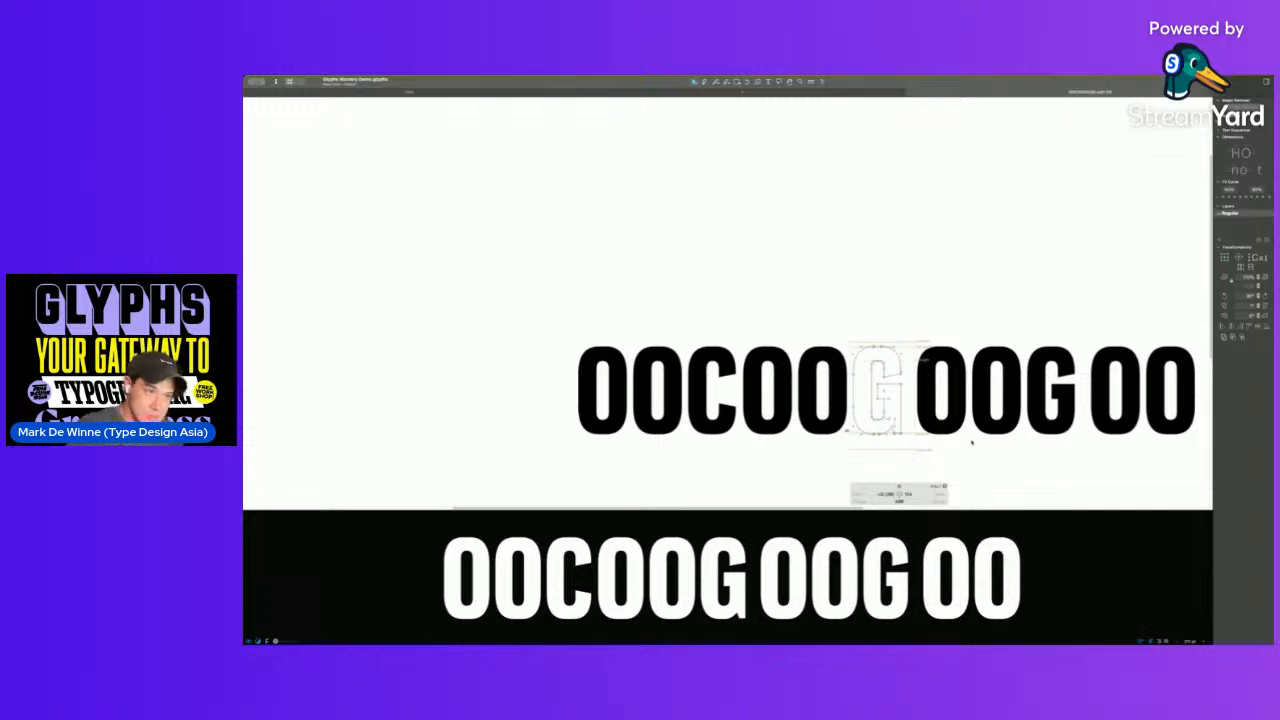
pyautogui.doubleClick(1060, 400)
pyautogui.click(1066, 494)
pyautogui.write('=O')
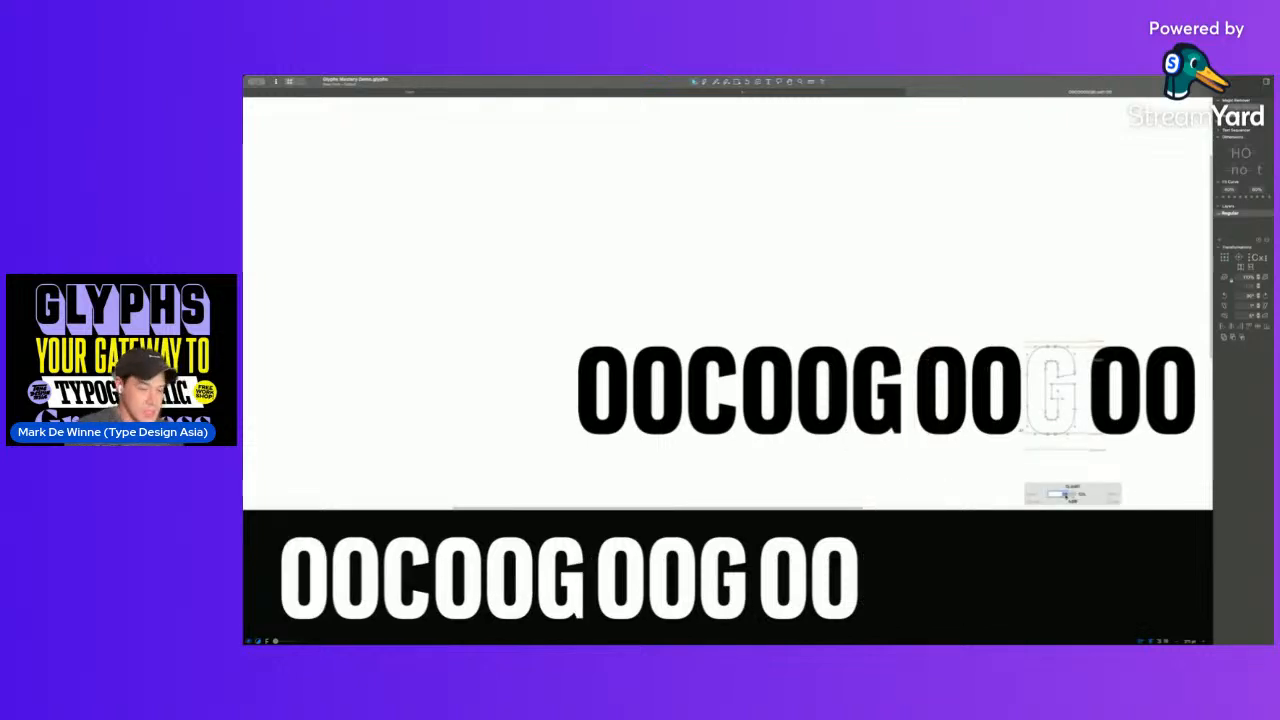
pyautogui.press('Return')
# - Open the C's right sidebearing value for editing and enlarge the preview area below the letters
pyautogui.doubleClick(712, 400)
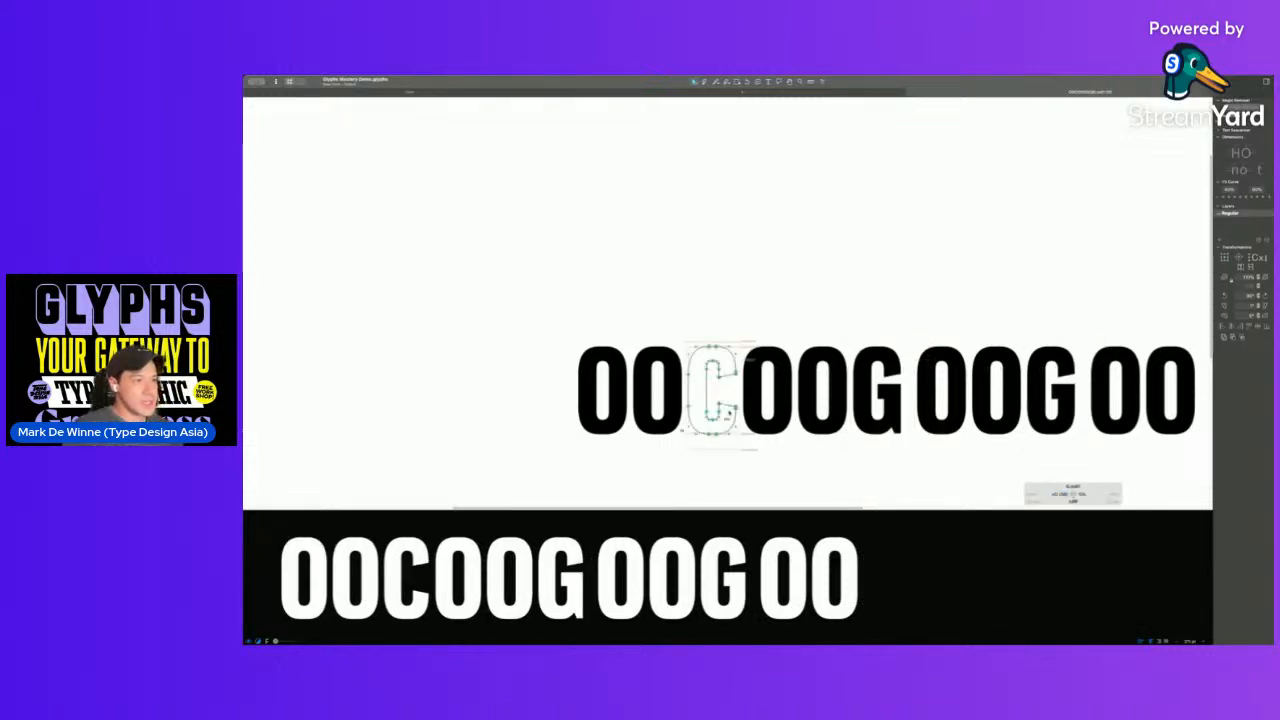
pyautogui.click(748, 494)
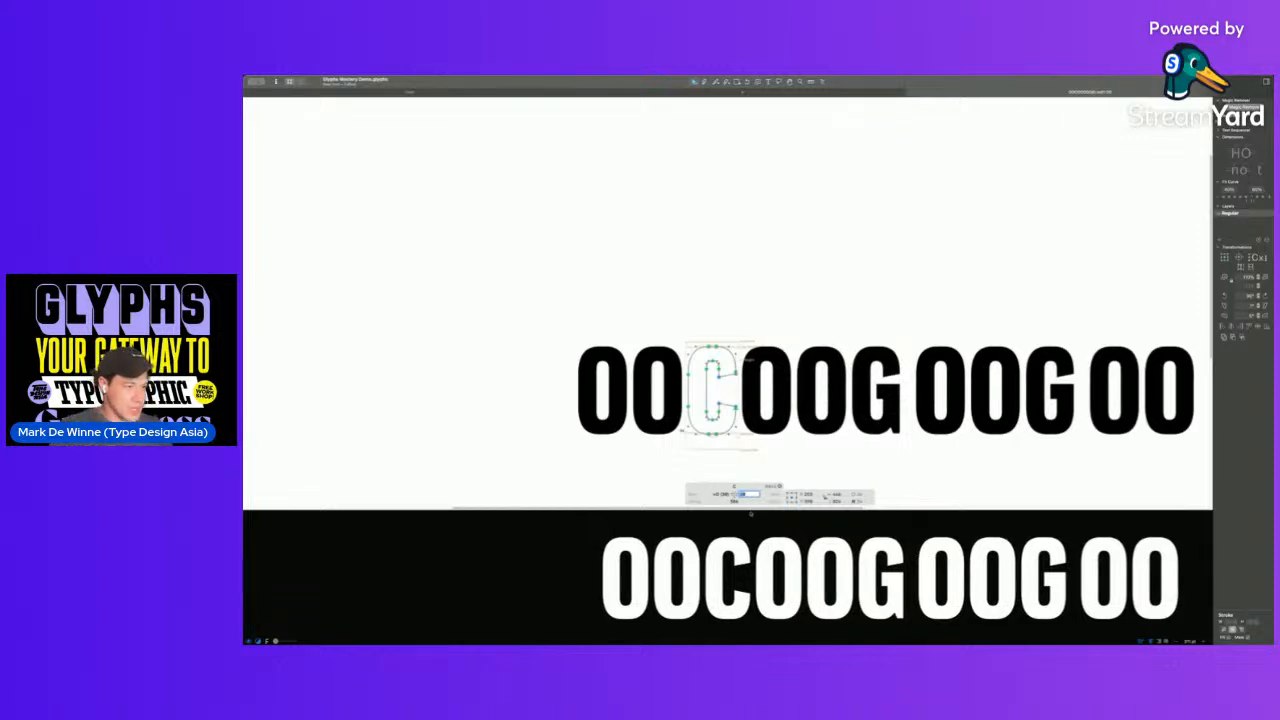
pyautogui.moveTo(750, 512); pyautogui.dragTo(700, 451)
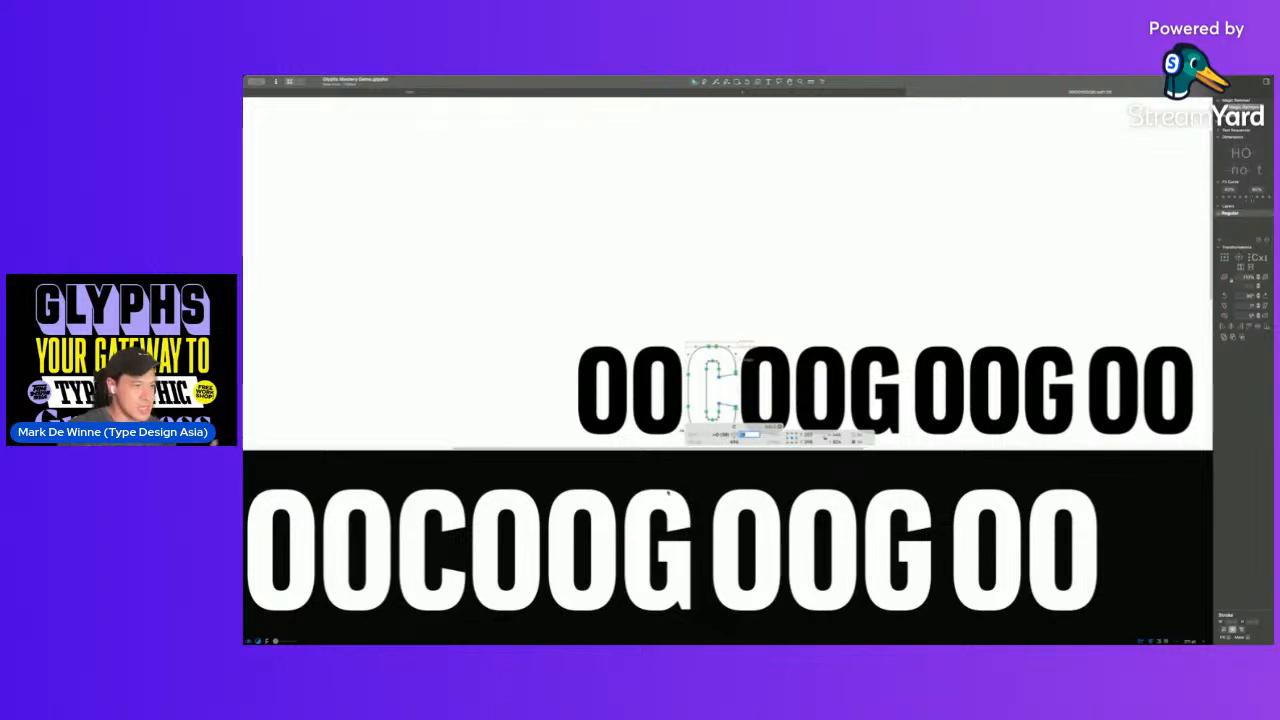
# - Narrow the C's aperture by shifting its upper terminal edge slightly down and its lower terminal edge slightly up
pyautogui.scroll(5, 723, 389)
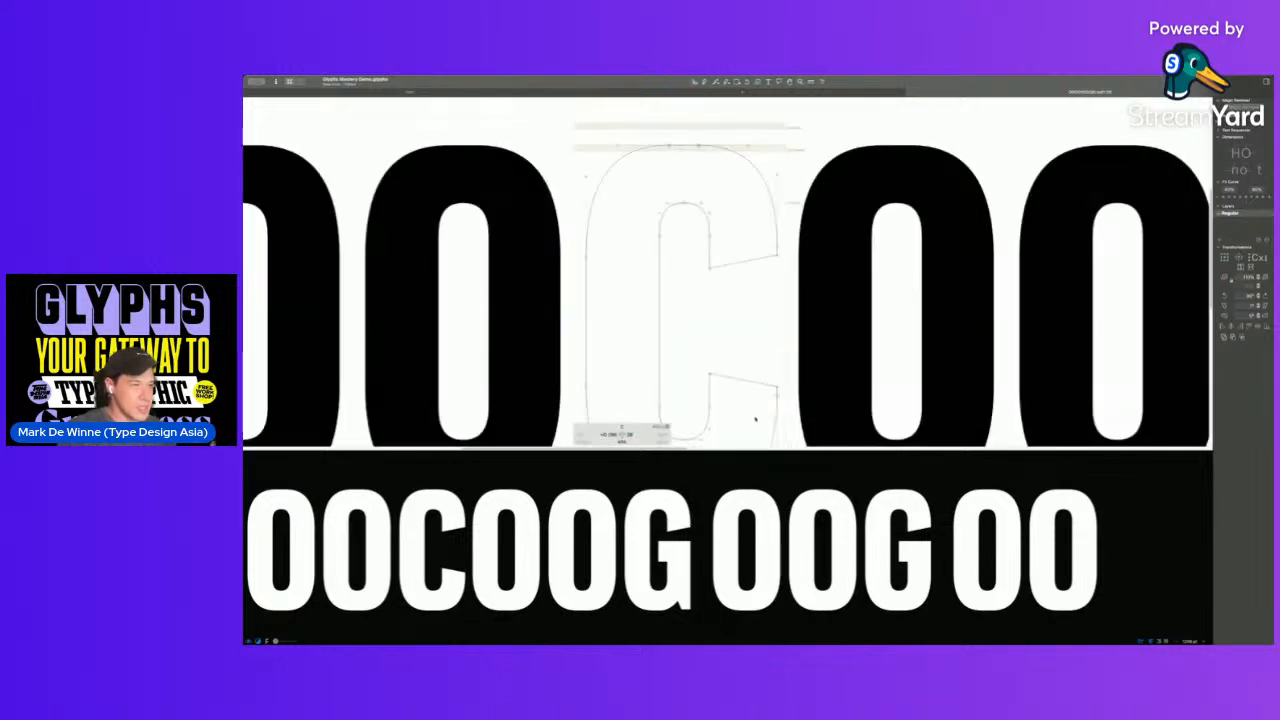
pyautogui.click(734, 265)
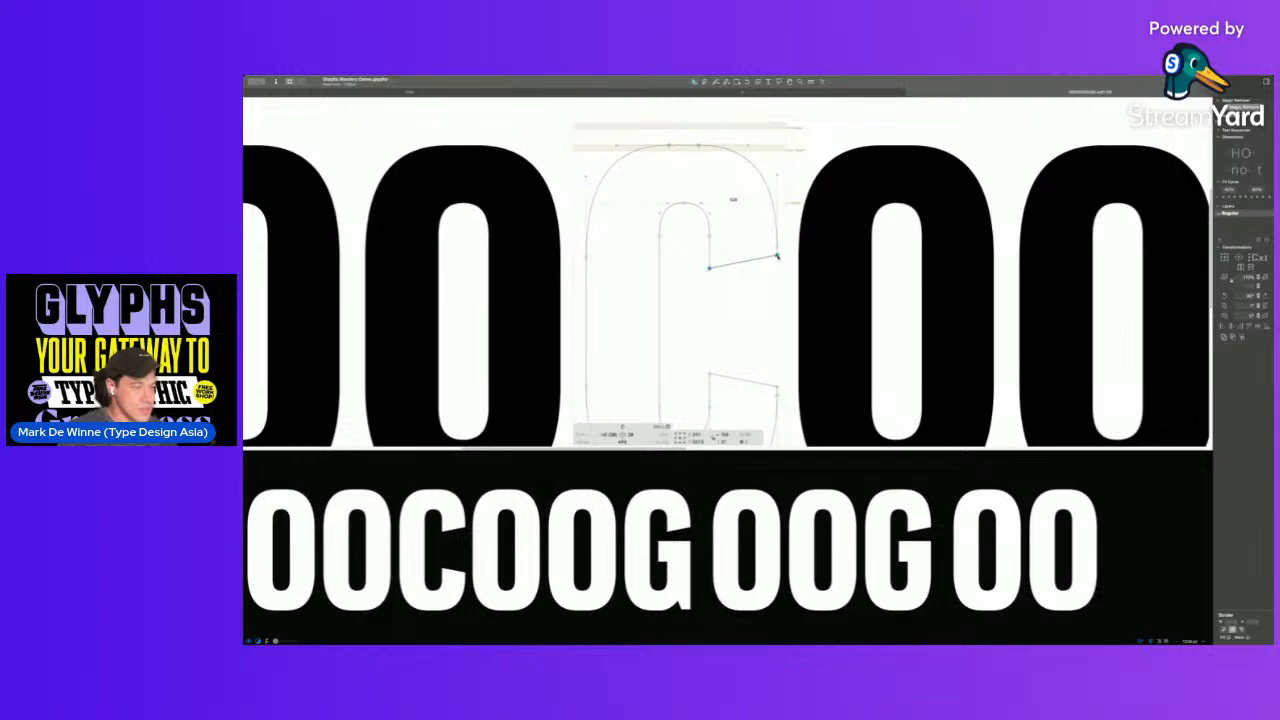
pyautogui.moveTo(777, 257)
pyautogui.mouseDown()
pyautogui.moveTo(784, 285)
pyautogui.moveTo(777, 271)
pyautogui.mouseUp()
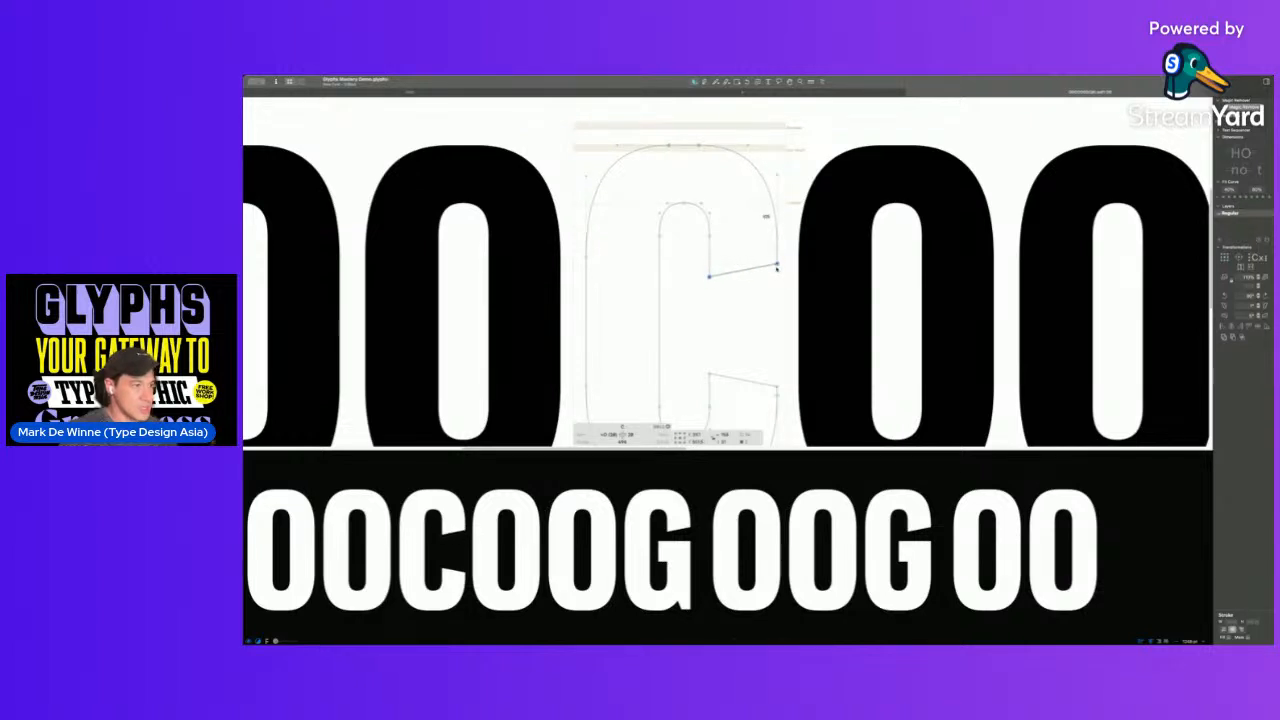
pyautogui.click(743, 382)
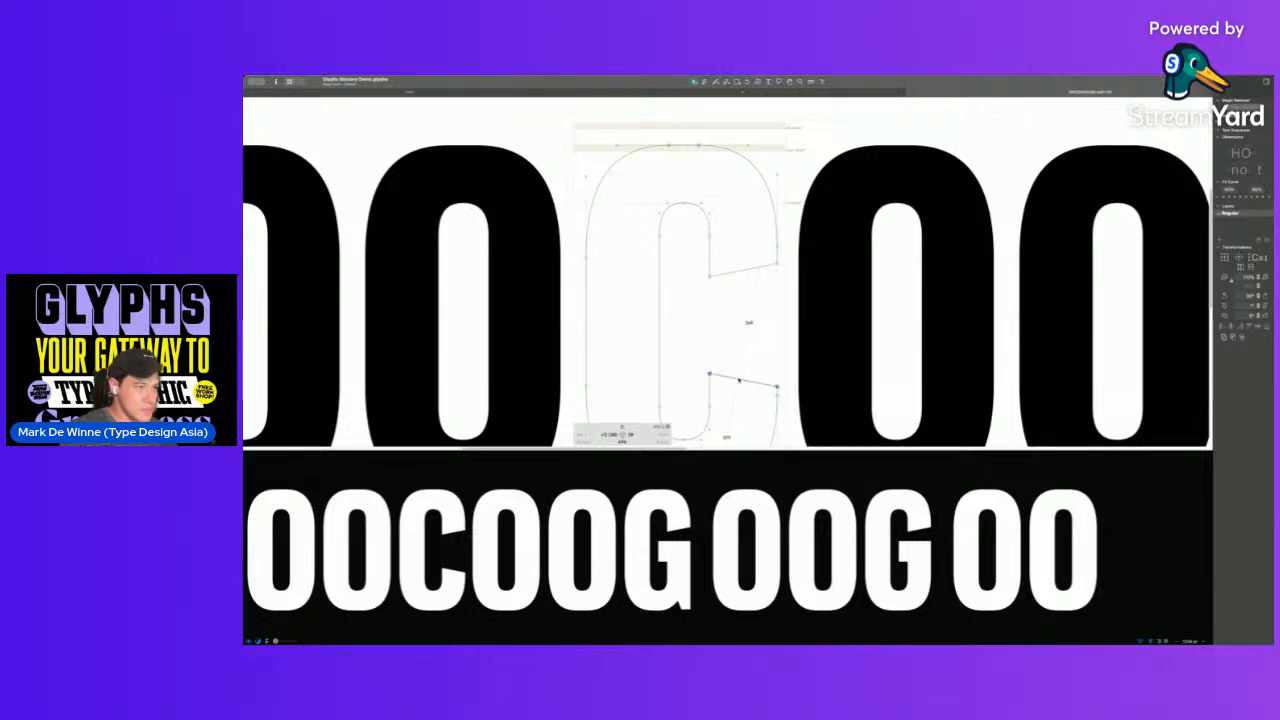
pyautogui.click(738, 378)
pyautogui.hotkey('shift', 'Up')
pyautogui.hotkey('shift', 'Up')
pyautogui.click(741, 343)
# - Select the outer nodes of both C terminals, move them slightly inward and preview the C between the Os
pyautogui.scroll(-6, 731, 334)
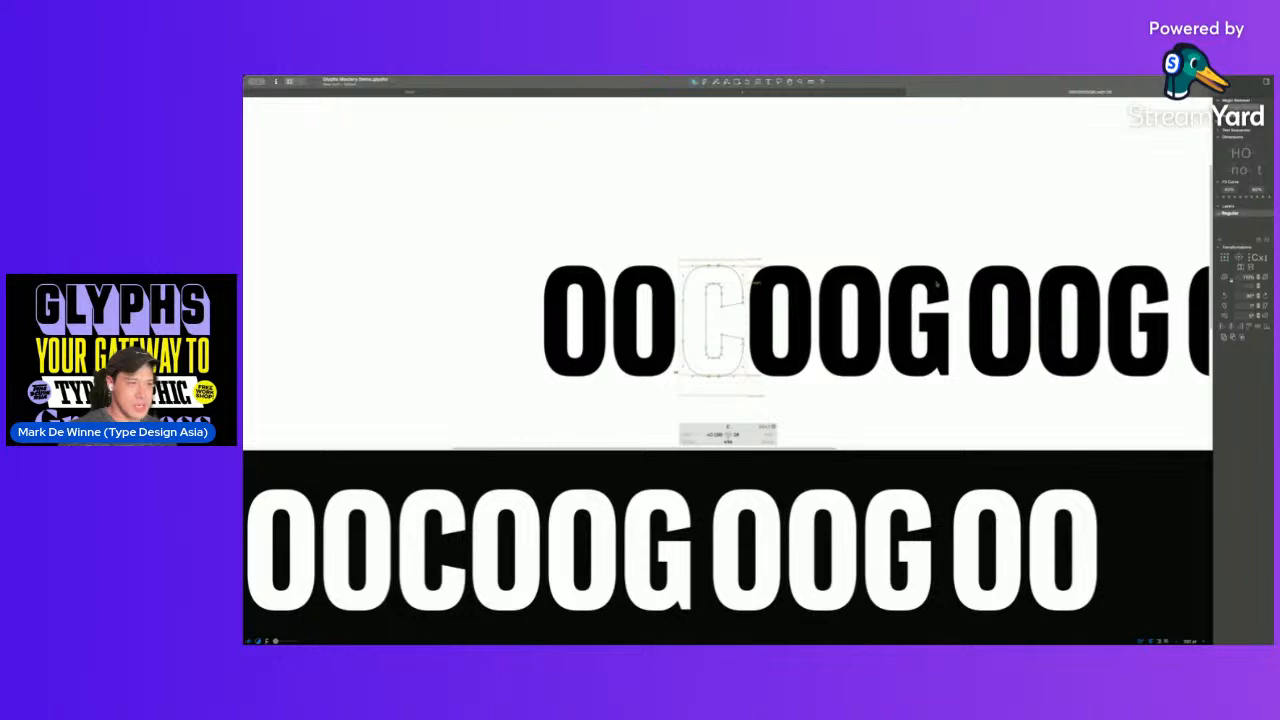
pyautogui.press('Escape')
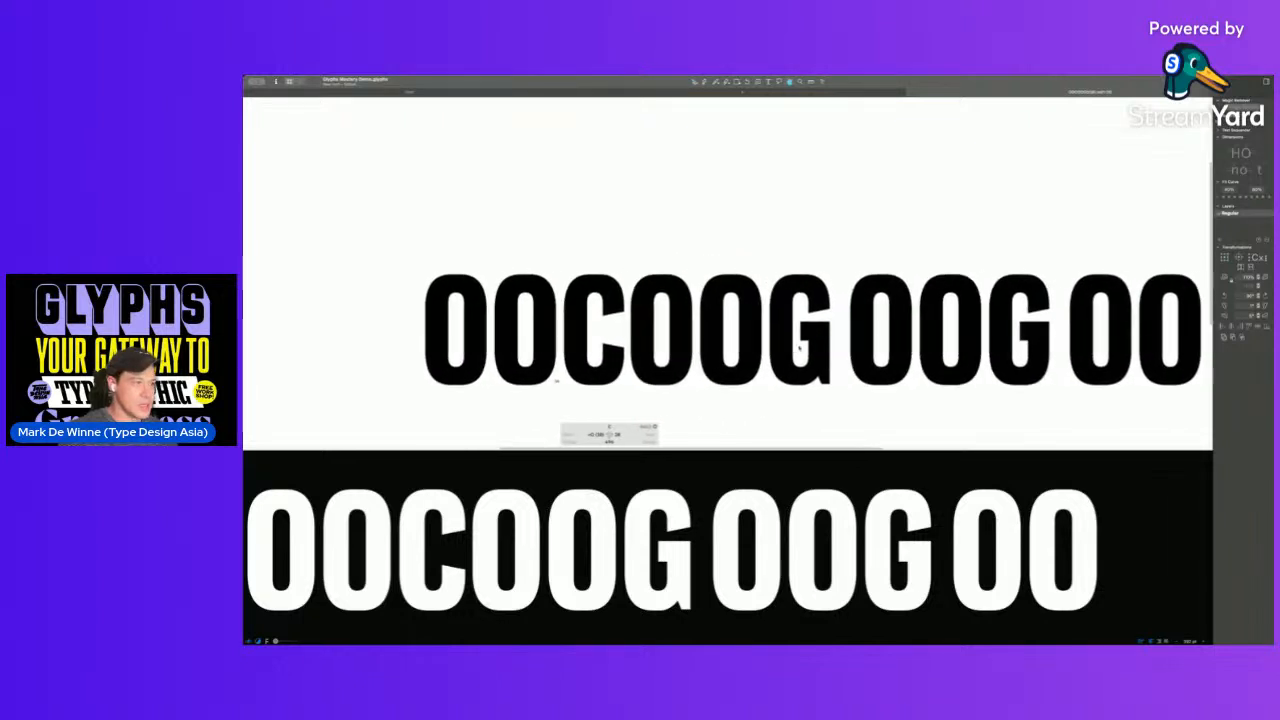
pyautogui.doubleClick(598, 326)
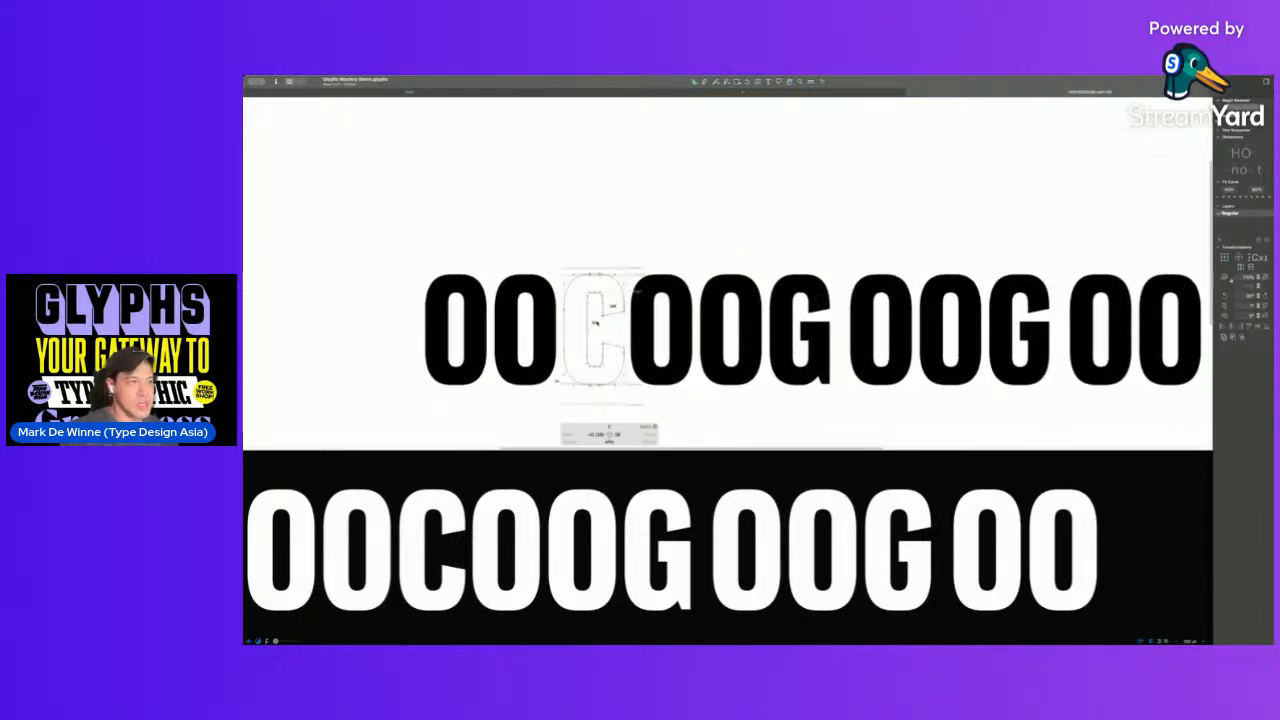
pyautogui.press('space')
pyautogui.moveTo(607, 357); pyautogui.dragTo(643, 359)
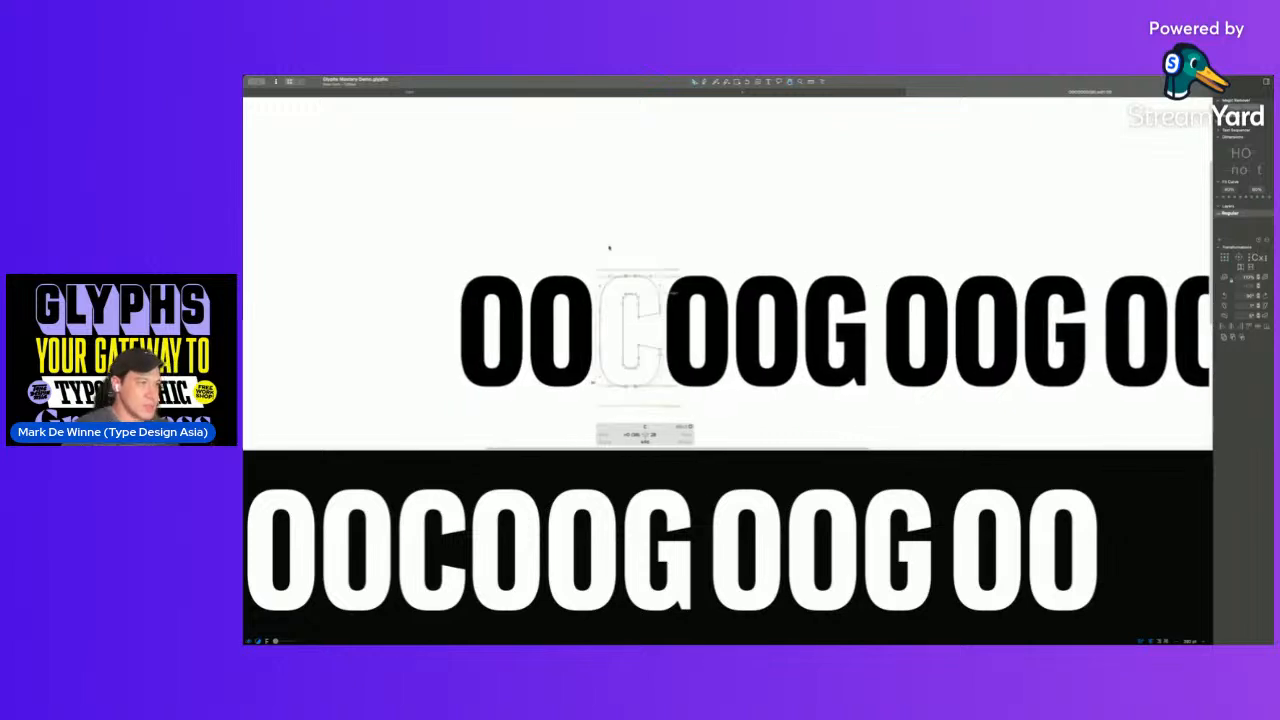
pyautogui.moveTo(601, 233); pyautogui.dragTo(658, 386)
pyautogui.press('space')
pyautogui.scroll(-1, 771, 274)
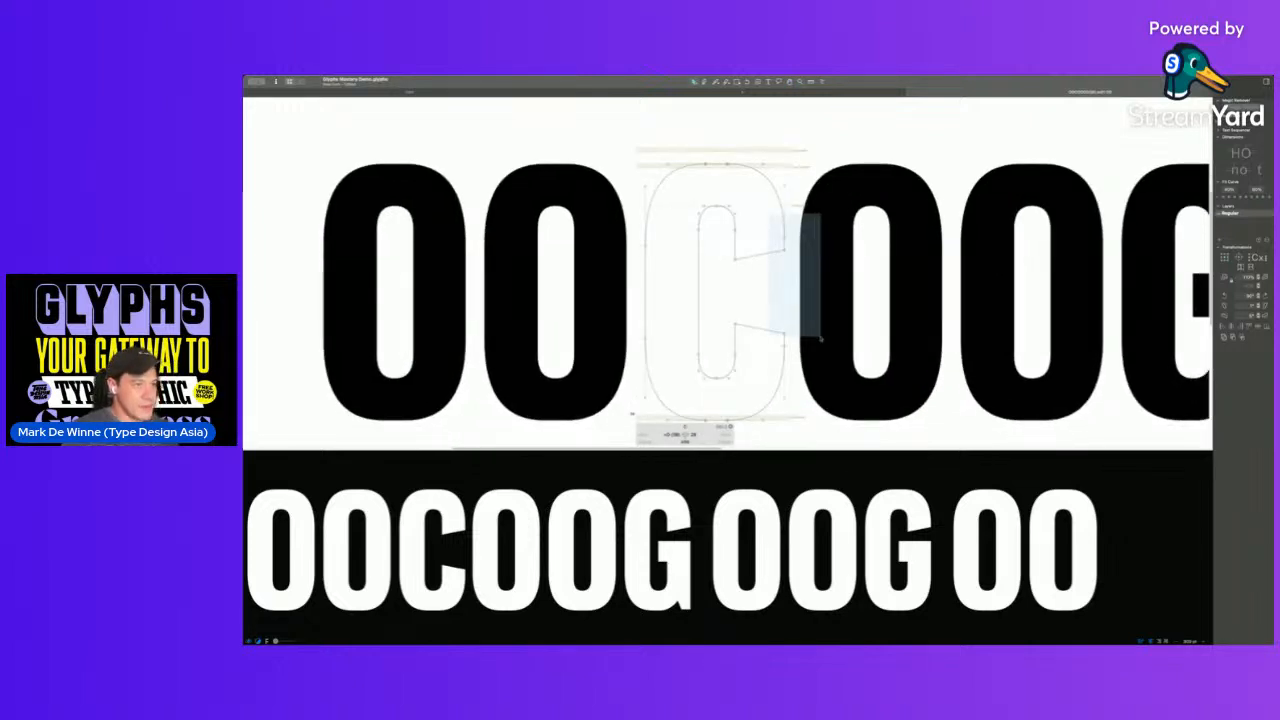
pyautogui.press('space')
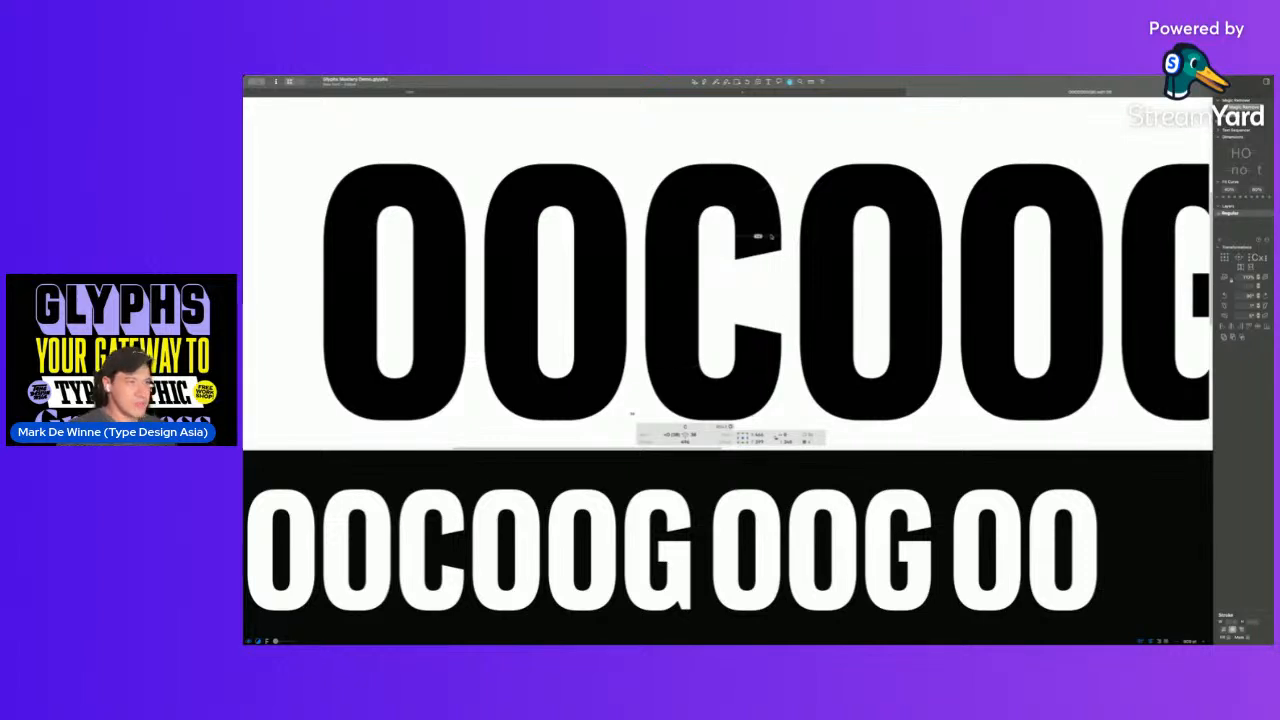
# - Set the C's right sidebearing to 15 and preview its spacing between the Os
pyautogui.press('v')
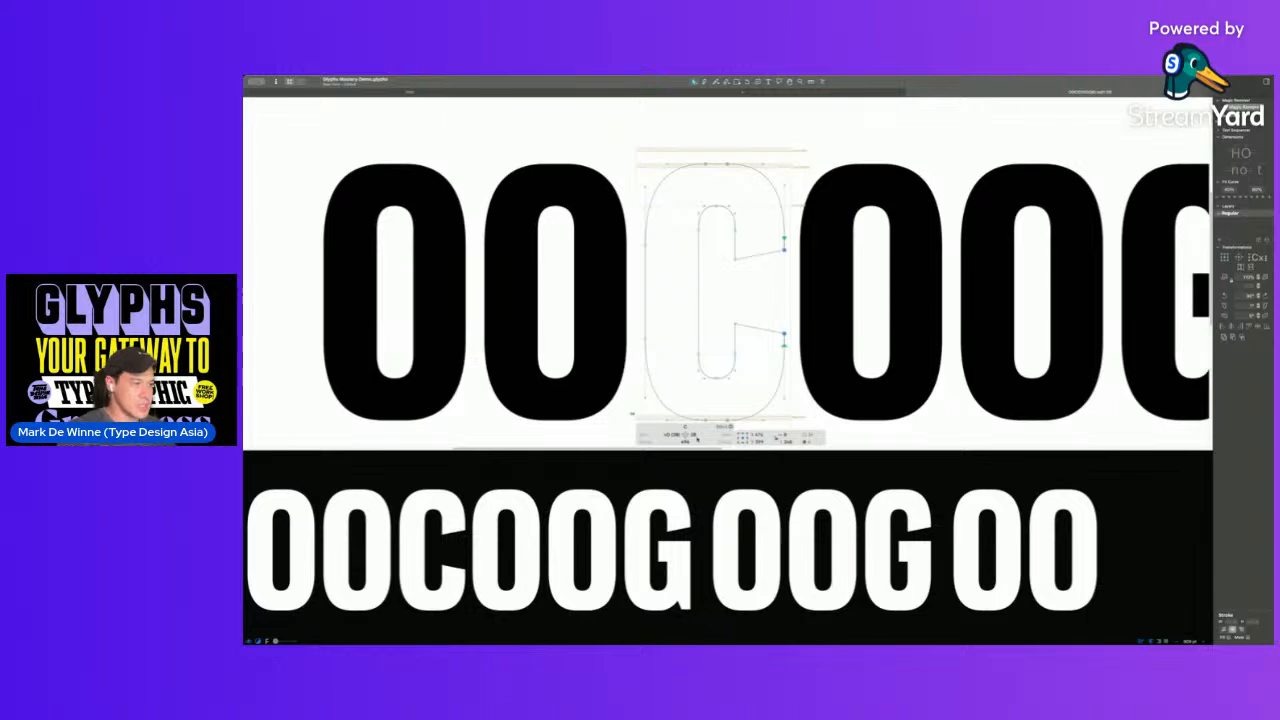
pyautogui.click(694, 435)
pyautogui.write('15')
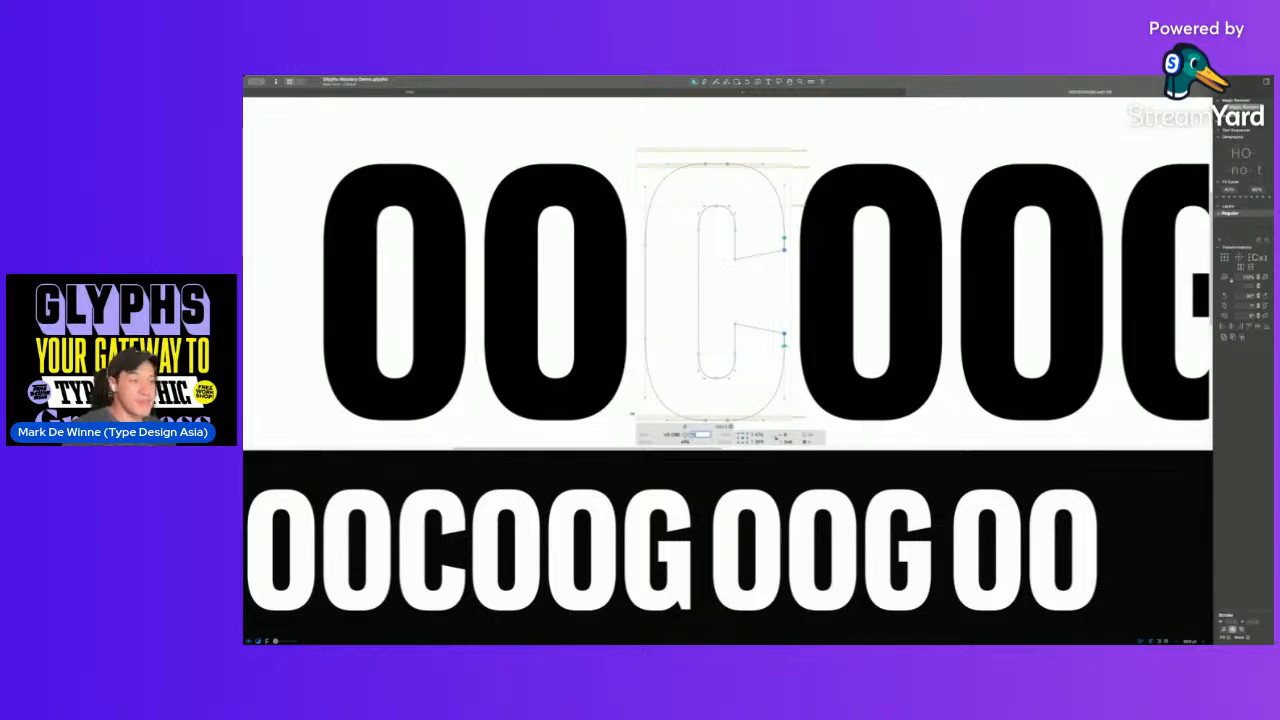
pyautogui.press('Return')
pyautogui.scroll(-5, 728, 375)
pyautogui.press('space')
pyautogui.moveTo(730, 370); pyautogui.dragTo(556, 324)
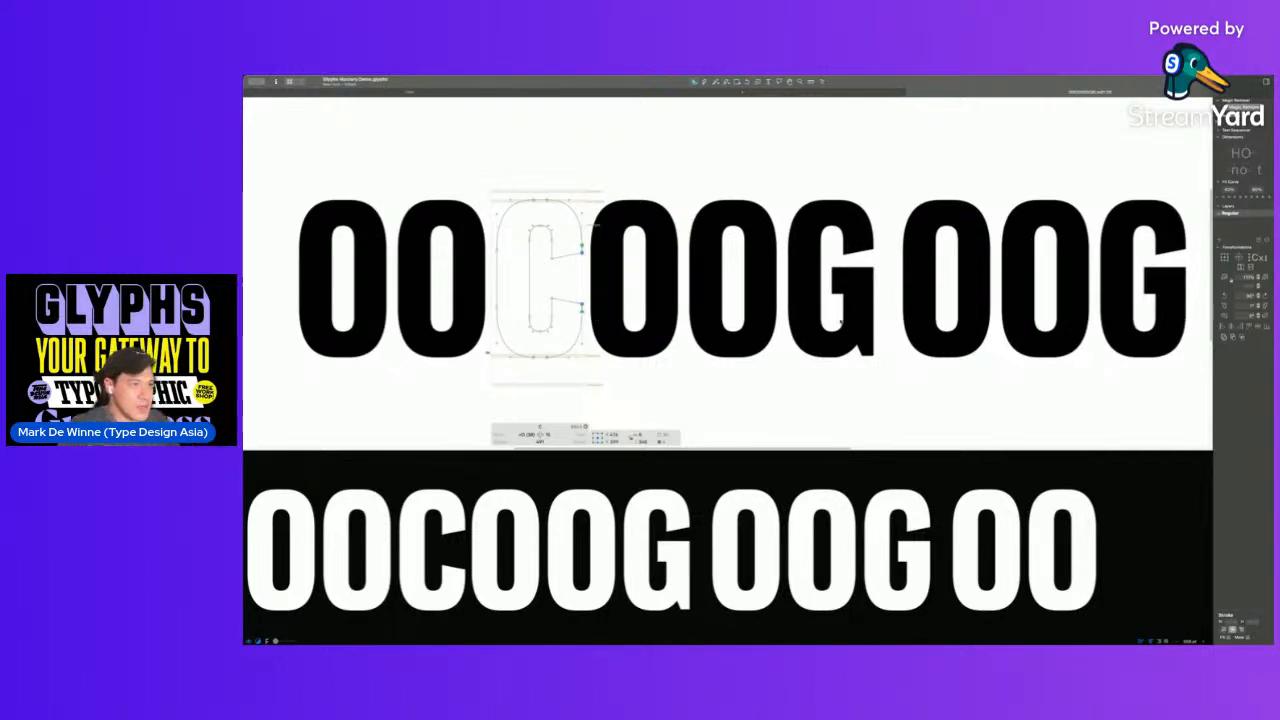
# - Set the spurred G's right sidebearing to 25 and preview its spacing against the following O
pyautogui.moveTo(835, 318); pyautogui.dragTo(734, 330)
pyautogui.doubleClick(738, 352)
pyautogui.click(742, 436)
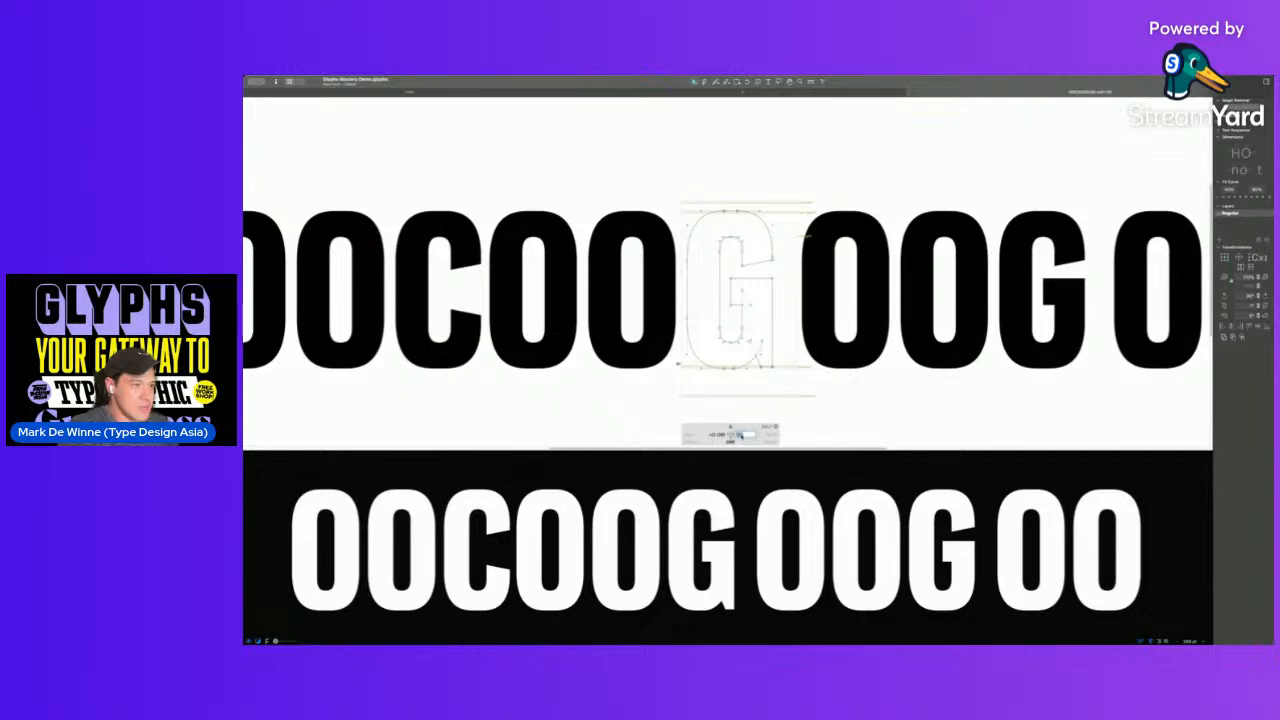
pyautogui.write('25')
pyautogui.press('Return')
pyautogui.press('space')
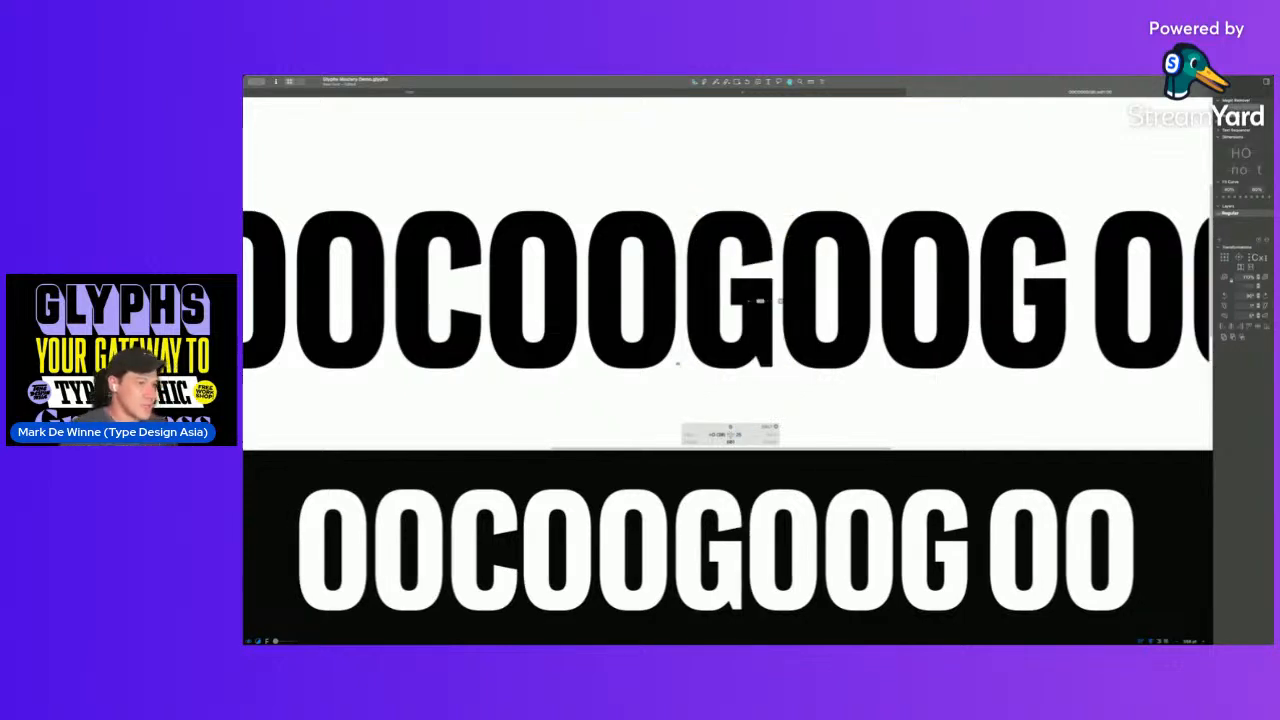
pyautogui.moveTo(793, 296); pyautogui.dragTo(718, 287)
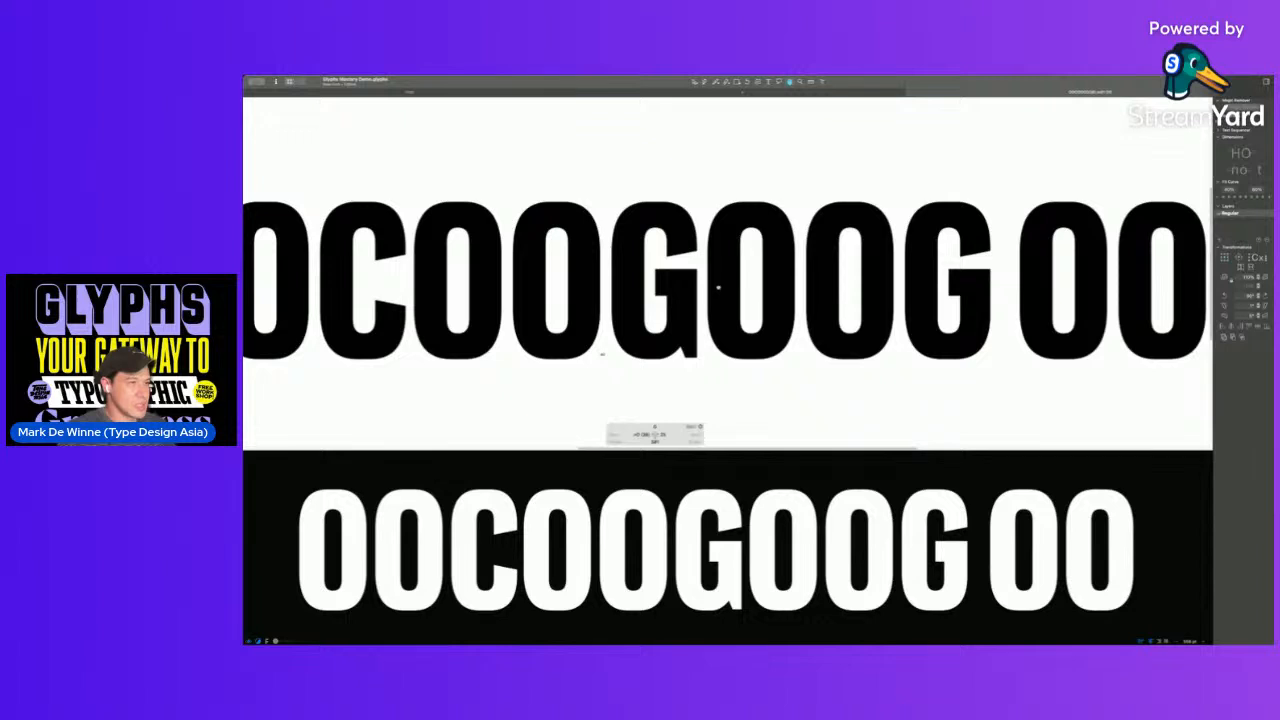
pyautogui.press('super+minus')
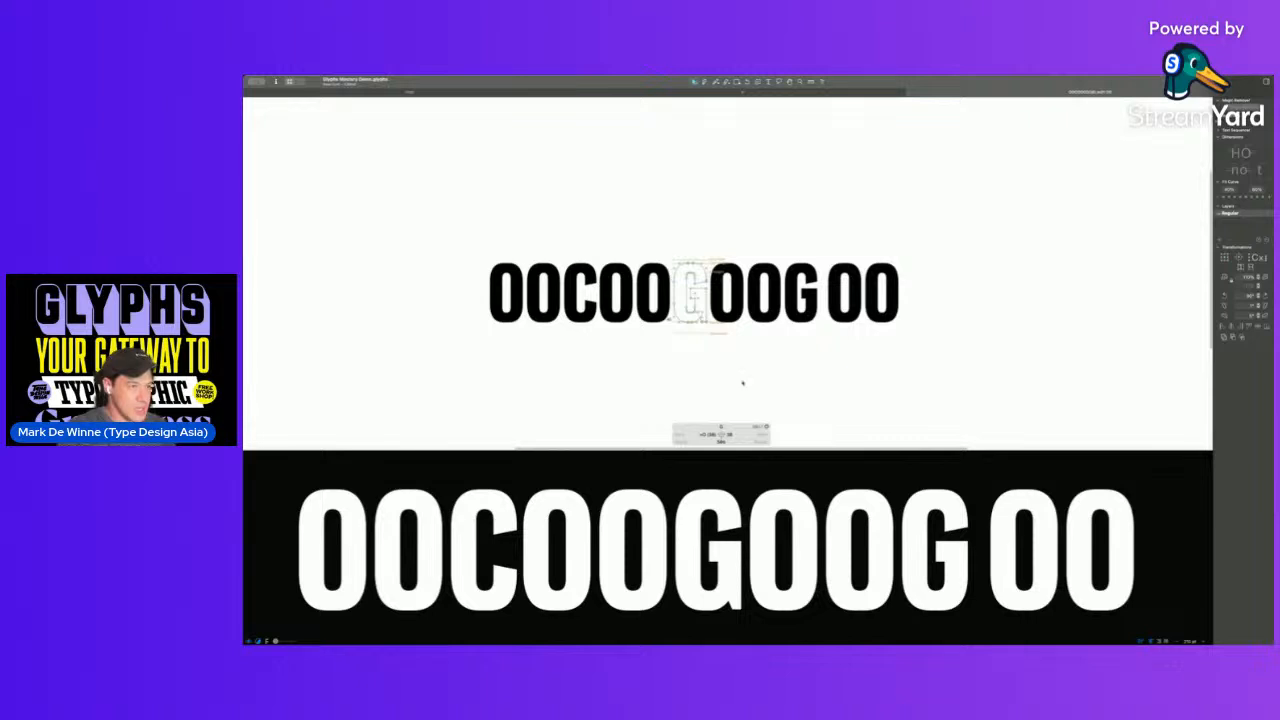
# - Set the spurless G's right sidebearing to 25
pyautogui.press('End')
pyautogui.press('End')
pyautogui.press('End')
pyautogui.doubleClick(845, 436)
pyautogui.write('-25')
pyautogui.press('Return')
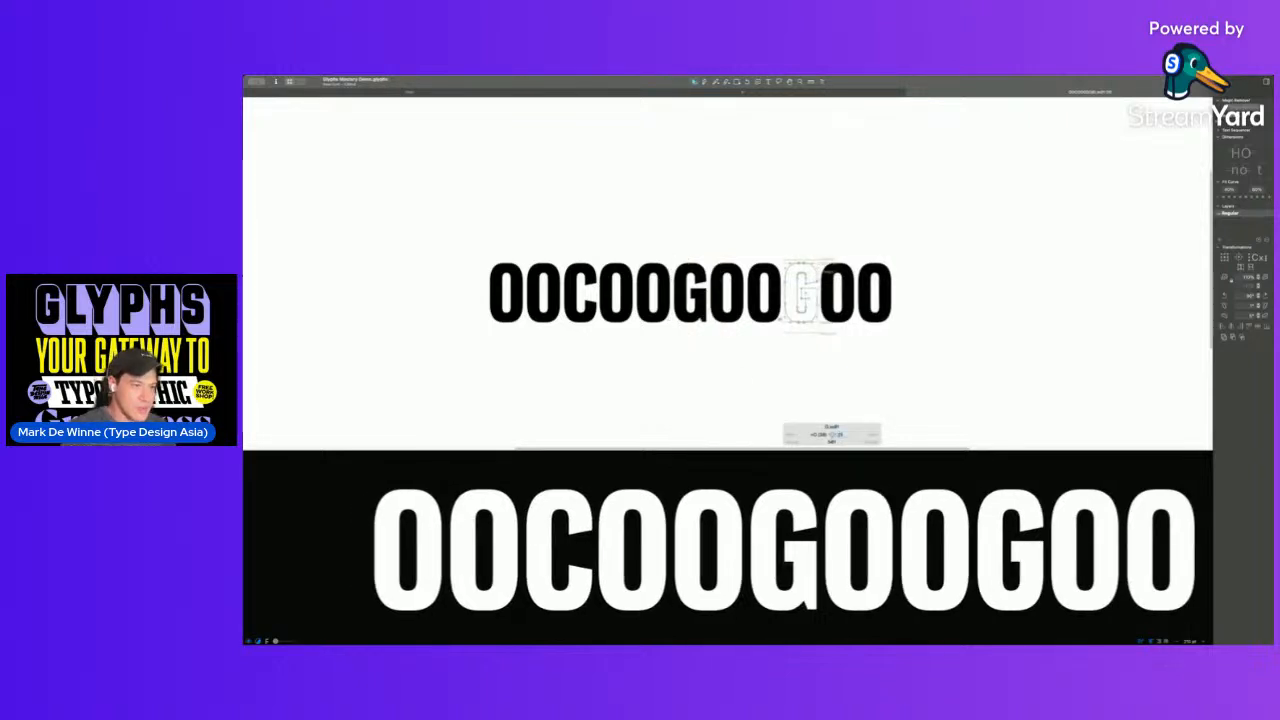
pyautogui.press('Escape')
pyautogui.hscroll(3, 828, 383)
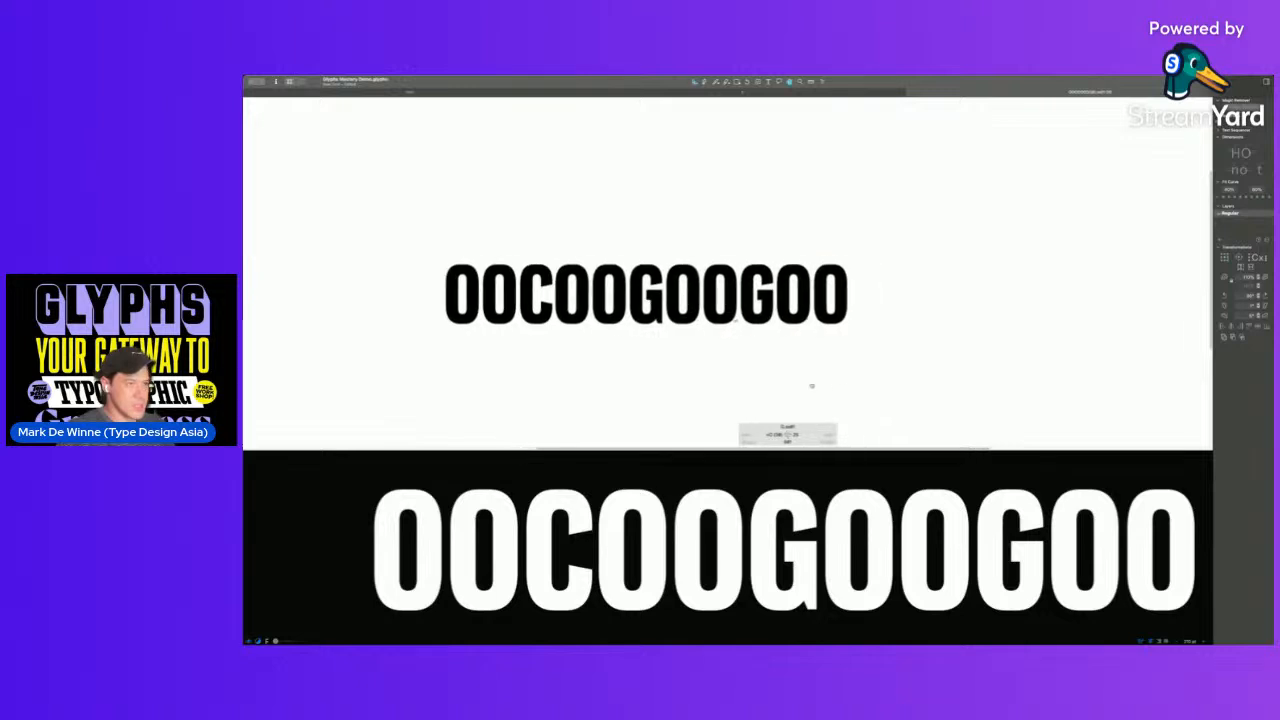
# - Examine the spacing of the C and both Gs among the Os at progressively smaller sizes
pyautogui.doubleClick(777, 435)
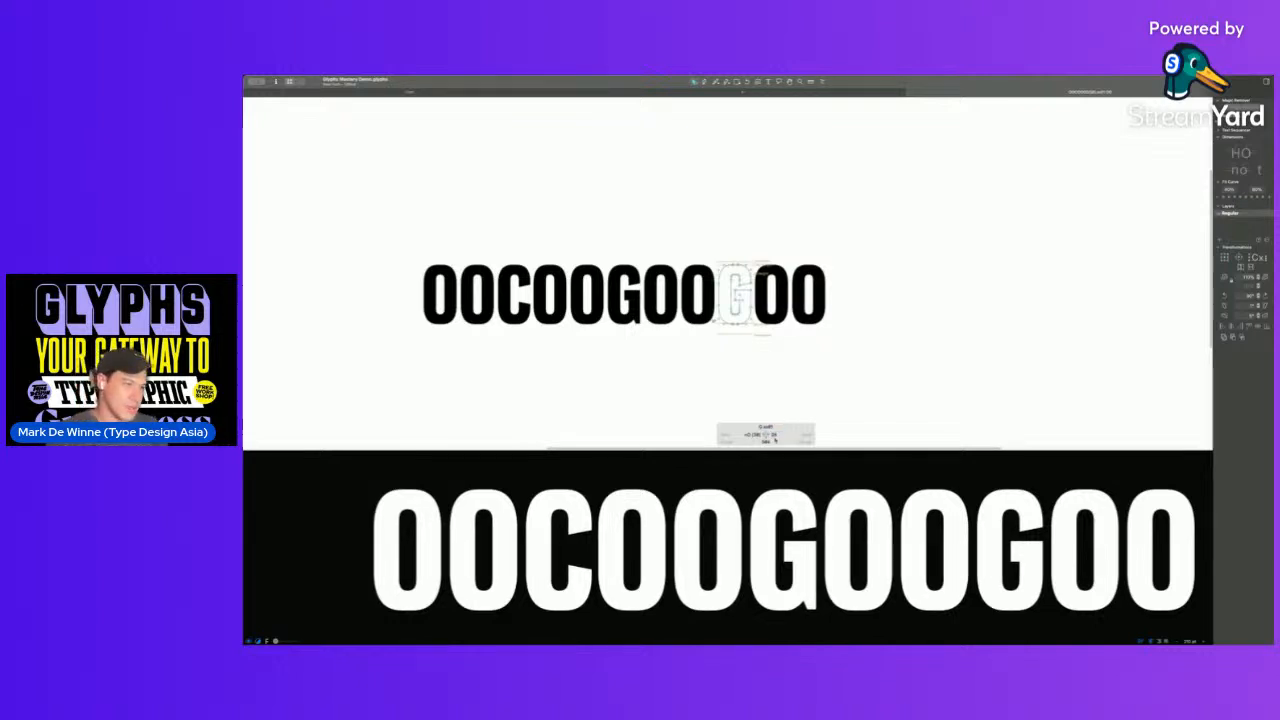
pyautogui.scroll(-3, 768, 410)
pyautogui.press('space')
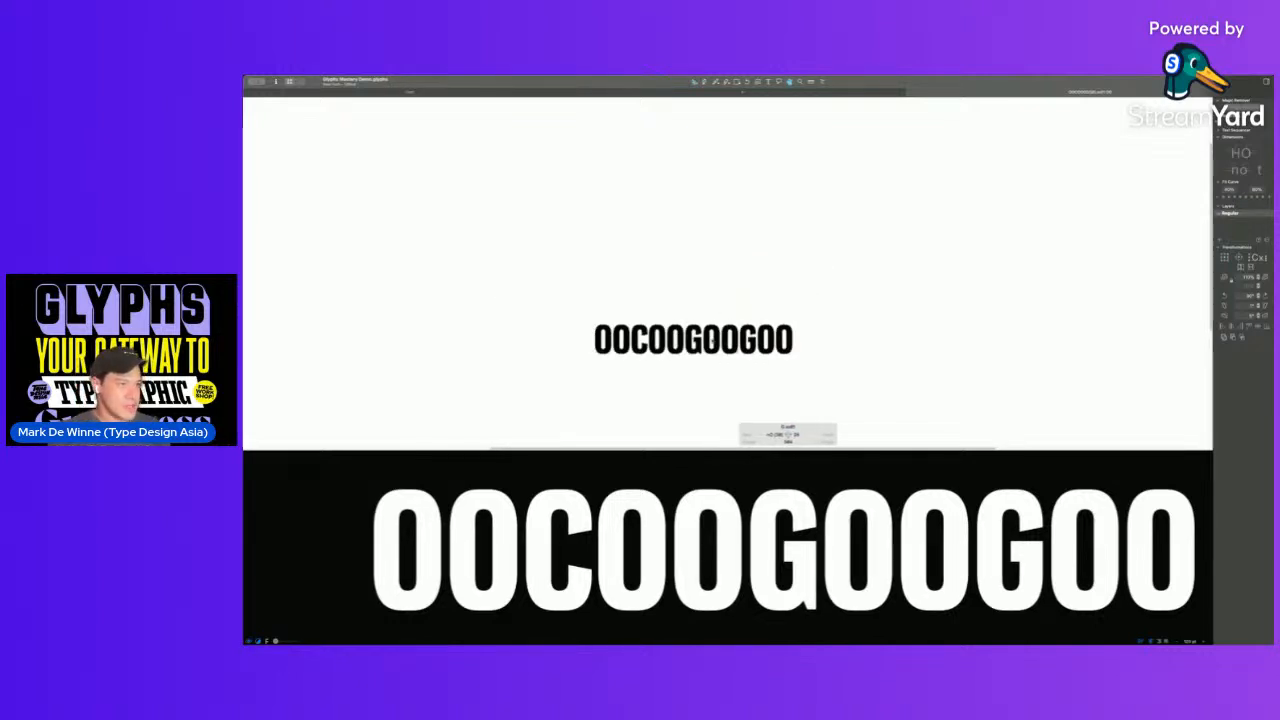
pyautogui.scroll(-2, 732, 348)
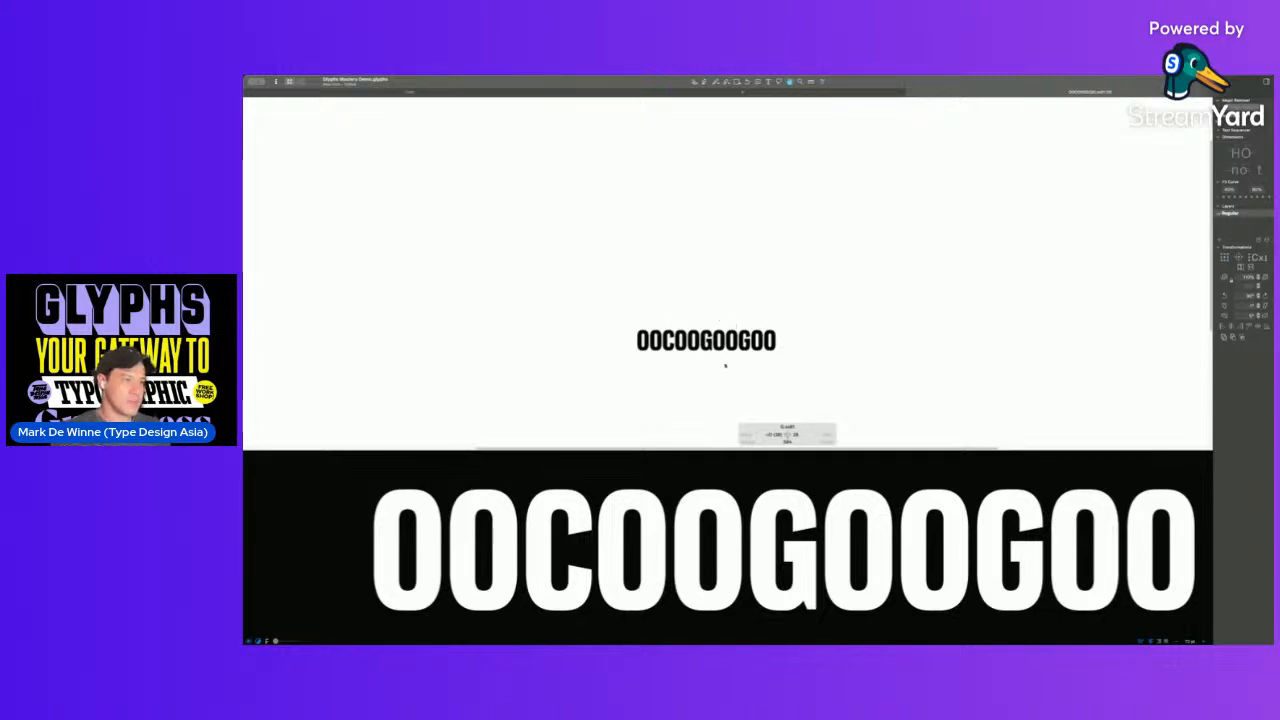
pyautogui.moveTo(768, 360); pyautogui.dragTo(763, 360)
pyautogui.press('super+space')
pyautogui.moveTo(621, 302); pyautogui.dragTo(775, 390)
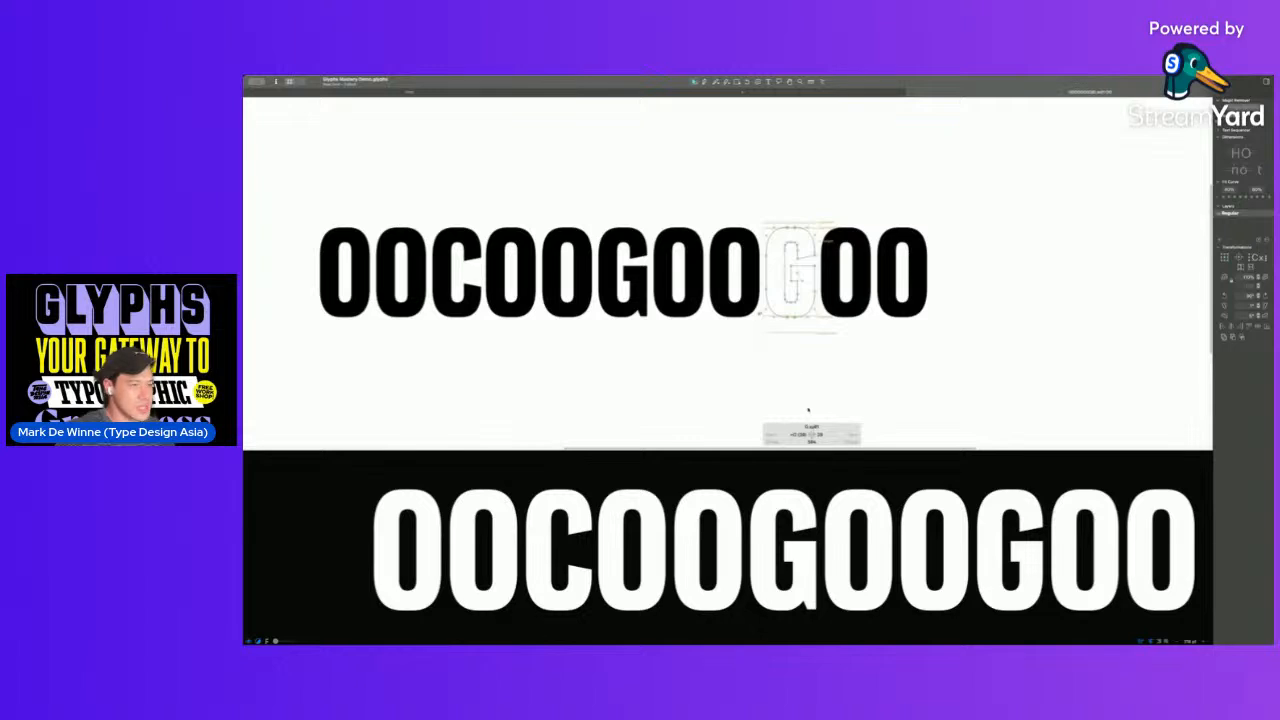
# - Close the spacing string and mark the spurless G alternate with a magenta colour label in the font overview
pyautogui.press('super+w')
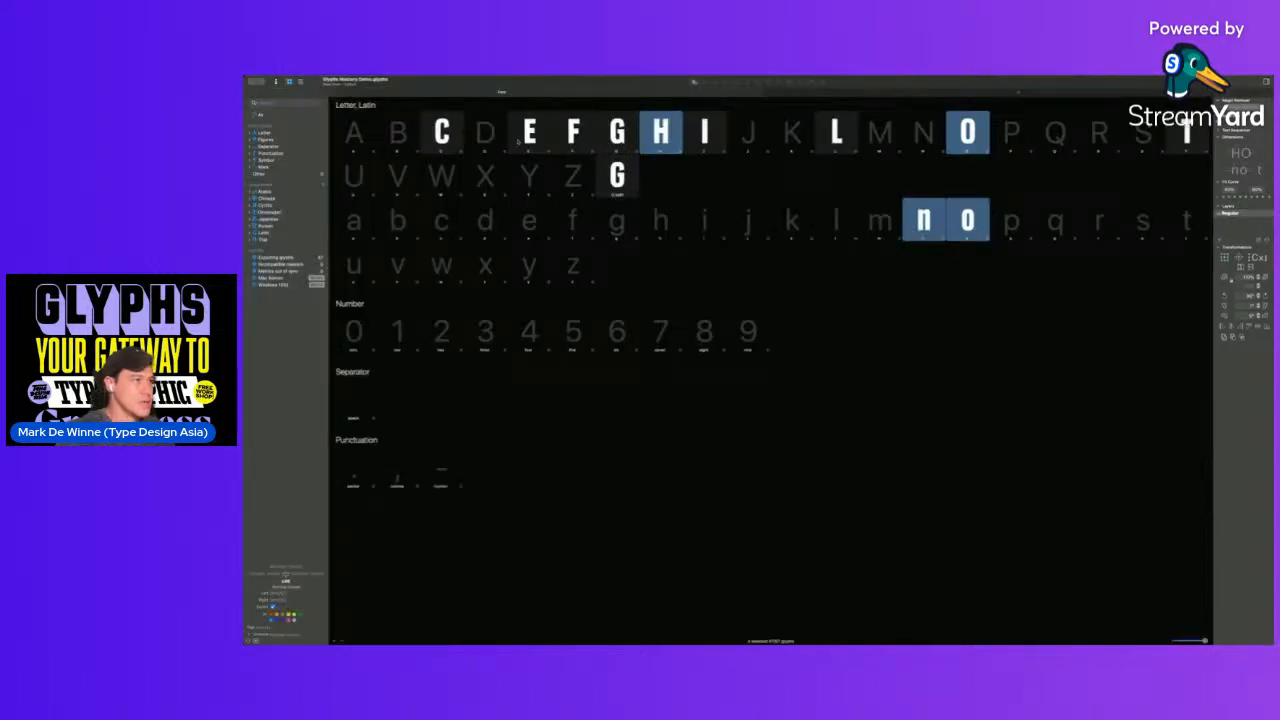
pyautogui.click(619, 133)
pyautogui.click(621, 178)
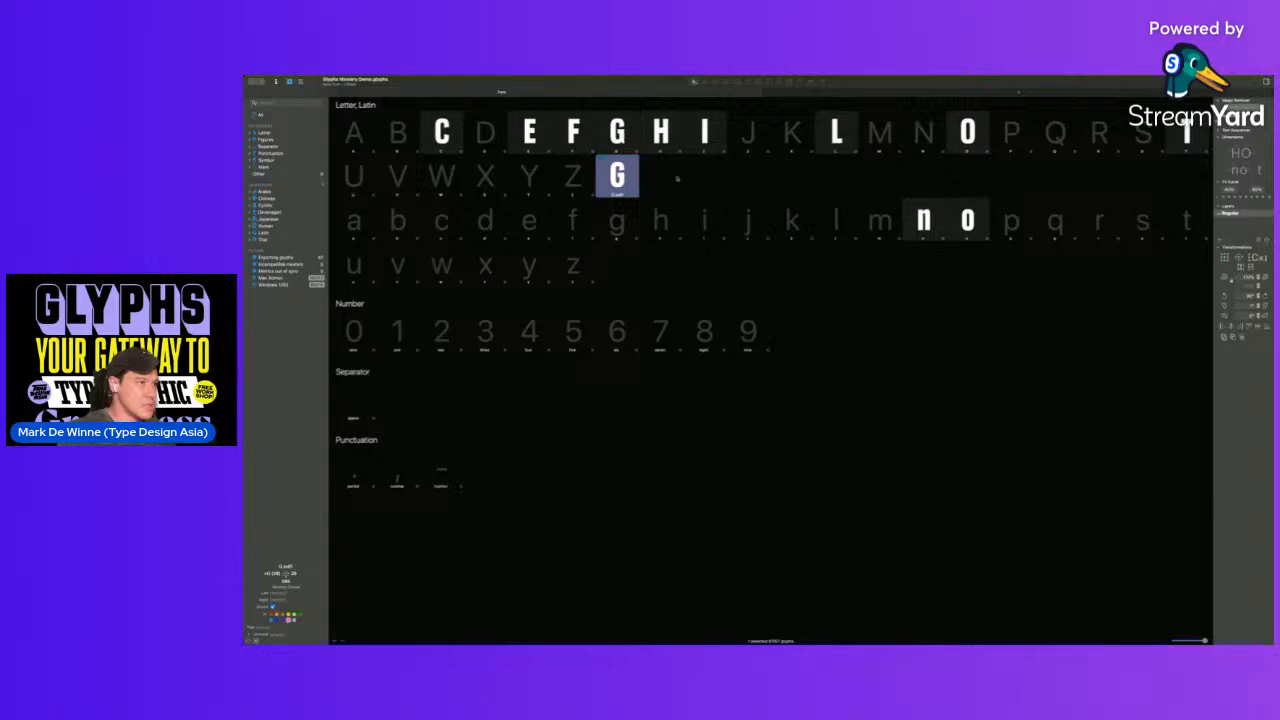
pyautogui.click(603, 168)
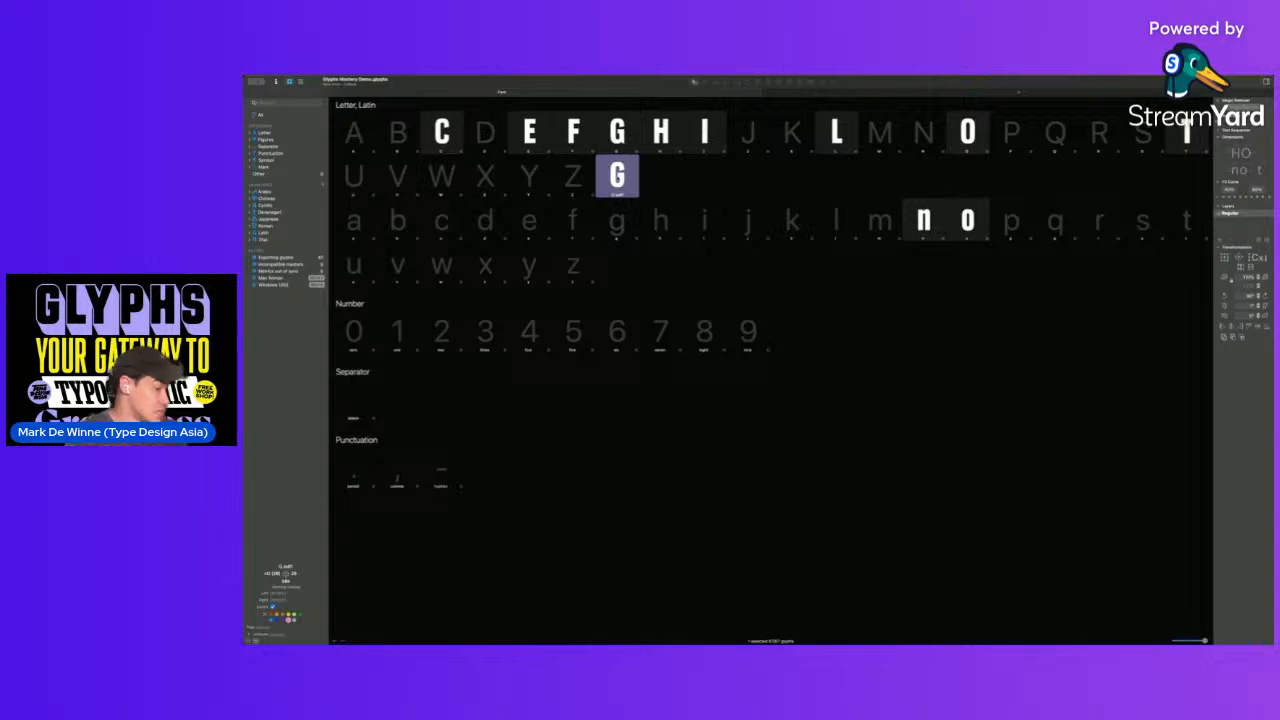
pyautogui.press('super+Tab')
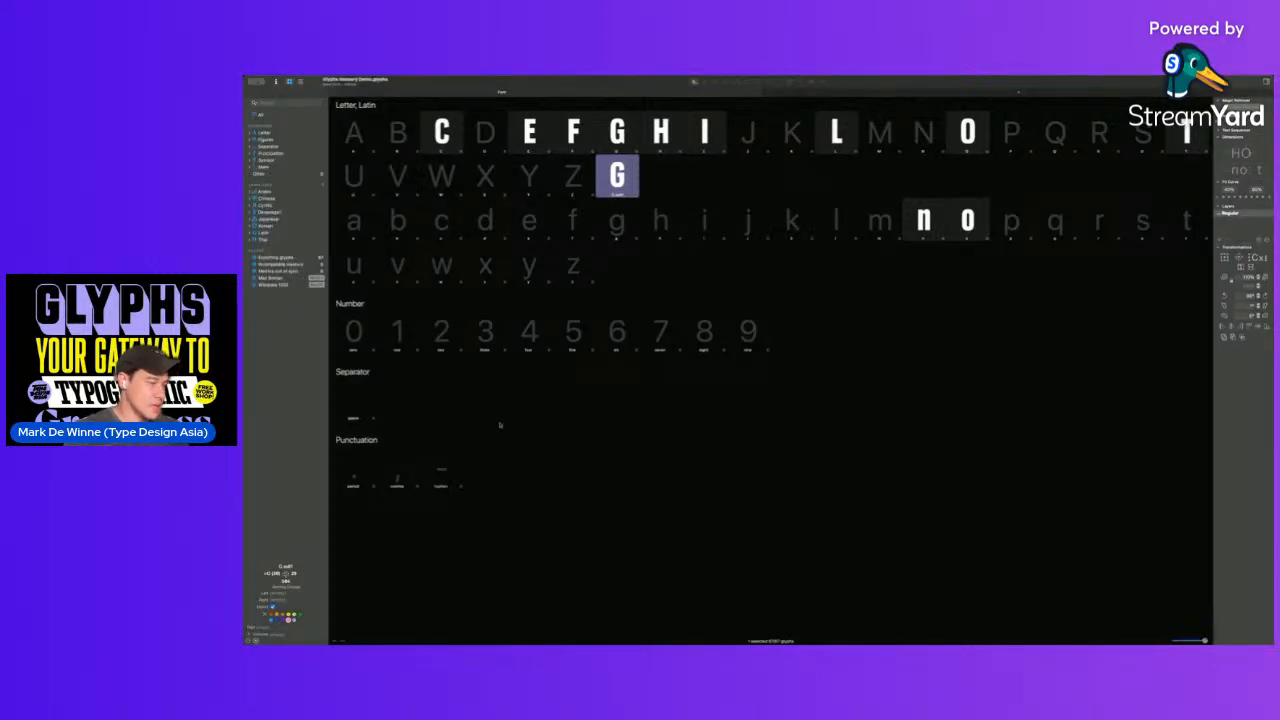
# - Open the G for editing, replace the text with GIT and inspect the available OpenType features, closing the sample at the end
pyautogui.doubleClick(617, 131)
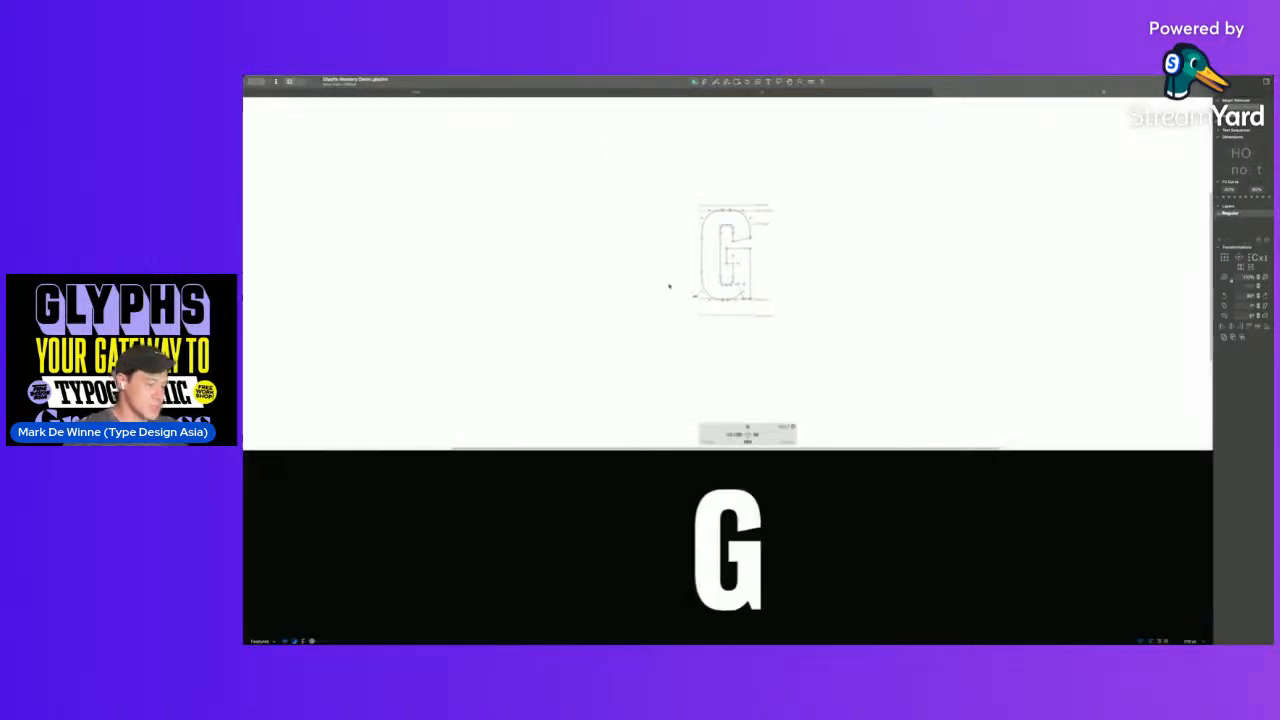
pyautogui.press('t')
pyautogui.press('BackSpace')
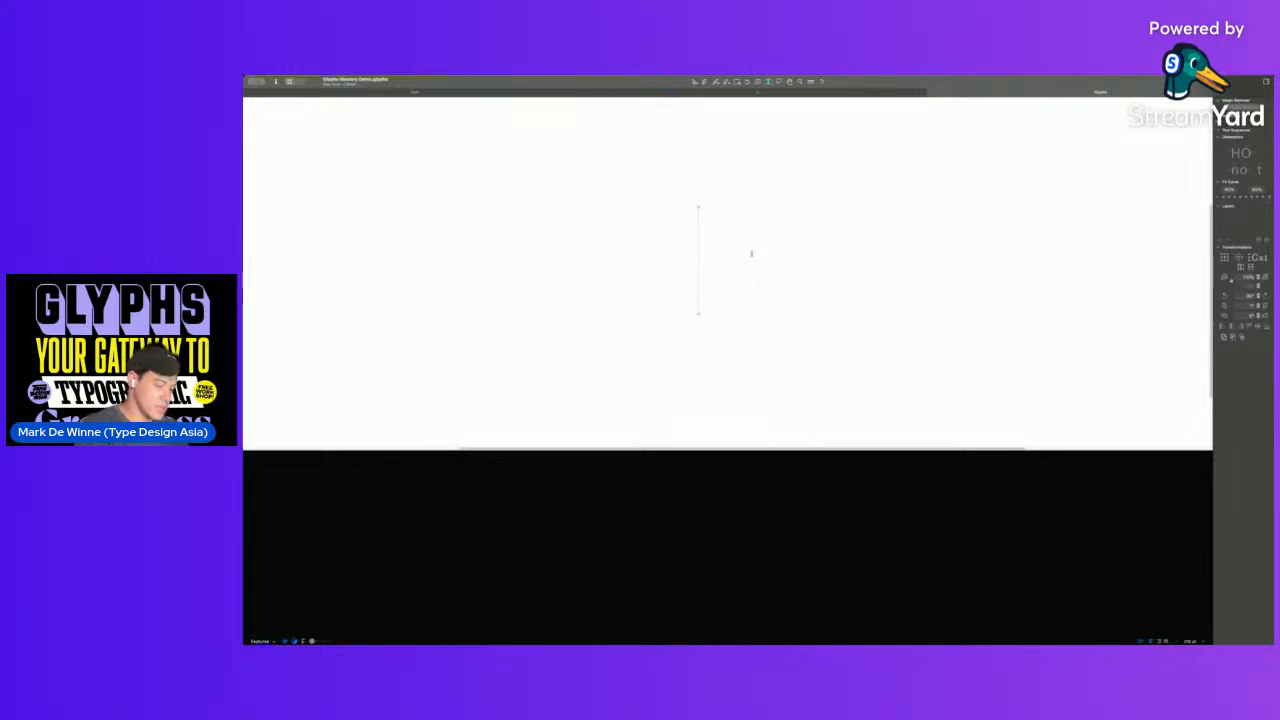
pyautogui.write('GIT')
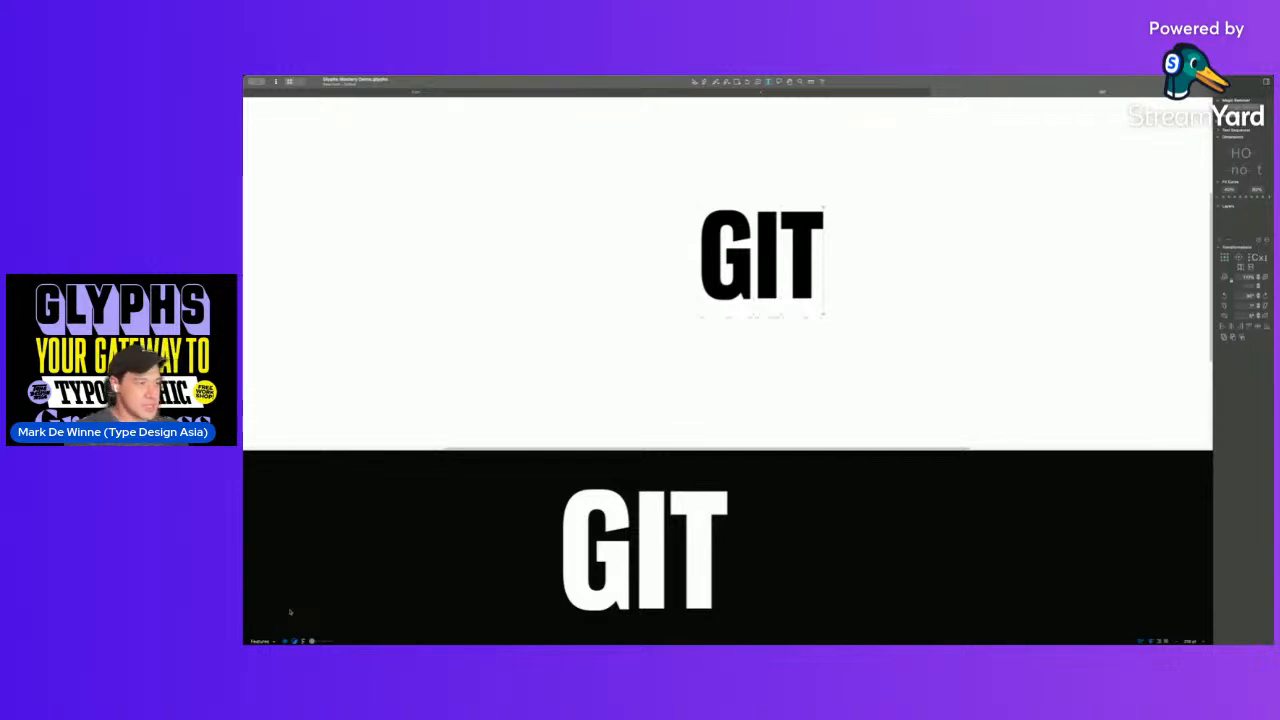
pyautogui.click(290, 612)
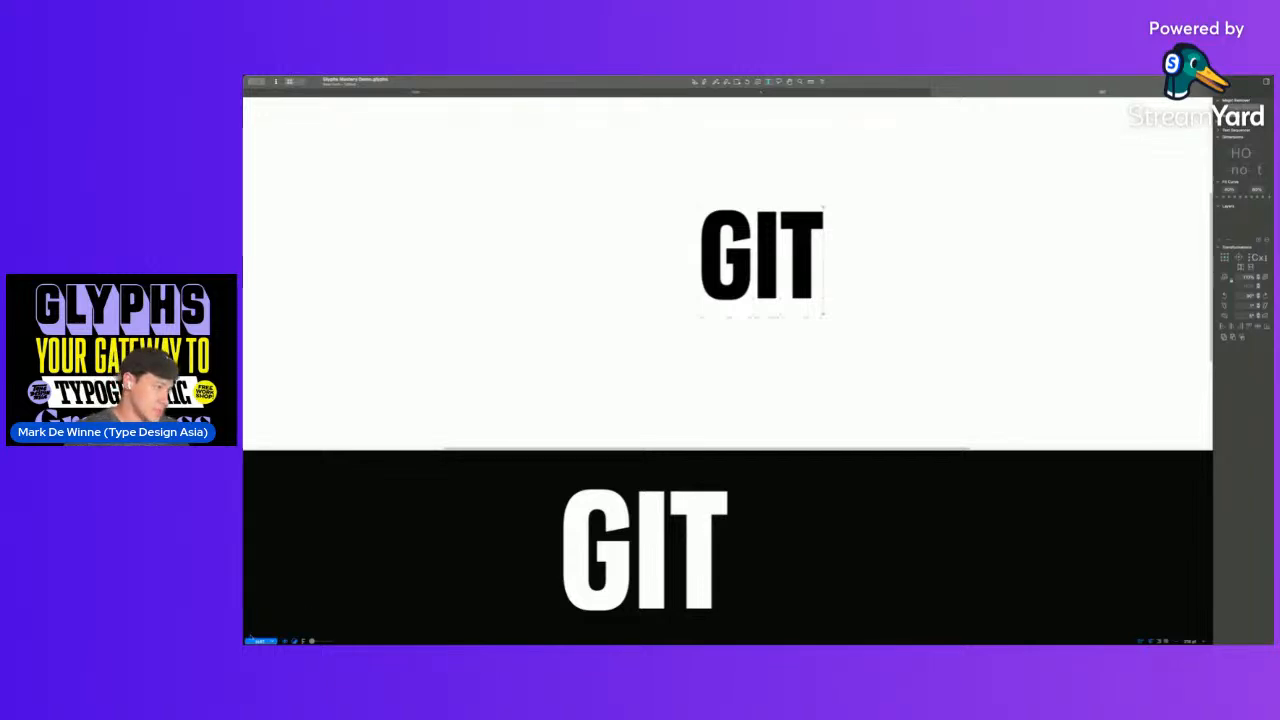
pyautogui.click(288, 605)
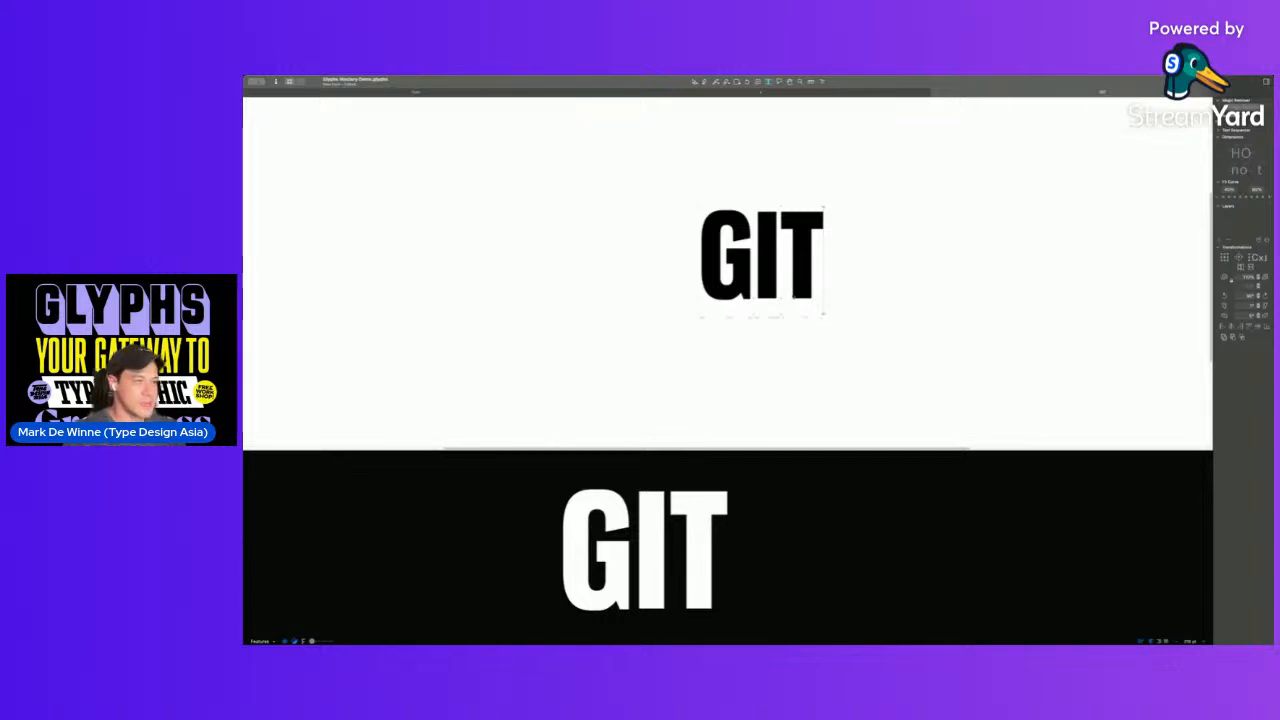
pyautogui.press('super+w')
# - Open the empty capital U from the font overview and fill it with the H's stems and crossbar as its base
pyautogui.press('Right')
pyautogui.press('Right')
pyautogui.press('Right')
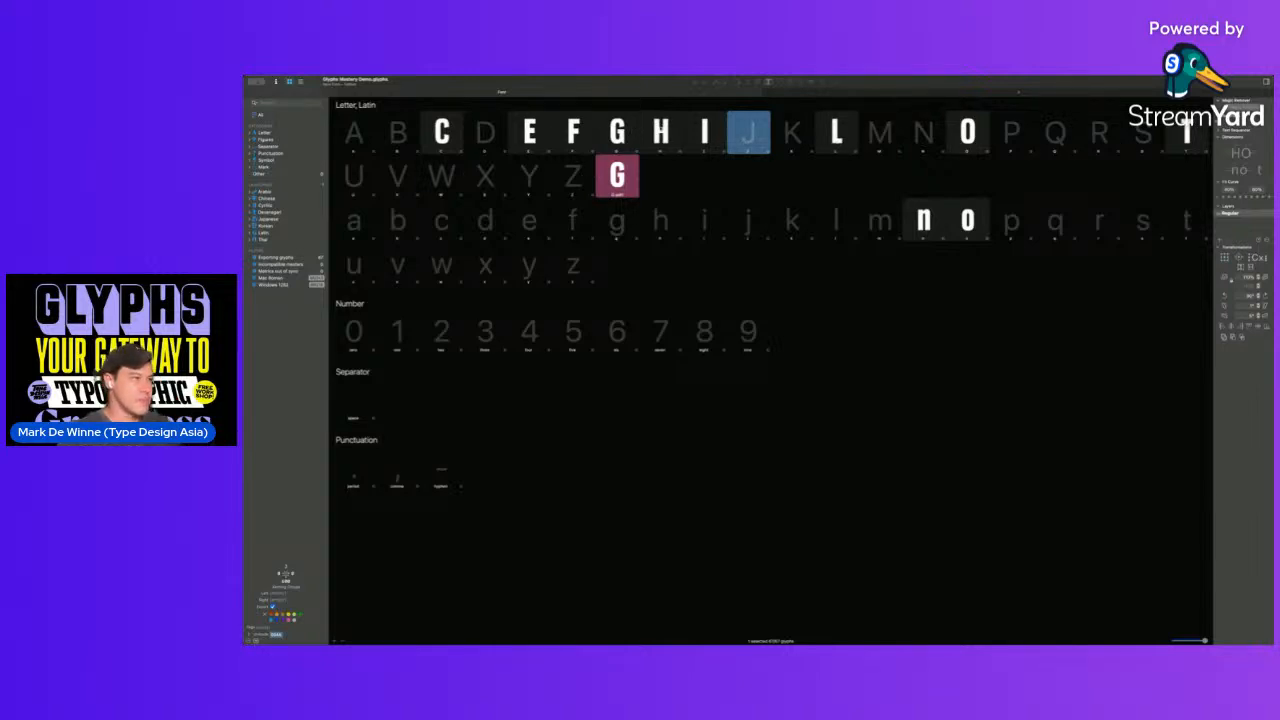
pyautogui.doubleClick(354, 177)
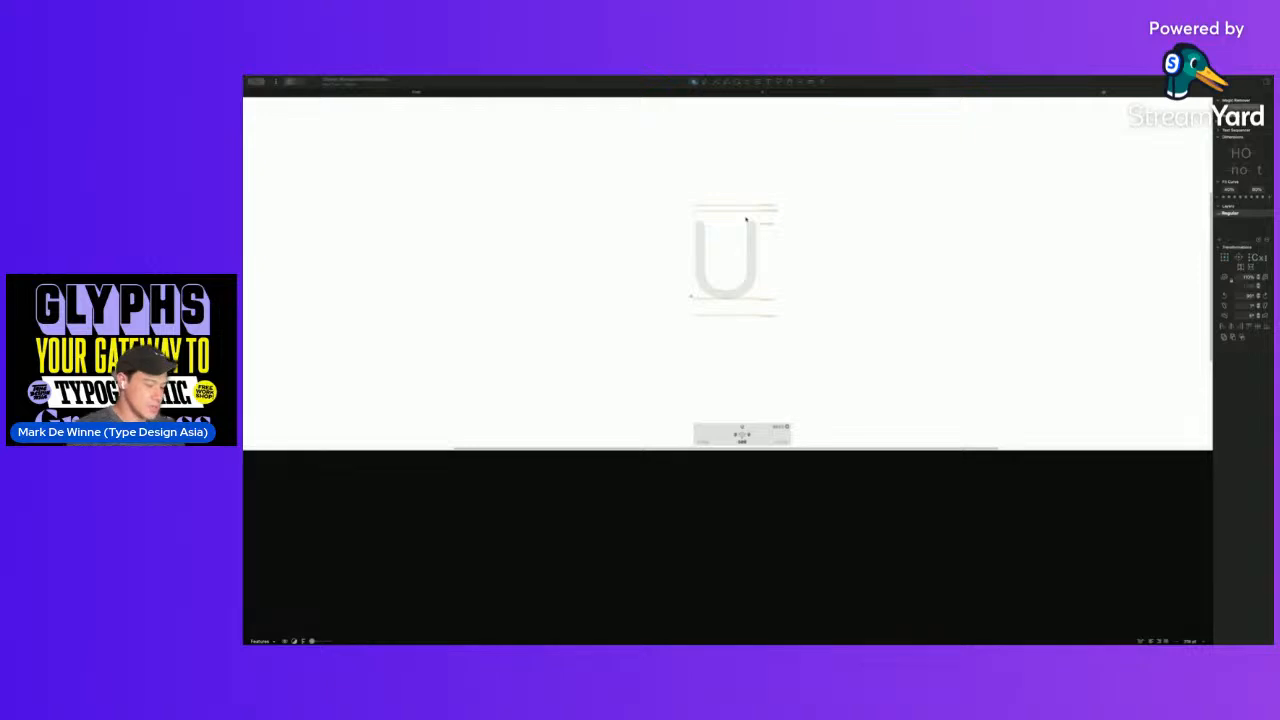
pyautogui.click(762, 92)
pyautogui.click(679, 238)
pyautogui.moveTo(671, 214); pyautogui.dragTo(797, 324)
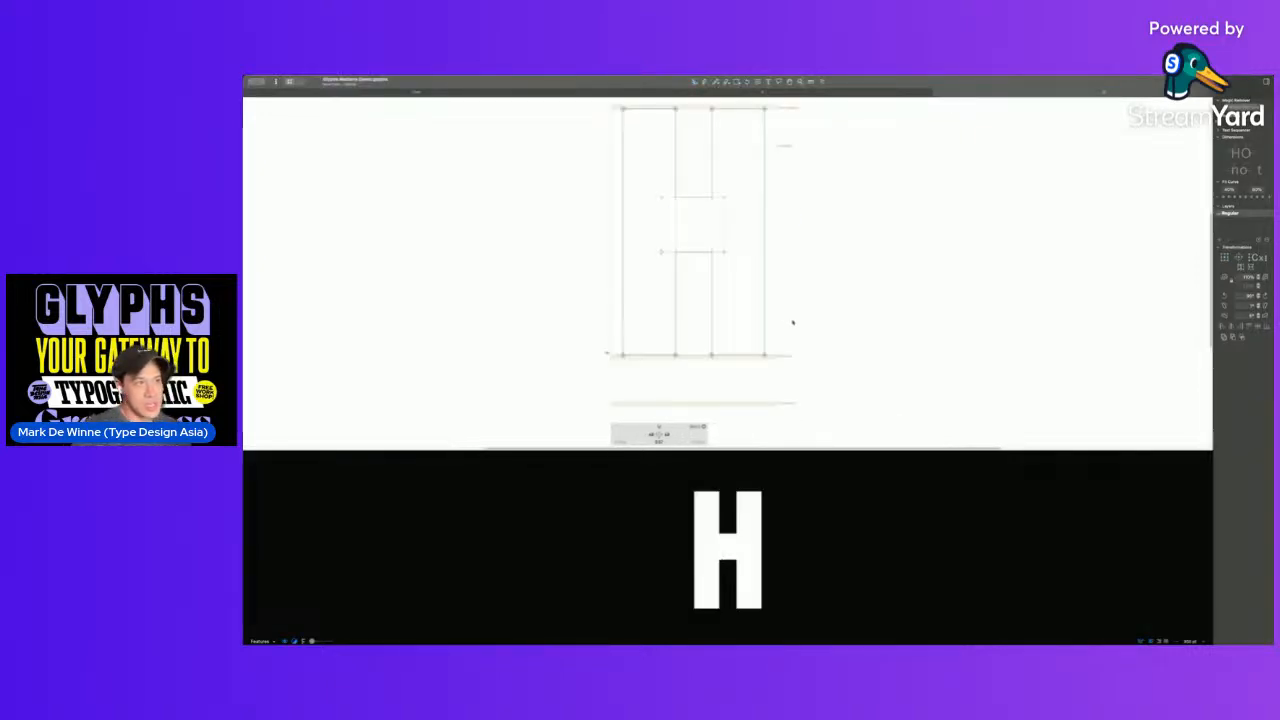
# - Select the U's stems and crossbar and align their bottoms so the crossbar sits on the baseline
pyautogui.click(677, 206)
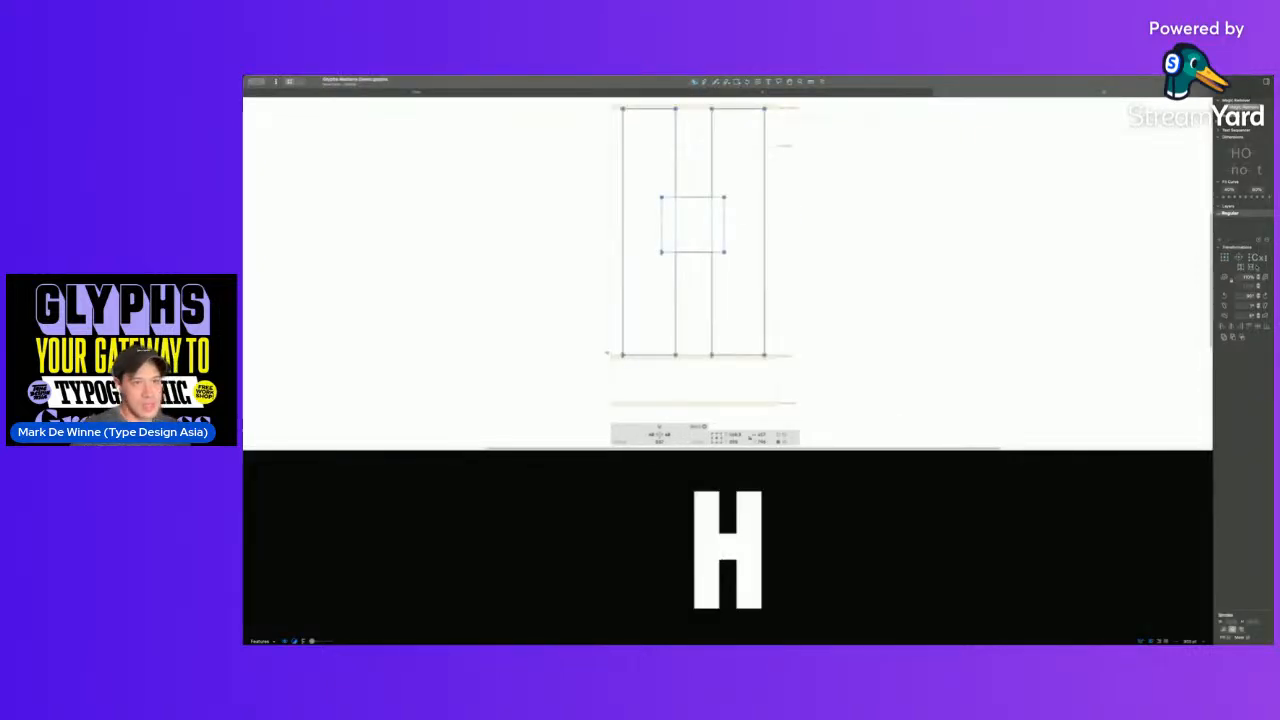
pyautogui.click(1251, 267)
pyautogui.click(1266, 326)
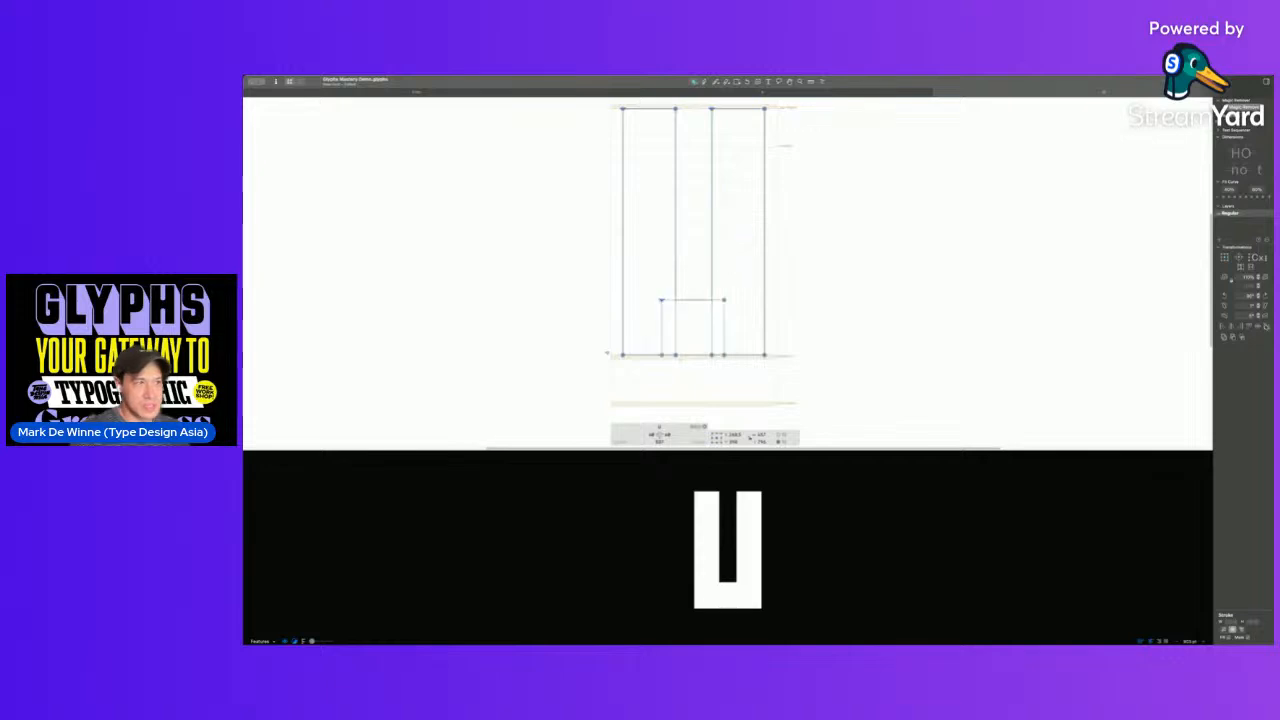
pyautogui.press('space')
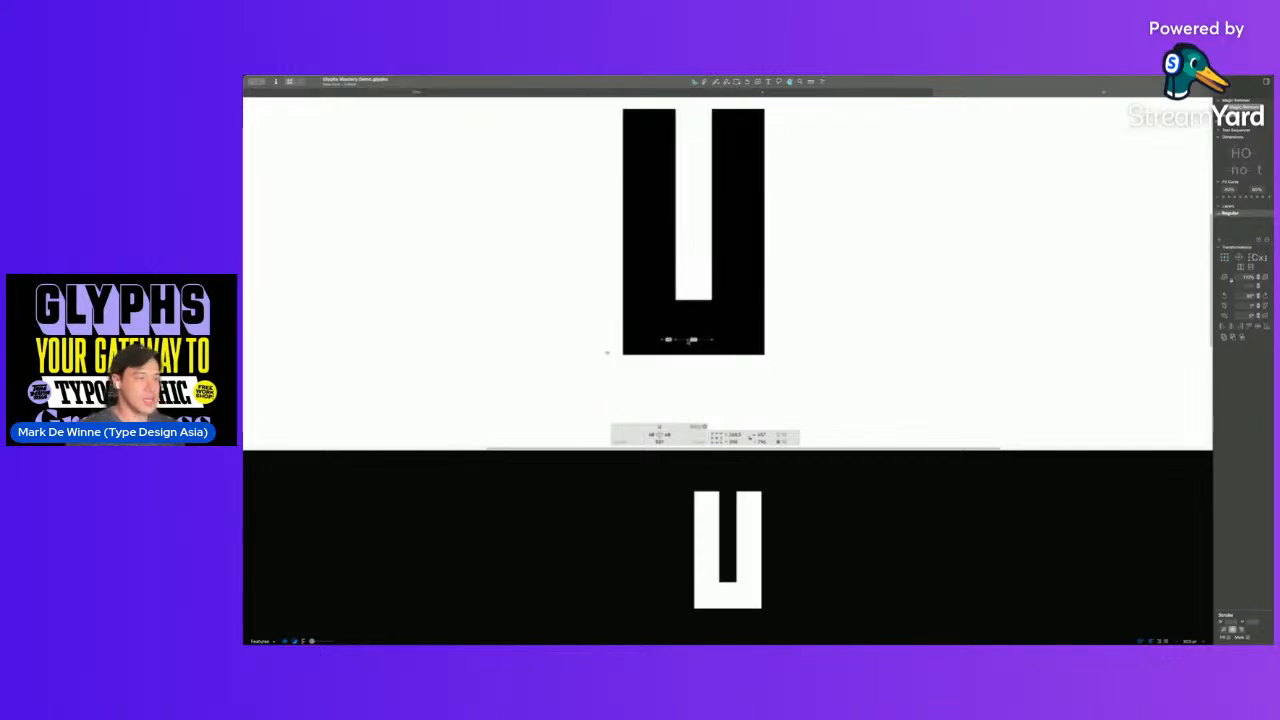
# - Lower the upper edge of the U's bottom bar slightly, select all its shapes and merge them into one outline
pyautogui.click(693, 297)
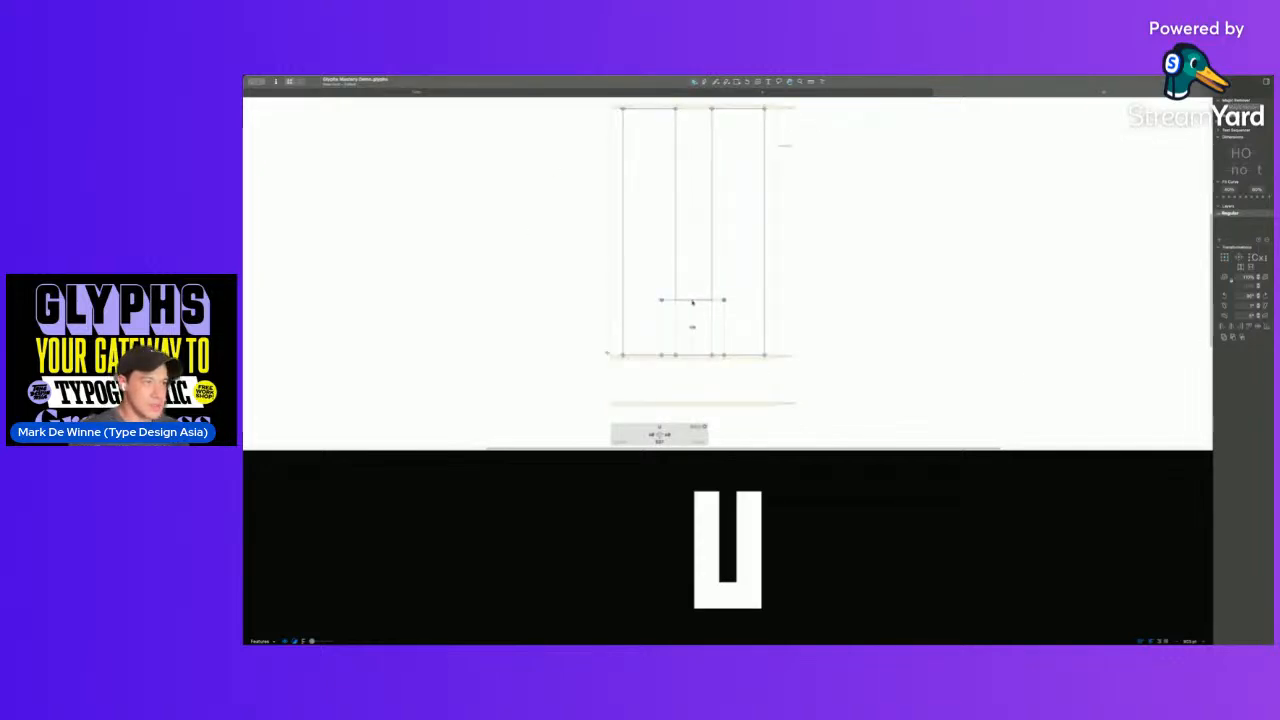
pyautogui.click(693, 301)
pyautogui.hotkey('shift', 'Down')
pyautogui.doubleClick(693, 302)
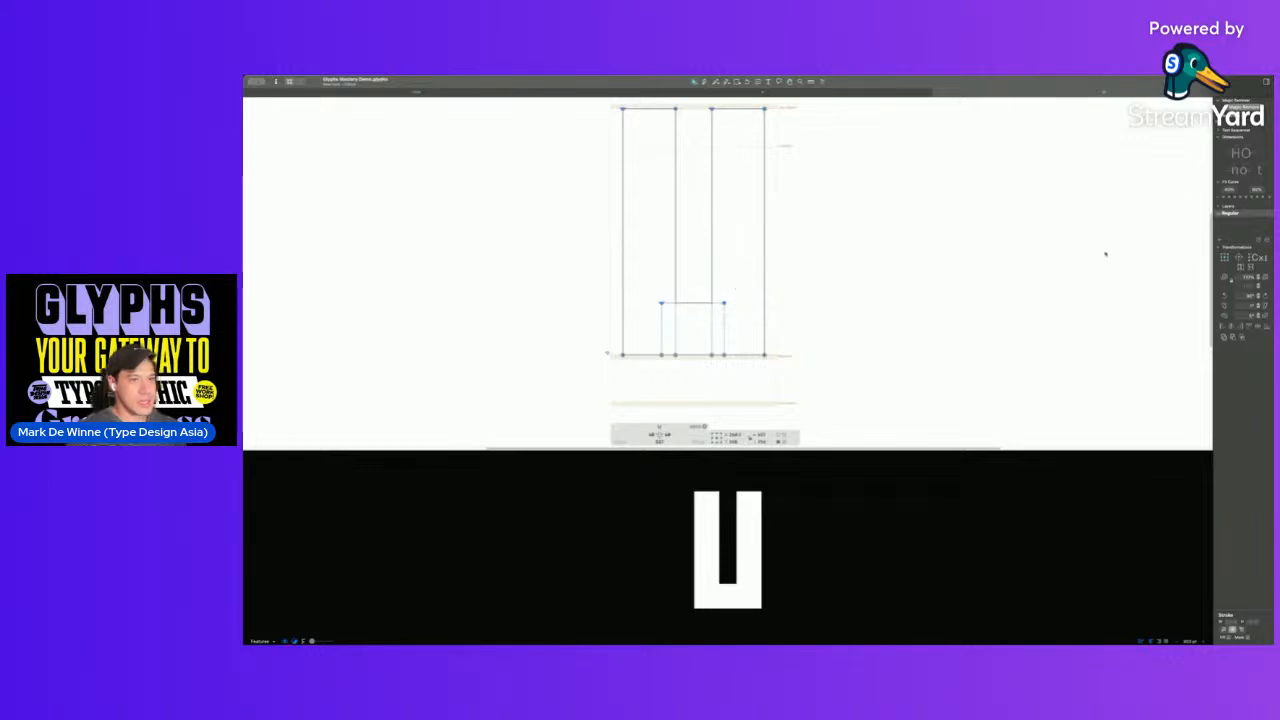
# - Insert midpoint nodes on the U's inner and outer bottom edges and raise the corner nodes to form pointed ends
pyautogui.click(694, 299)
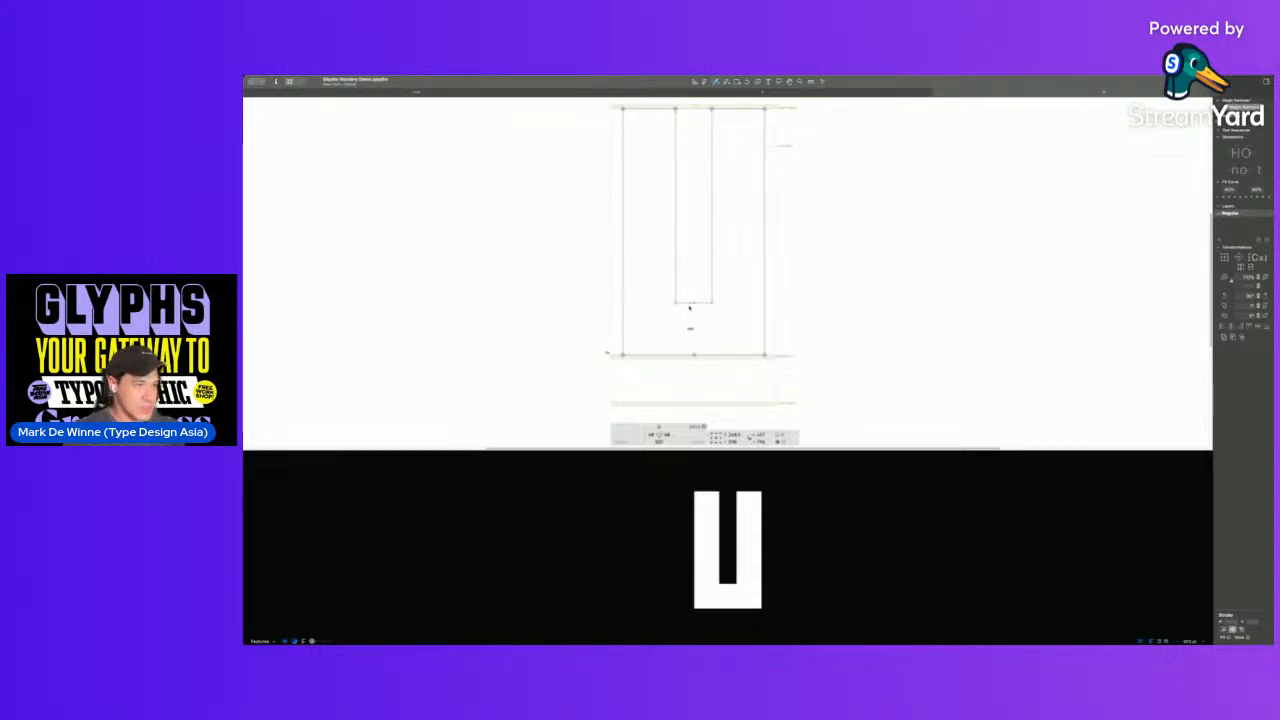
pyautogui.moveTo(590, 272)
pyautogui.mouseDown()
pyautogui.moveTo(671, 362)
pyautogui.moveTo(682, 358)
pyautogui.mouseUp()
pyautogui.moveTo(704, 278)
pyautogui.mouseDown()
pyautogui.moveTo(773, 350)
pyautogui.moveTo(760, 294)
pyautogui.moveTo(664, 228)
pyautogui.moveTo(706, 268)
pyautogui.mouseUp()
pyautogui.click(740, 265)
pyautogui.click(702, 286)
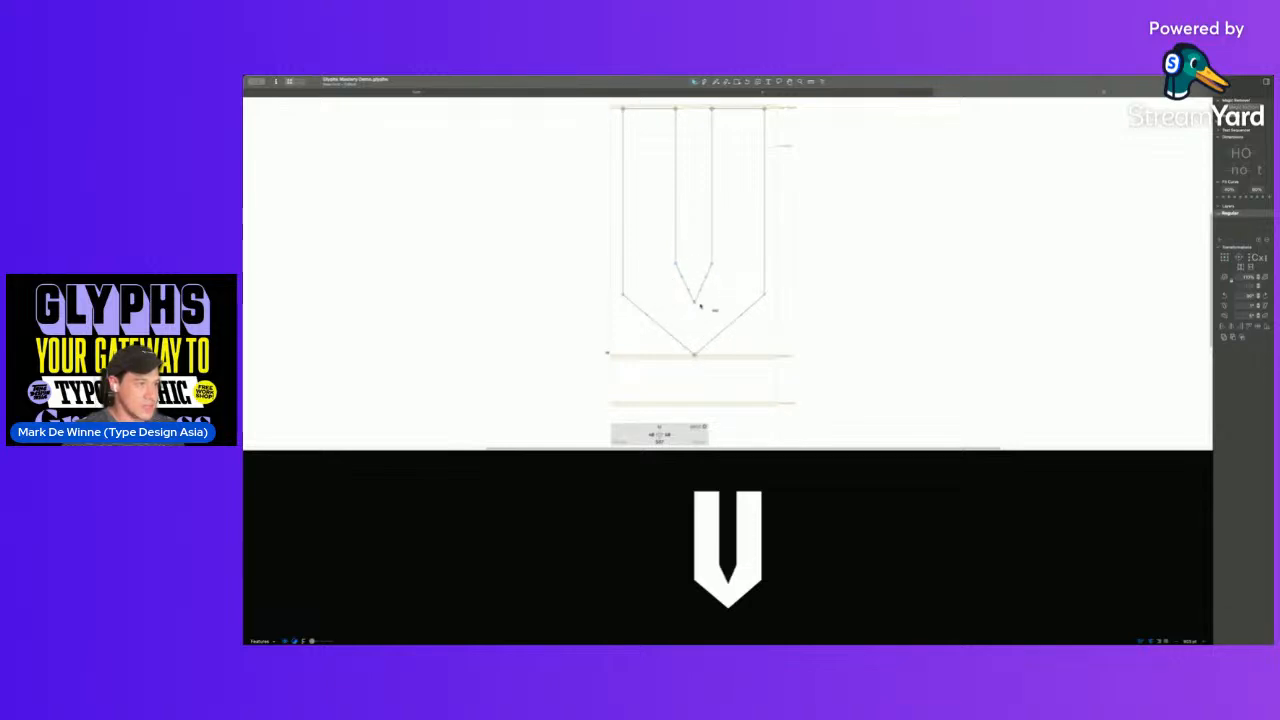
# - Convert the U's inner and outer bottom diagonals into smooth curves to round its base, and preview the filled letter
pyautogui.doubleClick(695, 303)
pyautogui.doubleClick(676, 264)
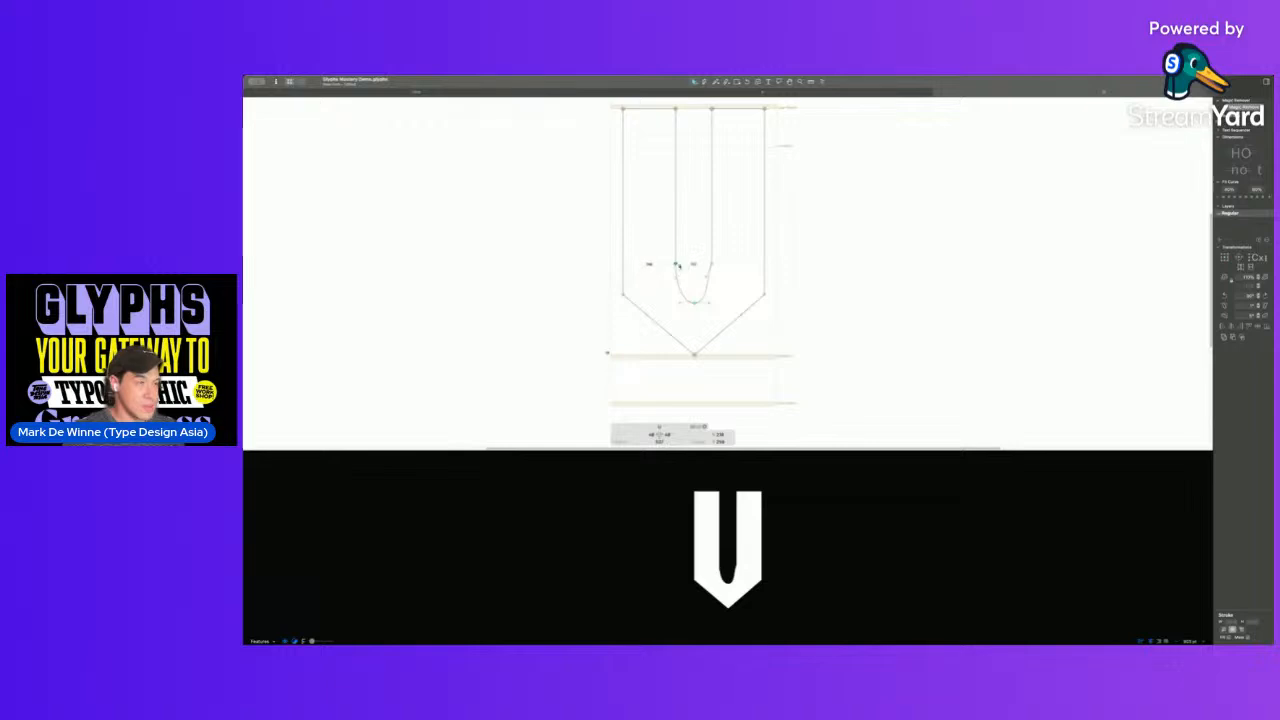
pyautogui.doubleClick(709, 265)
pyautogui.doubleClick(764, 294)
pyautogui.doubleClick(622, 294)
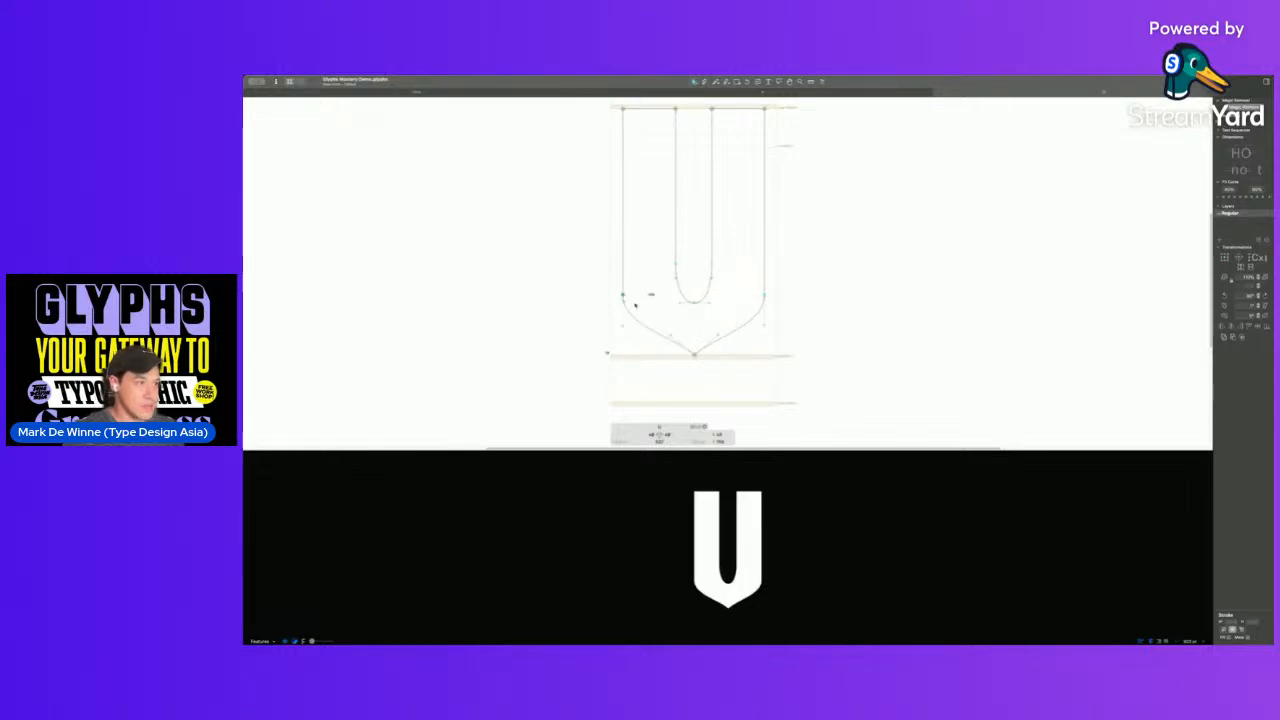
pyautogui.press('Delete')
pyautogui.press('space')
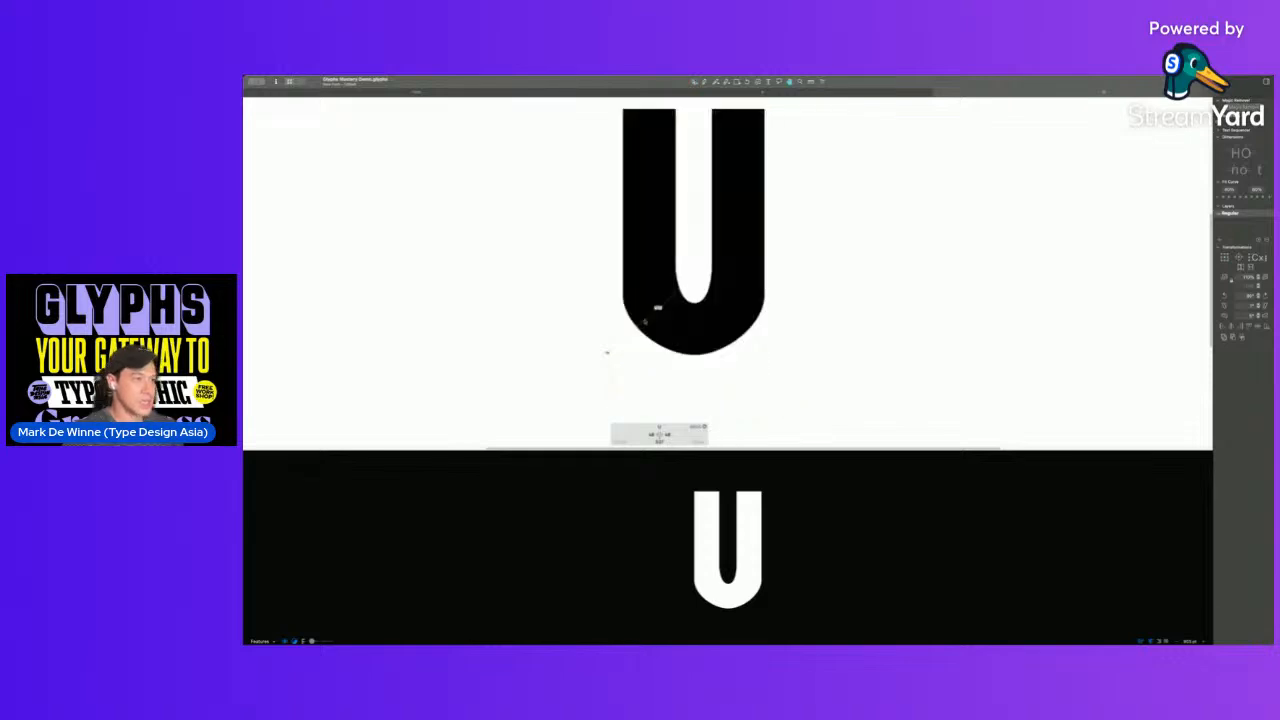
# - Move the U's inner and outer bottom curves down slightly so the outer curve overshoots the baseline, and preview the letter
pyautogui.moveTo(577, 229); pyautogui.dragTo(822, 386)
pyautogui.press('Down')
pyautogui.press('space')
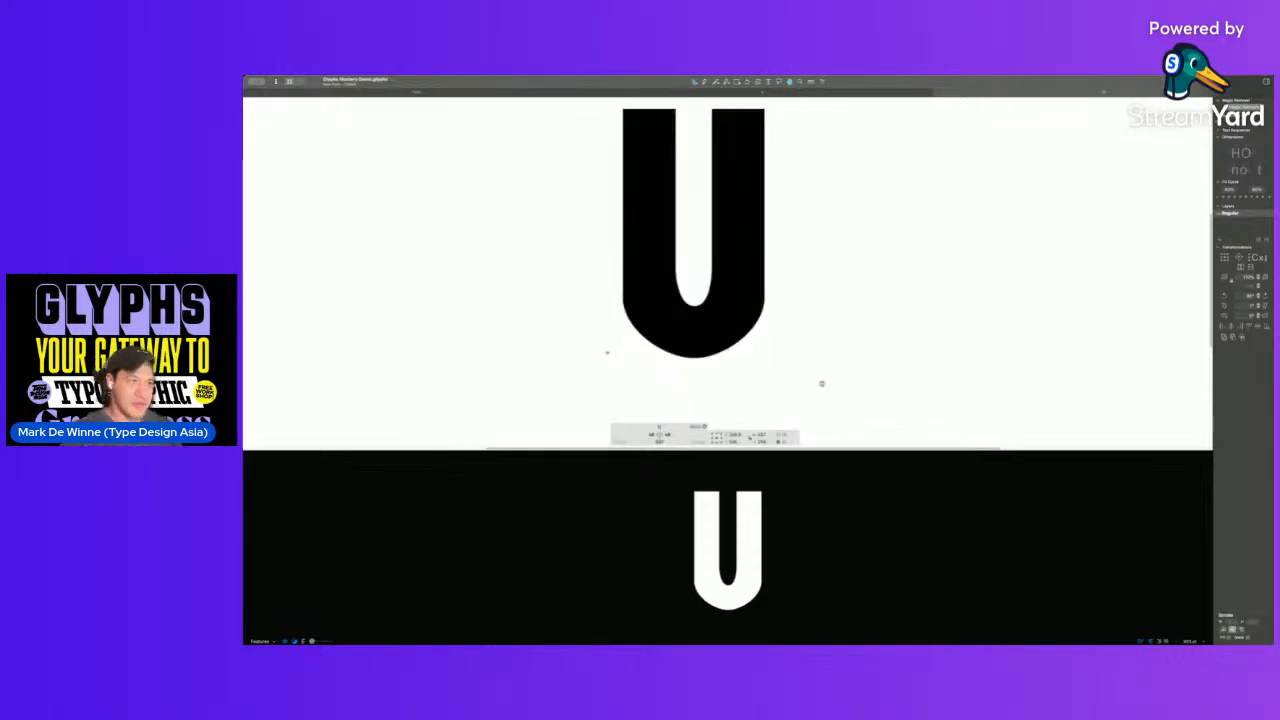
pyautogui.press('space')
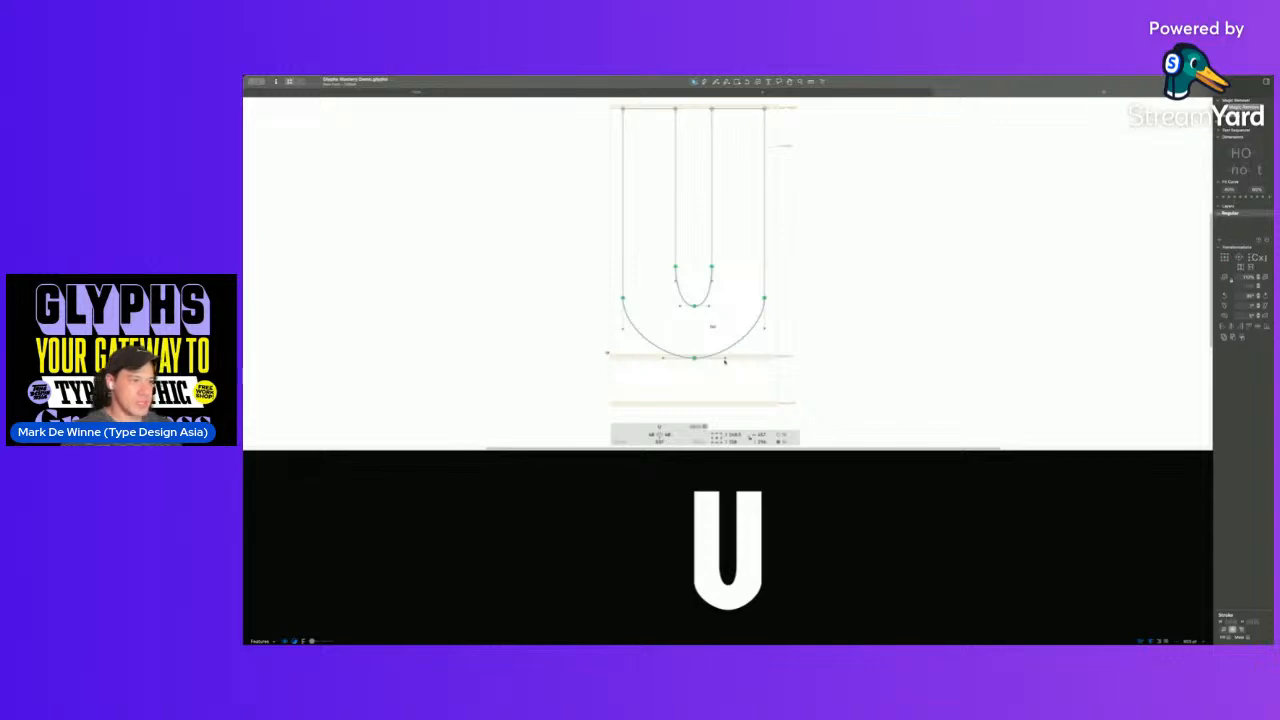
# - Lower the two side nodes of the U's inner bottom curve to tighten the counter's rounding, and preview the letter
pyautogui.moveTo(668, 247); pyautogui.dragTo(732, 274)
pyautogui.hotkey('shift', 'Down')
pyautogui.hotkey('shift', 'Down')
pyautogui.hotkey('shift', 'Down')
pyautogui.press('space')
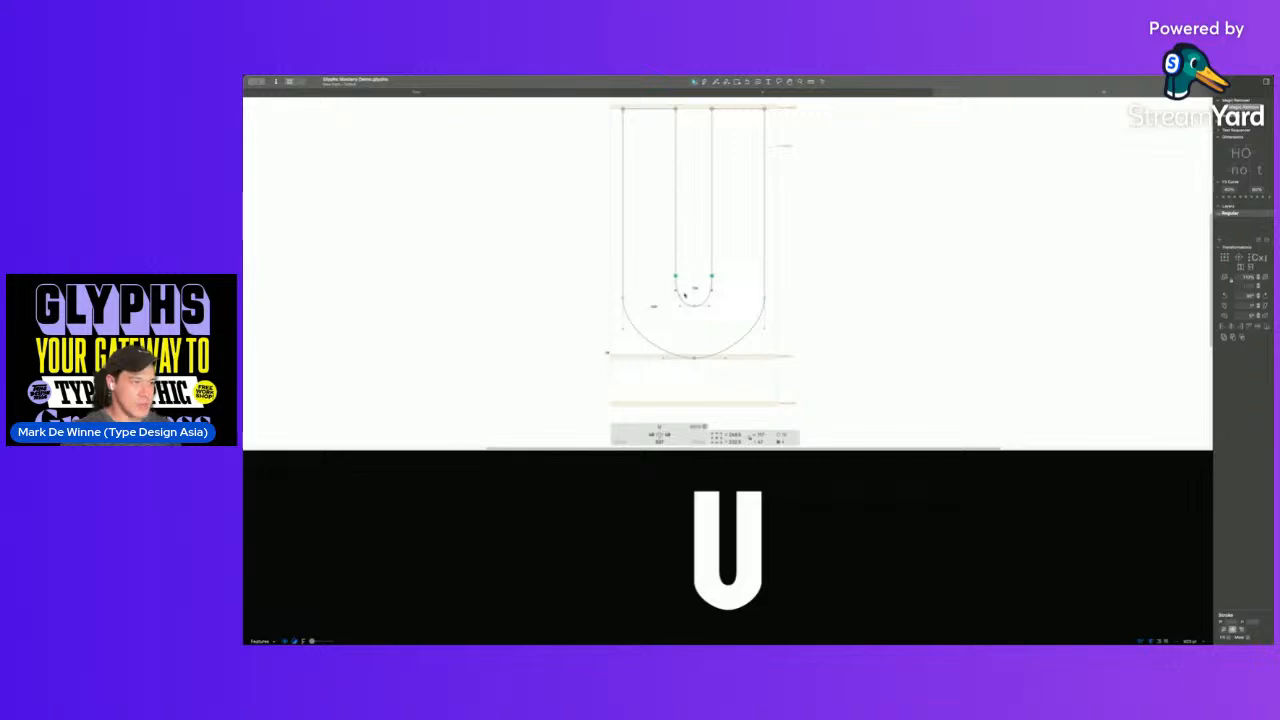
pyautogui.press('space')
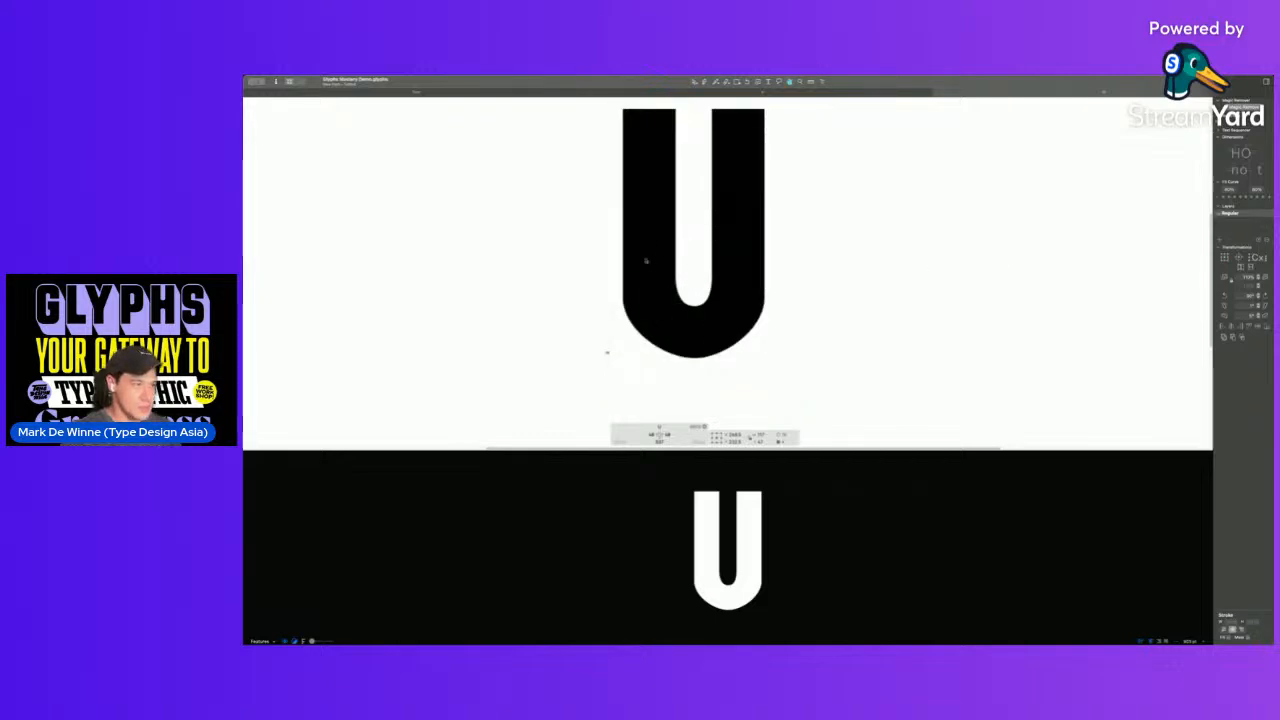
pyautogui.moveTo(716, 279); pyautogui.dragTo(713, 284)
# - Insert an O before the U and compare the lower curves of both letters in outline
pyautogui.write('tO')
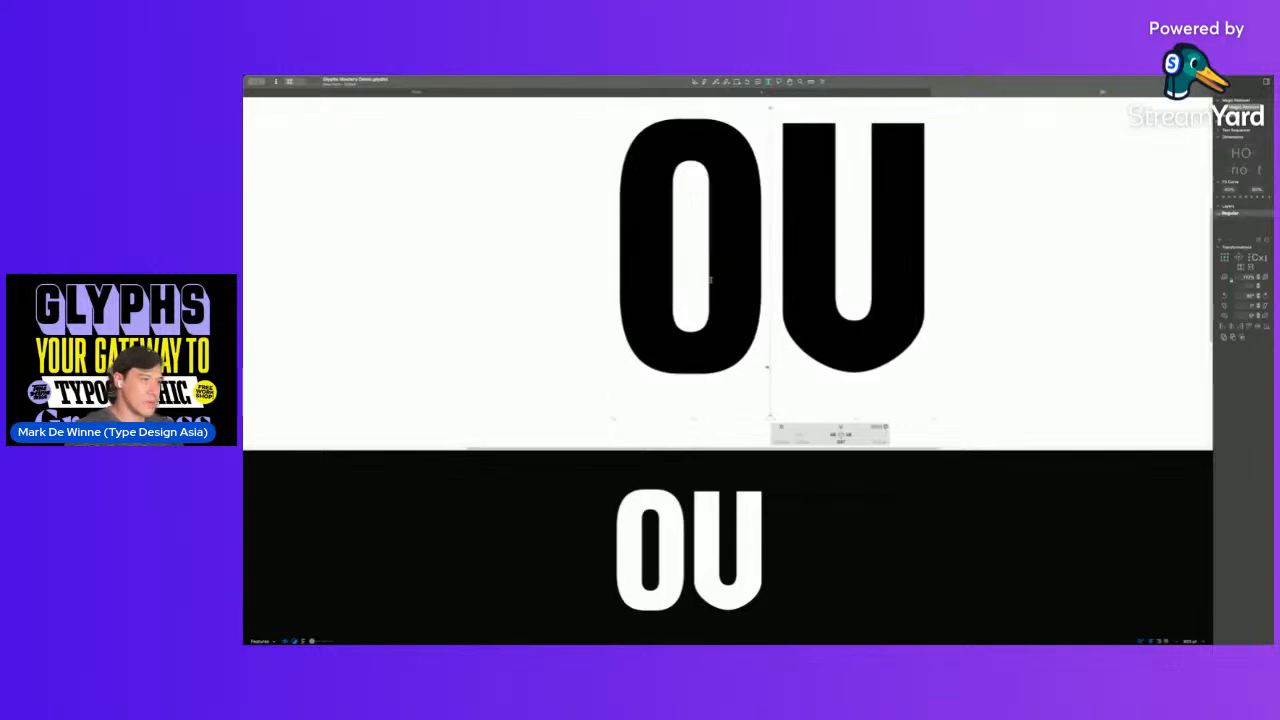
pyautogui.press('Escape')
pyautogui.moveTo(663, 291); pyautogui.dragTo(666, 302)
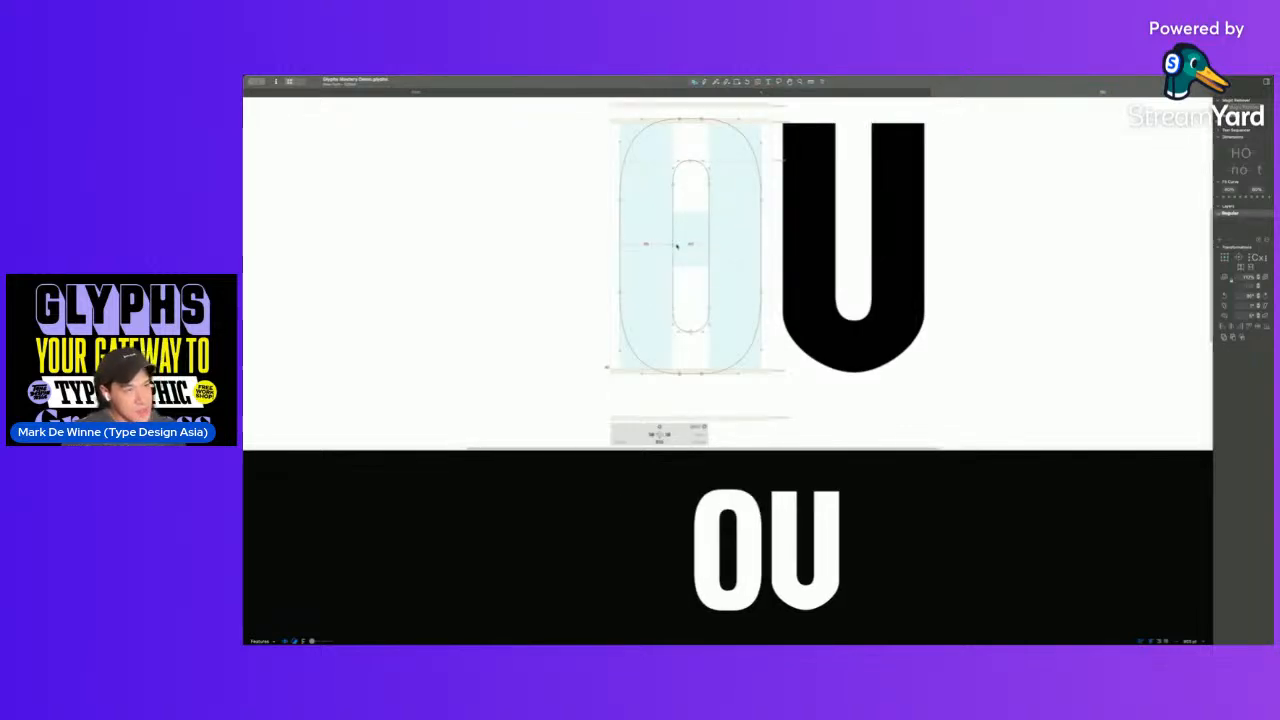
pyautogui.moveTo(606, 246); pyautogui.dragTo(780, 377)
pyautogui.doubleClick(792, 345)
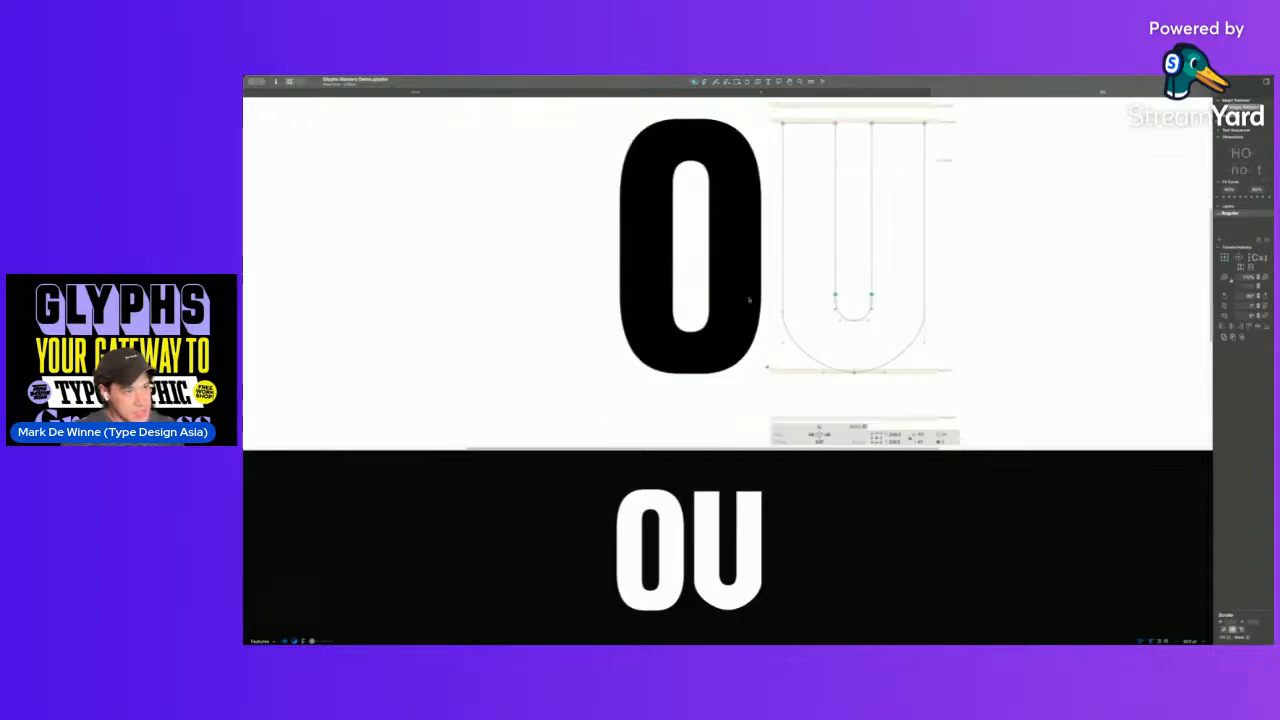
pyautogui.doubleClick(640, 260)
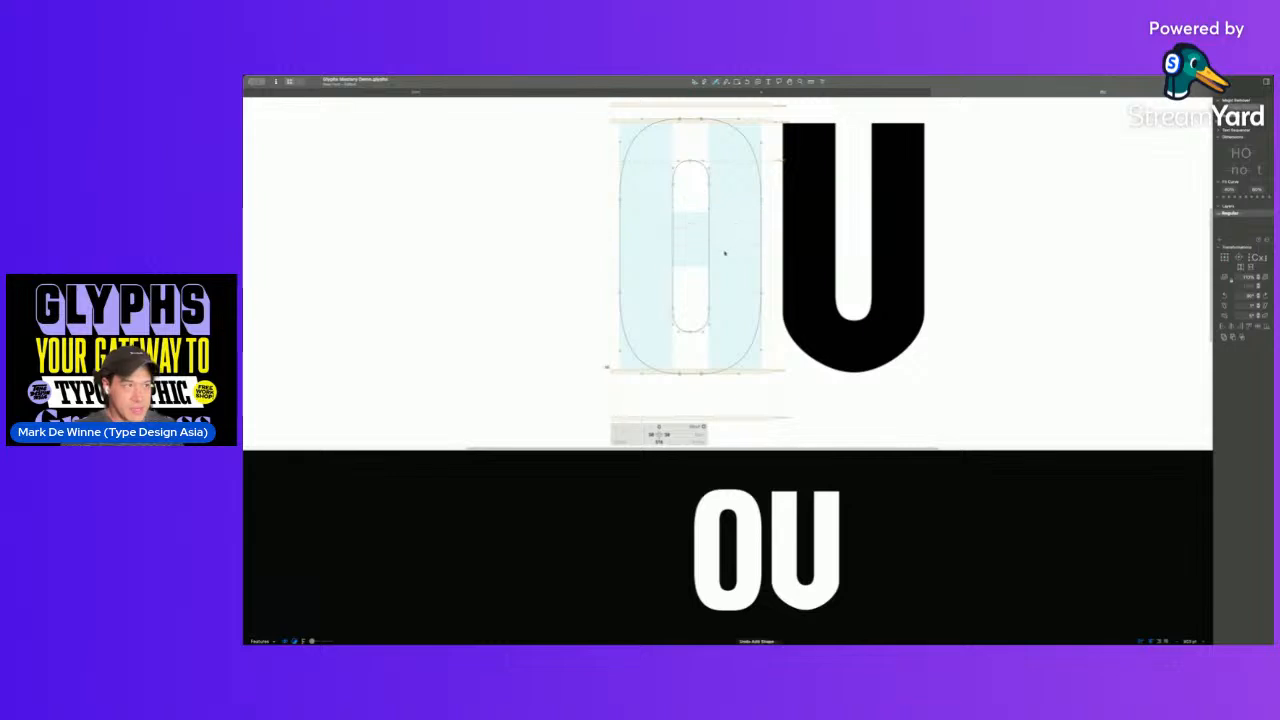
# - Select the U's inner and outer bottom curves, make them fuller with Fit Curve, and preview the pair
pyautogui.doubleClick(800, 284)
pyautogui.moveTo(727, 263); pyautogui.dragTo(910, 389)
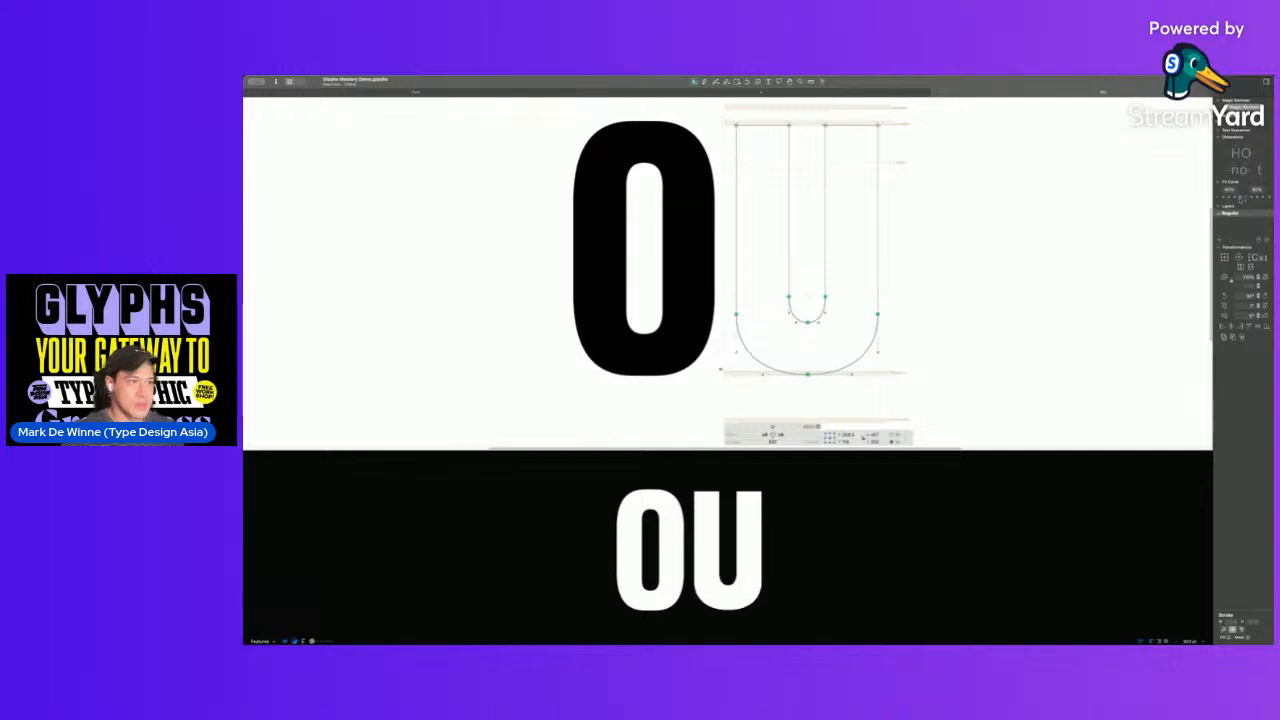
pyautogui.press('space')
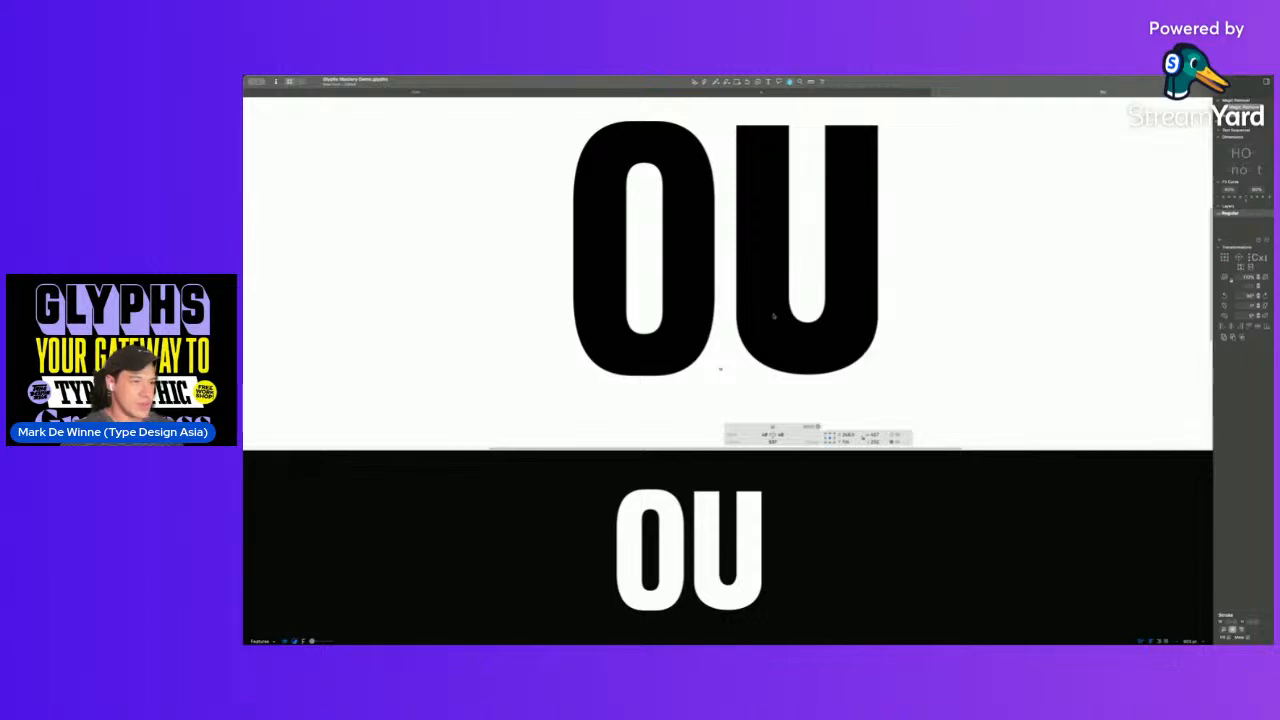
# - Raise the side nodes of the U's outer curve slightly and lower its whole inner bottom curve
pyautogui.click(757, 306)
pyautogui.moveTo(723, 304); pyautogui.dragTo(901, 322)
pyautogui.press('space')
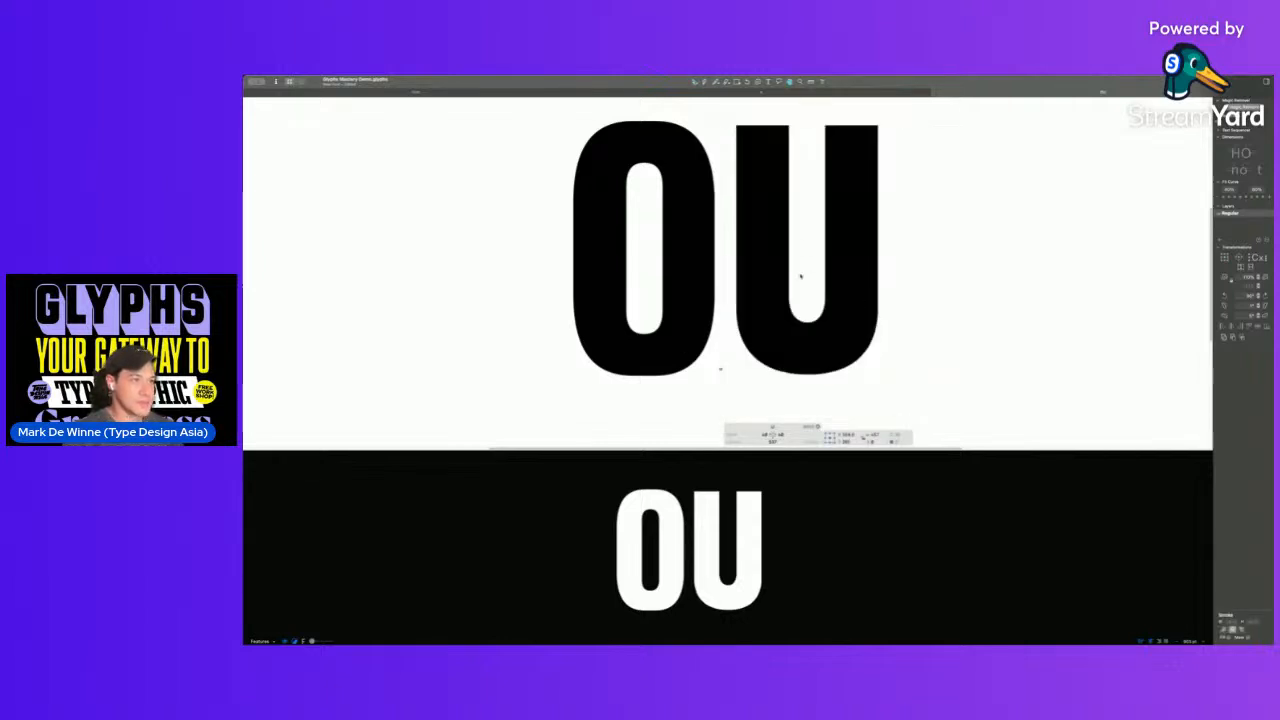
pyautogui.moveTo(766, 271); pyautogui.dragTo(832, 324)
pyautogui.hotkey('shift', 'Down')
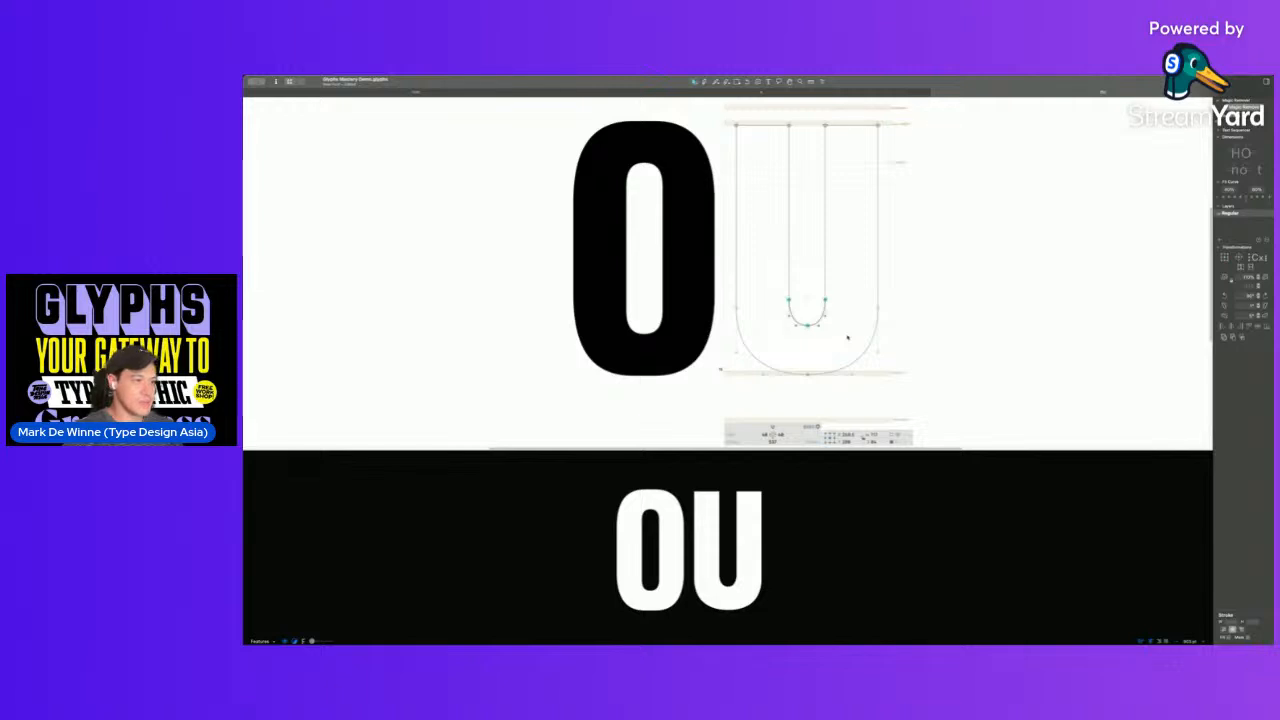
# - Copy the O's inner bottom curve into the U as a reference beside its own counter curve
pyautogui.doubleClick(647, 305)
pyautogui.moveTo(613, 298); pyautogui.dragTo(683, 348)
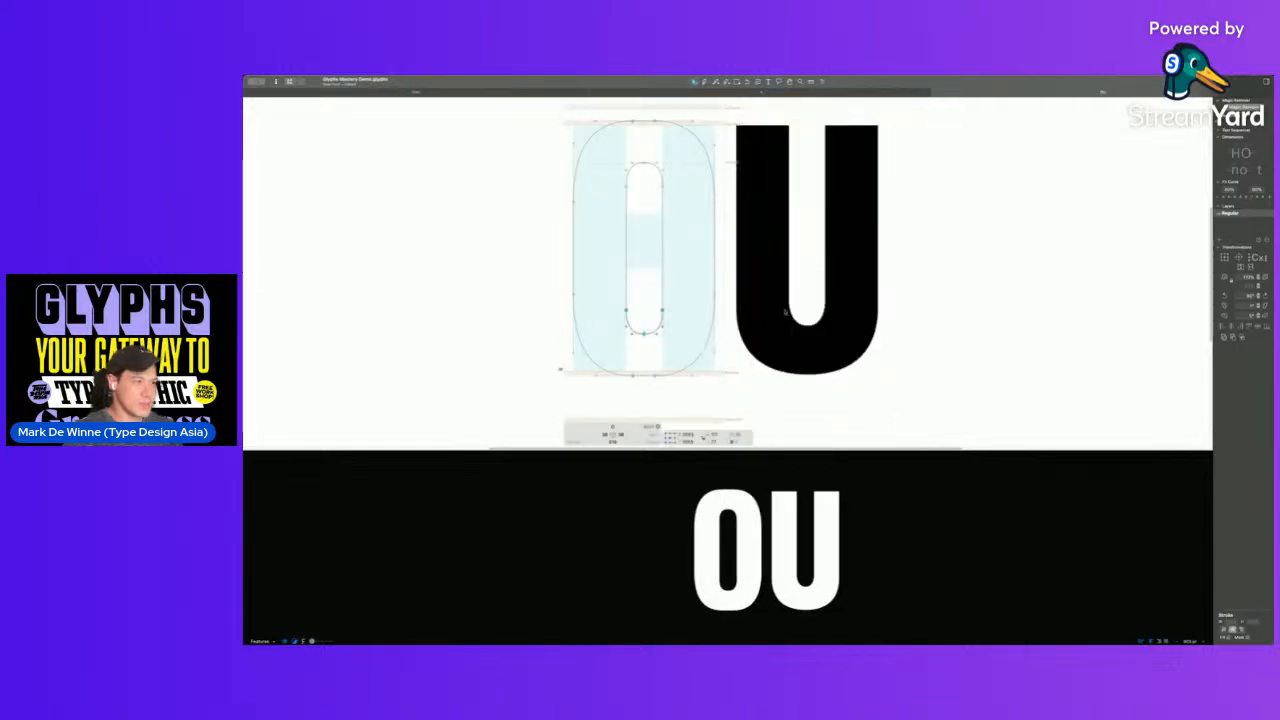
pyautogui.doubleClick(805, 305)
pyautogui.click(805, 305)
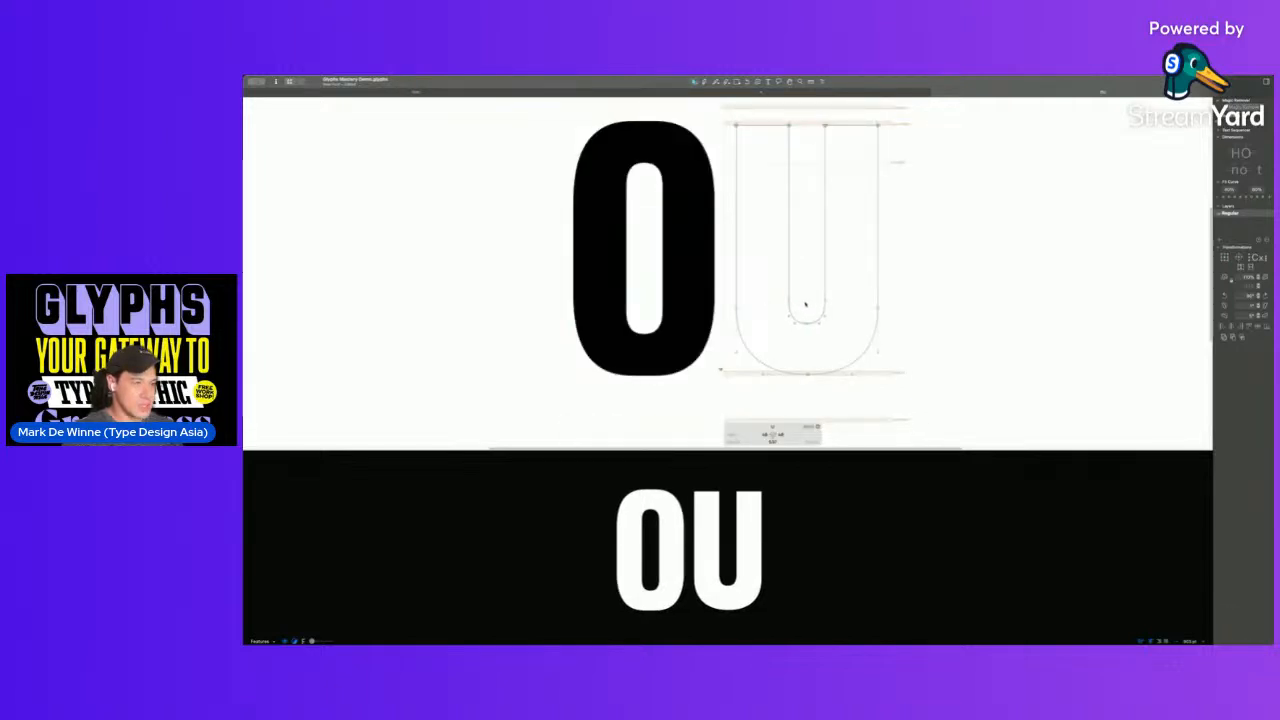
pyautogui.click(805, 305)
pyautogui.scroll(5, 760, 300)
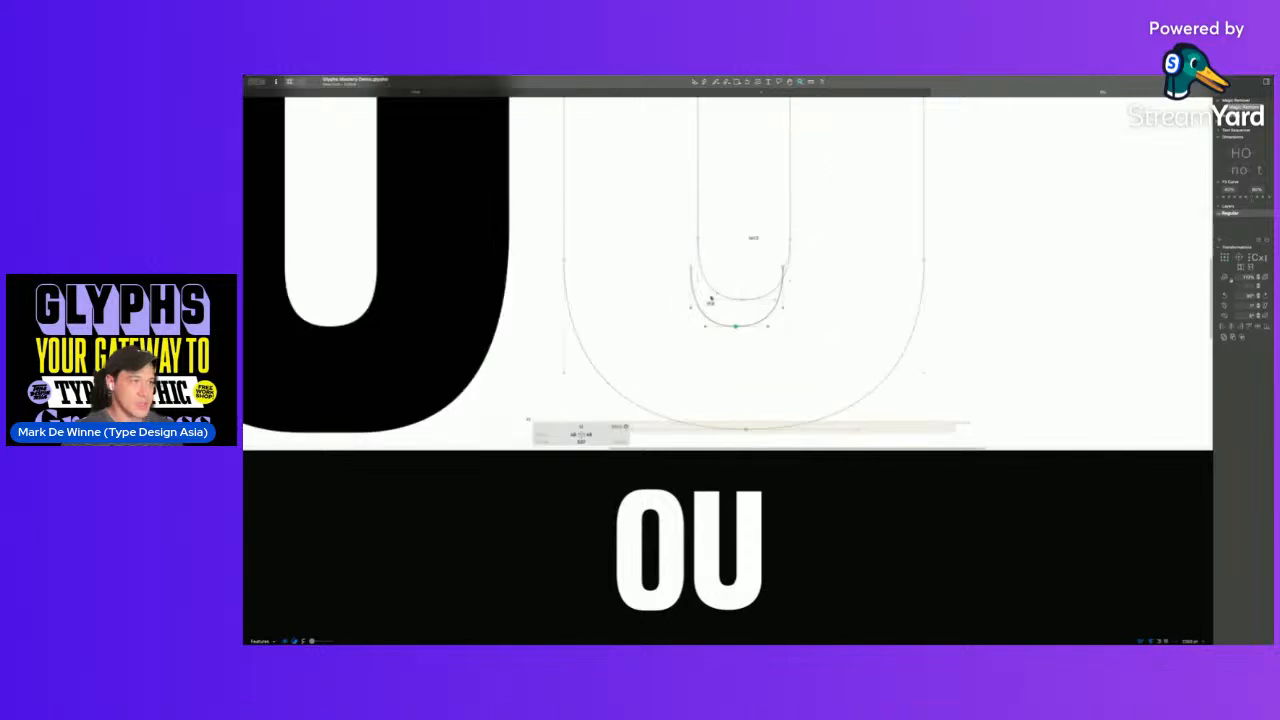
pyautogui.click(760, 338)
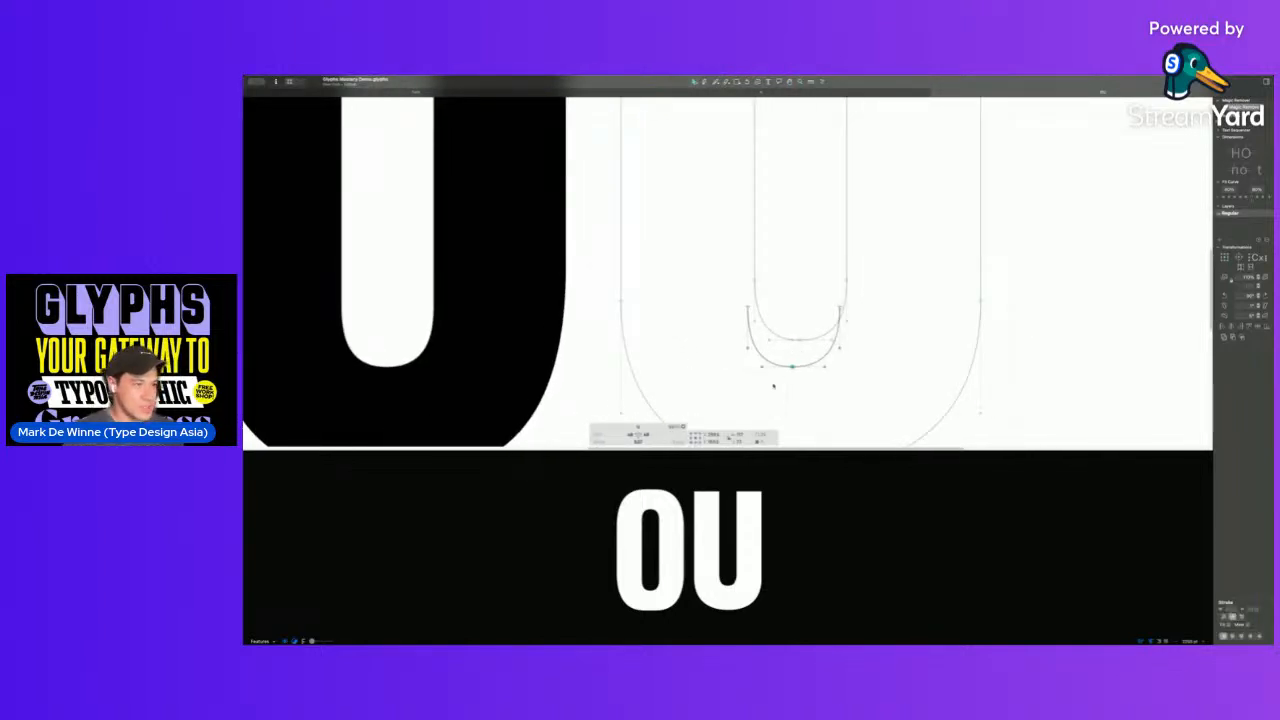
# - Inspect the O's inner bottom curve and shrink the preview pane to enlarge the editing area
pyautogui.doubleClick(368, 358)
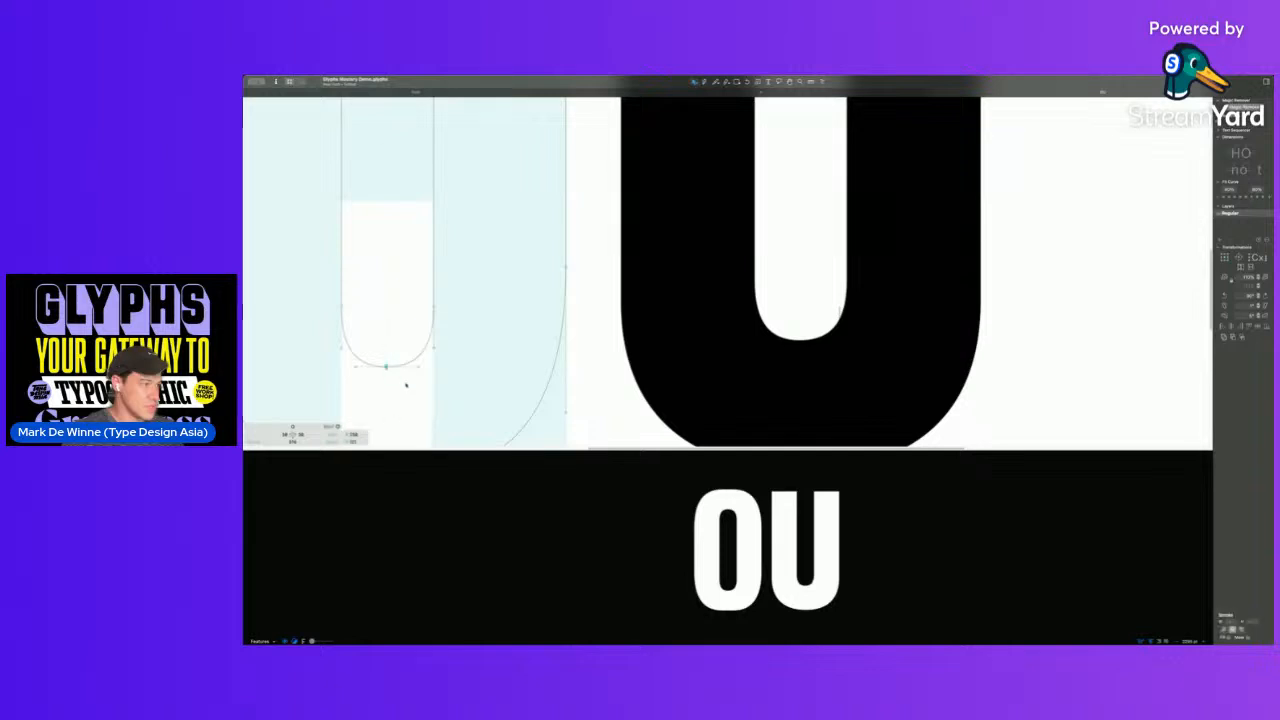
pyautogui.scroll(-3, 403, 374)
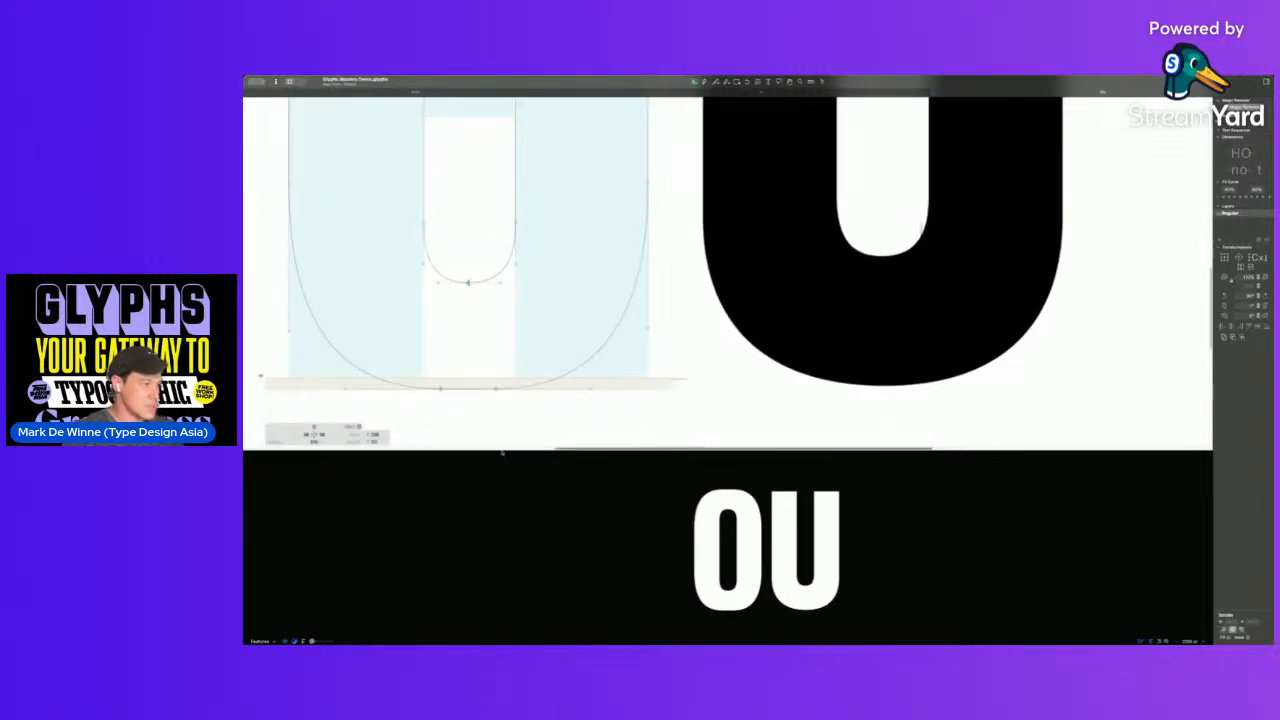
pyautogui.moveTo(502, 450); pyautogui.dragTo(502, 538)
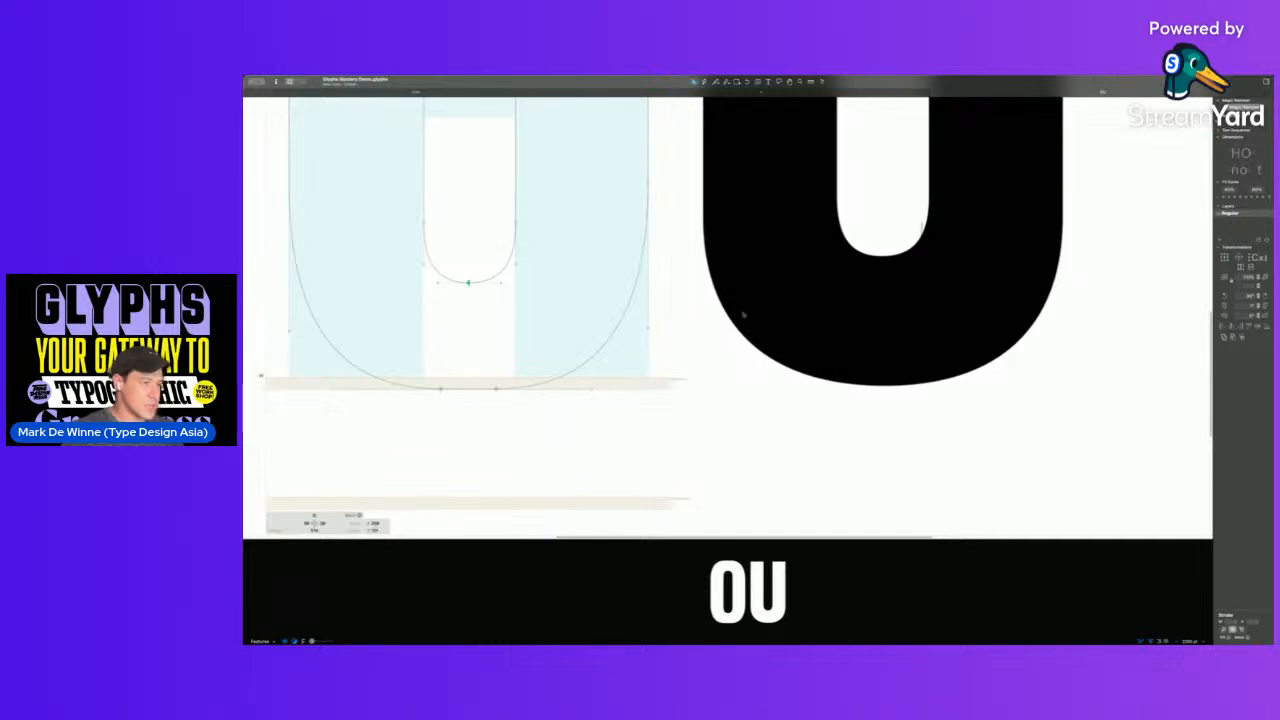
pyautogui.doubleClick(886, 226)
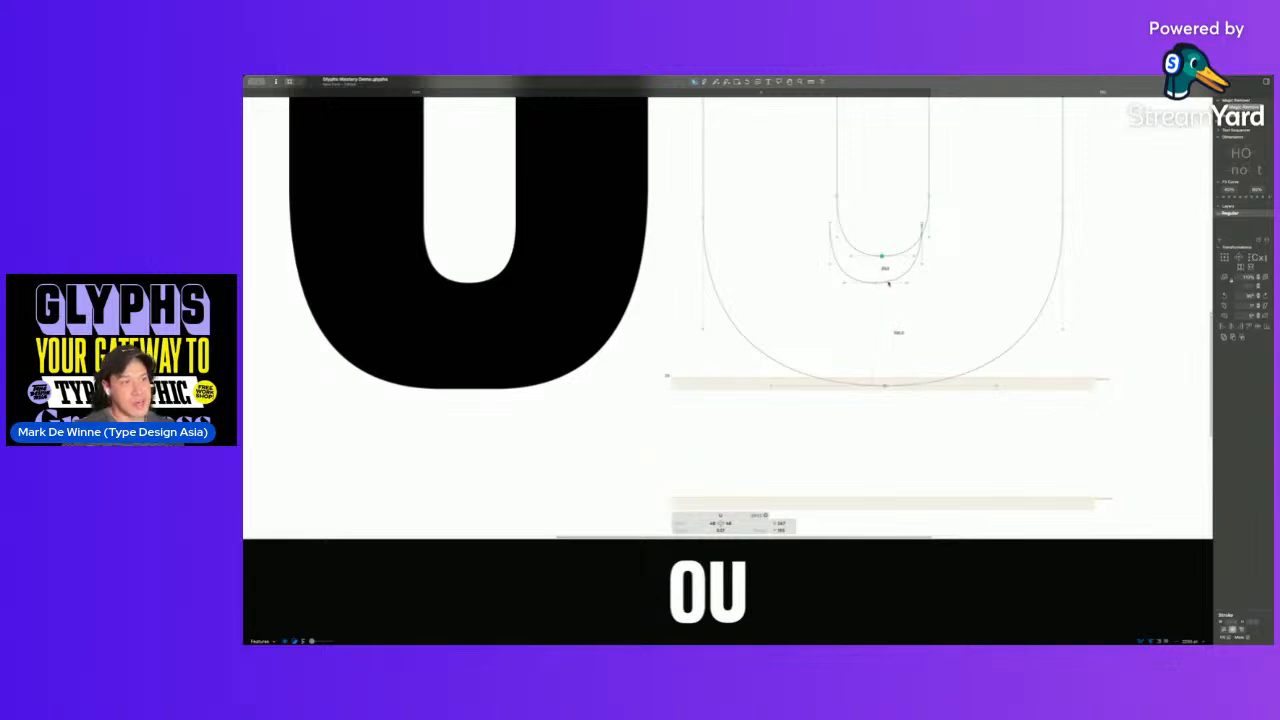
# - Delete the pasted reference curve and lower the U's inner bottom curve to match the O's counter depth
pyautogui.doubleClick(888, 283)
pyautogui.press('Delete')
pyautogui.moveTo(808, 163); pyautogui.dragTo(882, 281)
pyautogui.click(883, 285)
pyautogui.click(882, 281)
pyautogui.click(848, 212)
pyautogui.moveTo(832, 200); pyautogui.dragTo(979, 310)
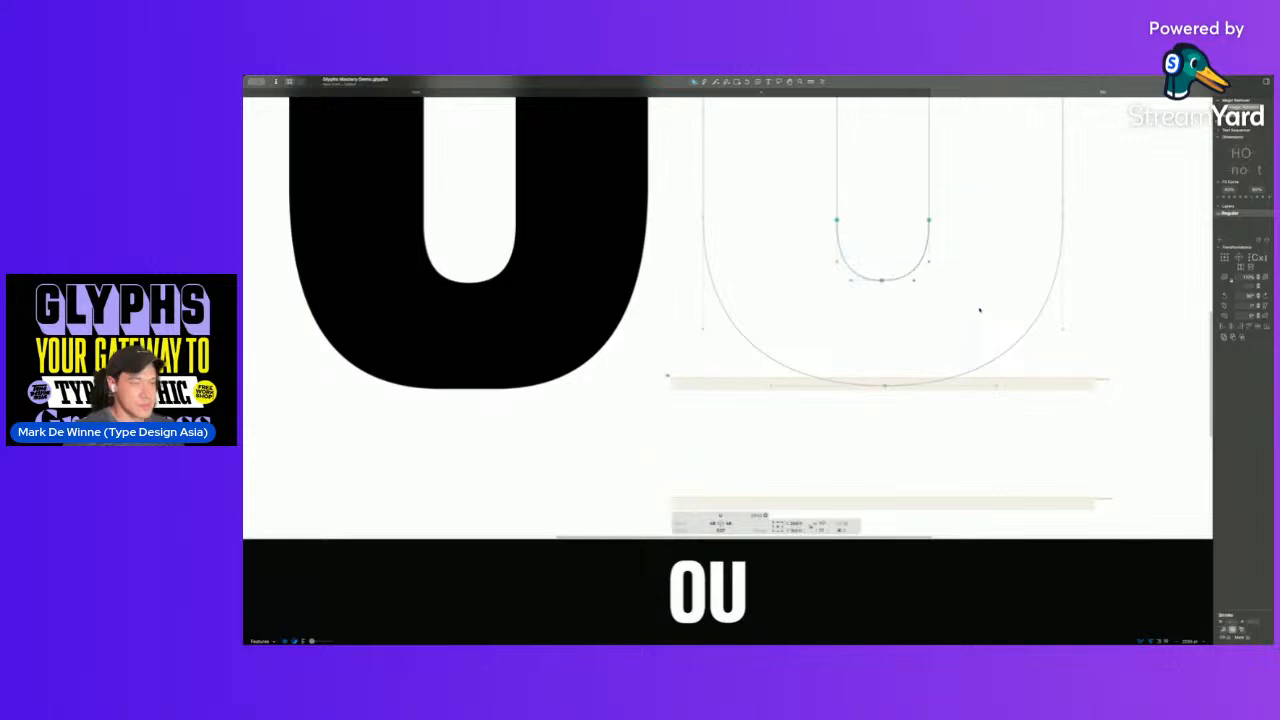
# - Preview the U beside the O and add a horizontal guide through the lowest node of the U's inner curve
pyautogui.click(979, 310)
pyautogui.press('super+minus')
pyautogui.press('space')
pyautogui.moveTo(837, 311)
pyautogui.mouseDown()
pyautogui.moveTo(863, 300)
pyautogui.moveTo(830, 333)
pyautogui.mouseUp()
pyautogui.click(805, 320)
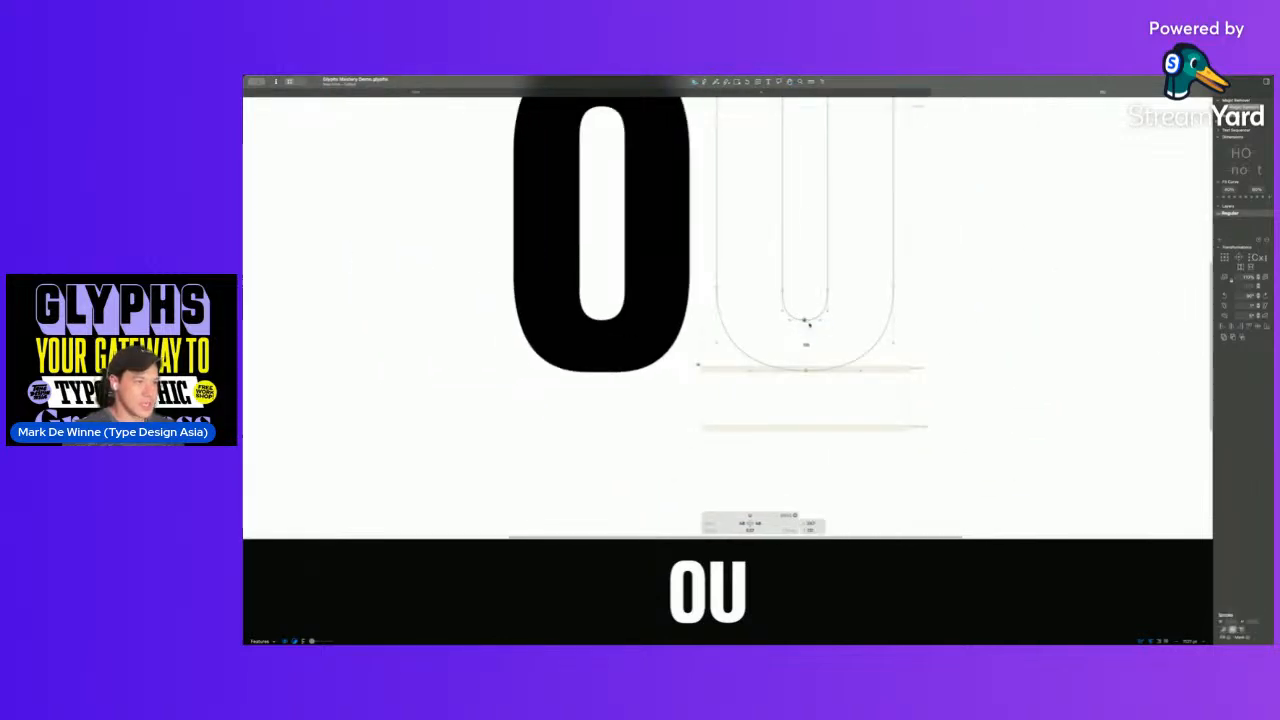
pyautogui.click(836, 336)
pyautogui.moveTo(804, 320); pyautogui.dragTo(806, 321)
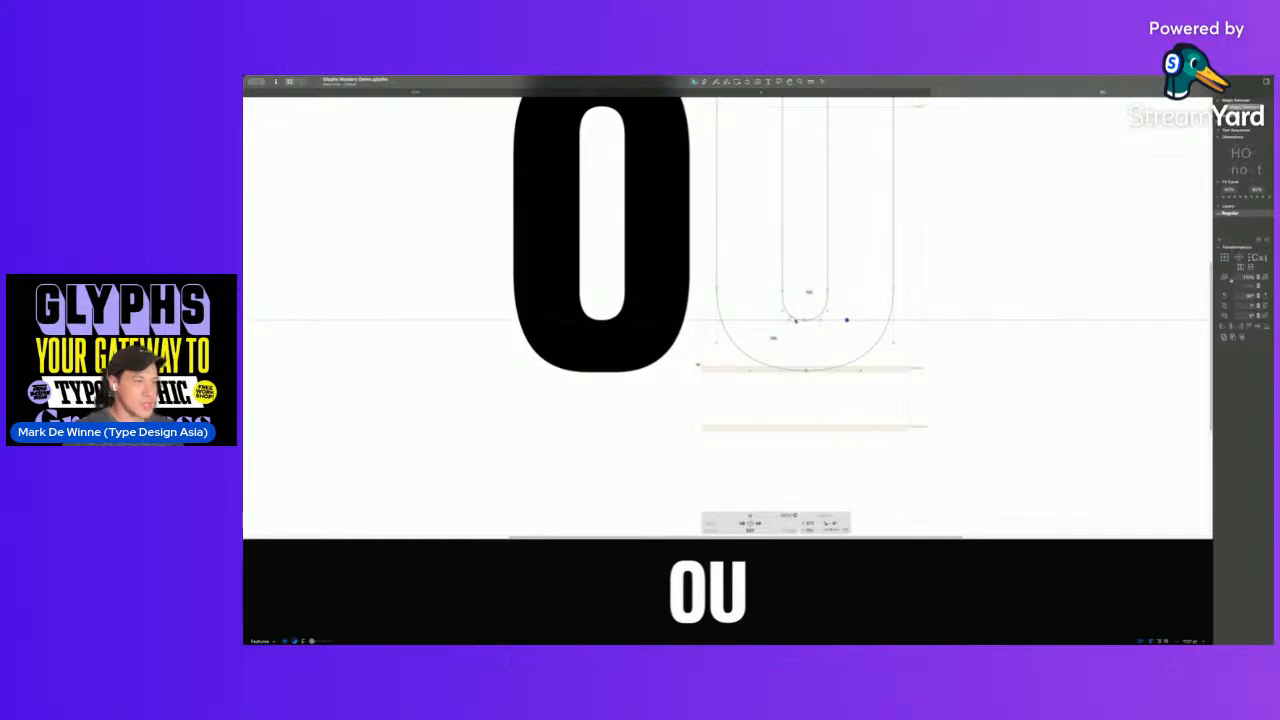
# - Compare the counter bottoms of the O and U against the guide, in outline and as filled letters
pyautogui.doubleClick(635, 270)
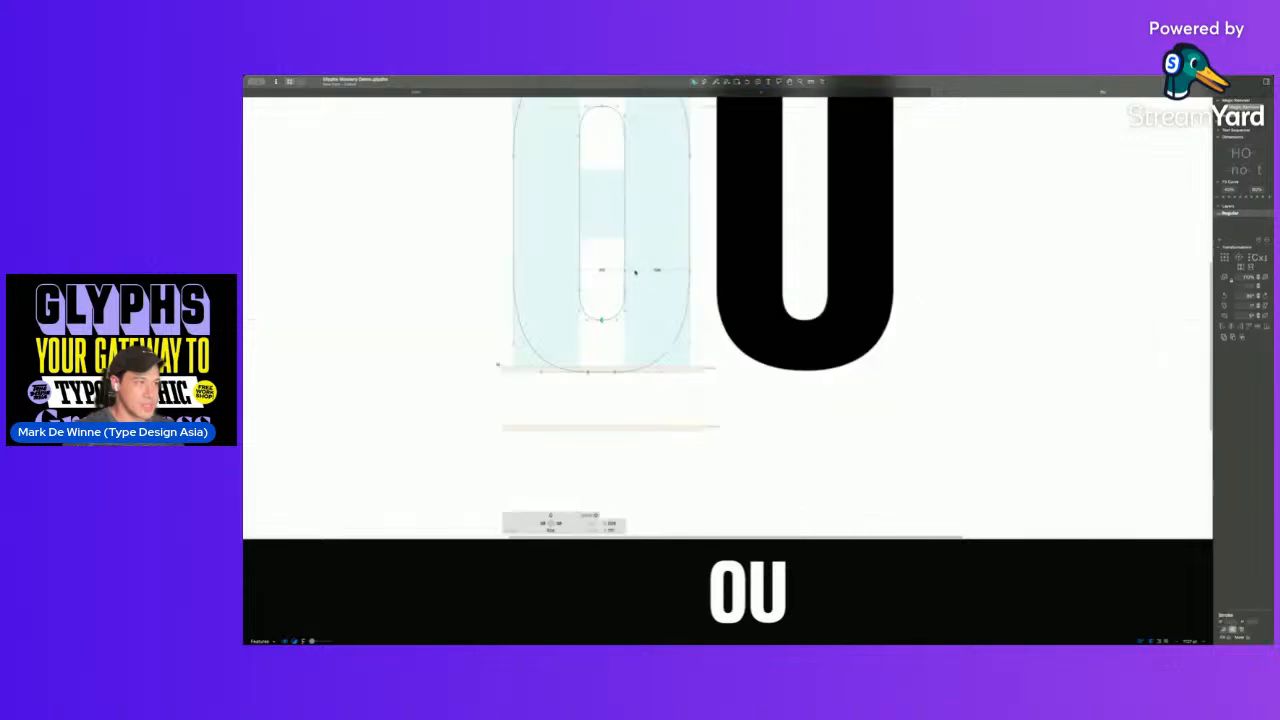
pyautogui.doubleClick(796, 269)
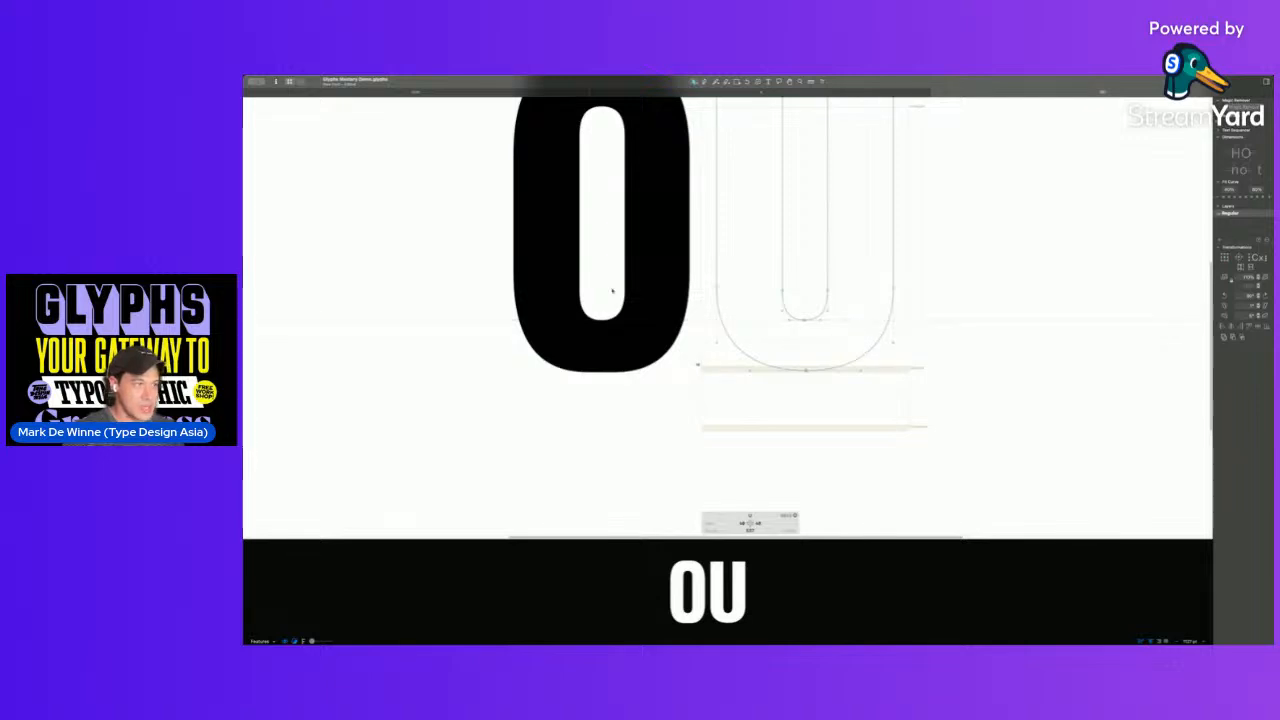
pyautogui.doubleClick(661, 322)
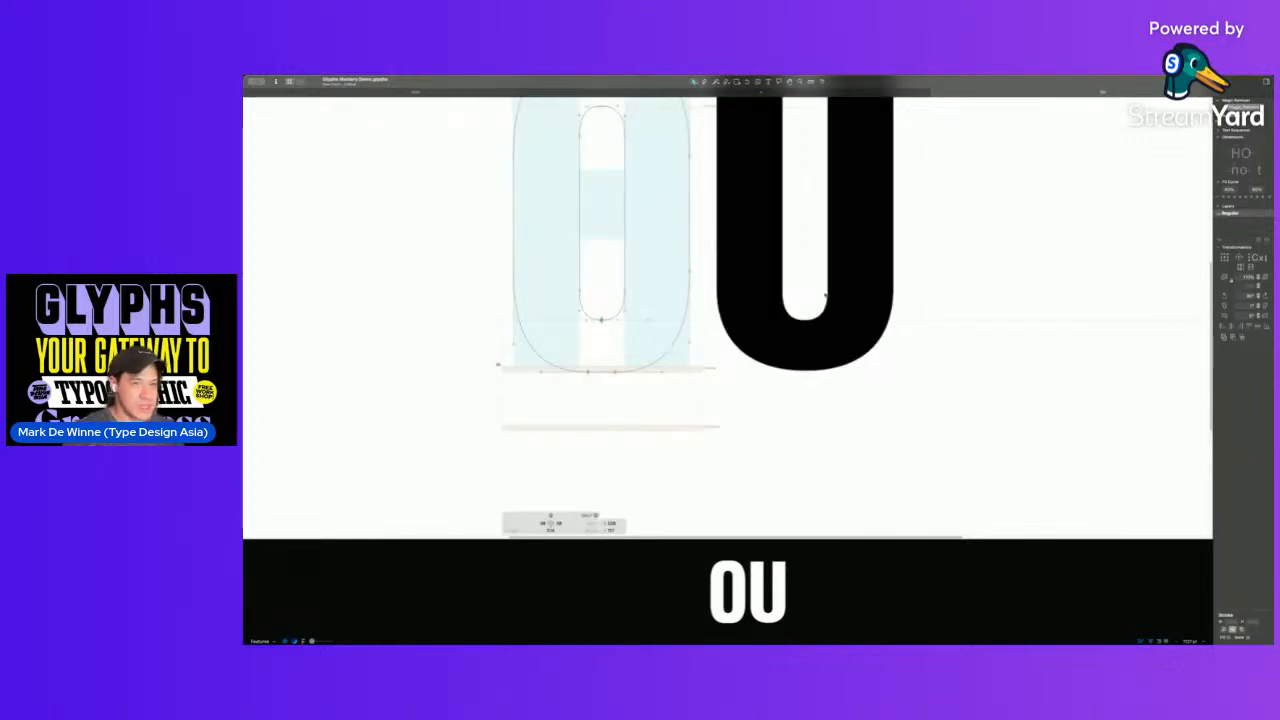
pyautogui.doubleClick(797, 287)
pyautogui.press('space')
pyautogui.moveTo(803, 286); pyautogui.dragTo(817, 301)
pyautogui.press('space')
pyautogui.press('space')
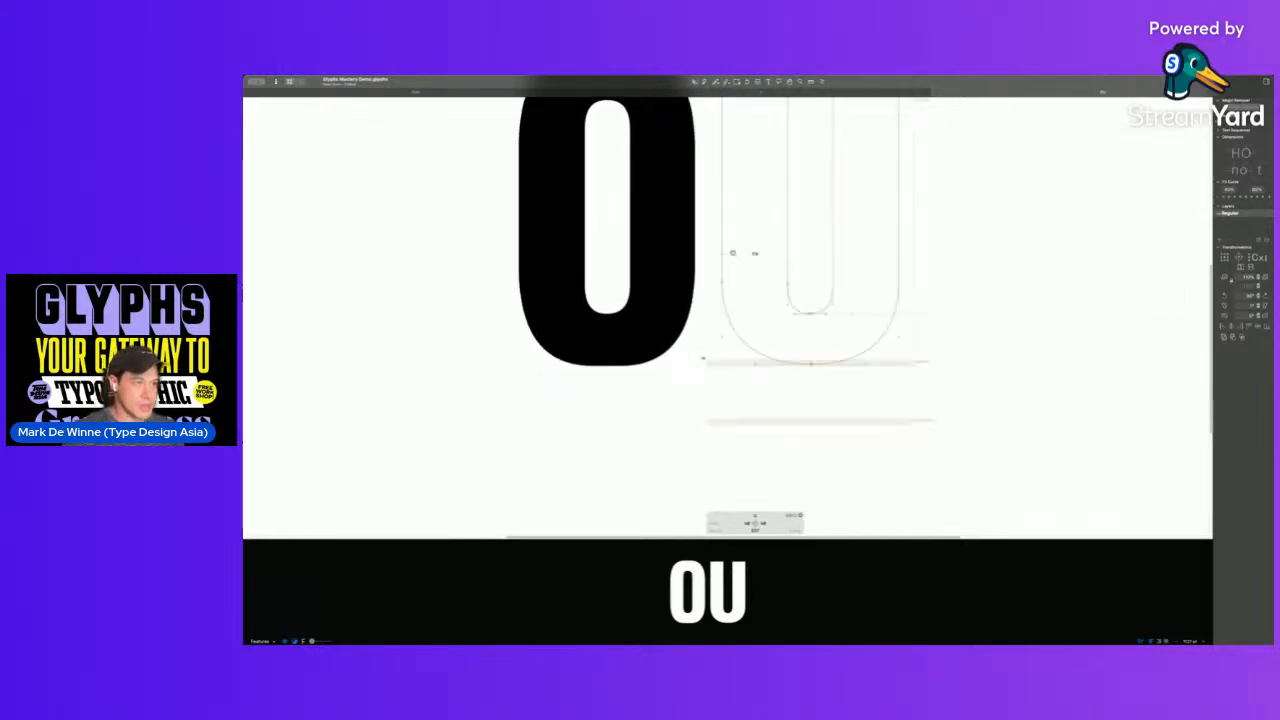
pyautogui.press('space')
pyautogui.moveTo(711, 377); pyautogui.dragTo(655, 420)
pyautogui.scroll(-5, 666, 330)
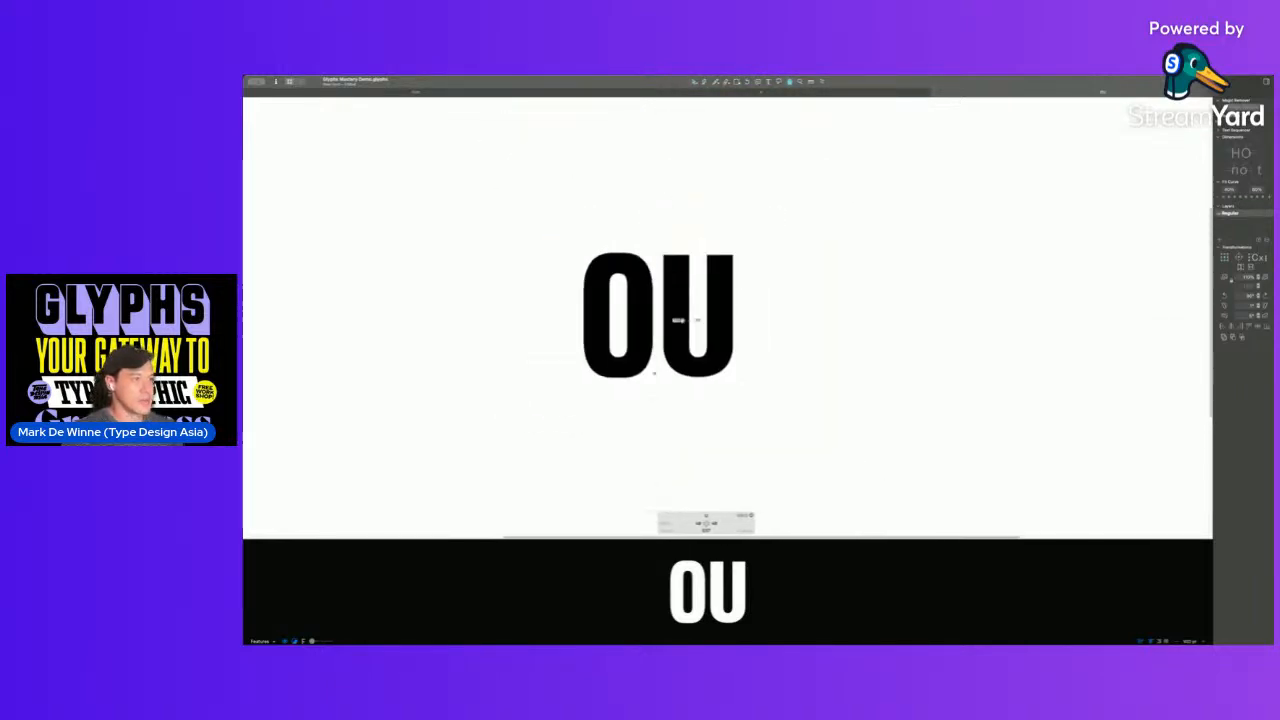
# - Check the U's stem thickness against the O's and move the outer edge of the U's right stem slightly inward
pyautogui.press('space')
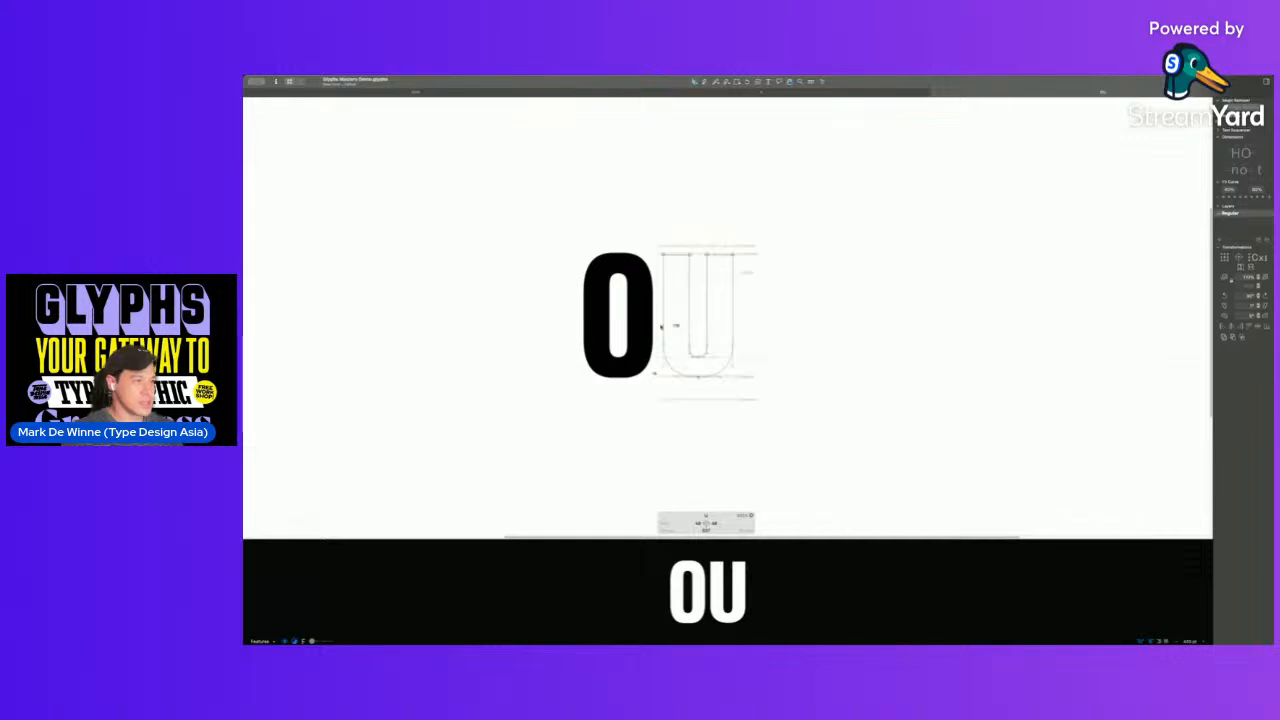
pyautogui.doubleClick(622, 318)
pyautogui.doubleClick(679, 319)
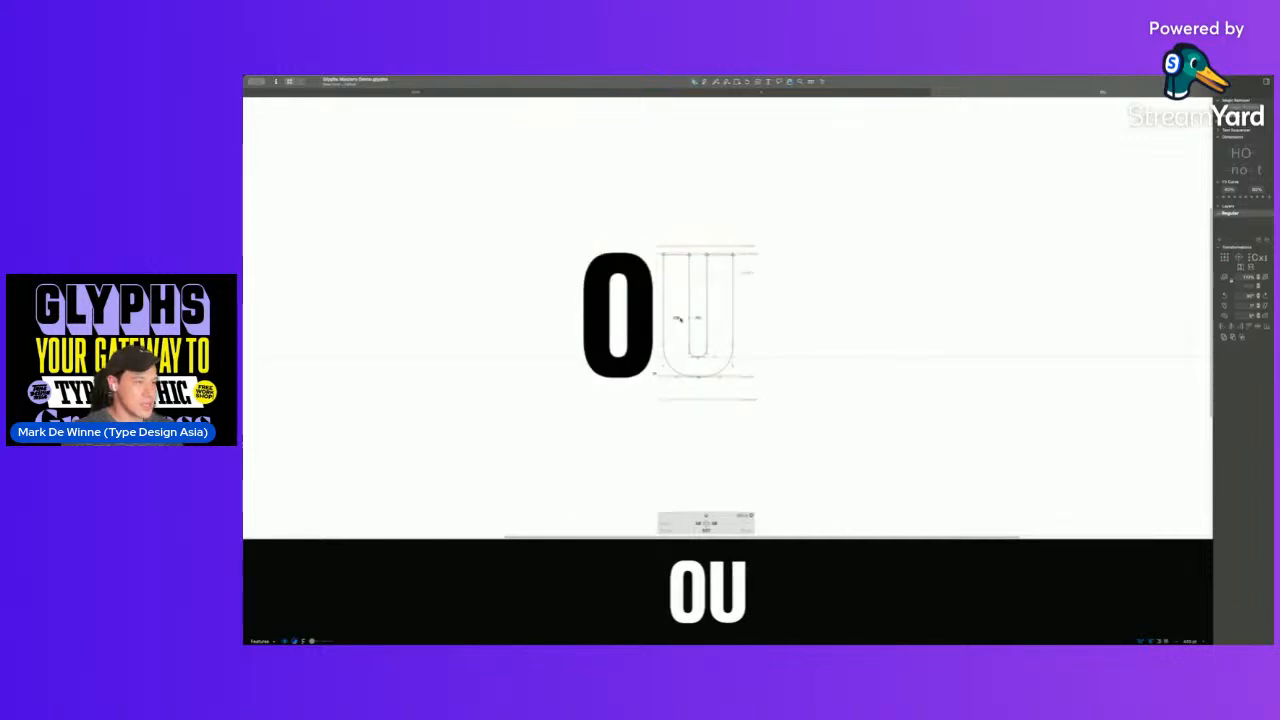
pyautogui.doubleClick(619, 323)
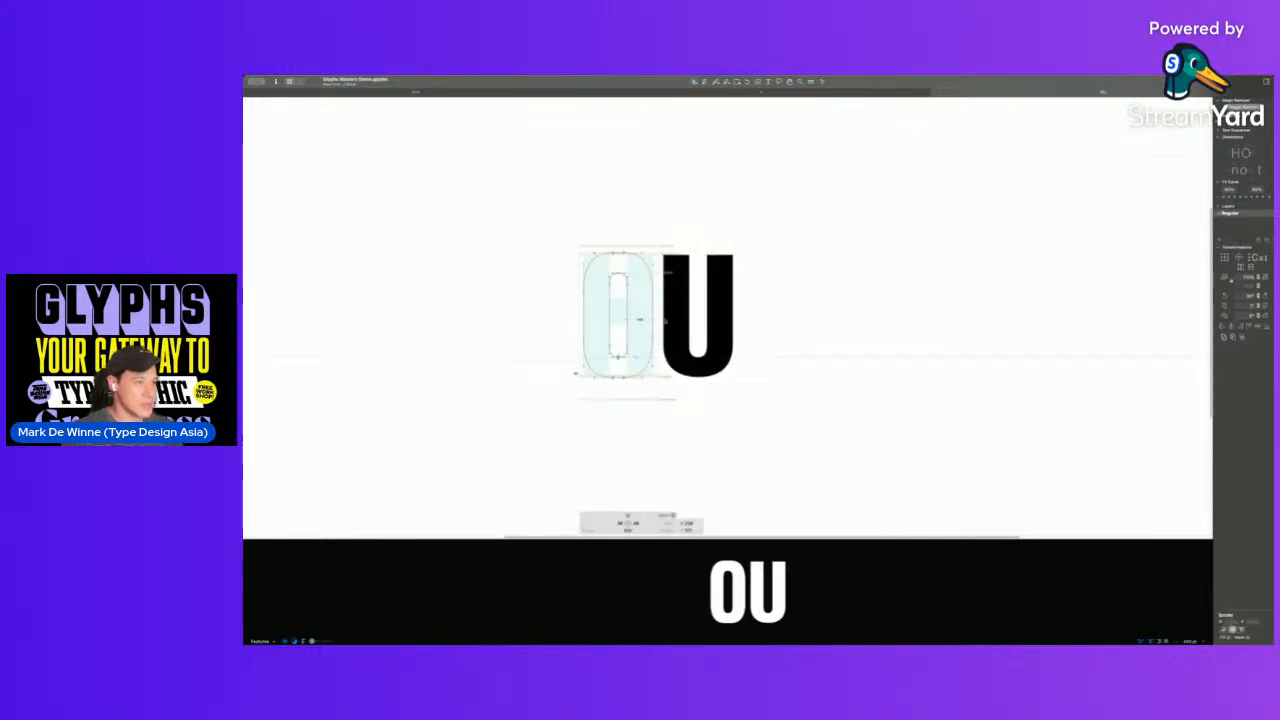
pyautogui.doubleClick(679, 317)
pyautogui.click(690, 318)
pyautogui.click(733, 314)
pyautogui.press('space')
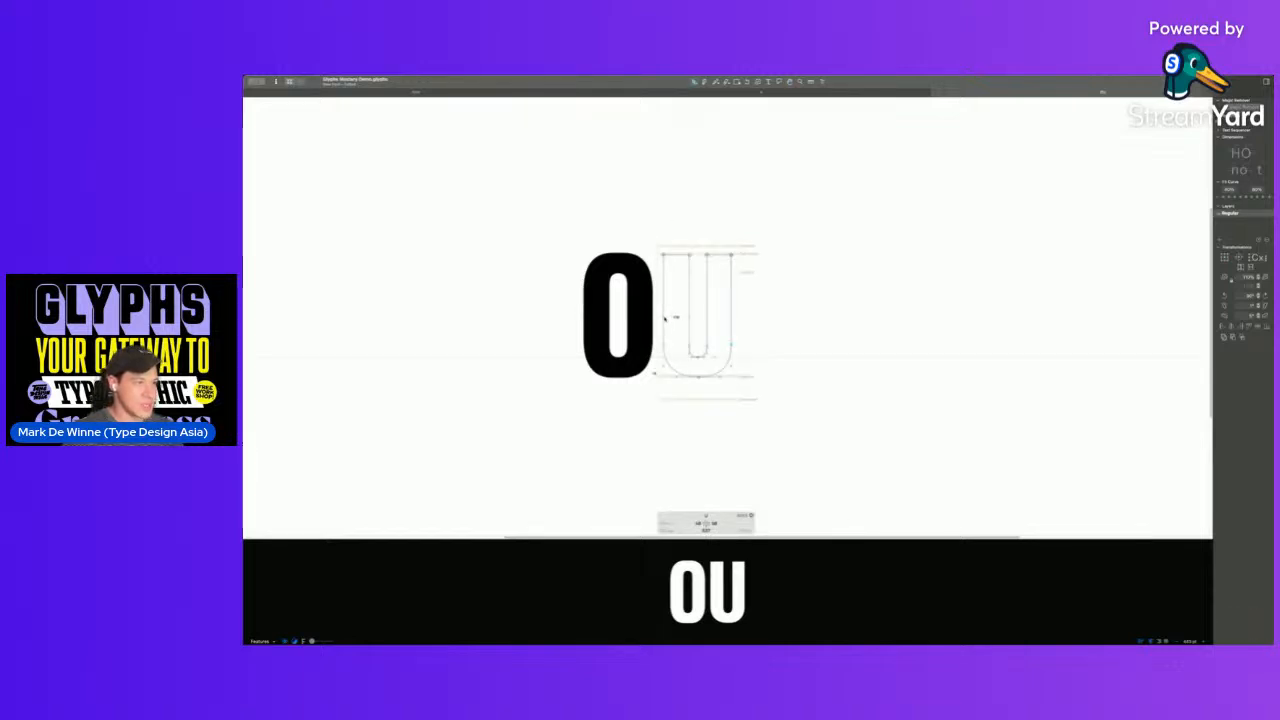
pyautogui.press('space')
pyautogui.press('space')
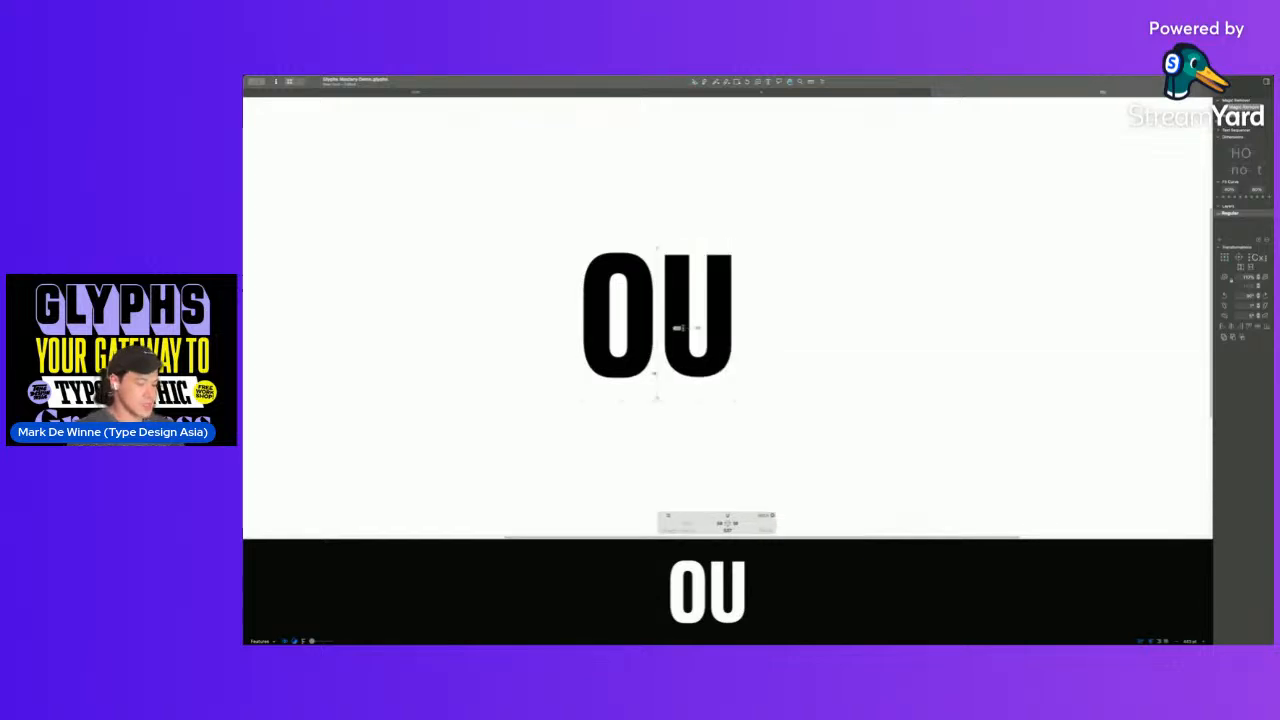
# - Replace the sample text with HHUHHOOUOO to test the U between straight and round letters
pyautogui.press('super+a')
pyautogui.write('HHUHH')
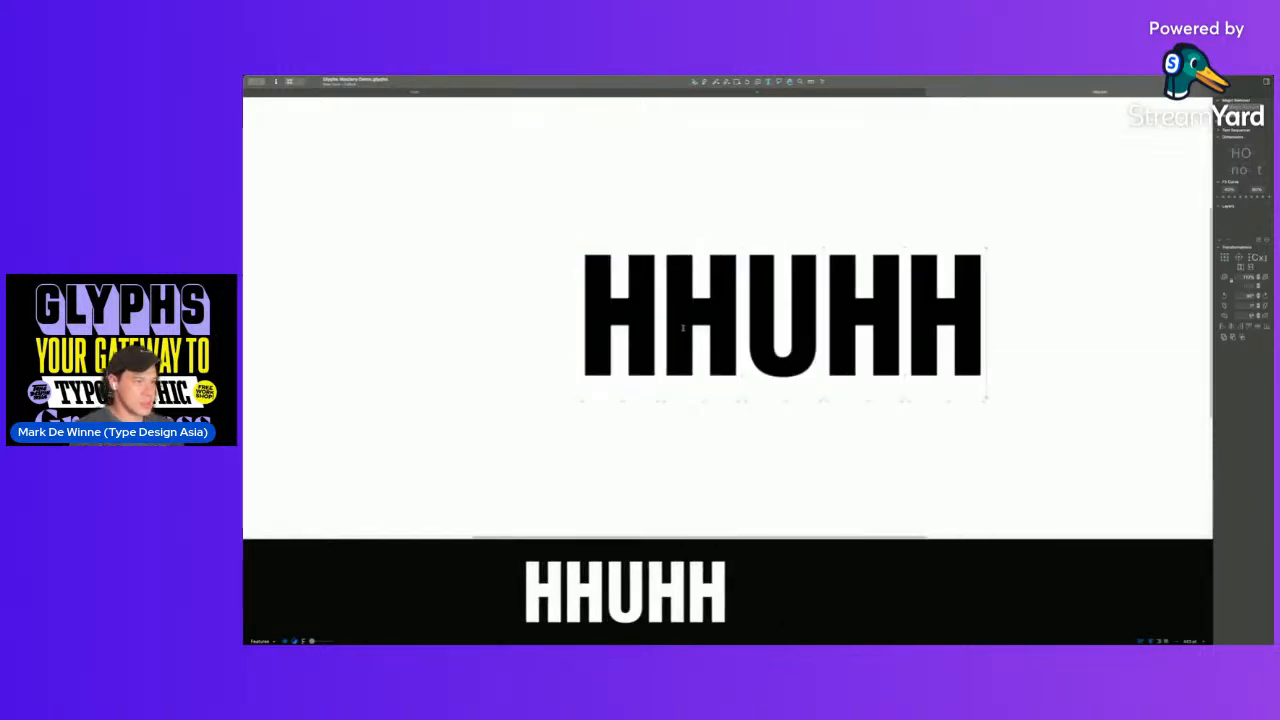
pyautogui.write('OI')
pyautogui.press('BackSpace')
pyautogui.write('UU')
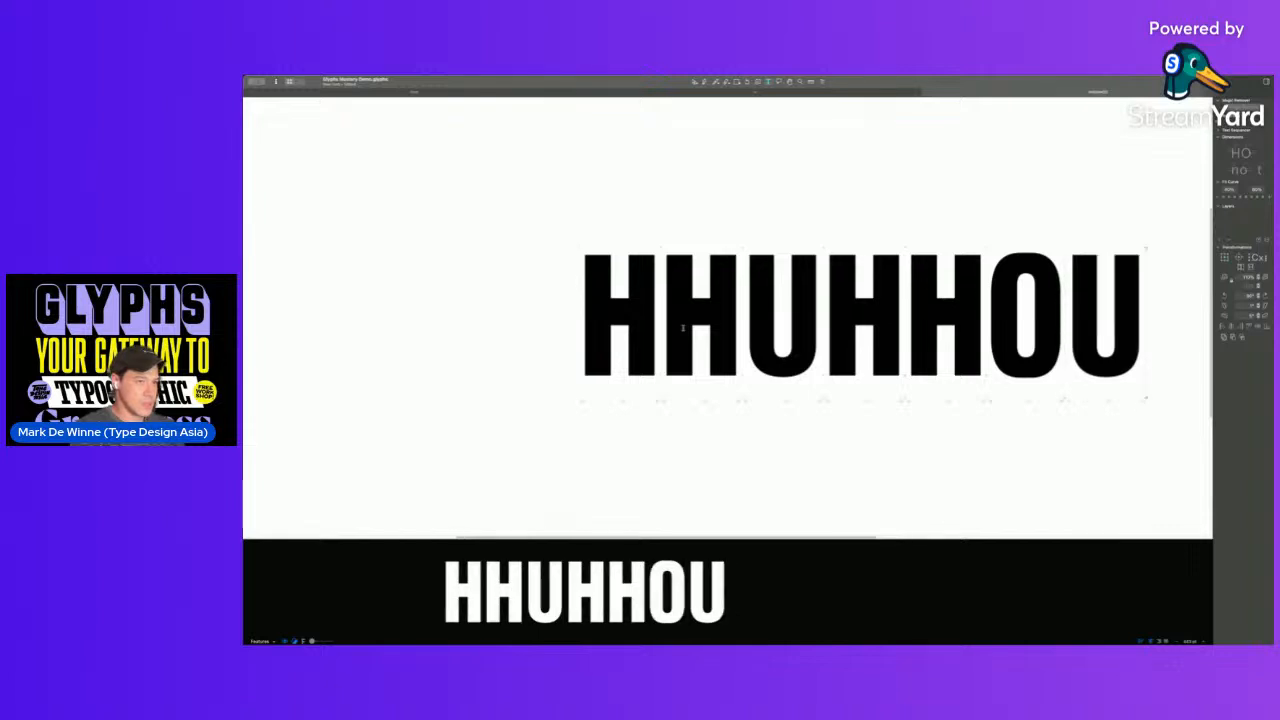
pyautogui.press('BackSpace')
pyautogui.press('BackSpace')
pyautogui.write('OUOO')
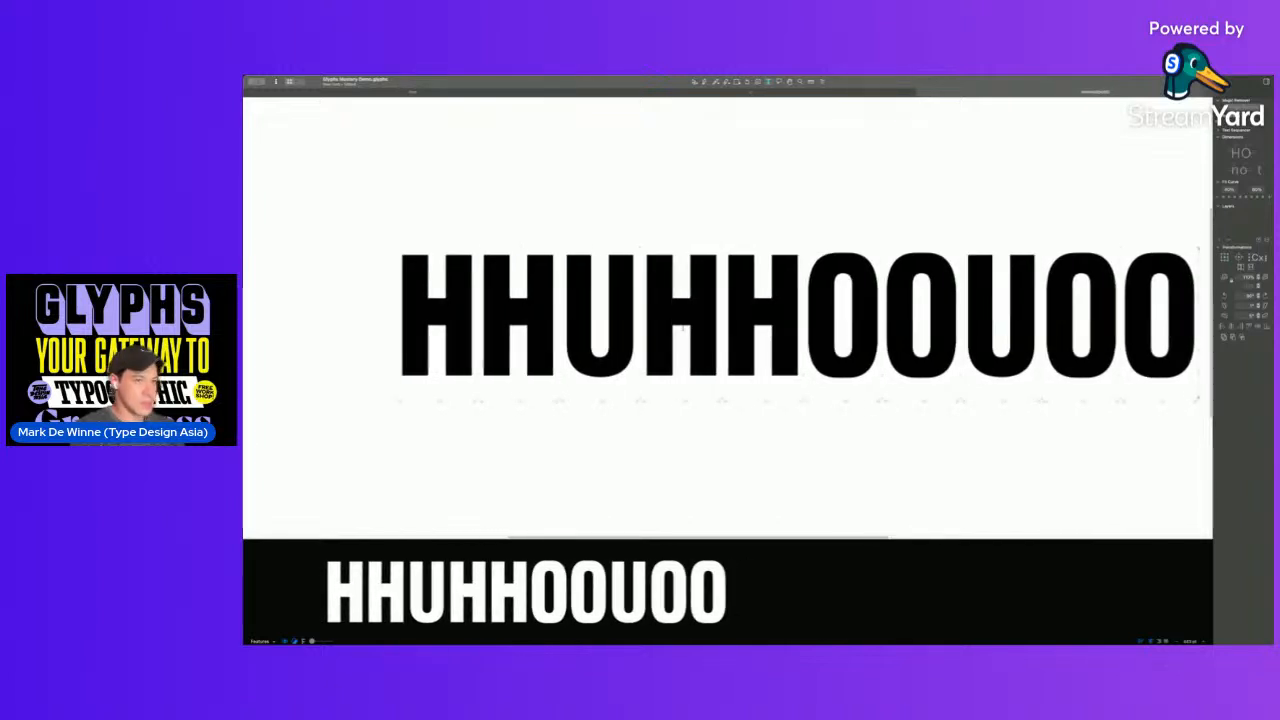
# - Examine the U's spacing against the neighbouring H and O letters in the filled sample text
pyautogui.doubleClick(572, 318)
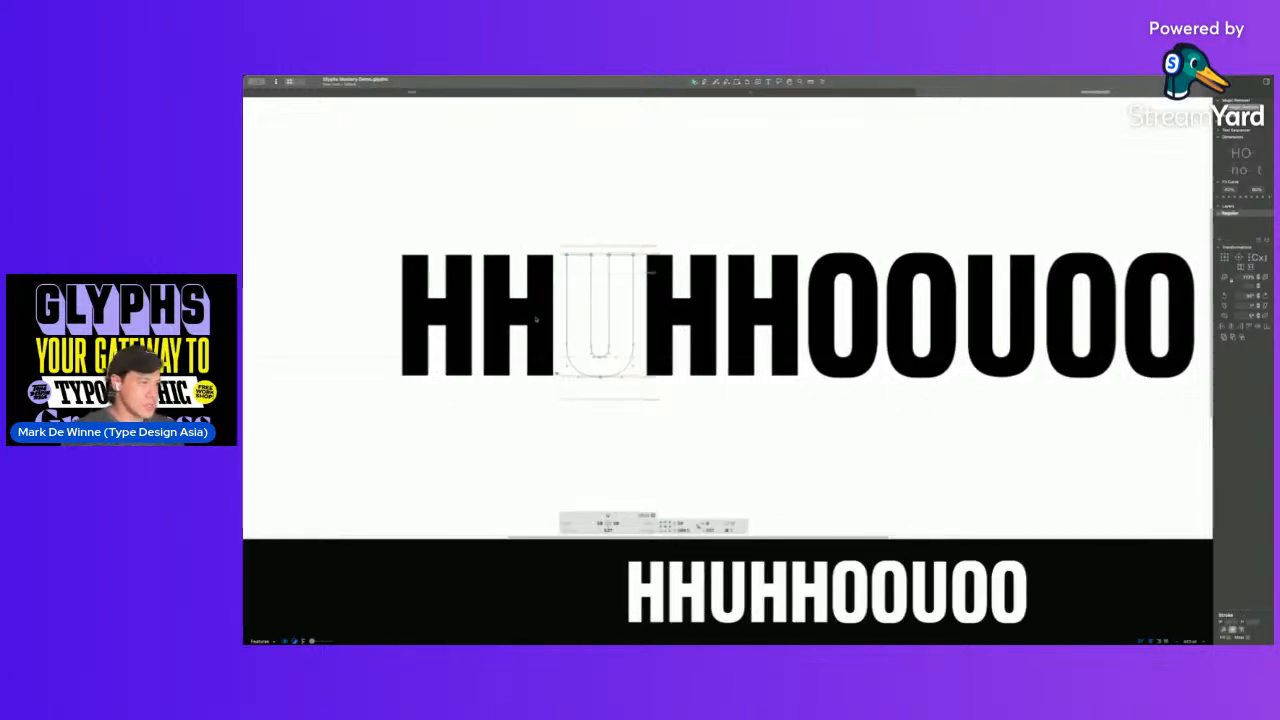
pyautogui.doubleClick(536, 319)
pyautogui.click(531, 319)
pyautogui.doubleClick(572, 318)
pyautogui.click(573, 313)
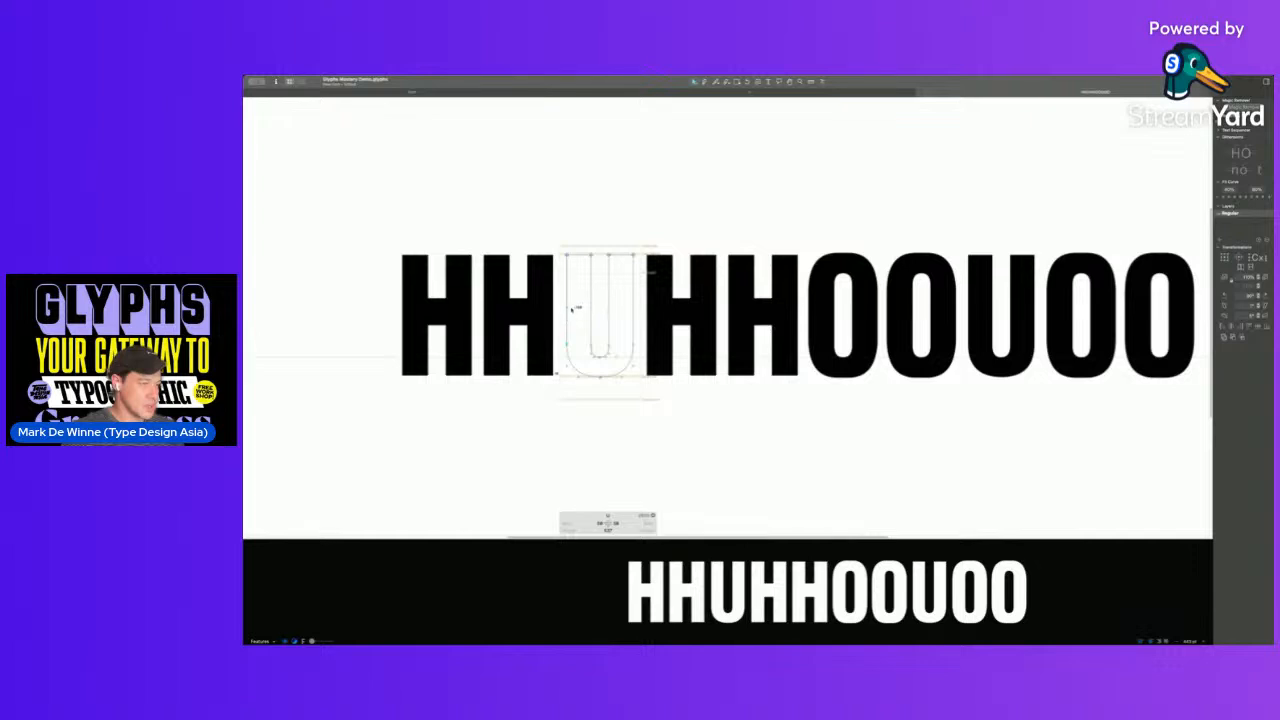
pyautogui.press('t')
pyautogui.moveTo(621, 297); pyautogui.dragTo(590, 302)
pyautogui.scroll(-1, 625, 297)
pyautogui.press('space')
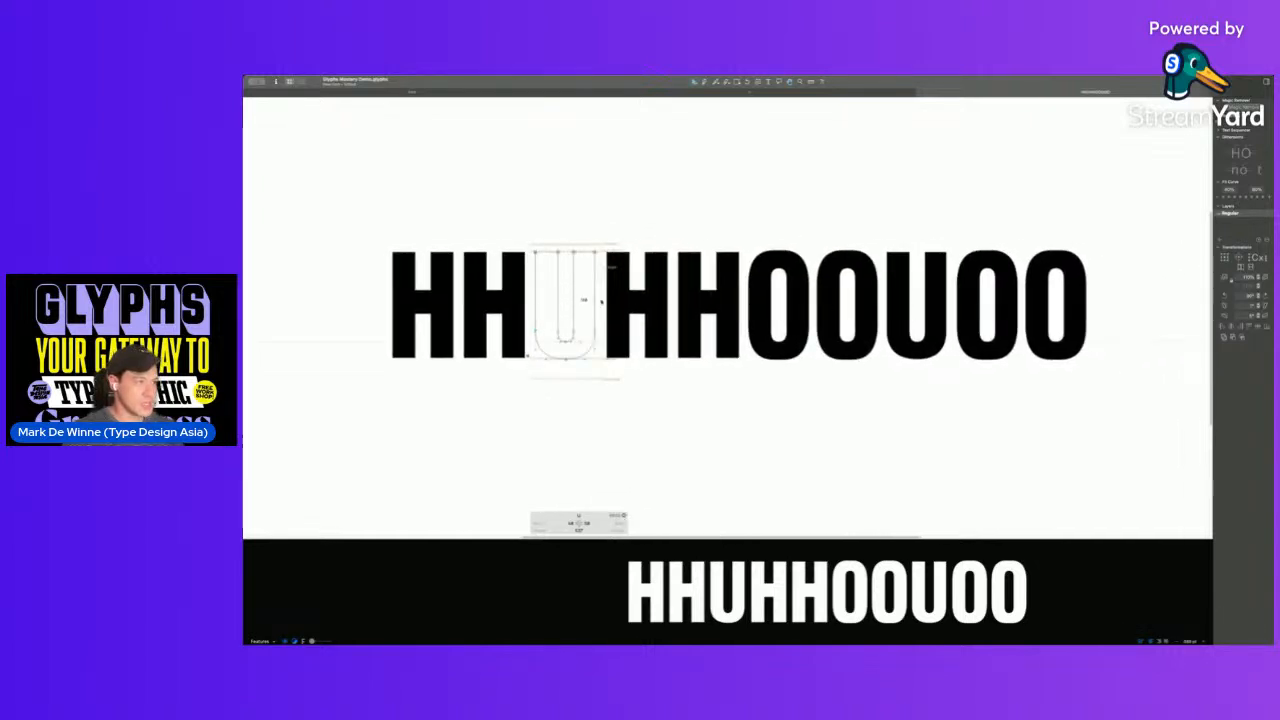
pyautogui.press('super+a')
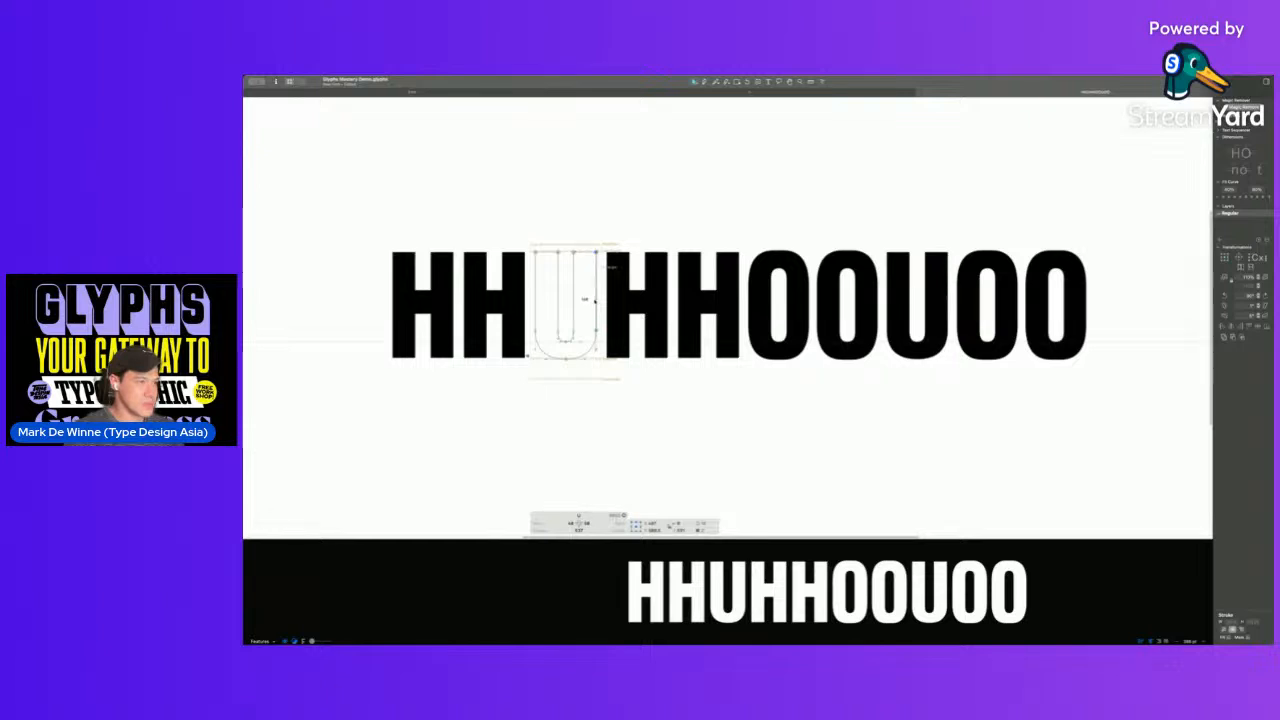
pyautogui.scroll(-1, 595, 300)
pyautogui.press('space')
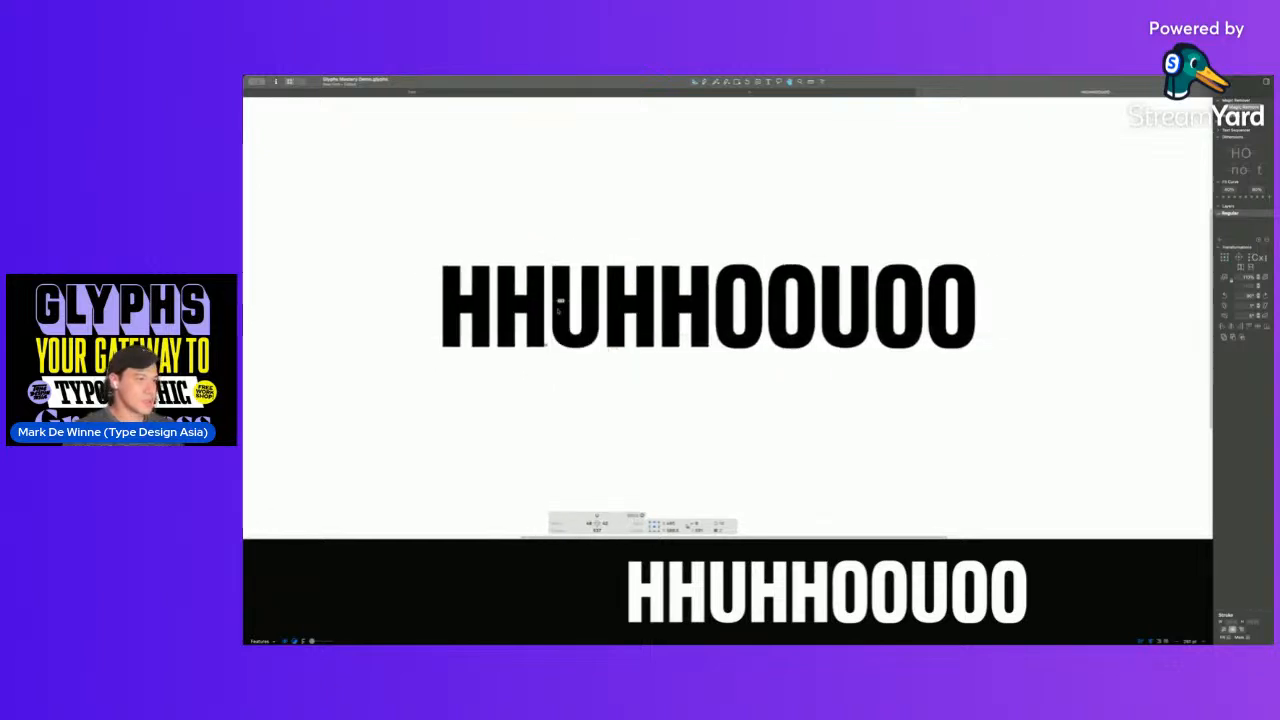
pyautogui.moveTo(897, 309); pyautogui.dragTo(940, 332)
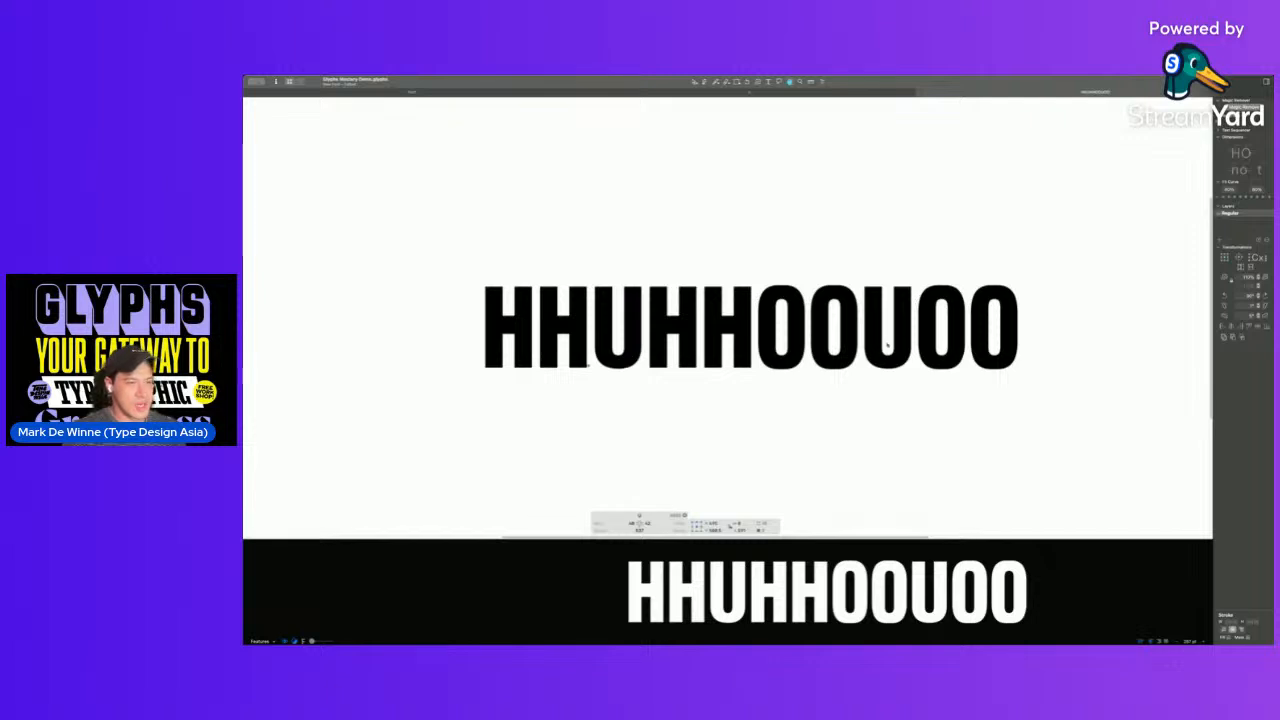
# - Set both the left and right sidebearings of the U to 38 and preview the spacing at a smaller size
pyautogui.doubleClick(612, 330)
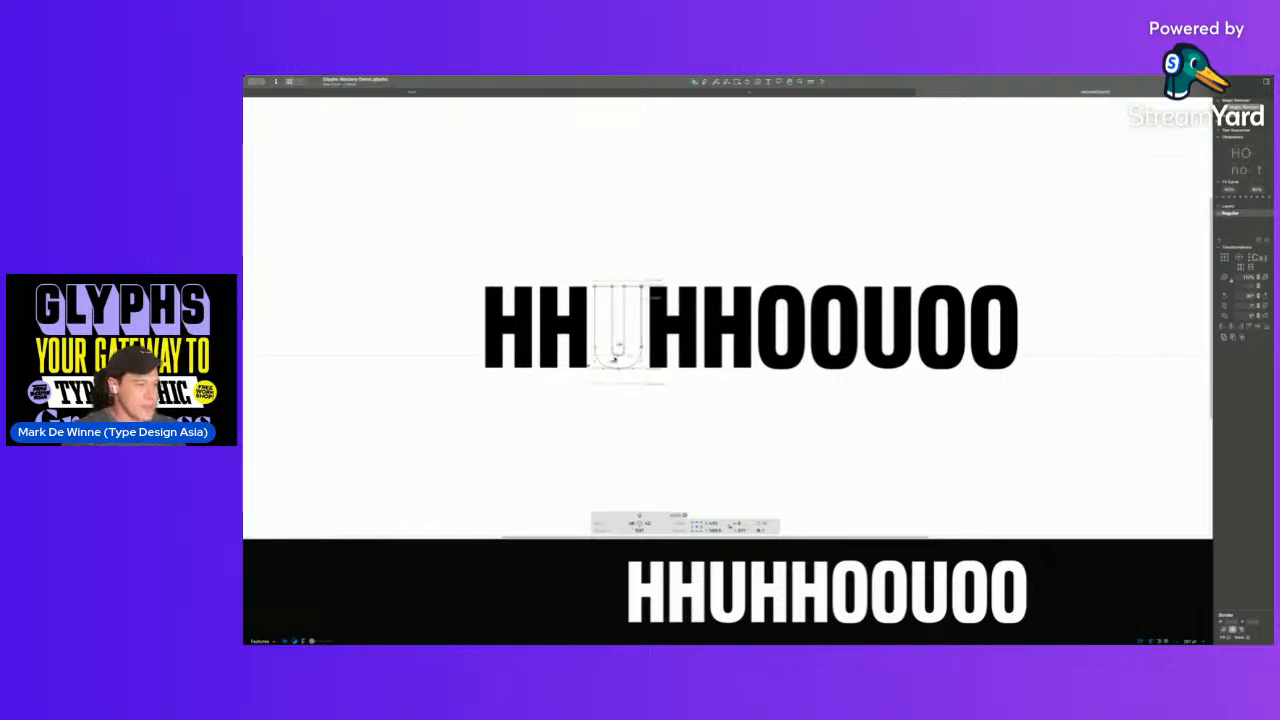
pyautogui.press('super+space')
pyautogui.moveTo(500, 249); pyautogui.dragTo(754, 419)
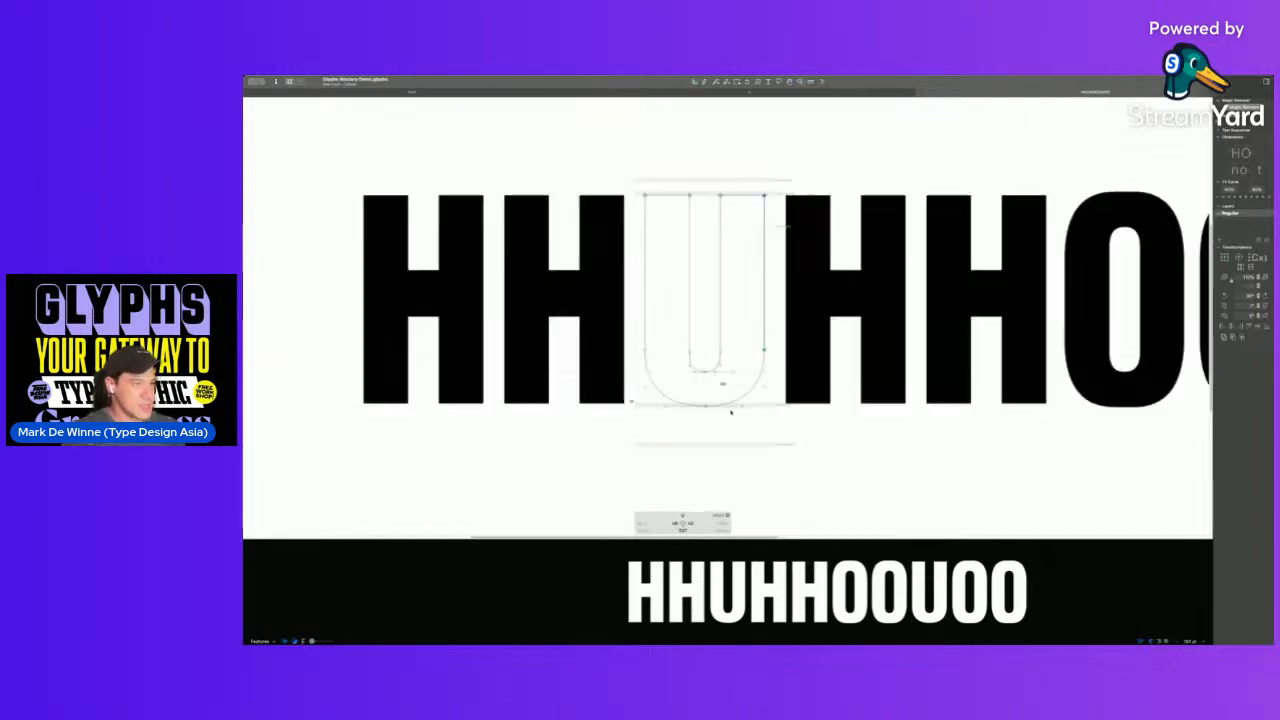
pyautogui.press('space')
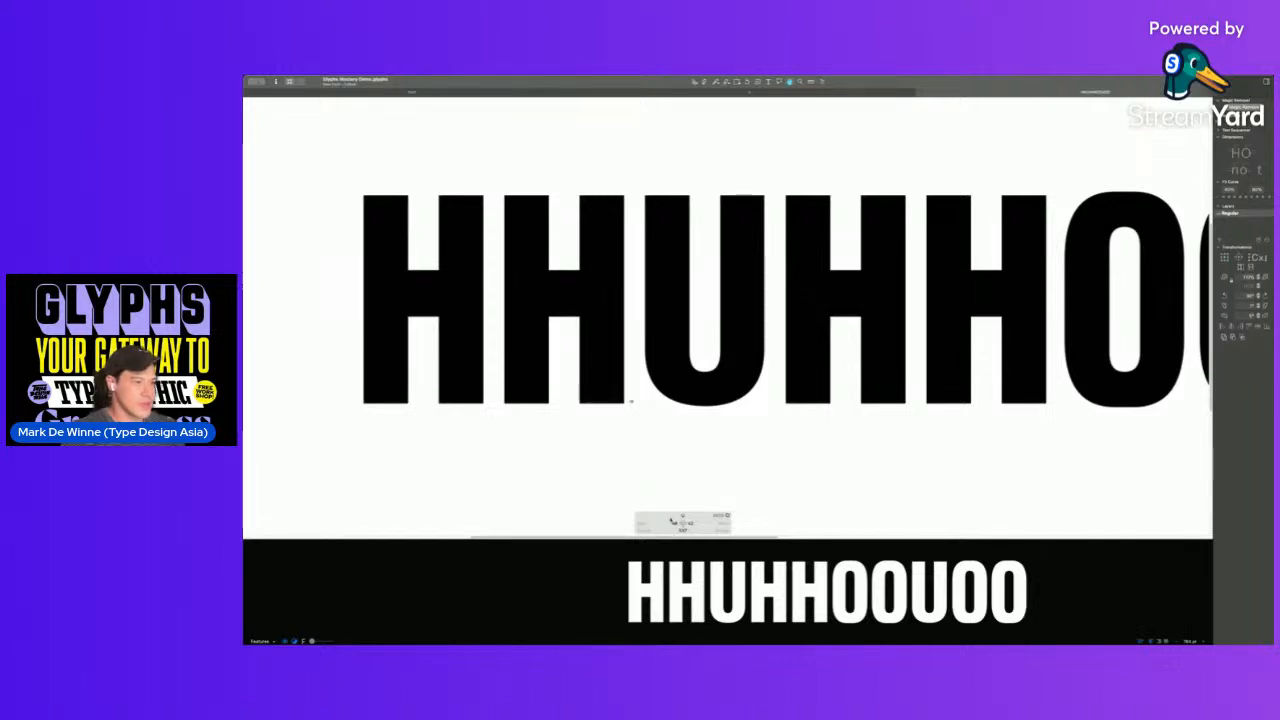
pyautogui.click(673, 524)
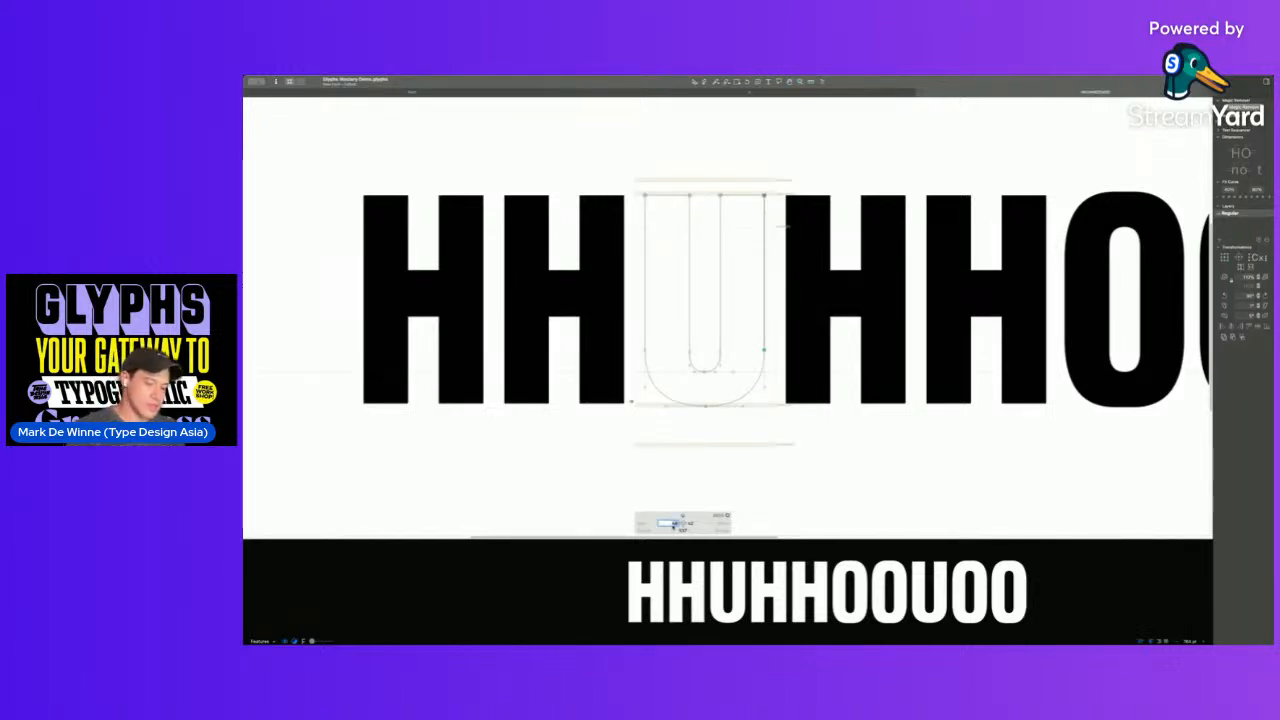
pyautogui.write('38')
pyautogui.press('Tab')
pyautogui.write('38')
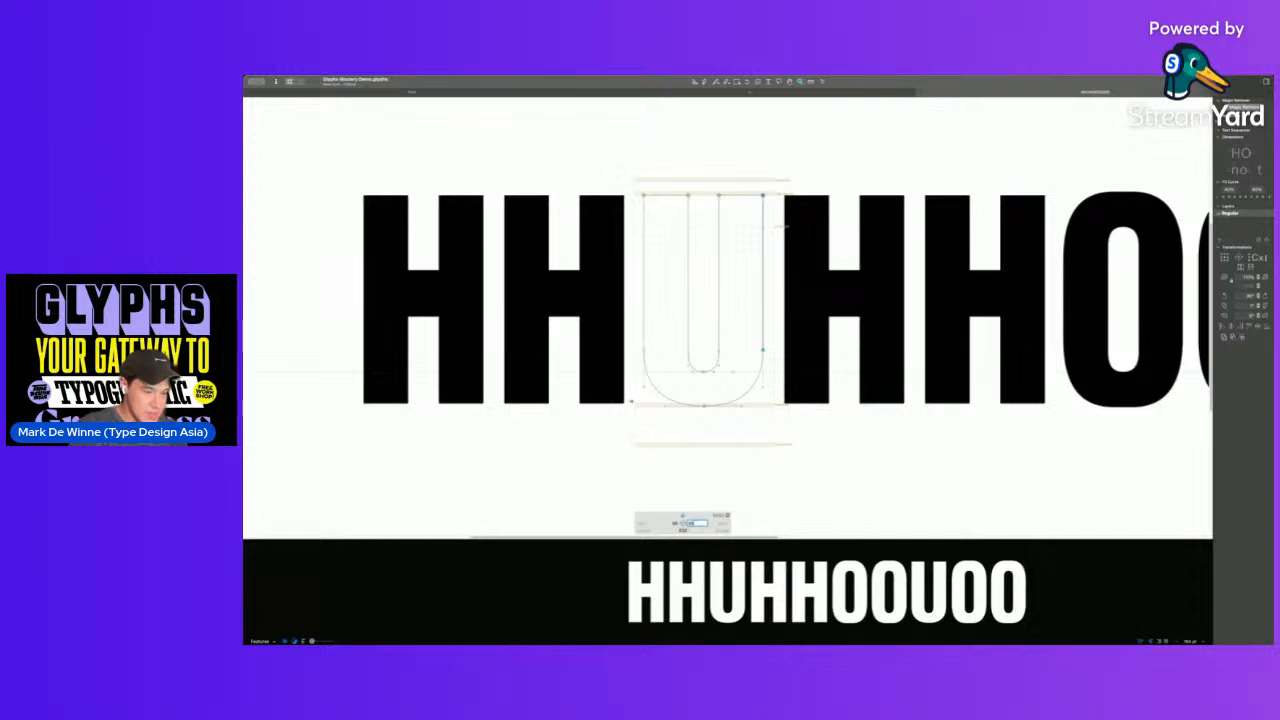
pyautogui.press('Return')
pyautogui.press('space')
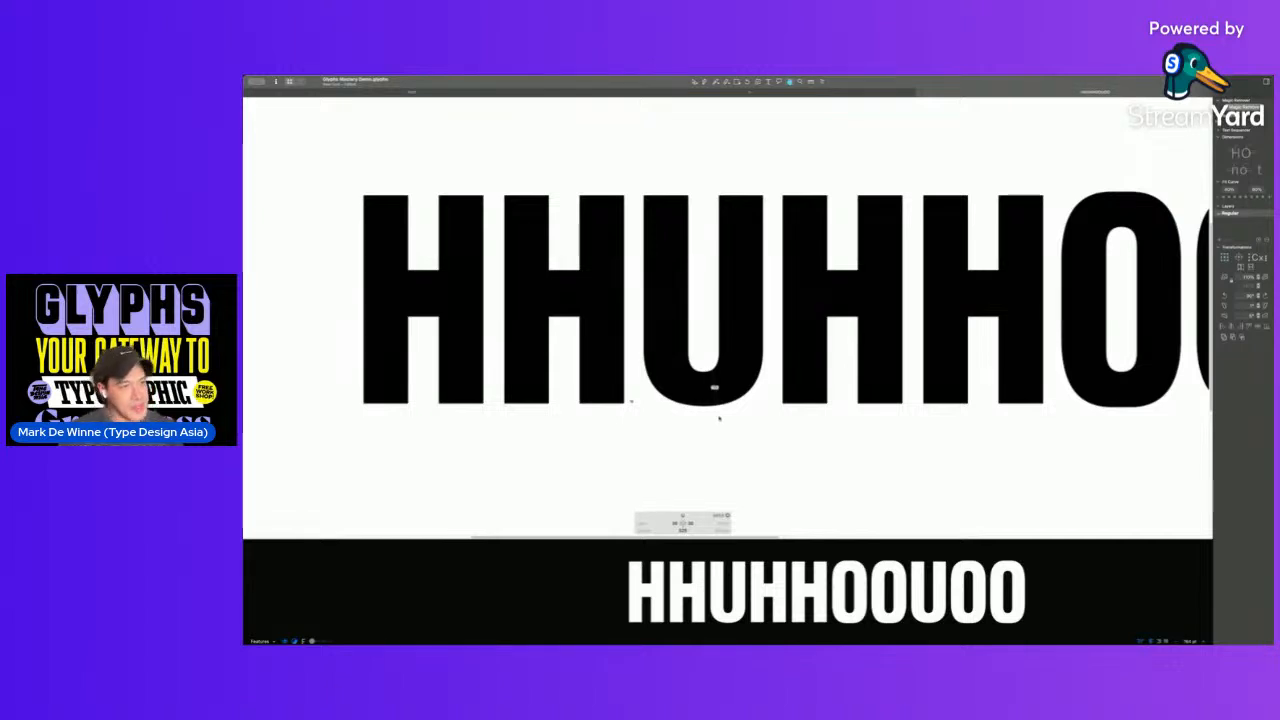
pyautogui.press('super+minus')
pyautogui.press('super+minus')
pyautogui.press('space')
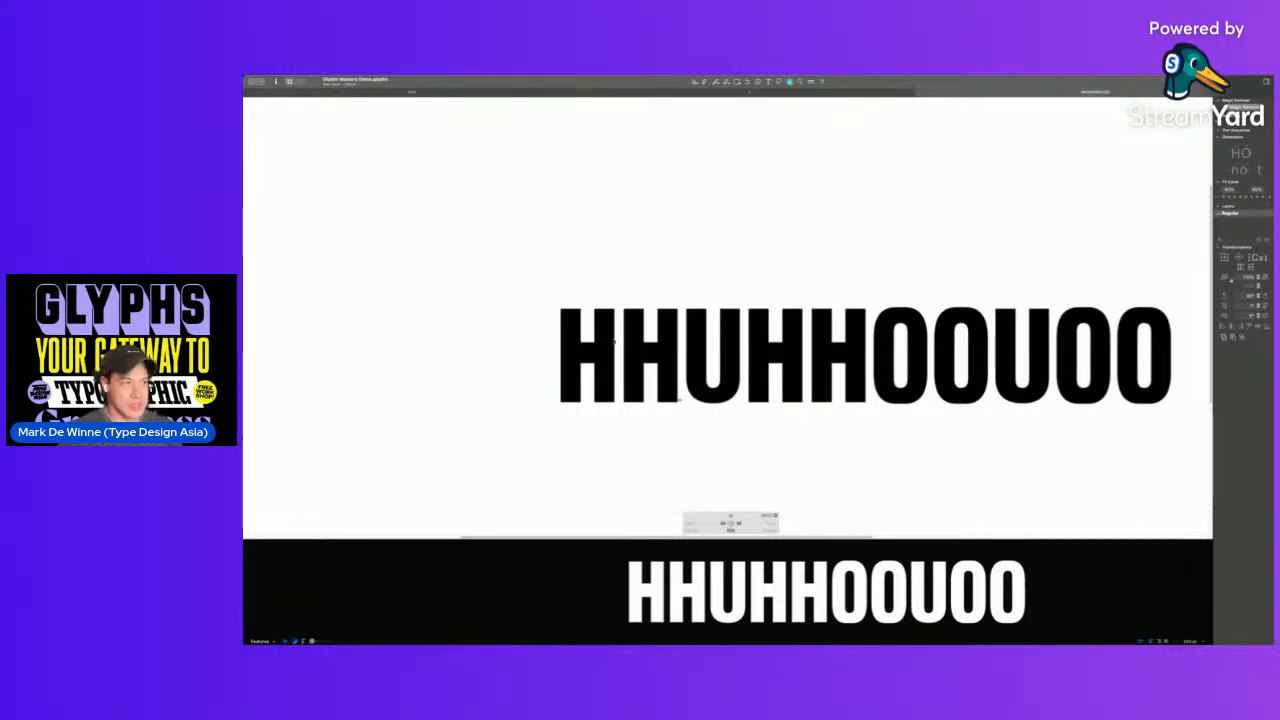
# - Replace the sample text with the word GITHUB
pyautogui.doubleClick(728, 372)
pyautogui.press('Escape')
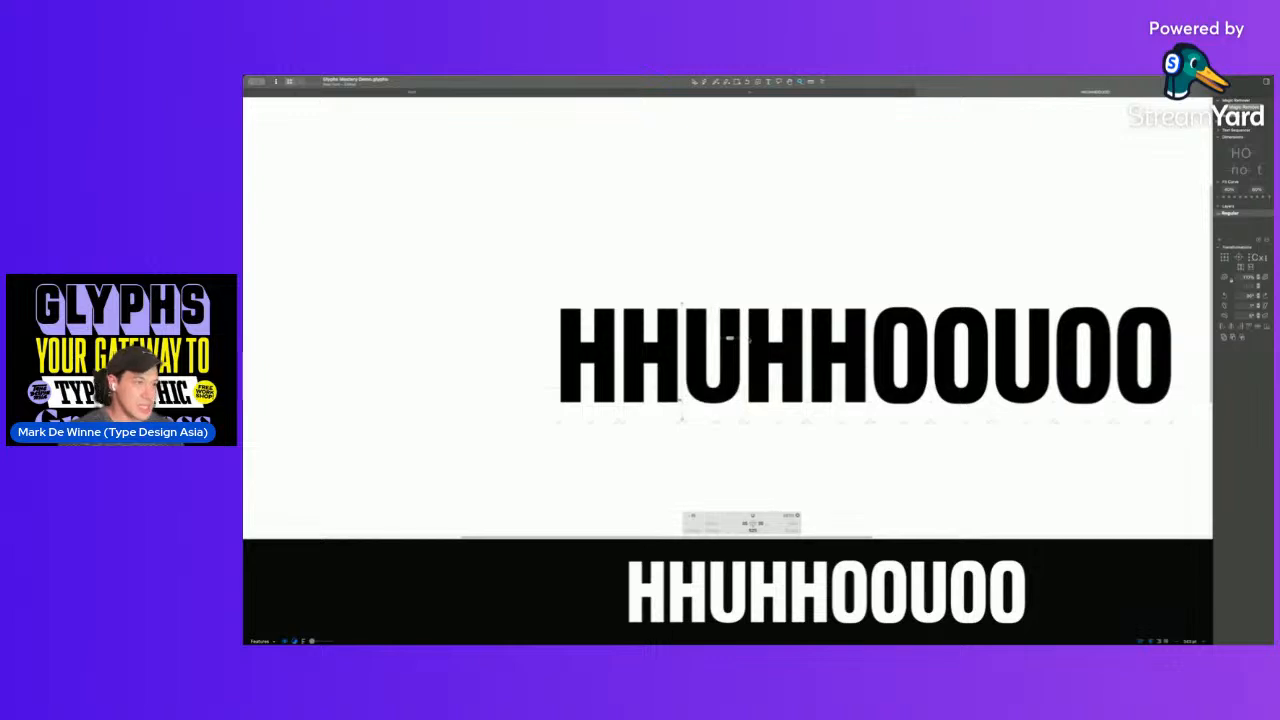
pyautogui.press('super+a')
pyautogui.write('GITHU')
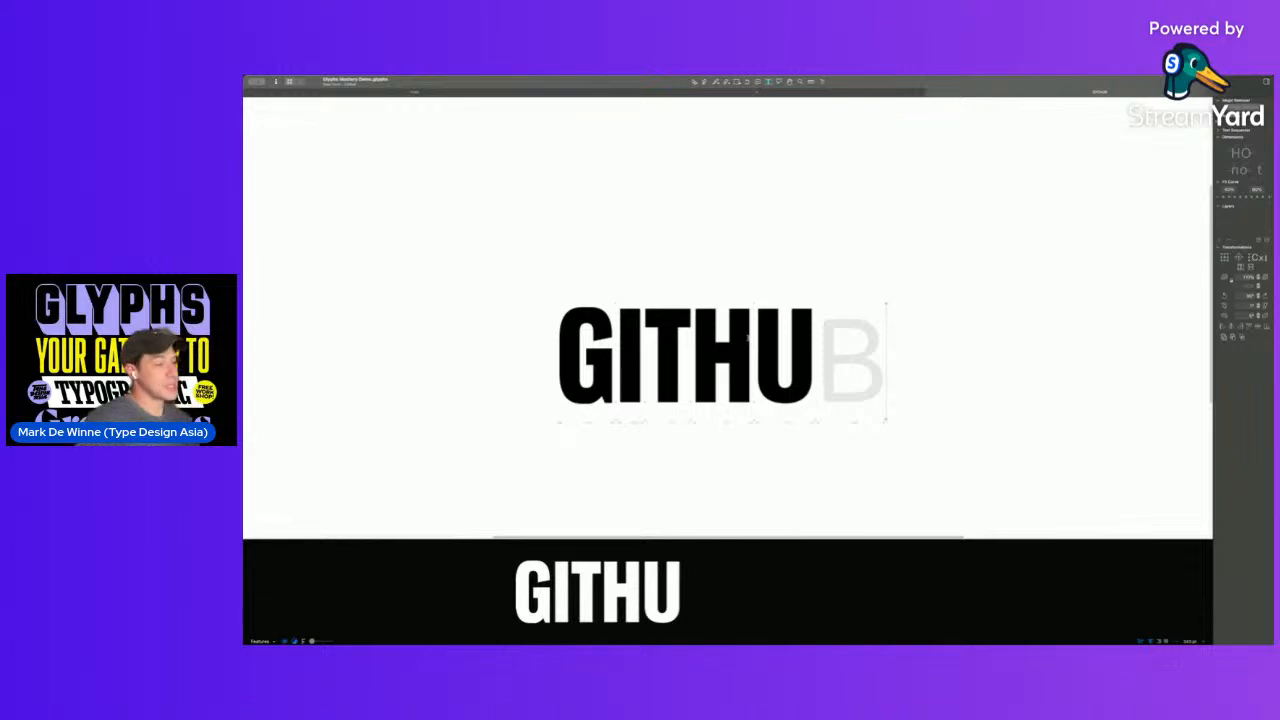
# - Open the lowercase n from the font overview and examine the outline of its arch
pyautogui.click(752, 91)
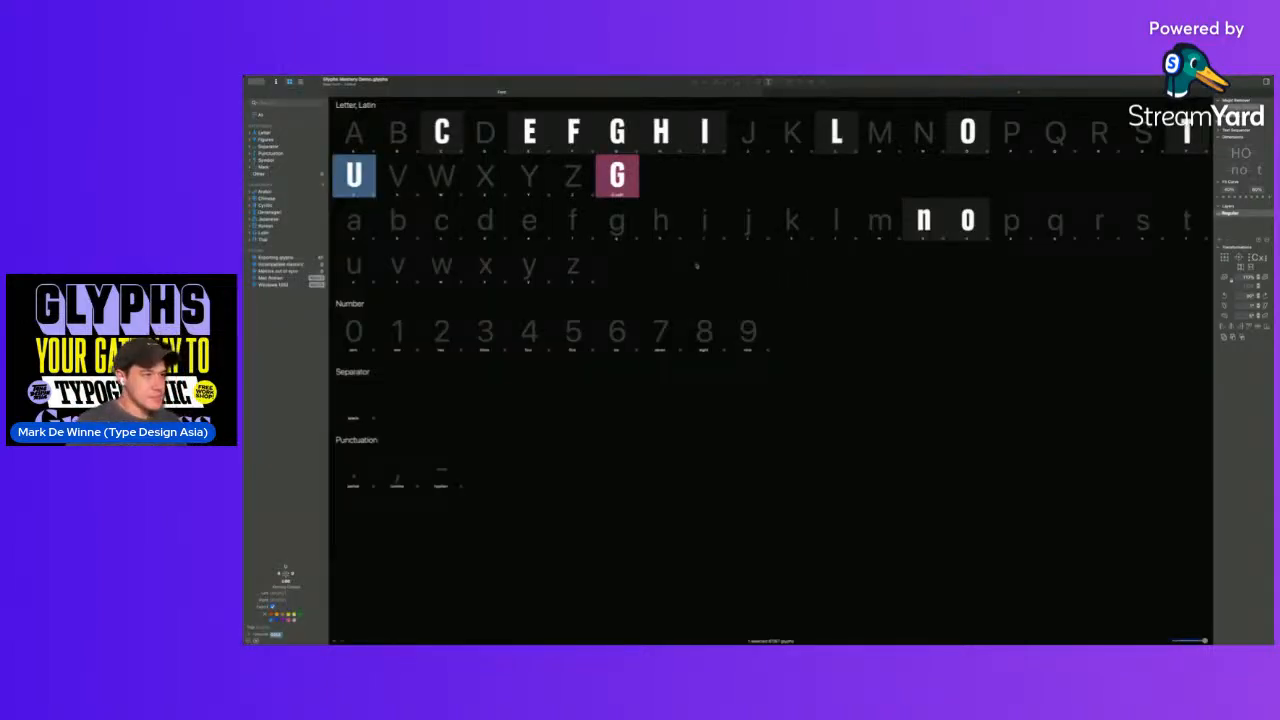
pyautogui.click(617, 175)
pyautogui.click(704, 220)
pyautogui.doubleClick(924, 220)
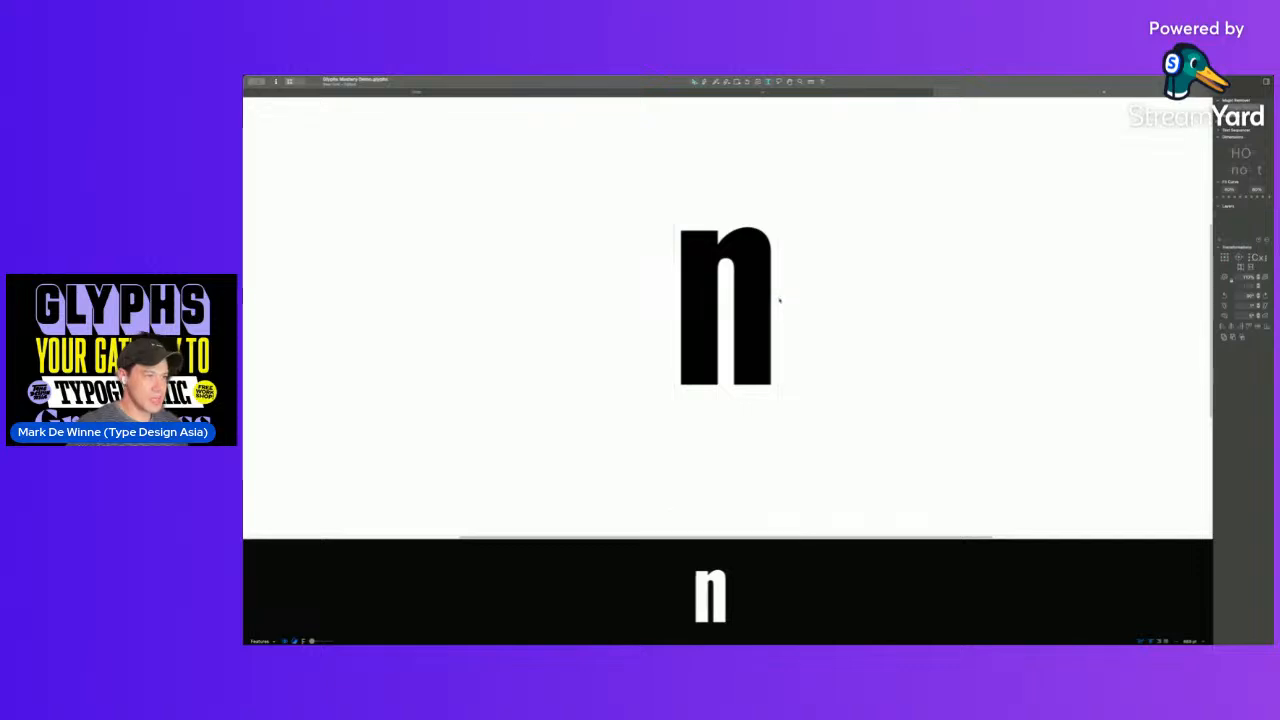
pyautogui.scroll(5, 745, 240)
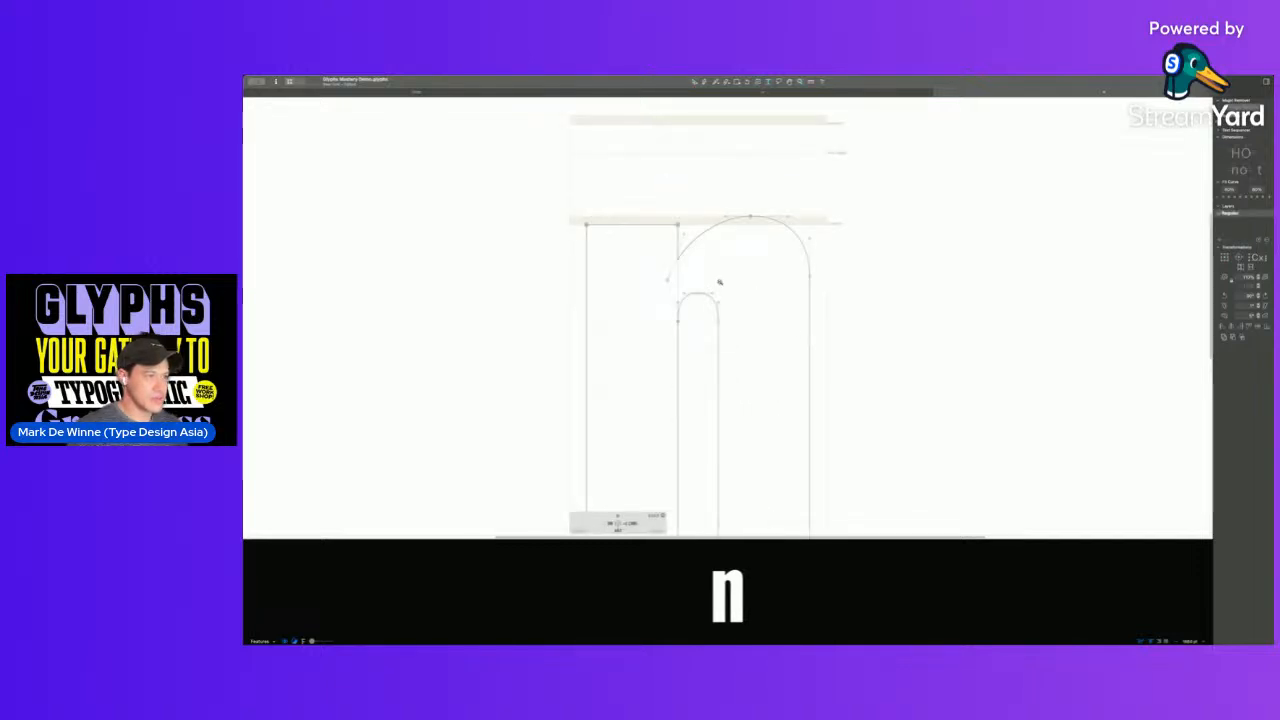
pyautogui.press('space')
pyautogui.click(746, 226)
pyautogui.hotkey('ctrl', 'alt', 'shift', 'Down')
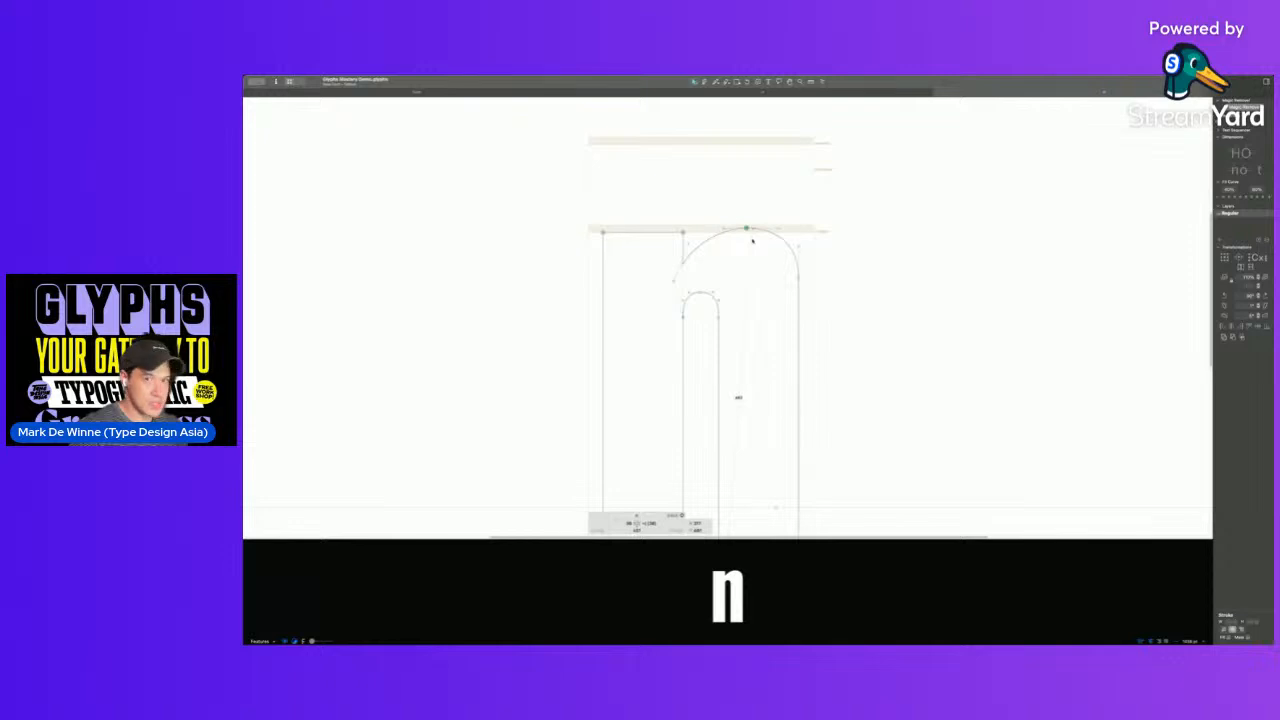
pyautogui.press('space')
pyautogui.moveTo(752, 241); pyautogui.dragTo(660, 198)
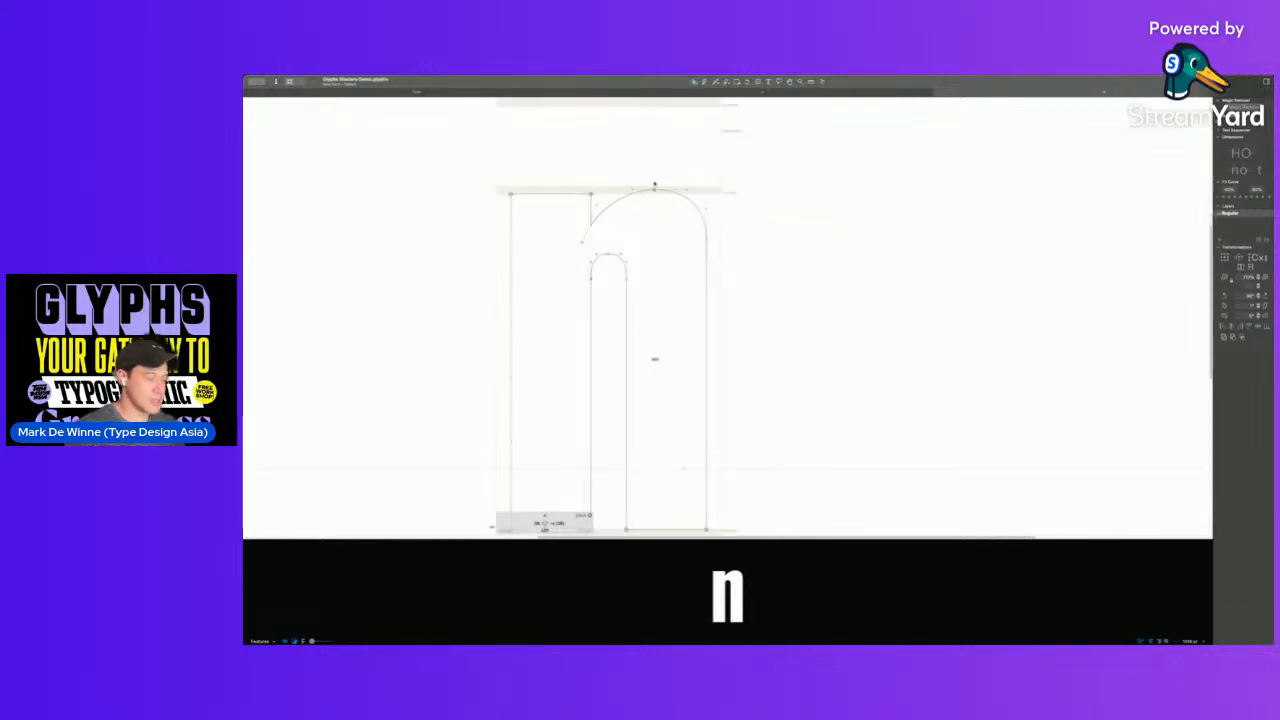
pyautogui.press('super+w')
# - Open the U on its own and inspect the curvature of its inner and outer bottom curves
pyautogui.hotkey('shift', 'u')
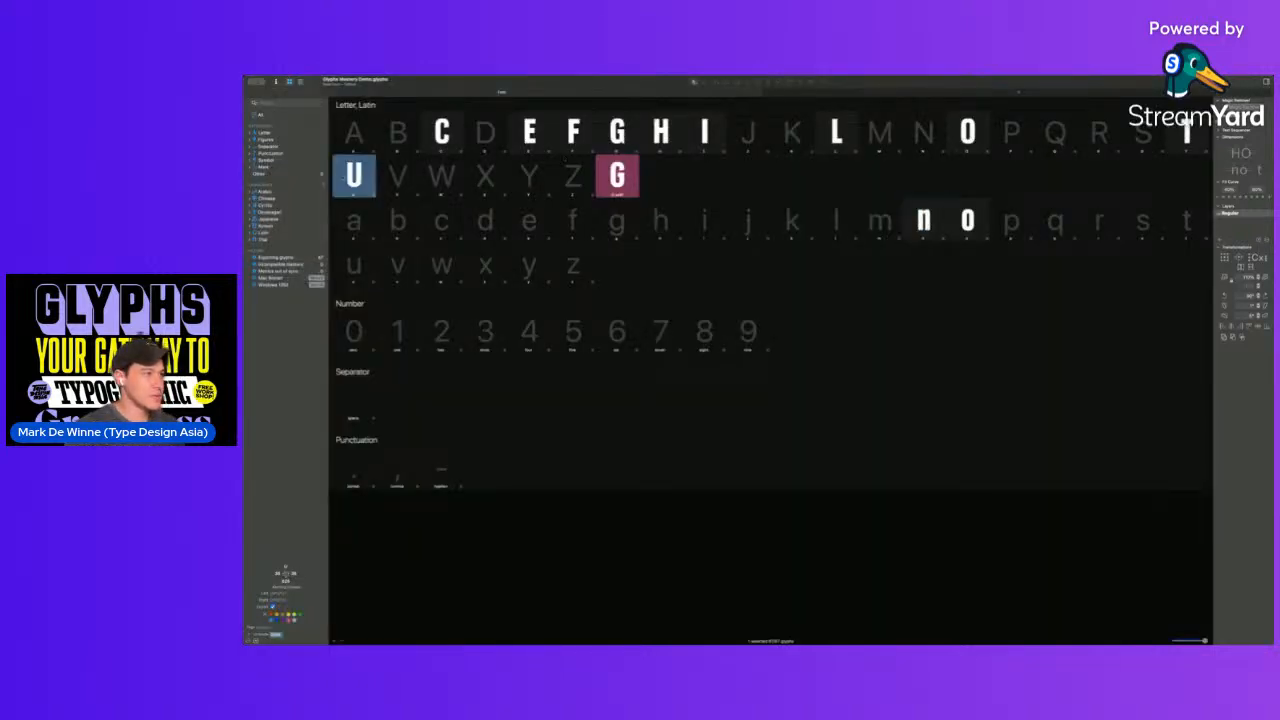
pyautogui.press('Return')
pyautogui.press('space')
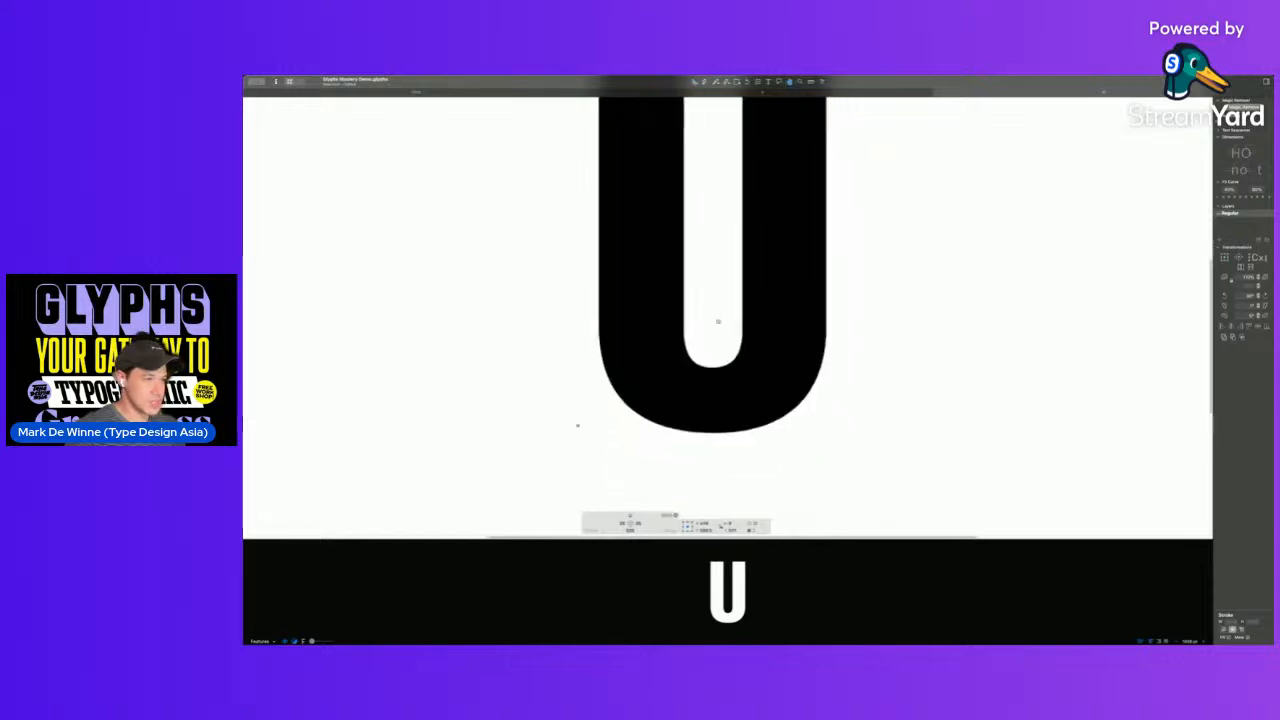
pyautogui.moveTo(838, 438); pyautogui.dragTo(822, 370)
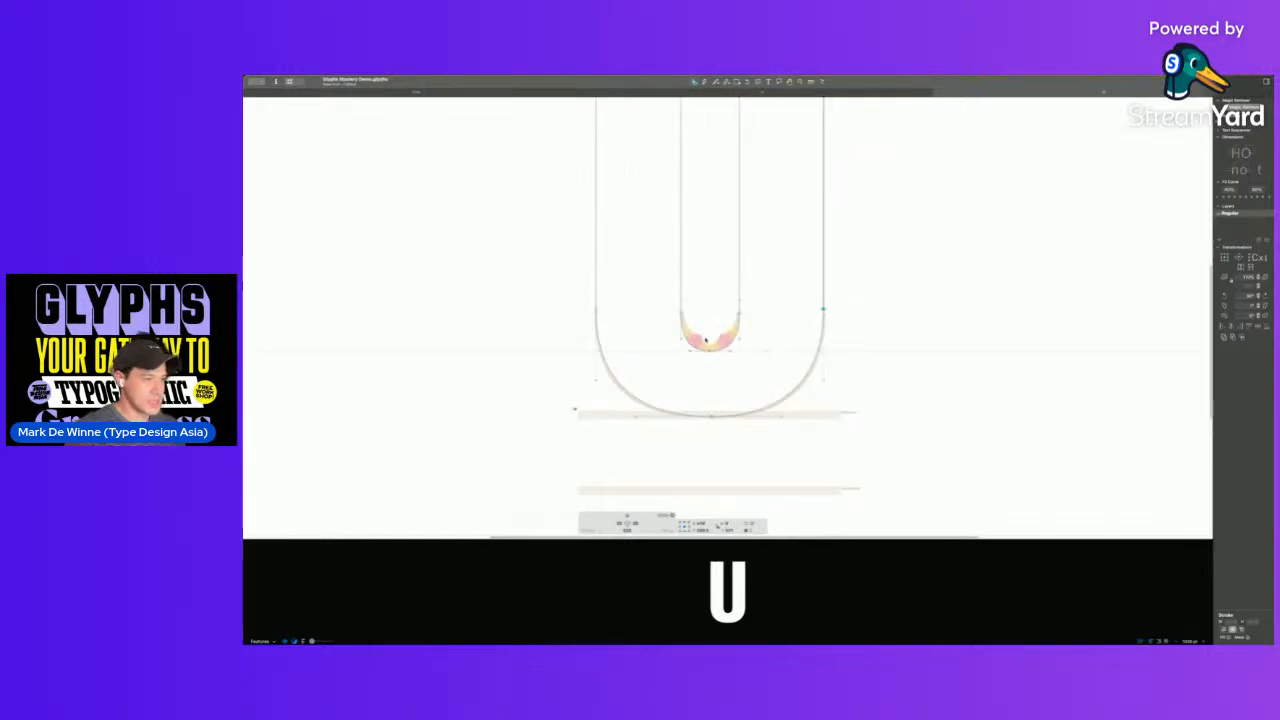
pyautogui.moveTo(576, 271); pyautogui.dragTo(927, 459)
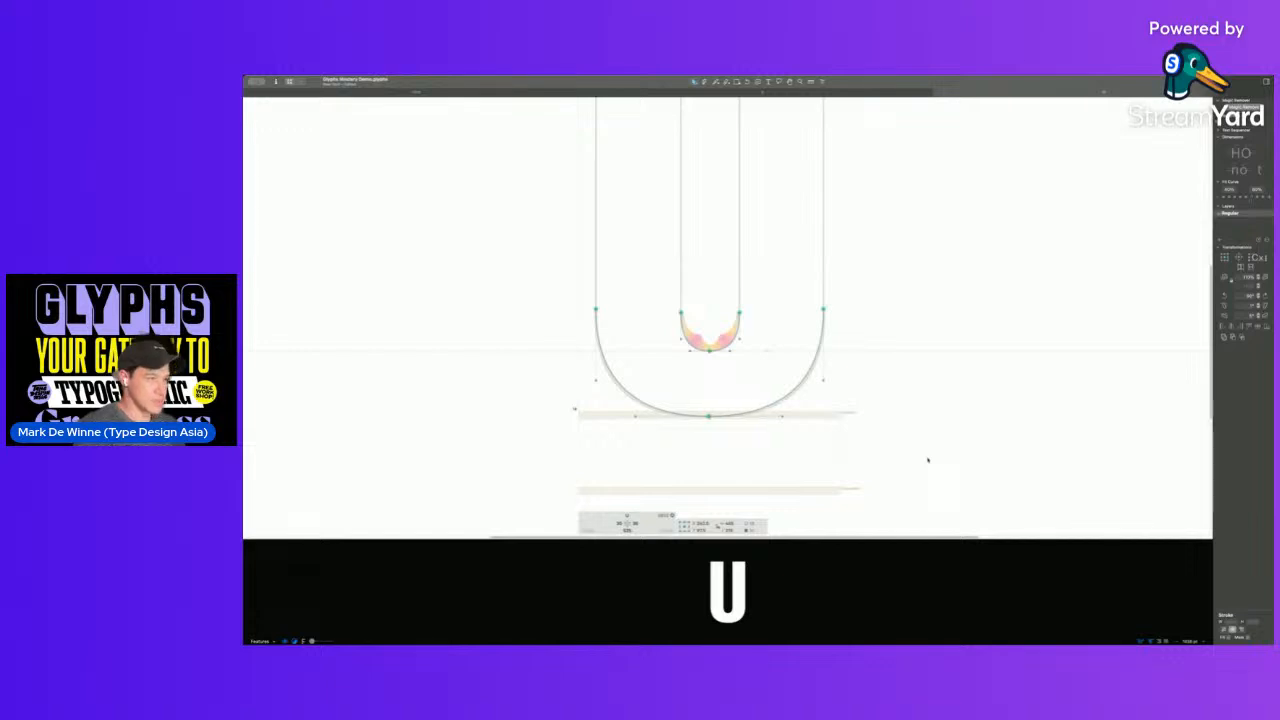
pyautogui.moveTo(718, 416)
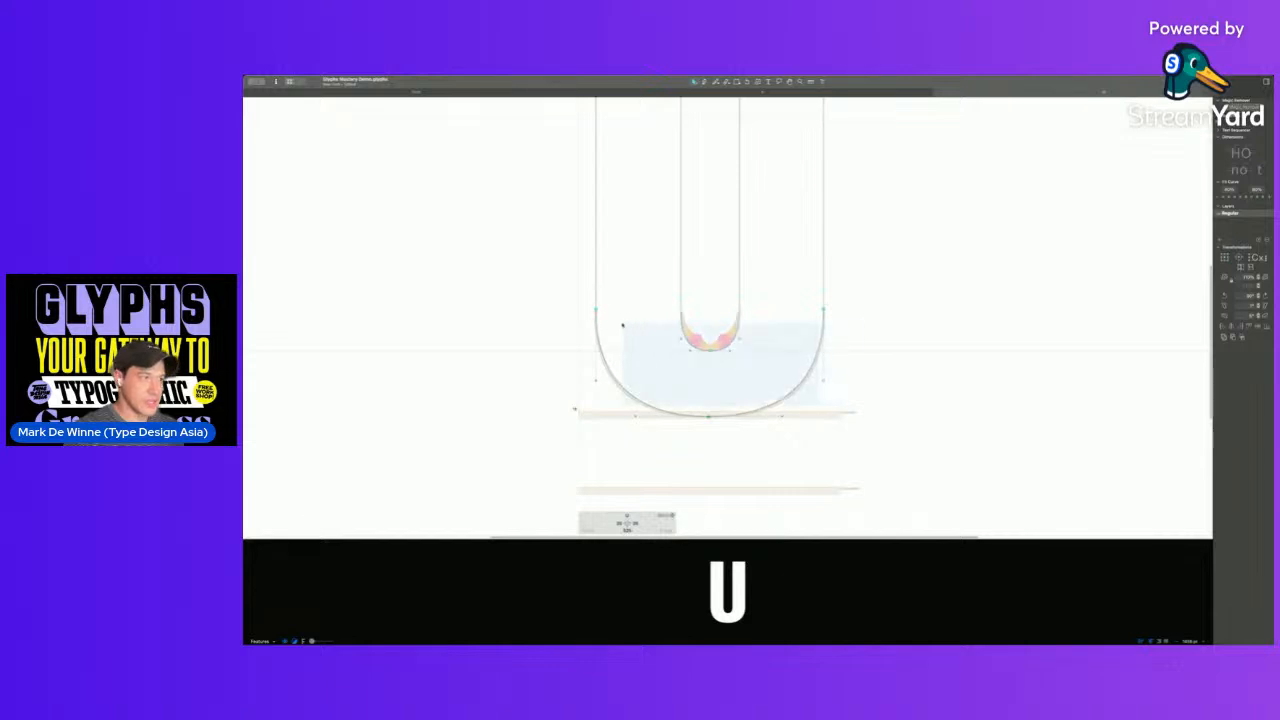
pyautogui.press('space')
pyautogui.scroll(-5, 713, 362)
pyautogui.press('space')
pyautogui.press('super+w')
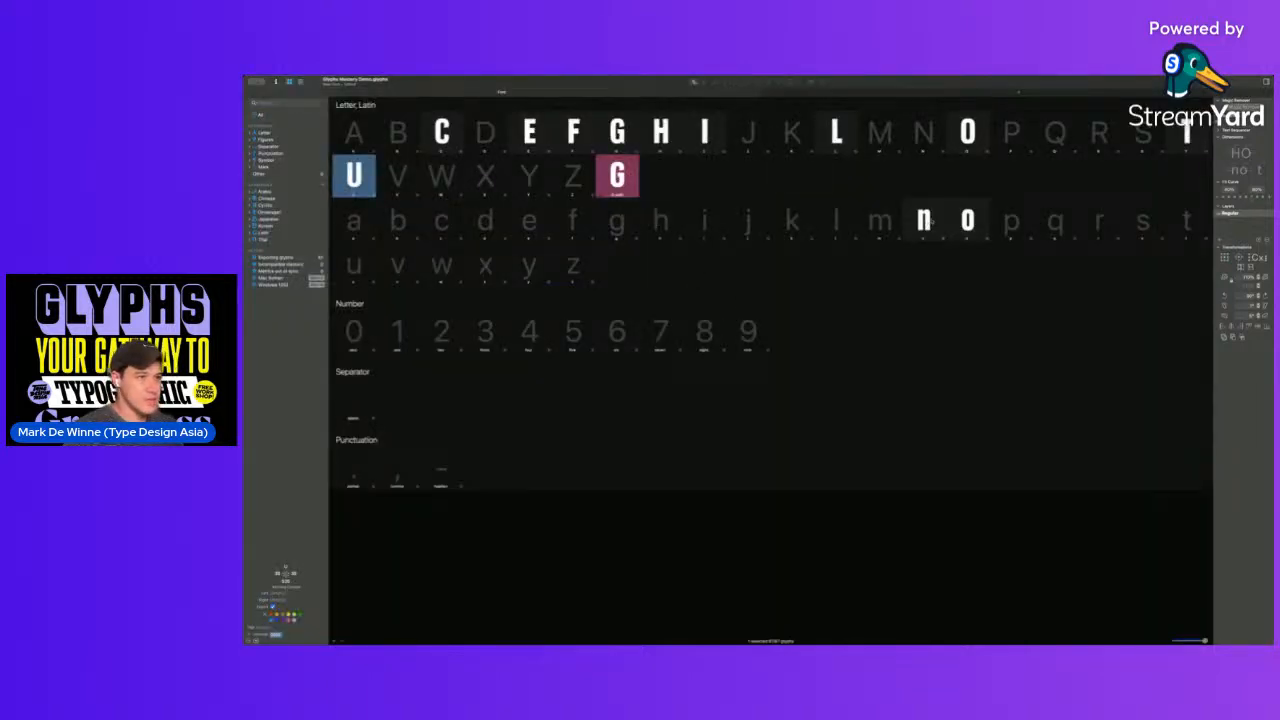
# - Reopen the lowercase n and rebalance its outer right arch curve, shortening the top handle and extending the side handle upward
pyautogui.doubleClick(924, 222)
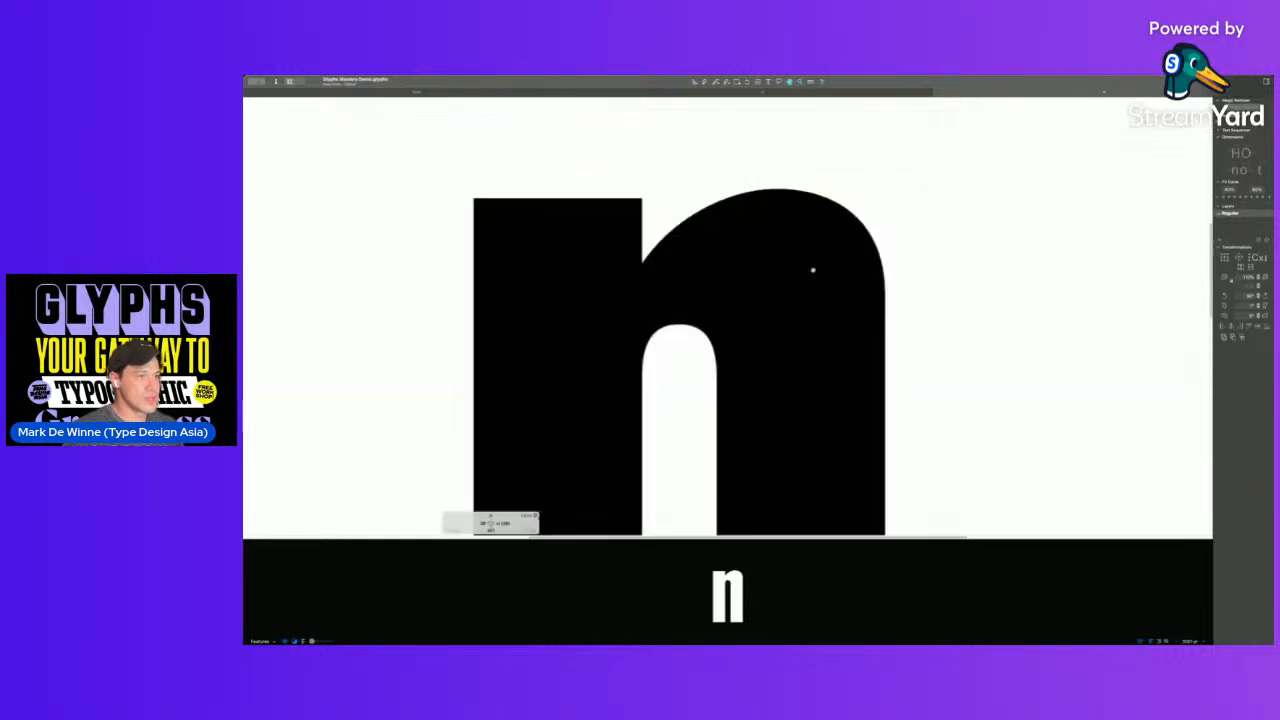
pyautogui.click(759, 231)
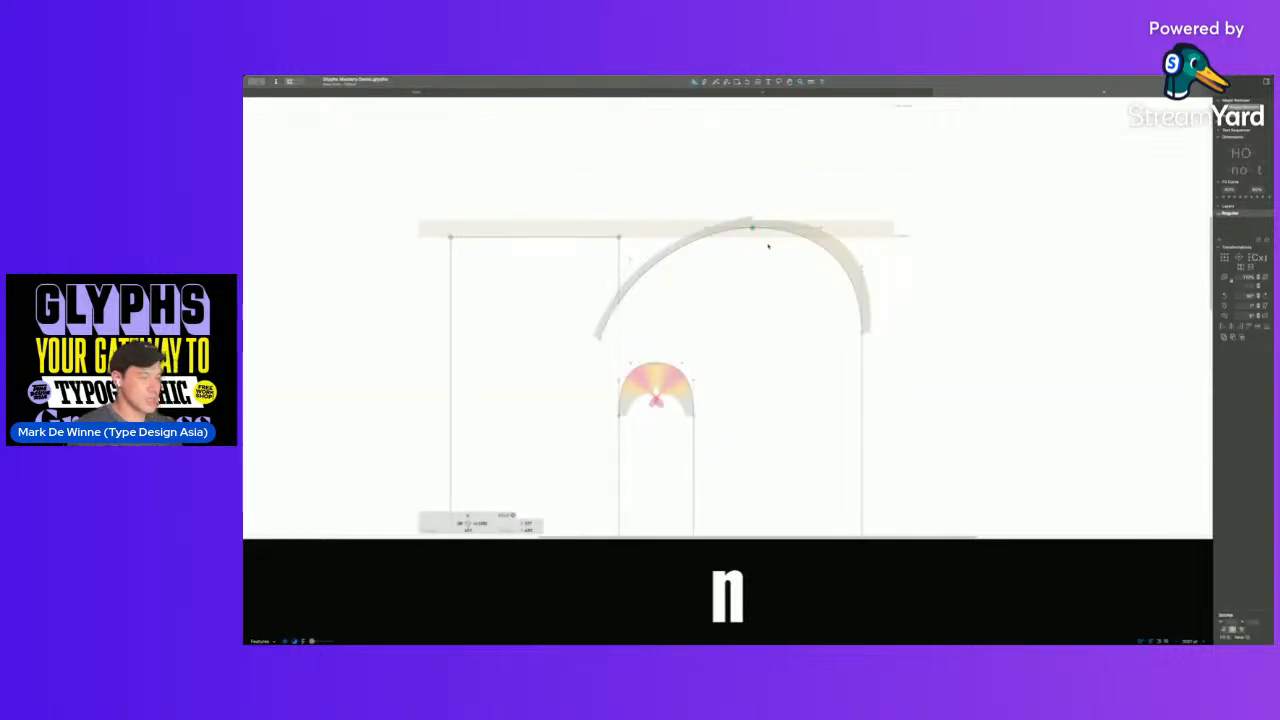
pyautogui.scroll(-5, 776, 243)
pyautogui.press('space')
pyautogui.scroll(-1, 773, 329)
pyautogui.scroll(5, 779, 327)
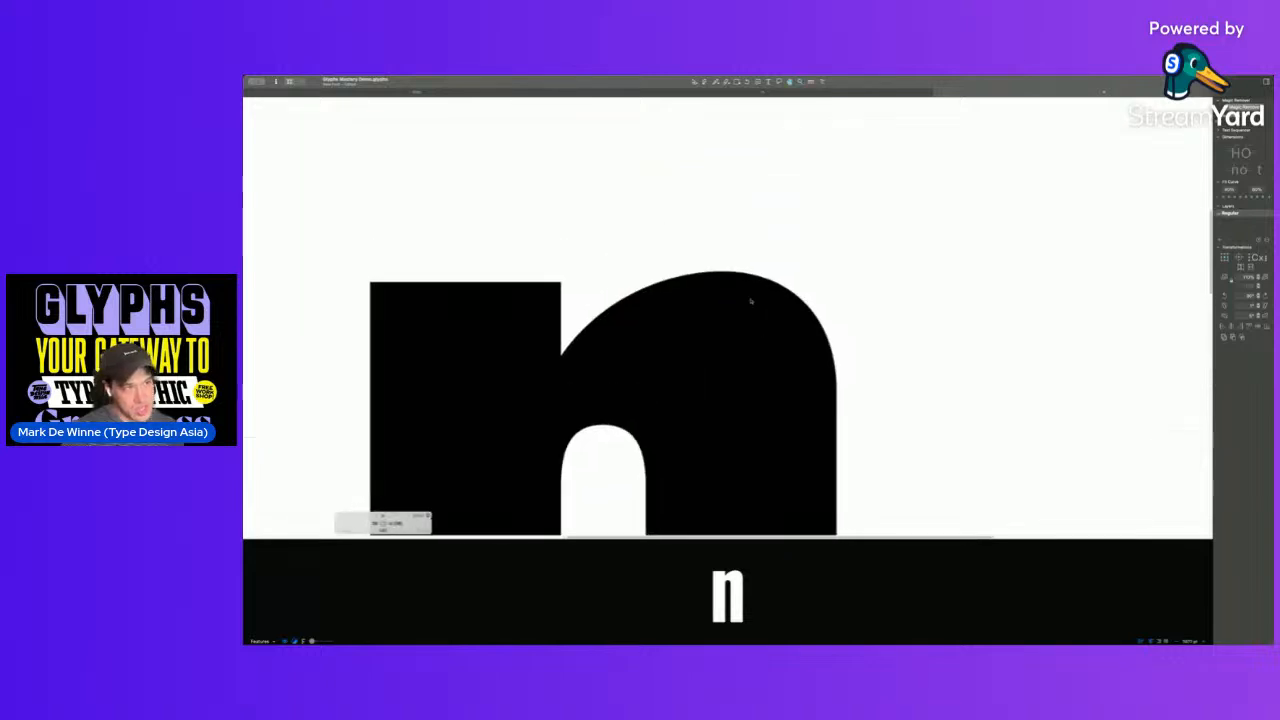
pyautogui.click(722, 271)
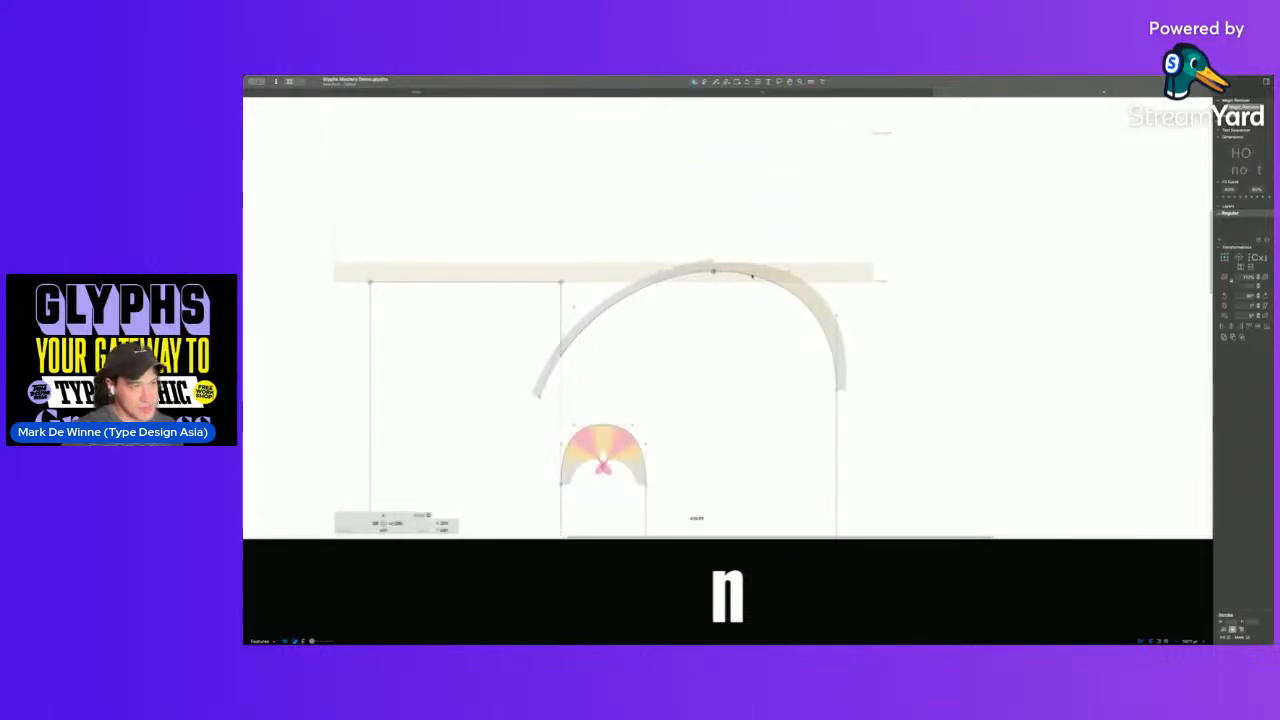
pyautogui.moveTo(788, 272); pyautogui.dragTo(777, 272)
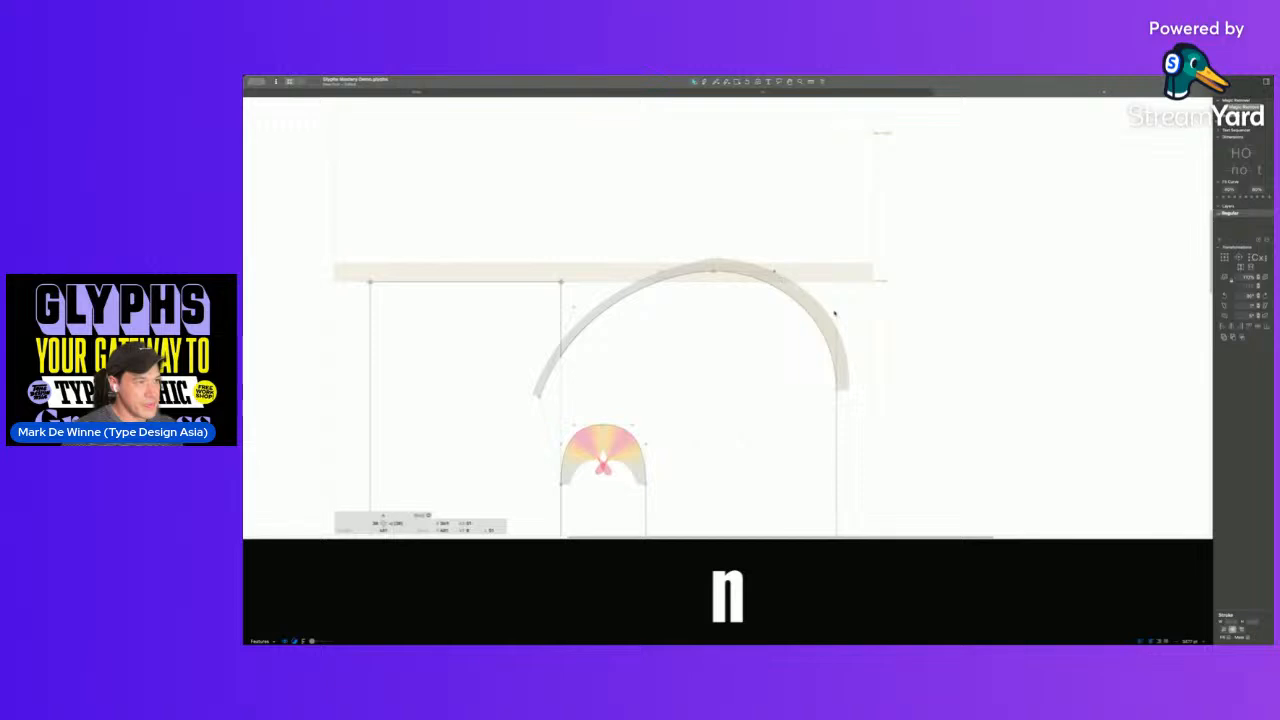
pyautogui.moveTo(837, 317); pyautogui.dragTo(836, 306)
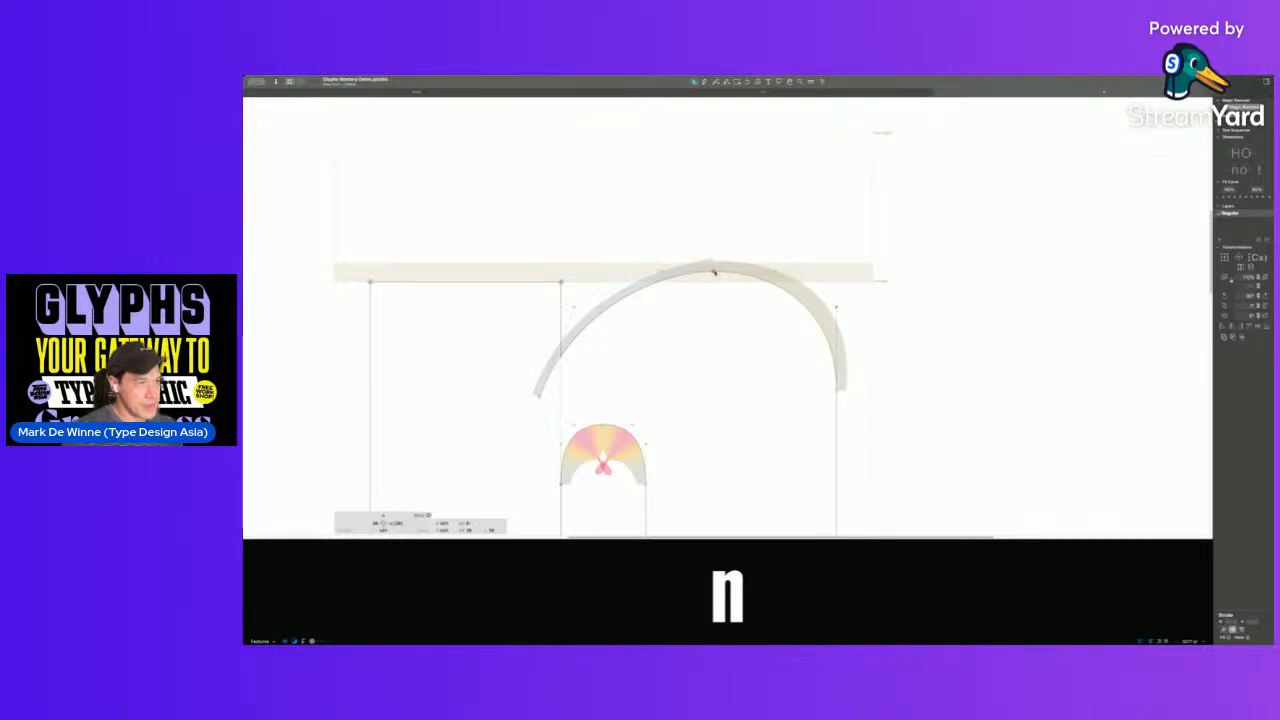
# - Examine the filled shape of the lowercase n and compare it with its outer and inner arch curves
pyautogui.click(715, 271)
pyautogui.scroll(-10, 728, 315)
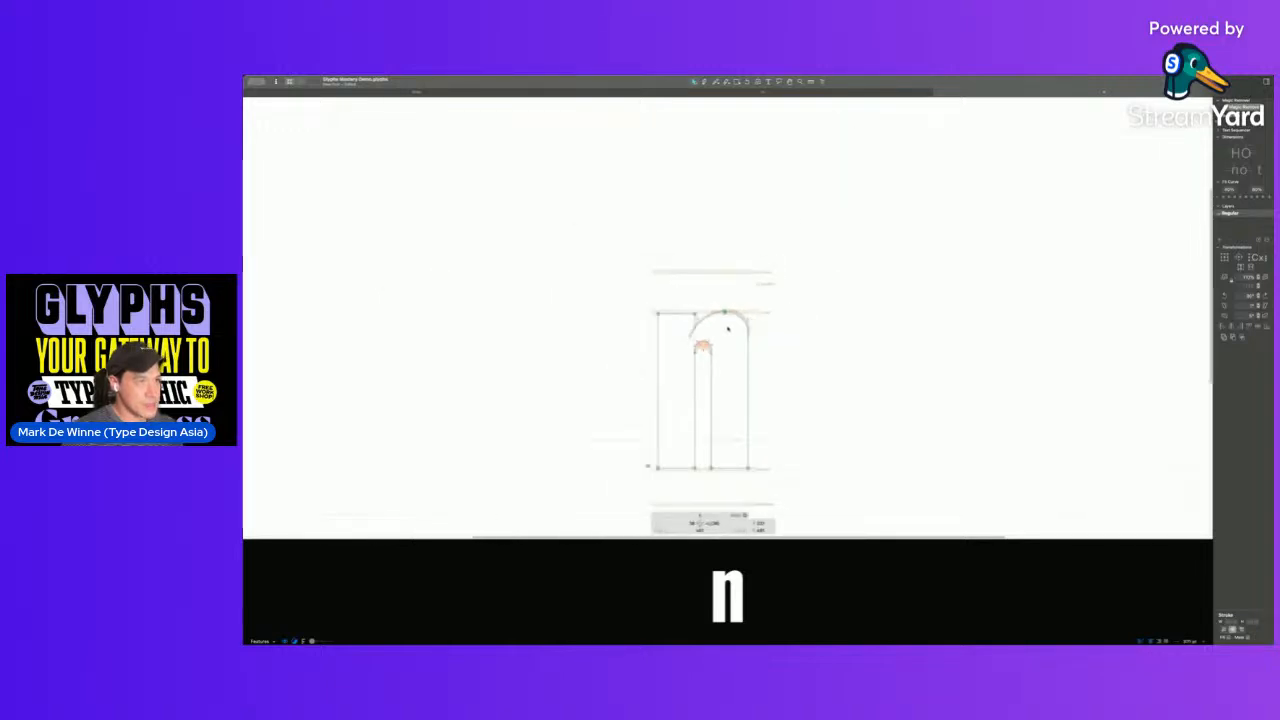
pyautogui.press('space')
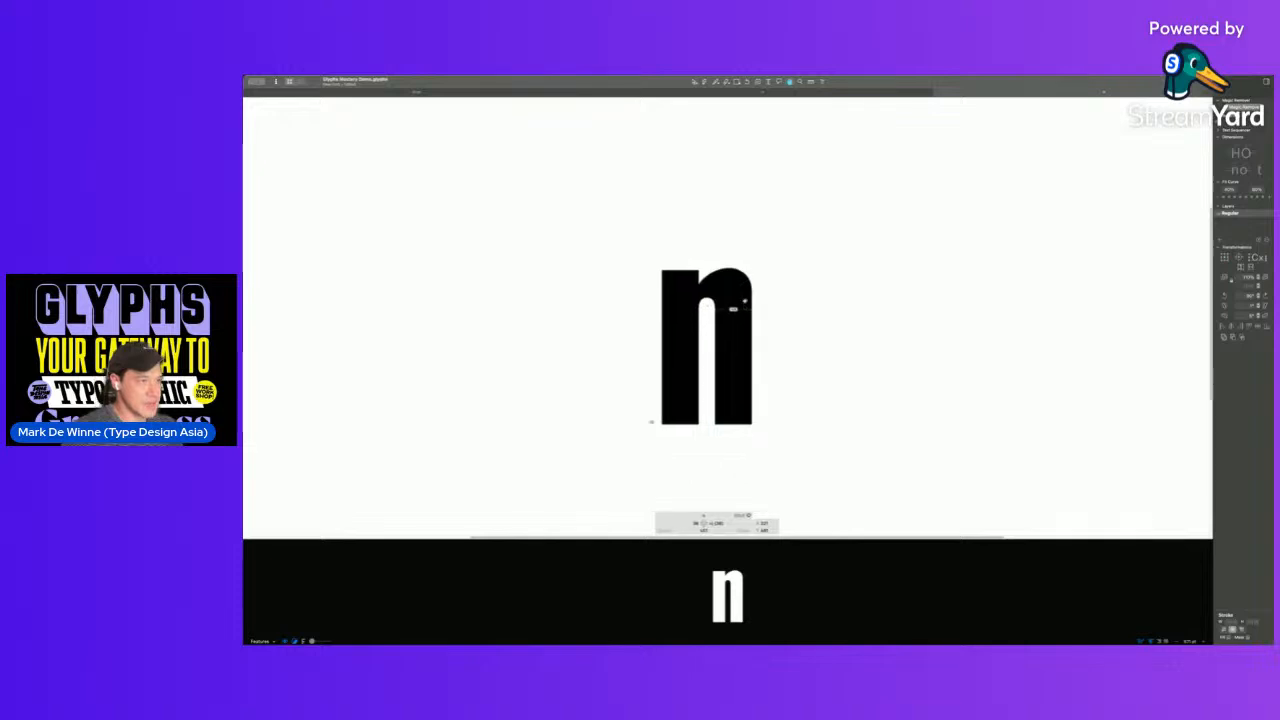
pyautogui.press('space')
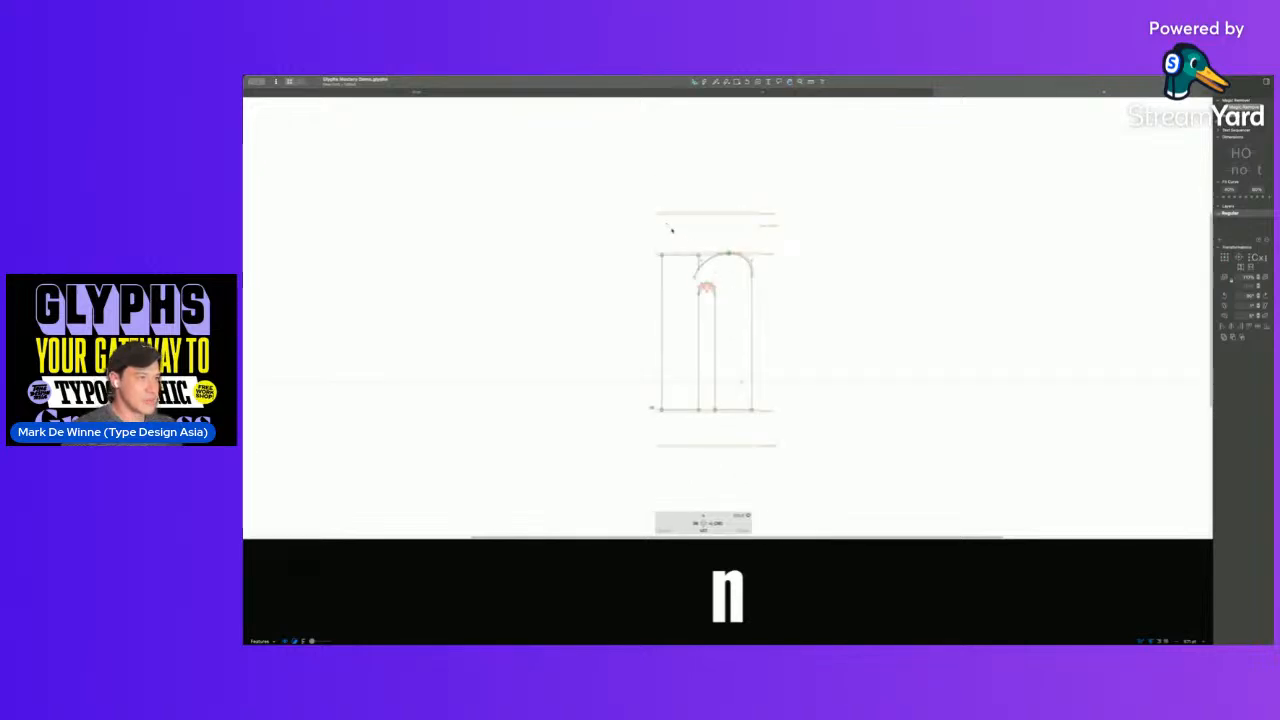
pyautogui.scroll(5, 718, 277)
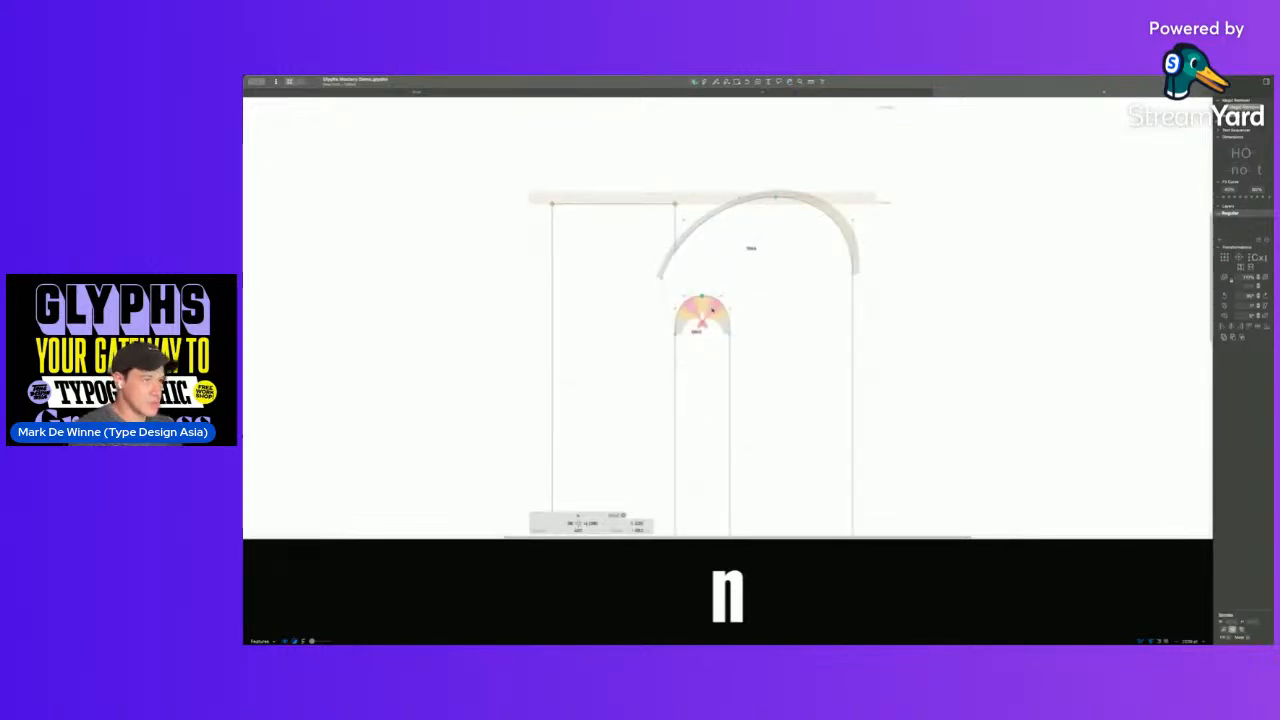
pyautogui.press('space')
pyautogui.scroll(-4, 711, 315)
pyautogui.press('space')
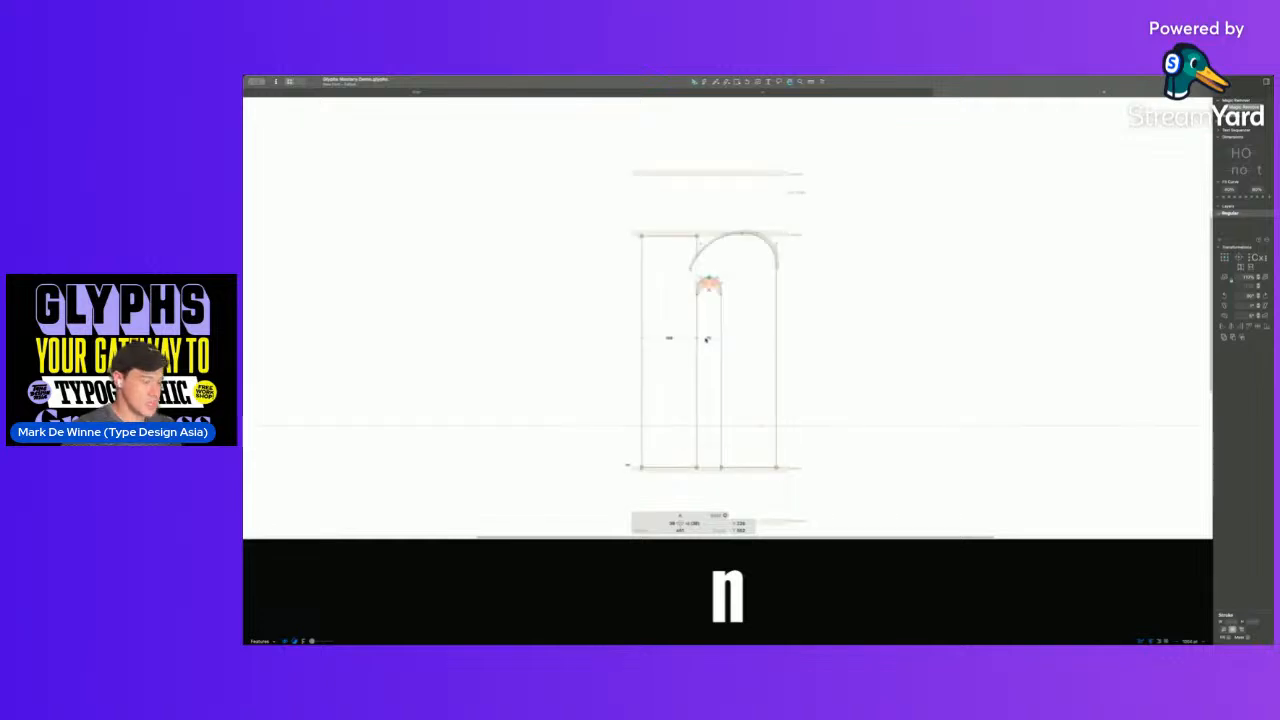
# - Add a lowercase h before the n and fill it with the n as a component decomposed into editable outlines
pyautogui.press('space')
pyautogui.write('h')
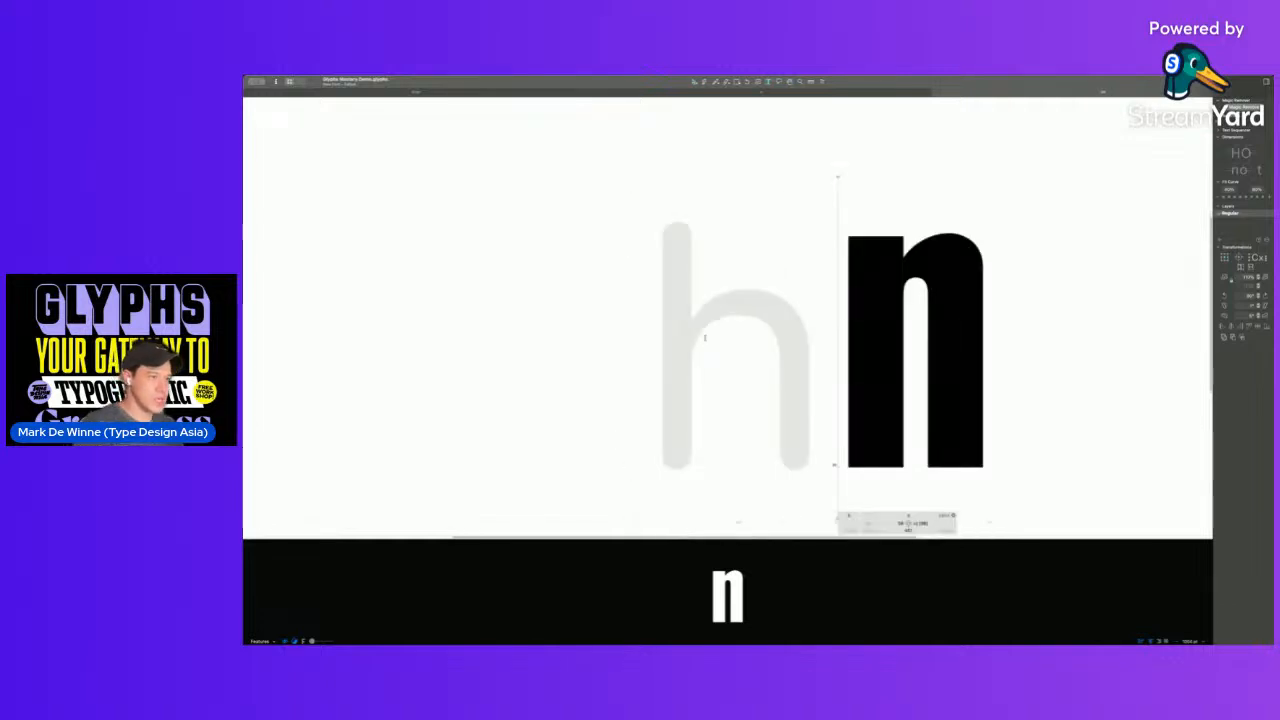
pyautogui.press('super+Tab')
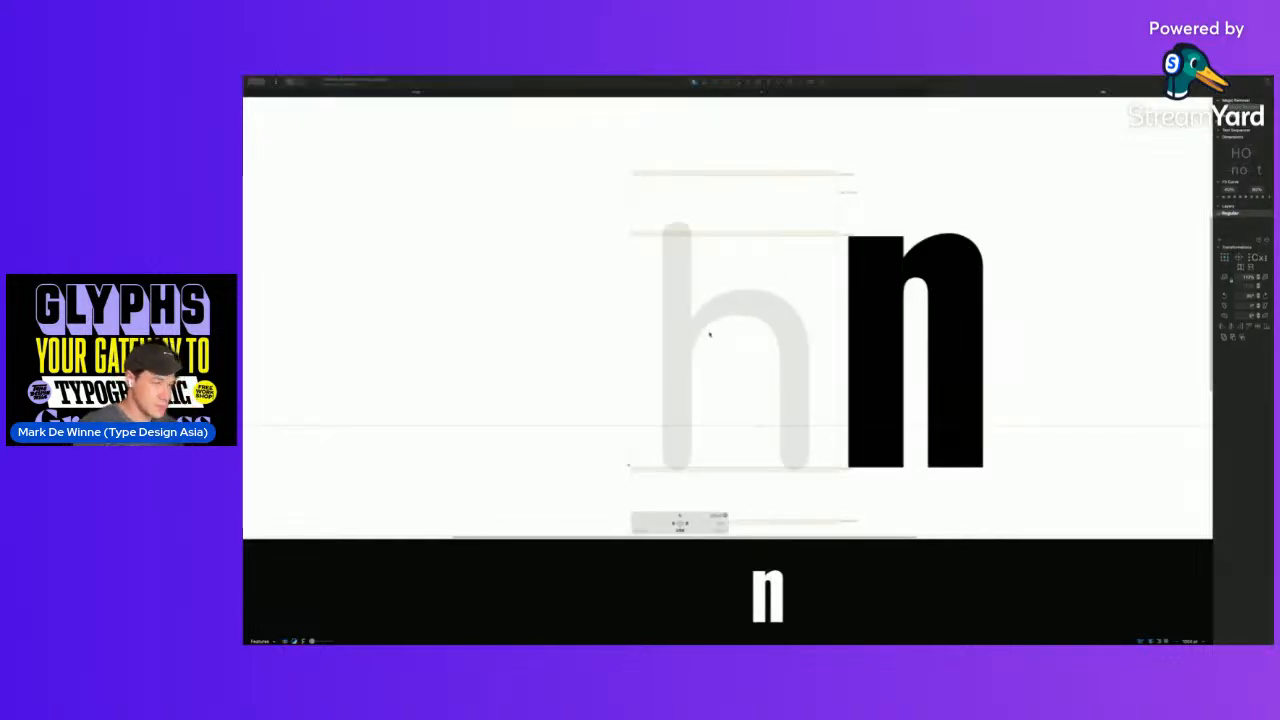
pyautogui.press('super+Tab')
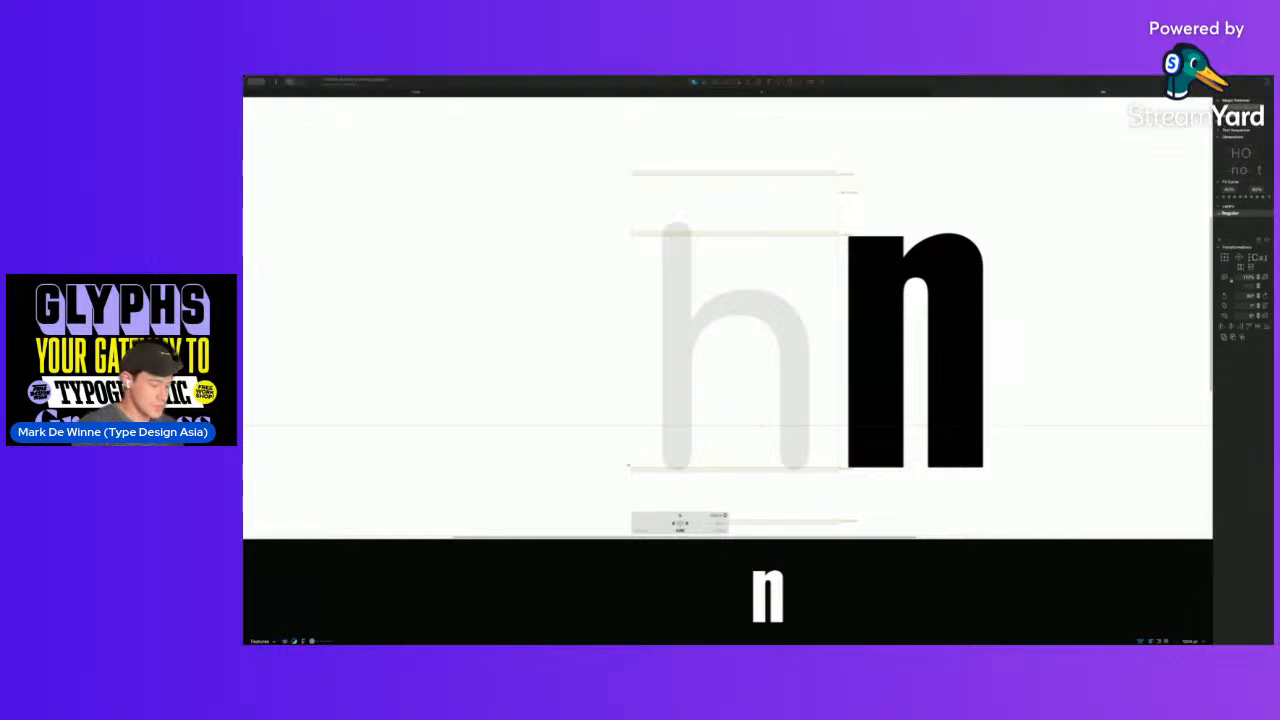
pyautogui.press('super+shift+c')
pyautogui.press('Return')
pyautogui.press('super+shift+d')
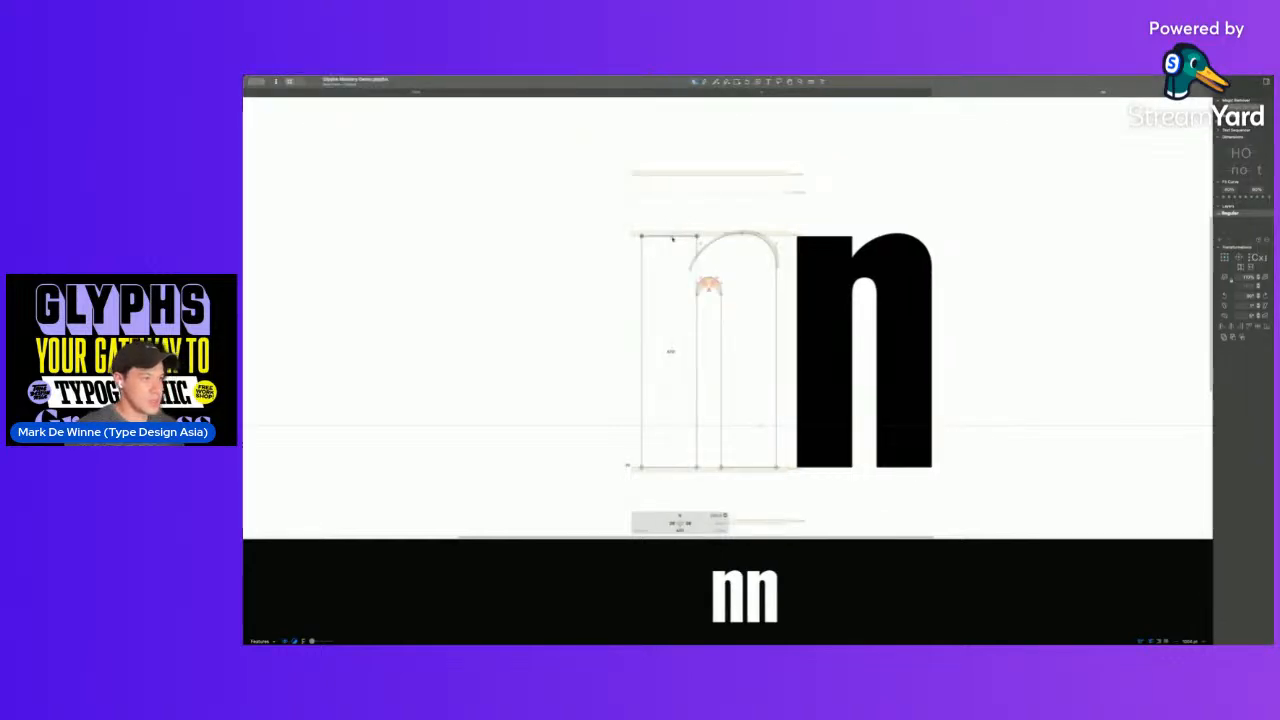
# - Raise the top of the h's left stem to the ascender line
pyautogui.click(697, 237)
pyautogui.moveTo(697, 238); pyautogui.dragTo(695, 178)
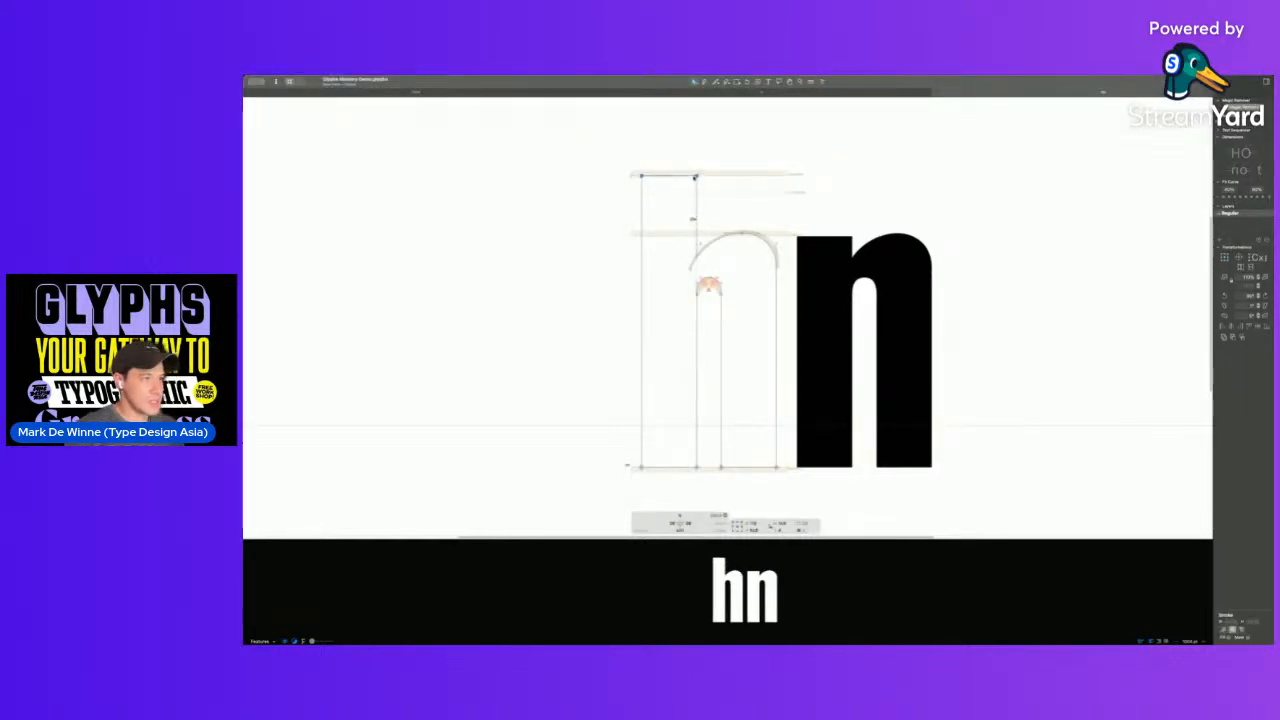
pyautogui.press('space')
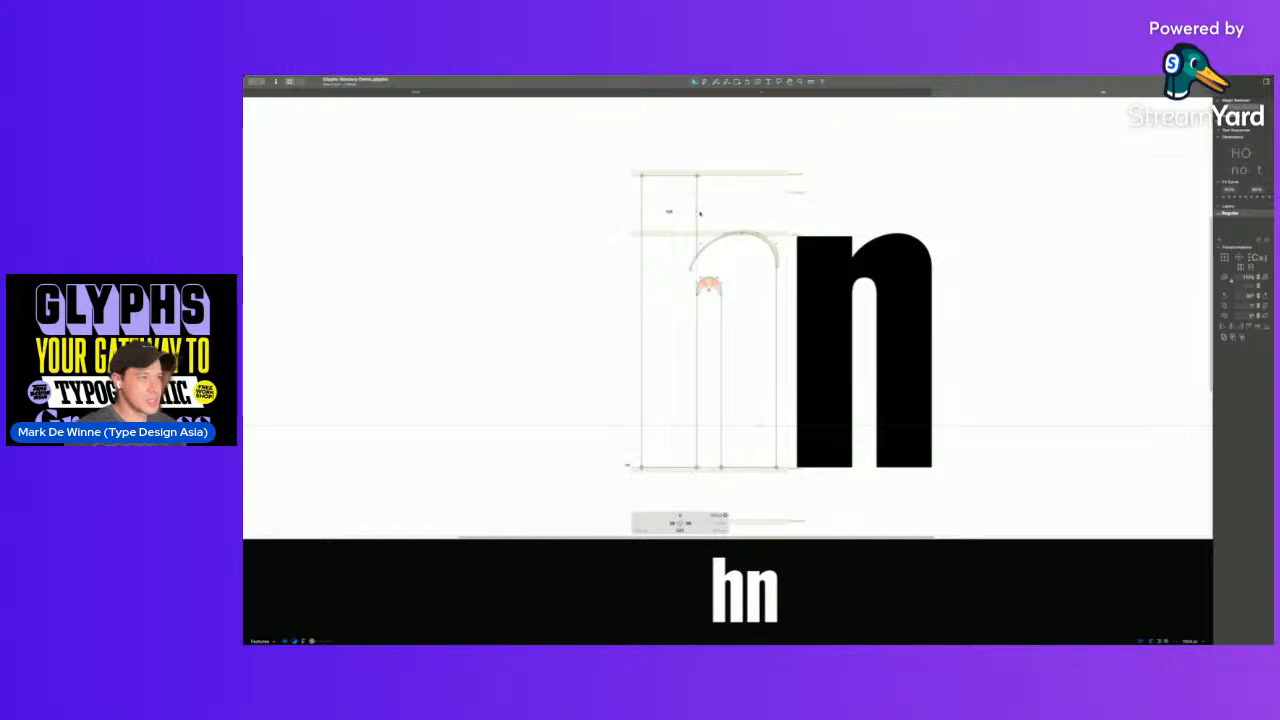
# - Add a lowercase l before the h, paste the plain stem outline into it, and set its right sidebearing to =|
pyautogui.write('tl')
pyautogui.doubleClick(725, 278)
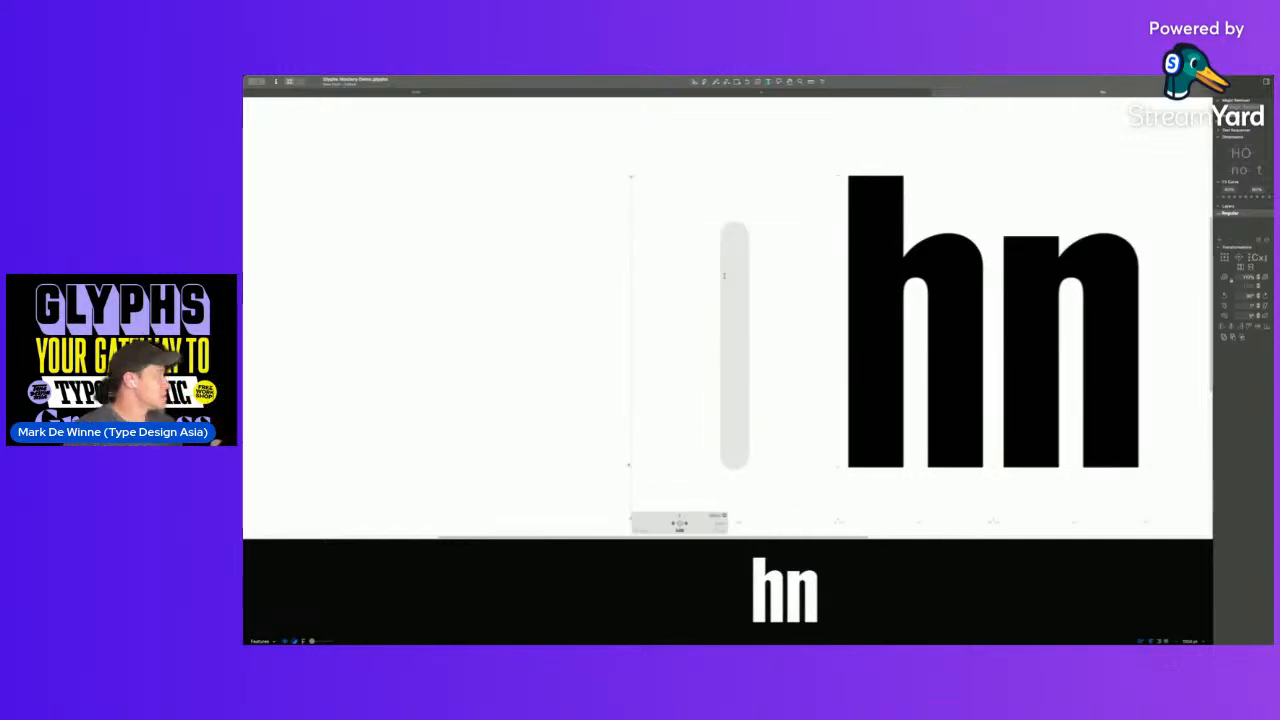
pyautogui.press('super+v')
pyautogui.click(731, 286)
pyautogui.click(691, 524)
pyautogui.write('=|')
pyautogui.press('Return')
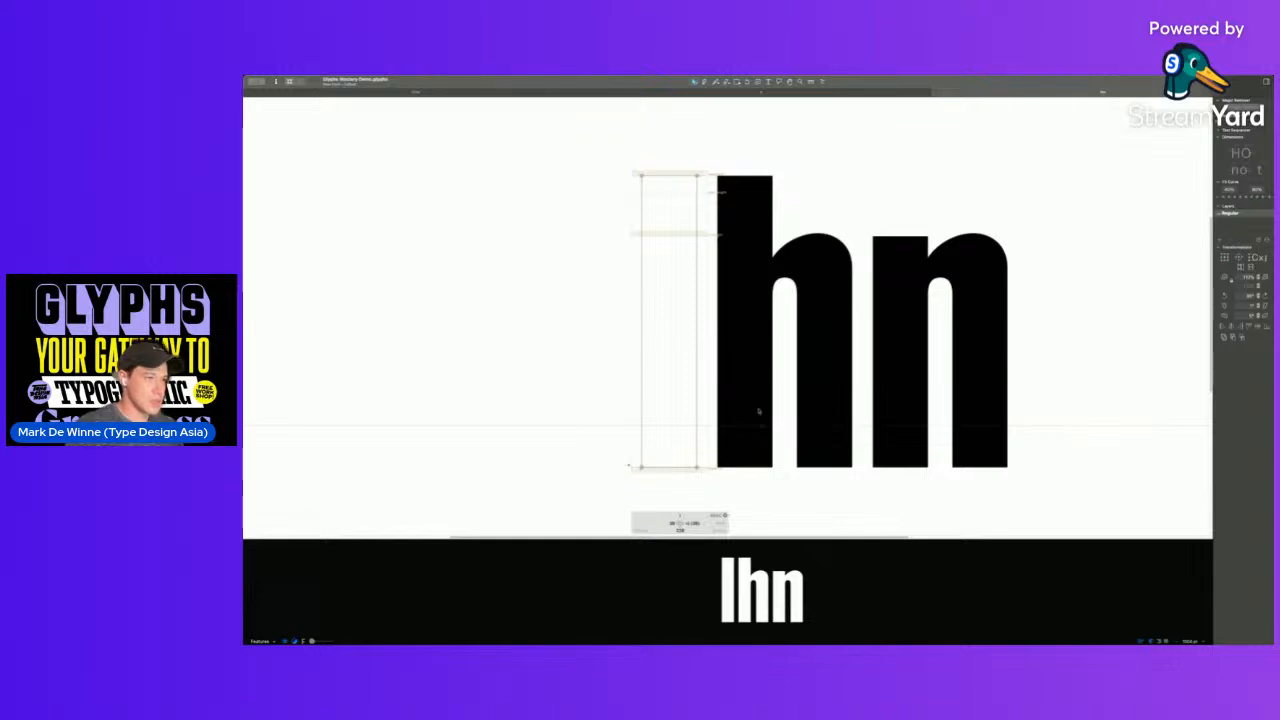
# - Add a lowercase m before the l and fill it with the n as a component decomposed into editable outlines
pyautogui.press('super+minus')
pyautogui.press('super+minus')
pyautogui.moveTo(780, 381); pyautogui.dragTo(749, 397)
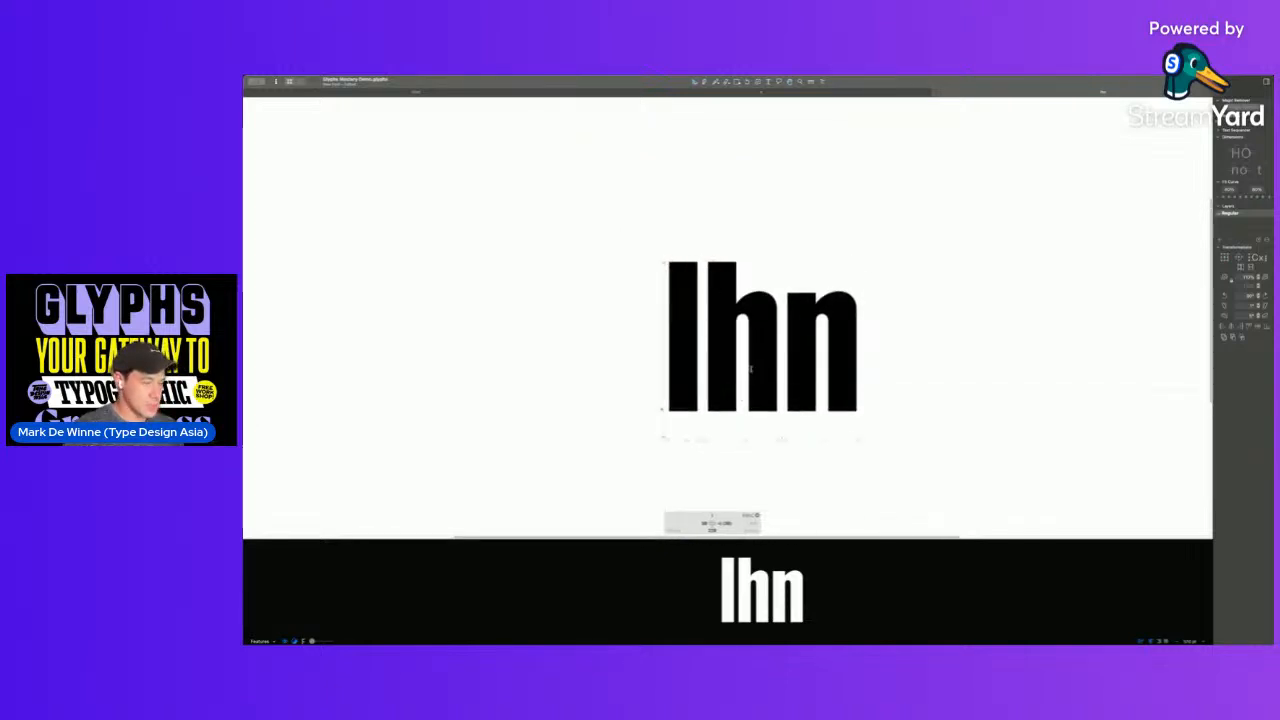
pyautogui.write('m')
pyautogui.doubleClick(701, 355)
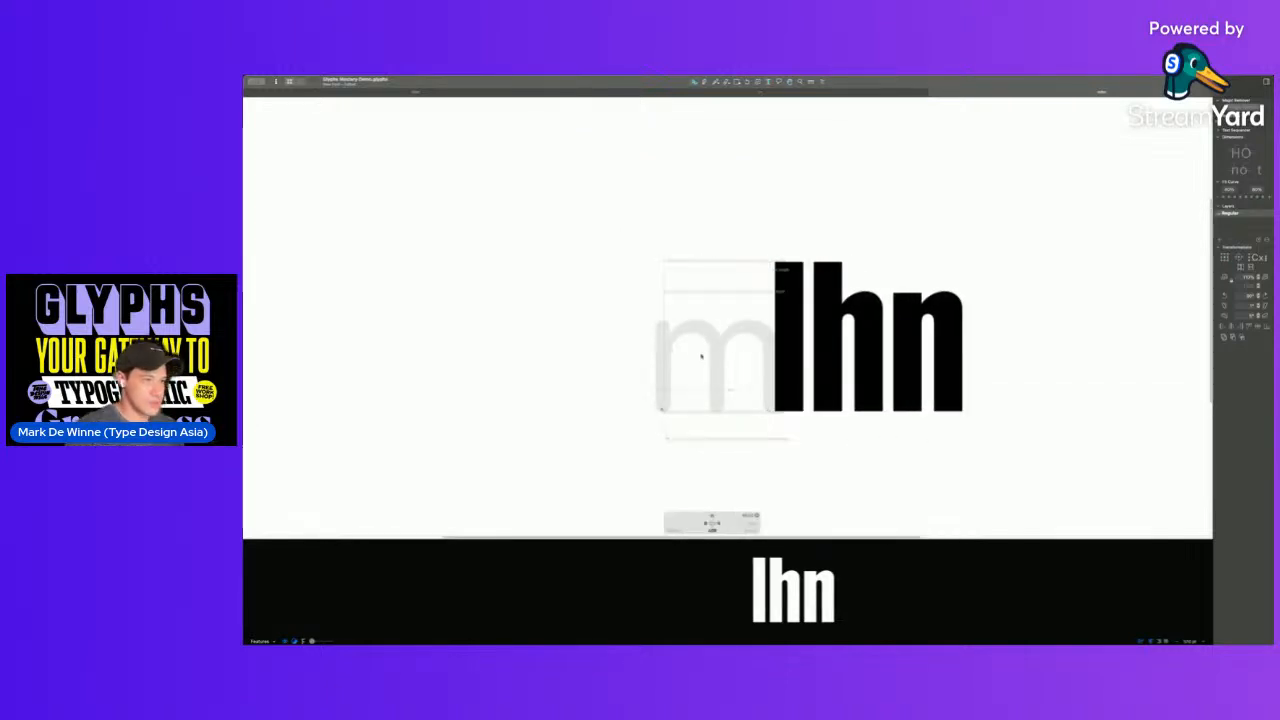
pyautogui.press('super+shift+c')
pyautogui.write('n')
pyautogui.press('Return')
pyautogui.press('super+shift+d')
pyautogui.moveTo(660, 288); pyautogui.dragTo(766, 418)
pyautogui.press('super+minus')
pyautogui.press('super+minus')
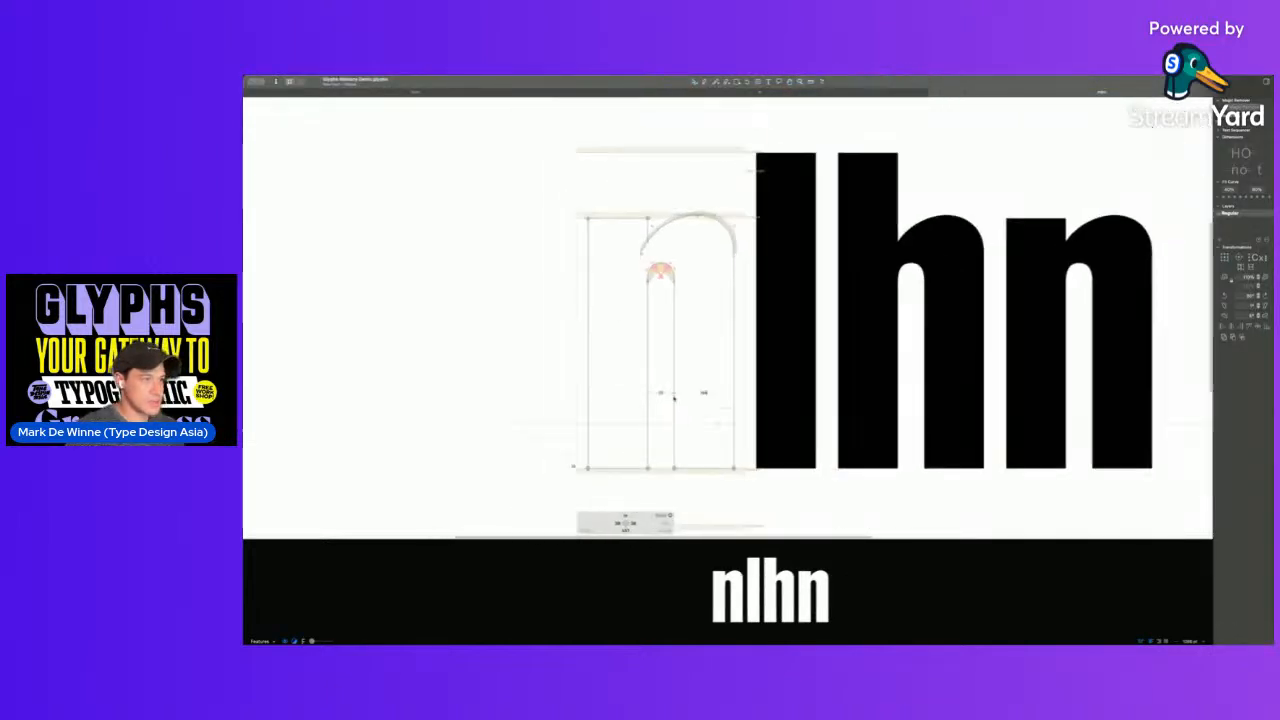
# - Widen the right sidebearing of the m glyph to make room for a second arch
pyautogui.click(636, 525)
pyautogui.hotkey('shift', 'Up')
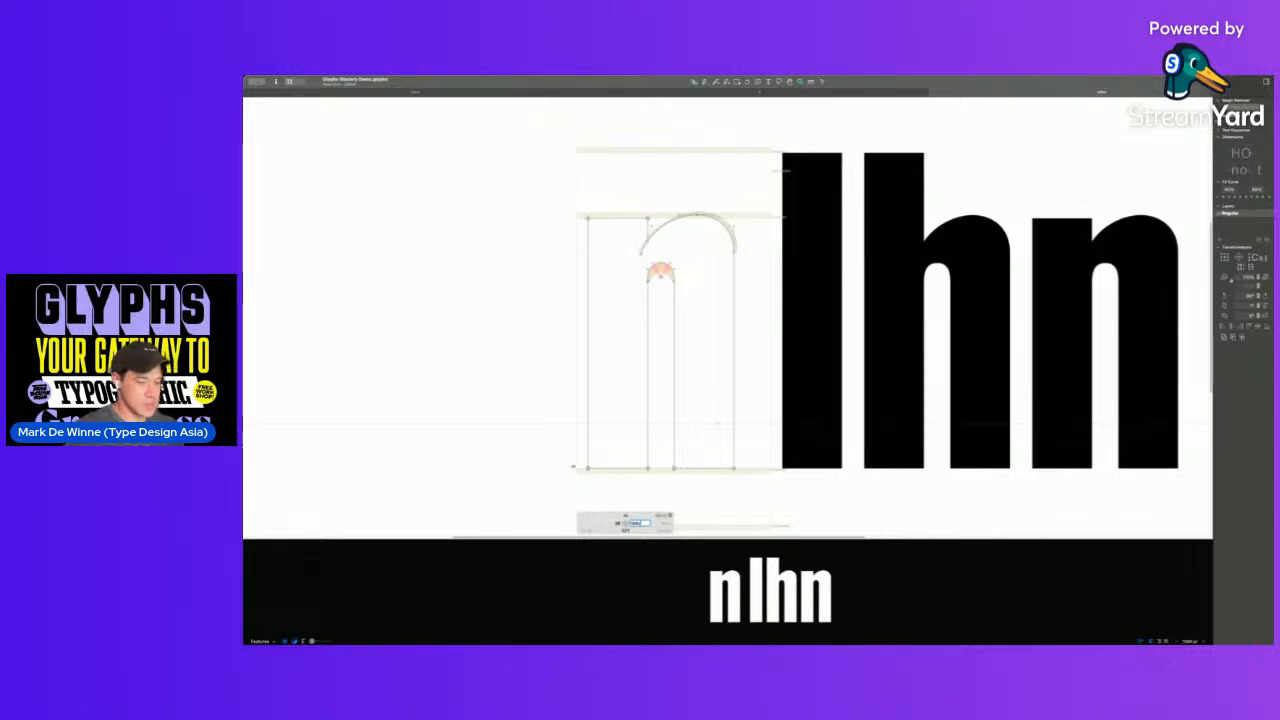
pyautogui.hotkey('shift', 'Up')
pyautogui.hotkey('shift', 'Up')
pyautogui.scroll(3, 752, 292)
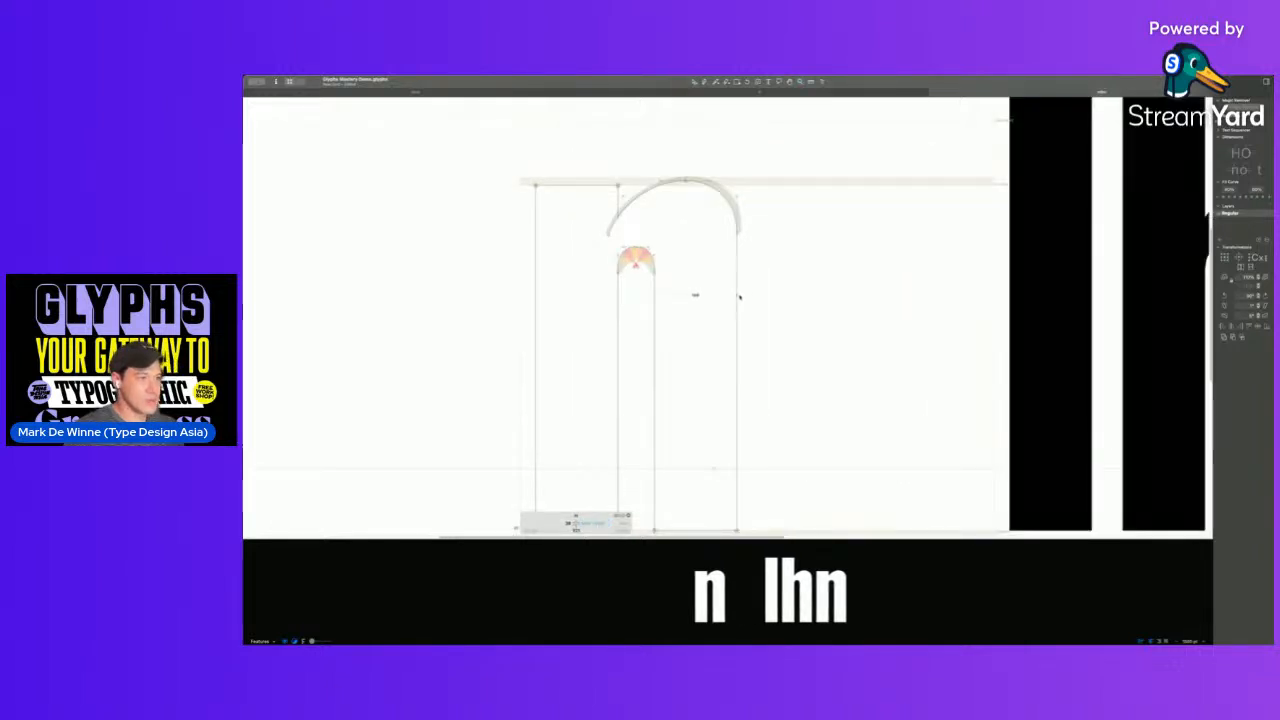
# - Duplicate the arch with its right stem inside the m glyph and shift the copy to the right of the original
pyautogui.scroll(-5, 739, 300)
pyautogui.doubleClick(739, 311)
pyautogui.press('super+v')
pyautogui.press('super+Right')
pyautogui.press('super+Right')
pyautogui.press('super+Right')
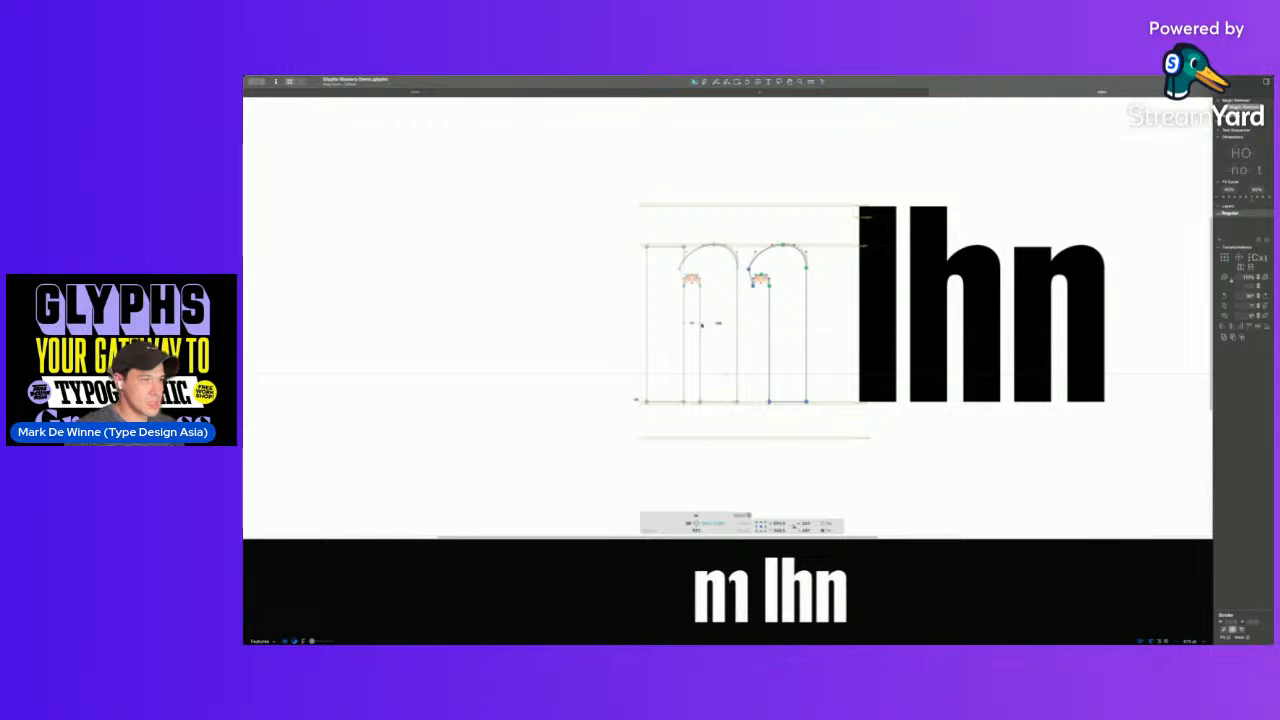
# - Nudge the duplicated arch left until it joins the middle stem of the m, and preview the filled letter
pyautogui.hotkey('shift', 'Left')
pyautogui.hotkey('shift', 'Left')
pyautogui.hotkey('shift', 'Left')
pyautogui.hotkey('shift', 'Left')
pyautogui.hotkey('shift', 'Left')
pyautogui.hotkey('shift', 'Left')
pyautogui.hotkey('shift', 'Left')
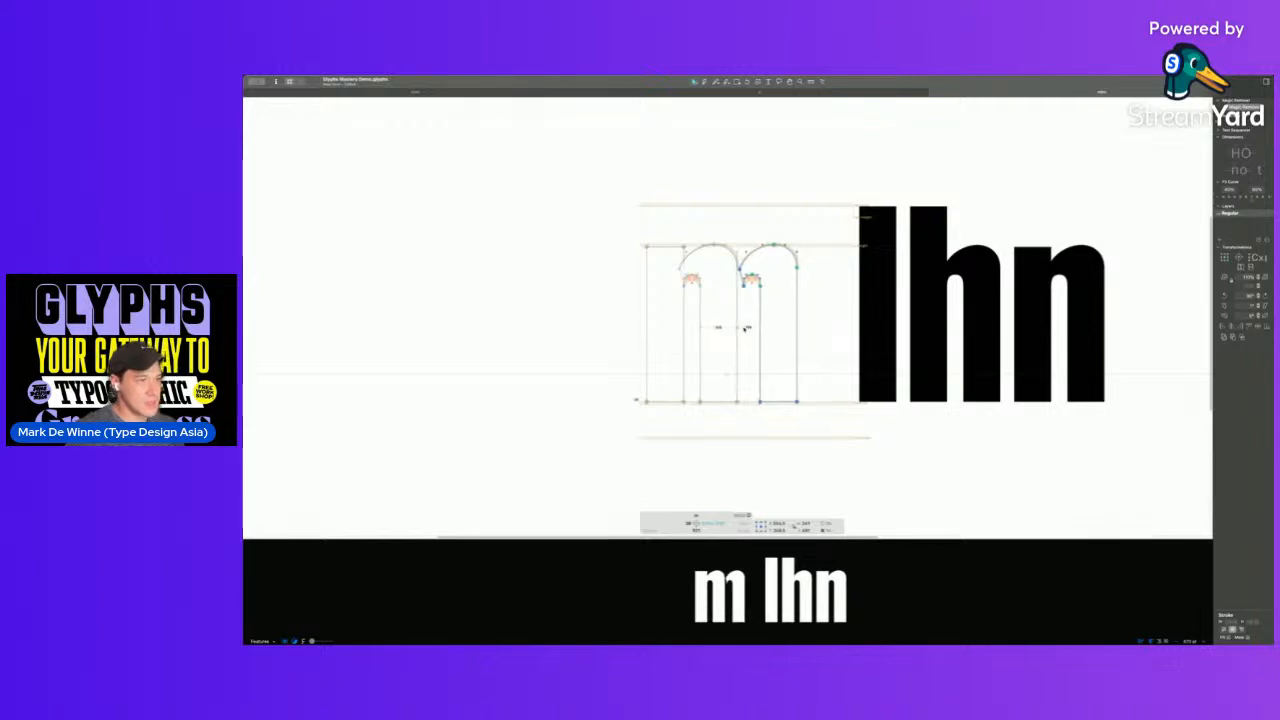
pyautogui.press('space')
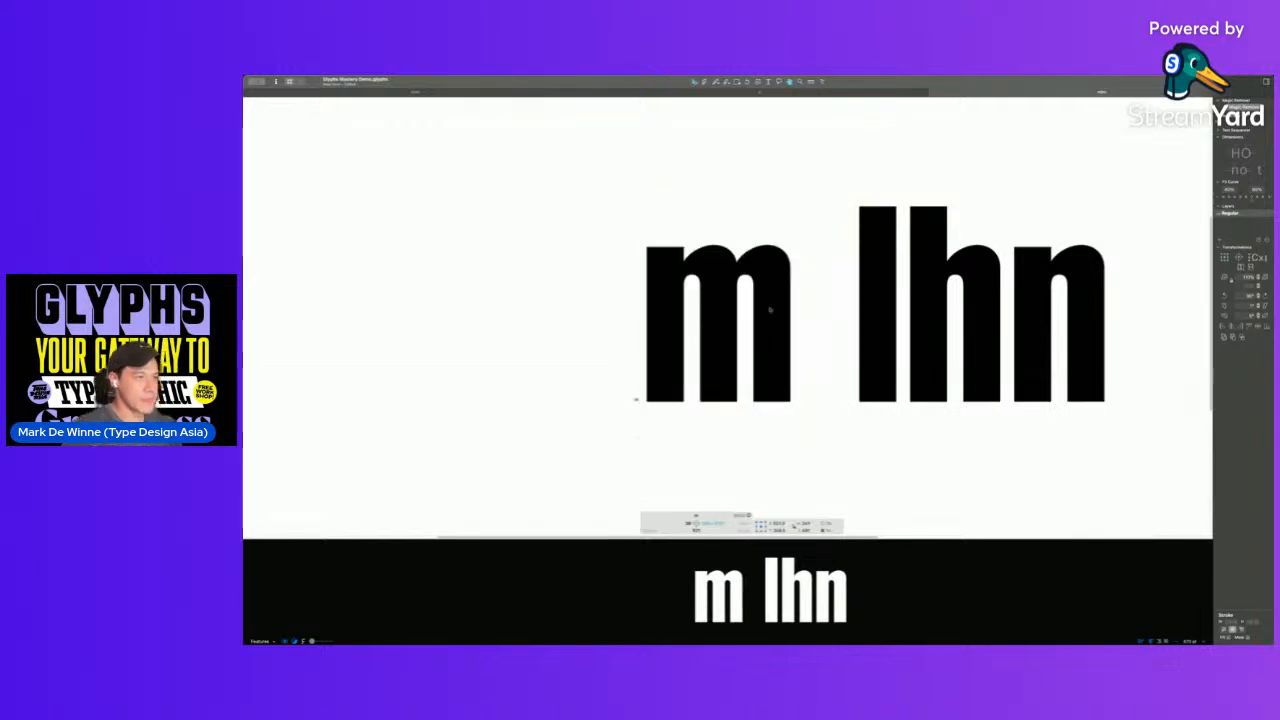
# - Set the right sidebearing of the m to 38 and return to the font overview
pyautogui.doubleClick(706, 523)
pyautogui.write('38')
pyautogui.press('Return')
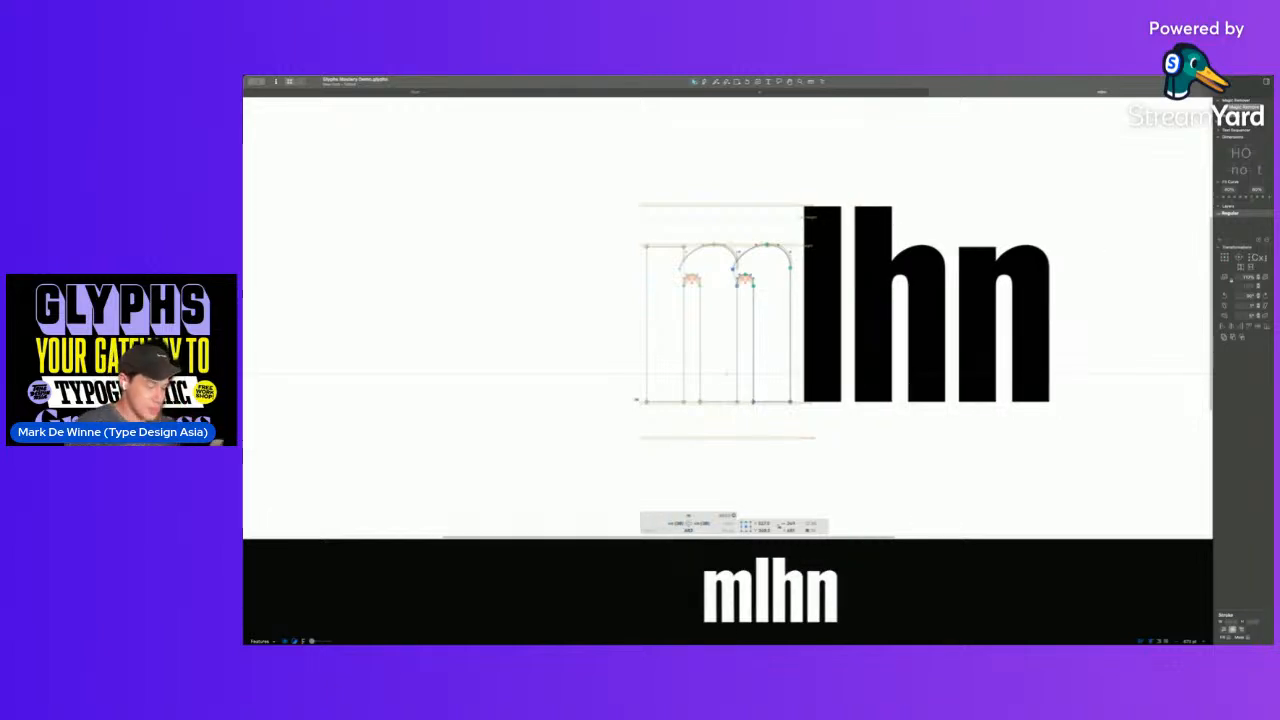
pyautogui.press('super+w')
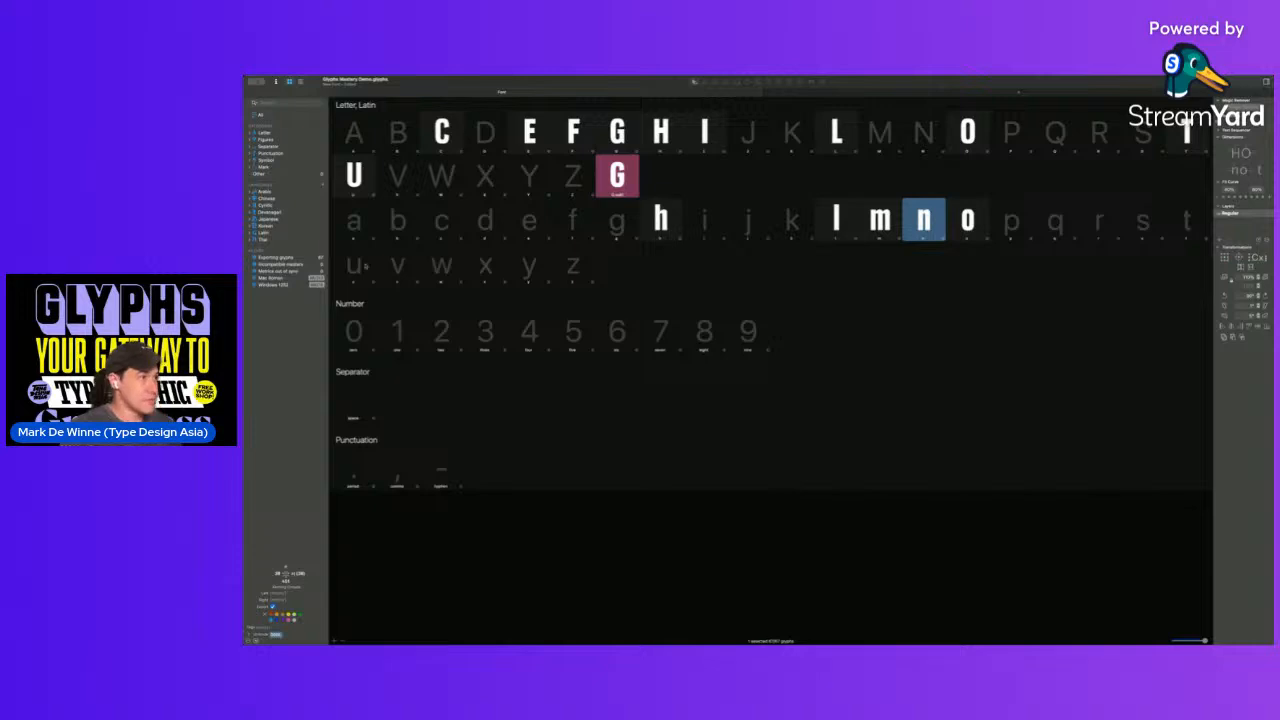
# - Open the empty lowercase u glyph and add n as a component
pyautogui.doubleClick(352, 266)
pyautogui.press('super+shift+c')
pyautogui.write('n')
pyautogui.press('Return')
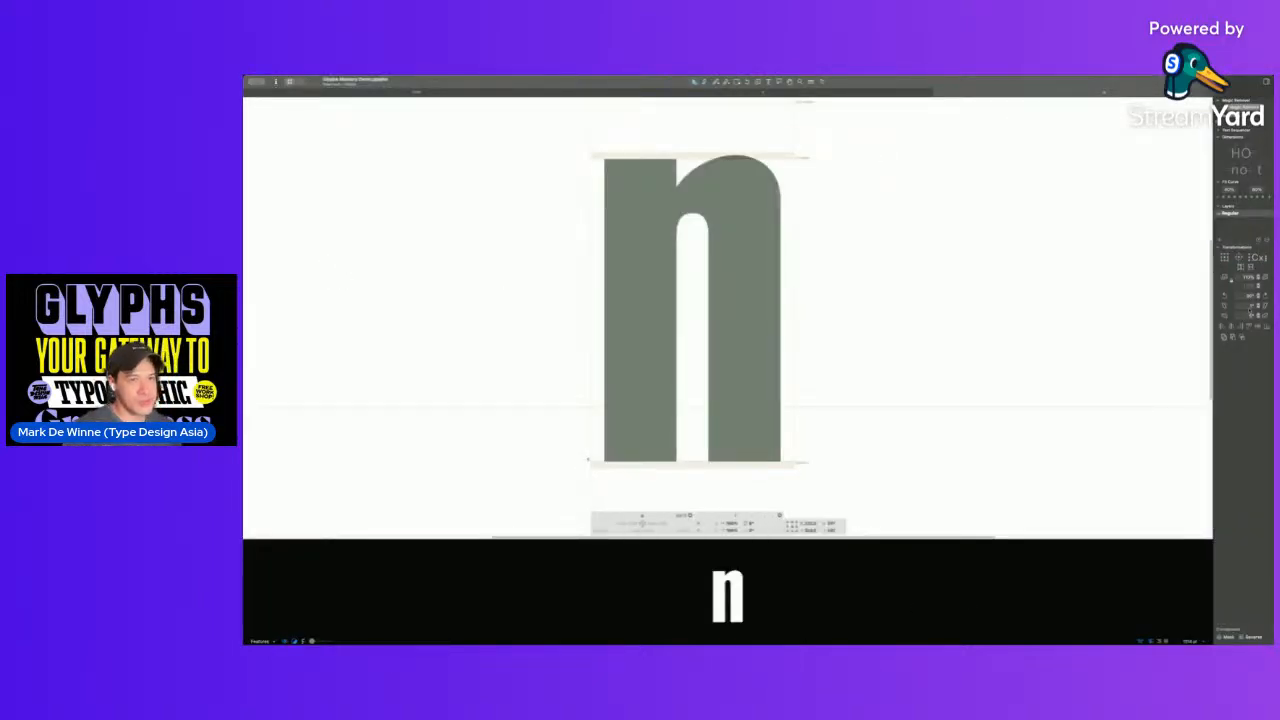
# - Flip the n component both horizontally and vertically to form the u, preview it, and return to the font overview
pyautogui.click(1251, 267)
pyautogui.click(1241, 267)
pyautogui.press('space')
pyautogui.press('space')
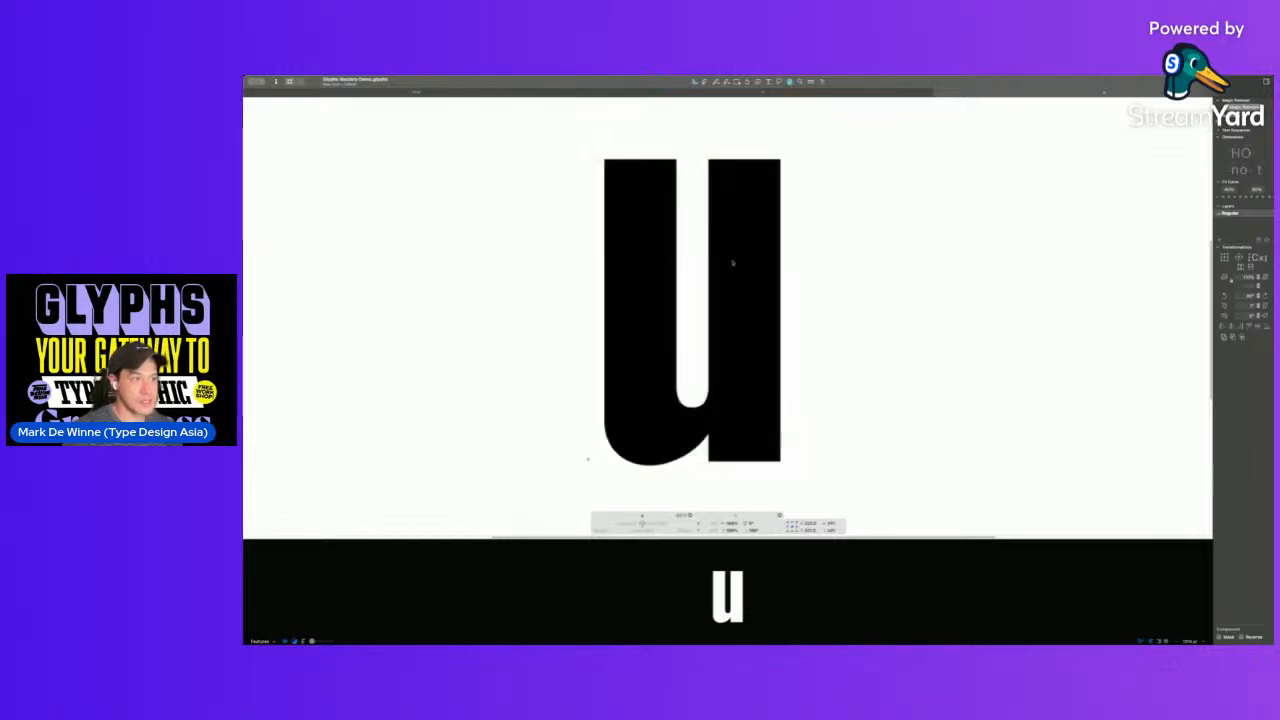
pyautogui.press('space')
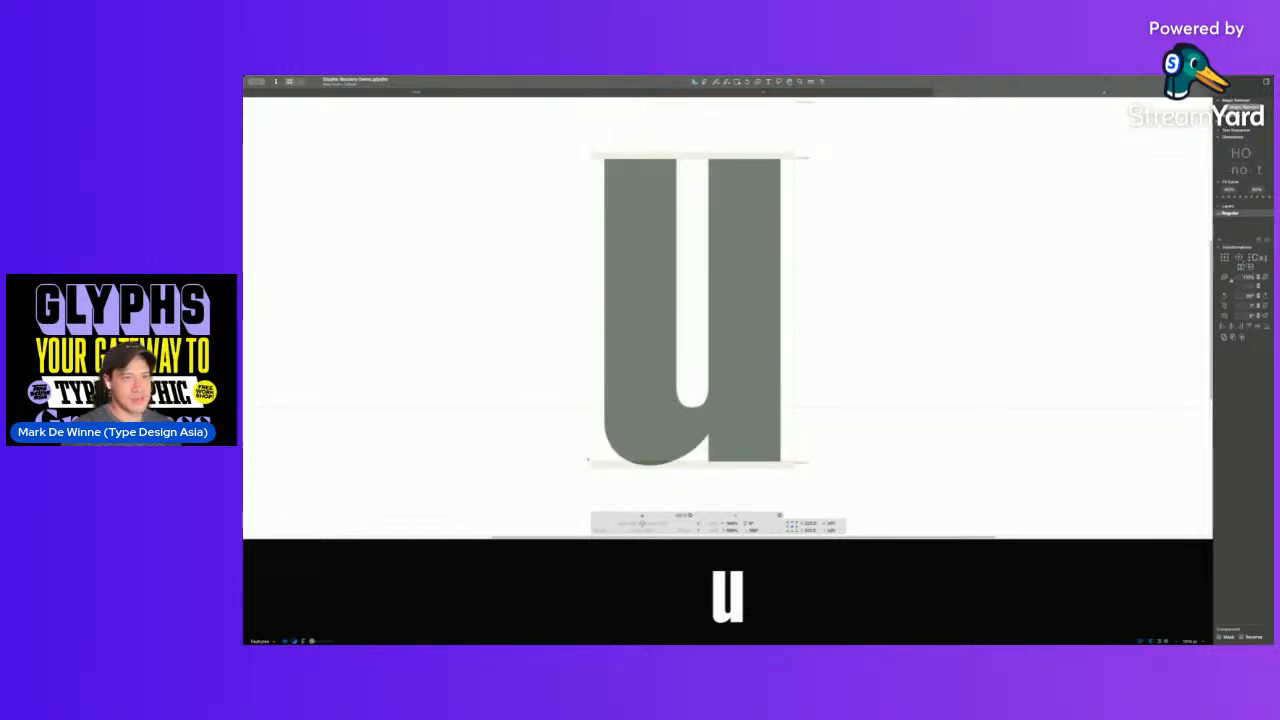
pyautogui.press('super+w')
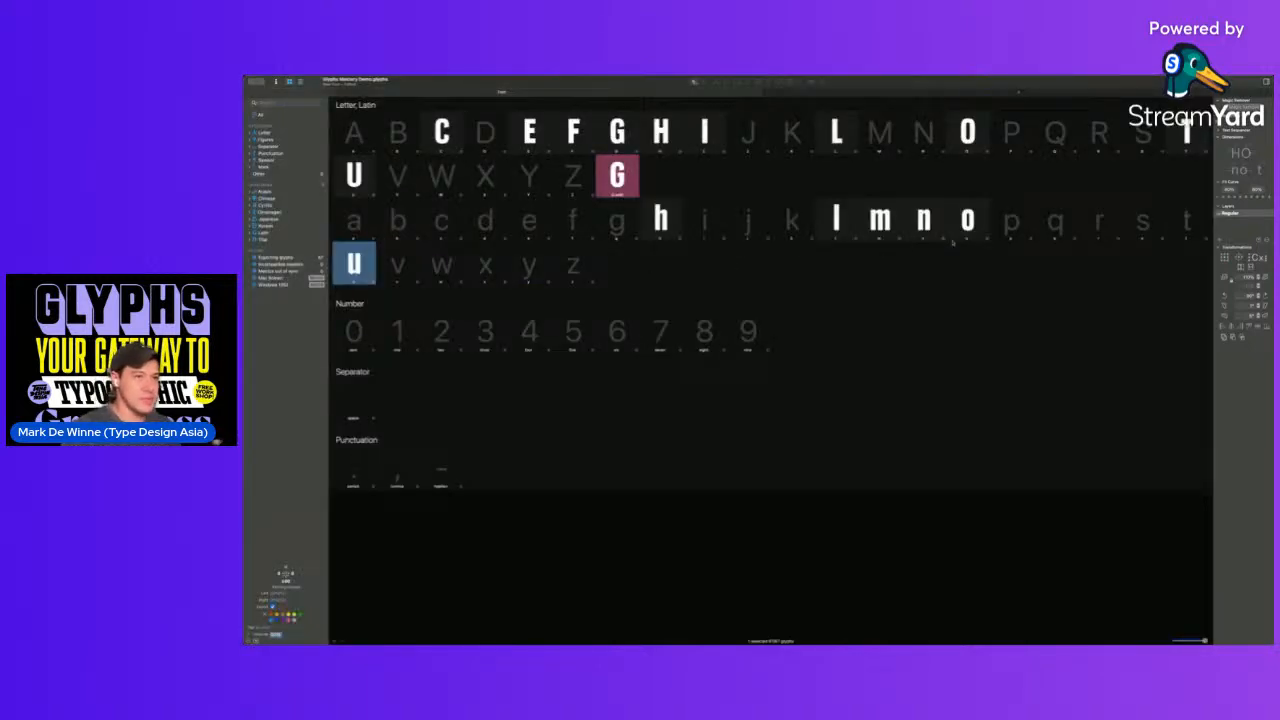
pyautogui.doubleClick(358, 224)
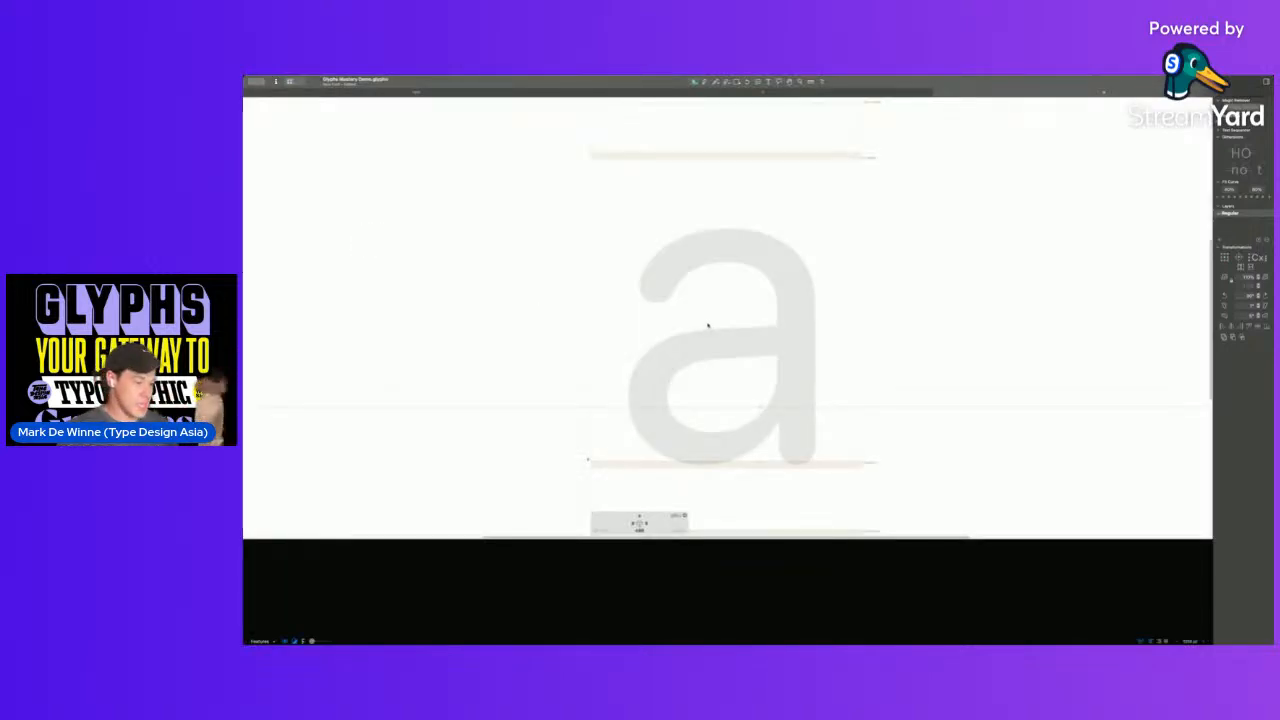
pyautogui.press('super+shift+m')
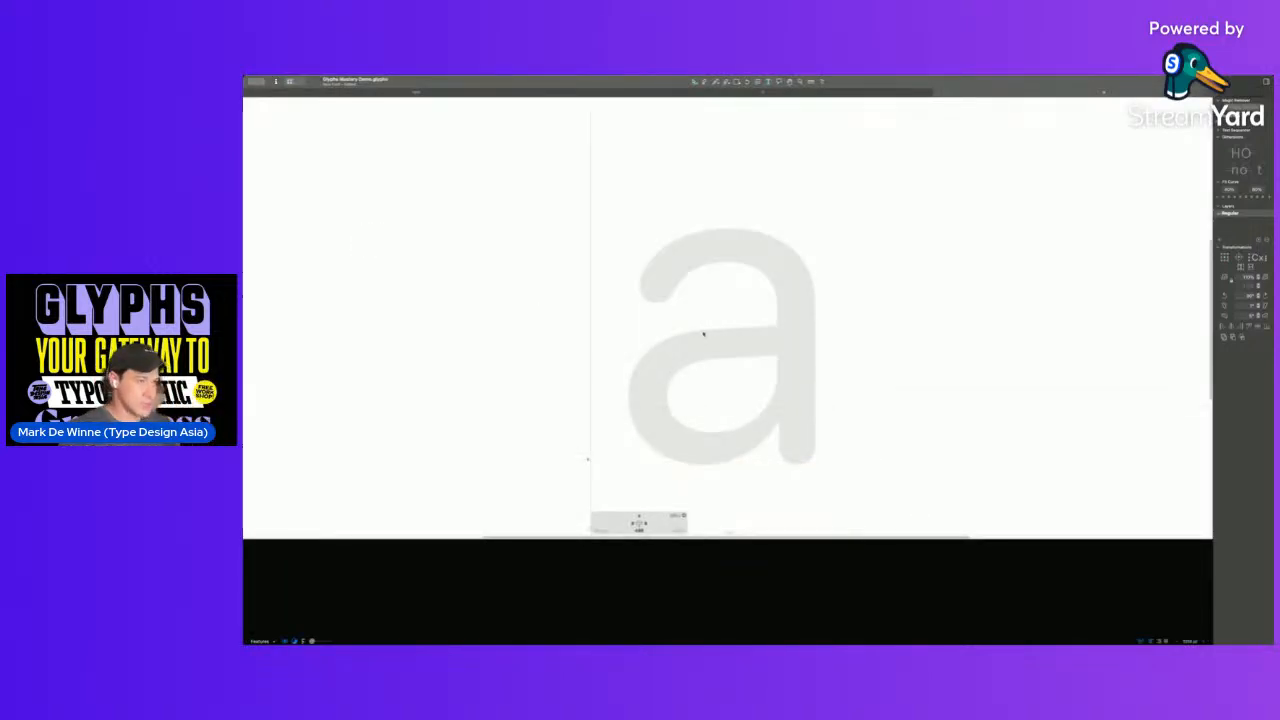
pyautogui.press('super+w')
# - Take the handwritten sketch image from the background of the H glyph and place it in the lowercase a glyph
pyautogui.doubleClick(650, 133)
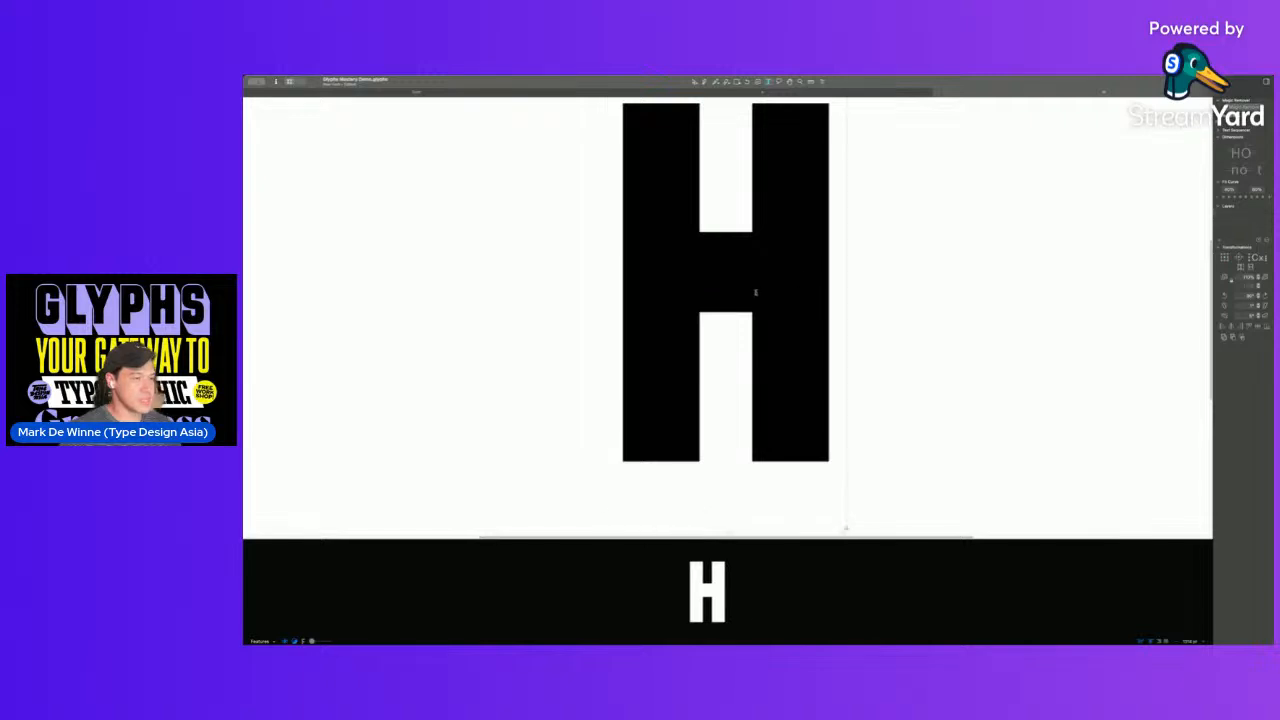
pyautogui.doubleClick(760, 297)
pyautogui.scroll(-5, 792, 312)
pyautogui.hscroll(3, 800, 314)
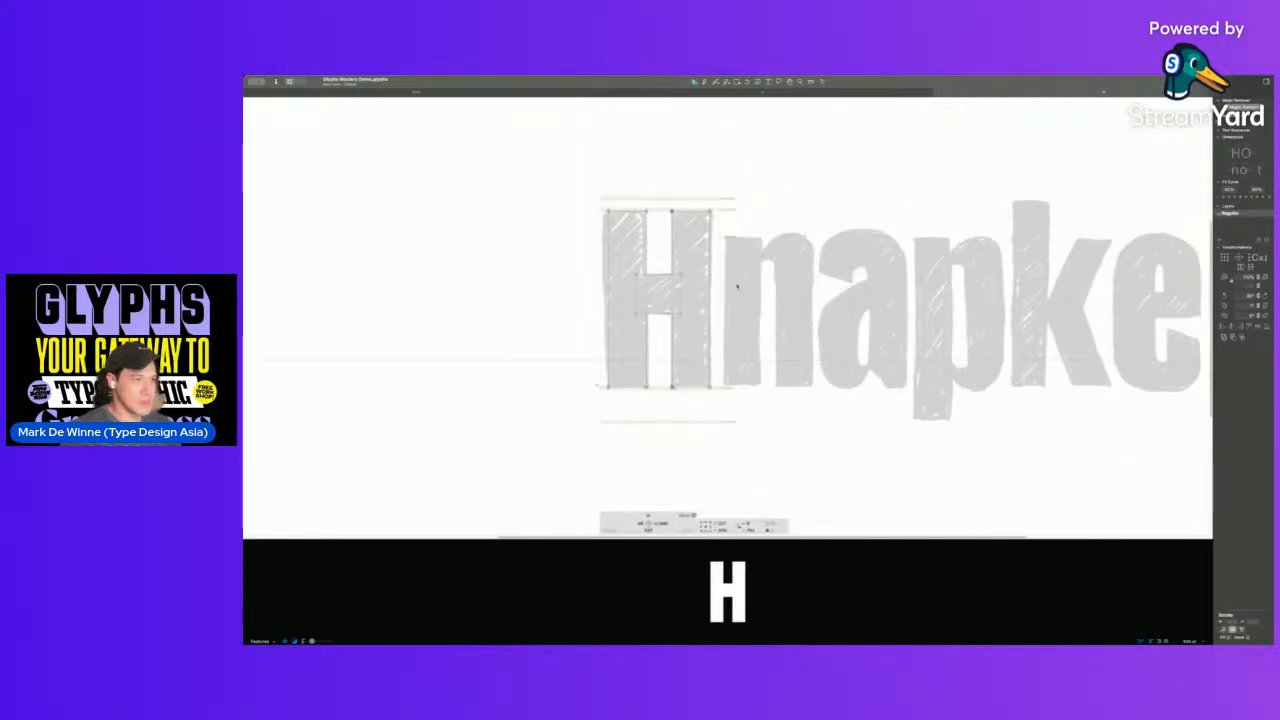
pyautogui.click(686, 285)
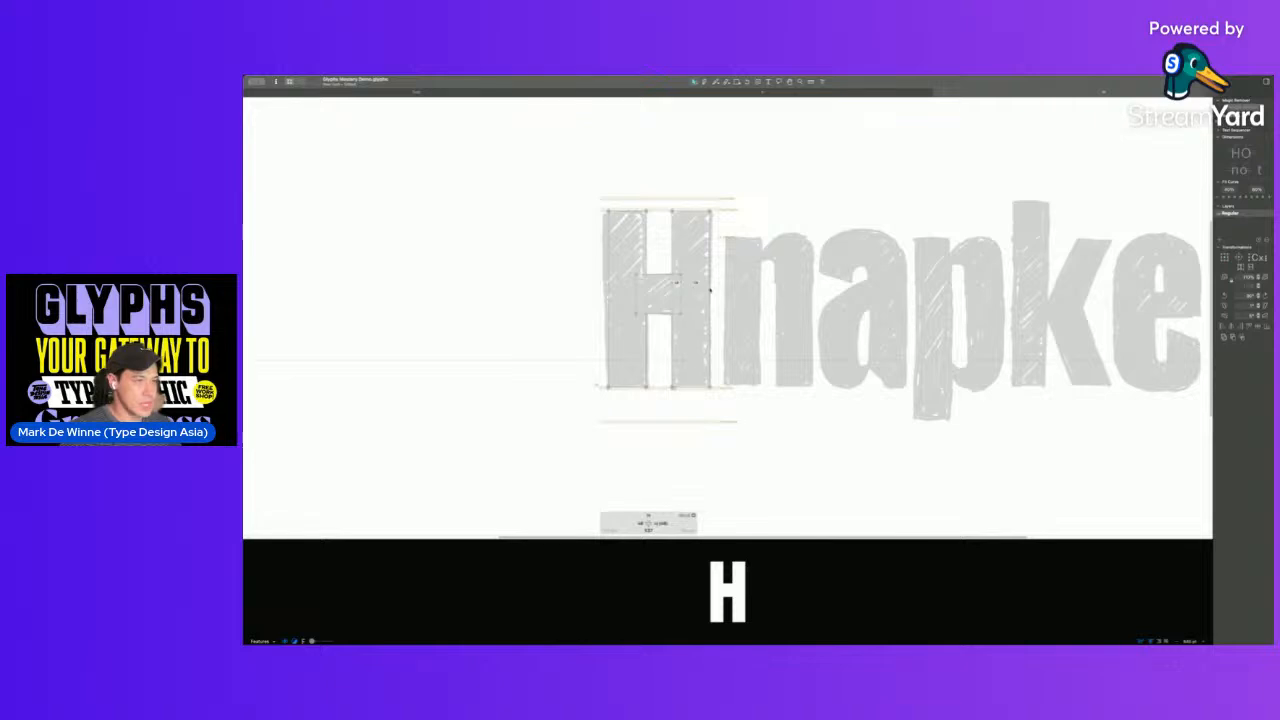
pyautogui.click(844, 268)
pyautogui.press('Delete')
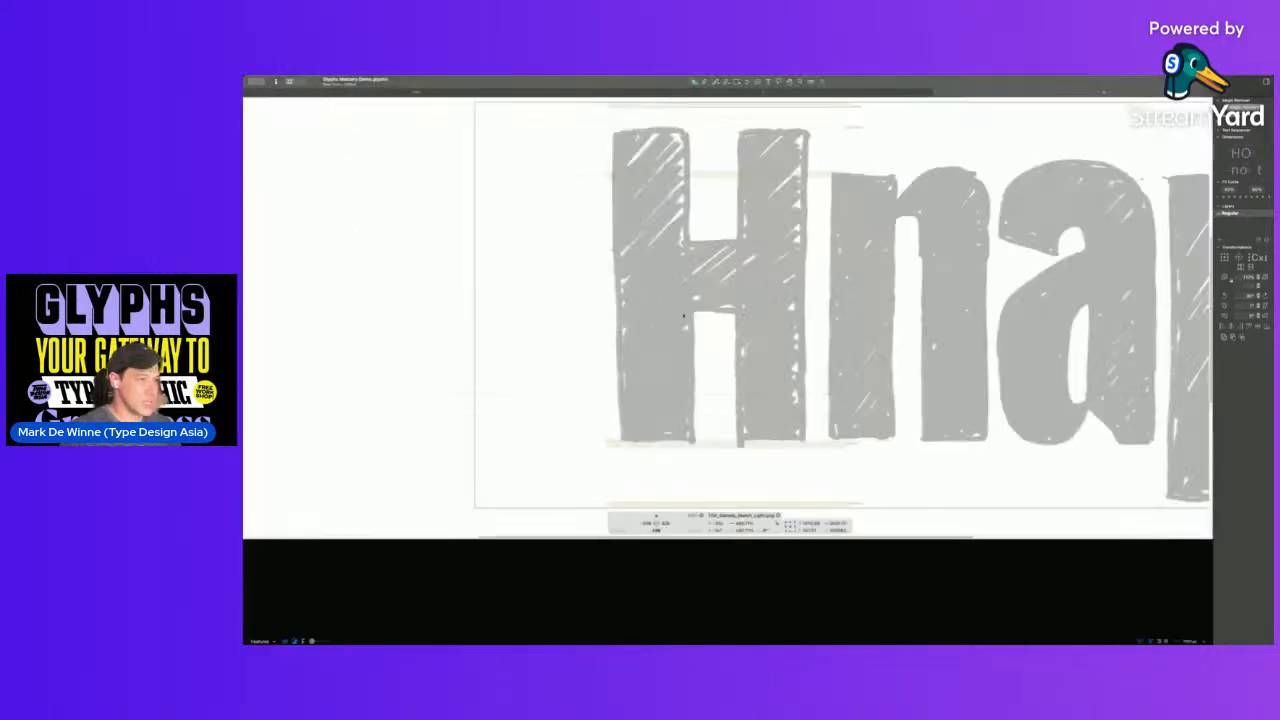
# - Move the sketch image so its a lies over the glyph area, and scale the image down slightly toward the x-height
pyautogui.moveTo(684, 316); pyautogui.dragTo(405, 341)
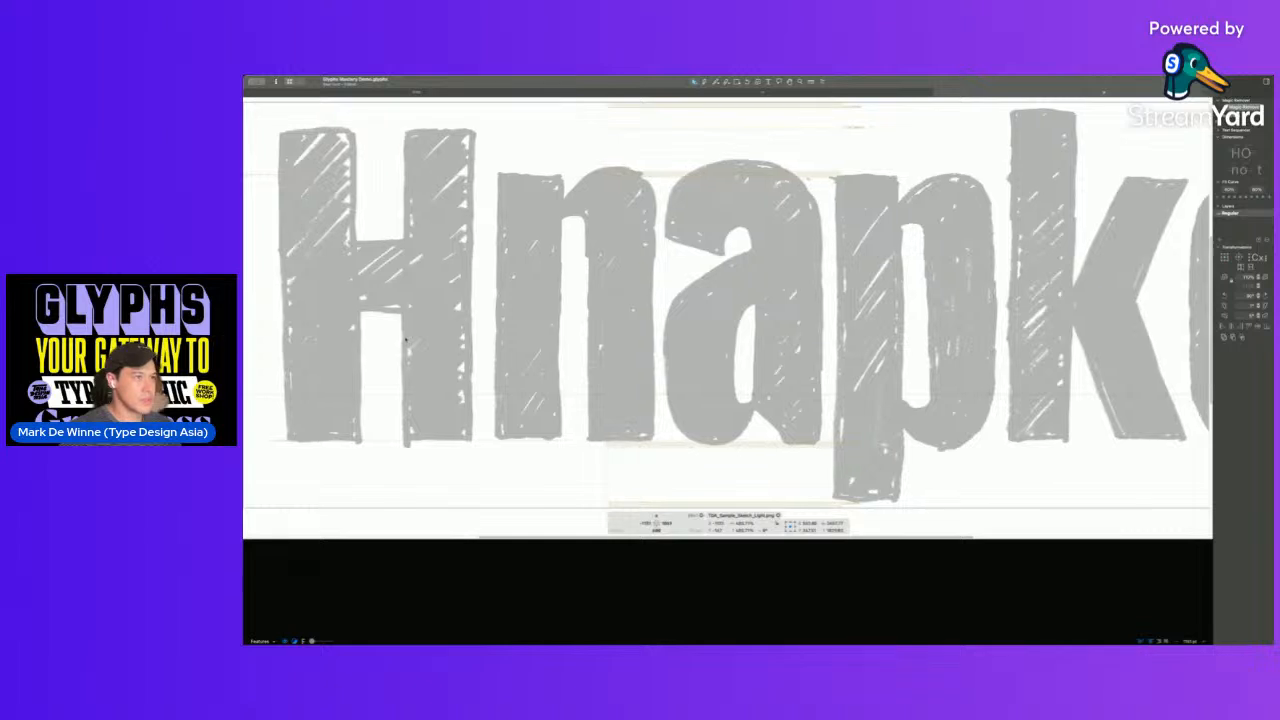
pyautogui.scroll(-2, 723, 290)
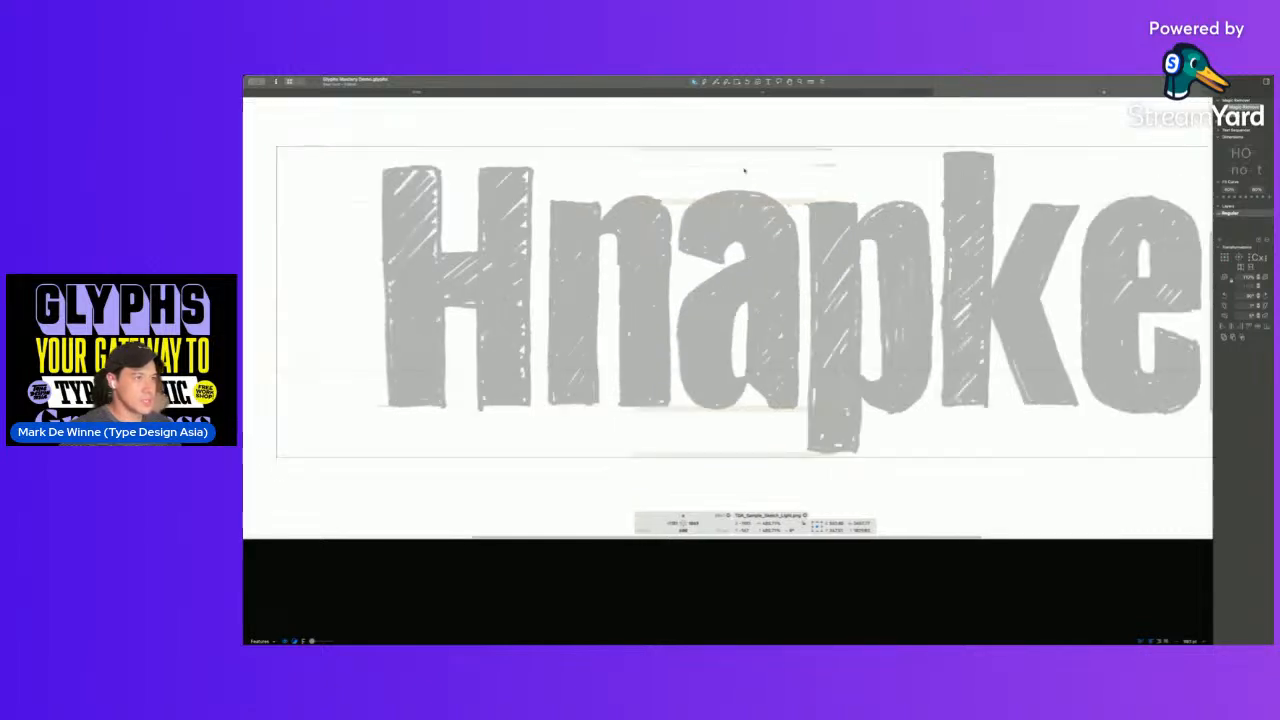
pyautogui.moveTo(271, 147); pyautogui.dragTo(308, 168)
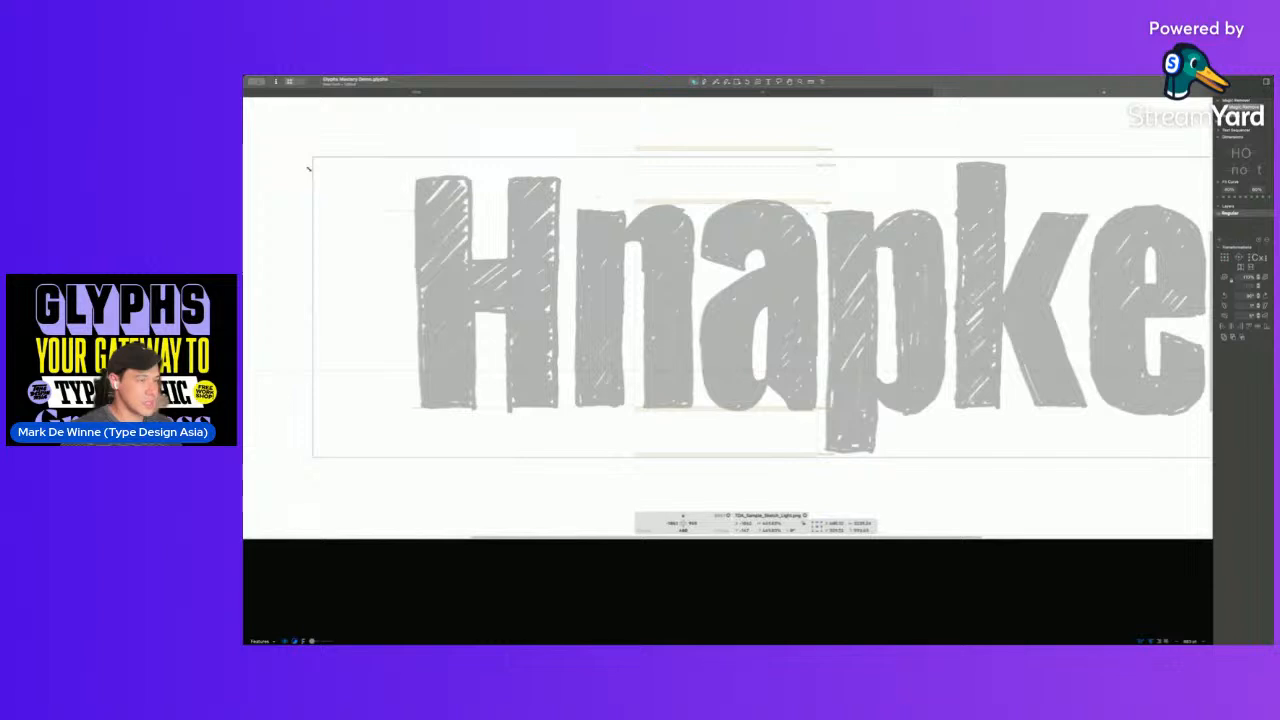
# - Nudge the scaled sketch image left to realign its a with the glyph area, and deselect the image
pyautogui.hotkey('shift', 'Left')
pyautogui.hotkey('shift', 'Left')
pyautogui.hotkey('shift', 'Left')
pyautogui.hotkey('shift', 'Left')
pyautogui.hotkey('shift', 'Left')
pyautogui.hotkey('shift', 'Left')
pyautogui.hotkey('shift', 'Left')
pyautogui.hotkey('shift', 'Left')
pyautogui.hotkey('shift', 'Left')
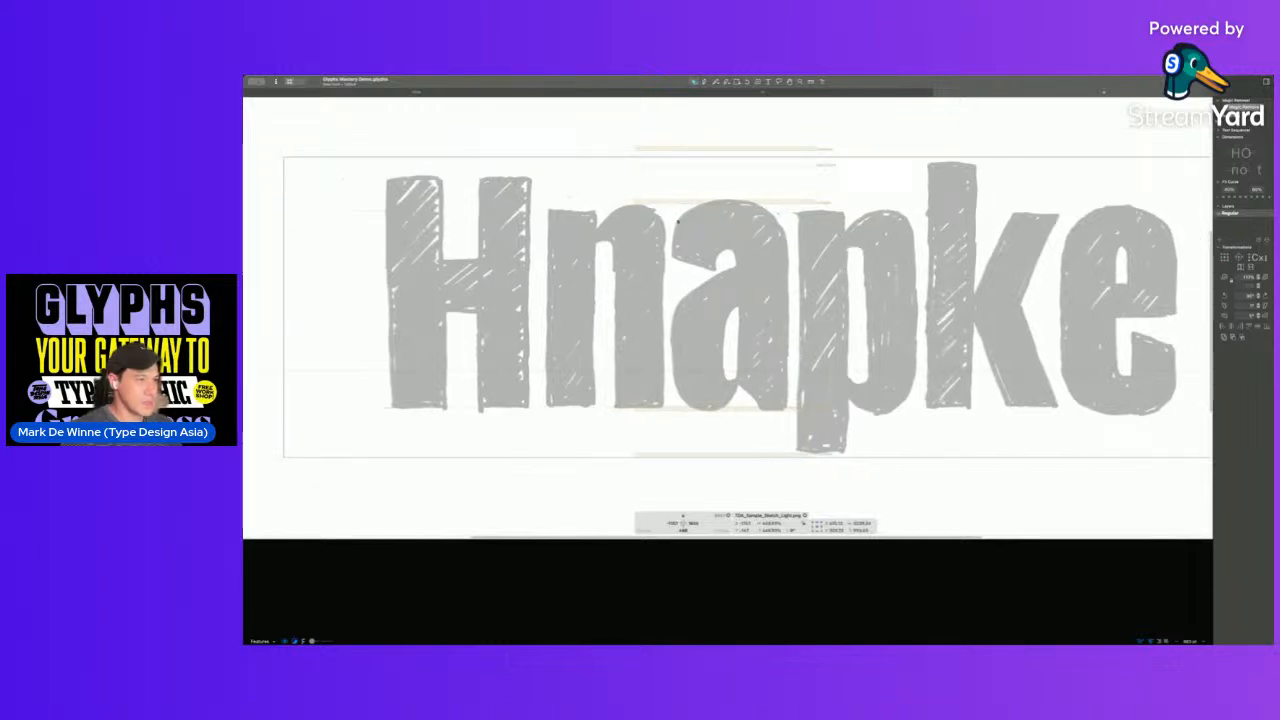
pyautogui.click(538, 158)
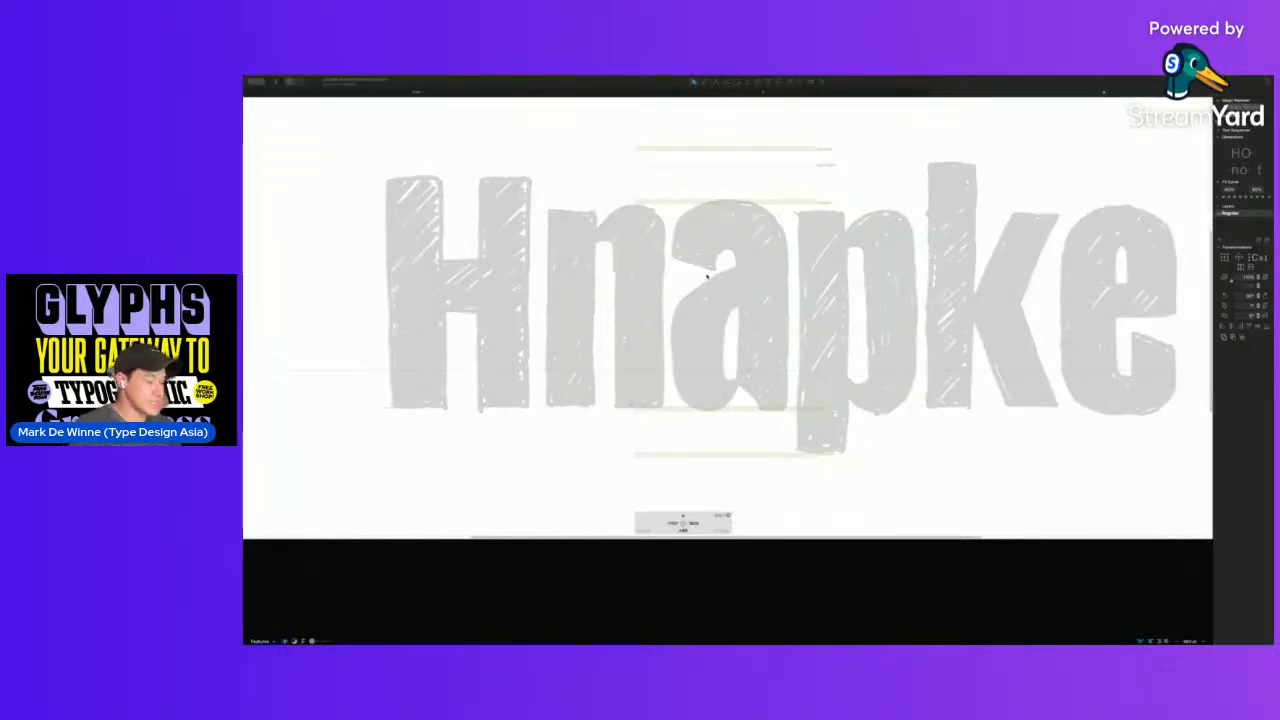
# - Add n as a component in the a glyph and shift the sketch image left so its a lies behind the n
pyautogui.write('n')
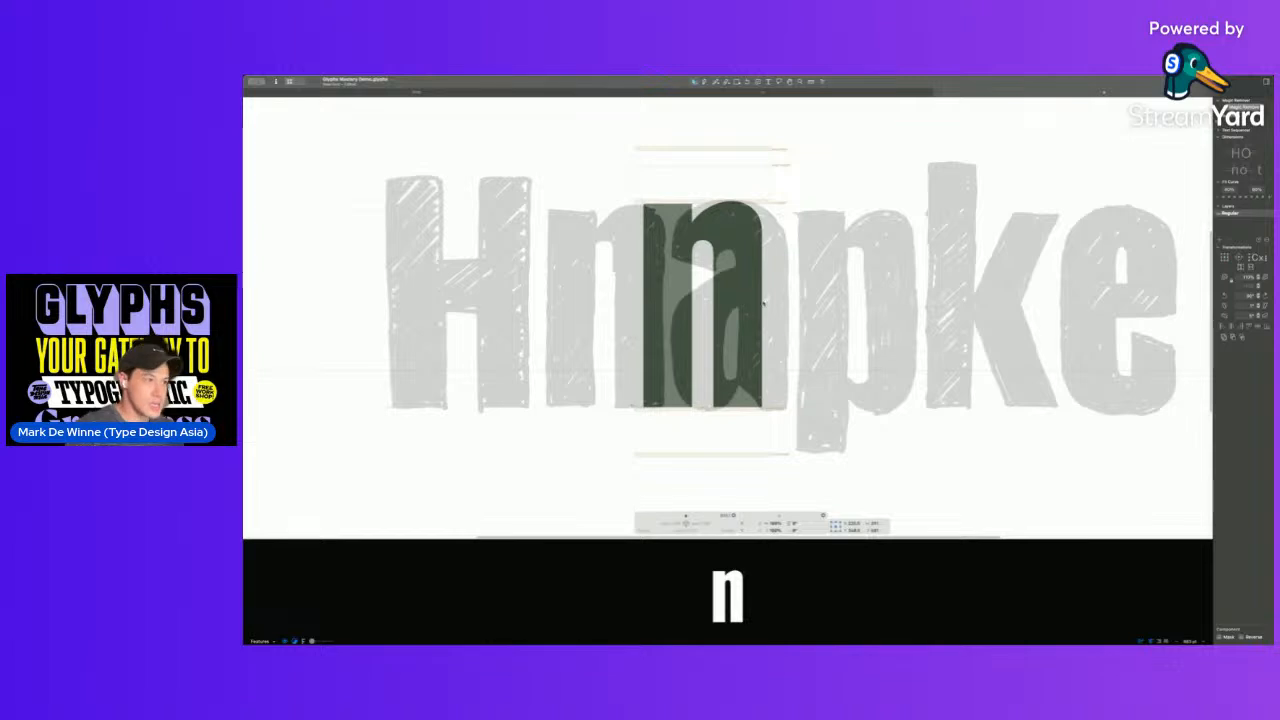
pyautogui.moveTo(837, 282); pyautogui.dragTo(798, 300)
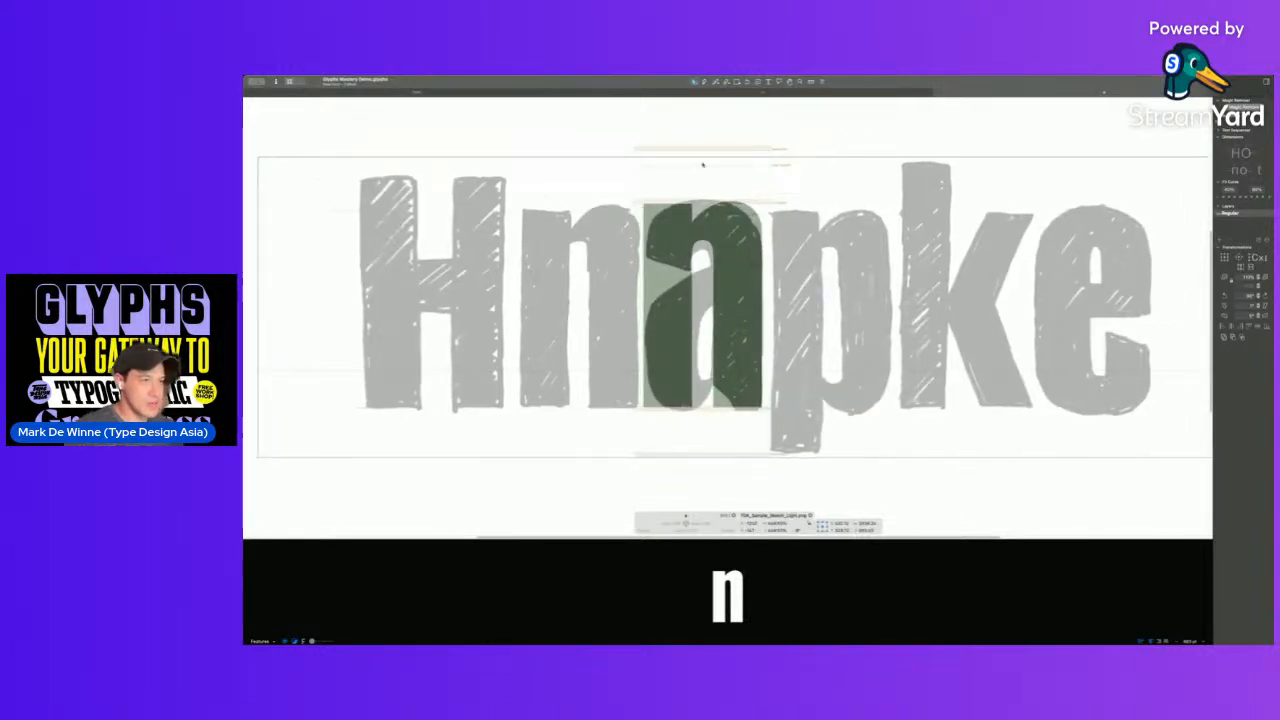
# - Decompose the n component, shorten its left stem to the sketched a's bowl height, and shift the stem slightly right onto the sketch
pyautogui.click(697, 291)
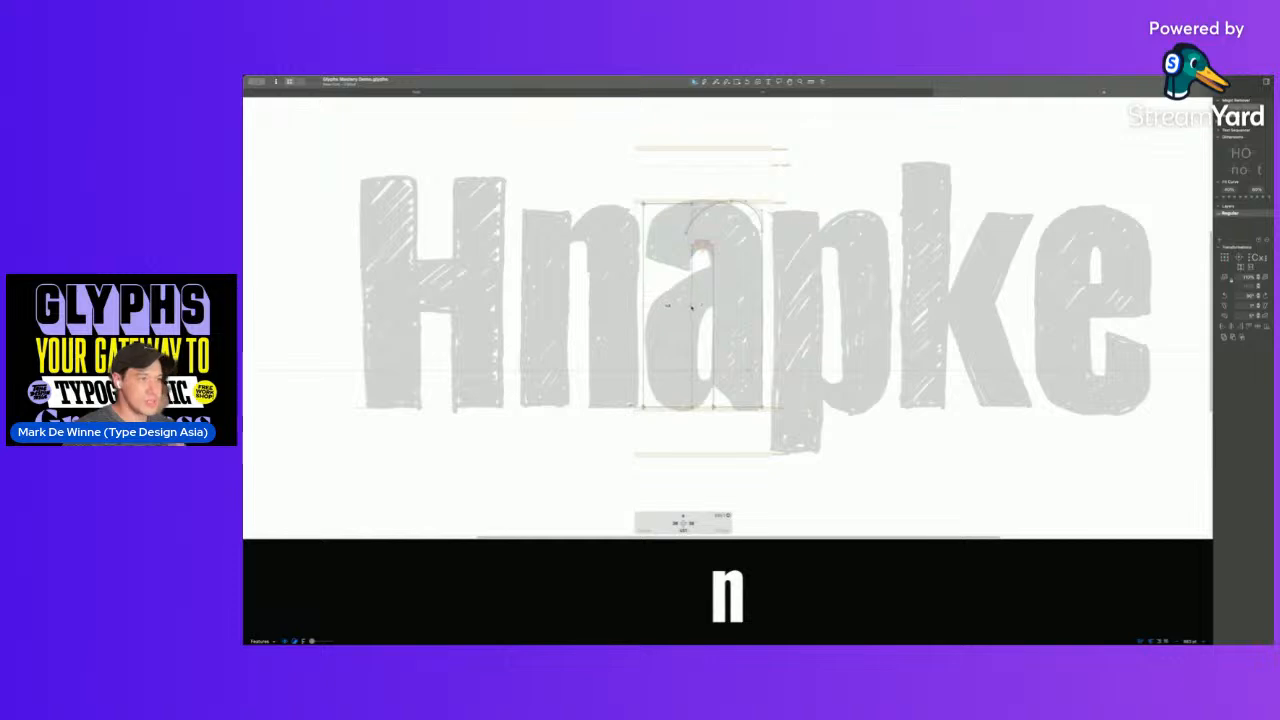
pyautogui.doubleClick(692, 308)
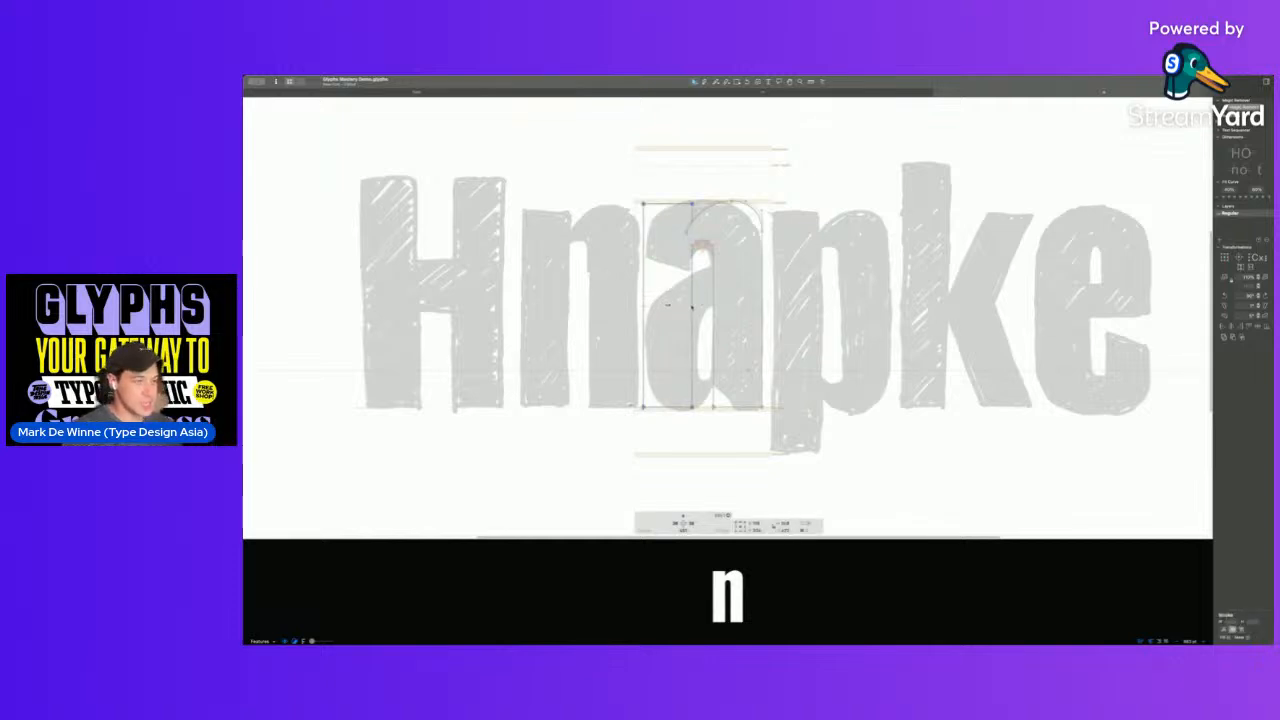
pyautogui.moveTo(680, 205); pyautogui.dragTo(689, 313)
pyautogui.doubleClick(671, 315)
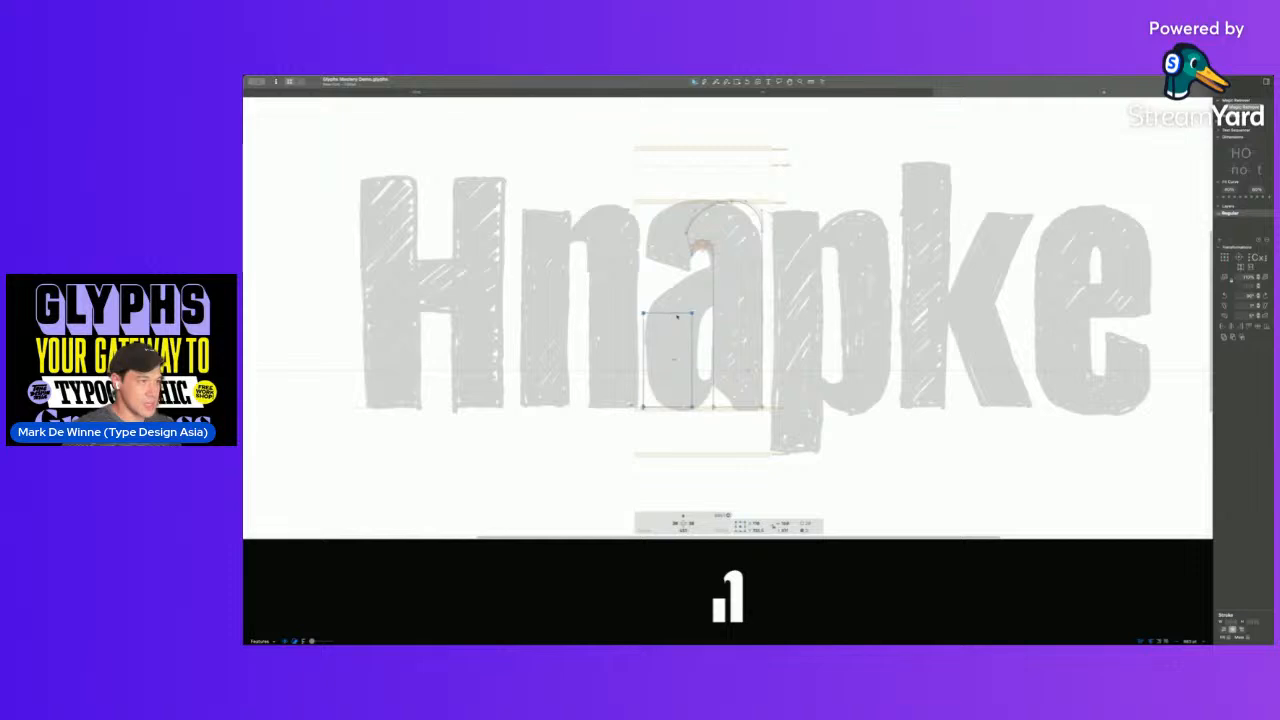
pyautogui.press('space')
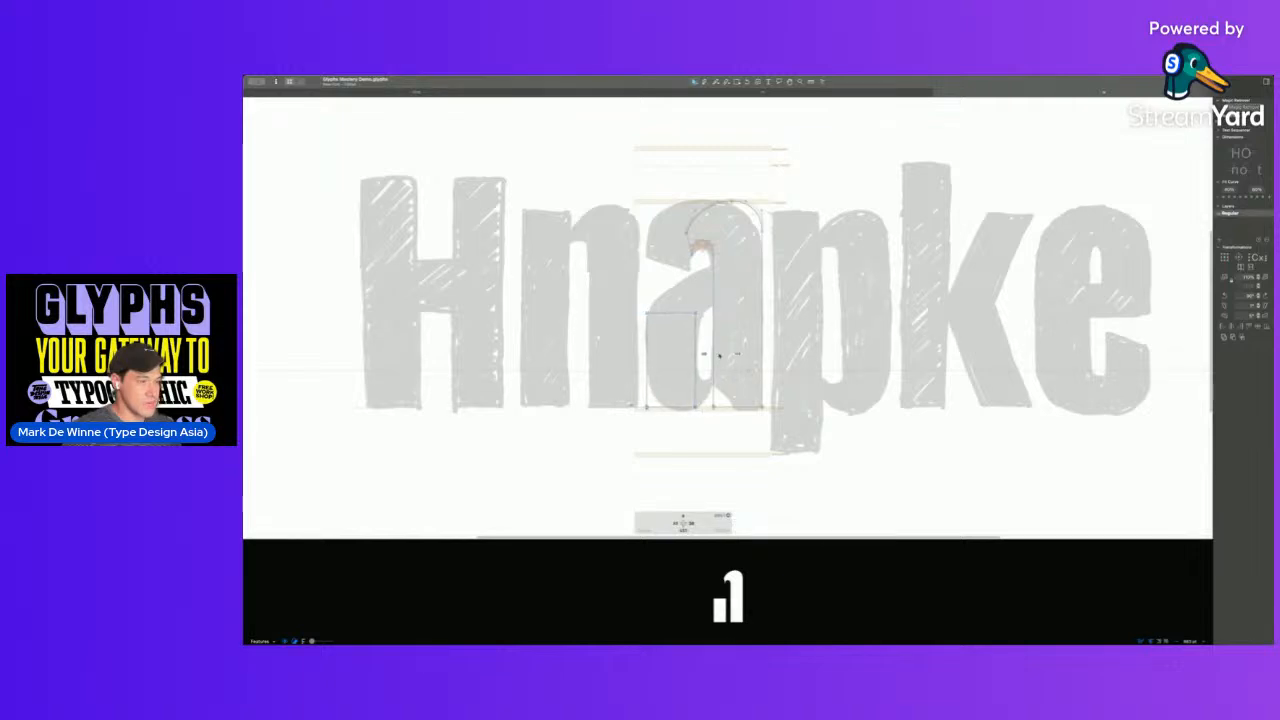
pyautogui.press('space')
# - Extend the left end of the arch outward to the tip of the sketched a's upper terminal
pyautogui.keyDown('super'); pyautogui.moveTo(628, 194); pyautogui.dragTo(762, 443); pyautogui.keyUp('super')
pyautogui.press('space')
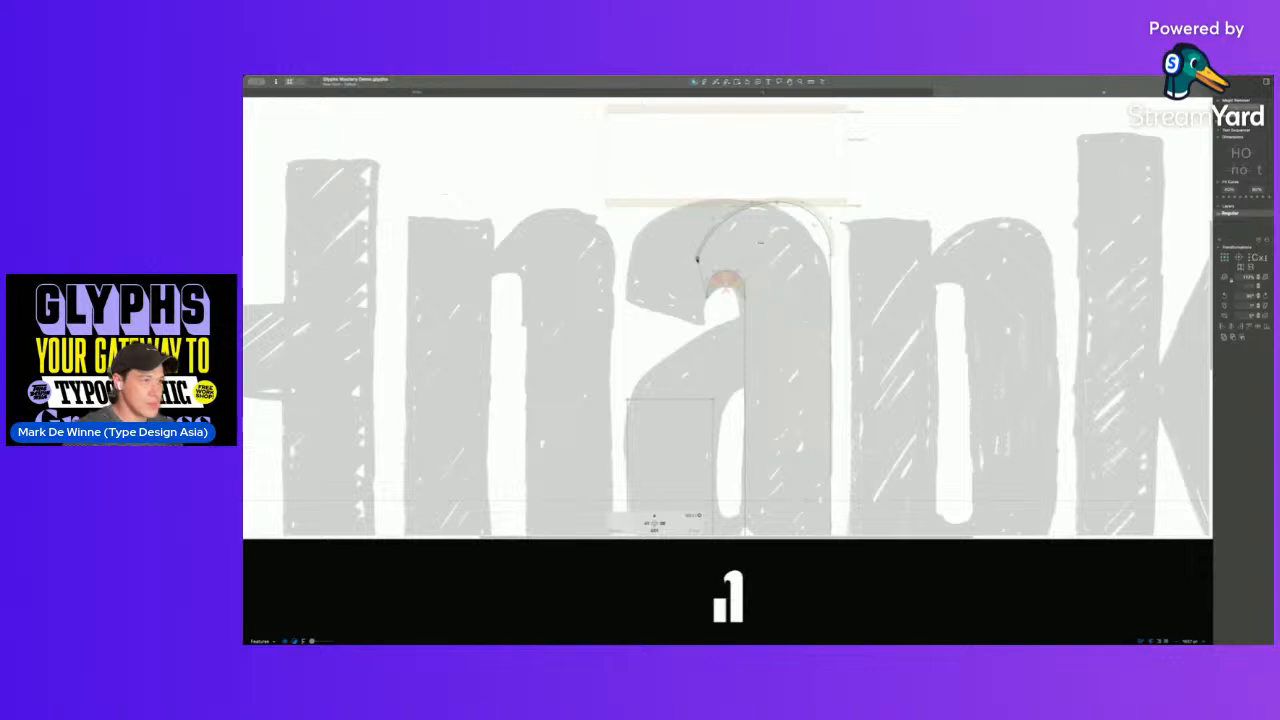
pyautogui.moveTo(619, 291)
pyautogui.mouseDown()
pyautogui.moveTo(632, 301)
pyautogui.moveTo(706, 226)
pyautogui.moveTo(652, 252)
pyautogui.moveTo(629, 297)
pyautogui.mouseUp()
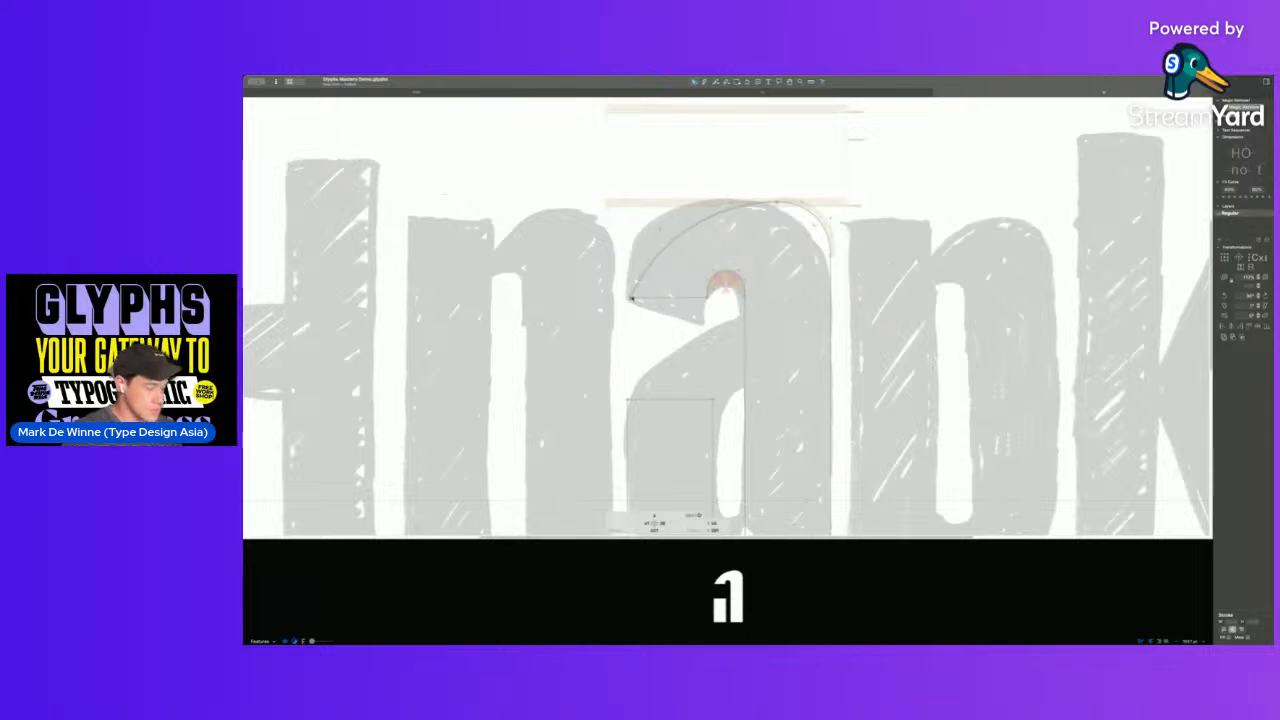
# - Shift the arch's top node left and lower the right shoulder node to follow the sketched a, and preview the shape
pyautogui.moveTo(778, 204); pyautogui.dragTo(722, 204)
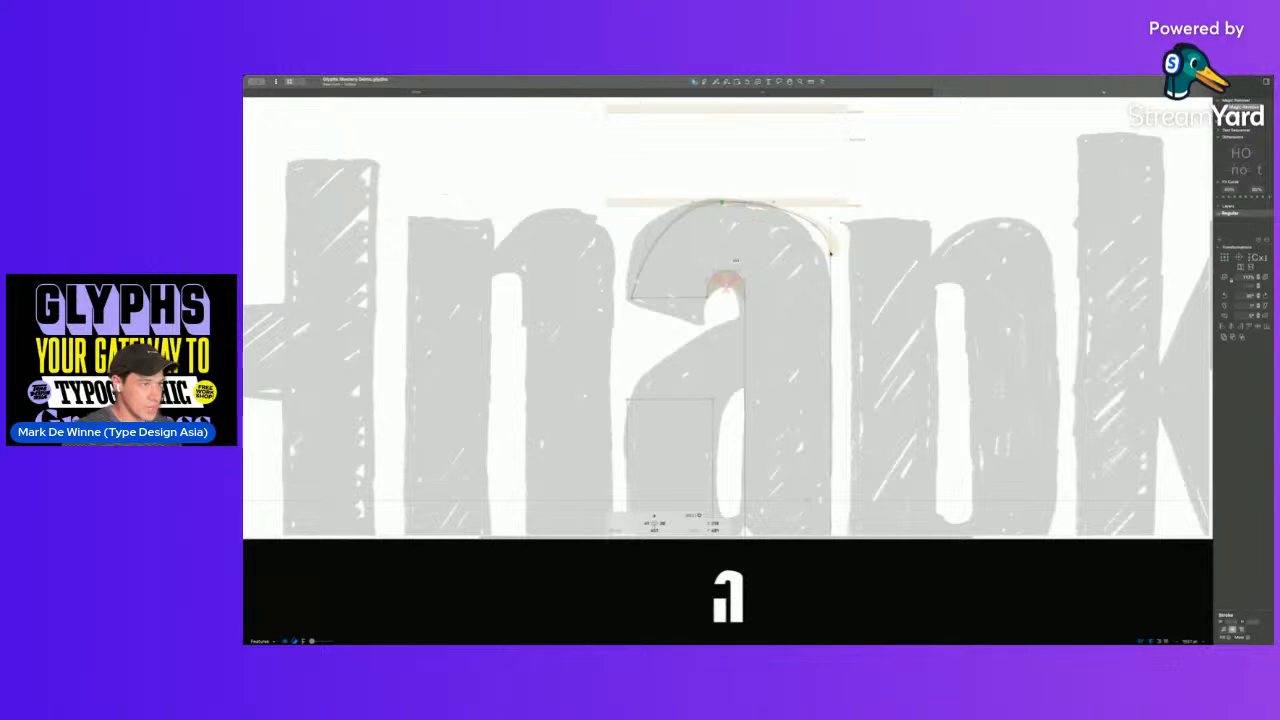
pyautogui.moveTo(830, 256); pyautogui.dragTo(830, 289)
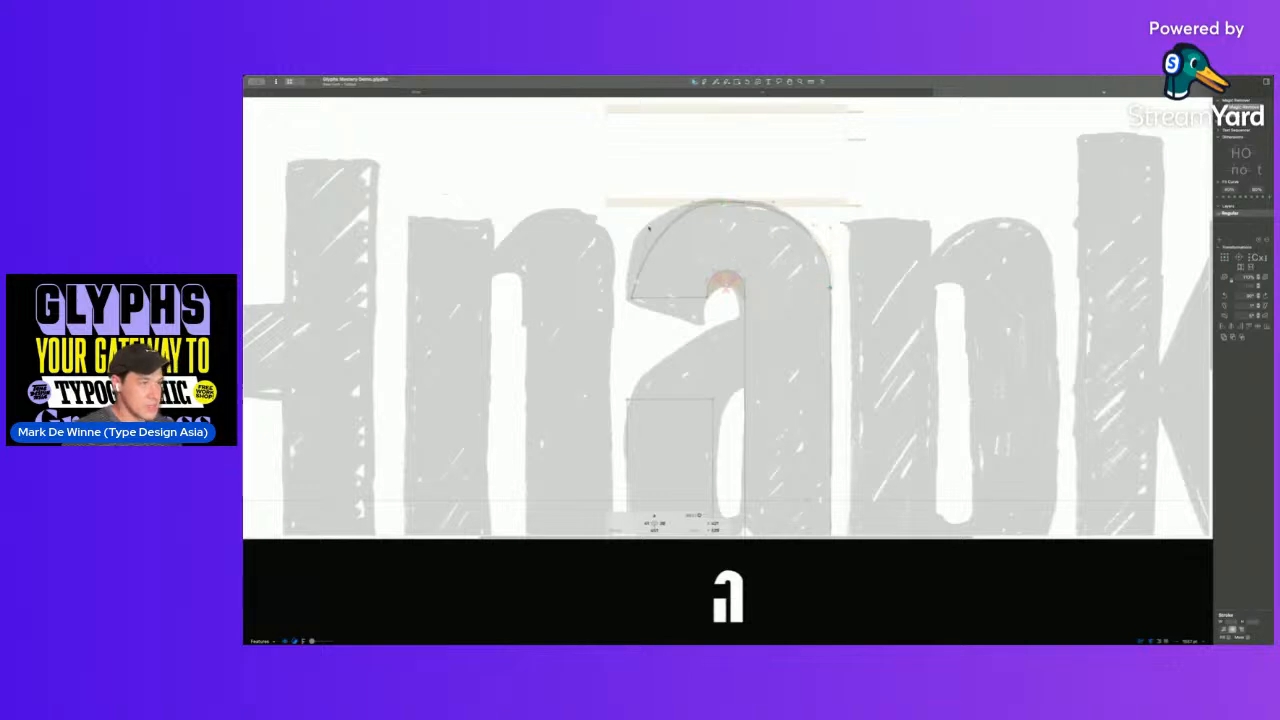
pyautogui.press('space')
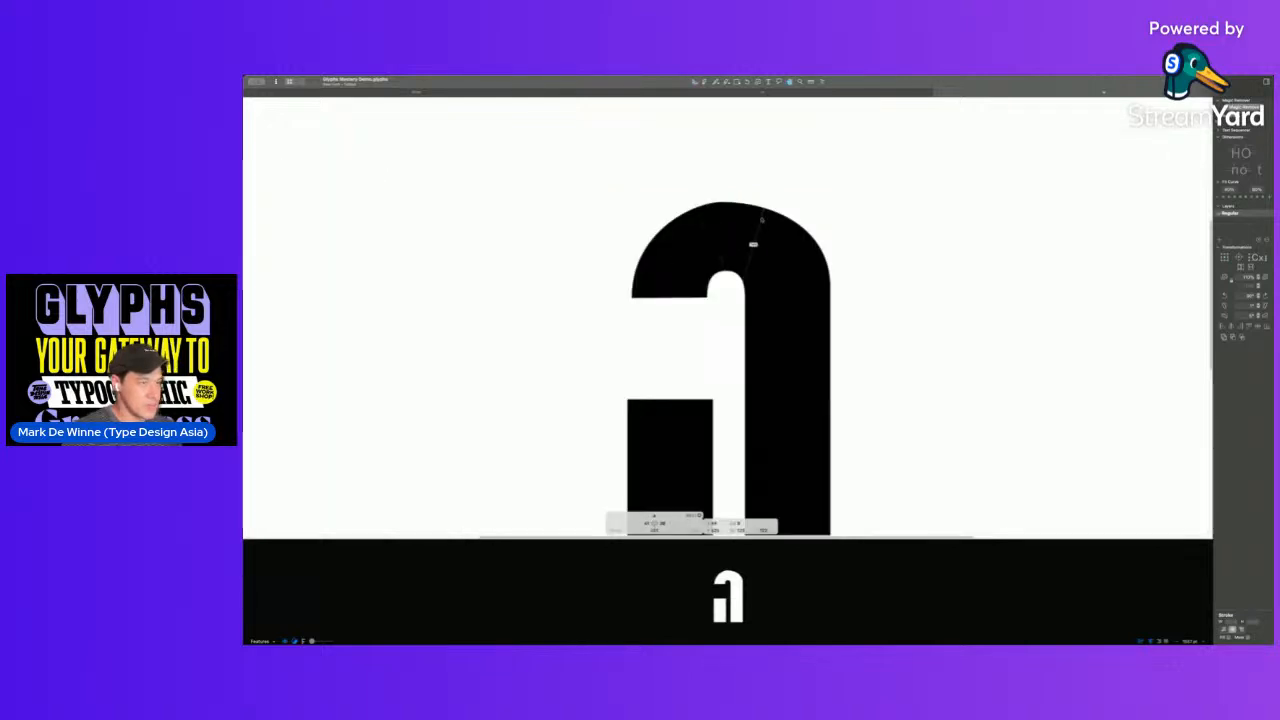
# - Slant the upper terminal's cut along the sketch and extend the bowl's top diagonally into the right stem
pyautogui.click(723, 201)
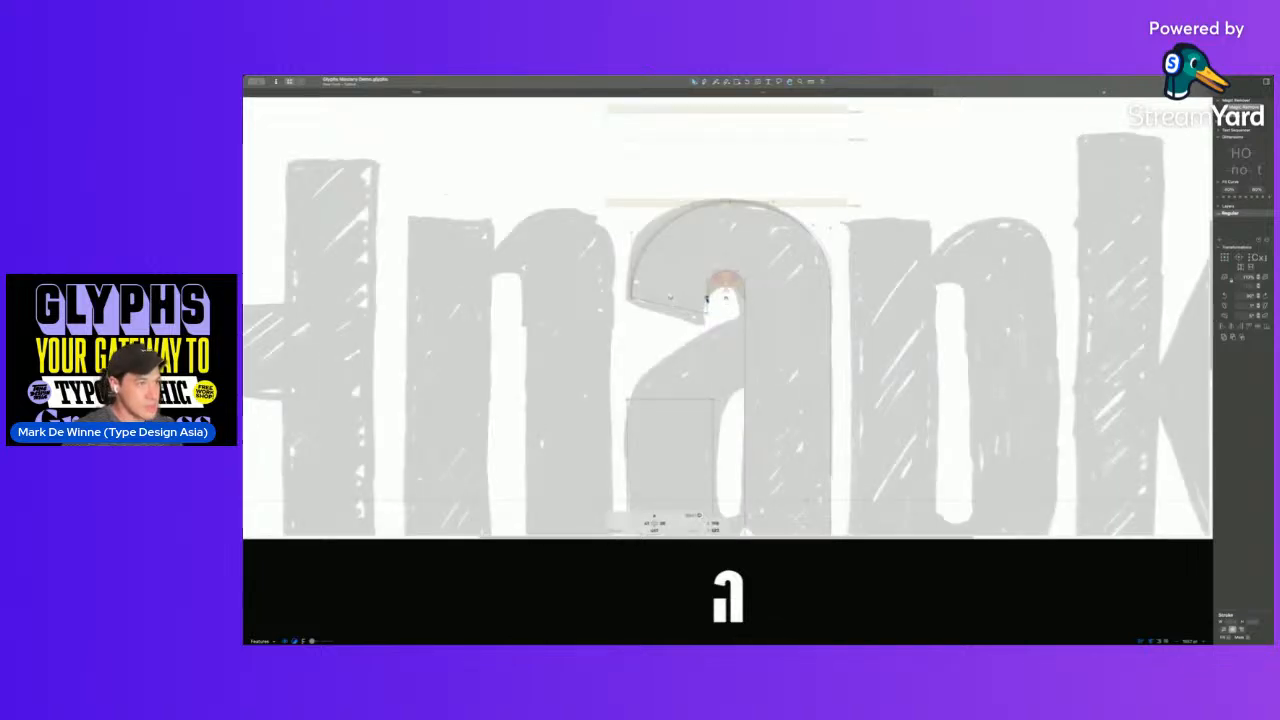
pyautogui.scroll(2, 706, 313)
pyautogui.scroll(-1, 693, 328)
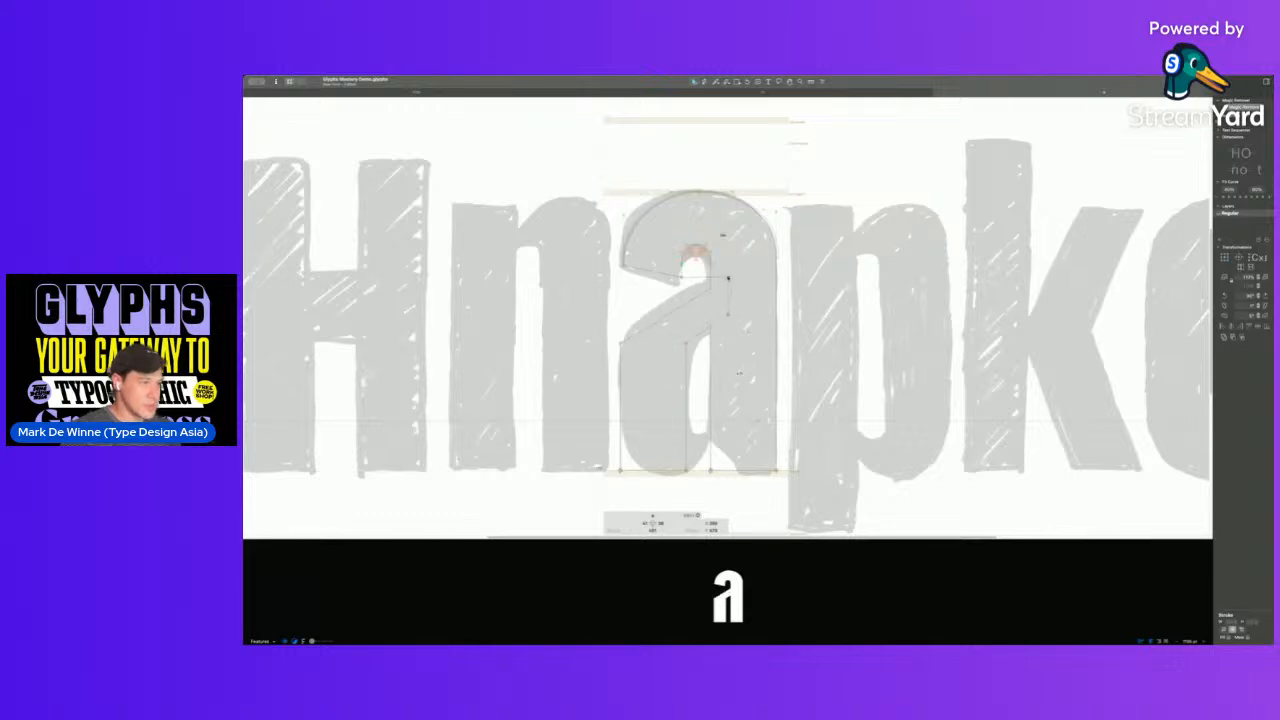
pyautogui.scroll(-2, 693, 390)
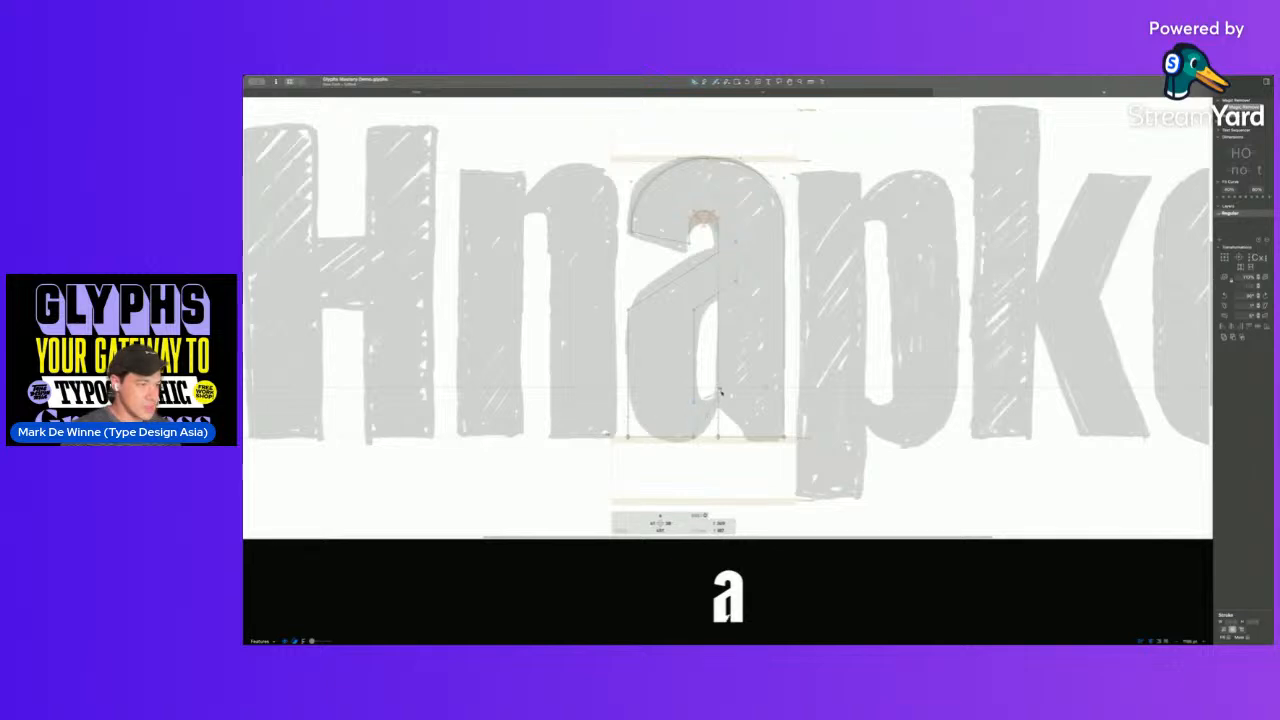
# - Rough out the bowl's lower end with straight segments, adding a counter bottom point and raising the outer left corner, and preview the letter
pyautogui.click(694, 383)
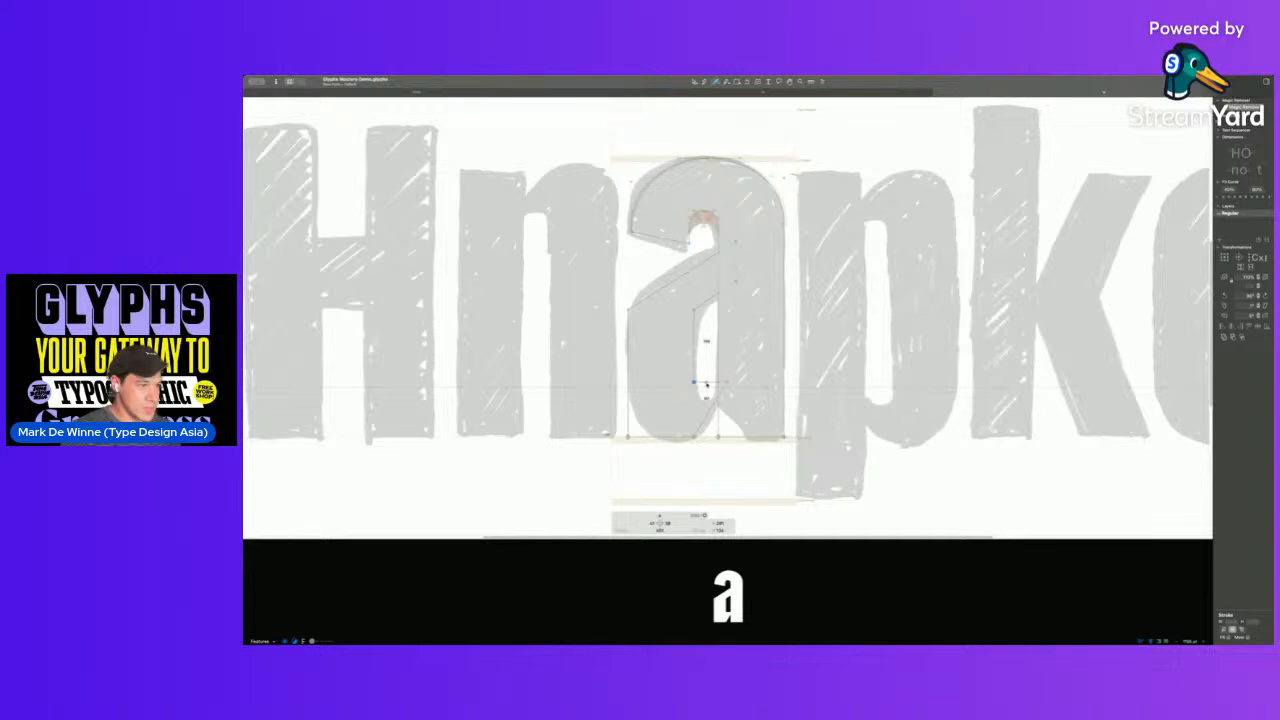
pyautogui.click(708, 384)
pyautogui.press('super+z')
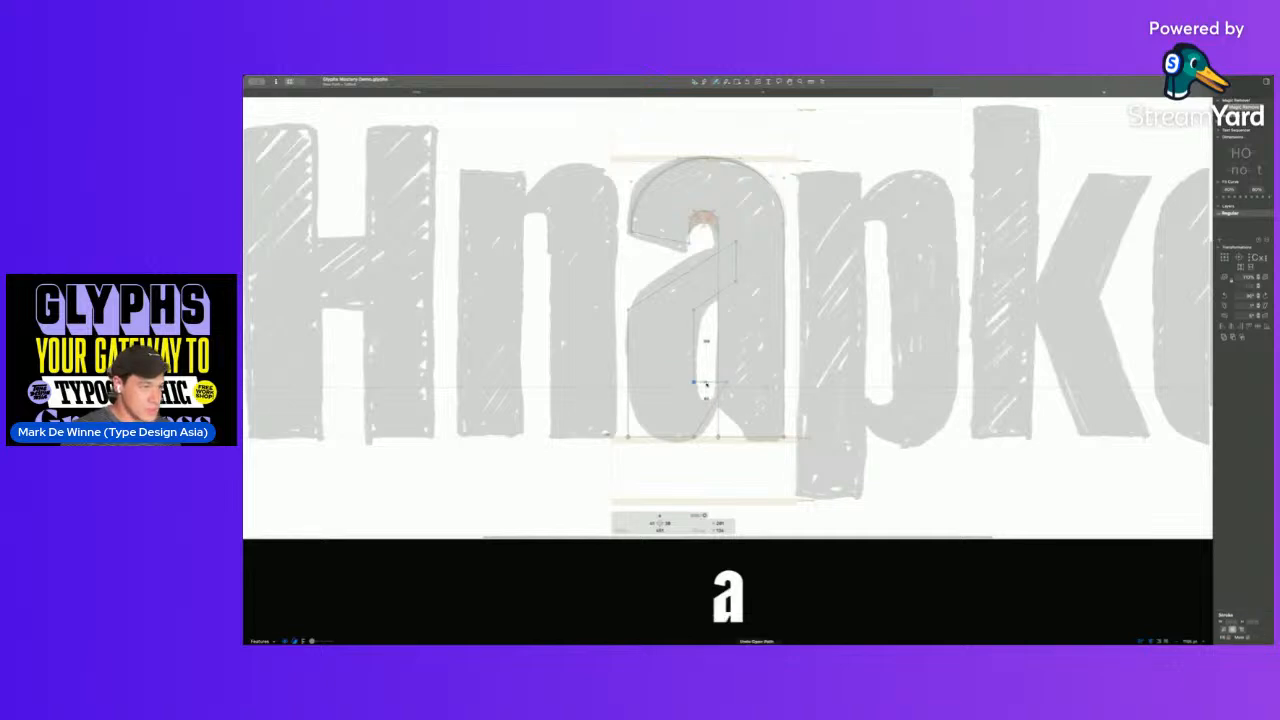
pyautogui.click(708, 394)
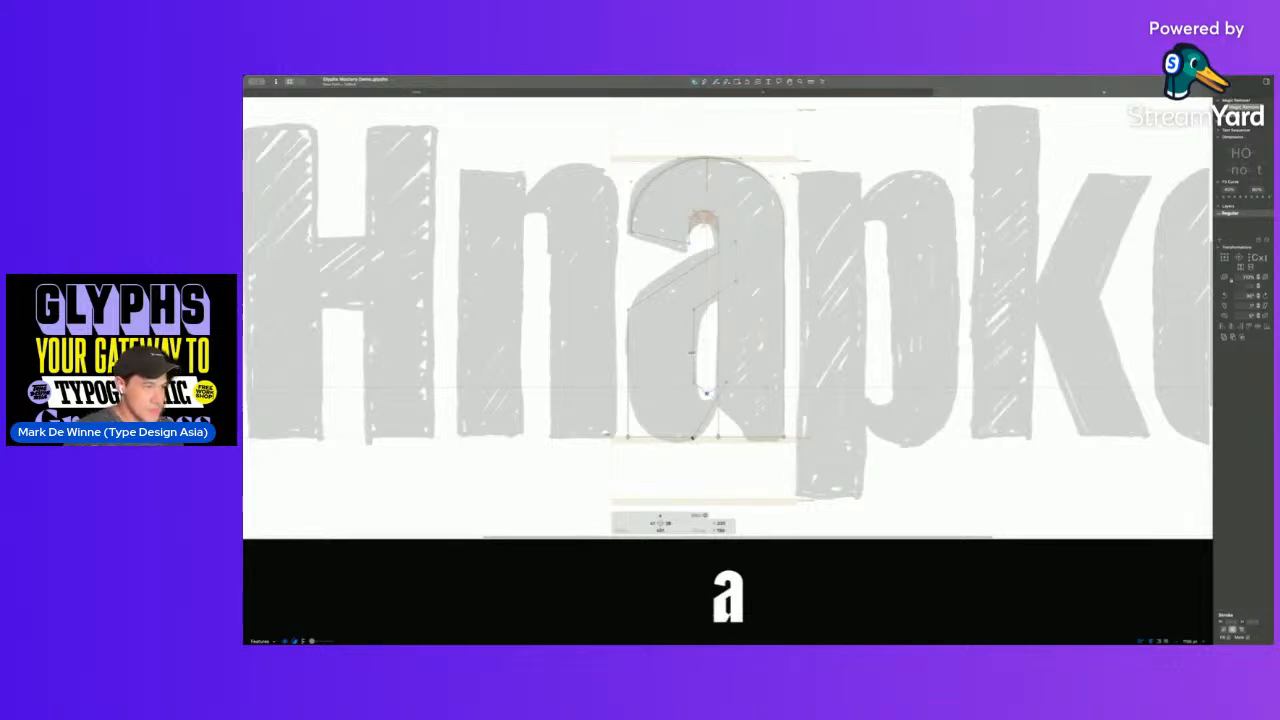
pyautogui.moveTo(628, 437); pyautogui.dragTo(629, 400)
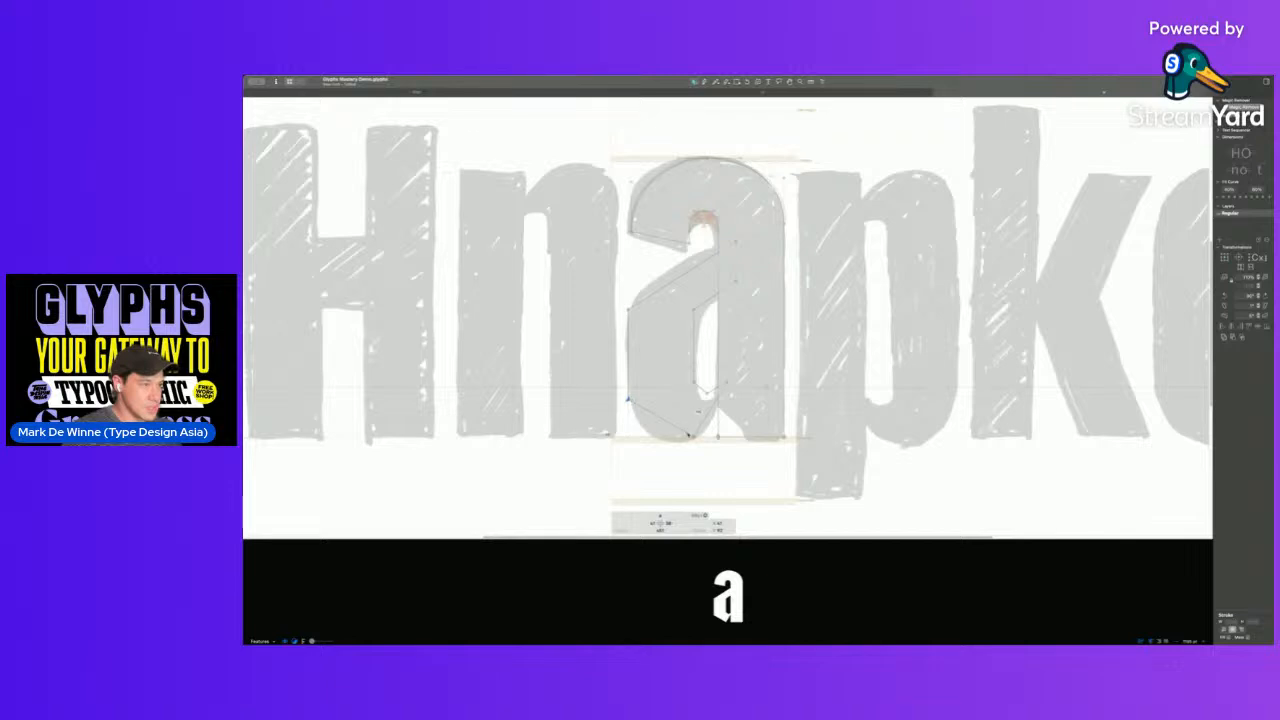
pyautogui.press('space')
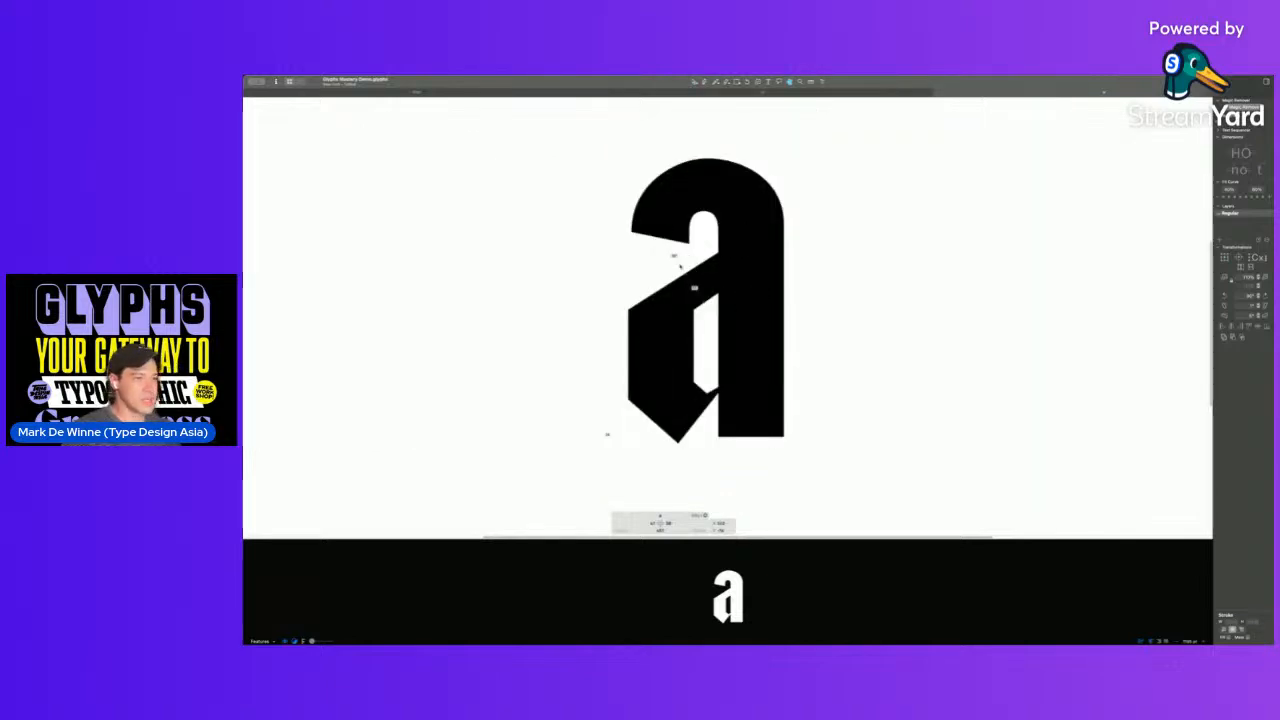
pyautogui.hscroll(2, 698, 288)
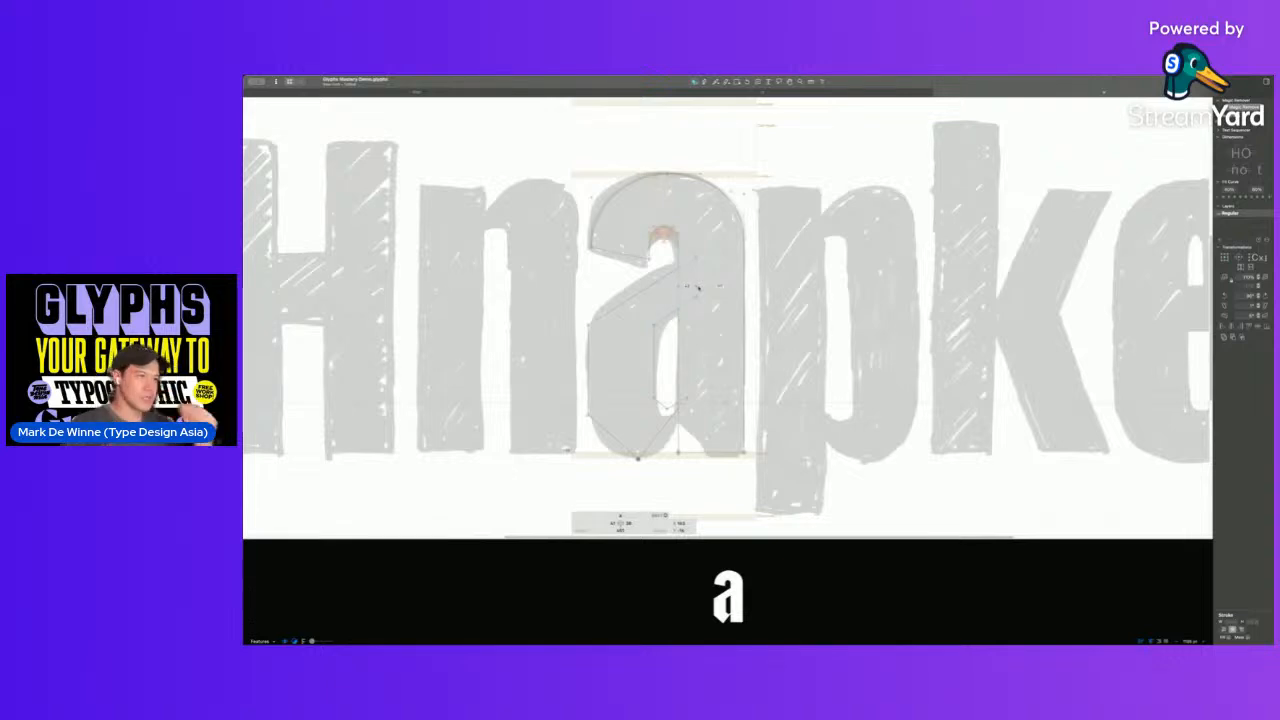
# - Place an n before the a and preview the two letters side by side
pyautogui.write('tn')
pyautogui.doubleClick(617, 249)
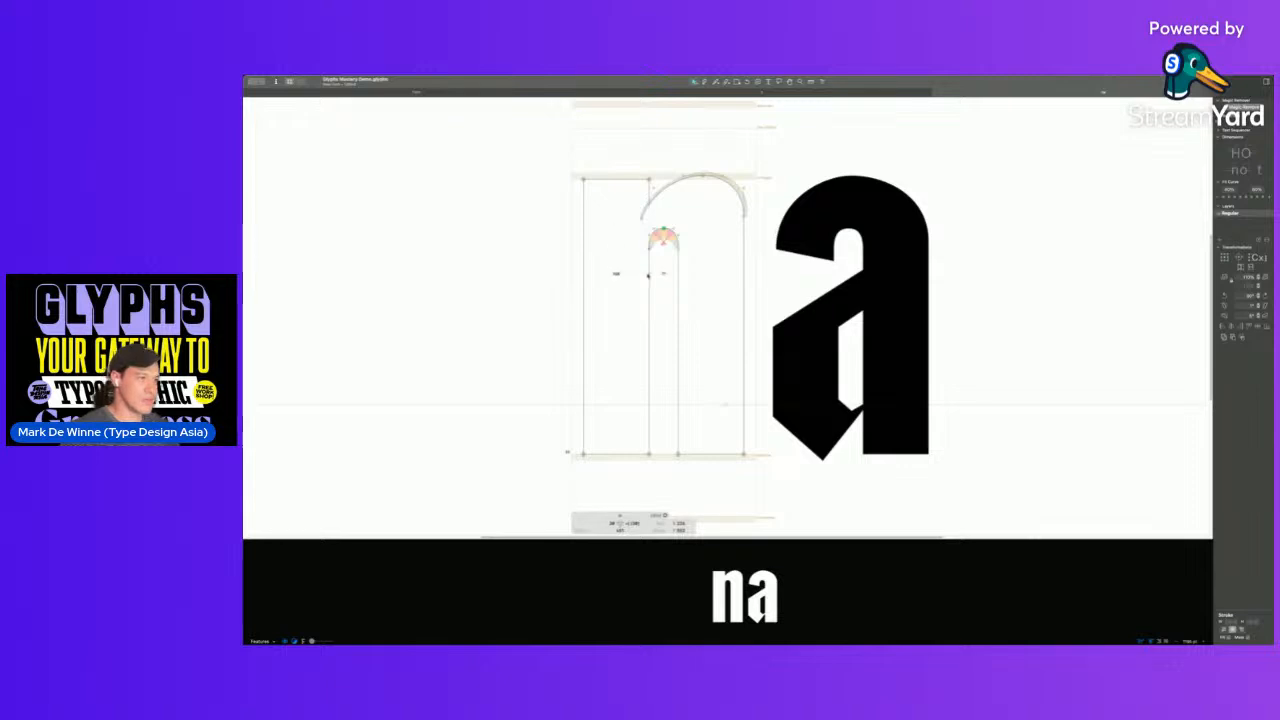
pyautogui.press('space')
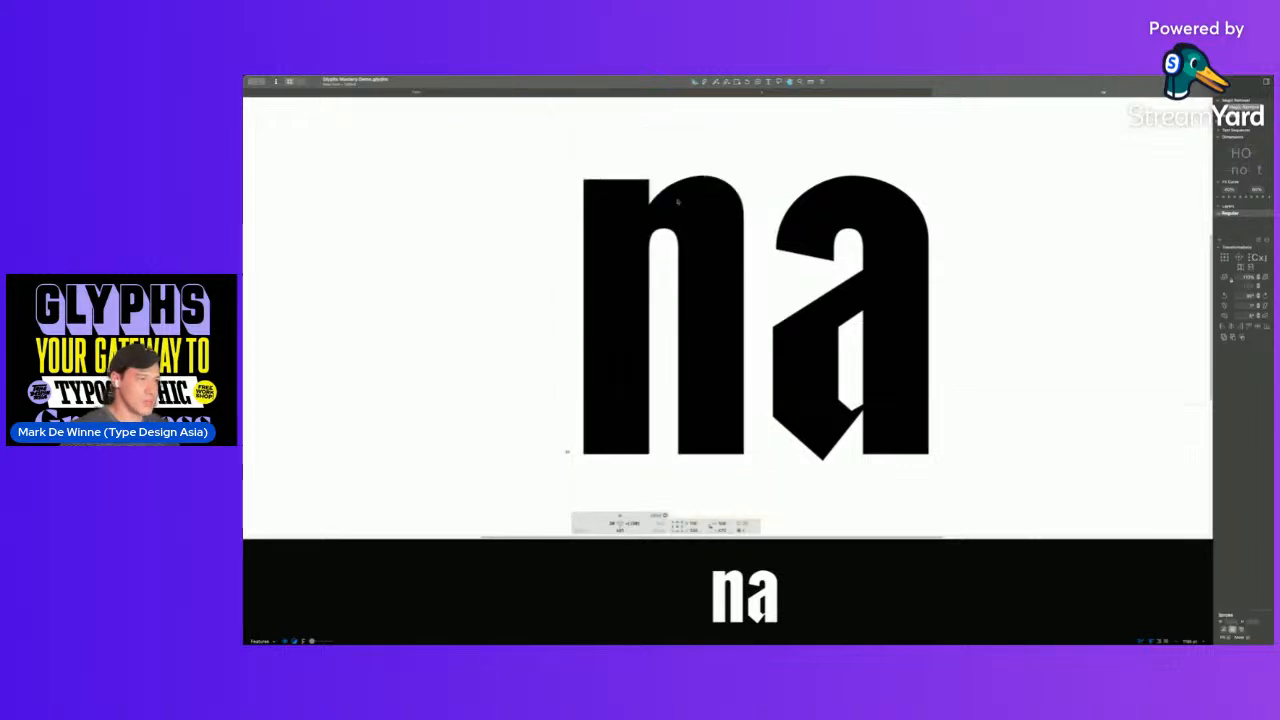
pyautogui.hscroll(5, 646, 264)
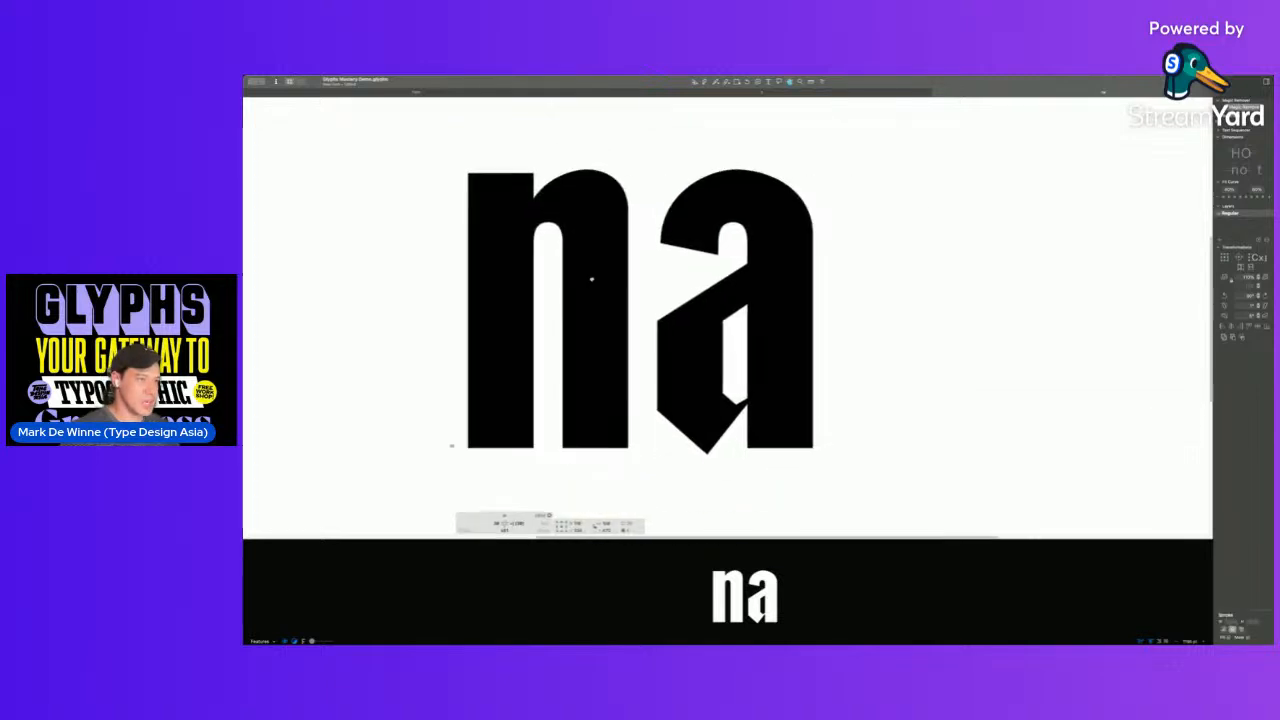
pyautogui.doubleClick(640, 275)
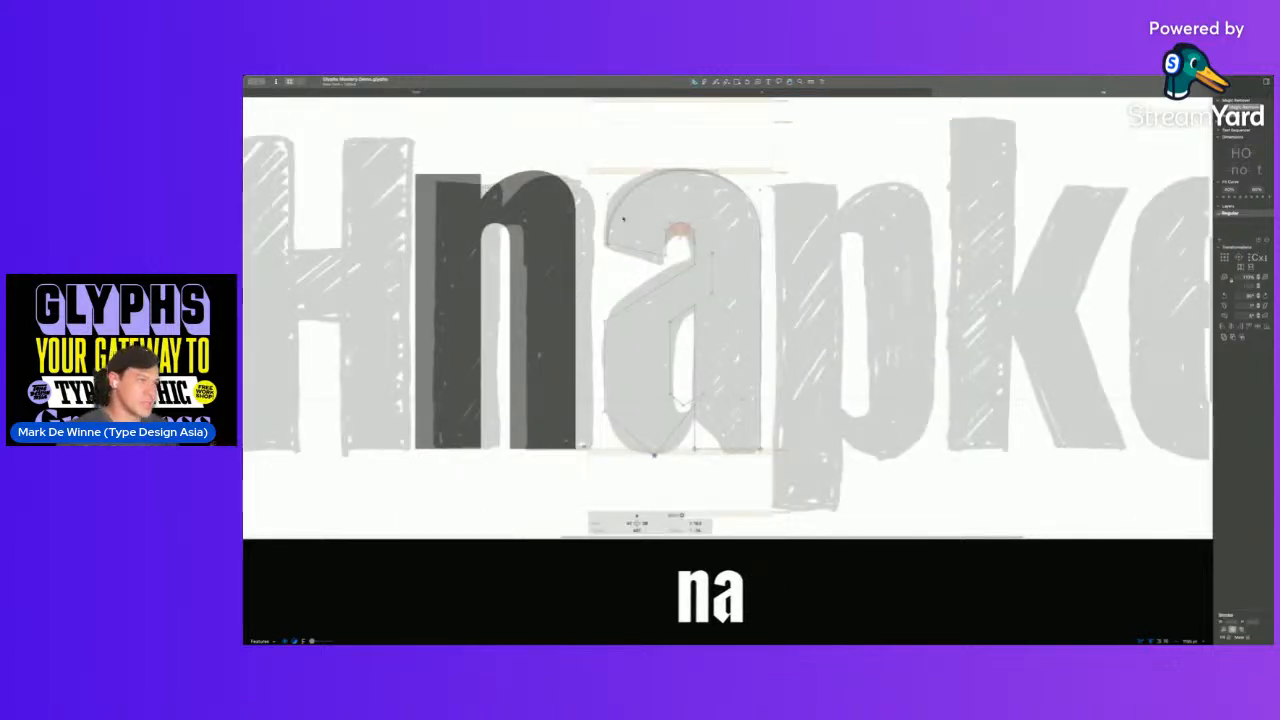
pyautogui.press('space')
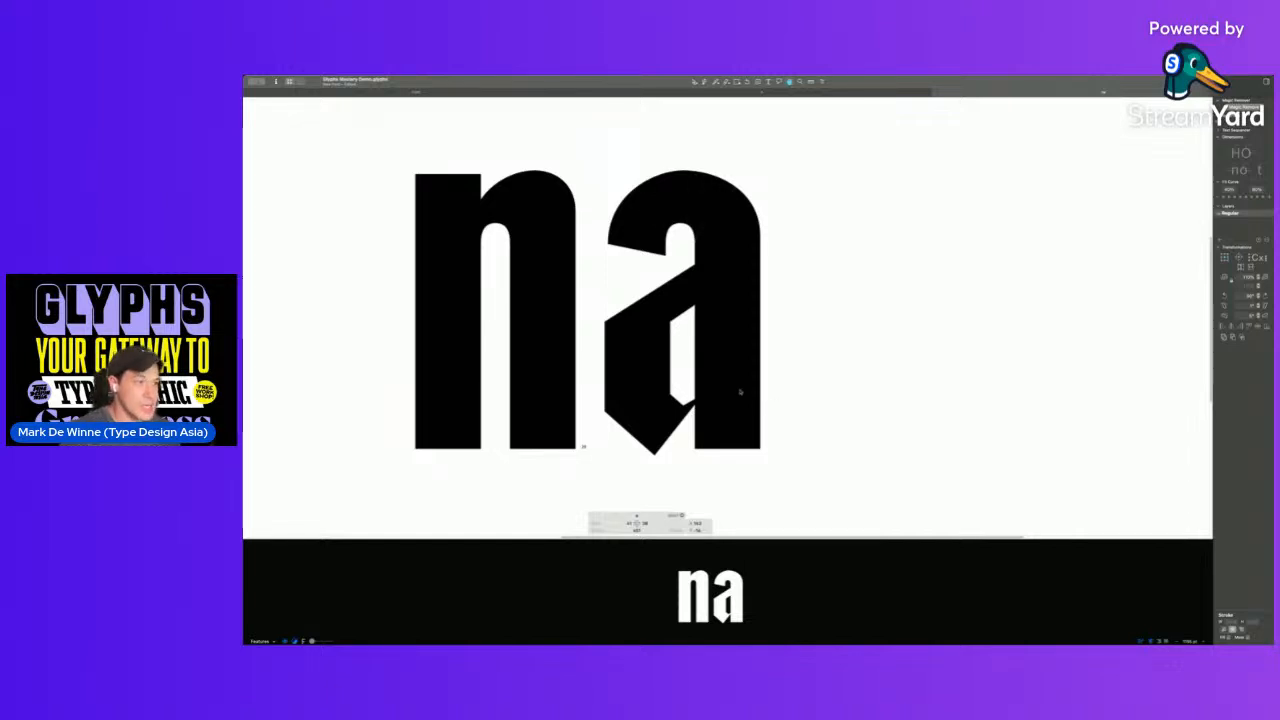
pyautogui.press('space')
# - Raise the right stem's inner bottom corner to form the notch between the bowl and the stem
pyautogui.click(697, 438)
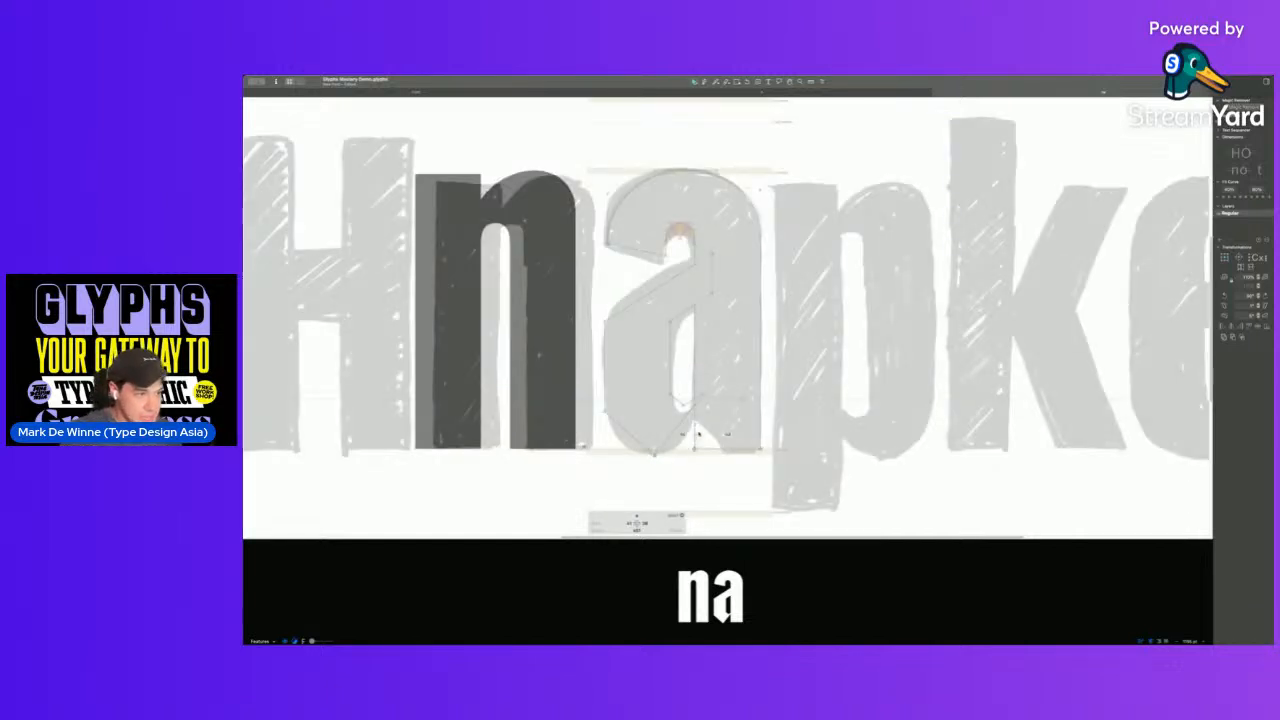
pyautogui.press('space')
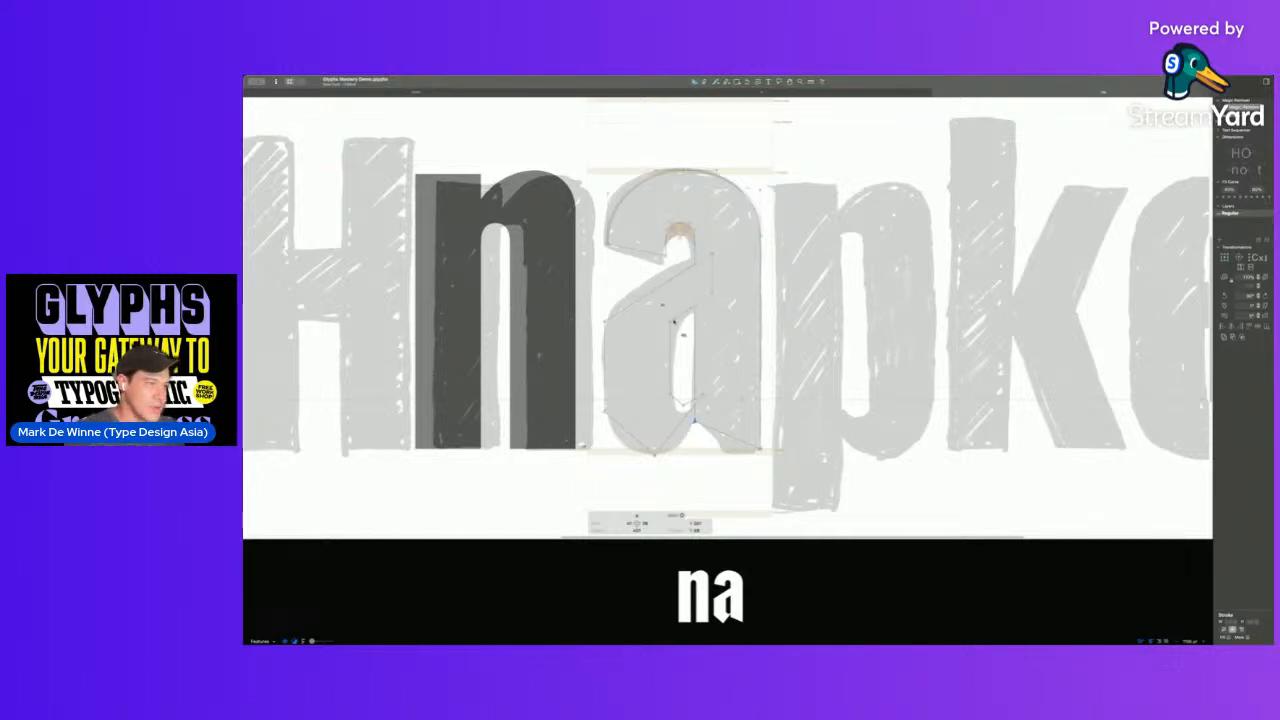
pyautogui.click(687, 317)
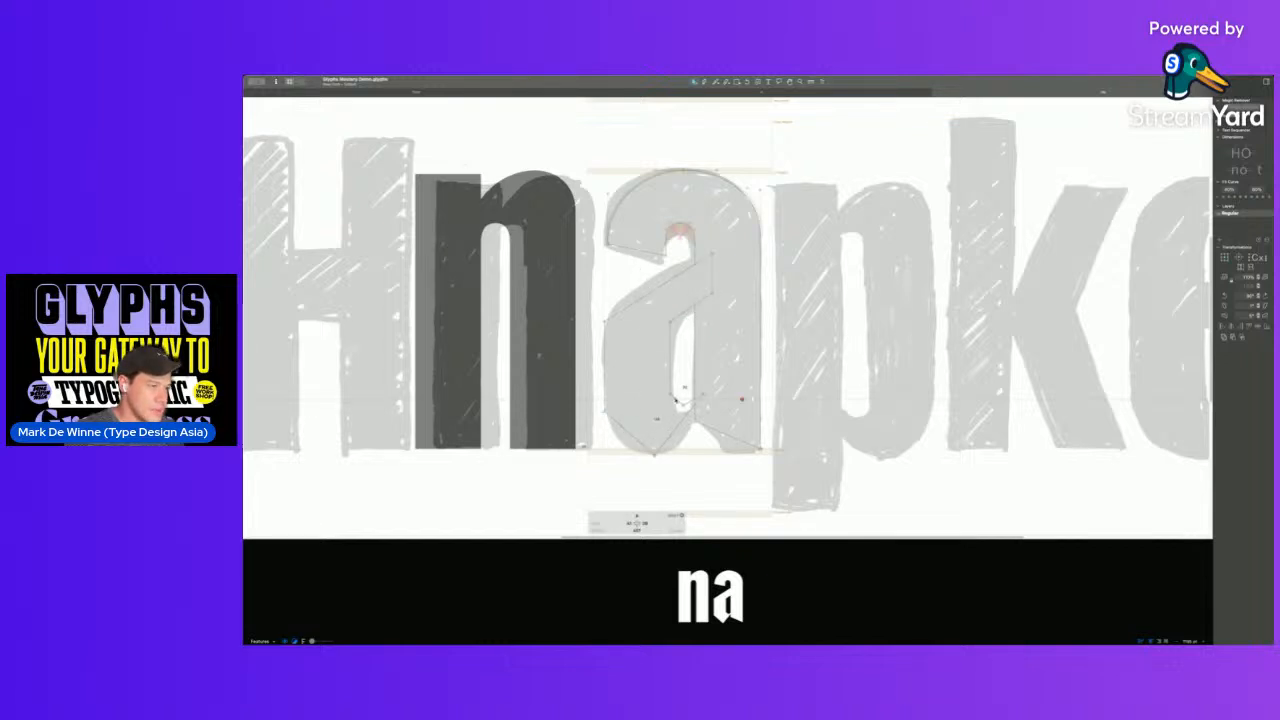
pyautogui.click(679, 401)
pyautogui.click(728, 402)
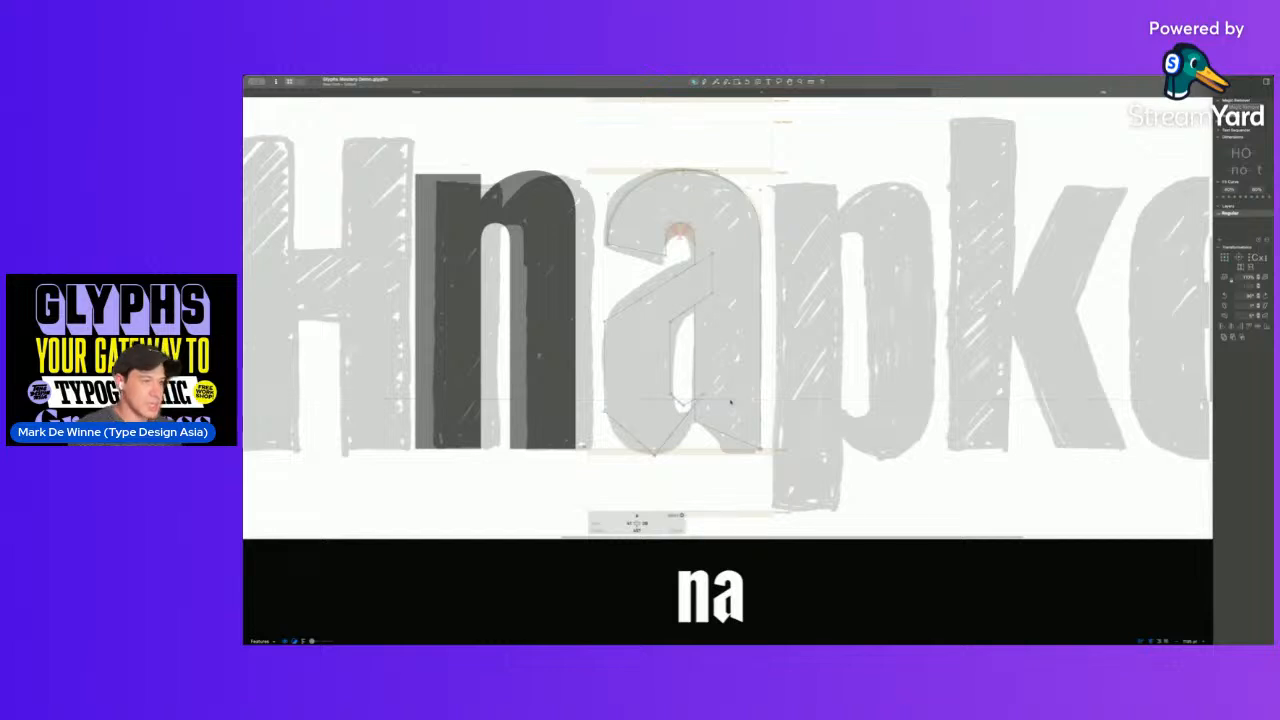
# - Convert the straight segments at the bottom of the bowl's counter into a smooth curve and adjust its left handle
pyautogui.moveTo(661, 376); pyautogui.dragTo(714, 449)
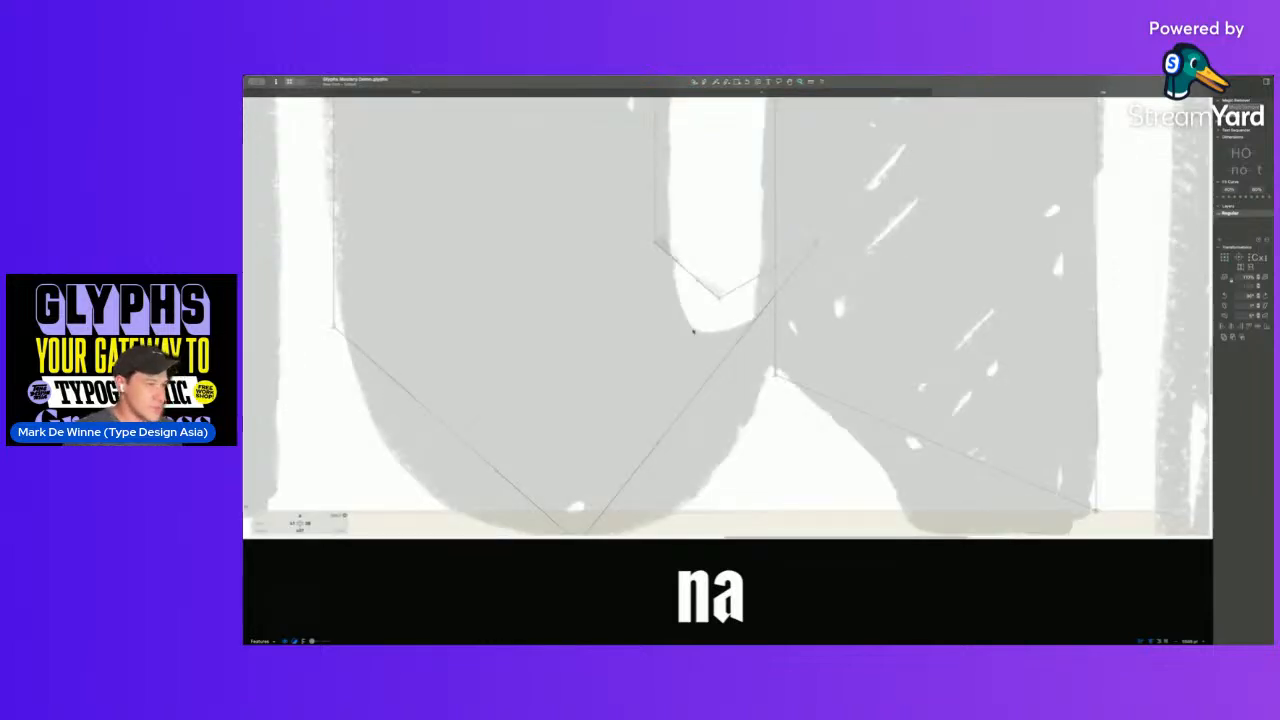
pyautogui.scroll(-6, 744, 312)
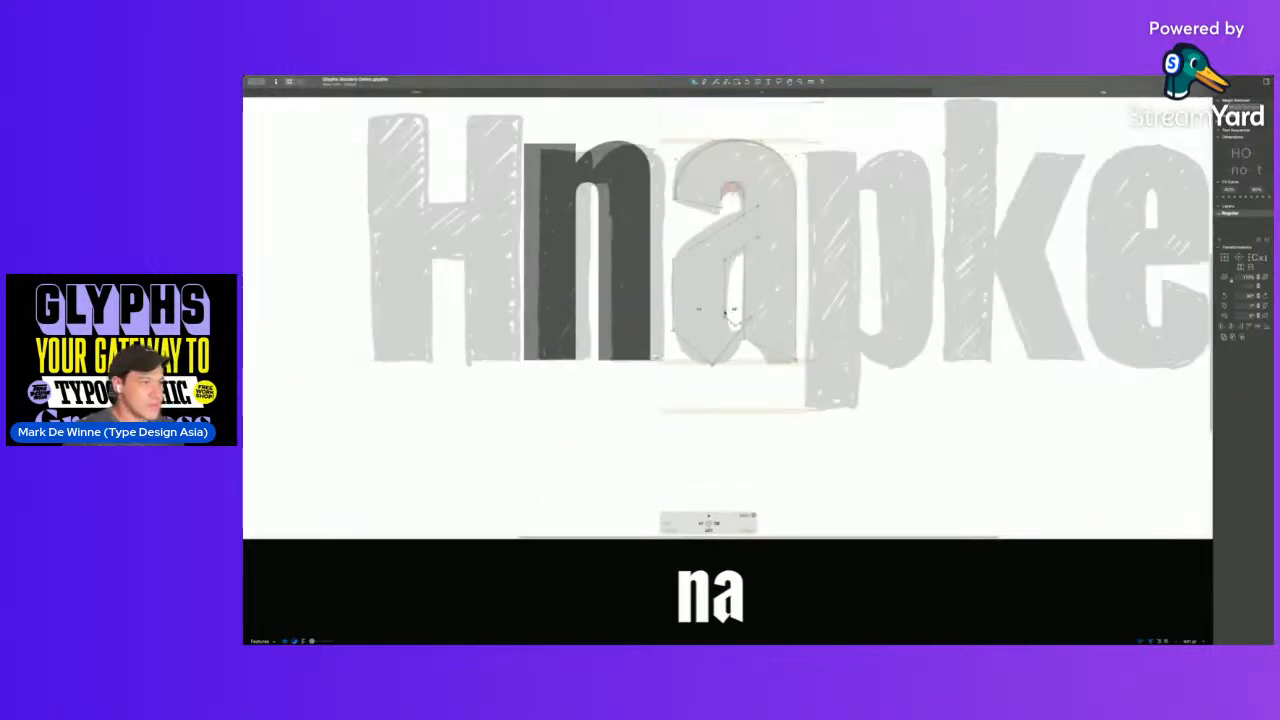
pyautogui.scroll(5, 733, 318)
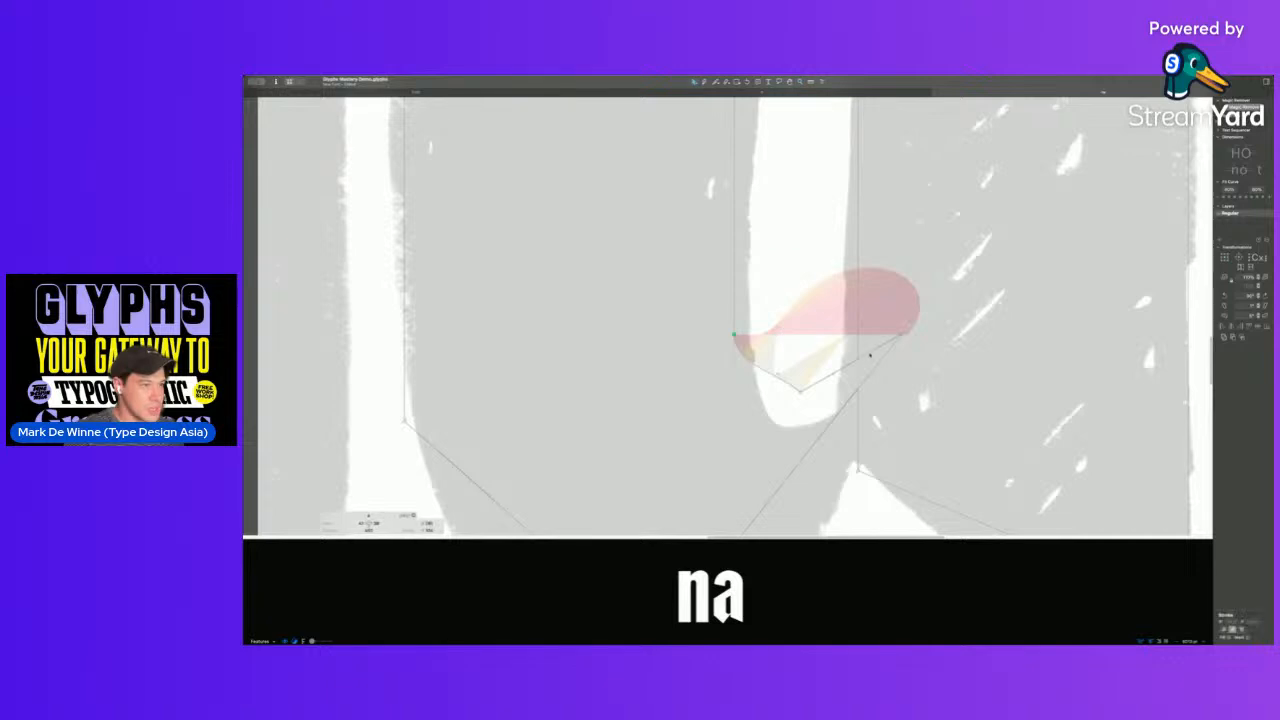
pyautogui.doubleClick(800, 392)
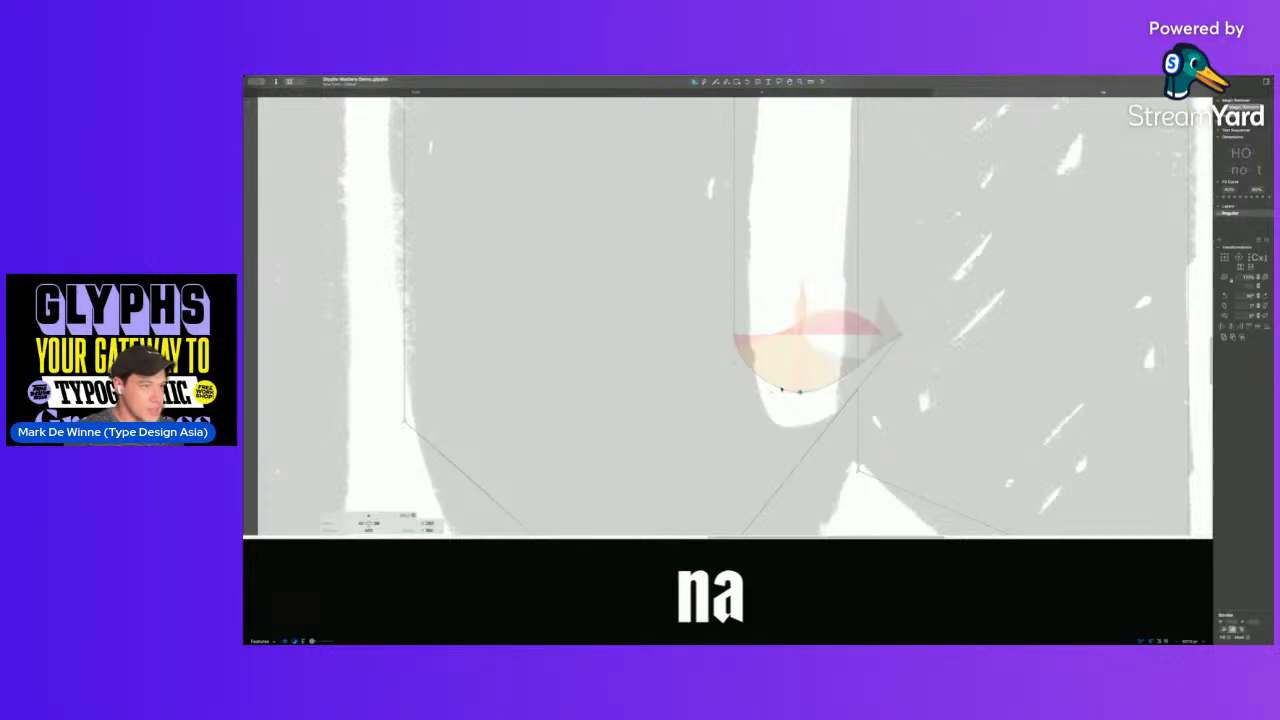
pyautogui.doubleClick(735, 336)
pyautogui.moveTo(735, 364); pyautogui.dragTo(735, 370)
# - Round the bowl's outer bottom with smooth curves and fit its joining end and handle to the right stem
pyautogui.press('super+minus')
pyautogui.press('super+minus')
pyautogui.press('super+minus')
pyautogui.press('space')
pyautogui.doubleClick(702, 434)
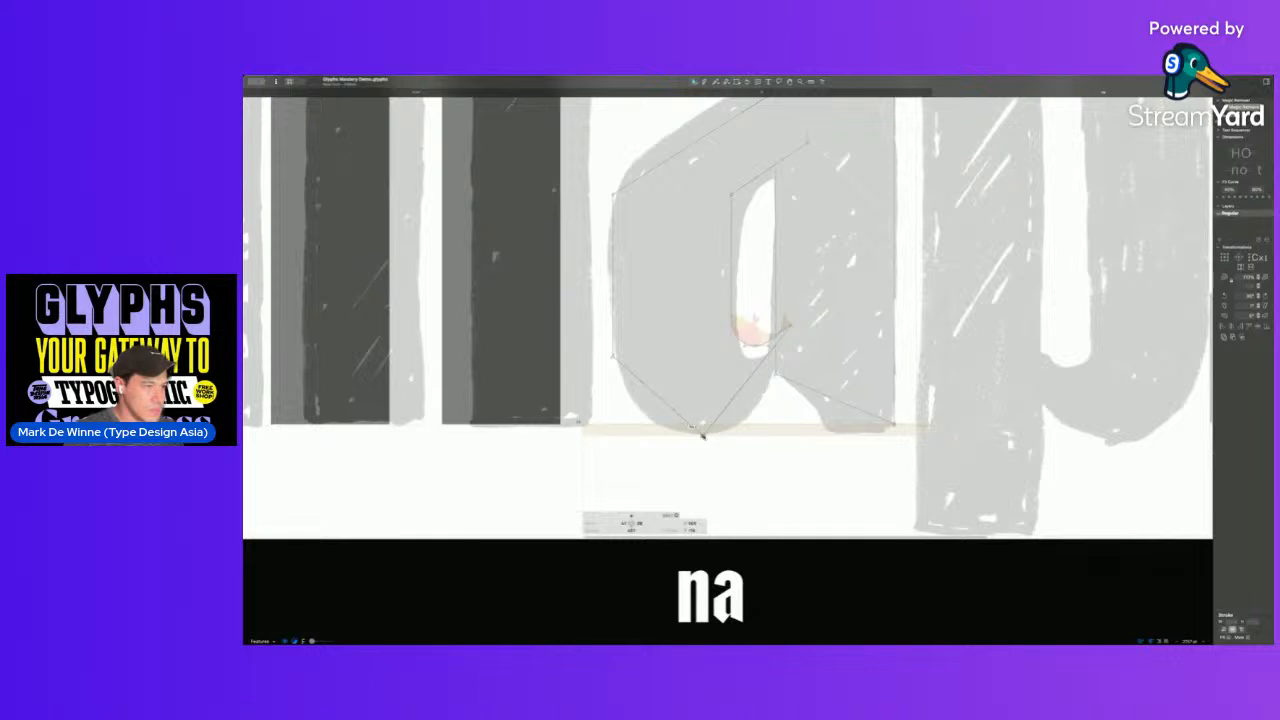
pyautogui.doubleClick(613, 357)
pyautogui.moveTo(768, 360); pyautogui.dragTo(793, 390)
pyautogui.moveTo(779, 331); pyautogui.dragTo(784, 342)
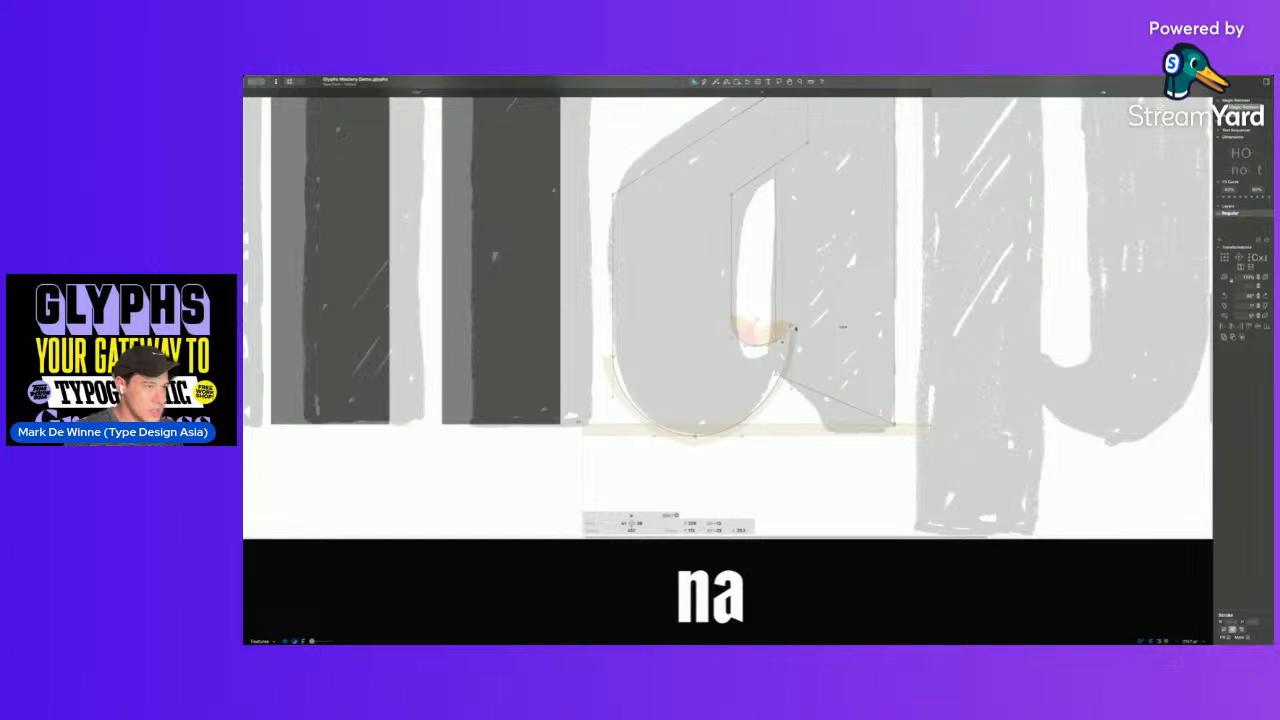
# - Convert the inner and outer diagonals at the bowl's top into smooth curves following the sketch
pyautogui.press('space')
pyautogui.scroll(3, 745, 313)
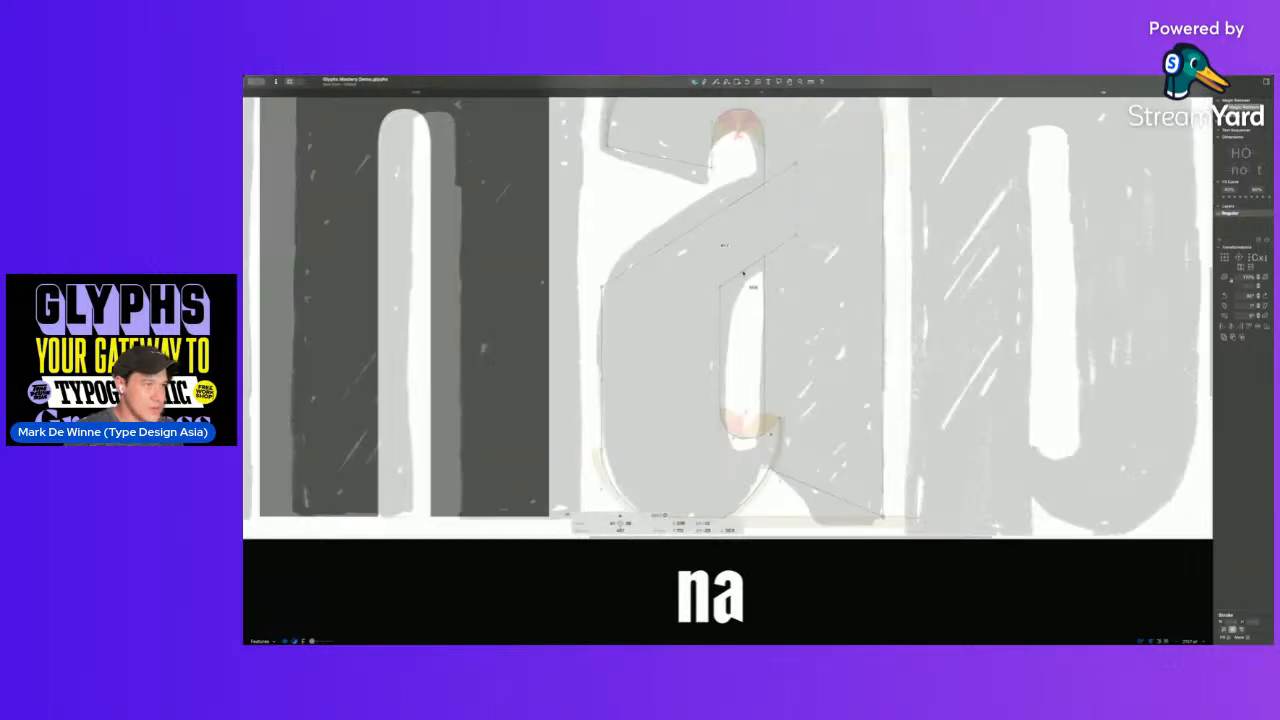
pyautogui.click(725, 283)
pyautogui.moveTo(796, 237); pyautogui.dragTo(758, 222)
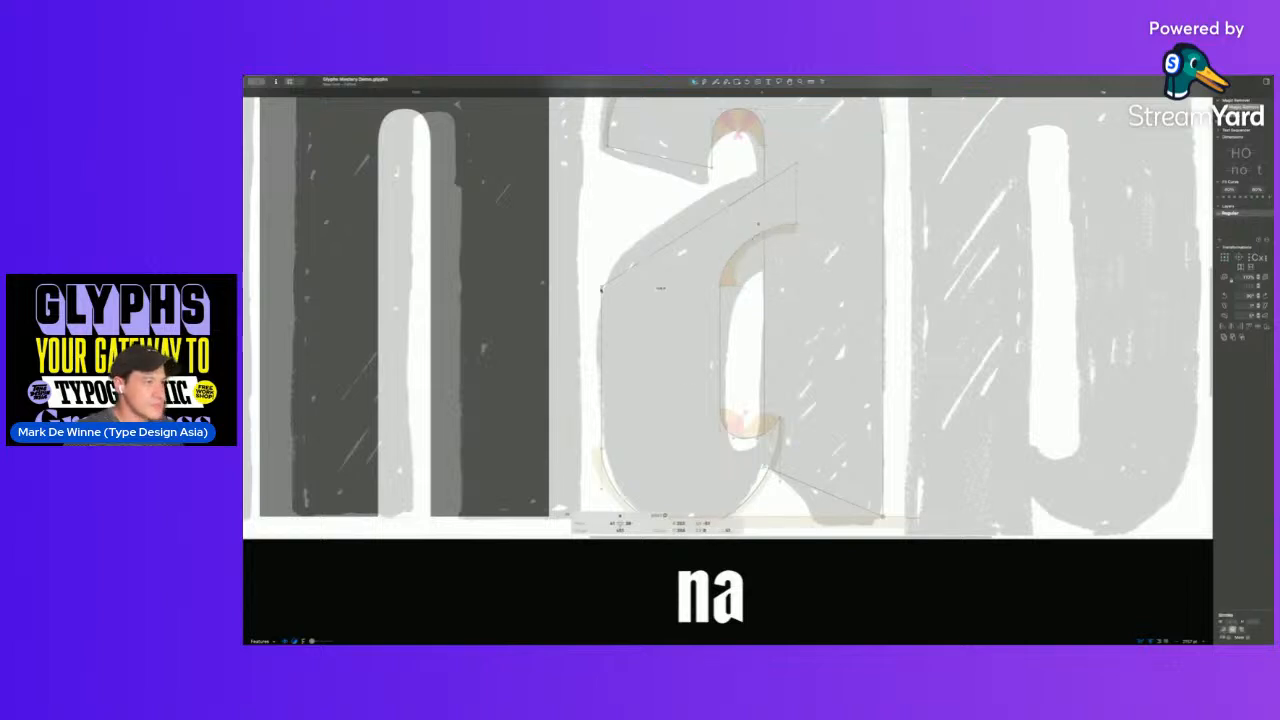
pyautogui.doubleClick(602, 288)
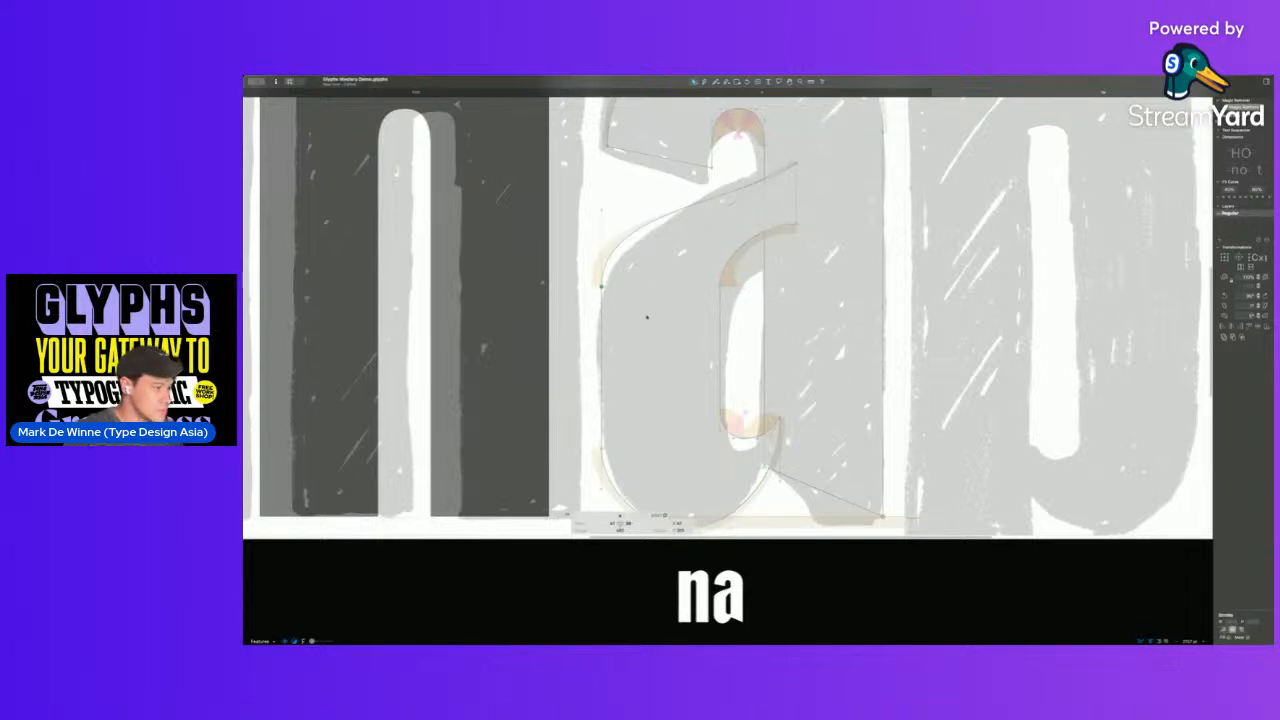
# - Lower the bowl's outer upper-left node to soften the shoulder curve, and preview the letters
pyautogui.scroll(-3, 642, 324)
pyautogui.scroll(2, 614, 341)
pyautogui.moveTo(602, 350); pyautogui.dragTo(602, 384)
pyautogui.click(705, 288)
pyautogui.press('space')
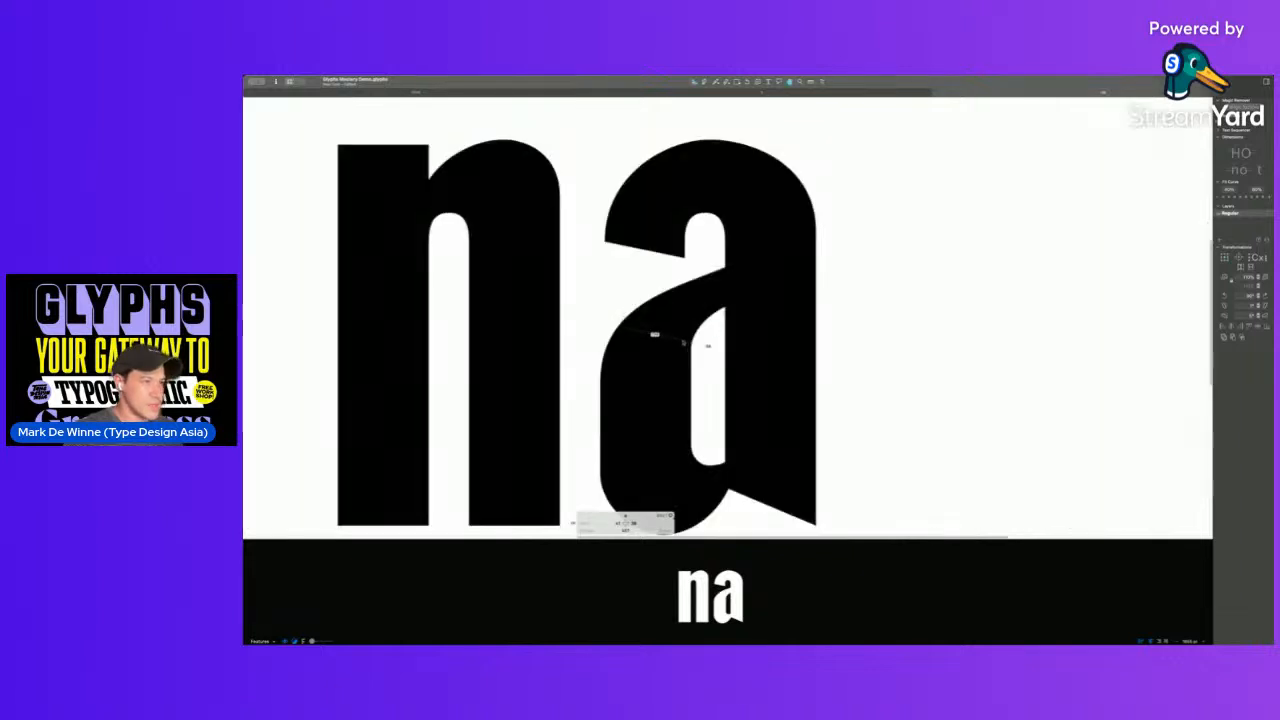
pyautogui.press('space')
# - Refine the bowl's lower-left curve and nudge its bottom node upward, checking the shape in preview
pyautogui.scroll(-2, 655, 374)
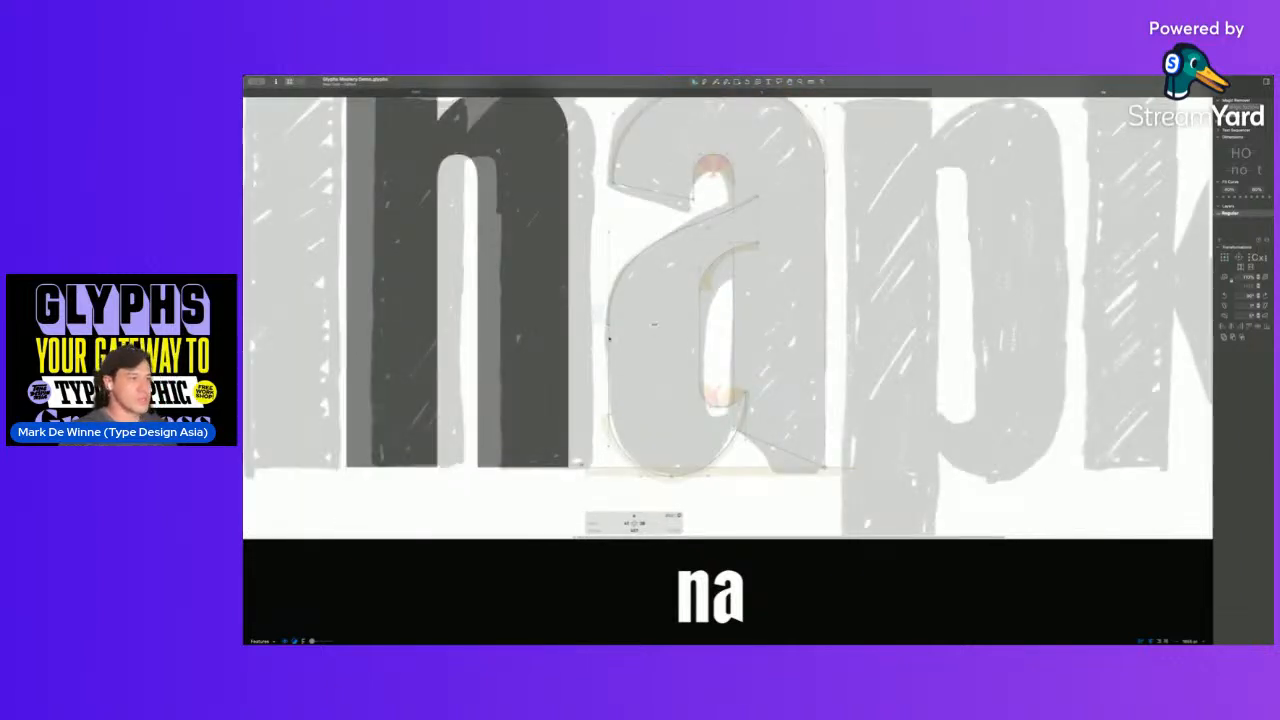
pyautogui.press('space')
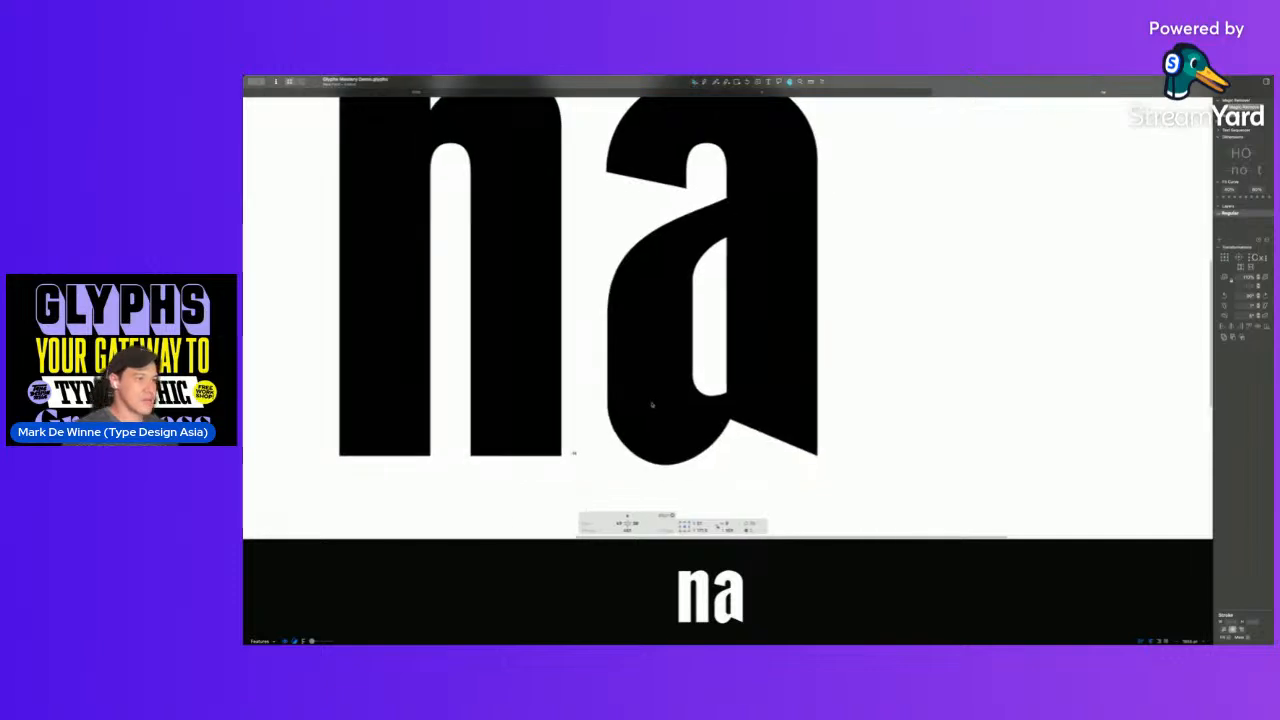
pyautogui.click(607, 402)
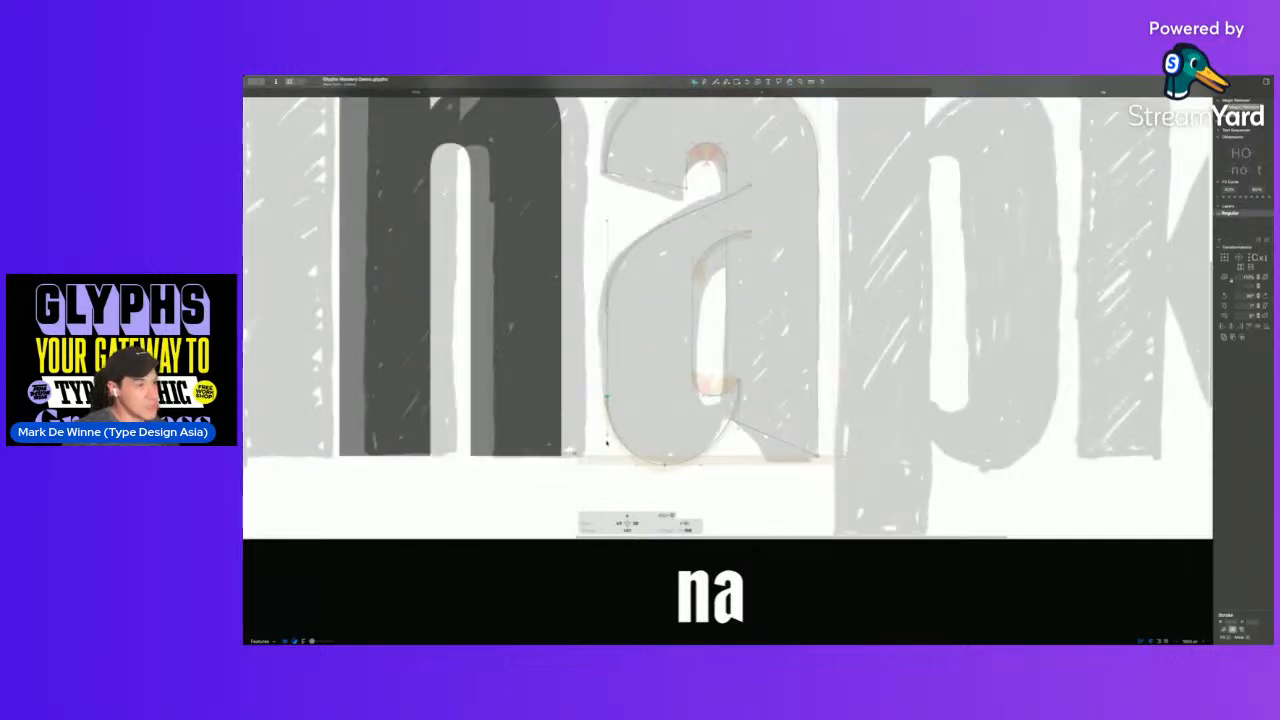
pyautogui.click(607, 437)
pyautogui.moveTo(645, 447); pyautogui.dragTo(684, 481)
pyautogui.hotkey('shift', 'Up')
pyautogui.click(718, 396)
pyautogui.press('space')
# - Lower the curve at the top of the bowl's counter to thicken the stroke joining the right stem, and preview it
pyautogui.moveTo(750, 249); pyautogui.dragTo(715, 291)
pyautogui.click(716, 274)
pyautogui.moveTo(639, 269); pyautogui.dragTo(725, 312)
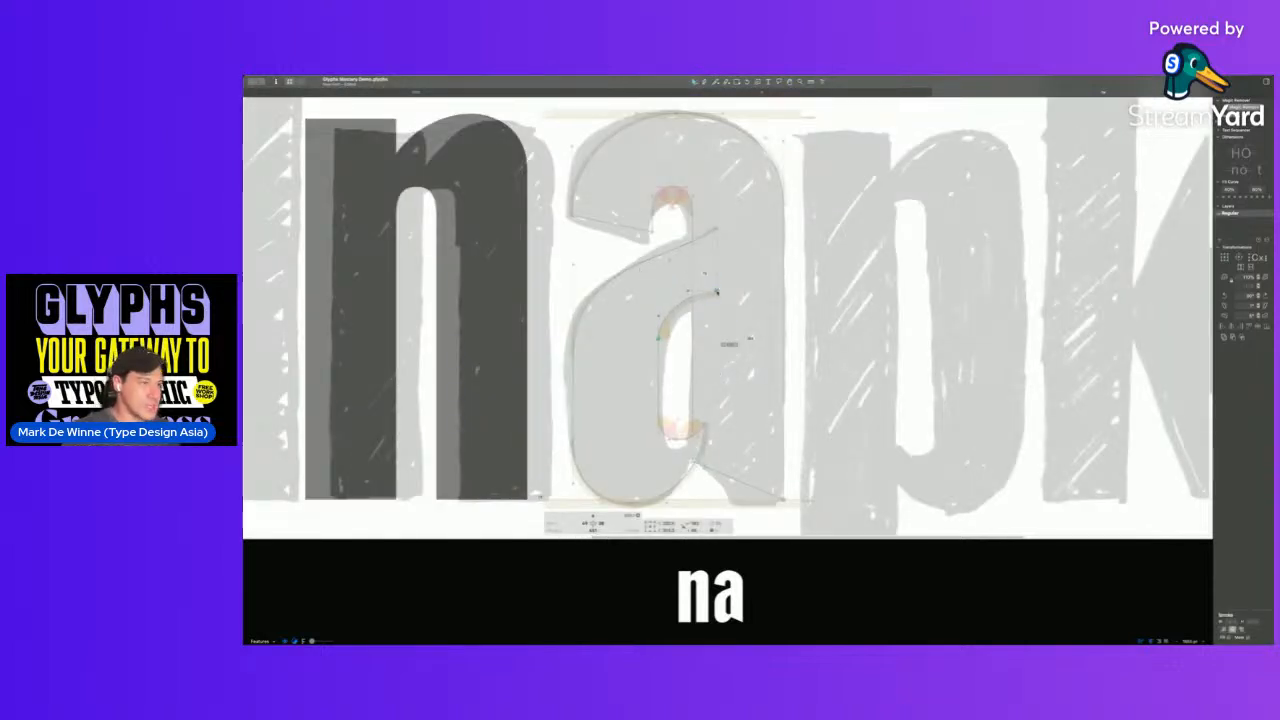
pyautogui.press('space')
# - Select the node at the top of the a's outer curve and compare the a with the n in preview
pyautogui.click(714, 412)
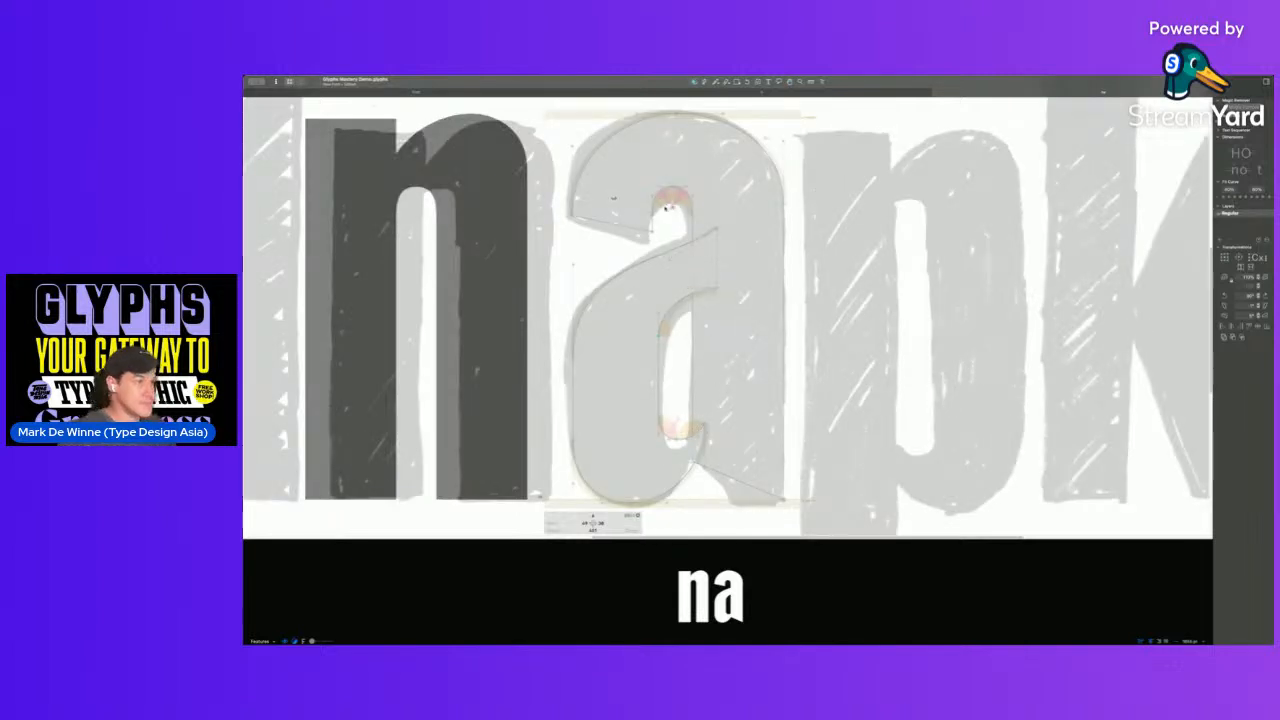
pyautogui.scroll(3, 687, 222)
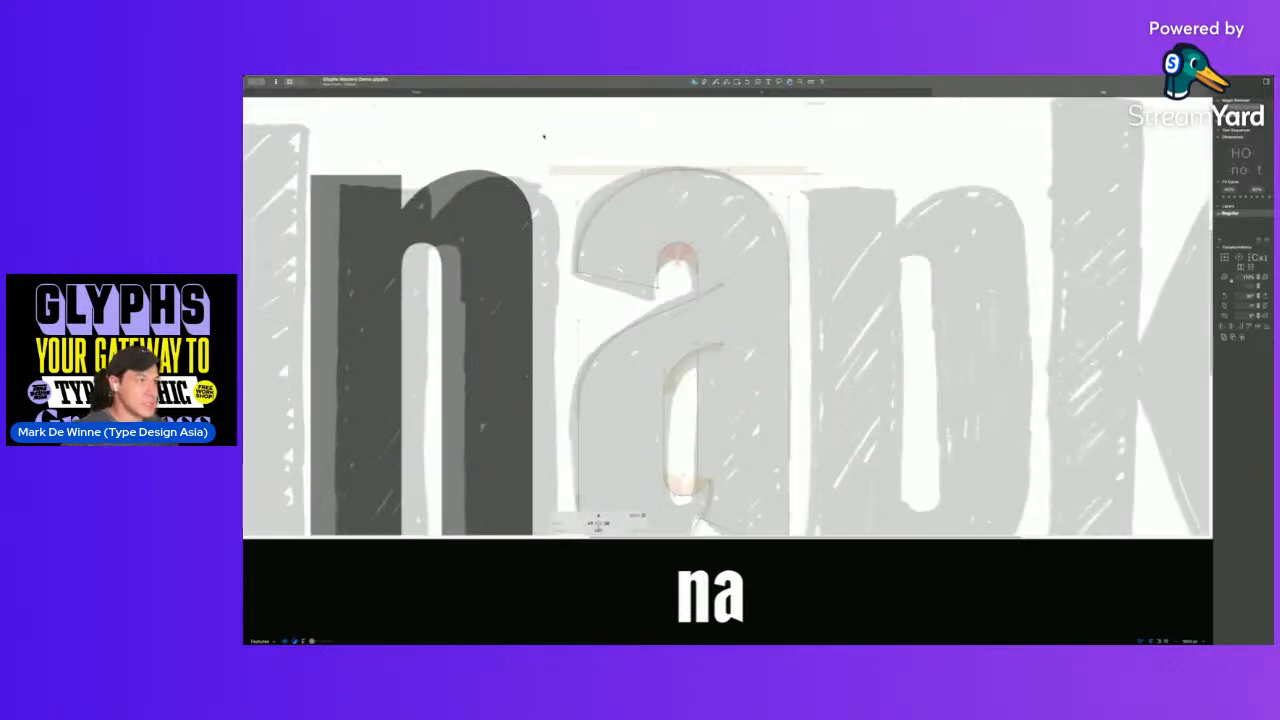
pyautogui.moveTo(543, 134); pyautogui.dragTo(817, 228)
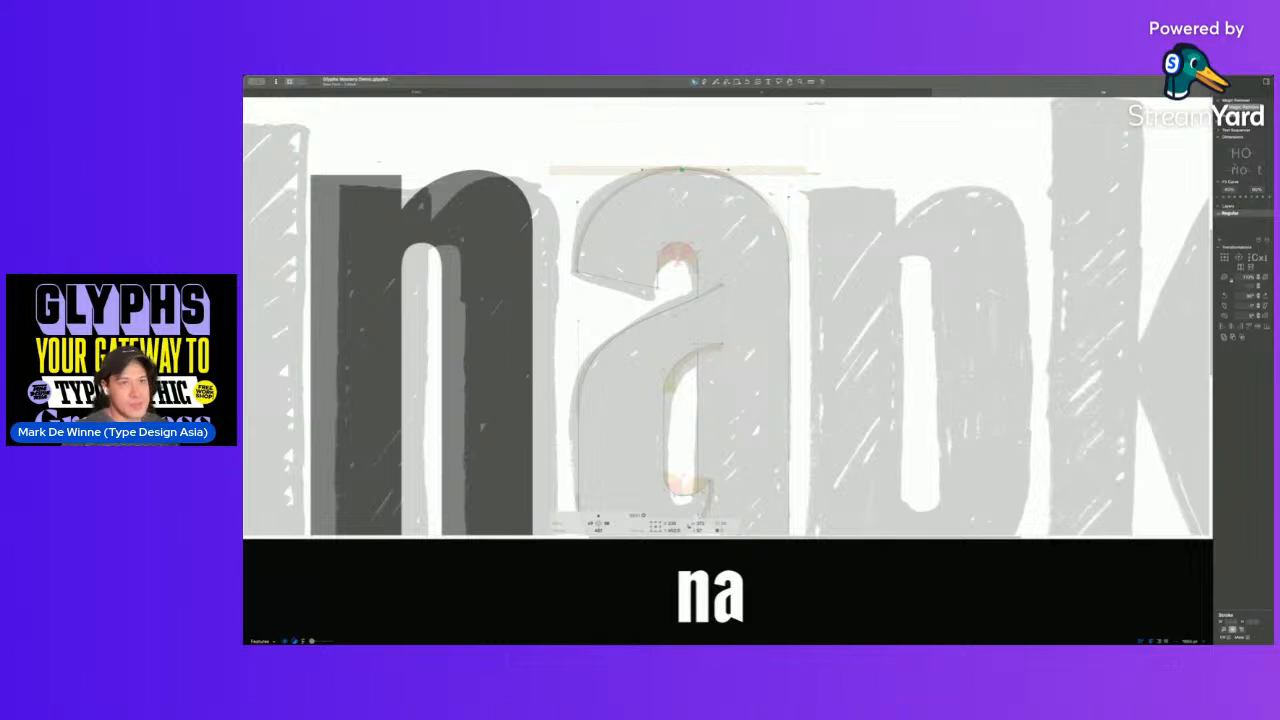
pyautogui.press('space')
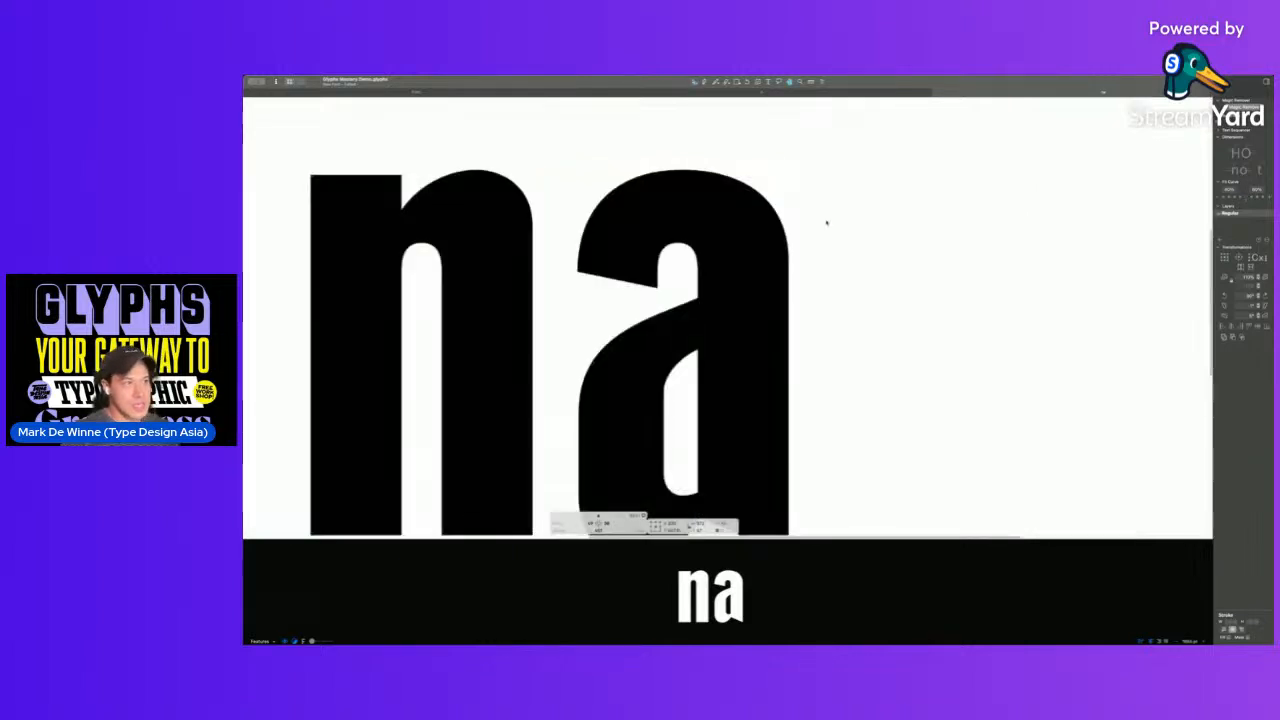
# - Move the lower-left node of the a's stem down to the baseline to square off its foot, and preview the letters
pyautogui.scroll(-5, 814, 234)
pyautogui.scroll(-2, 719, 299)
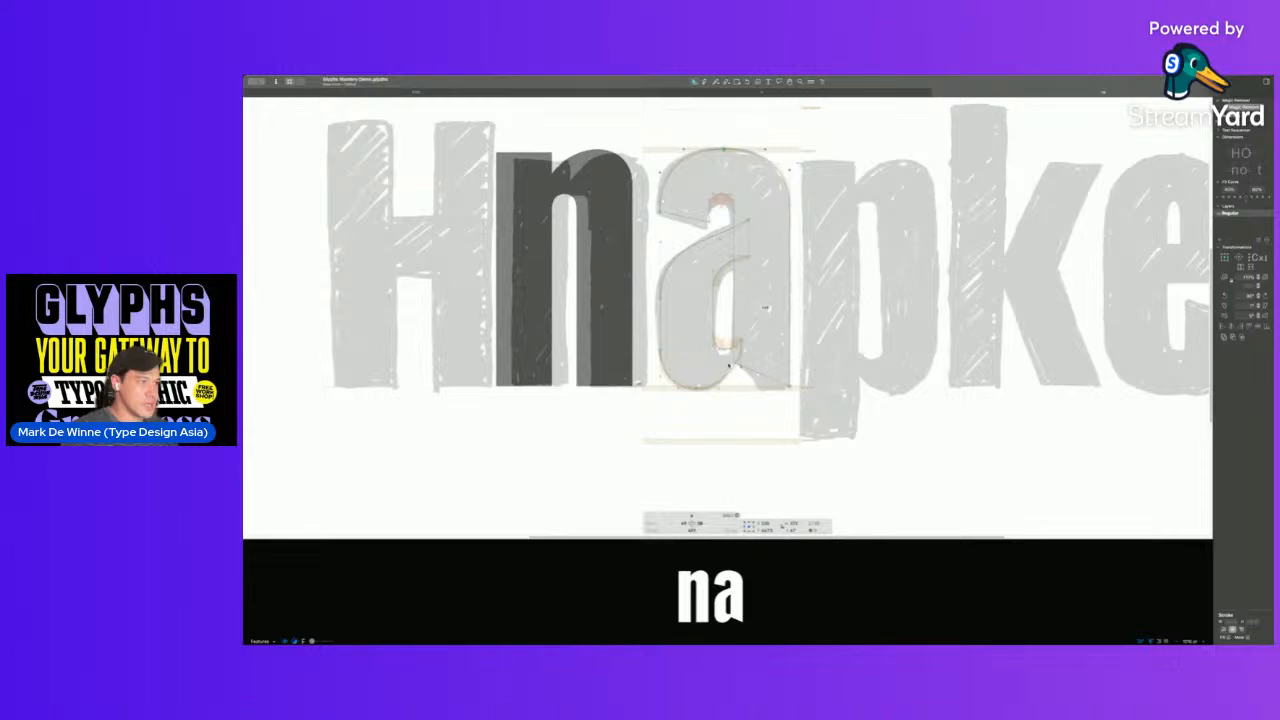
pyautogui.press('space')
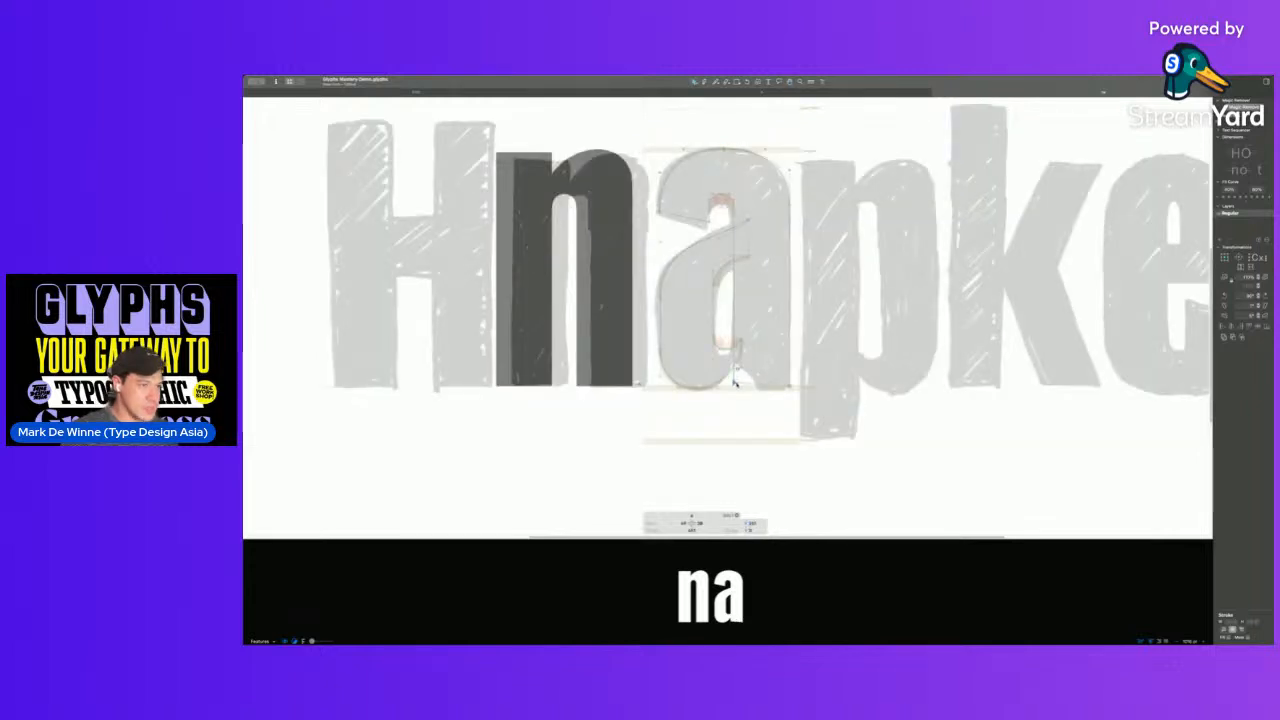
pyautogui.press('space')
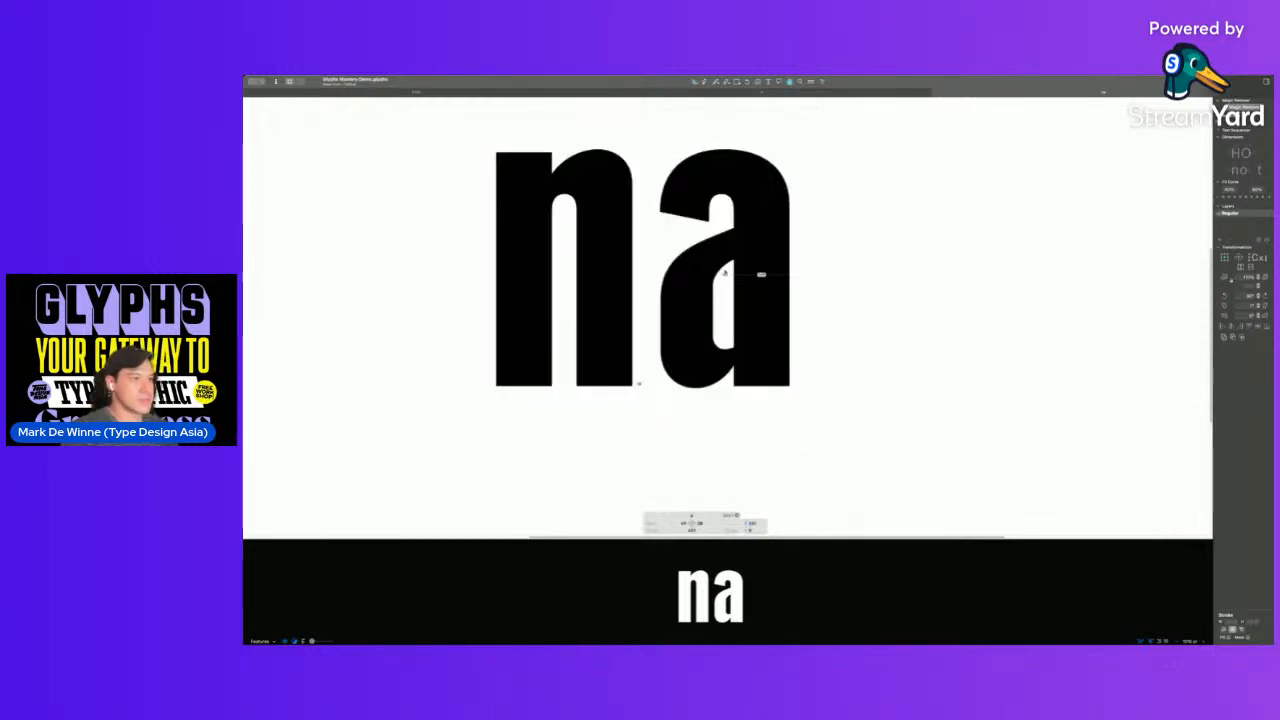
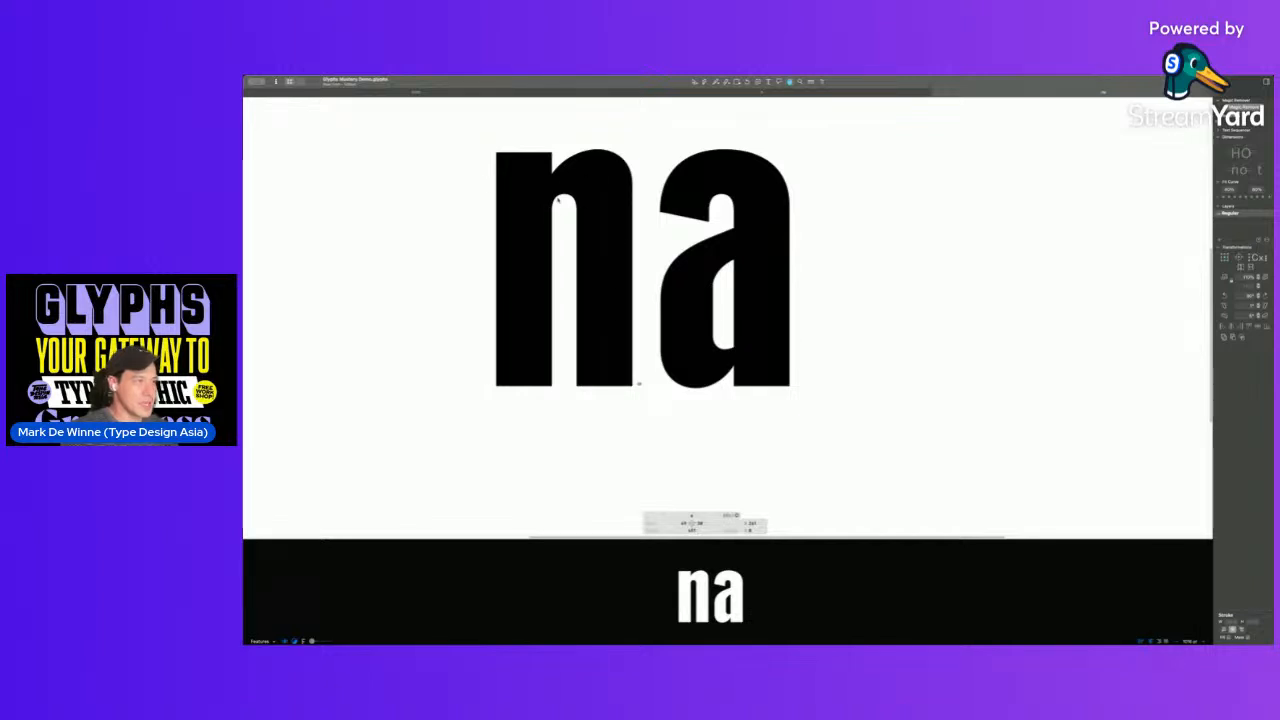
# - Delete the sketch reference image from behind the letters
pyautogui.press('v')
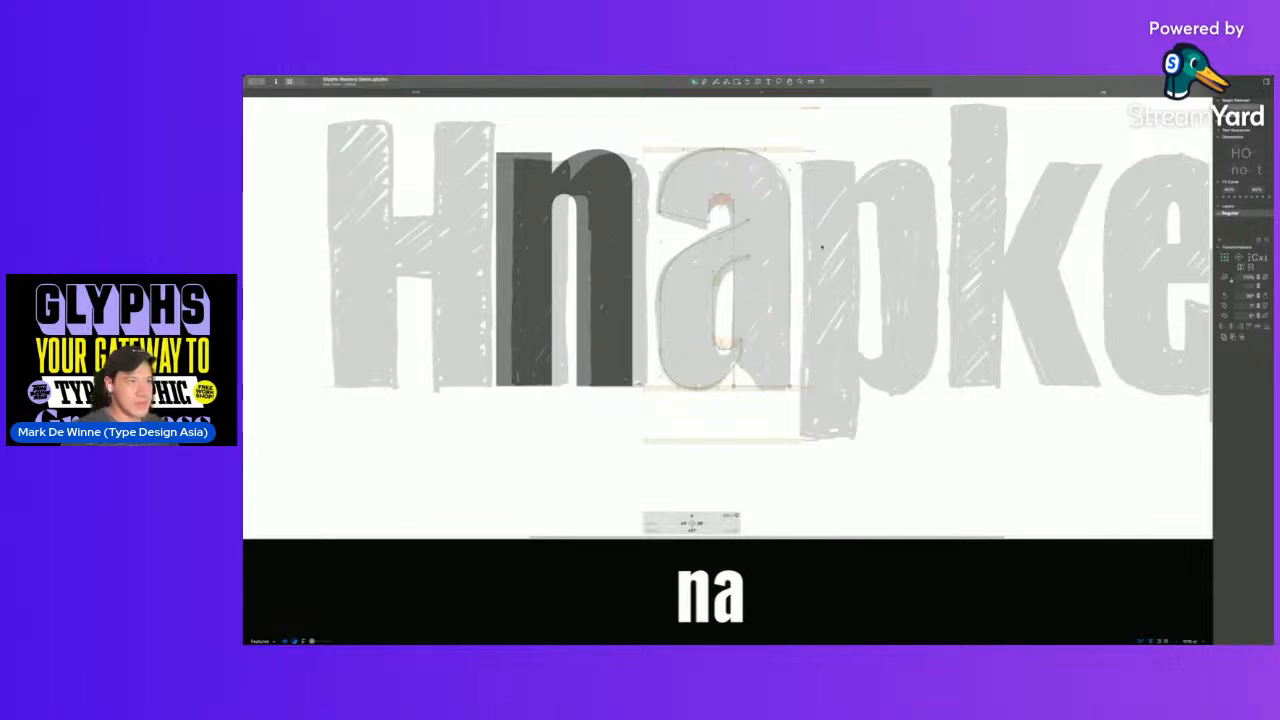
pyautogui.click(824, 187)
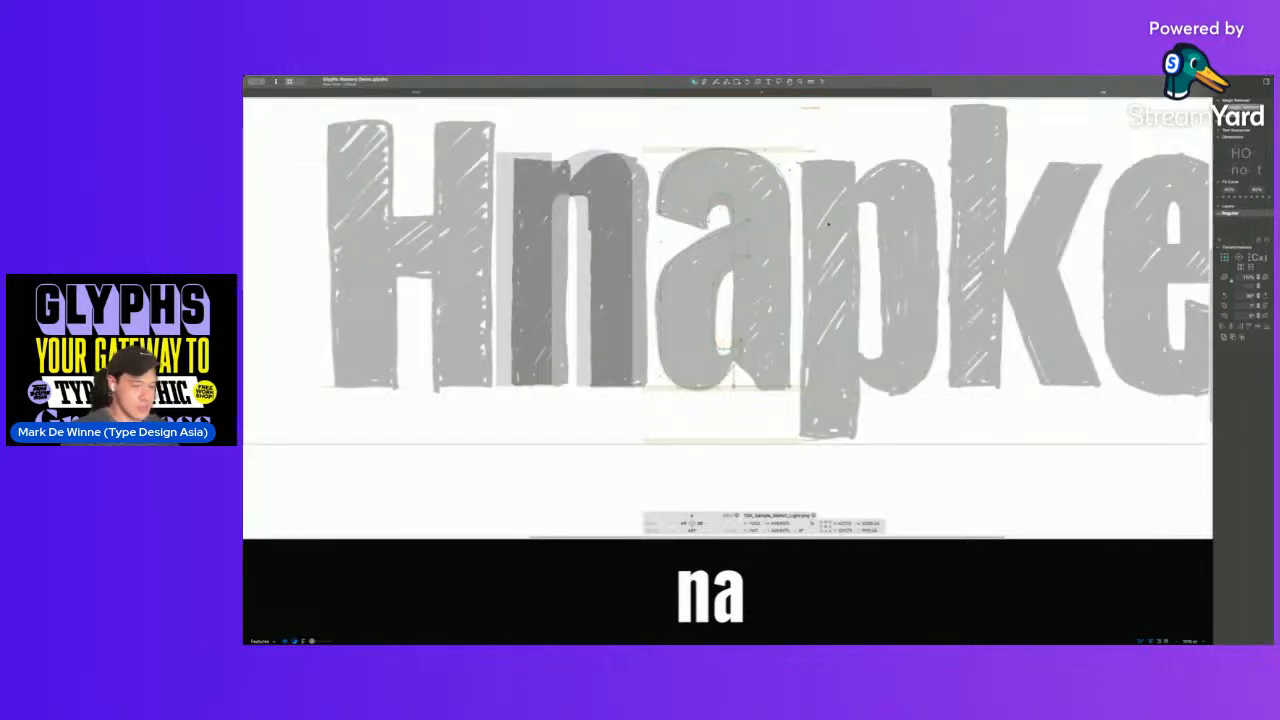
pyautogui.press('Delete')
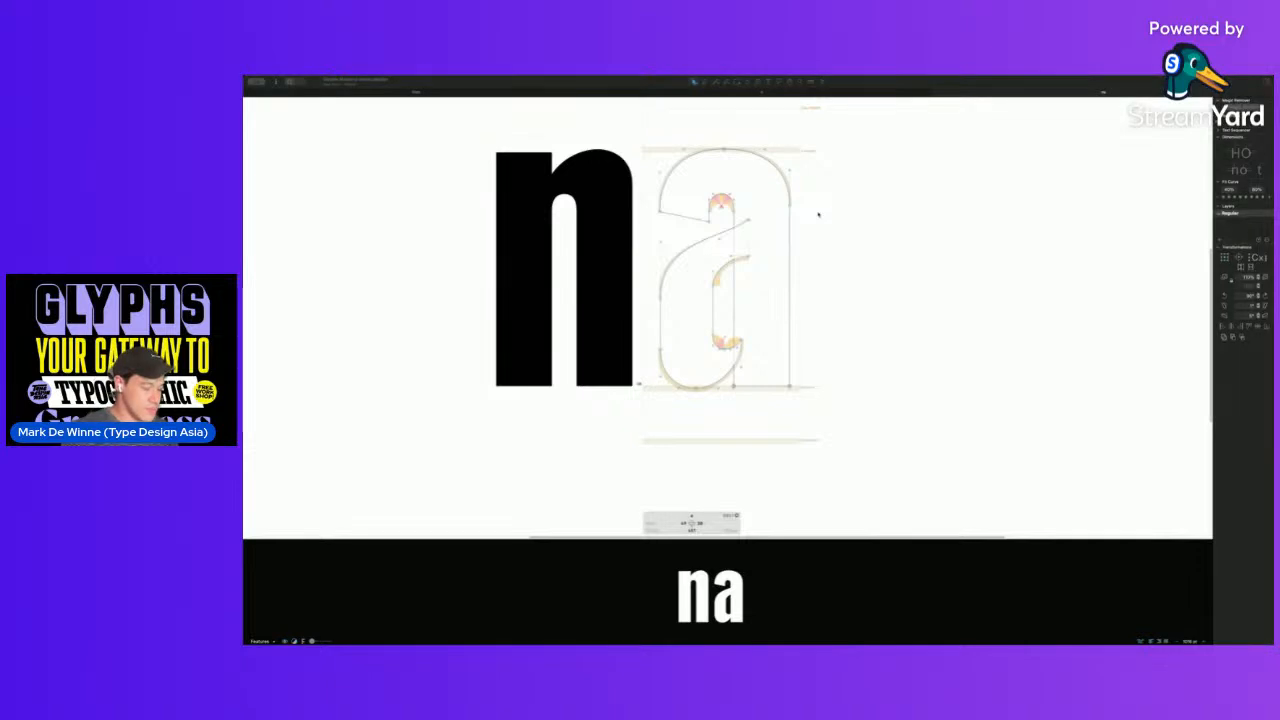
# - Insert the u into the a as a component, send it to the background, delete the foreground copy, and compare the shapes
pyautogui.press('Return')
pyautogui.moveTo(700, 234); pyautogui.dragTo(798, 397)
pyautogui.click(704, 381)
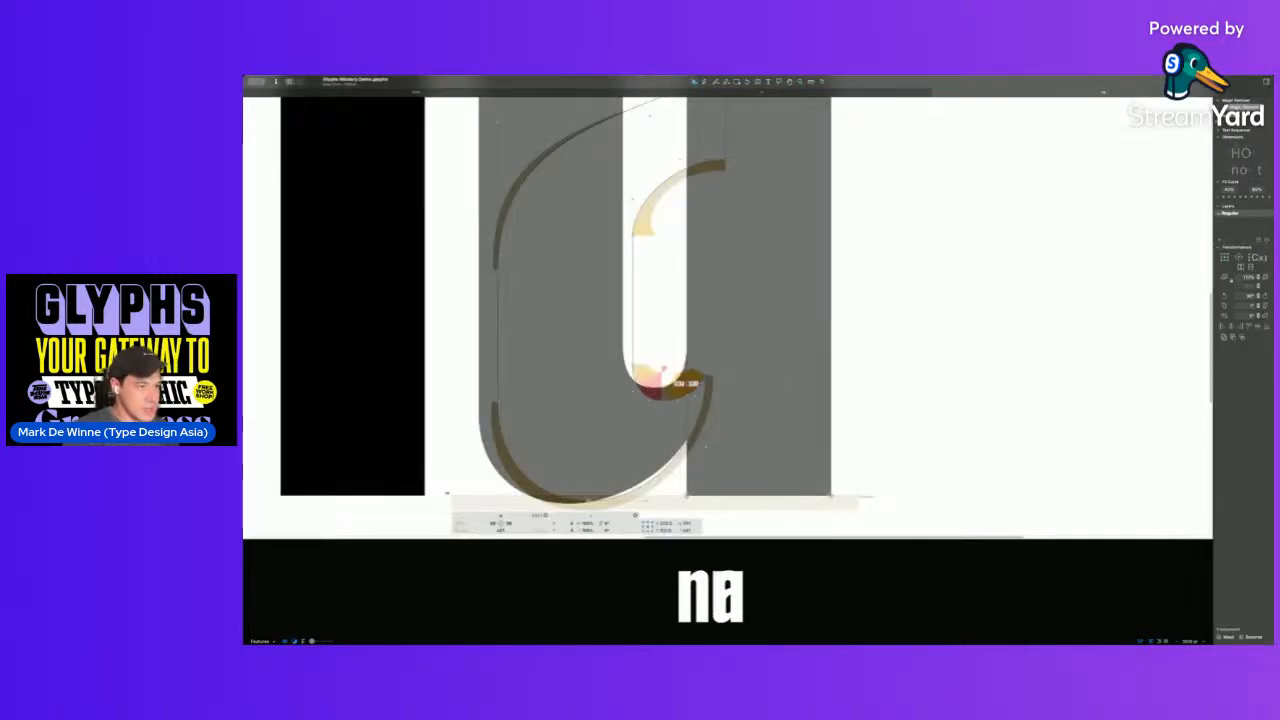
pyautogui.press('super+j')
pyautogui.press('BackSpace')
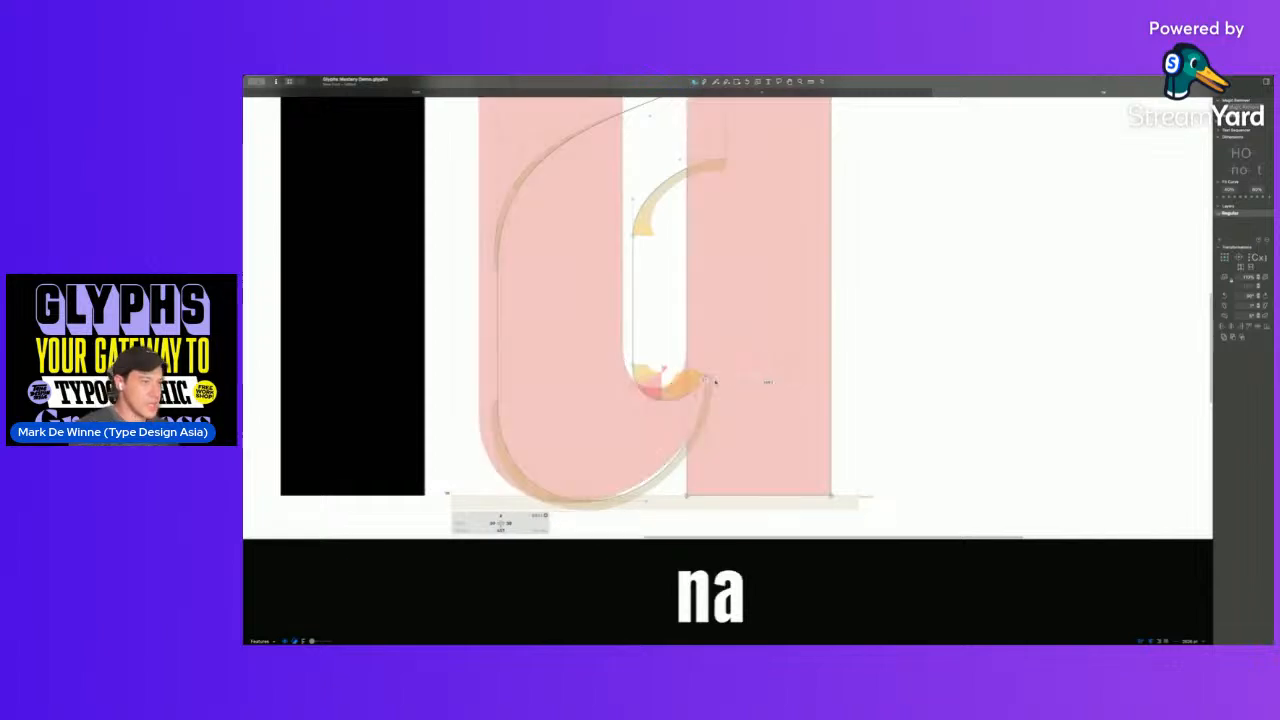
pyautogui.scroll(-5, 729, 343)
pyautogui.moveTo(693, 351); pyautogui.dragTo(752, 355)
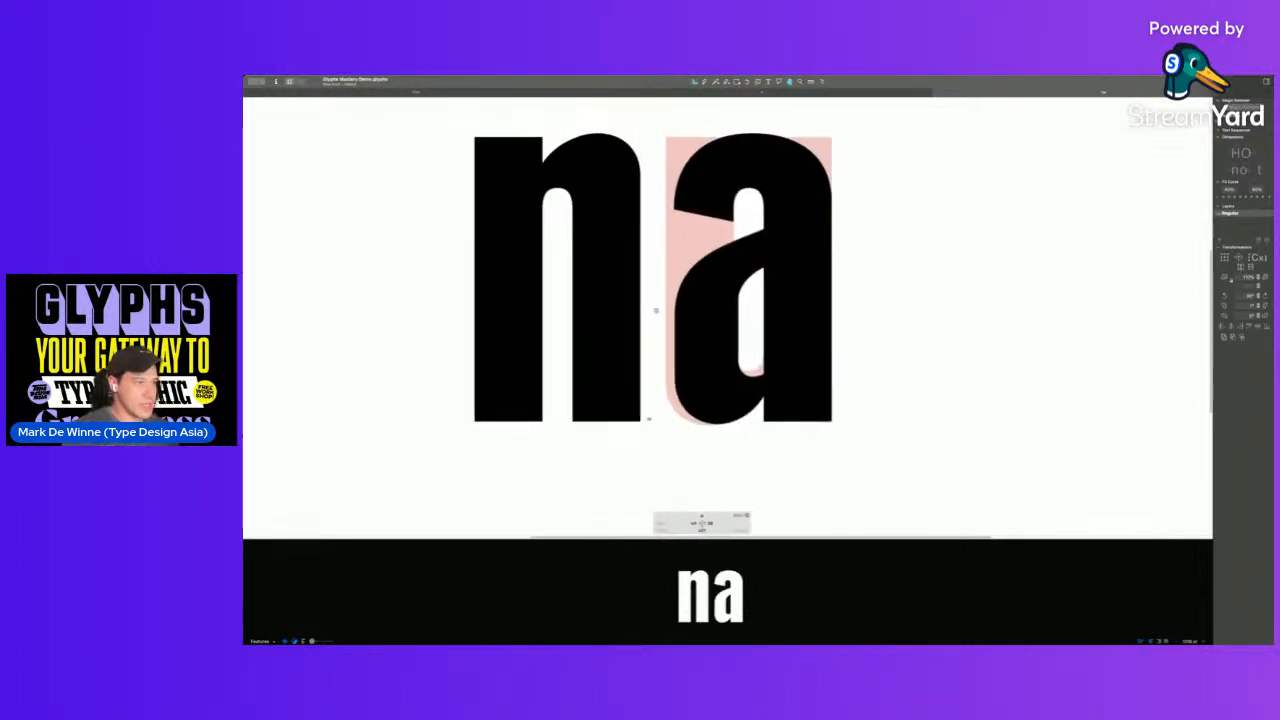
# - Copy the n's outer arch and inner counter curves and paste them into the a
pyautogui.doubleClick(522, 150)
pyautogui.moveTo(524, 120); pyautogui.dragTo(547, 138)
pyautogui.press('s')
pyautogui.click(647, 211)
pyautogui.press('super+z')
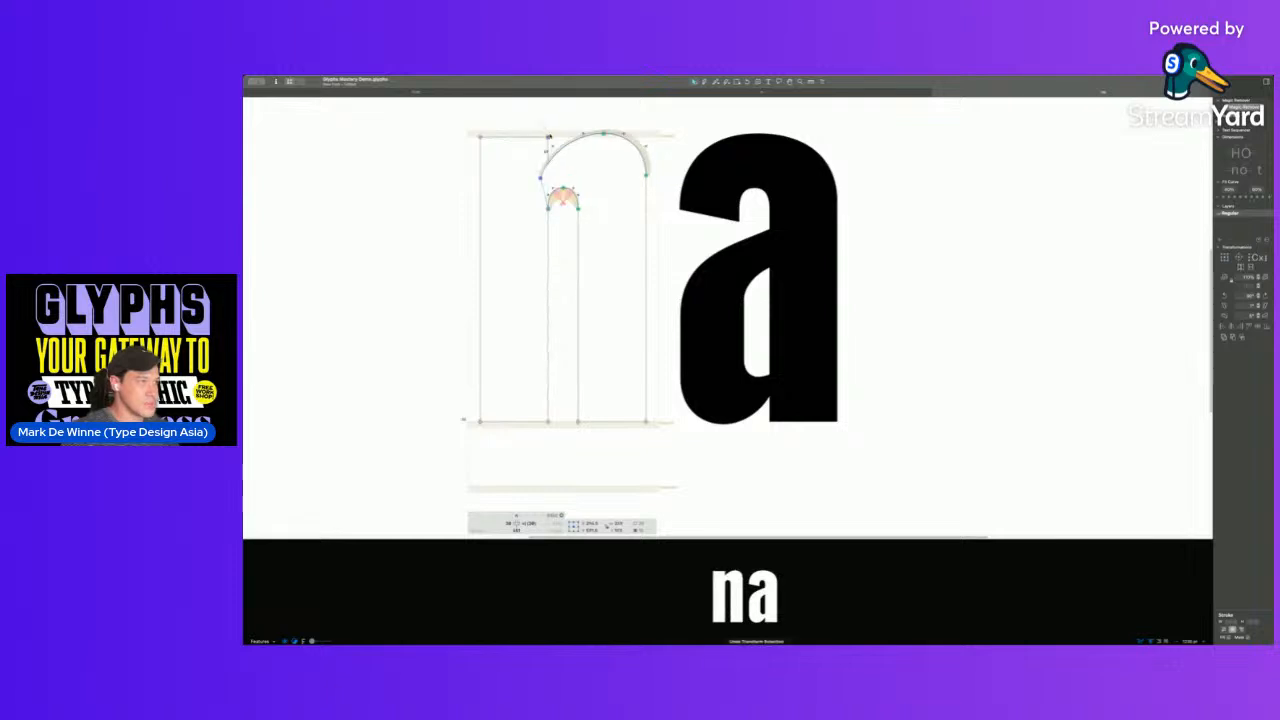
pyautogui.click(732, 266)
pyautogui.doubleClick(731, 266)
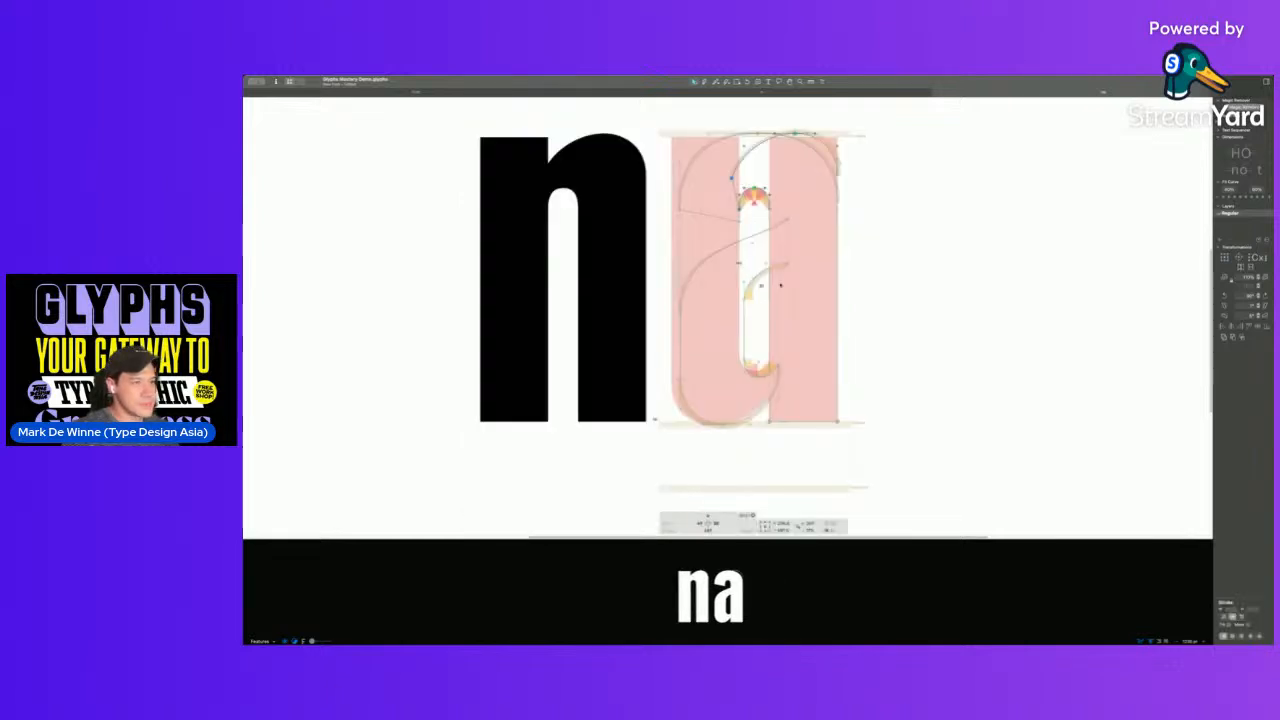
# - Flip the pasted arch curves horizontally and vertically and move them to the bottom of the a's bowl
pyautogui.click(1250, 268)
pyautogui.click(1242, 267)
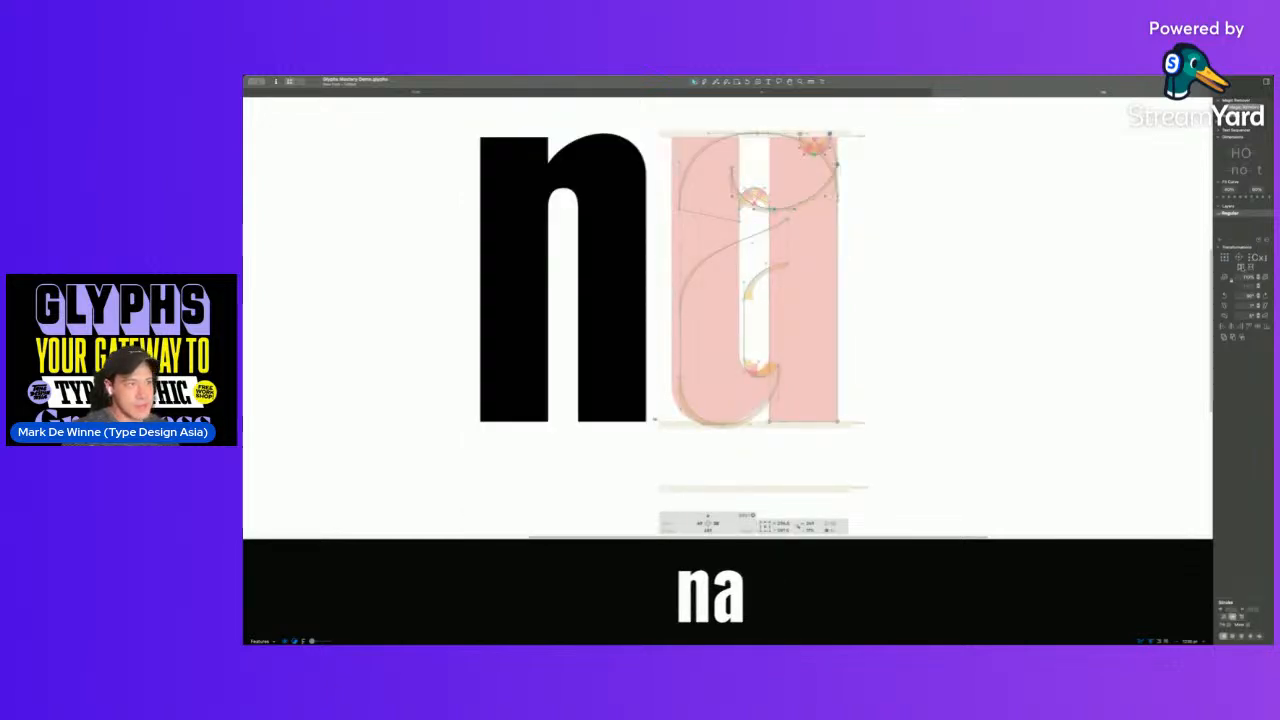
pyautogui.moveTo(836, 164); pyautogui.dragTo(777, 379)
# - Set the a's outline as its background reference and replace the counter's bottom curve with the flipped n curves
pyautogui.click(732, 348)
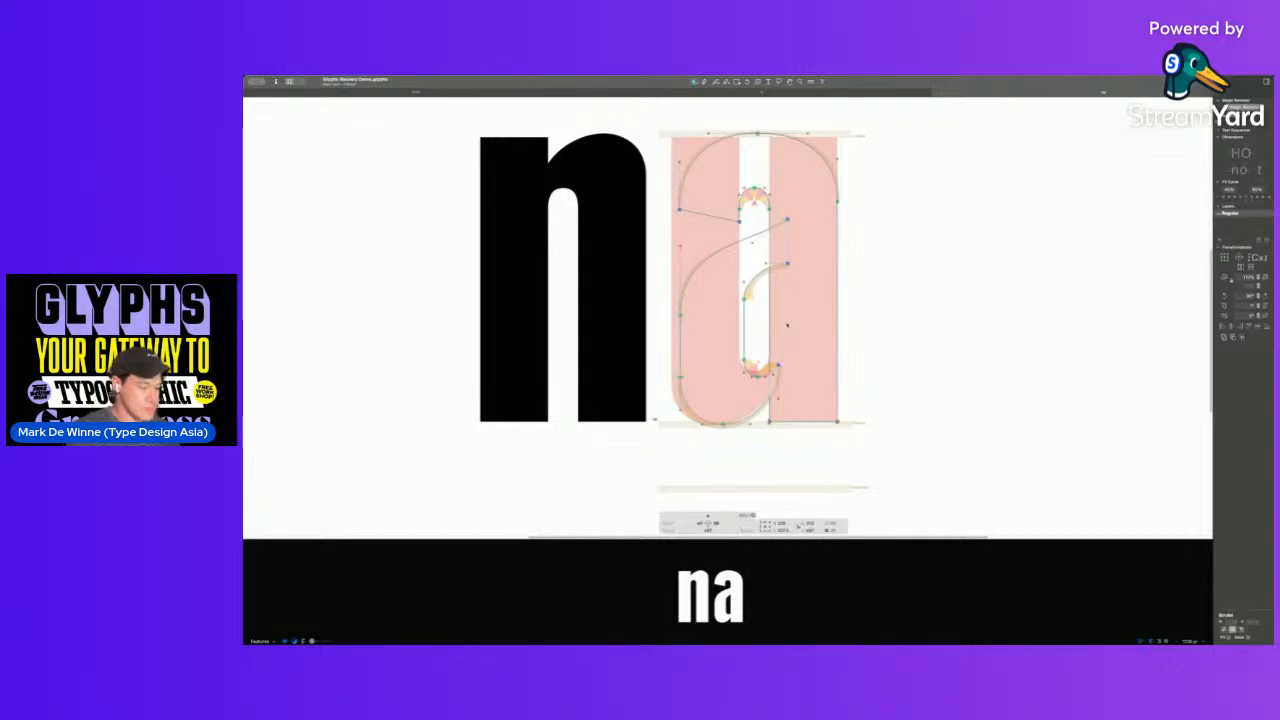
pyautogui.moveTo(596, 261); pyautogui.dragTo(860, 467)
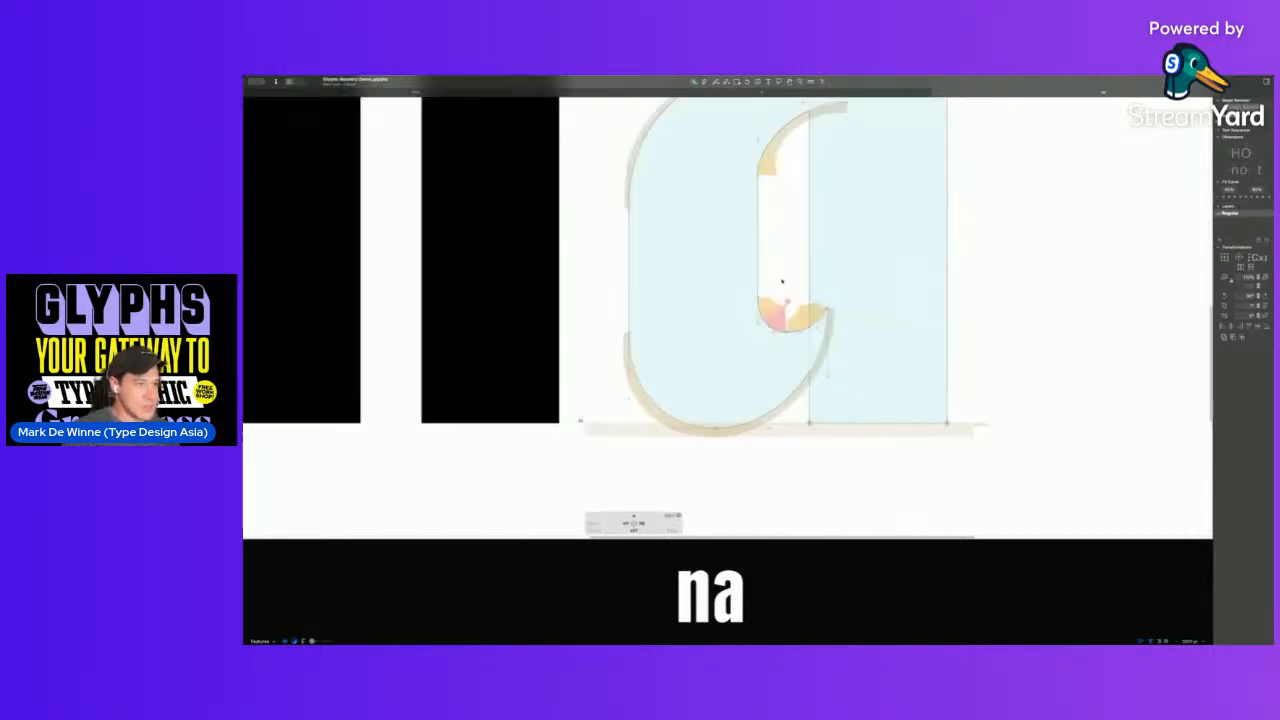
pyautogui.moveTo(694, 283); pyautogui.dragTo(847, 347)
pyautogui.hotkey('shift', 'Up')
pyautogui.hotkey('shift', 'Up')
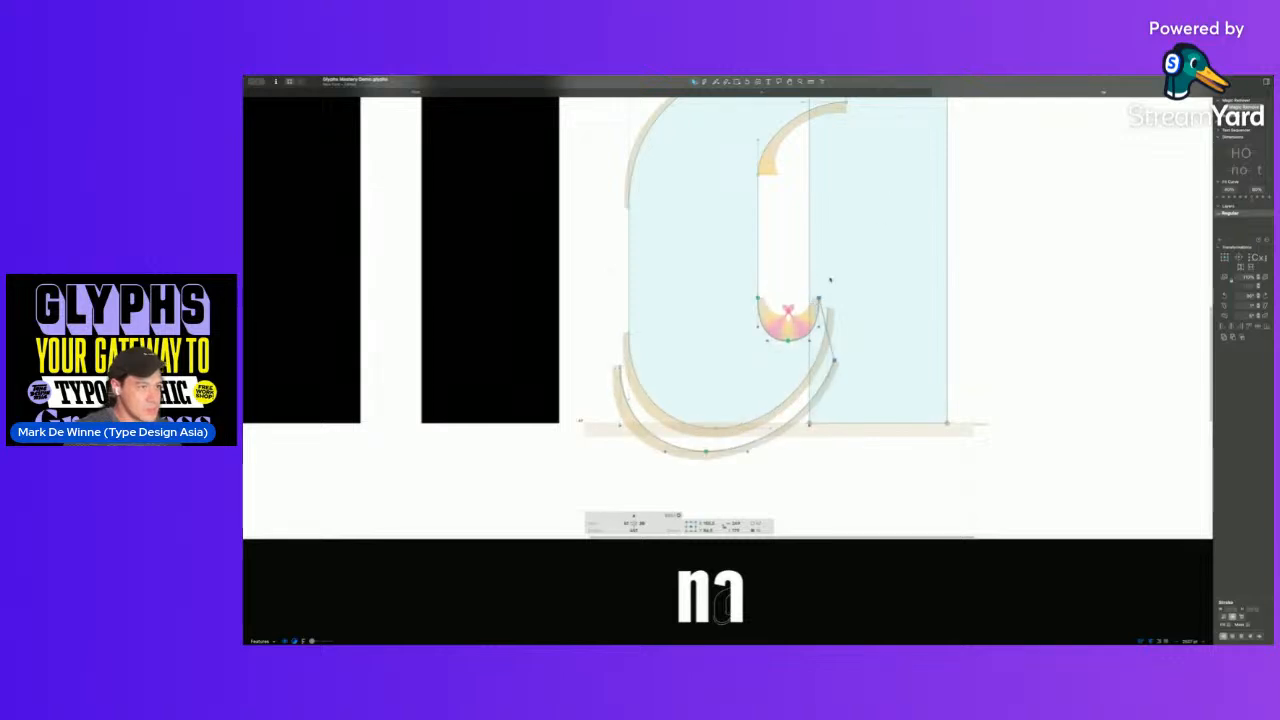
pyautogui.press('space')
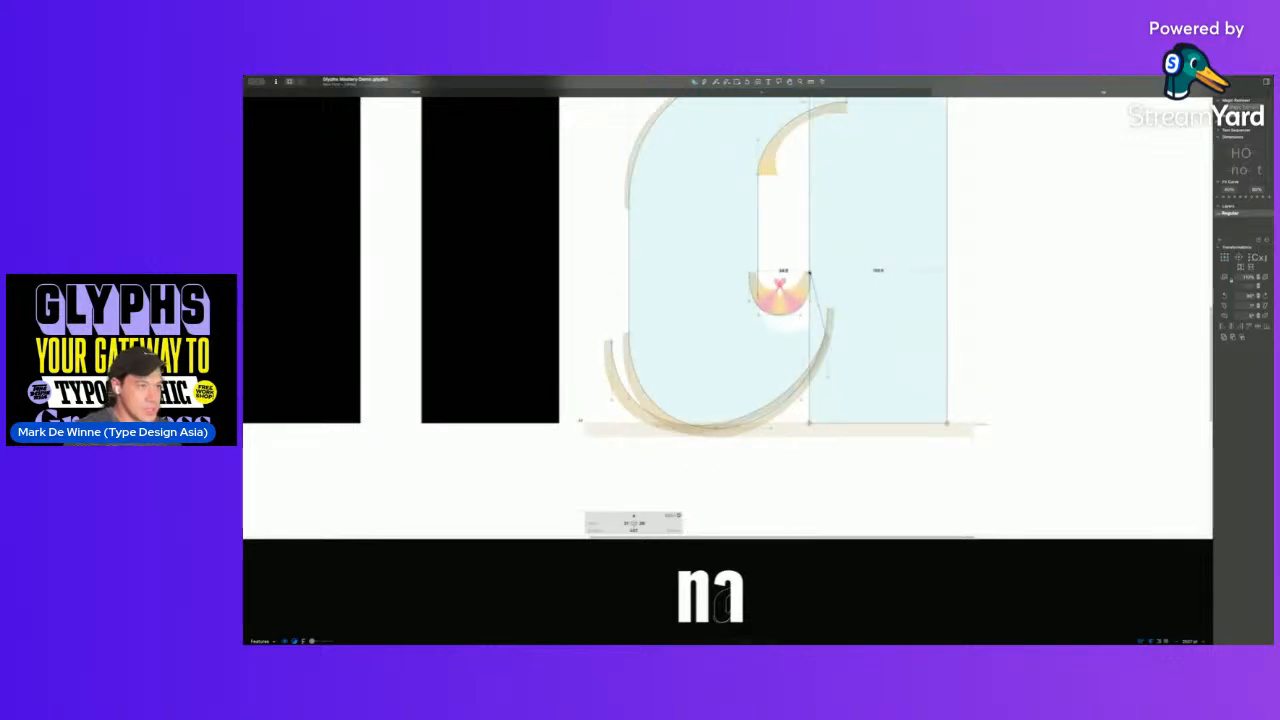
# - Reposition the flipped arch curves slightly lower, keeping the counter curve's right end against the stem's inner edge
pyautogui.doubleClick(810, 273)
pyautogui.click(812, 286)
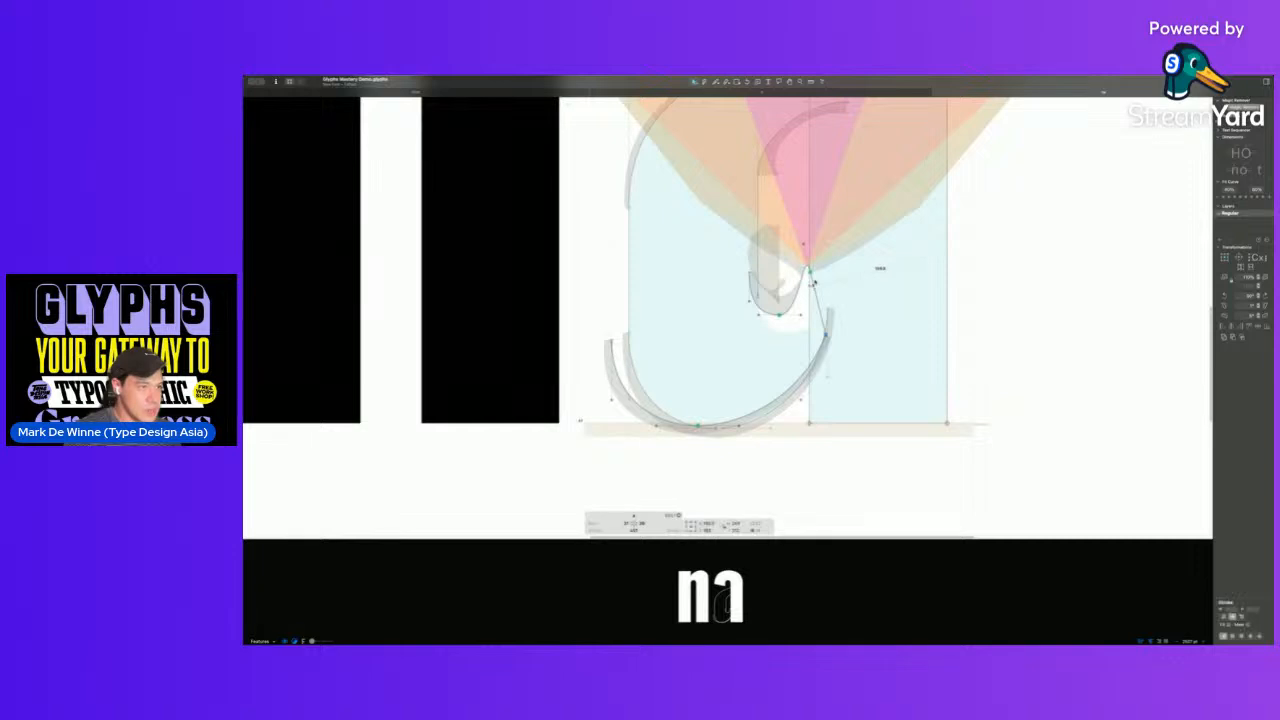
pyautogui.press('super+z')
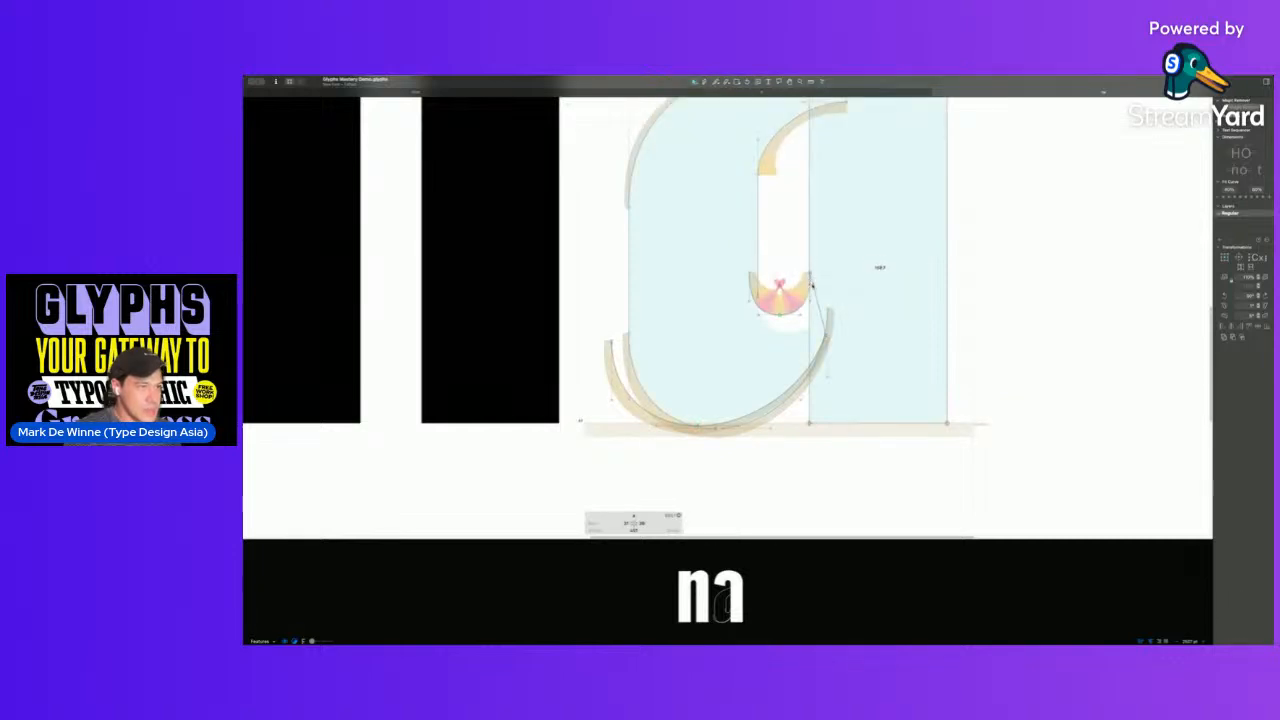
pyautogui.moveTo(811, 274)
pyautogui.mouseDown()
pyautogui.moveTo(810, 318)
pyautogui.moveTo(812, 283)
pyautogui.mouseUp()
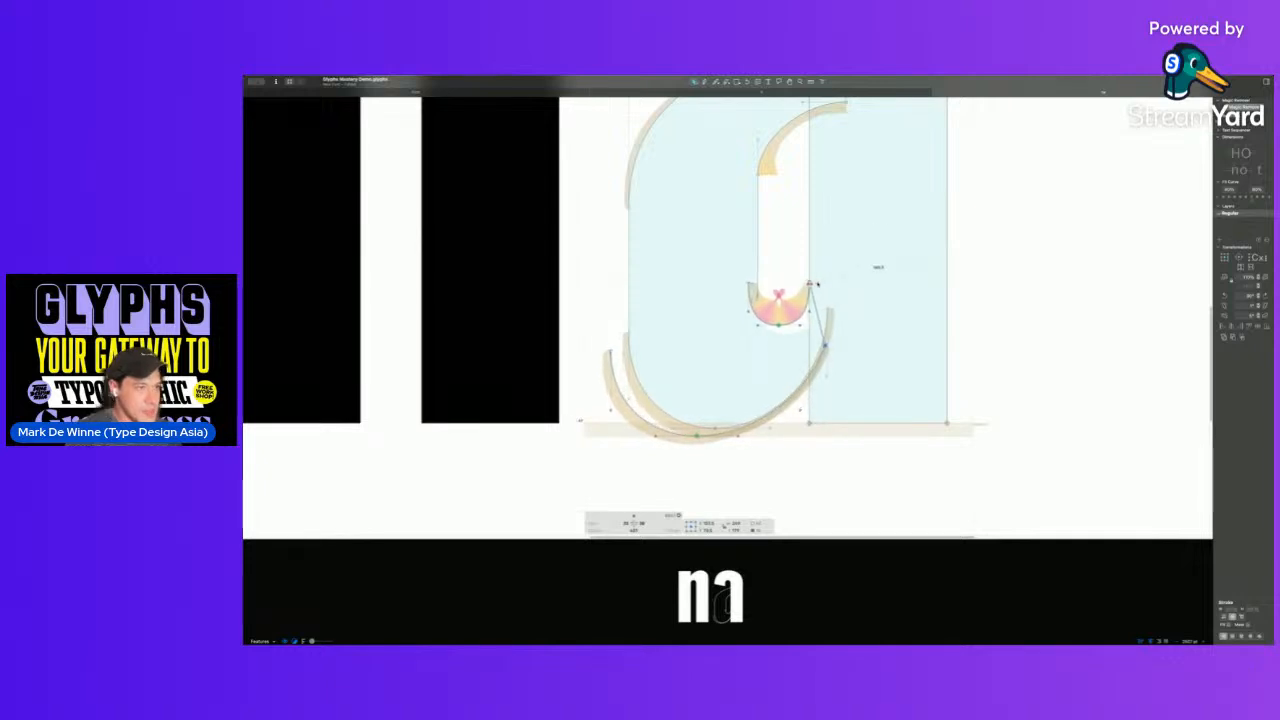
# - Compare the flipped counter curve with the background version of the bowl in preview, close up and at letter size
pyautogui.press('l')
pyautogui.scroll(5, 843, 295)
pyautogui.press('space')
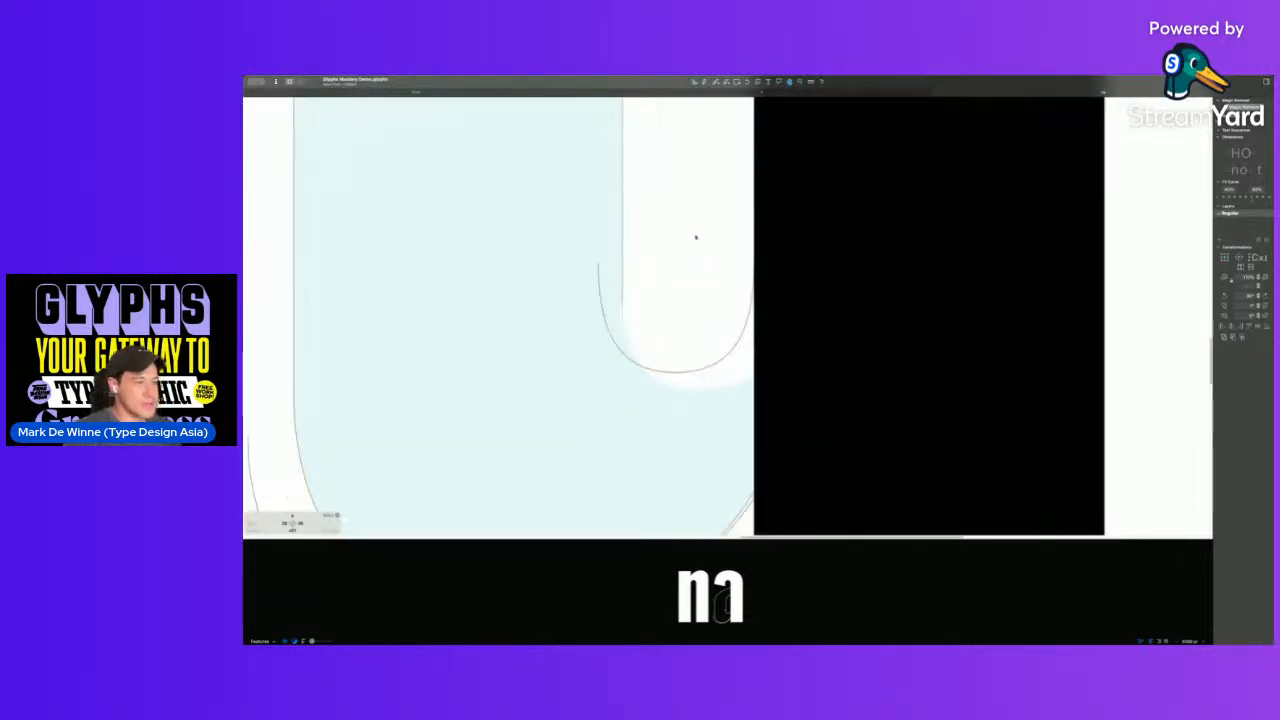
pyautogui.scroll(-5, 700, 290)
pyautogui.press('space')
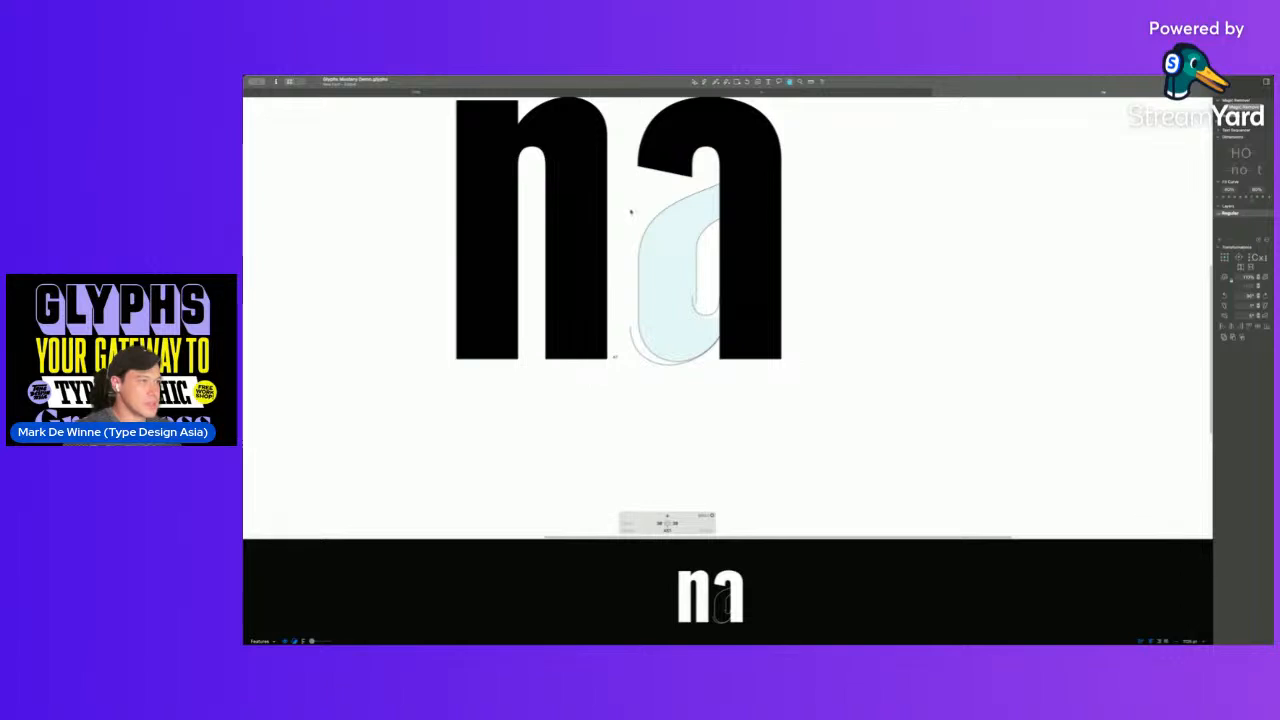
pyautogui.scroll(5, 681, 270)
pyautogui.press('space')
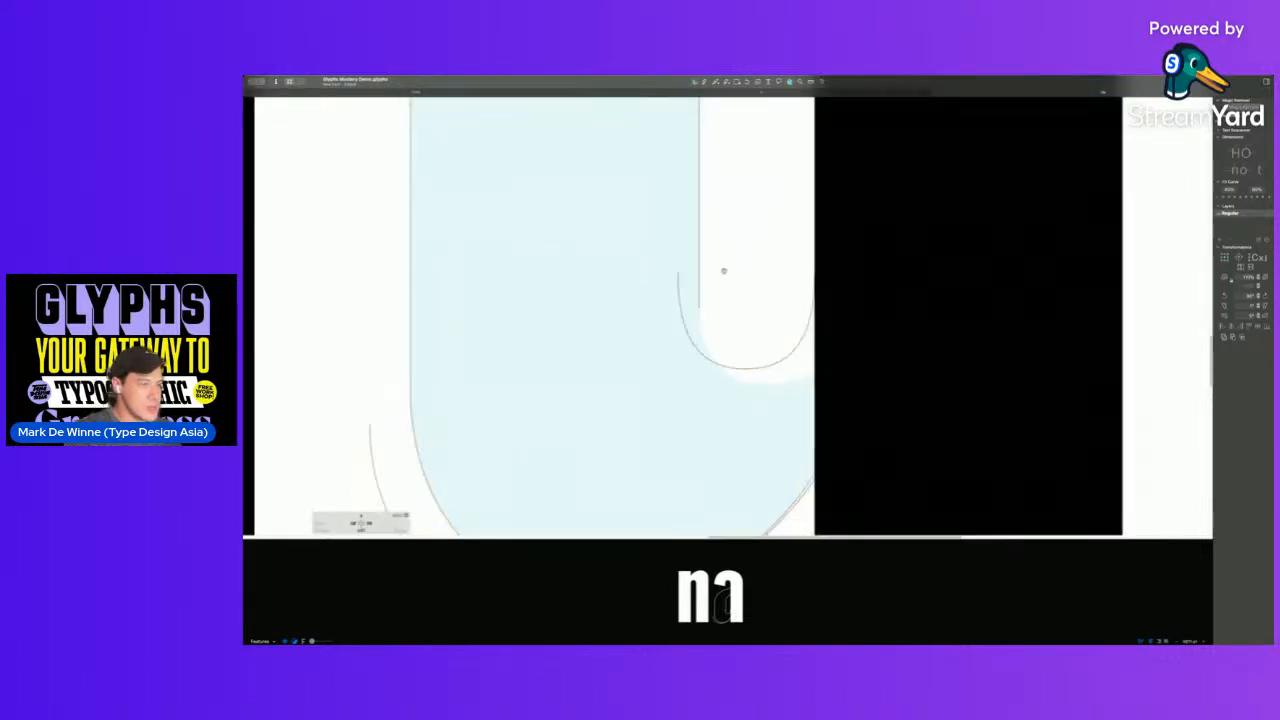
# - Narrow the flipped counter curve so its left end aligns with the counter's left side and both ends stay level
pyautogui.click(704, 340)
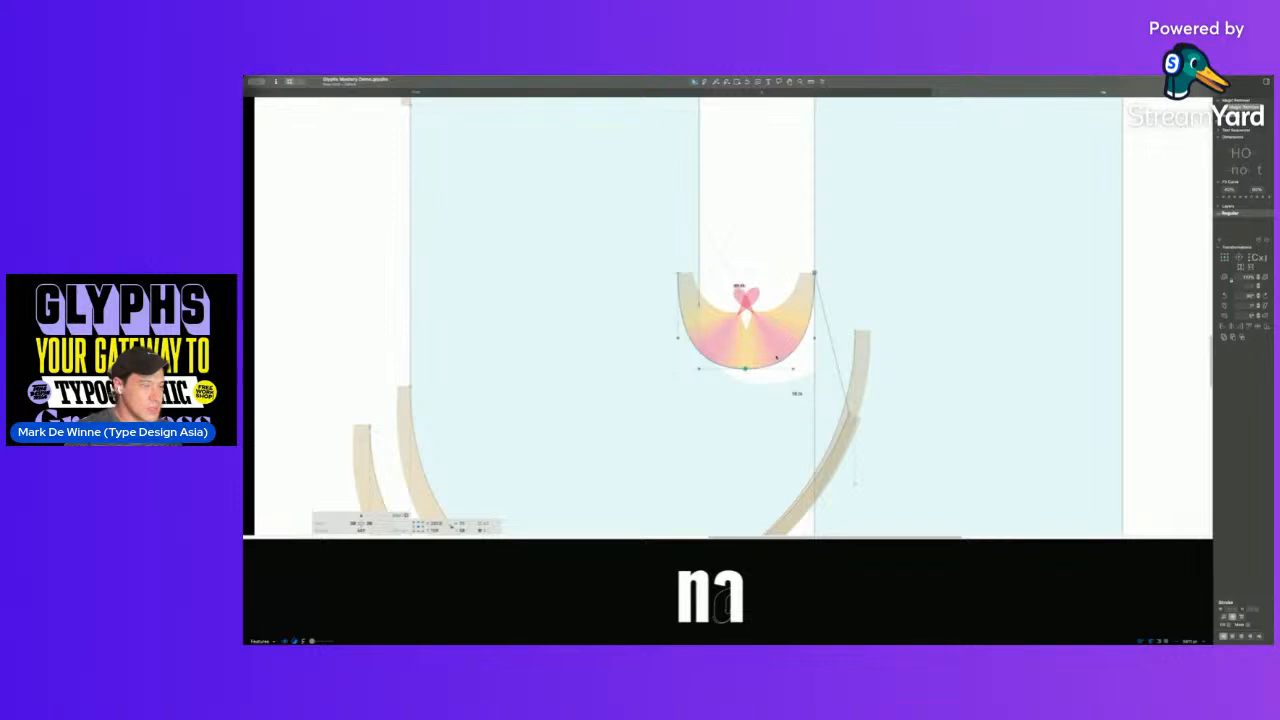
pyautogui.moveTo(686, 281); pyautogui.dragTo(699, 290)
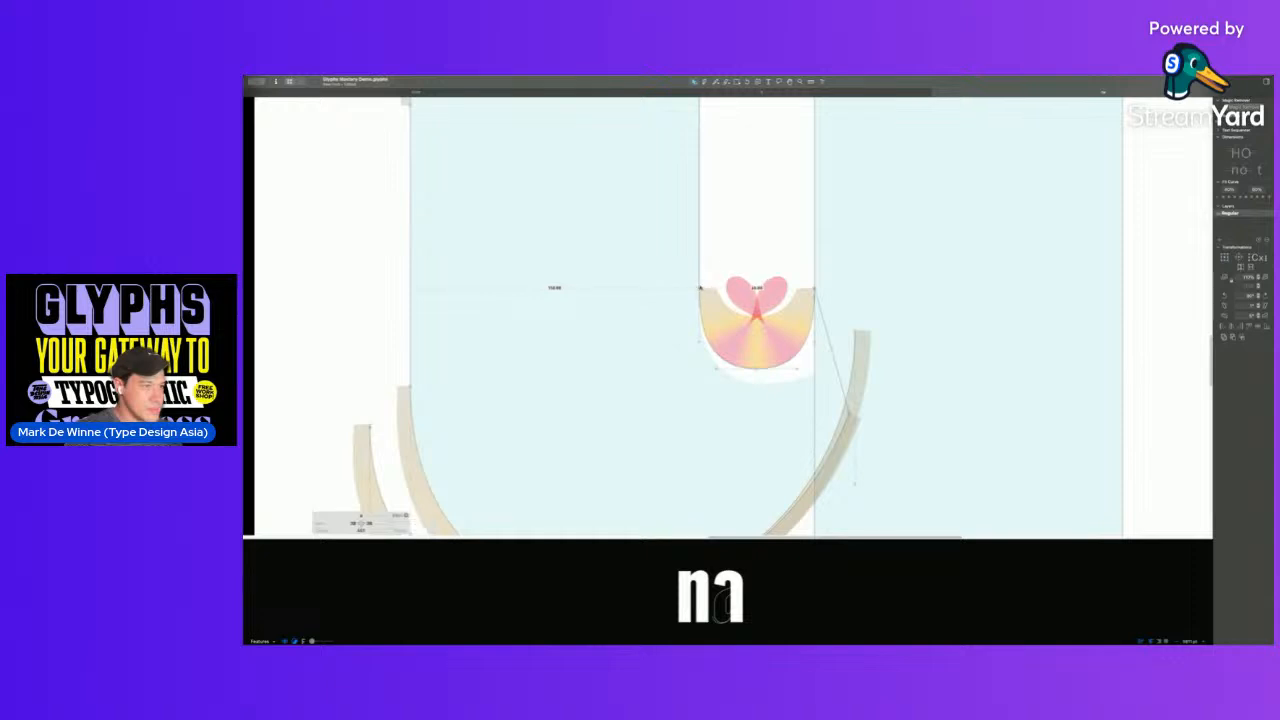
# - Remove the leftover outer arch curve below the bowl and join the new counter curve to the original bowl outline
pyautogui.scroll(-3, 722, 267)
pyautogui.scroll(-3, 722, 275)
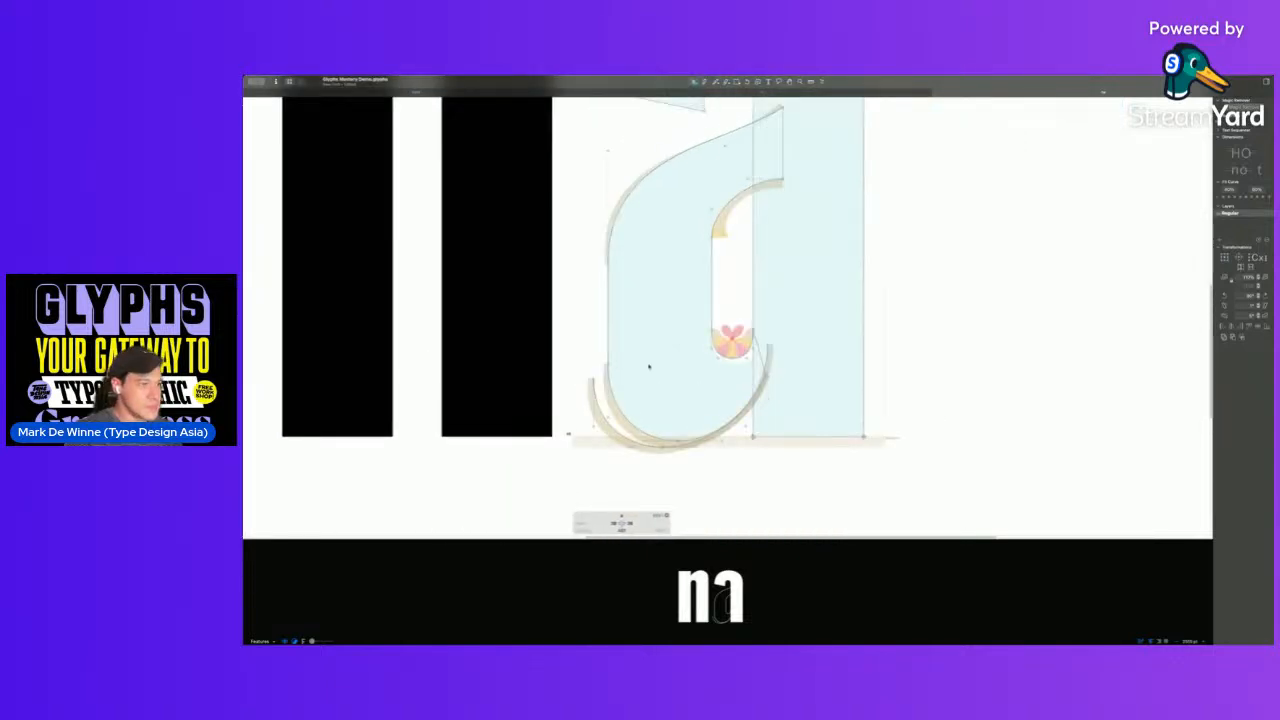
pyautogui.click(632, 445)
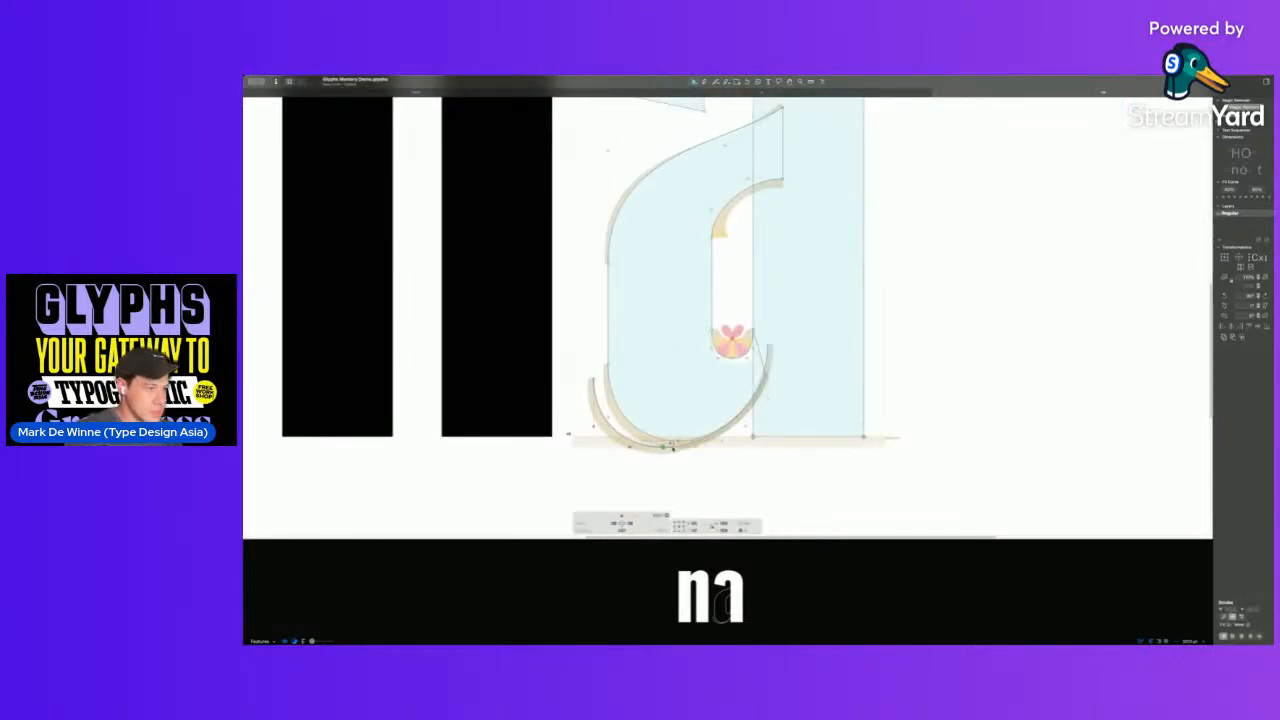
pyautogui.click(765, 375)
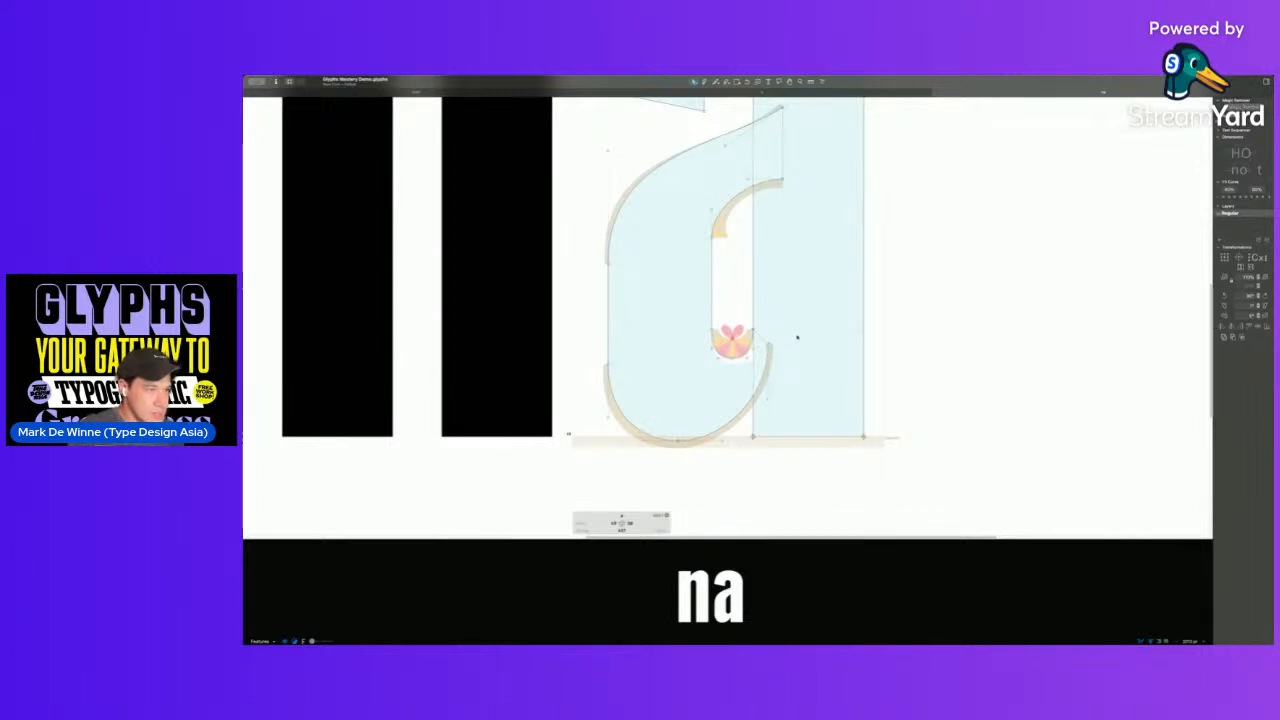
# - Preview the a beside the n, and shift the bowl's straight left side slightly outward to thicken its stroke
pyautogui.scroll(-3, 765, 373)
pyautogui.press('space')
pyautogui.moveTo(780, 349); pyautogui.dragTo(749, 379)
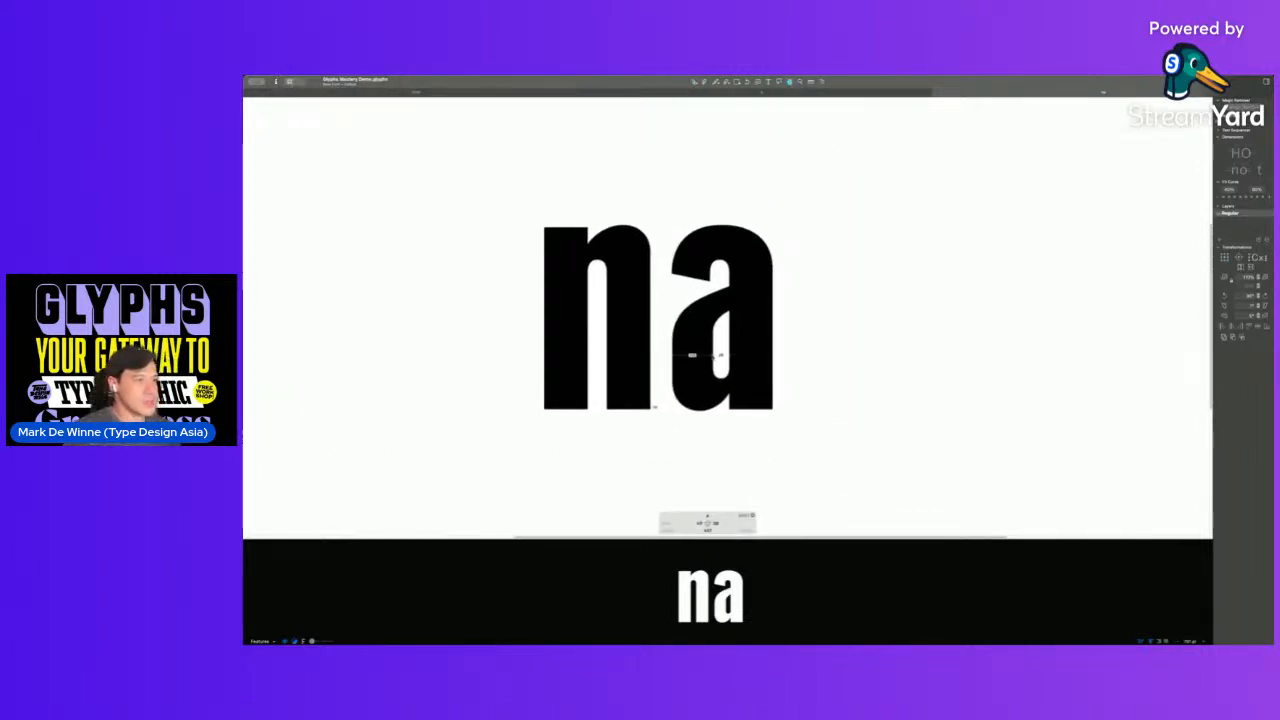
pyautogui.press('space')
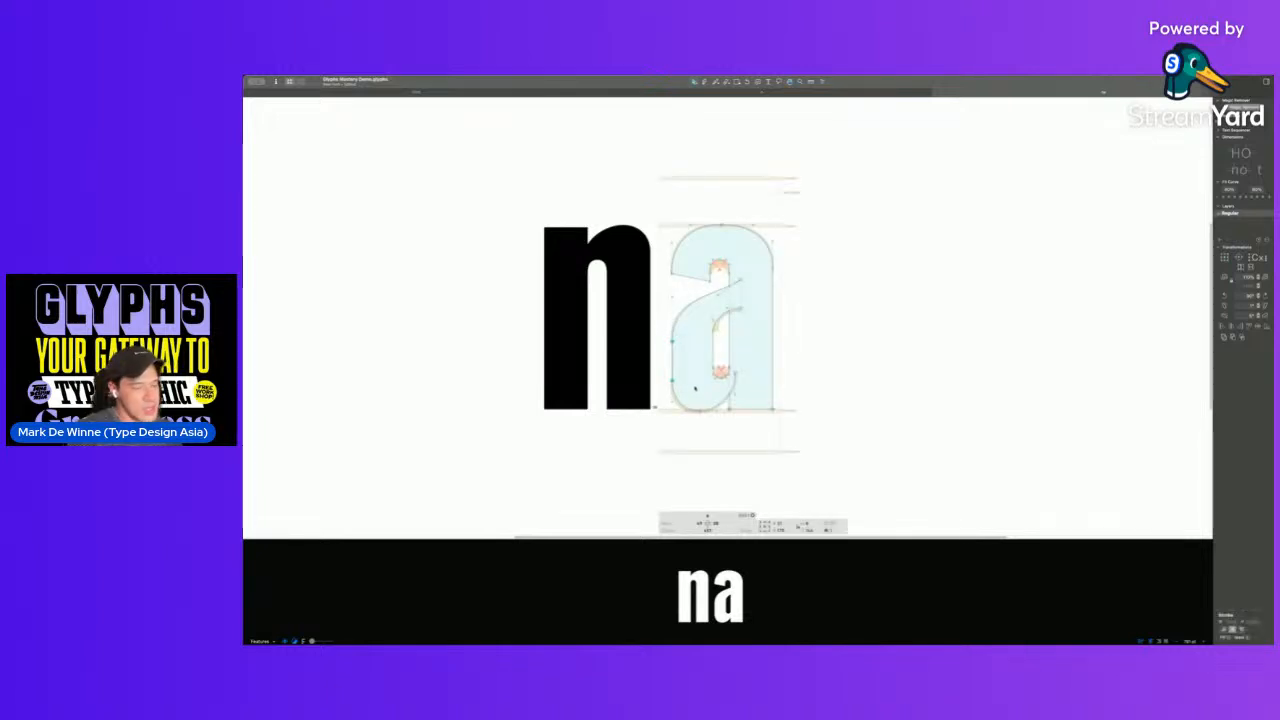
pyautogui.press('space')
pyautogui.press('space')
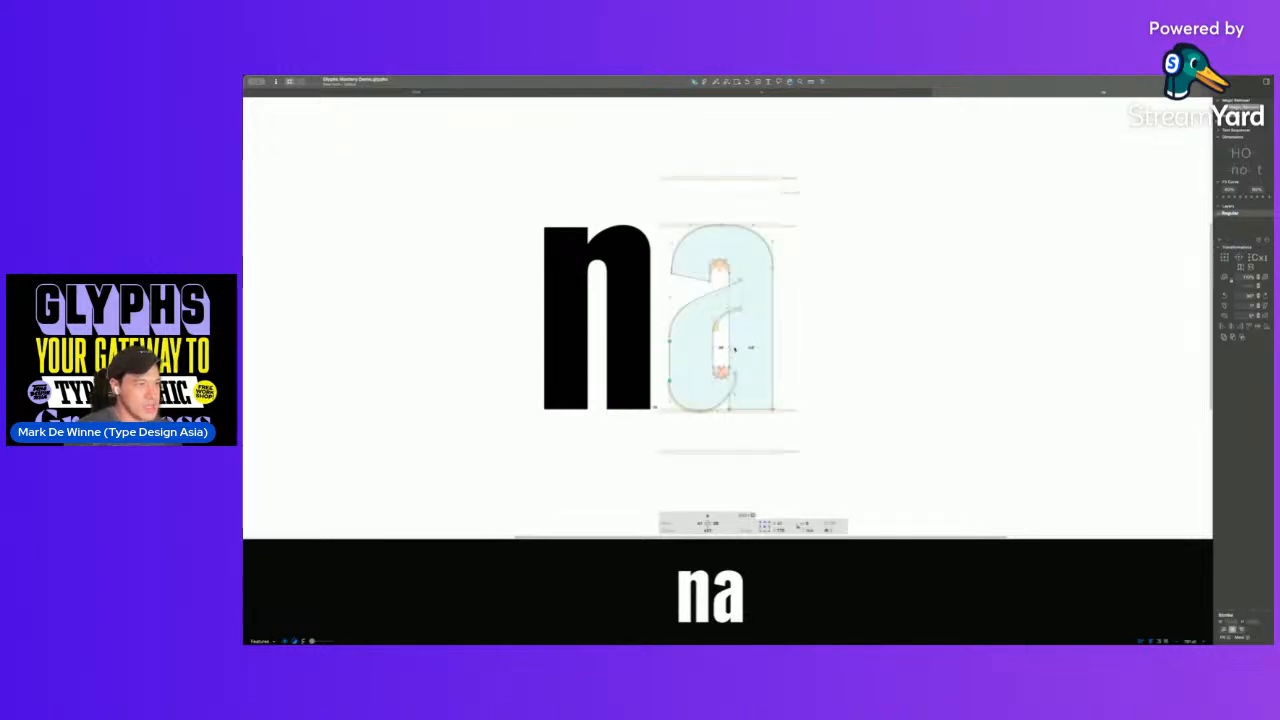
# - Preview the a beside the n, and straighten the bowl's upper outline into the stem by deleting its surplus end node
pyautogui.press('space')
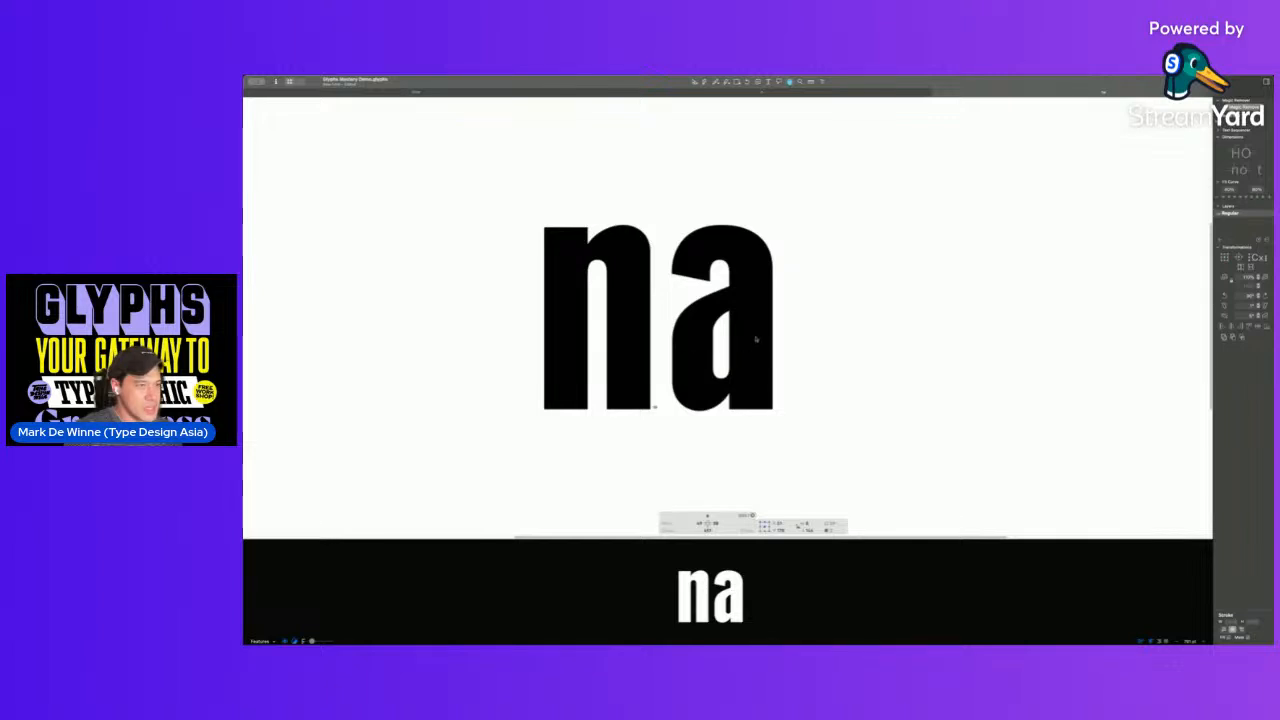
pyautogui.click(673, 380)
pyautogui.press('space')
pyautogui.moveTo(712, 298); pyautogui.dragTo(698, 311)
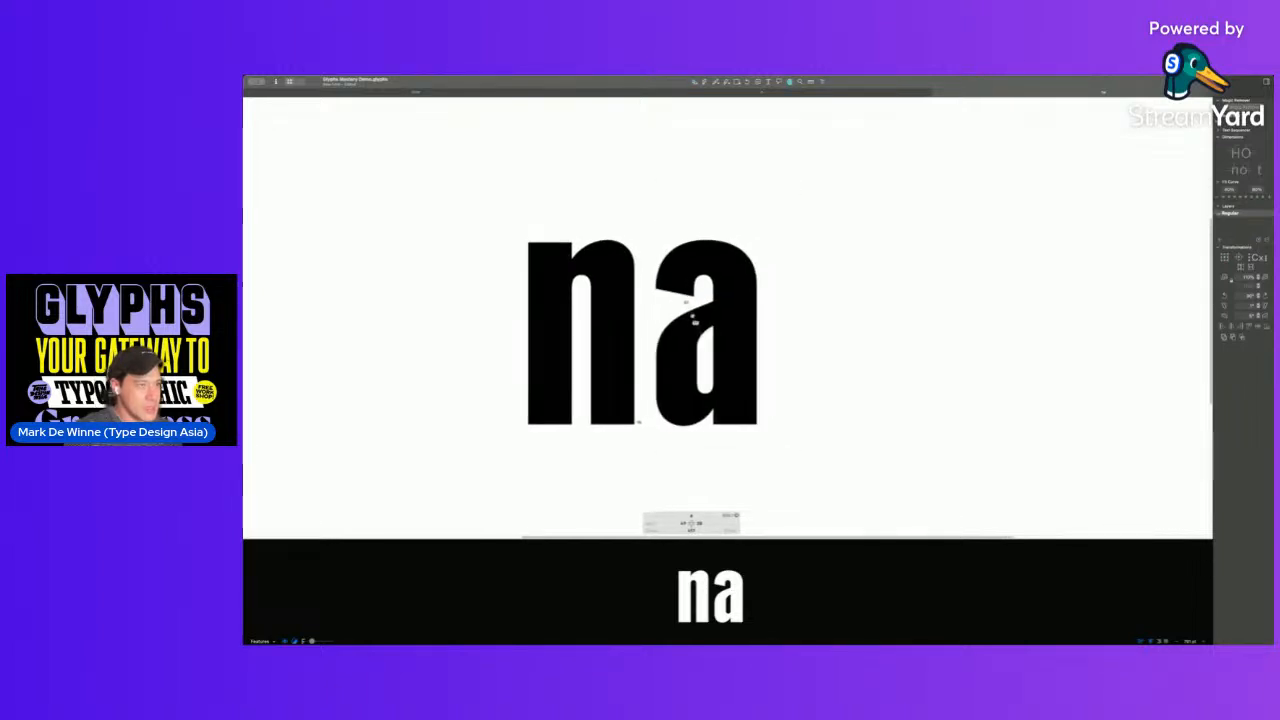
pyautogui.moveTo(637, 274); pyautogui.dragTo(713, 387)
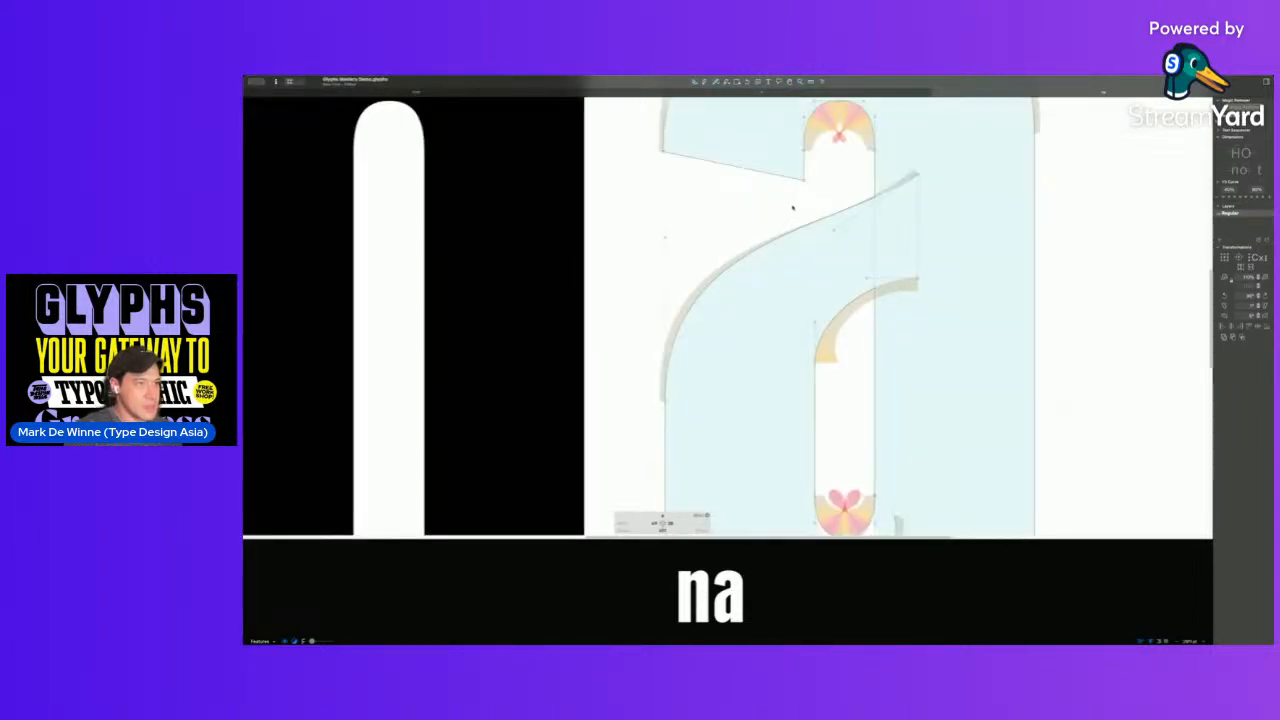
pyautogui.moveTo(825, 197); pyautogui.dragTo(864, 218)
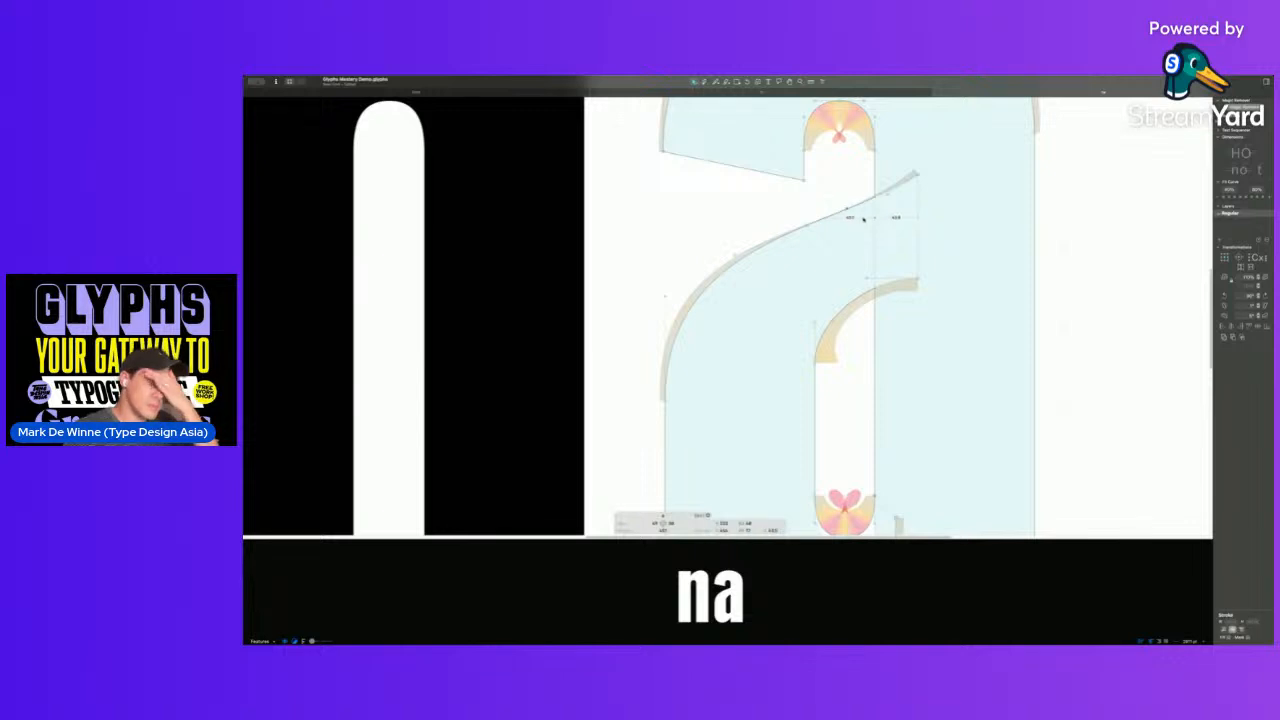
pyautogui.press('Delete')
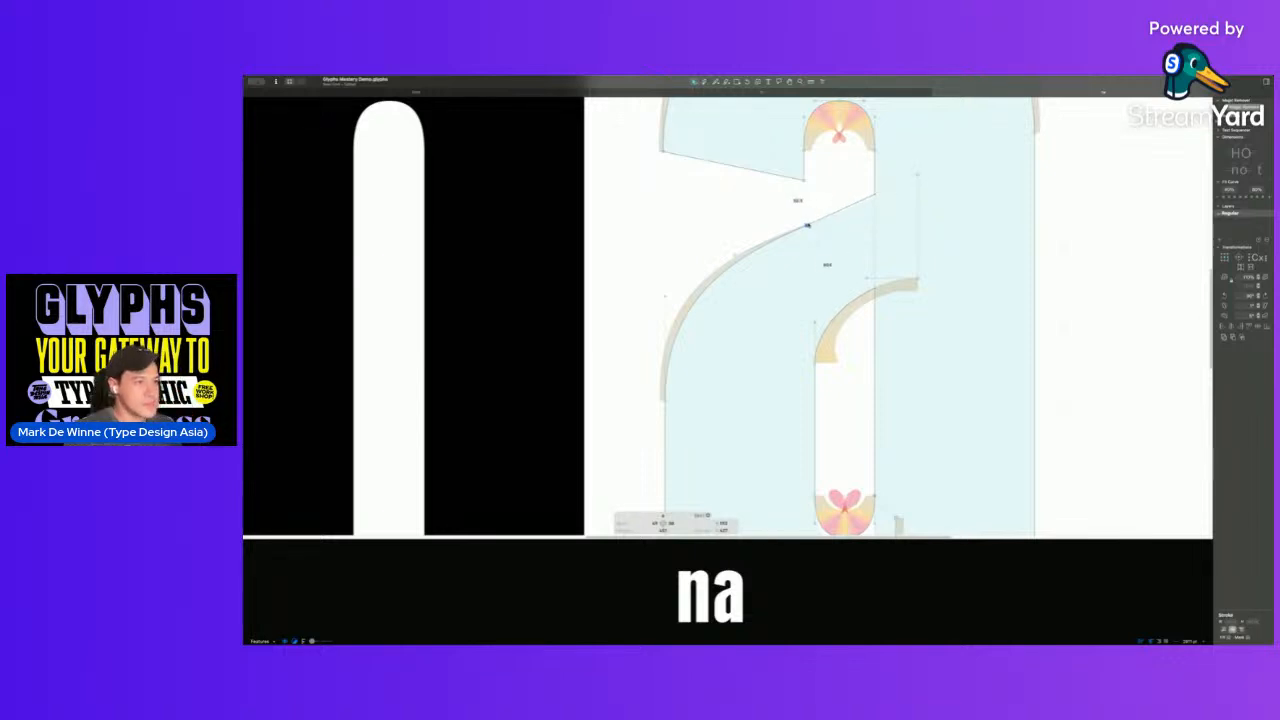
# - Reshape the counter's upper curve so it meets the stem in a slanted straight line, and preview the a beside the n
pyautogui.keyDown('alt'); pyautogui.keyDown('super'); pyautogui.click(773, 258); pyautogui.keyUp('super'); pyautogui.keyUp('alt')
pyautogui.moveTo(777, 286); pyautogui.dragTo(780, 342)
pyautogui.moveTo(707, 246); pyautogui.dragTo(741, 243)
pyautogui.keyDown('alt'); pyautogui.keyDown('super'); pyautogui.click(717, 190); pyautogui.keyUp('super'); pyautogui.keyUp('alt')
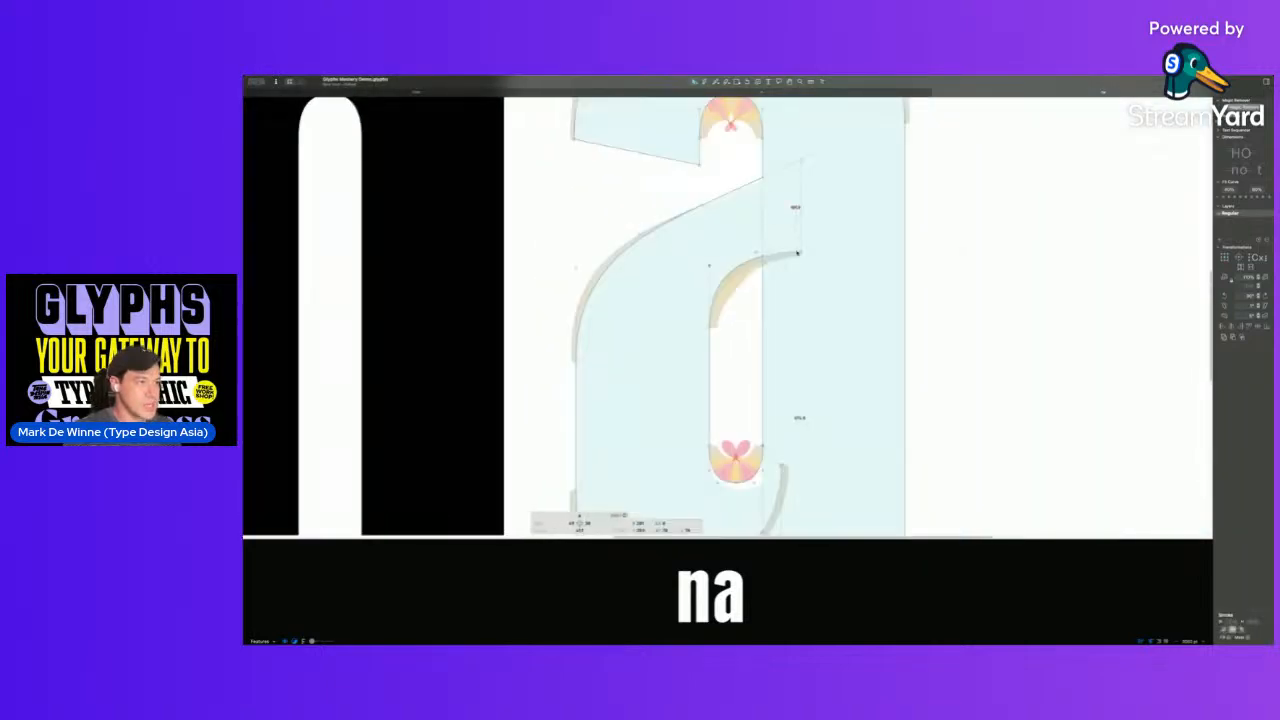
pyautogui.scroll(-8, 745, 262)
pyautogui.press('space')
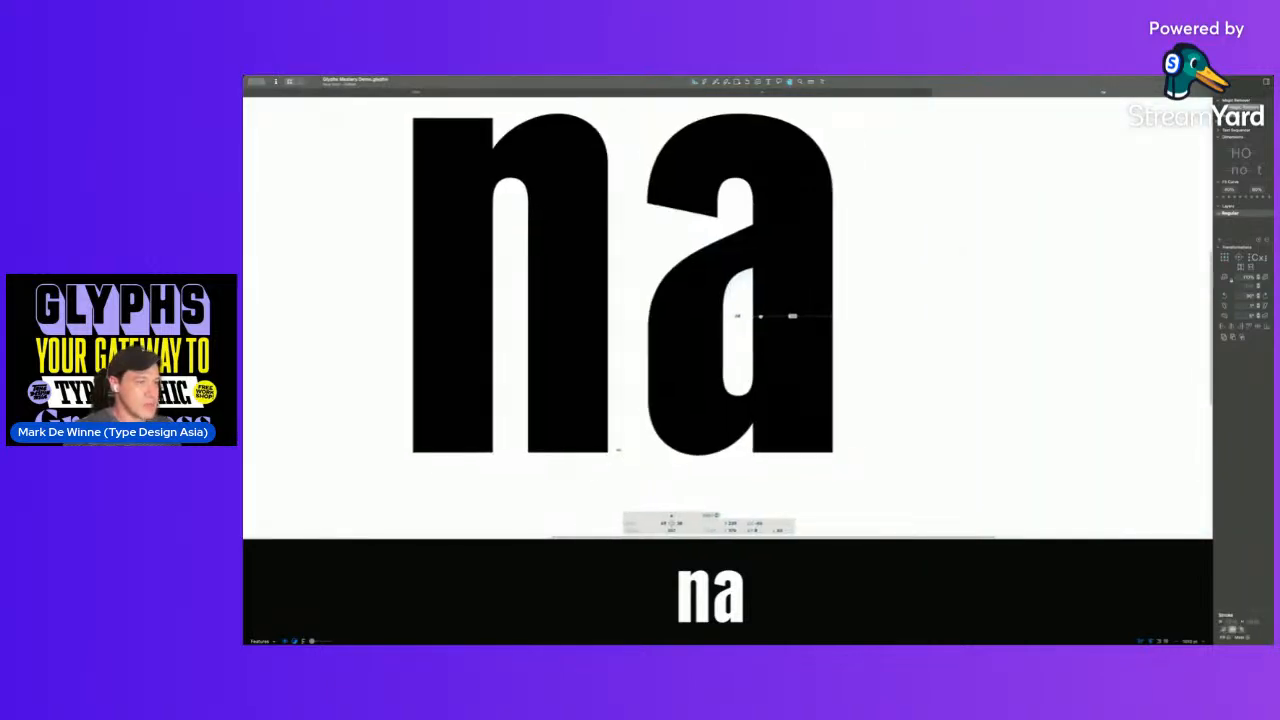
pyautogui.press('space')
pyautogui.scroll(-5, 738, 330)
pyautogui.moveTo(785, 335); pyautogui.dragTo(727, 342)
pyautogui.press('space')
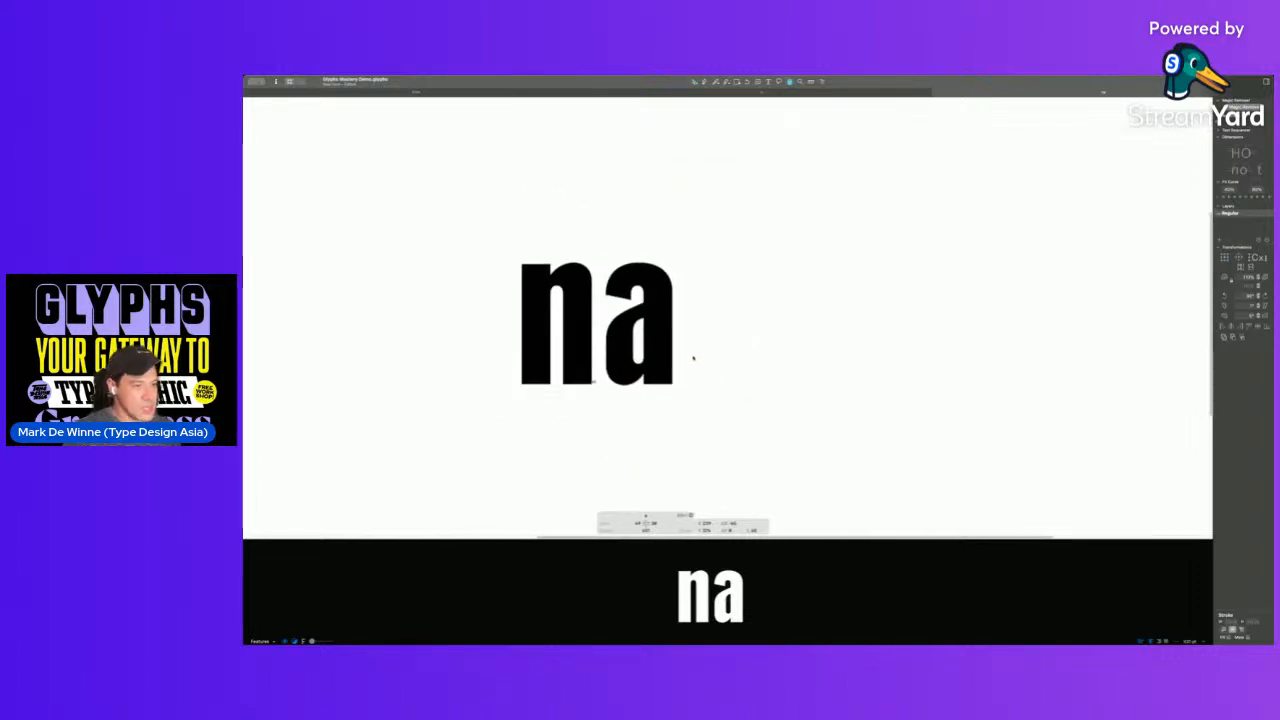
# - Tighten the counter's upper-left curve by adjusting its right-hand node and raising its lower-left node slightly
pyautogui.press('space')
pyautogui.scroll(6, 702, 340)
pyautogui.moveTo(778, 274); pyautogui.dragTo(769, 291)
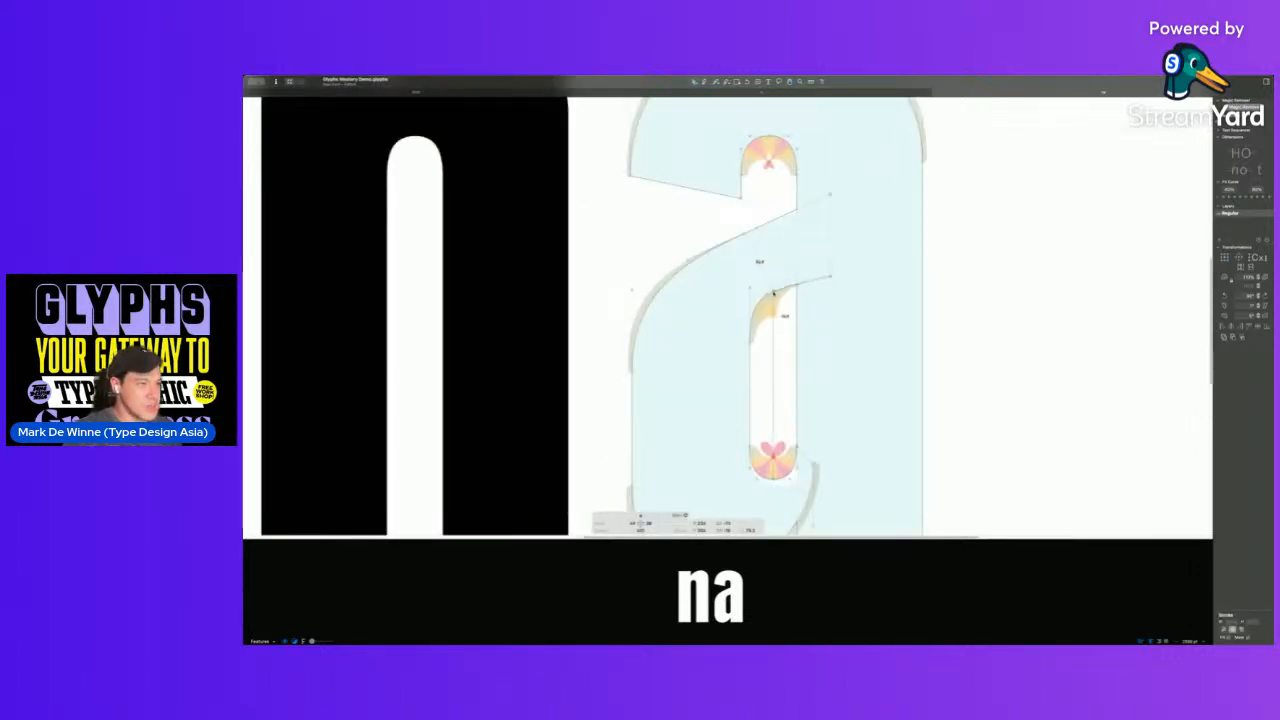
pyautogui.click(747, 301)
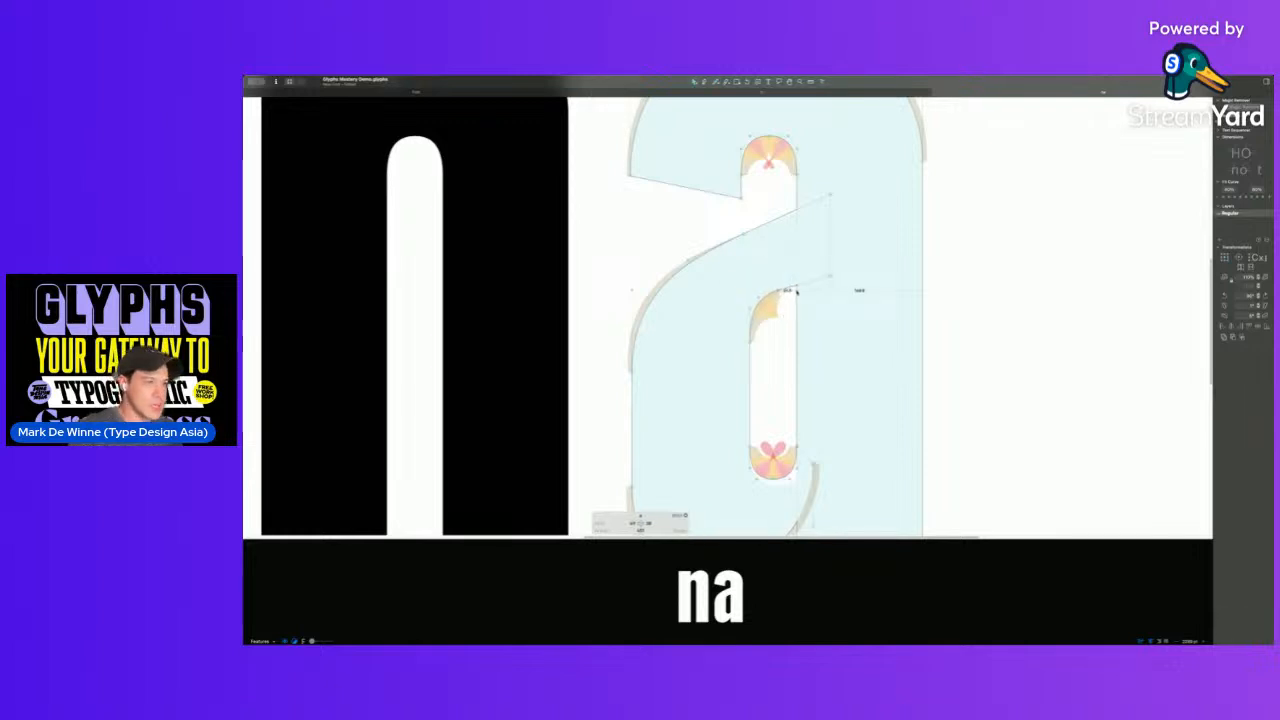
pyautogui.click(751, 342)
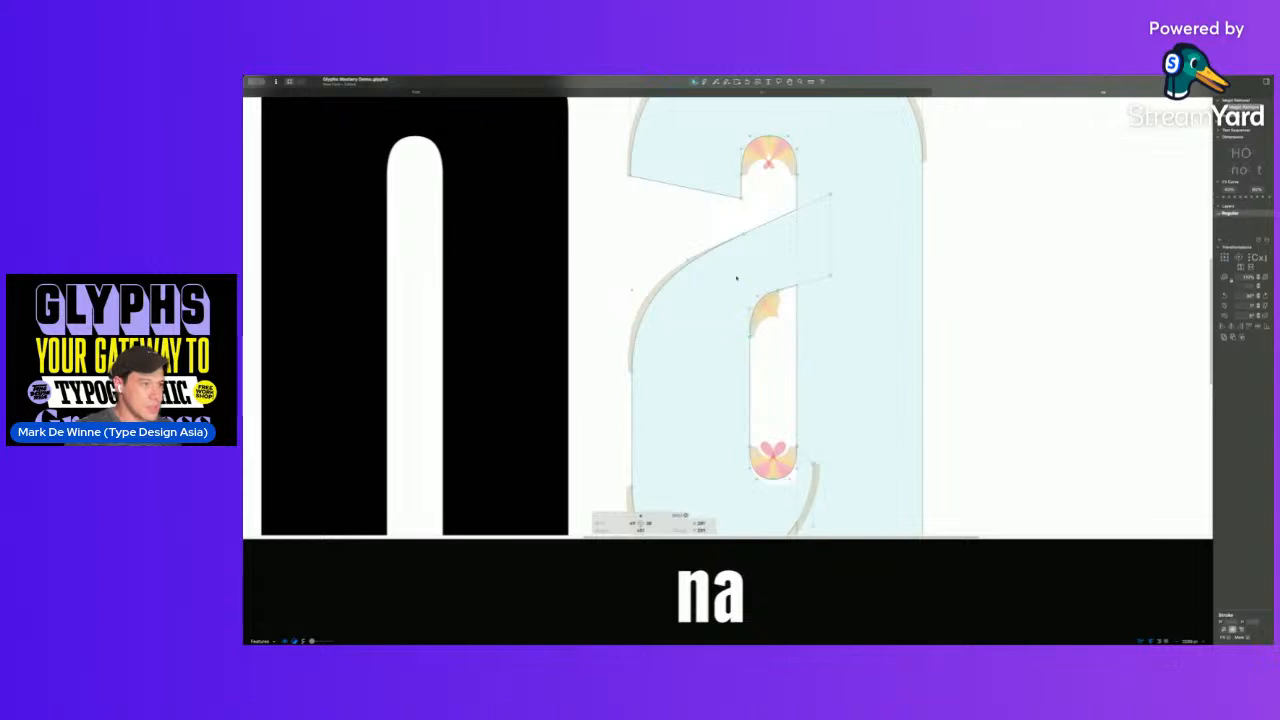
# - Lower the counter's whole upper-left curve to thicken the bowl's diagonal stroke, and preview the result beside the n
pyautogui.moveTo(732, 272); pyautogui.dragTo(784, 346)
pyautogui.hotkey('shift', 'Down')
pyautogui.press('space')
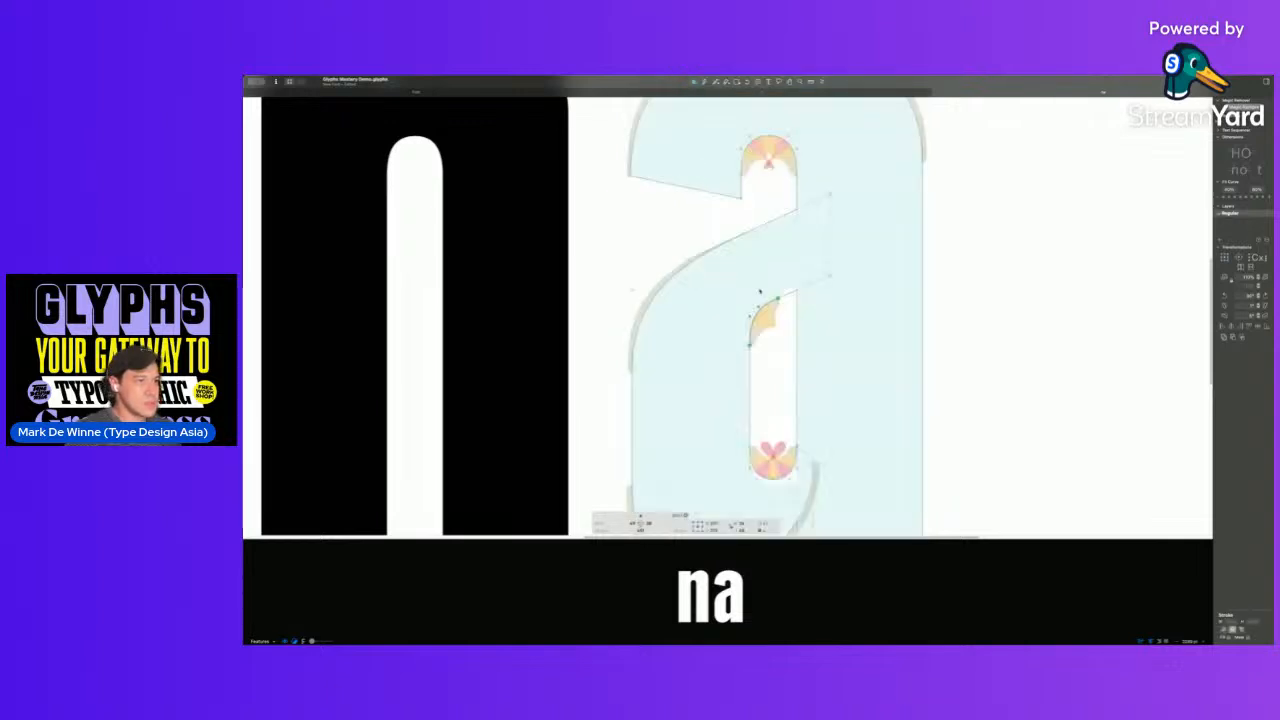
pyautogui.scroll(-5, 762, 293)
pyautogui.press('space')
pyautogui.moveTo(763, 294)
pyautogui.mouseDown()
pyautogui.moveTo(718, 334)
pyautogui.moveTo(763, 308)
pyautogui.mouseUp()
pyautogui.press('space')
# - Examine the a's arch, terminal and bowl weight against the n in preview, close up and at small letter size
pyautogui.moveTo(697, 186); pyautogui.dragTo(728, 211)
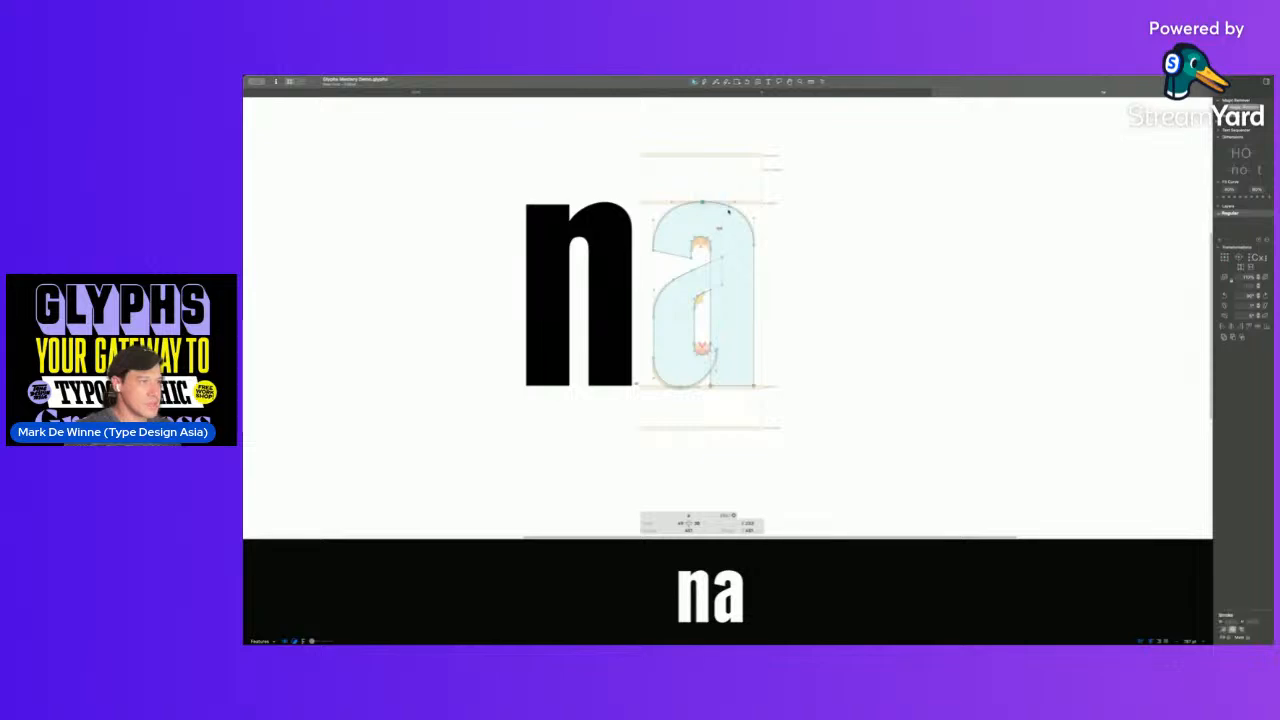
pyautogui.press('space')
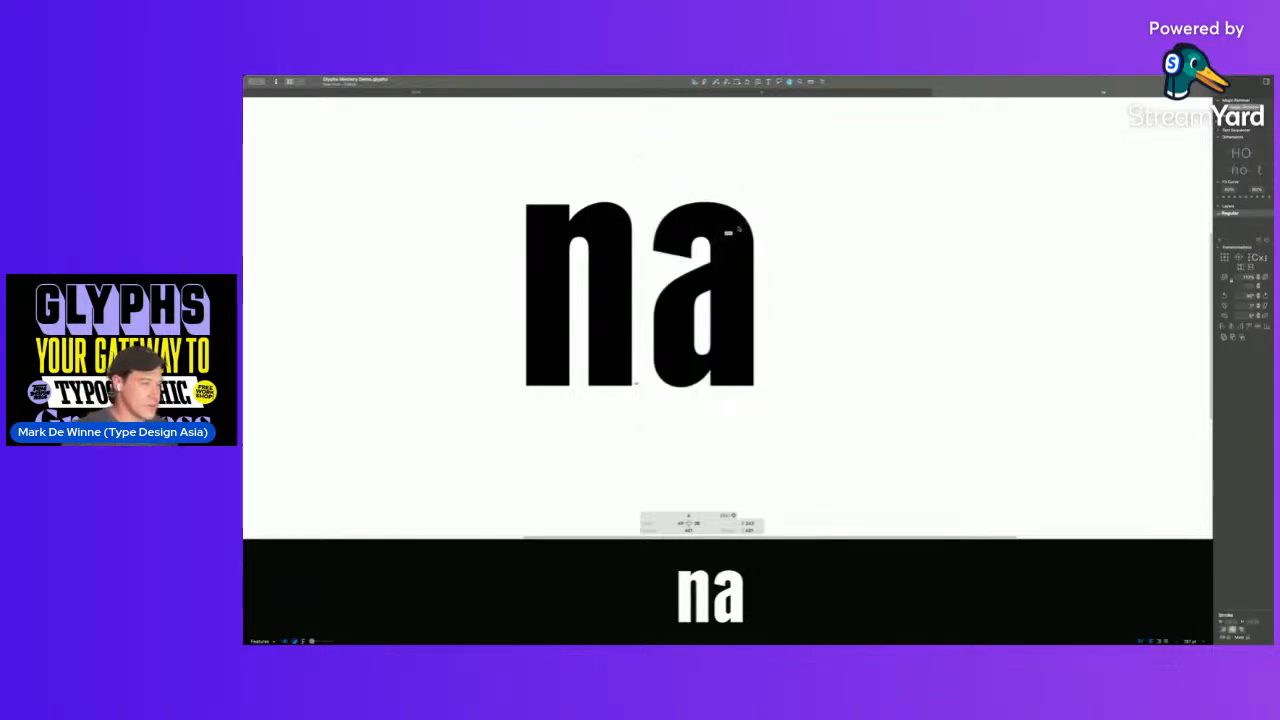
pyautogui.press('space')
pyautogui.moveTo(806, 513); pyautogui.dragTo(804, 515)
pyautogui.moveTo(634, 158); pyautogui.dragTo(762, 338)
pyautogui.press('space')
pyautogui.moveTo(743, 258); pyautogui.dragTo(745, 201)
pyautogui.press('space')
pyautogui.moveTo(689, 353); pyautogui.dragTo(693, 207)
pyautogui.press('space')
pyautogui.moveTo(667, 304); pyautogui.dragTo(660, 383)
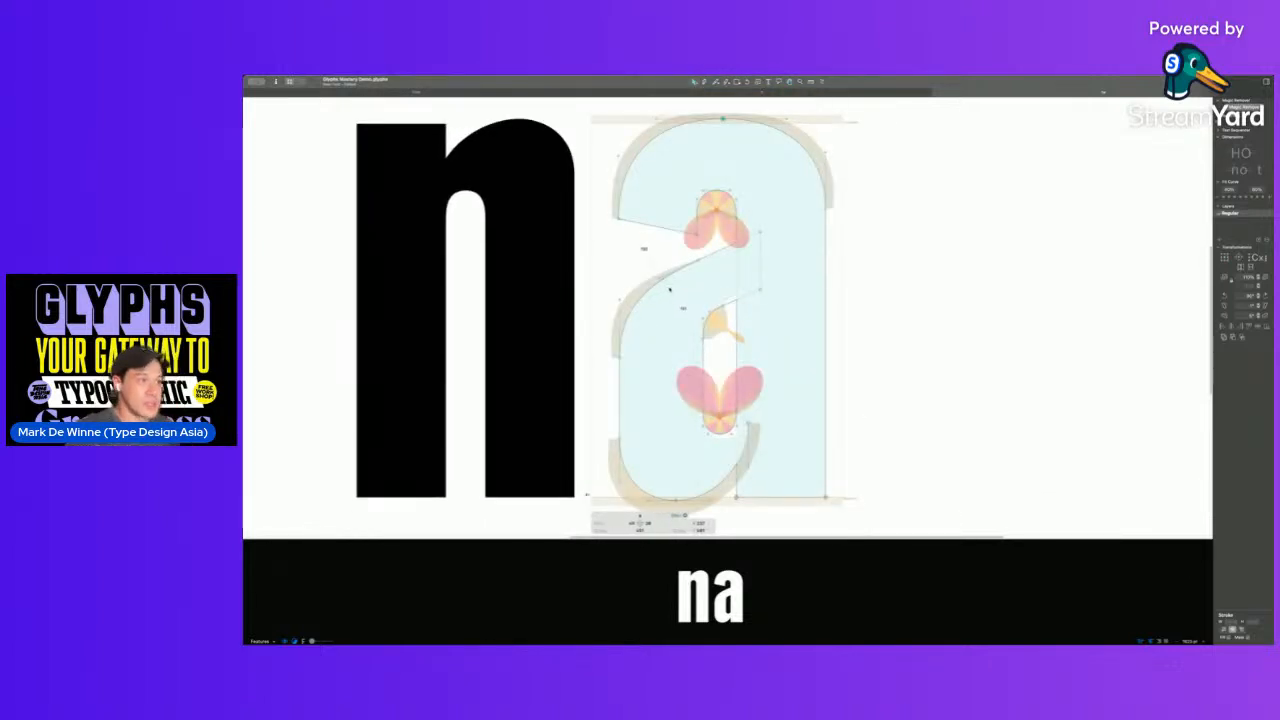
pyautogui.press('space')
pyautogui.moveTo(669, 309); pyautogui.dragTo(671, 289)
pyautogui.scroll(-10, 675, 296)
pyautogui.press('space')
pyautogui.moveTo(746, 329); pyautogui.dragTo(686, 321)
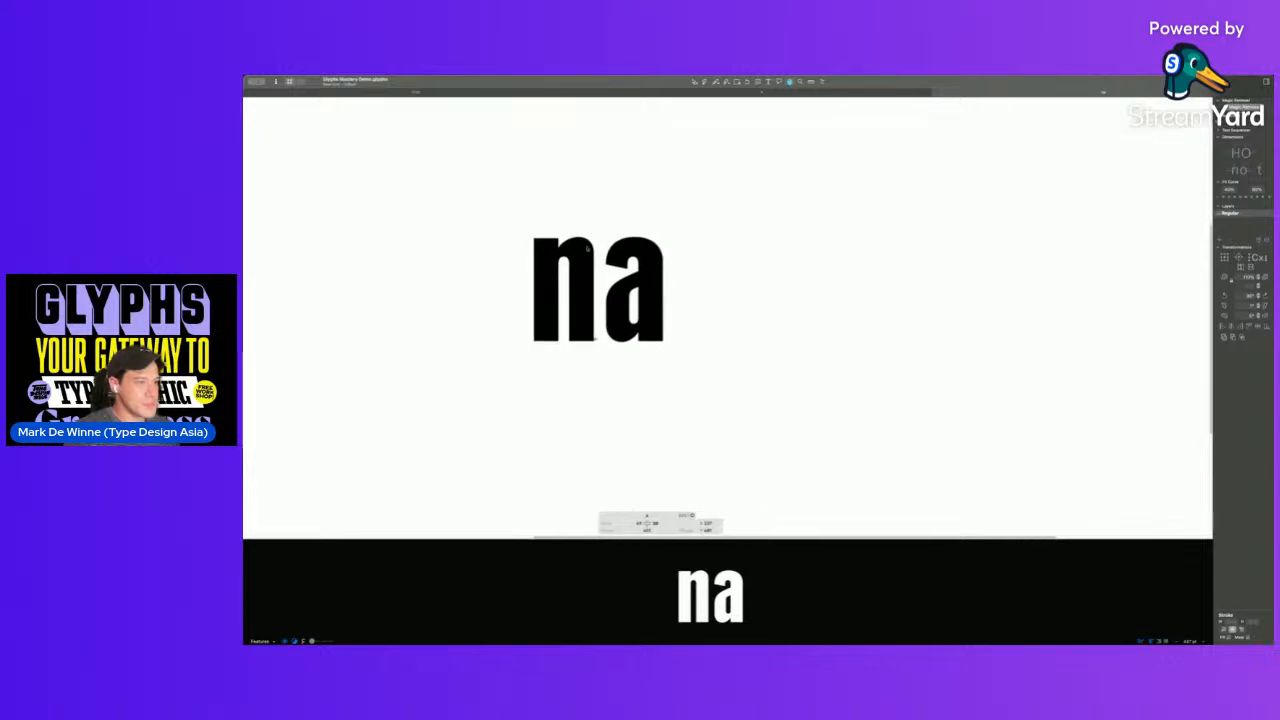
pyautogui.scroll(5, 643, 304)
pyautogui.scroll(-5, 744, 290)
pyautogui.scroll(-3, 758, 330)
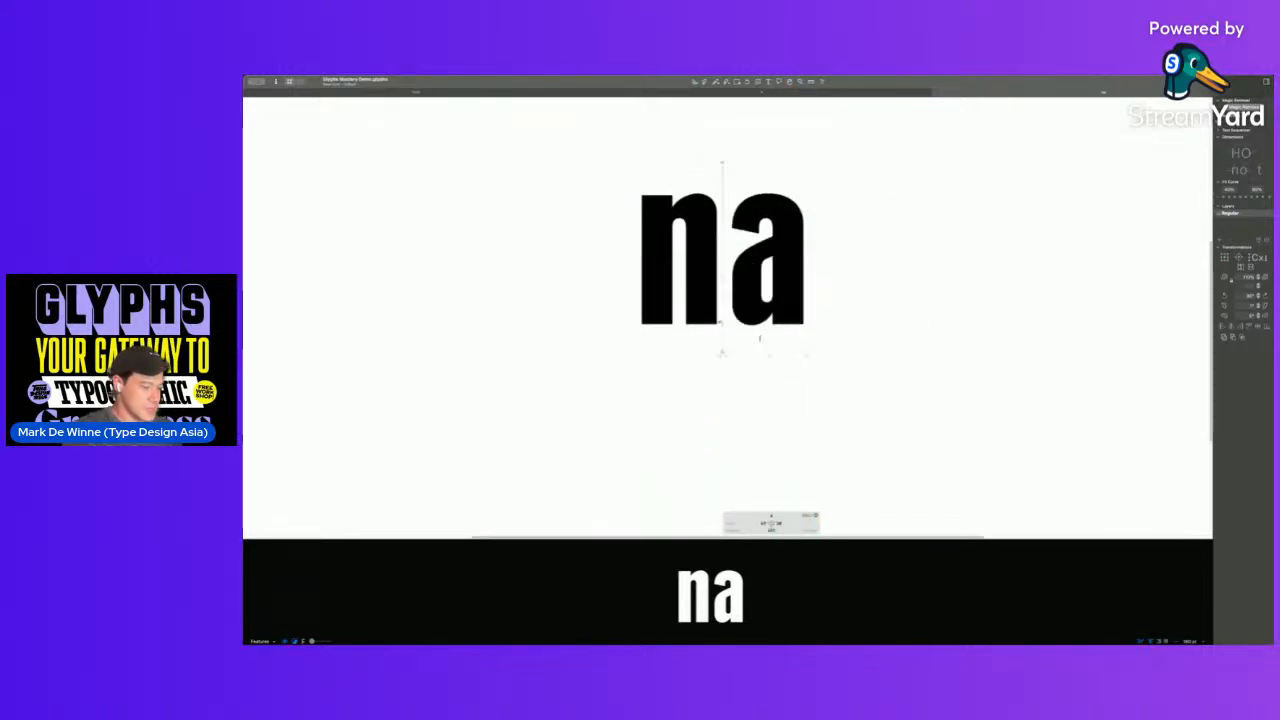
# - Replace the sample text with "nnnannn" and view the a among the n's at different sizes
pyautogui.press('super+a')
pyautogui.write('nnnann')
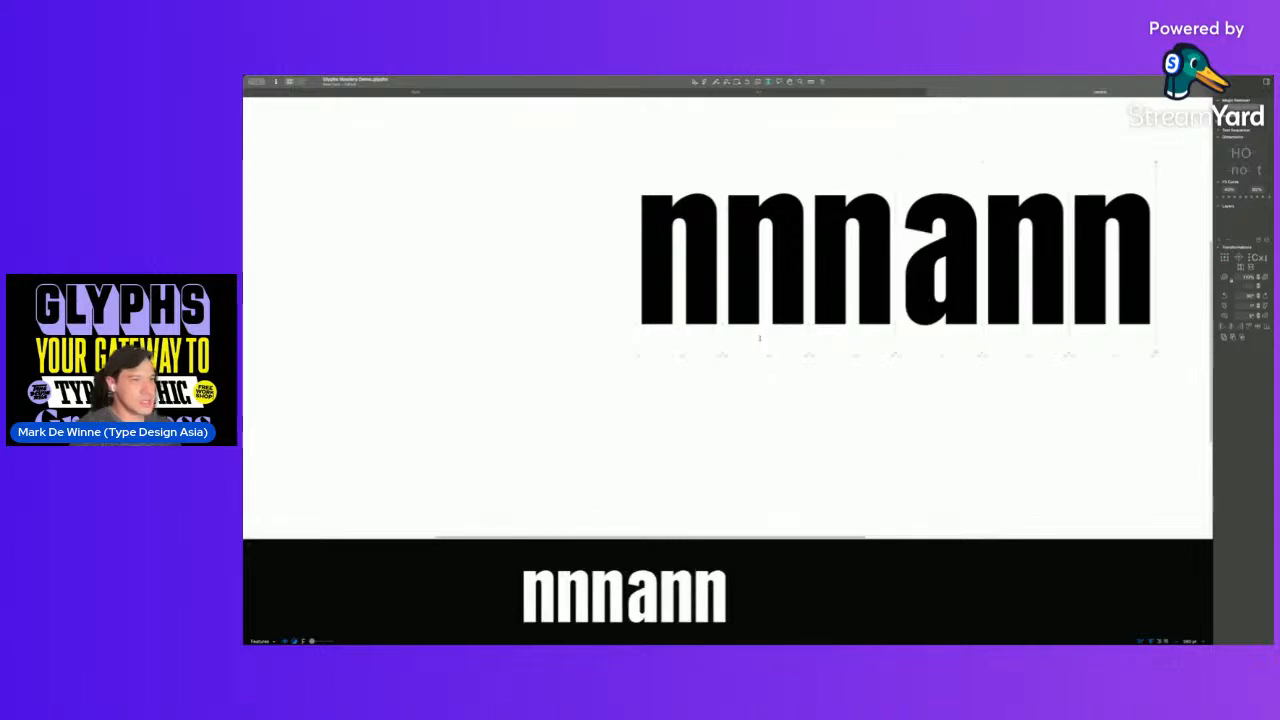
pyautogui.write('n')
pyautogui.scroll(-3, 882, 402)
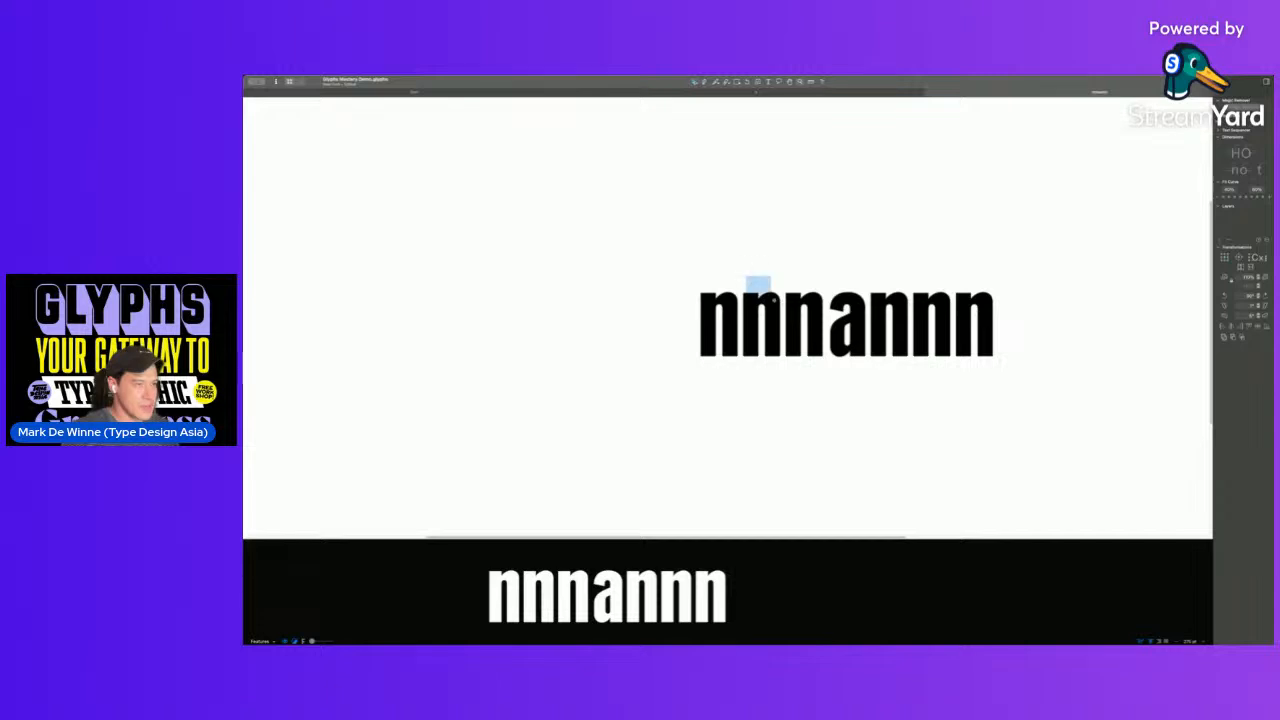
pyautogui.scroll(5, 749, 300)
pyautogui.scroll(-4, 725, 260)
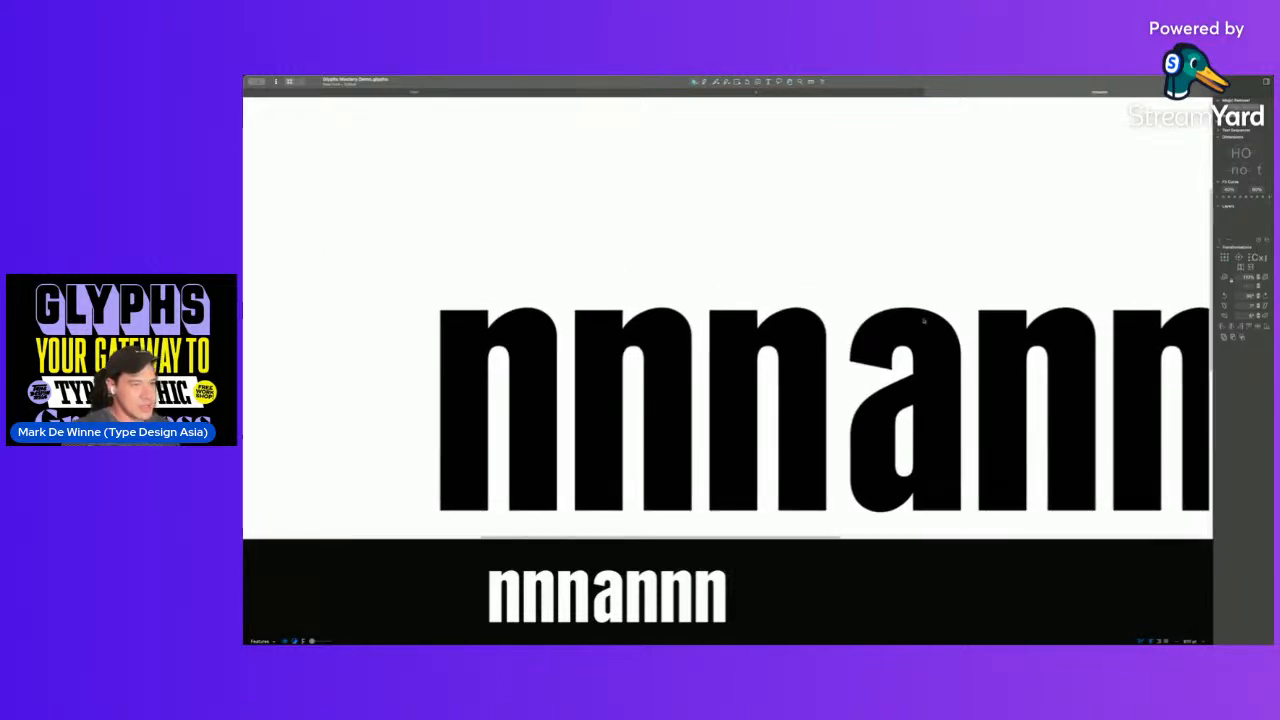
# - Open the a for editing within the word and raise its whole upper arch, terminal and inner curve slightly
pyautogui.doubleClick(851, 337)
pyautogui.scroll(2, 849, 330)
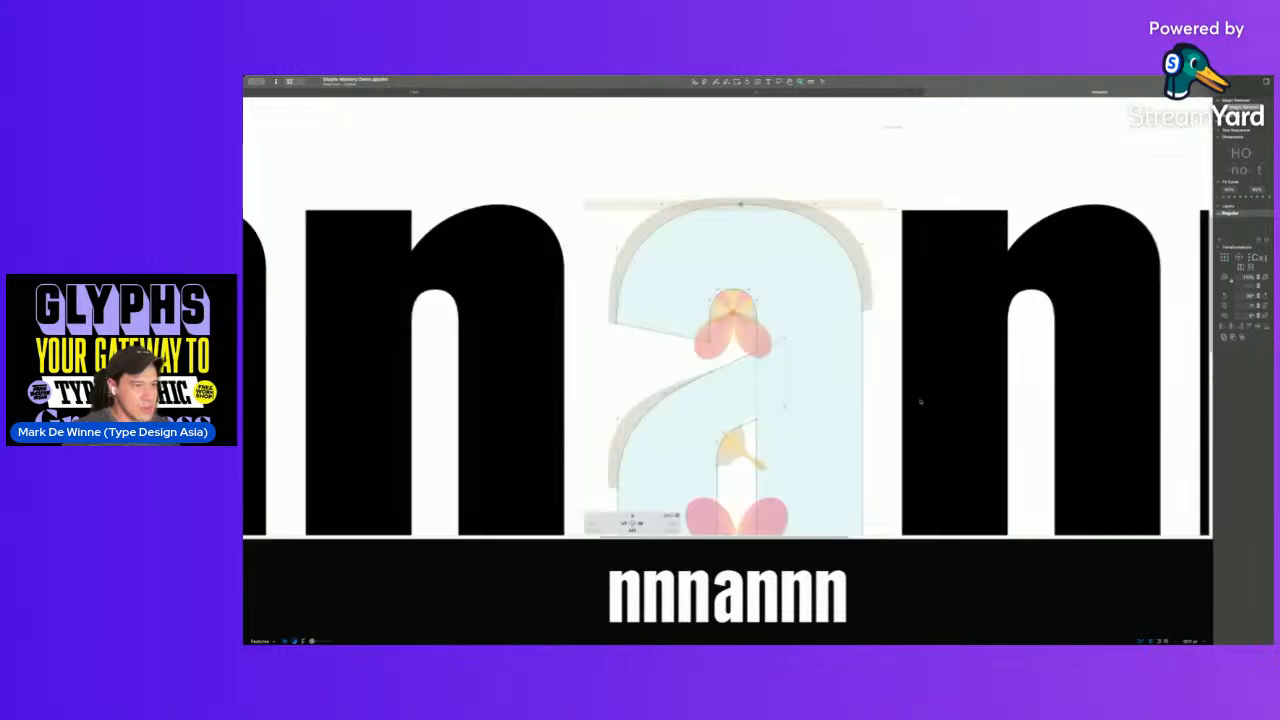
pyautogui.moveTo(849, 325); pyautogui.dragTo(888, 356)
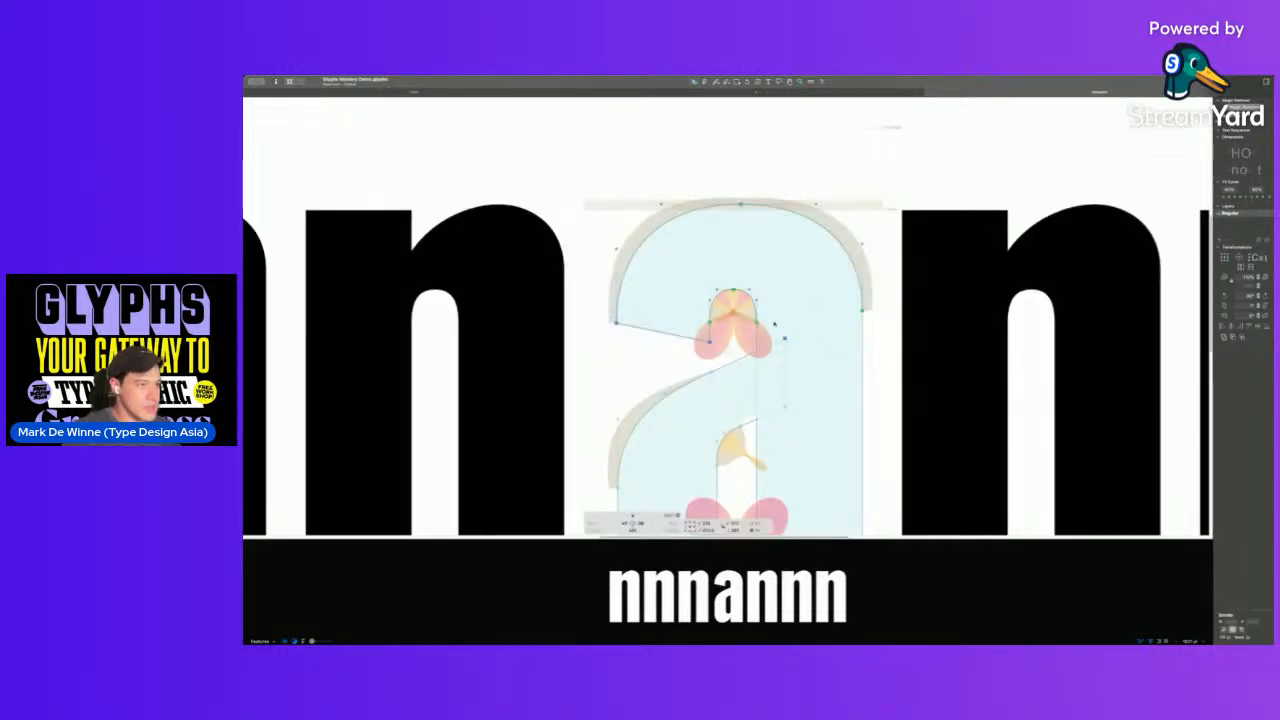
pyautogui.hotkey('shift', 'Up')
pyautogui.press('Down')
pyautogui.press('Down')
pyautogui.press('Down')
pyautogui.press('Down')
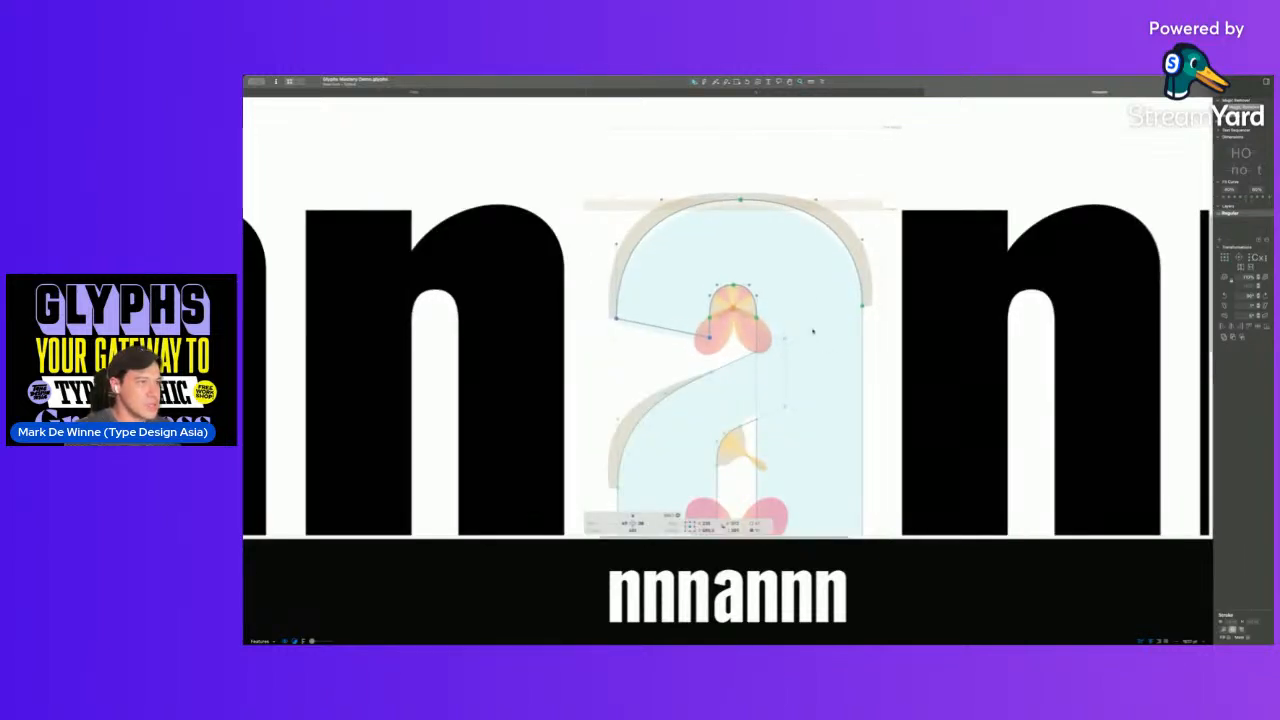
# - Compare the height of the a's arch with the surrounding n's at small letter size
pyautogui.scroll(-3, 814, 336)
pyautogui.scroll(-3, 815, 337)
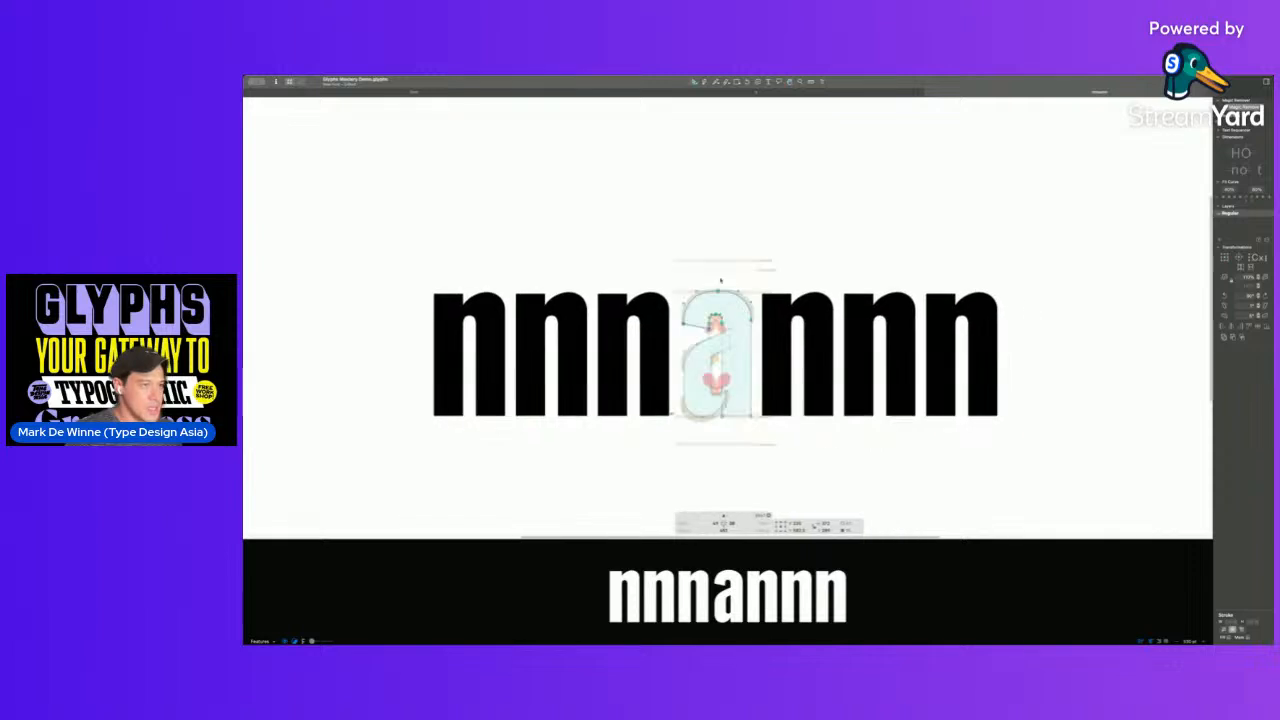
pyautogui.click(742, 300)
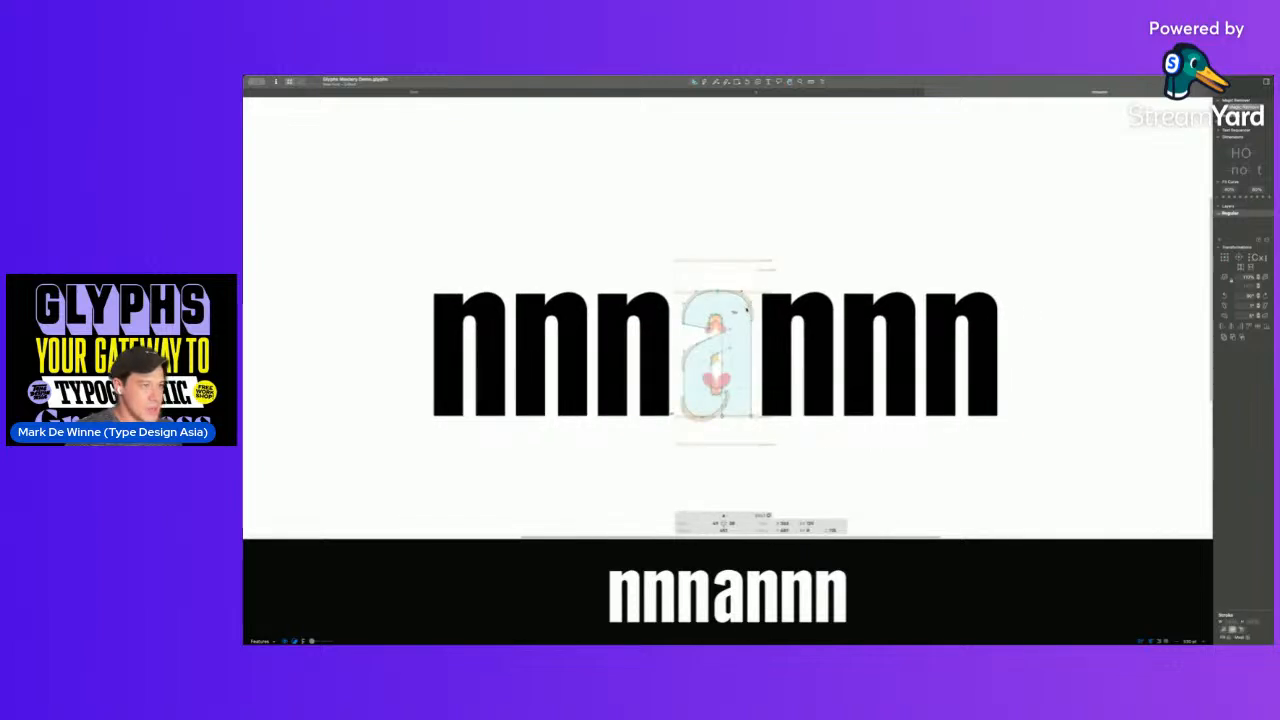
pyautogui.click(718, 291)
pyautogui.press('space')
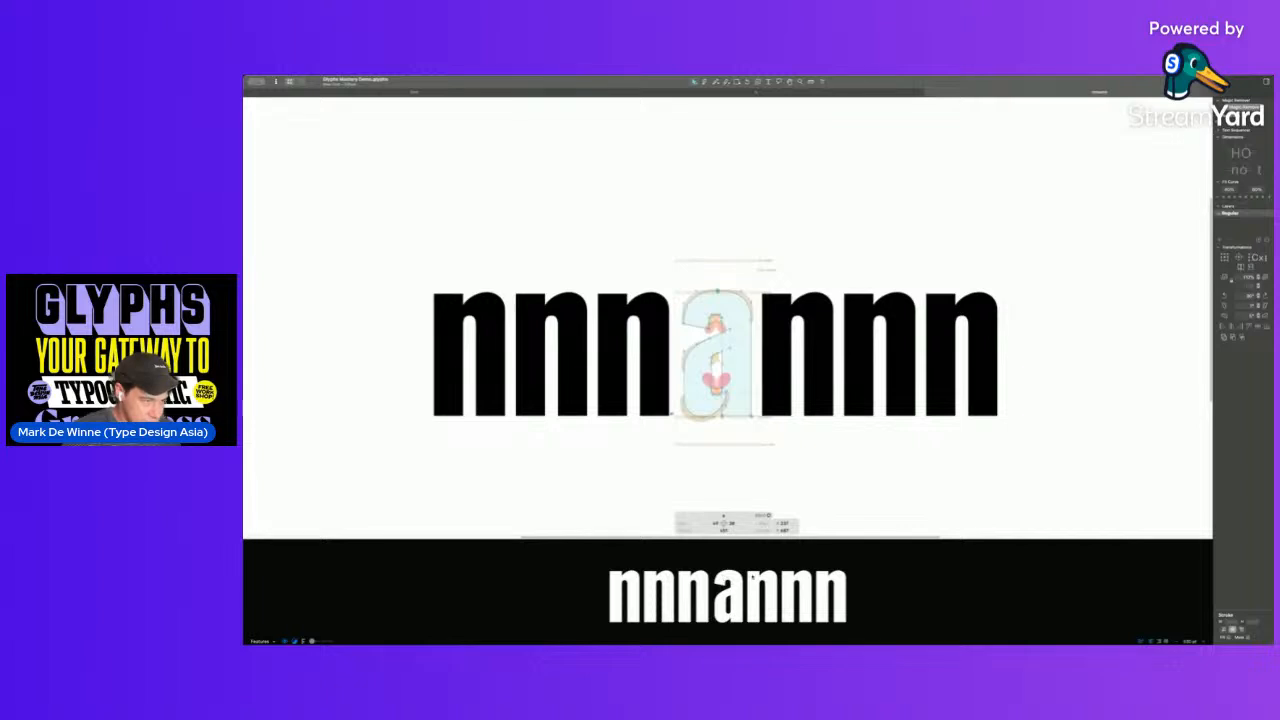
pyautogui.moveTo(678, 284); pyautogui.dragTo(771, 336)
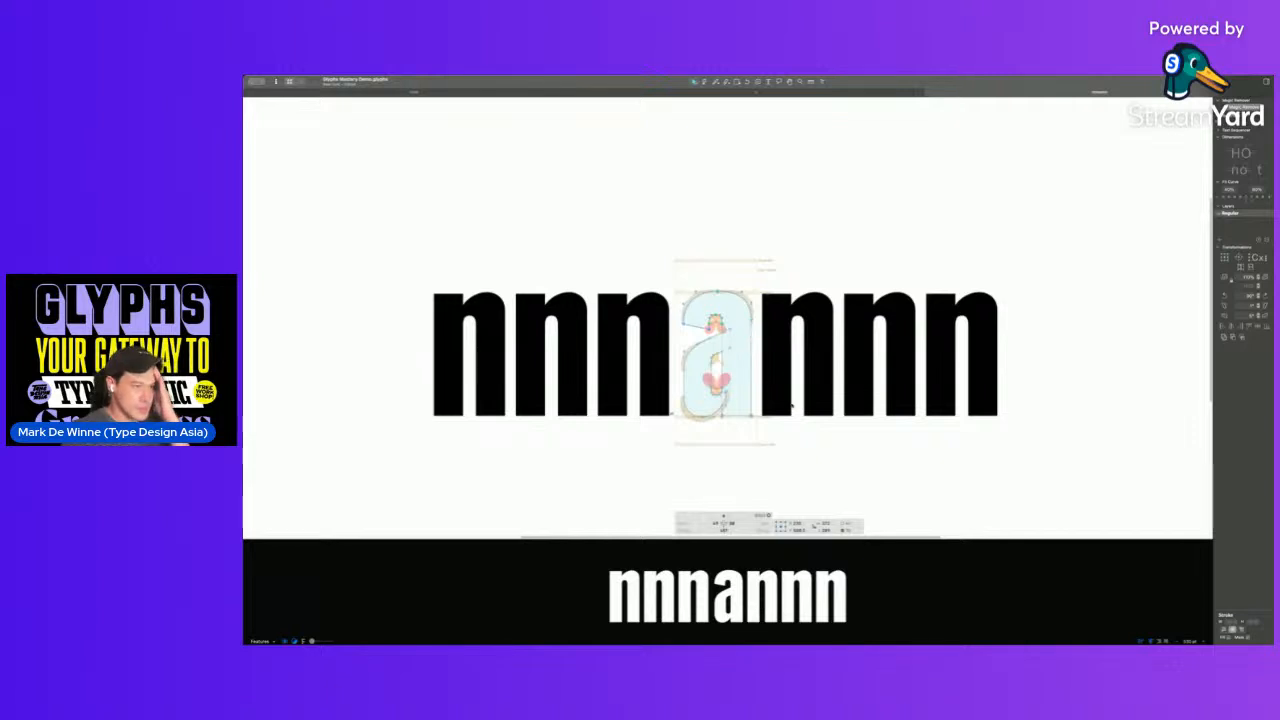
pyautogui.click(738, 348)
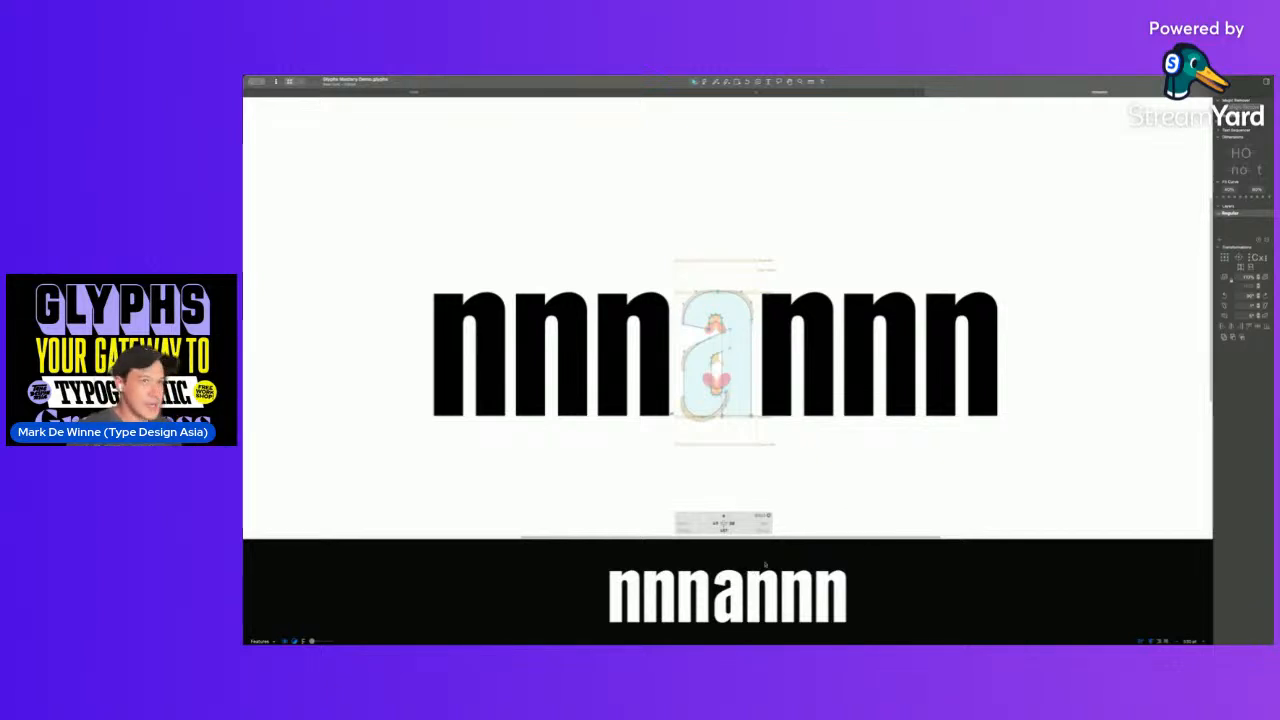
pyautogui.moveTo(734, 357); pyautogui.dragTo(677, 359)
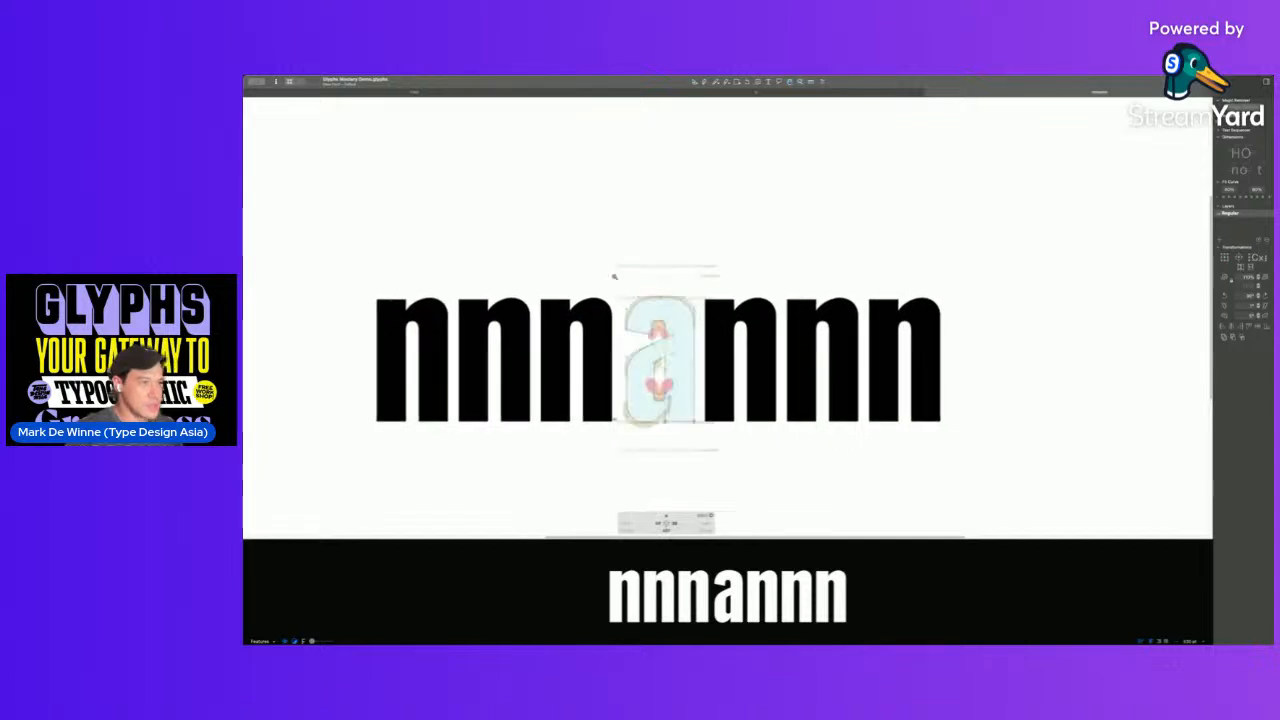
# - Lower both lower corners of the a's upper terminal slightly to thicken it
pyautogui.keyDown('super'); pyautogui.moveTo(614, 271); pyautogui.dragTo(680, 381); pyautogui.keyUp('super')
pyautogui.moveTo(702, 311); pyautogui.dragTo(755, 343)
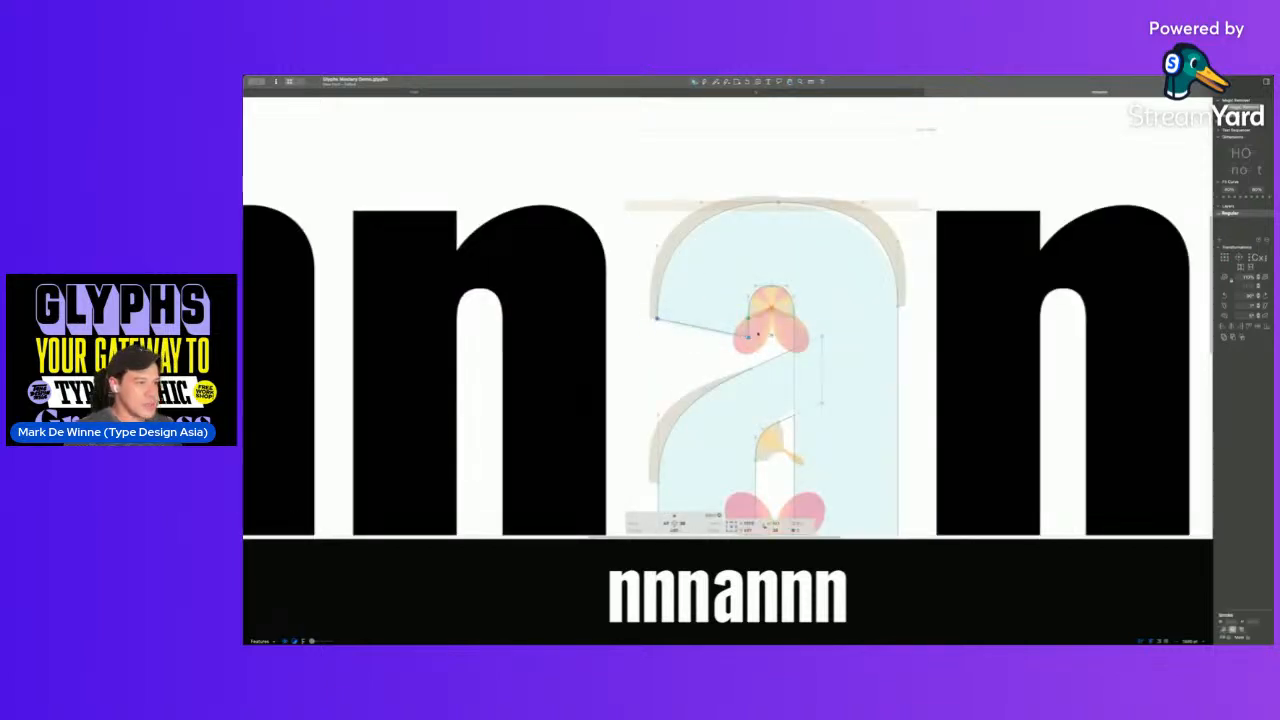
pyautogui.hotkey('shift', 'Down')
pyautogui.hotkey('shift', 'Up')
pyautogui.click(640, 337)
pyautogui.click(678, 324)
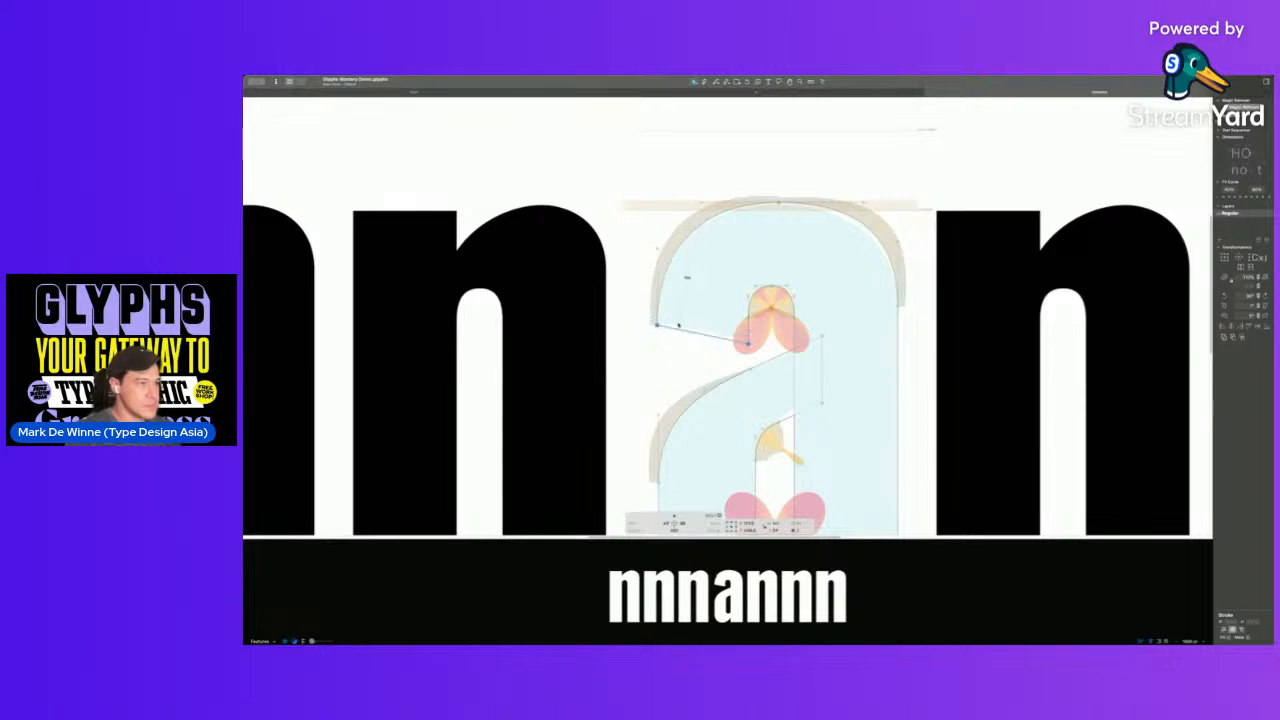
# - Add a curve node just above the terminal's outer corner so the arch ends in a short vertical segment
pyautogui.click(657, 322)
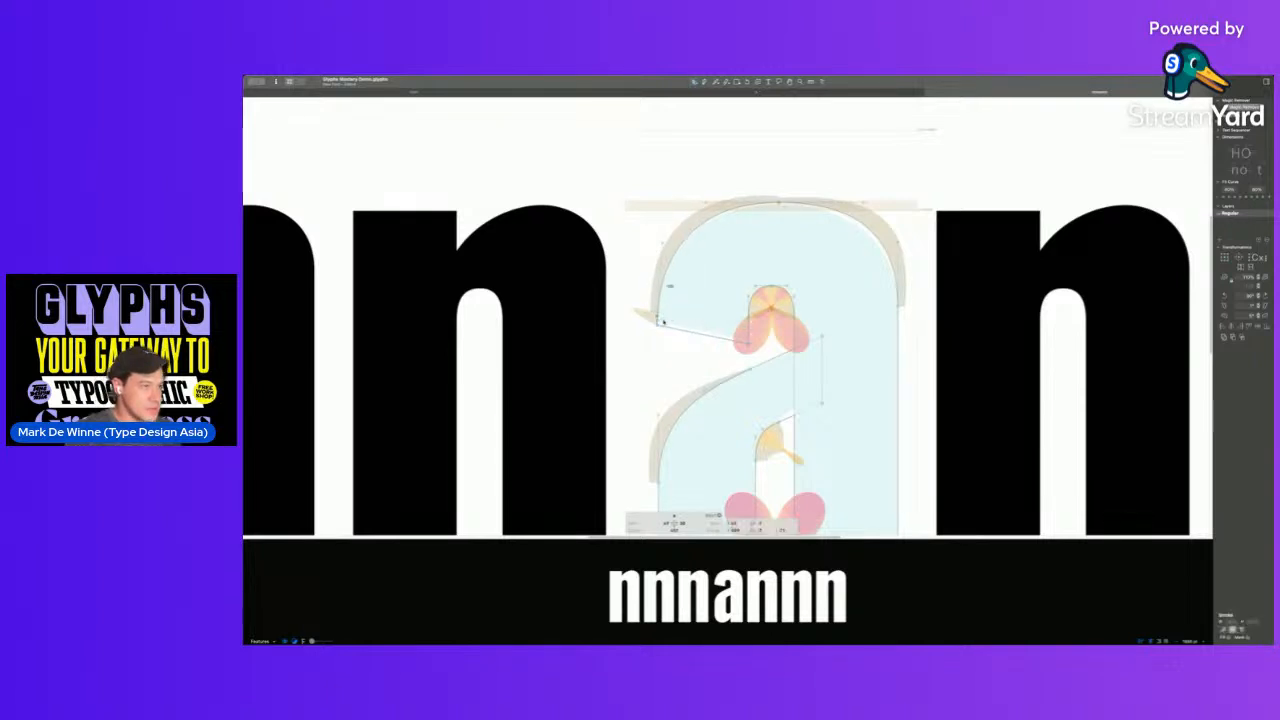
pyautogui.doubleClick(657, 313)
pyautogui.click(657, 313)
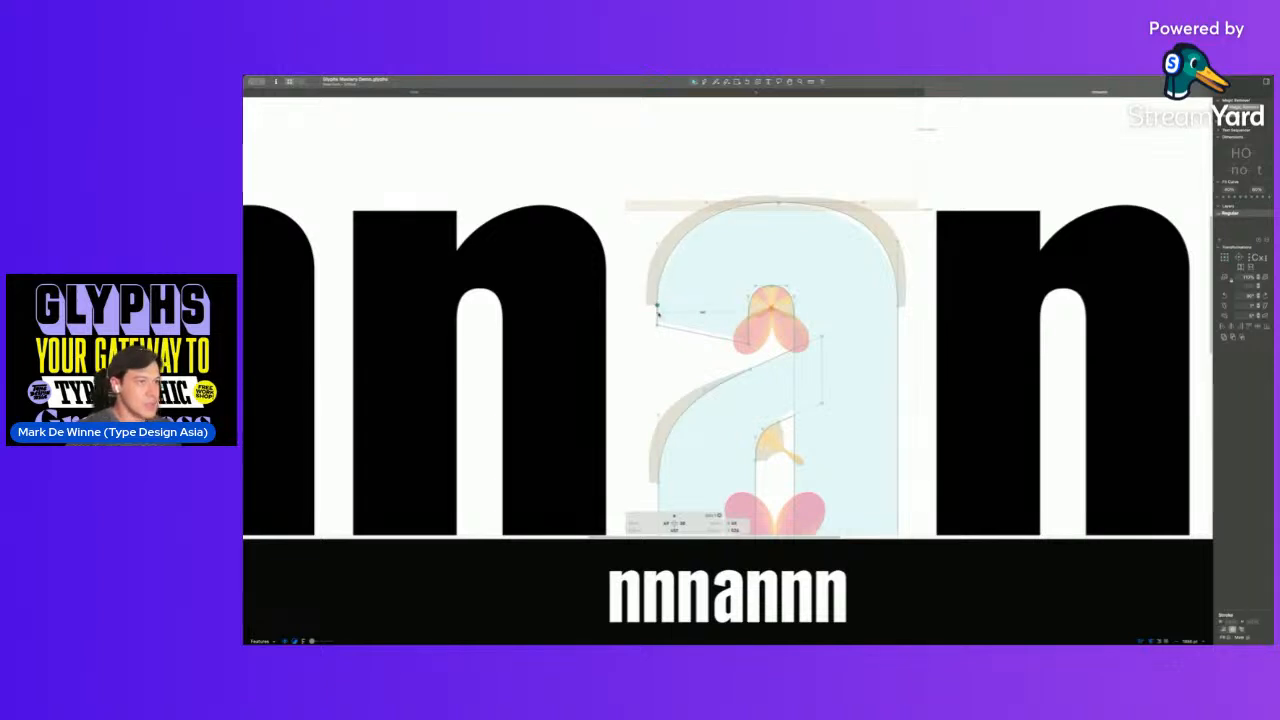
# - Apply a Fit Curve setting to the a's outer arch curves and preview the word at small size
pyautogui.moveTo(620, 193); pyautogui.dragTo(688, 314)
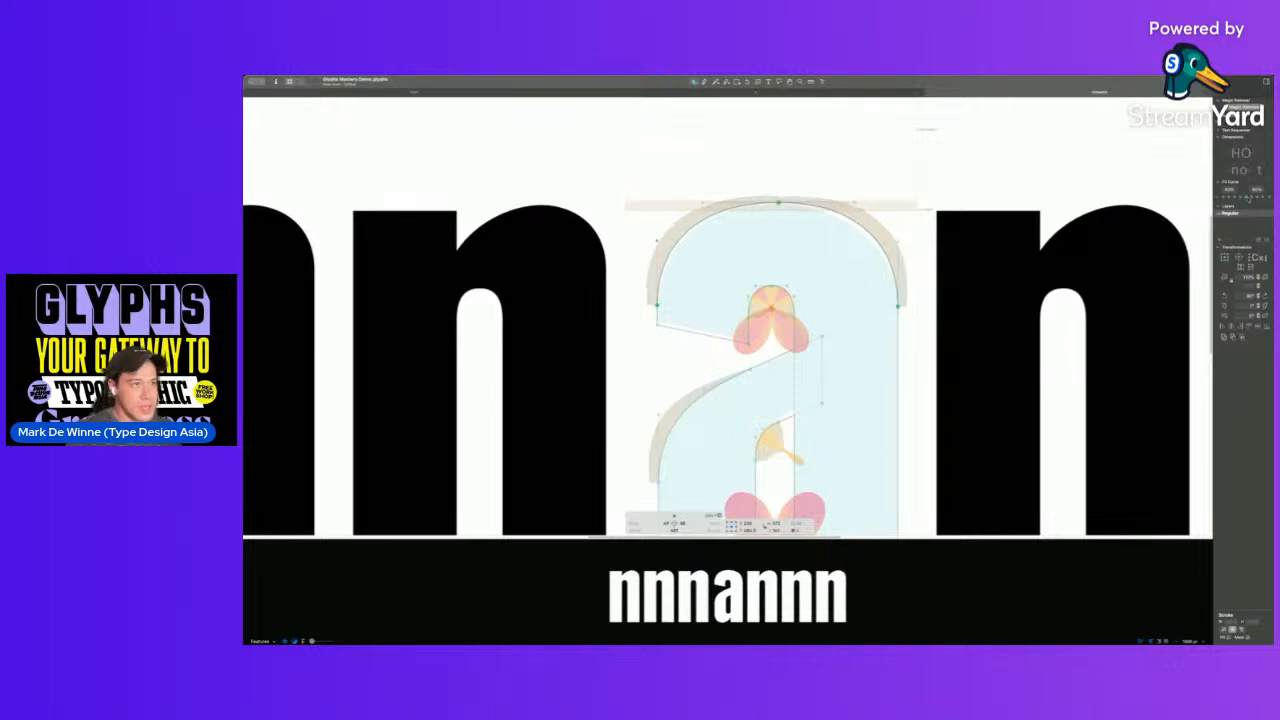
pyautogui.click(1243, 197)
pyautogui.click(846, 298)
pyautogui.scroll(-5, 846, 310)
pyautogui.press('space')
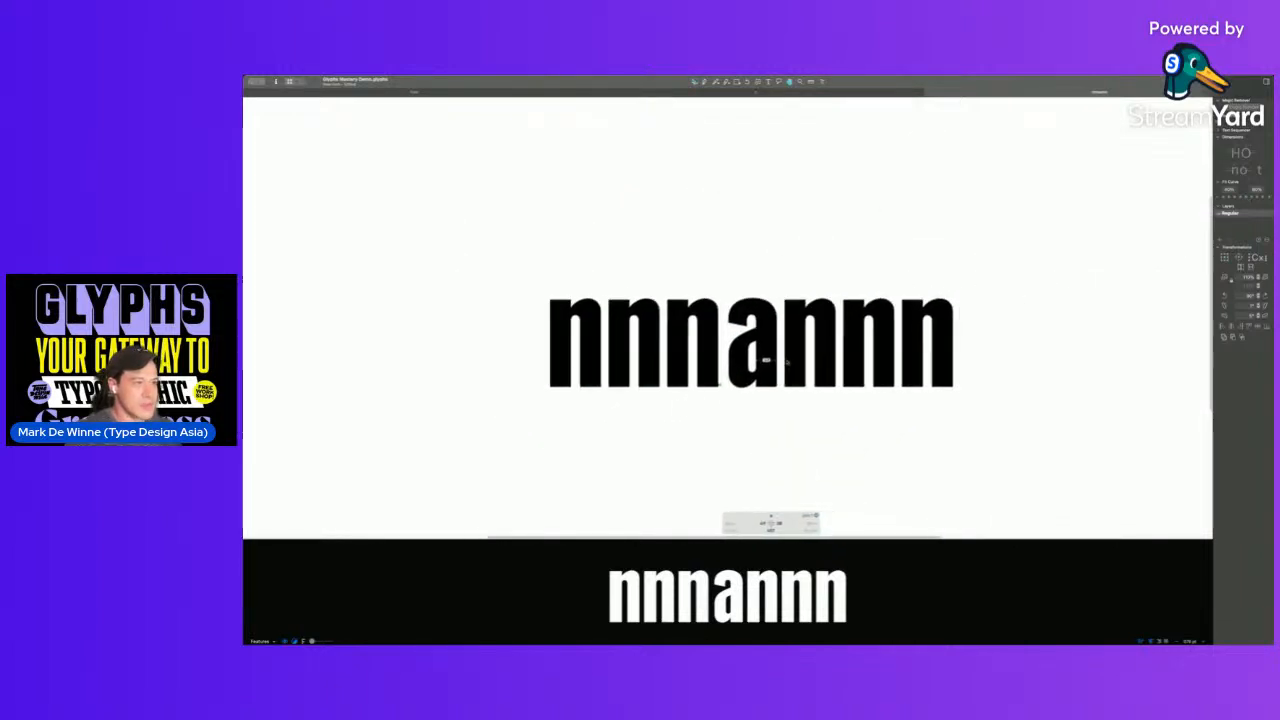
# - Set the a's right side bearing to =n so it matches the n's spacing
pyautogui.moveTo(786, 321); pyautogui.dragTo(680, 289)
pyautogui.moveTo(613, 247); pyautogui.dragTo(686, 371)
pyautogui.scroll(5, 660, 335)
pyautogui.scroll(-6, 697, 401)
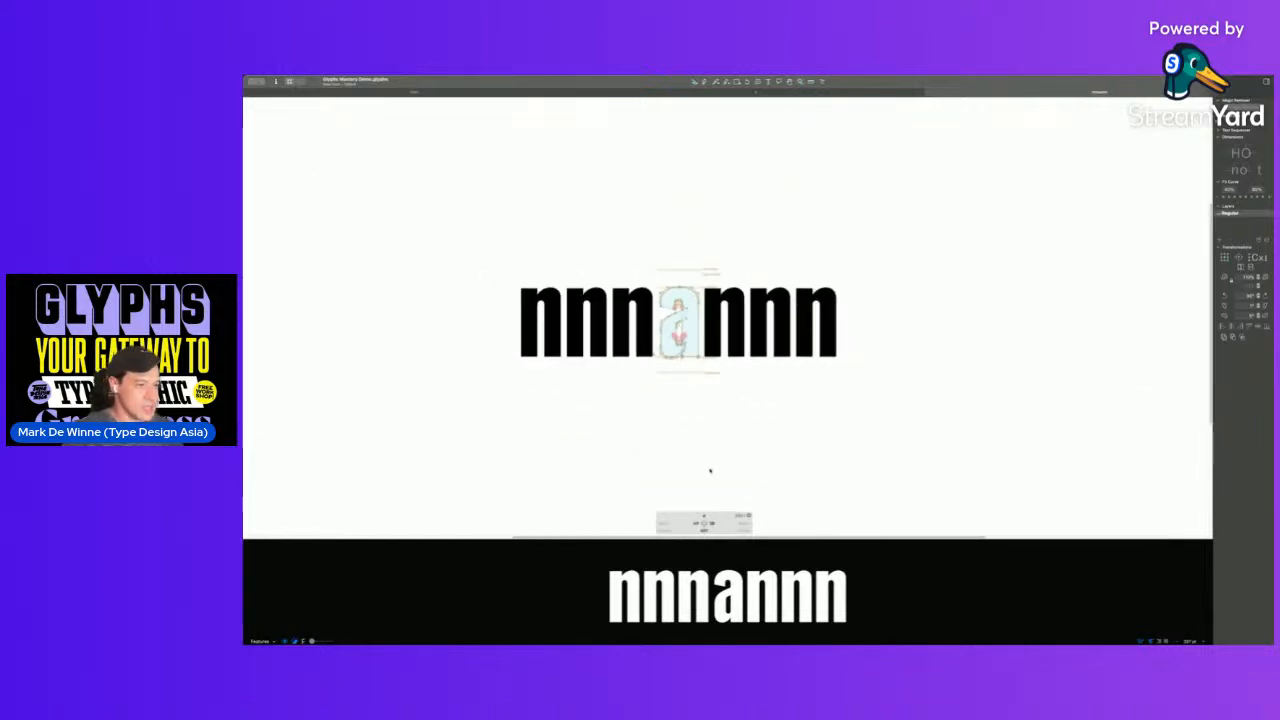
pyautogui.scroll(2, 742, 341)
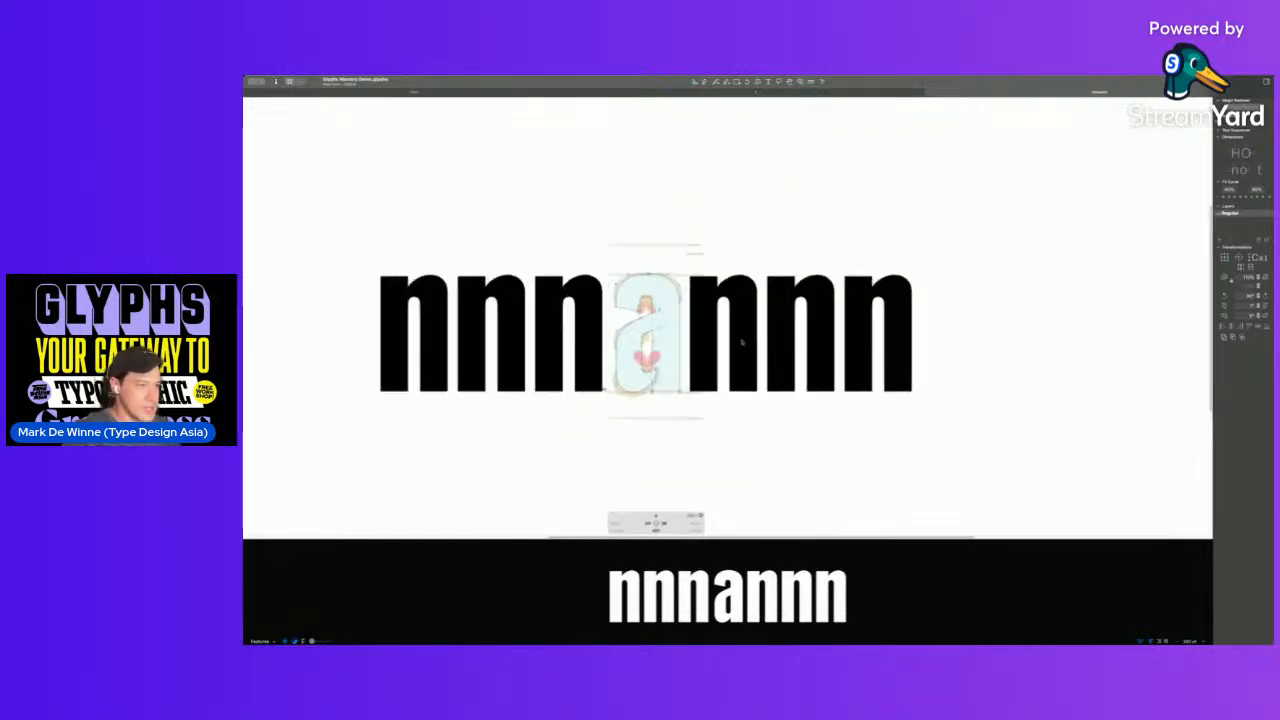
pyautogui.doubleClick(744, 363)
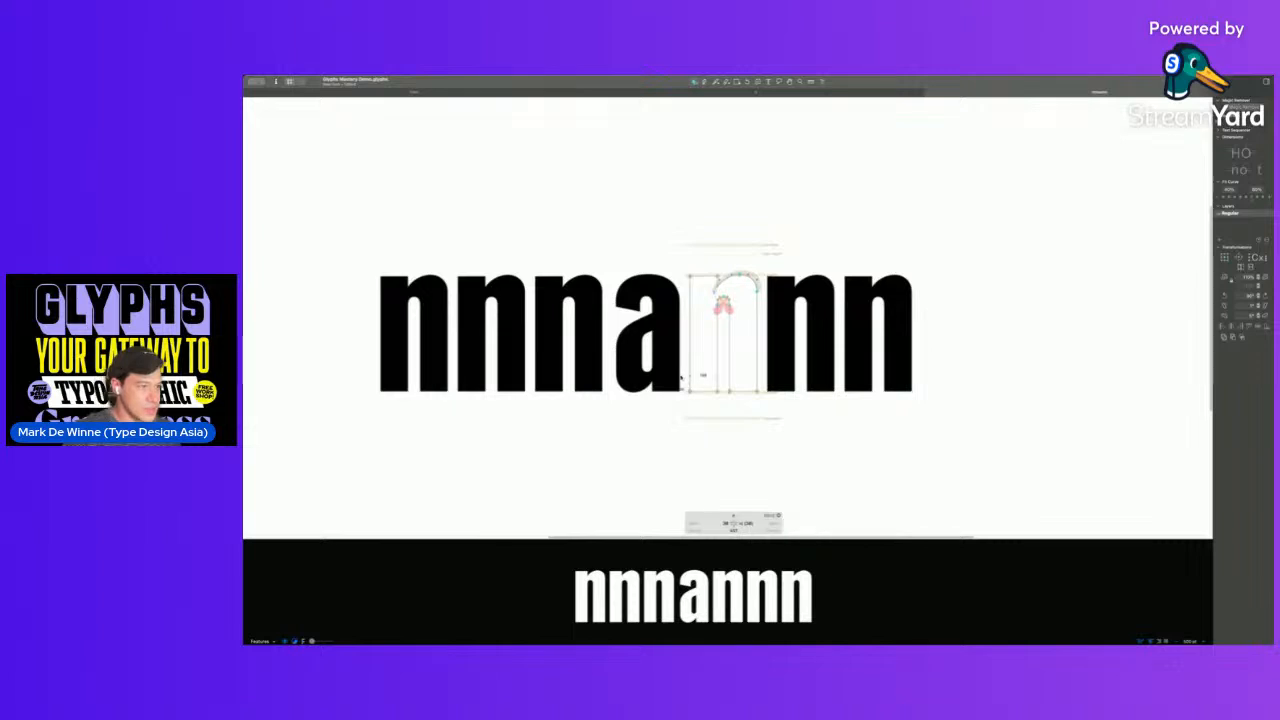
pyautogui.doubleClick(665, 375)
pyautogui.click(665, 523)
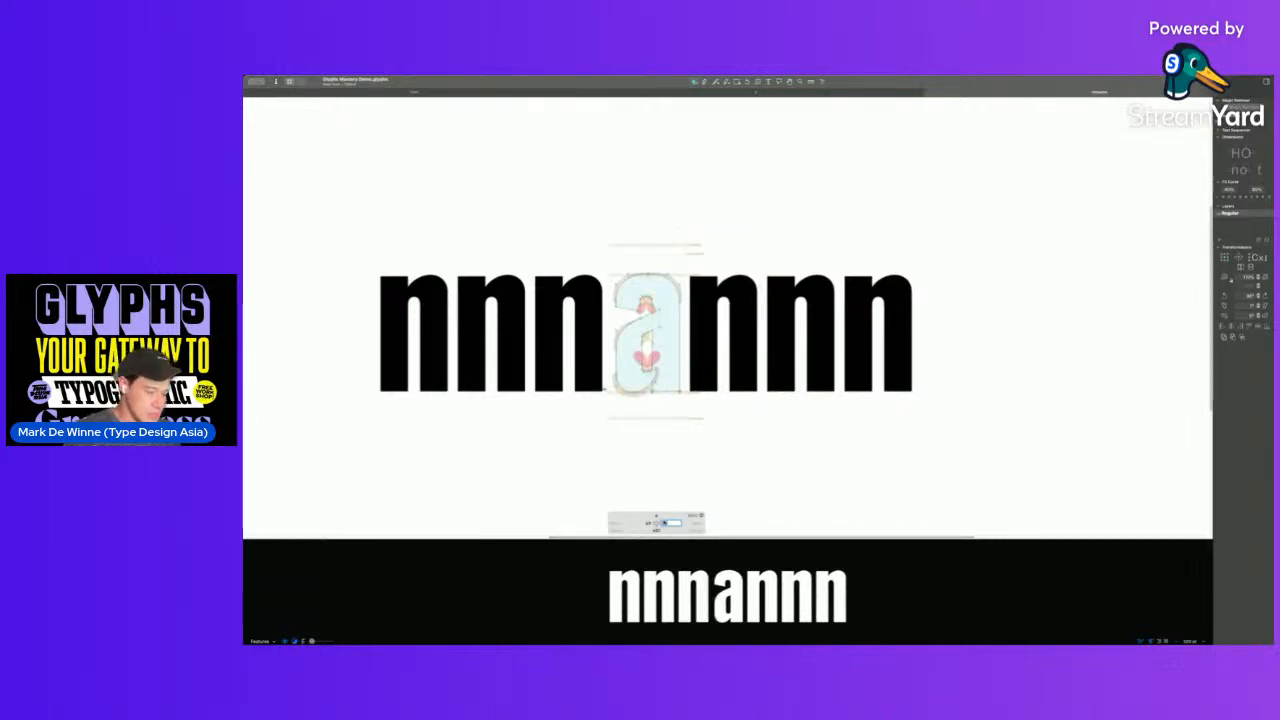
pyautogui.write('=n')
pyautogui.press('Return')
# - Raise the inner foot corner of the a's stem to cut a diagonal notch between bowl and stem
pyautogui.moveTo(608, 312); pyautogui.dragTo(679, 416)
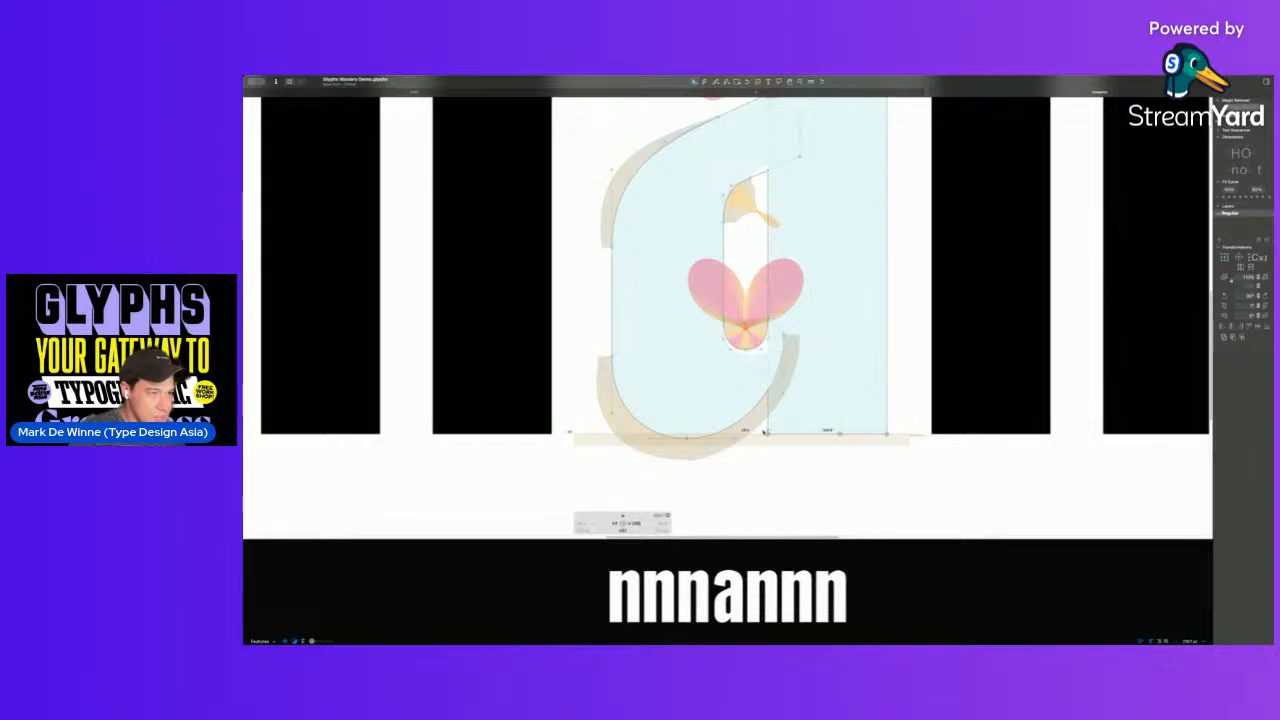
pyautogui.moveTo(768, 434); pyautogui.dragTo(768, 372)
pyautogui.click(862, 436)
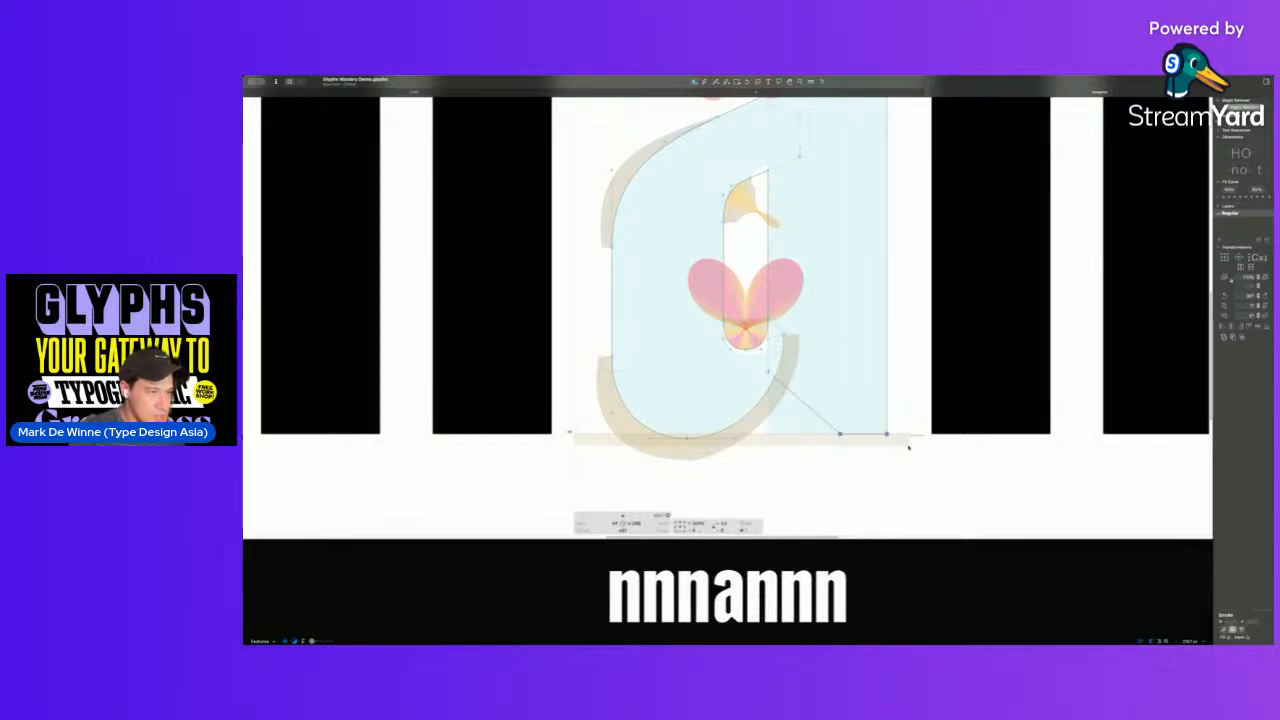
pyautogui.click(826, 372)
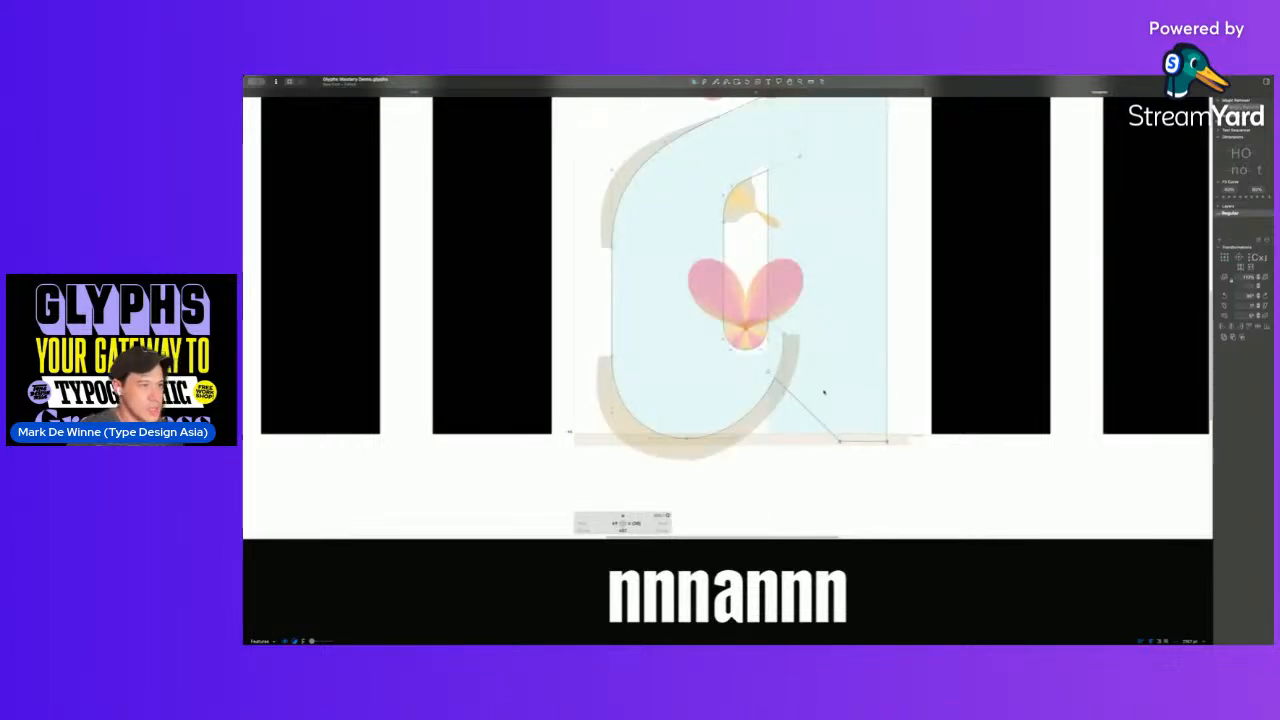
pyautogui.press('space')
pyautogui.moveTo(768, 371); pyautogui.dragTo(768, 350)
pyautogui.scroll(-4, 741, 380)
pyautogui.scroll(-5, 742, 384)
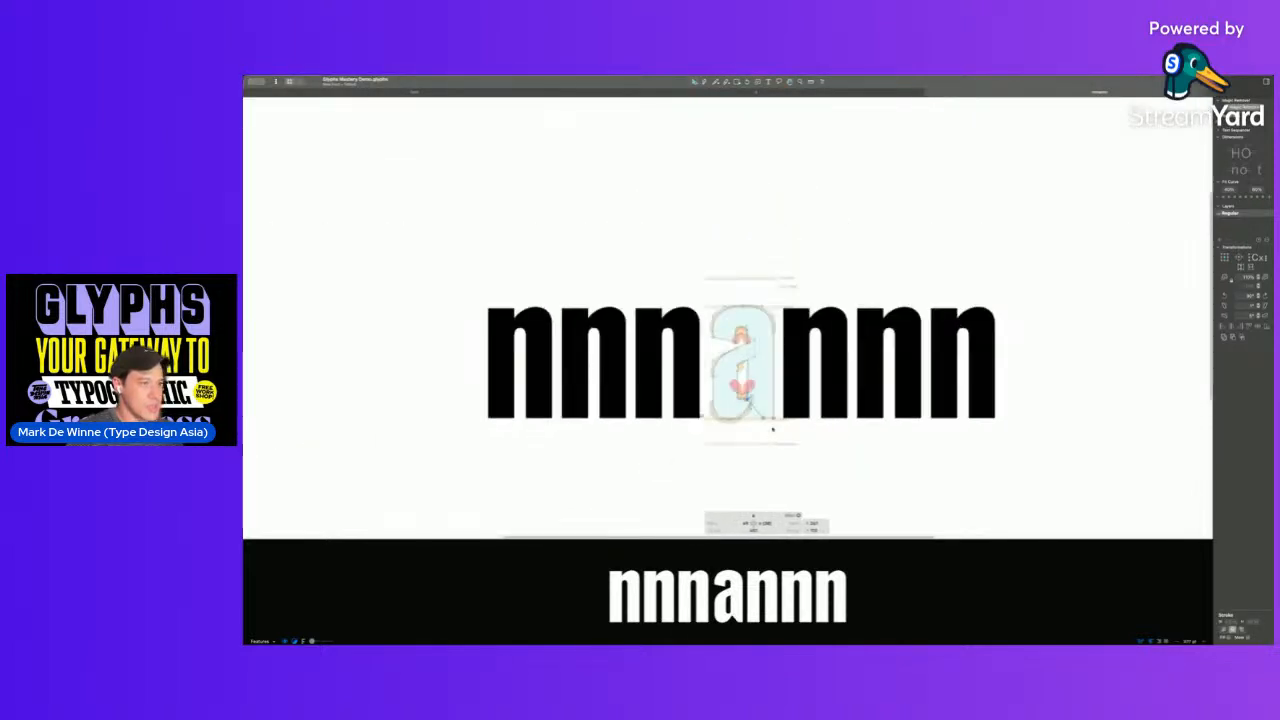
# - Preview the word at small size and add a duplicate of the a glyph beside the original
pyautogui.scroll(-2, 761, 373)
pyautogui.press('space')
pyautogui.moveTo(770, 430); pyautogui.dragTo(722, 422)
pyautogui.write('a')
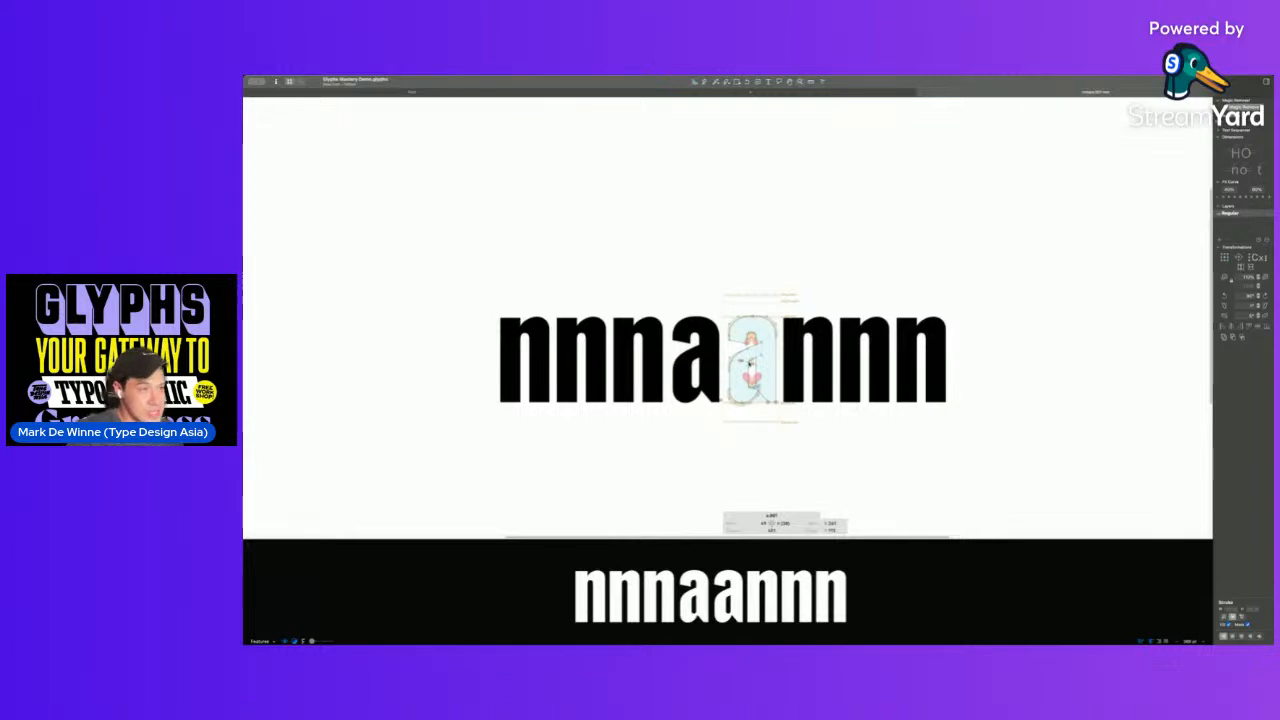
# - Return the copied a's raised foot corner to the baseline and shift the stem's inner edge slightly right
pyautogui.scroll(5, 697, 378)
pyautogui.click(676, 378)
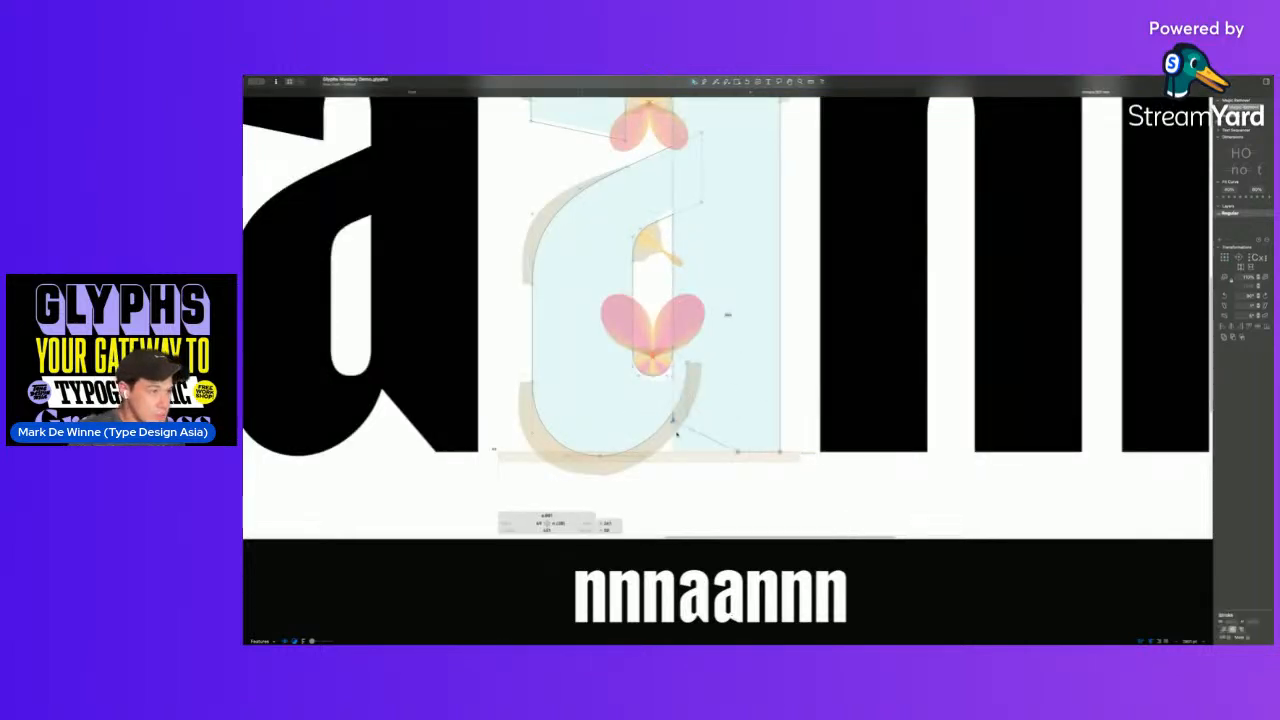
pyautogui.scroll(-5, 688, 462)
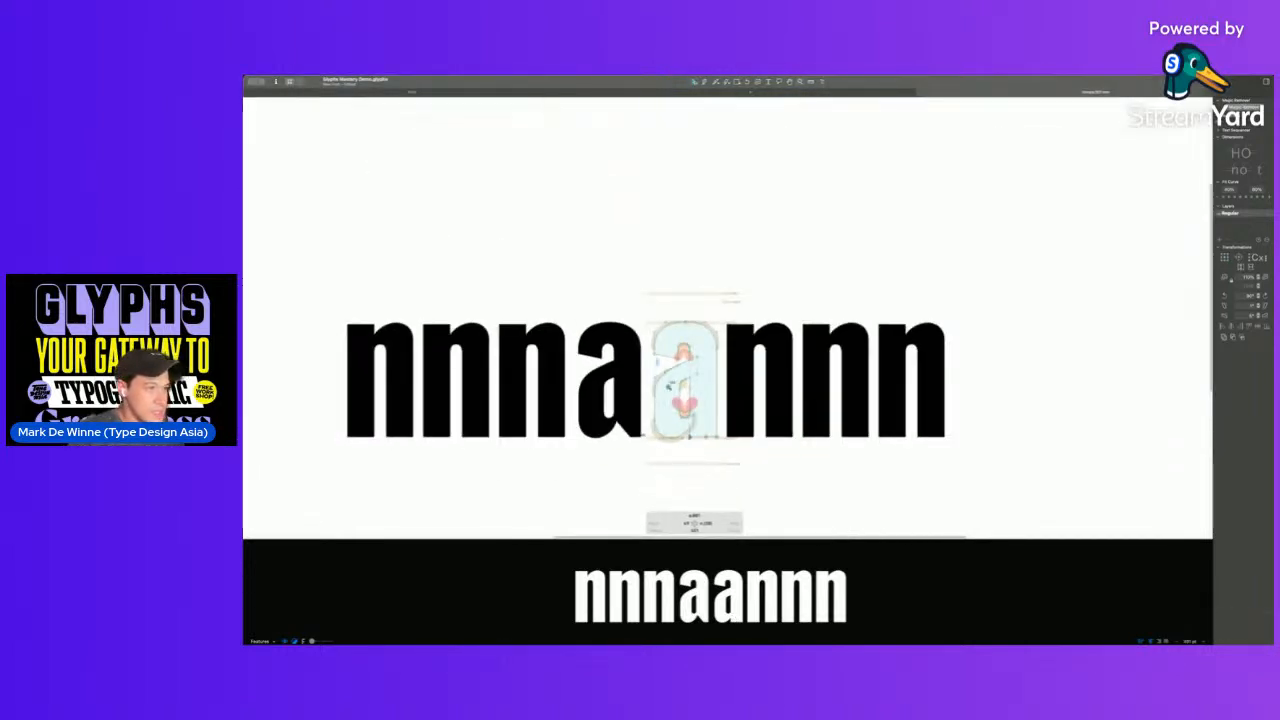
pyautogui.scroll(5, 769, 358)
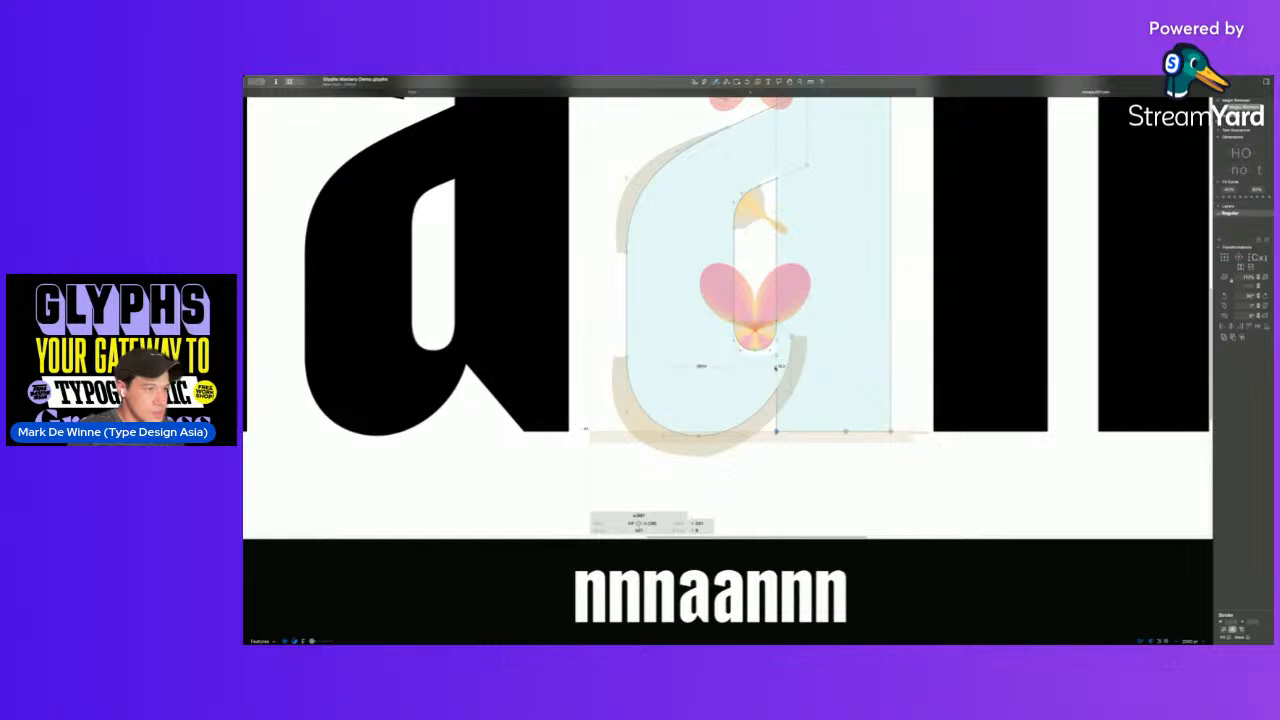
pyautogui.click(777, 378)
pyautogui.hotkey('shift', 'Right')
pyautogui.click(784, 369)
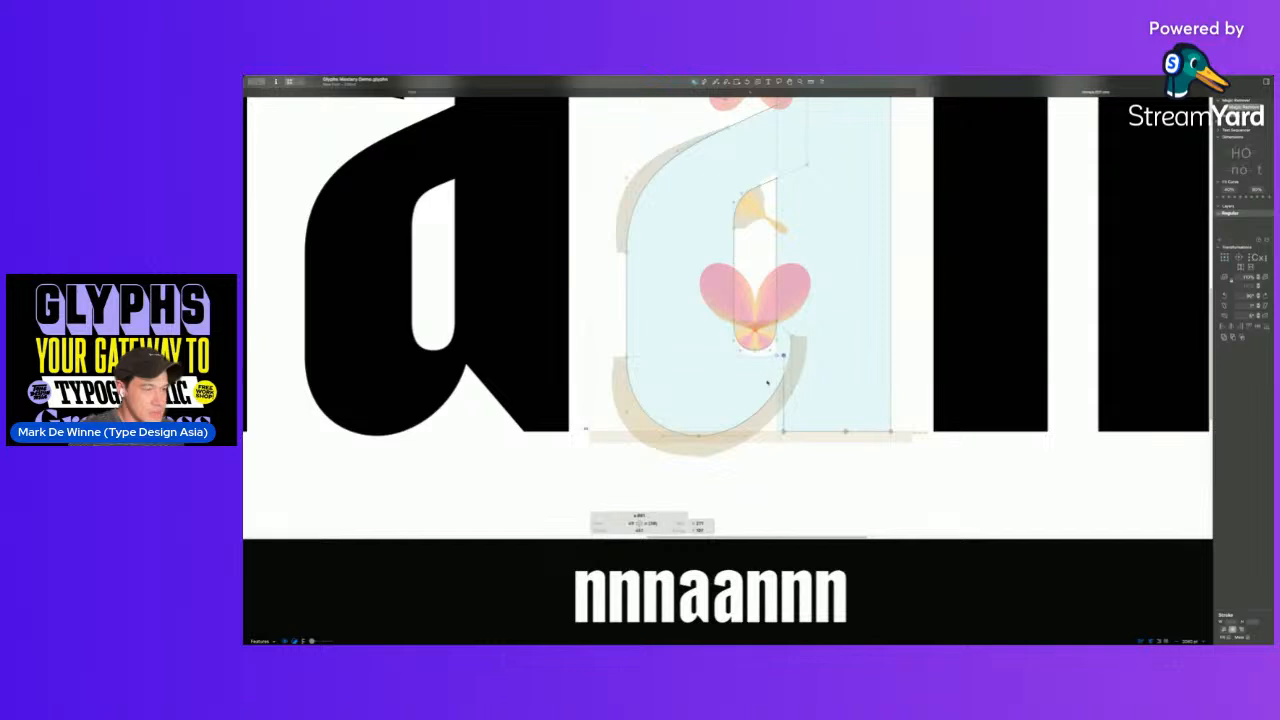
pyautogui.press('space')
pyautogui.scroll(-3, 784, 369)
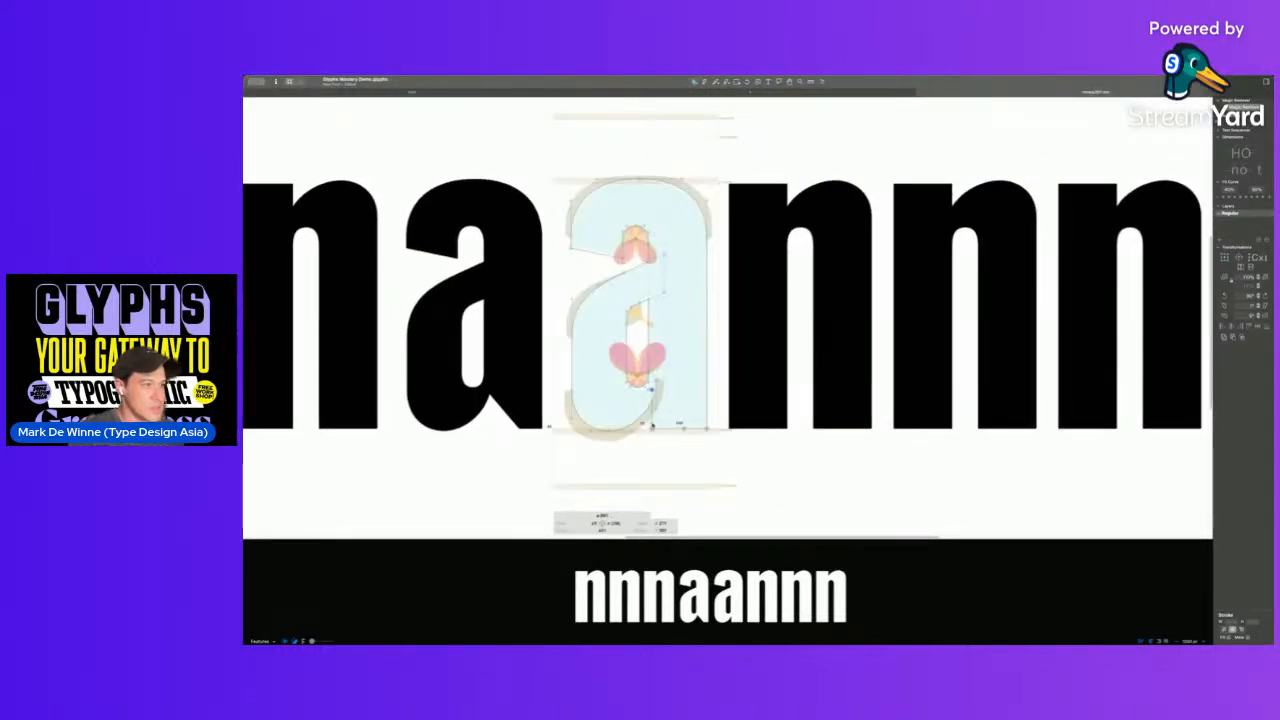
pyautogui.press('space')
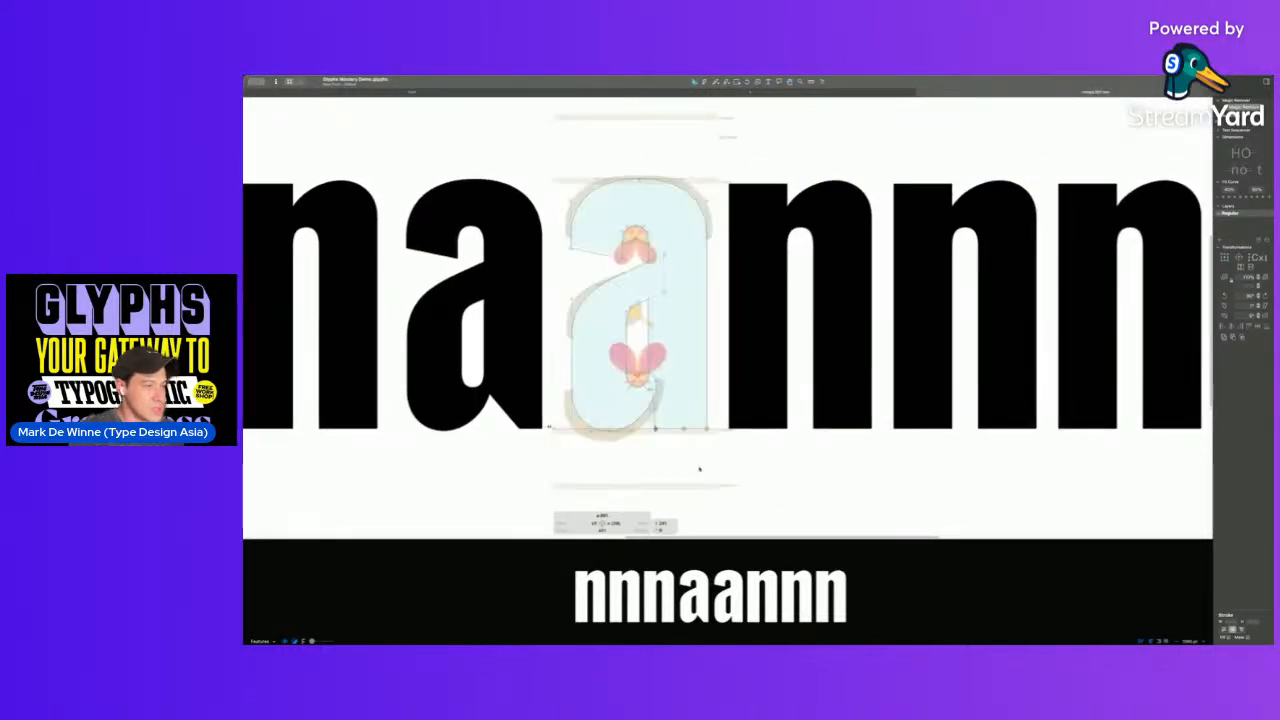
# - Compare both a versions at small size and rename the copied a as an alternate glyph
pyautogui.press('space')
pyautogui.scroll(-4, 695, 452)
pyautogui.press('space')
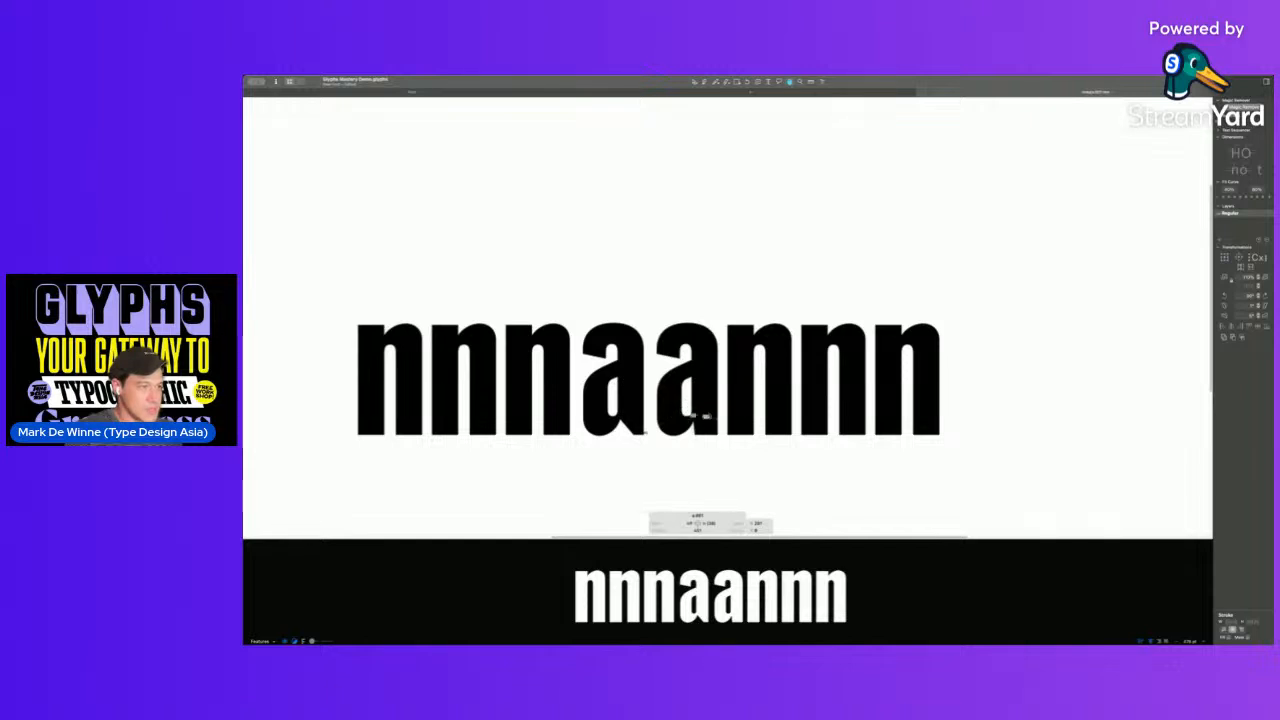
pyautogui.doubleClick(671, 413)
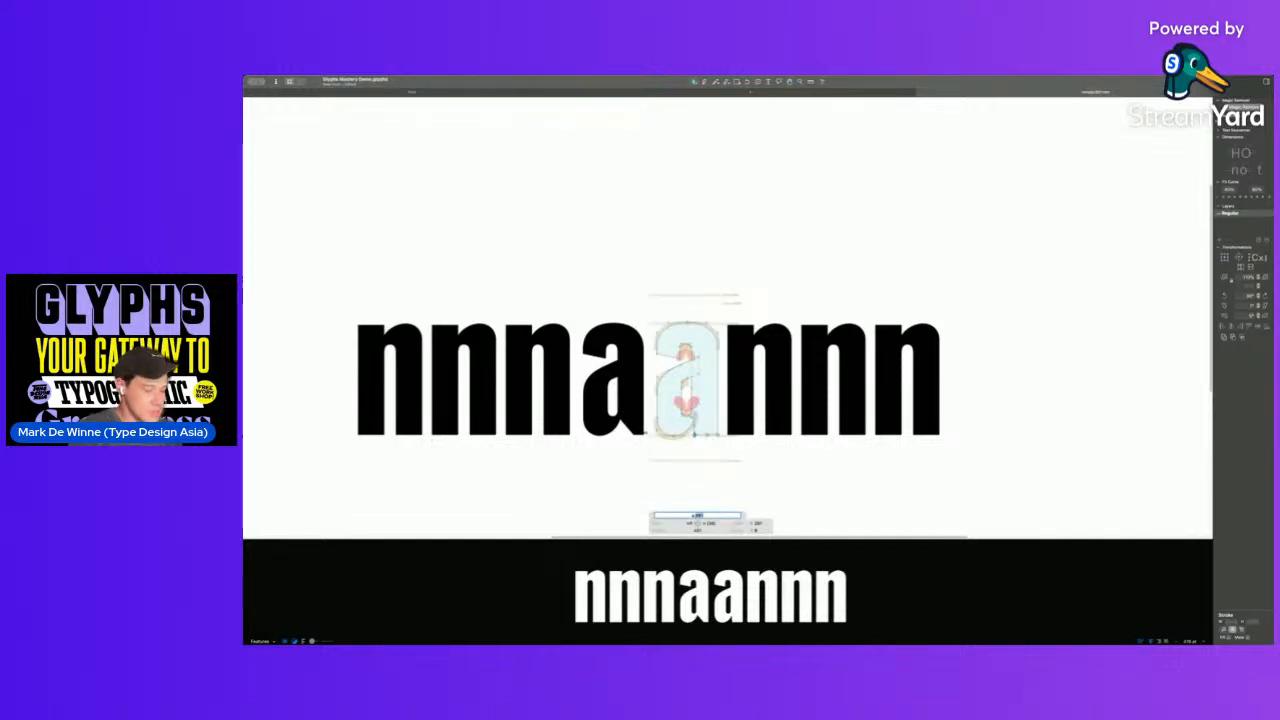
pyautogui.press('Return')
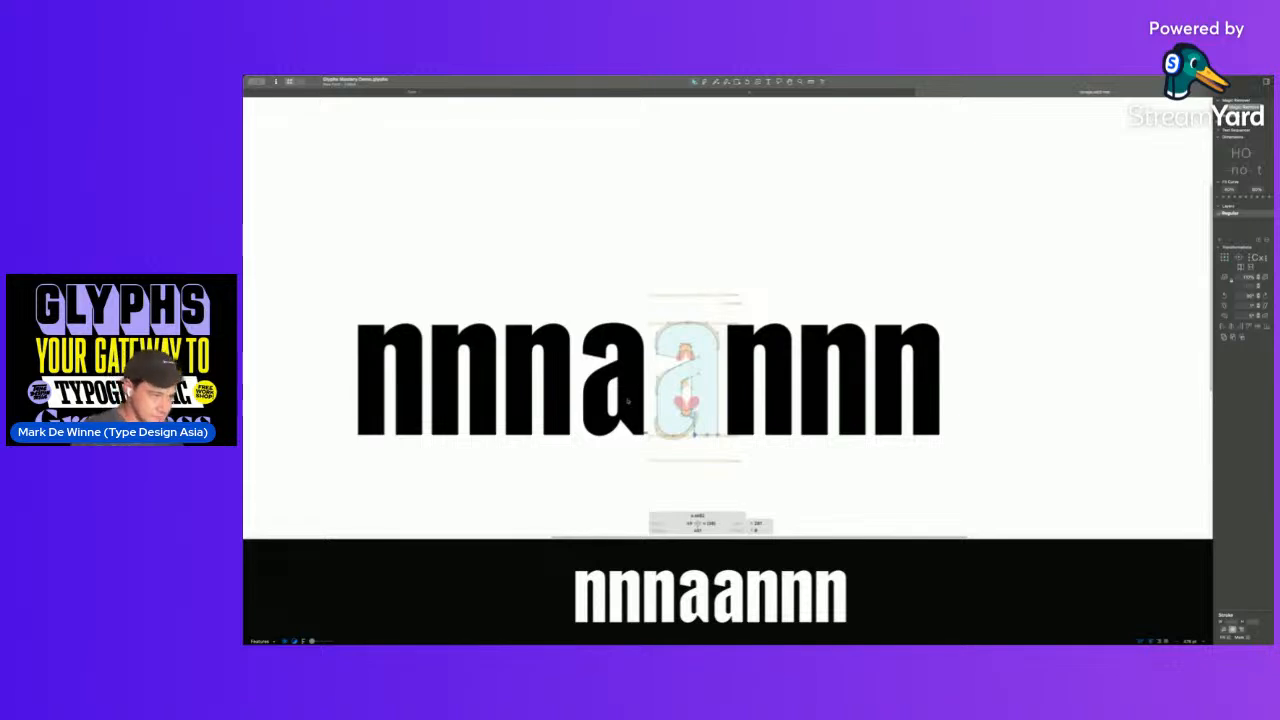
# - Reduce the left side bearing of the original a with the spacing between all letters displayed
pyautogui.doubleClick(585, 452)
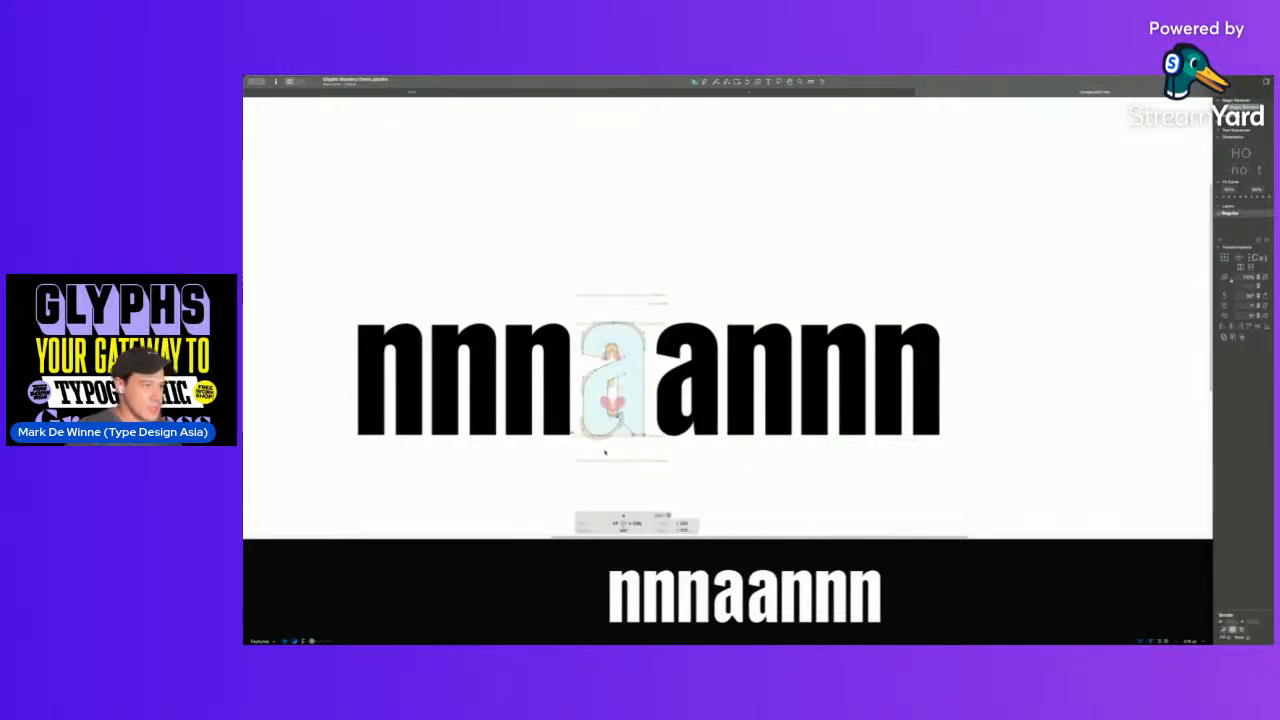
pyautogui.press('Escape')
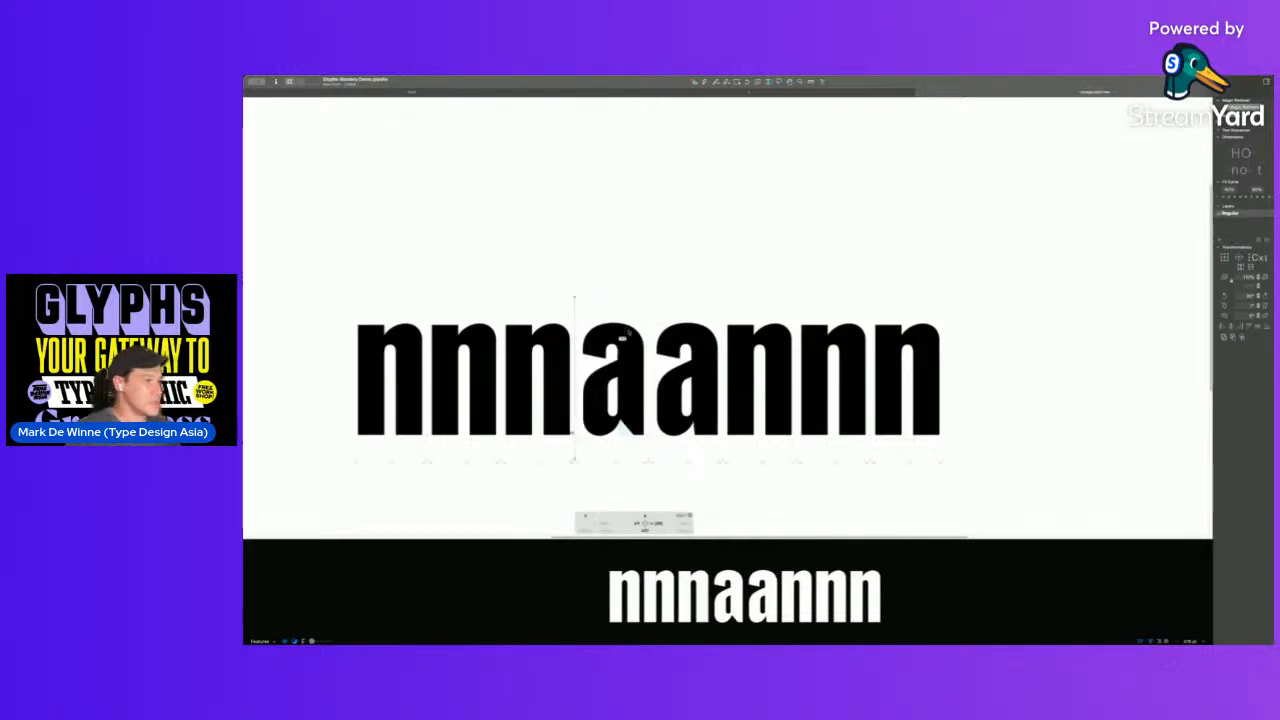
pyautogui.click(811, 83)
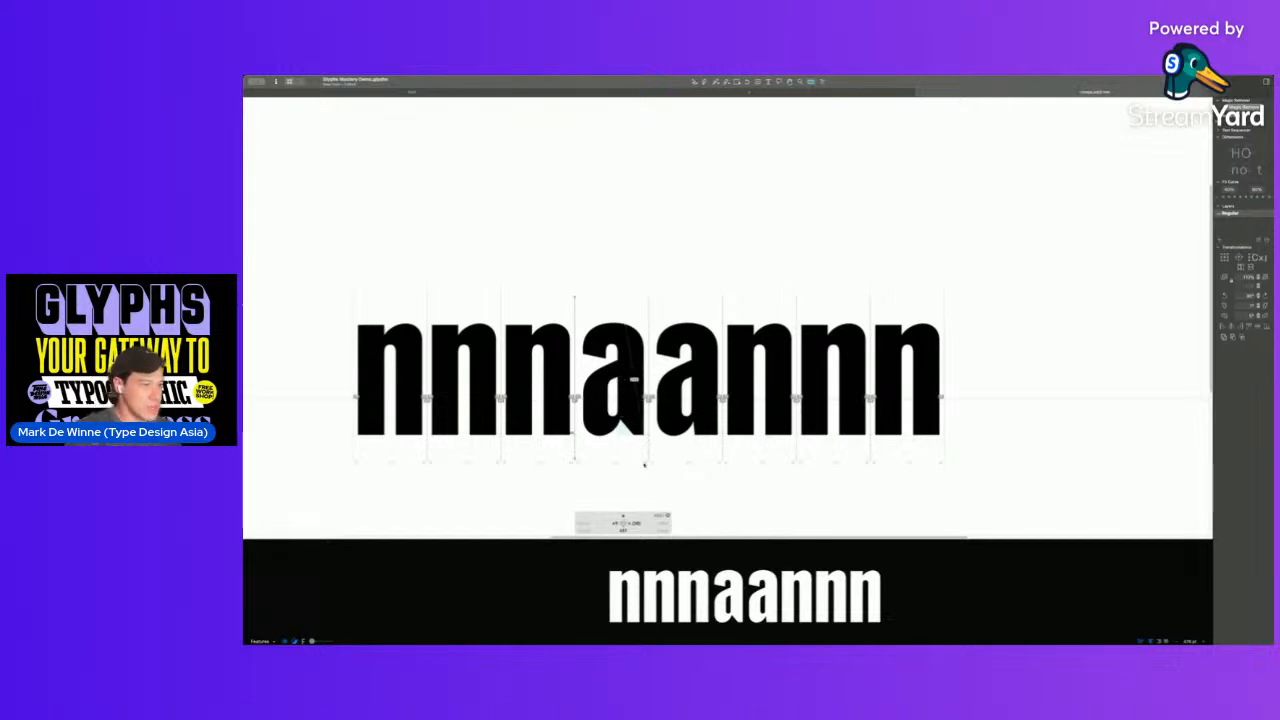
pyautogui.click(615, 524)
pyautogui.hotkey('shift', 'Down')
pyautogui.hotkey('shift', 'Down')
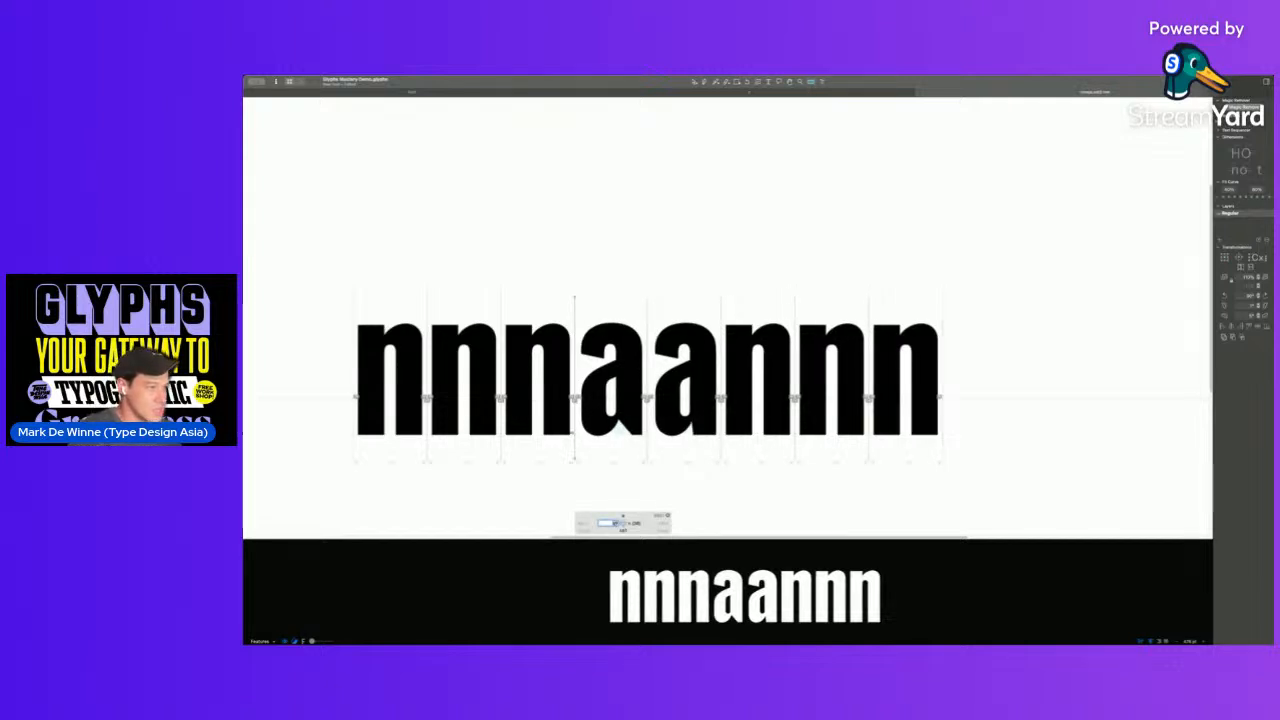
pyautogui.press('Up')
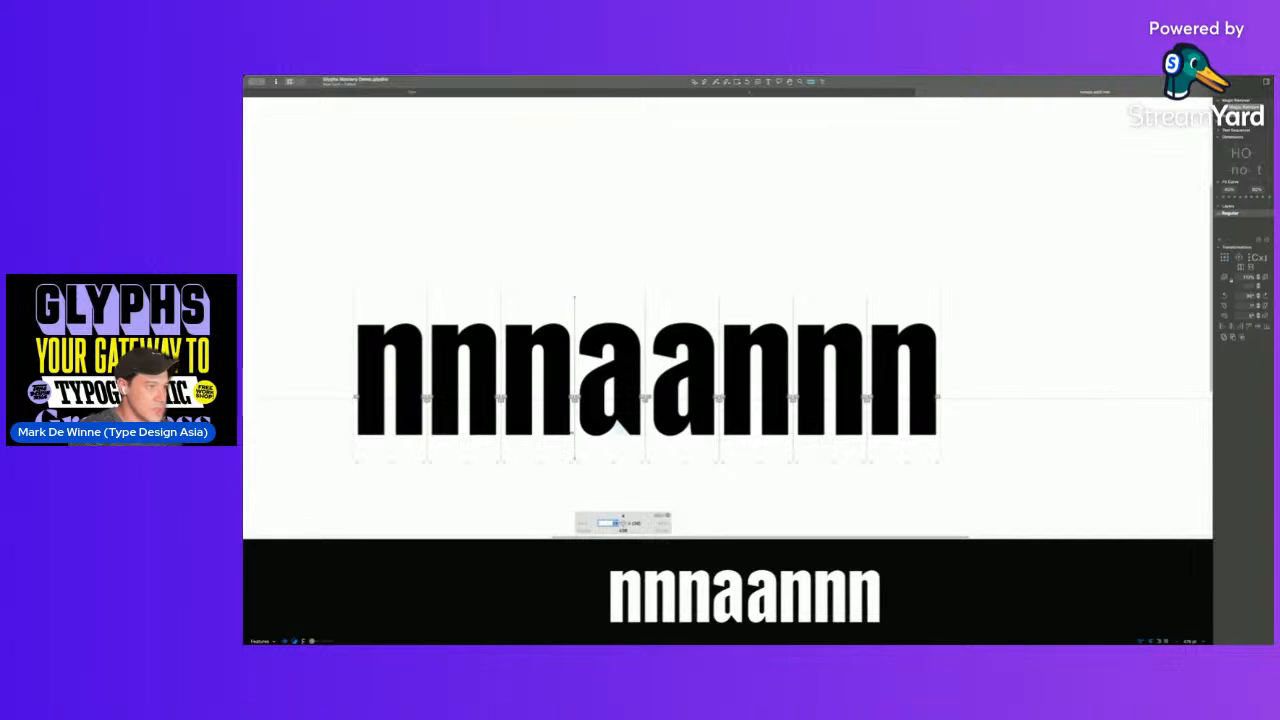
# - Match the alternate a's left side bearing to the original a's
pyautogui.click(678, 395)
pyautogui.click(685, 524)
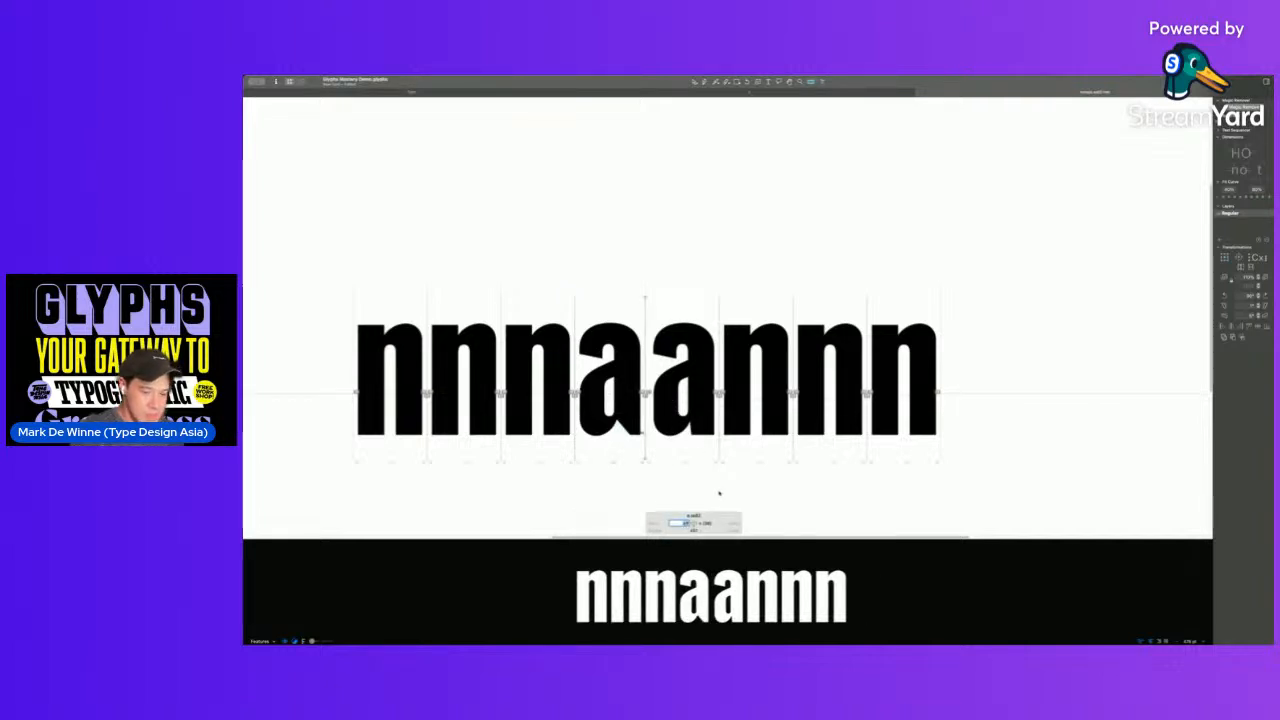
pyautogui.hotkey('shift', 'Down')
pyautogui.hotkey('shift', 'Down')
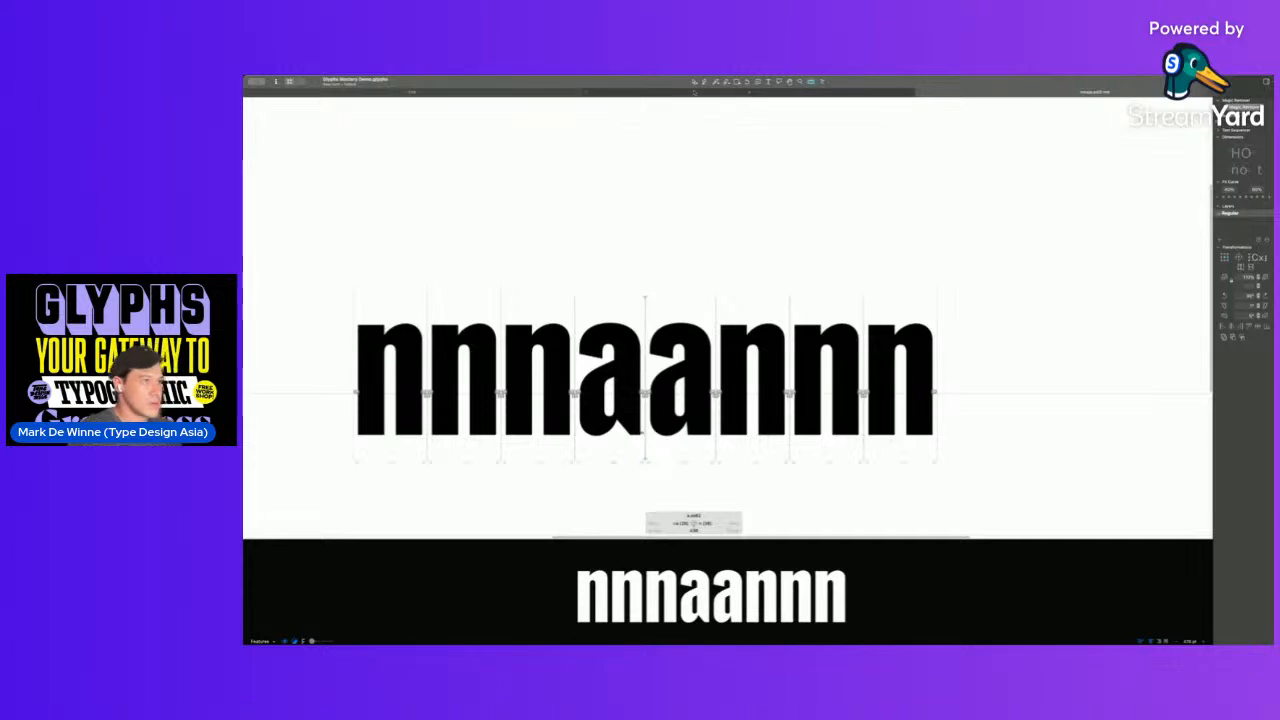
# - Set the word "nnann" in the other edit tab and view it at small size
pyautogui.click(694, 82)
pyautogui.click(700, 93)
pyautogui.write('t')
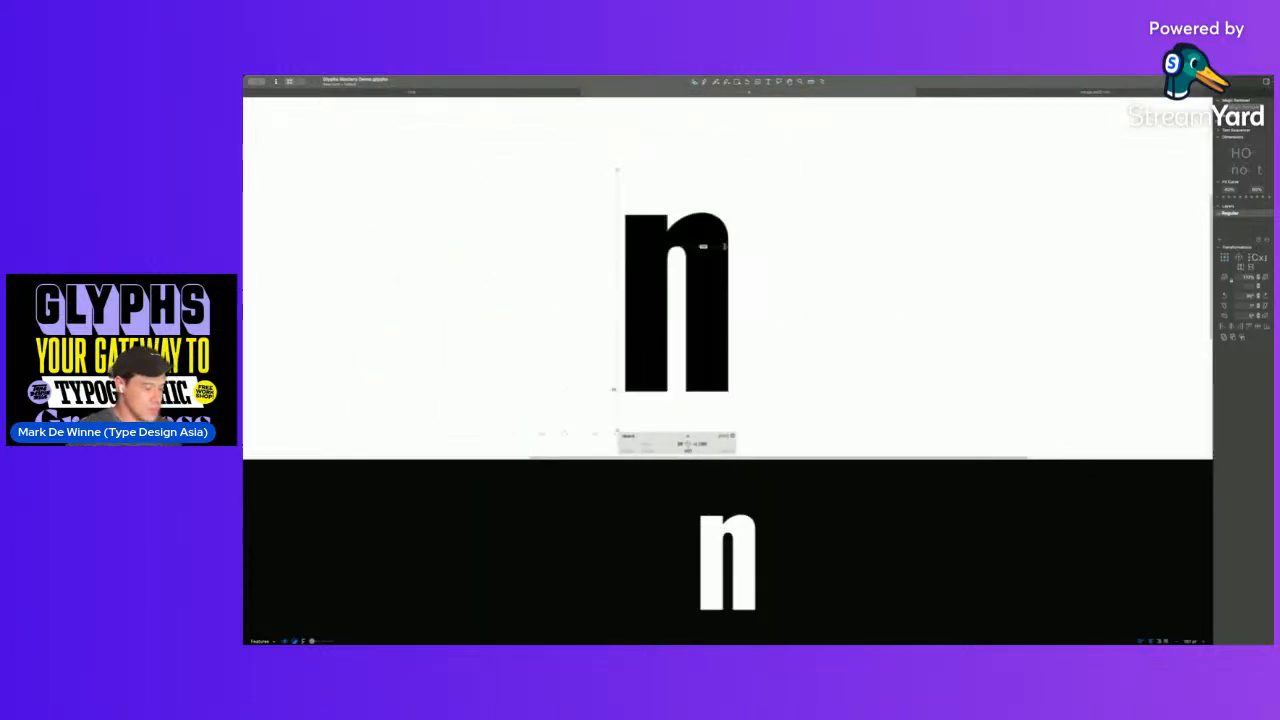
pyautogui.write('nann')
pyautogui.scroll(-5, 782, 260)
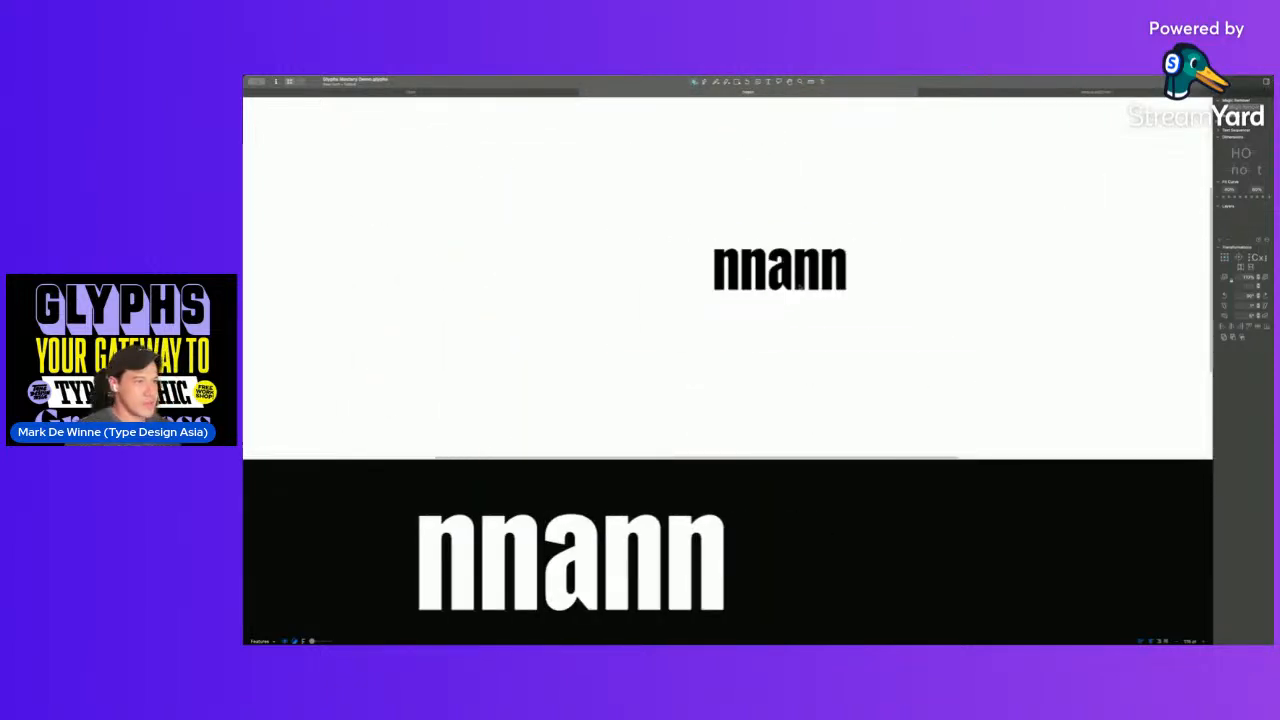
pyautogui.moveTo(821, 316); pyautogui.dragTo(724, 334)
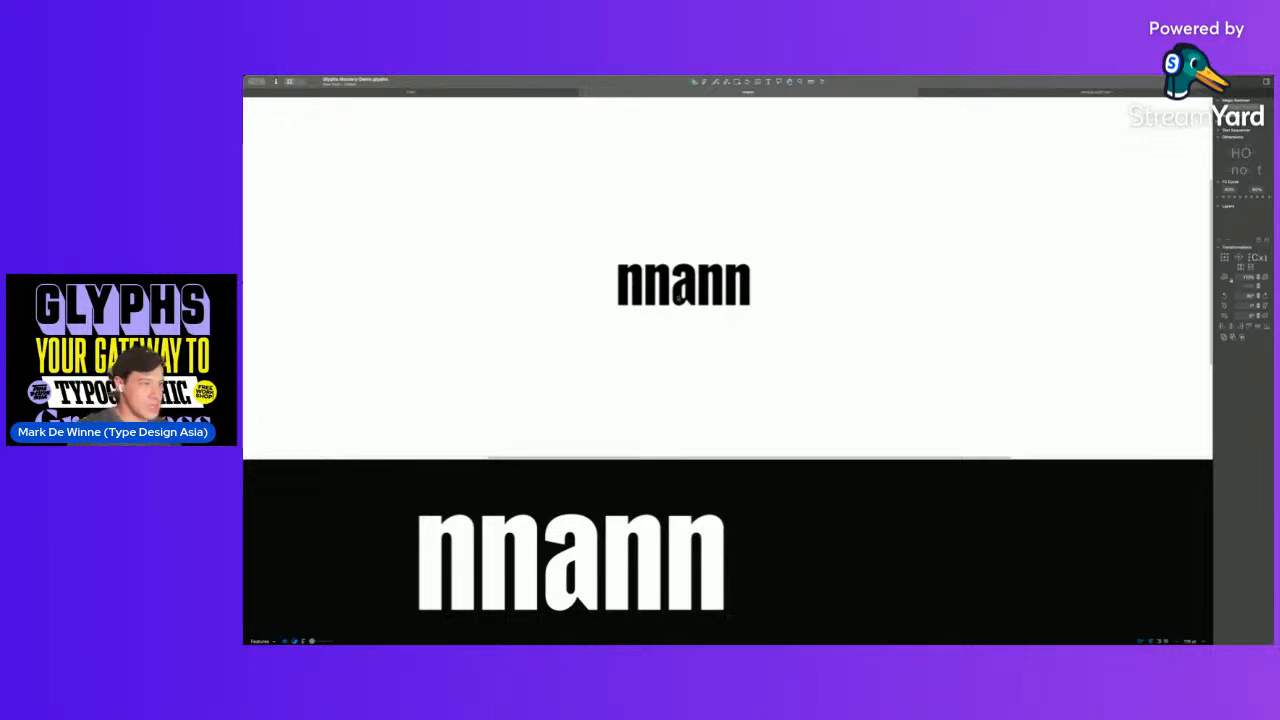
# - Swap the a in "nnann" for its alternate and preview the word at small size
pyautogui.doubleClick(679, 290)
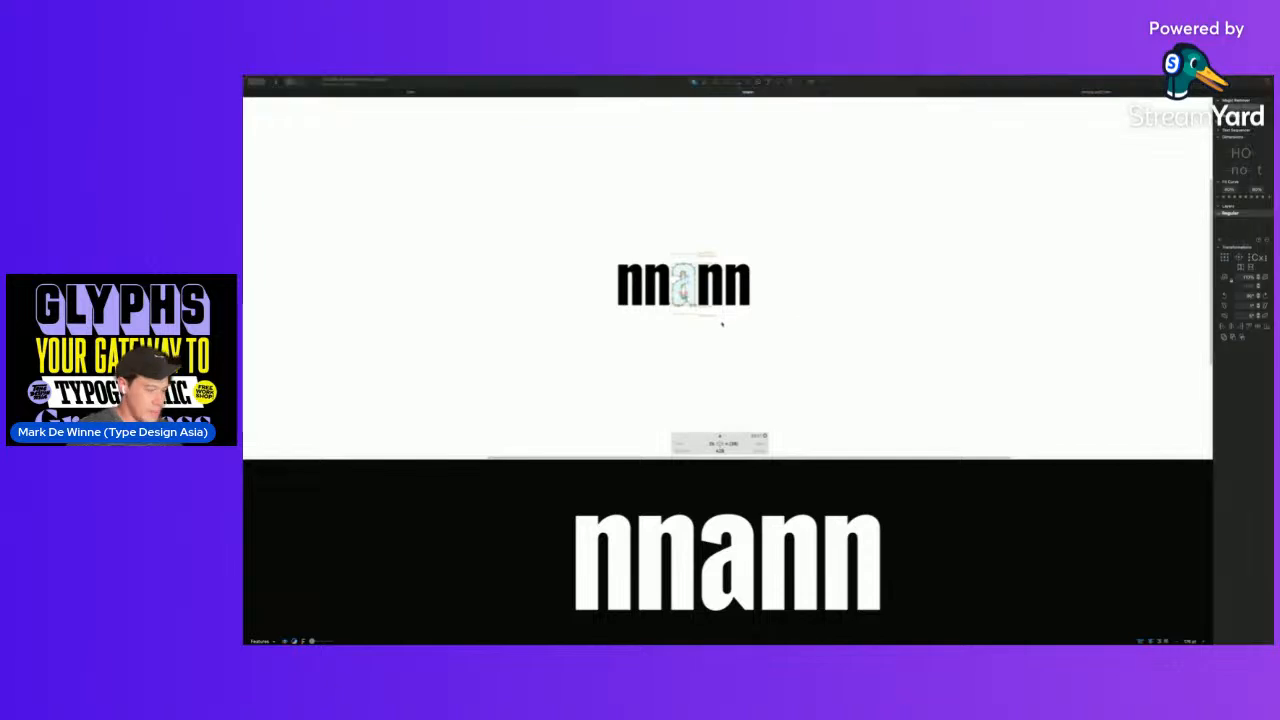
pyautogui.press('Return')
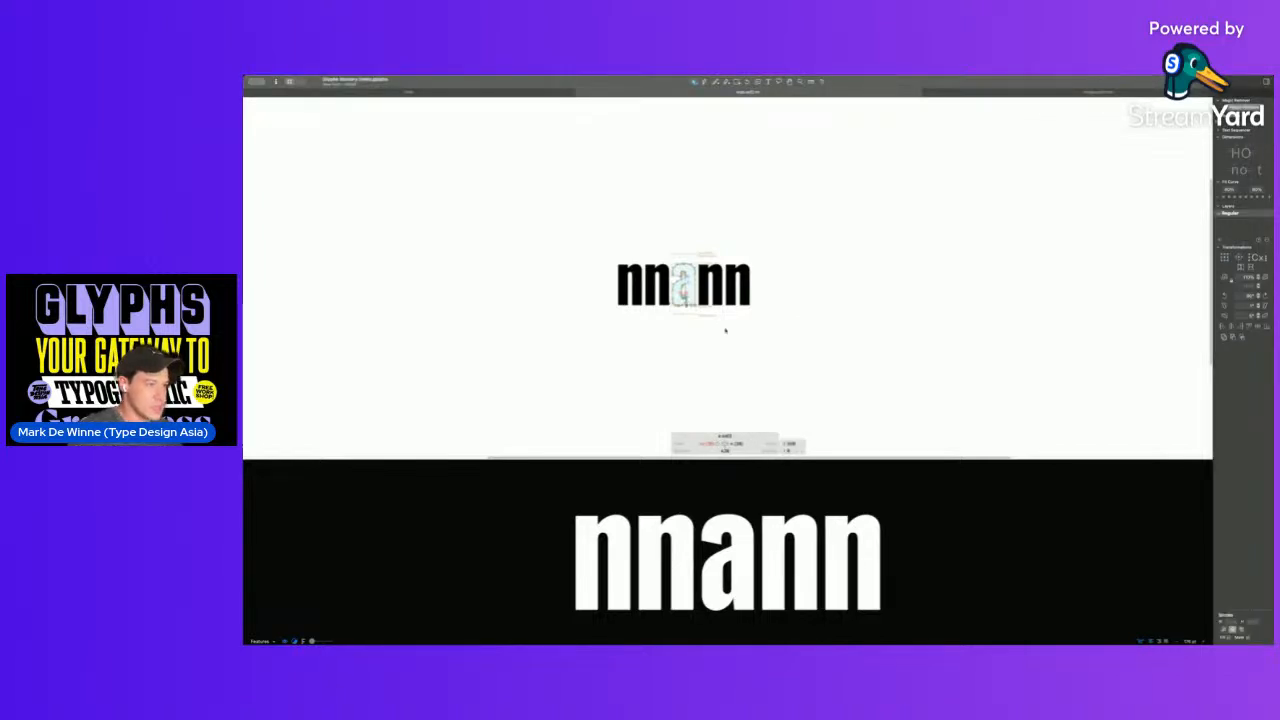
pyautogui.click(771, 366)
pyautogui.press('space')
pyautogui.moveTo(774, 344); pyautogui.dragTo(763, 343)
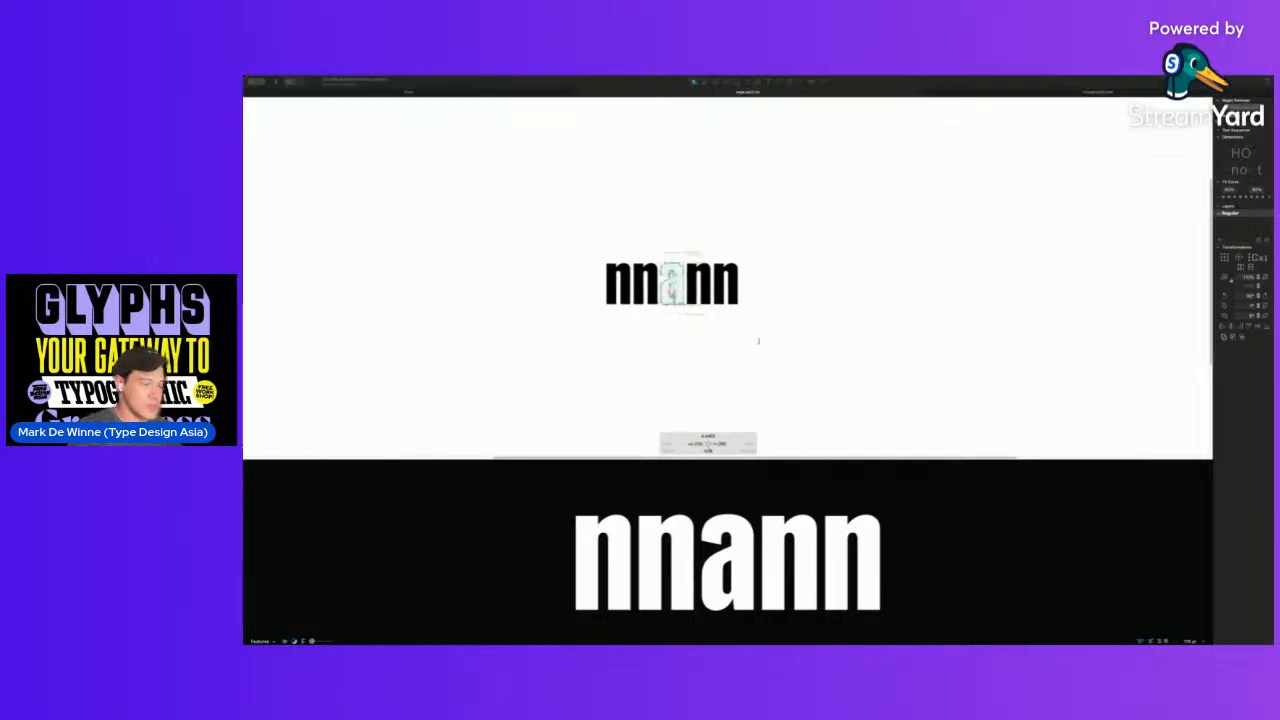
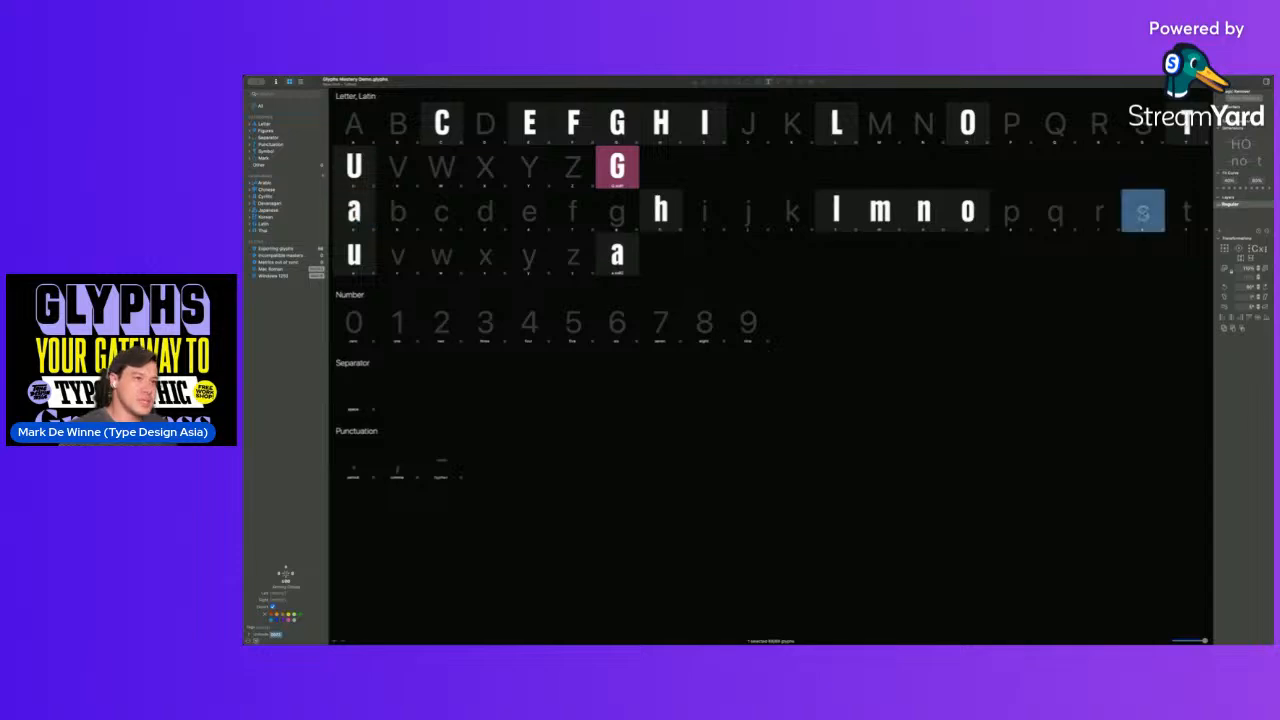
# - Open the empty lowercase s glyph in an edit view for drawing
pyautogui.write('z')
pyautogui.click(787, 308)
pyautogui.press('BackSpace')
pyautogui.press('super+space')
pyautogui.moveTo(648, 218); pyautogui.dragTo(808, 430)
pyautogui.hscroll(1, 751, 363)
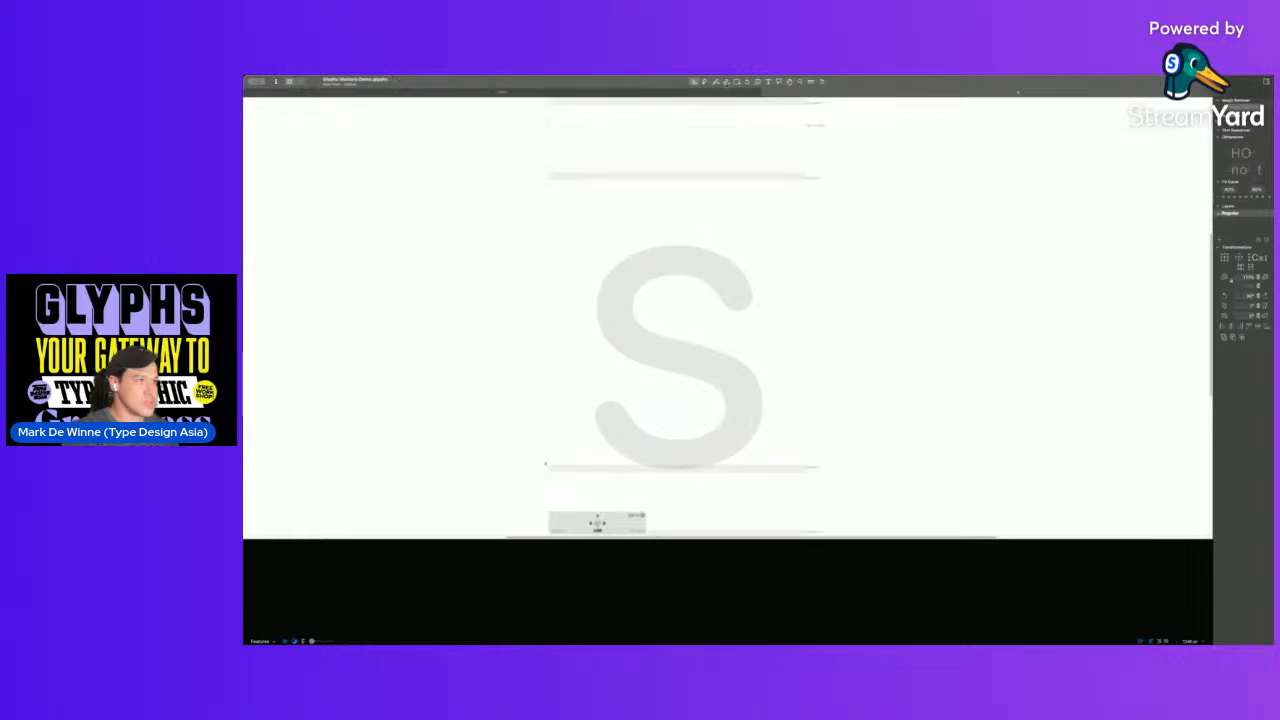
# - Draw a closed, straight-sided zigzag outline for the s with the Pen tool, spanning baseline to x-height
pyautogui.click(704, 83)
pyautogui.click(683, 175)
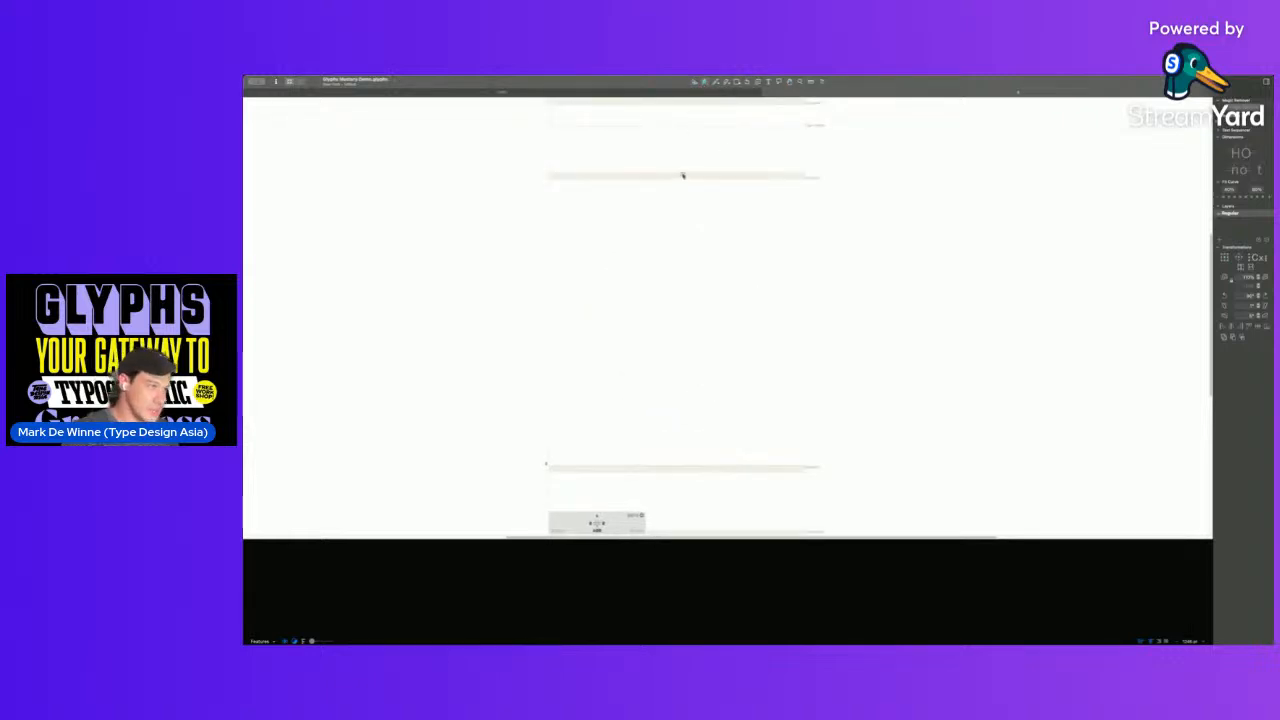
pyautogui.click(587, 269)
pyautogui.click(731, 392)
pyautogui.click(674, 434)
pyautogui.click(622, 386)
pyautogui.click(659, 474)
pyautogui.click(800, 377)
pyautogui.click(657, 258)
pyautogui.click(704, 213)
pyautogui.click(737, 248)
pyautogui.click(777, 222)
pyautogui.click(683, 175)
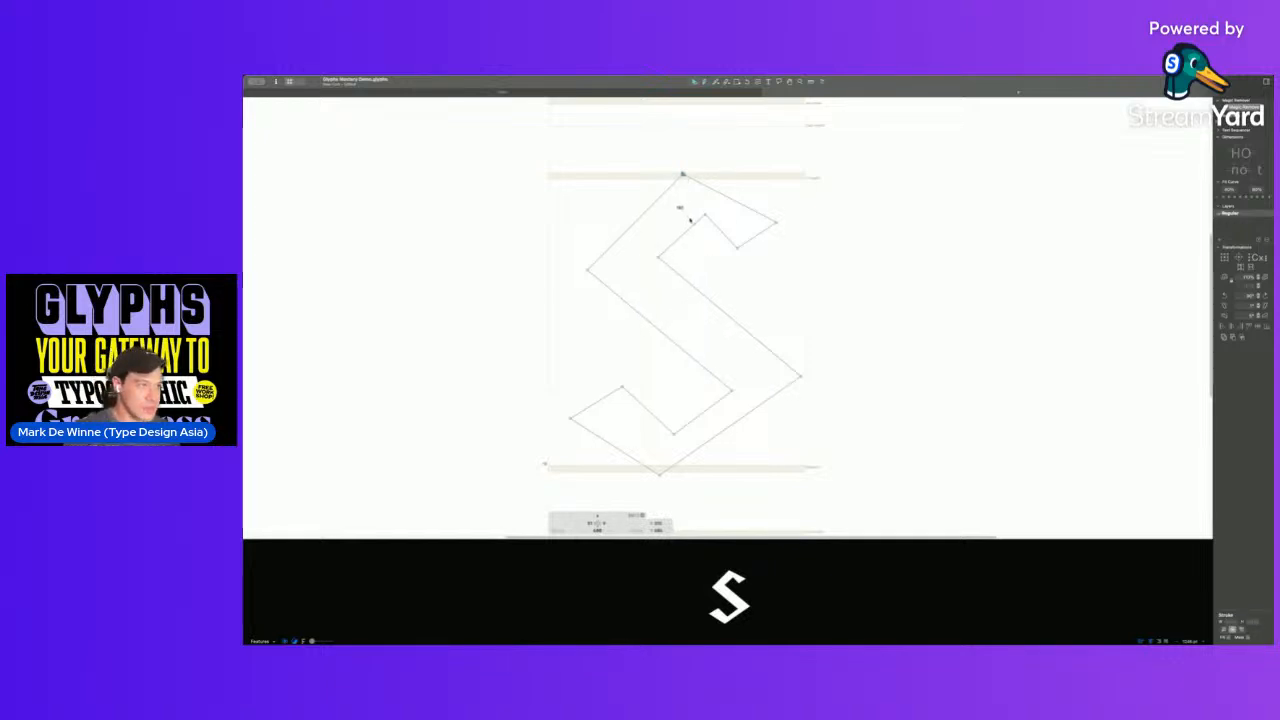
# - Convert the straight s segments to curves after nudging the upper counter's top node, and raise the lower terminal's outer node to make its end horizontal
pyautogui.moveTo(705, 215); pyautogui.dragTo(697, 214)
pyautogui.click(663, 232)
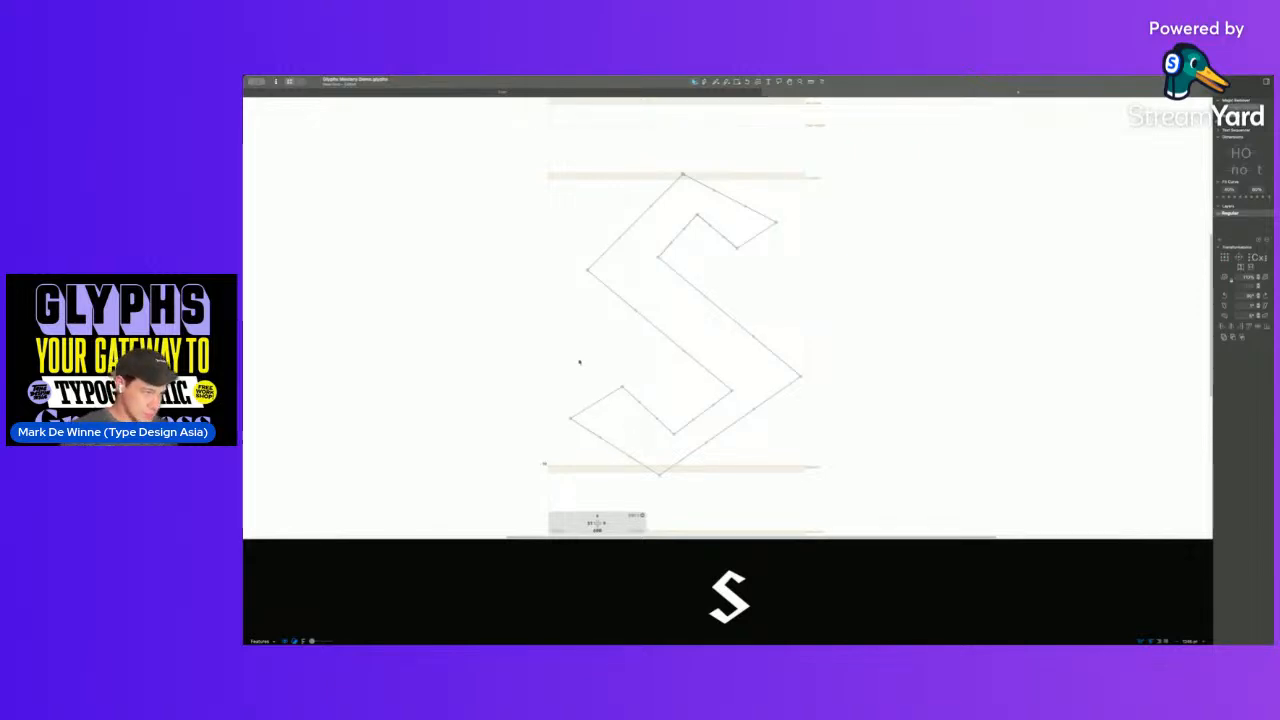
pyautogui.moveTo(571, 420); pyautogui.dragTo(571, 387)
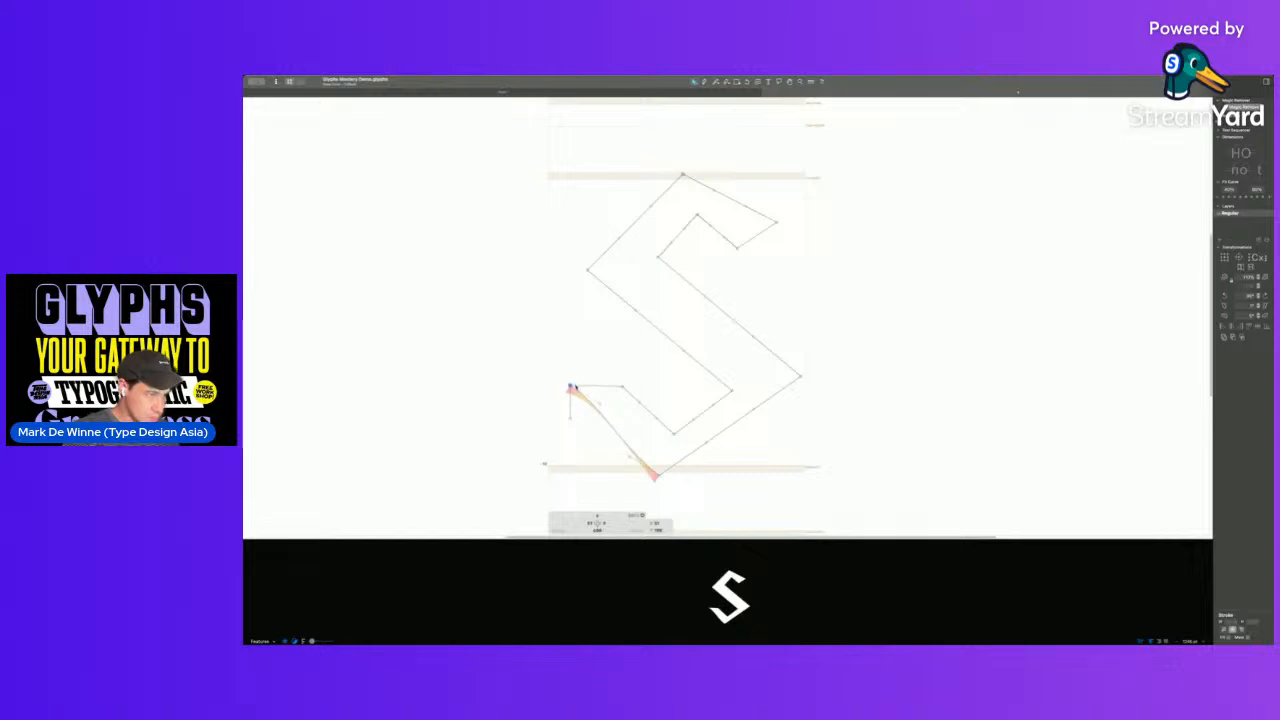
# - Make the bottom and right-side nodes of the s's lower bowl smooth on both the outer and inner contours
pyautogui.doubleClick(659, 477)
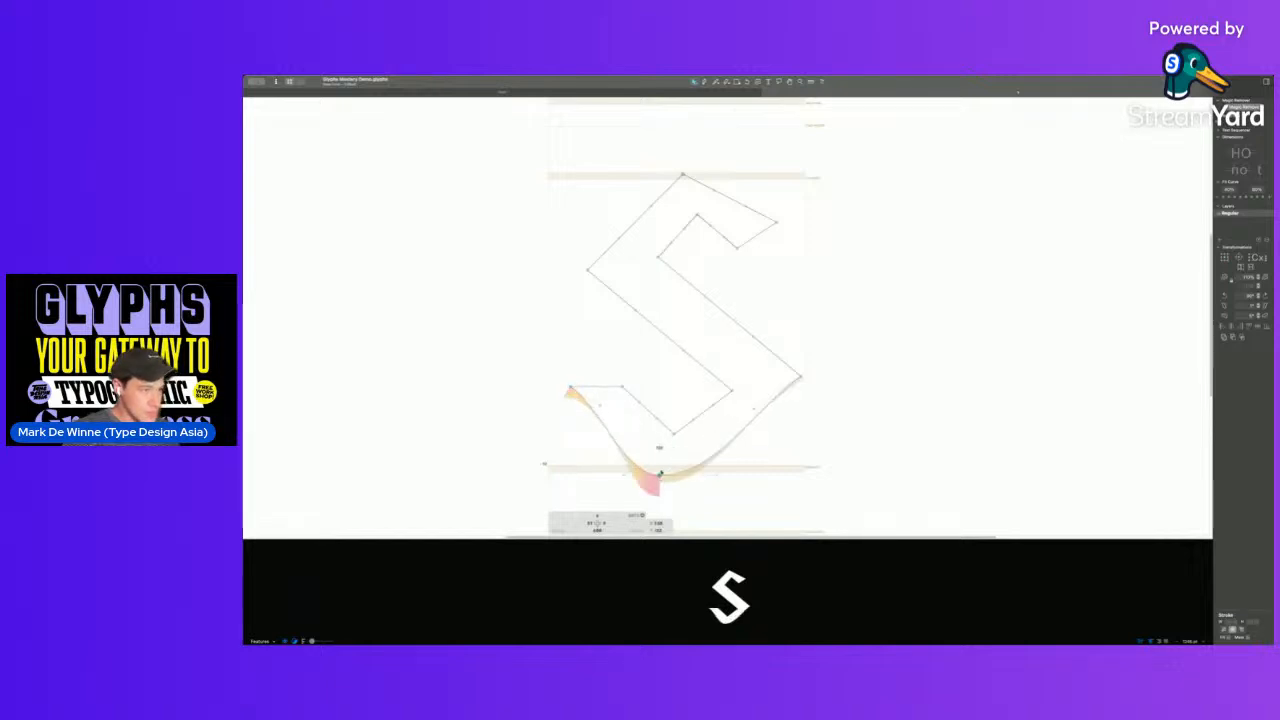
pyautogui.doubleClick(675, 437)
pyautogui.click(681, 422)
pyautogui.doubleClick(675, 435)
pyautogui.click(689, 404)
pyautogui.doubleClick(732, 391)
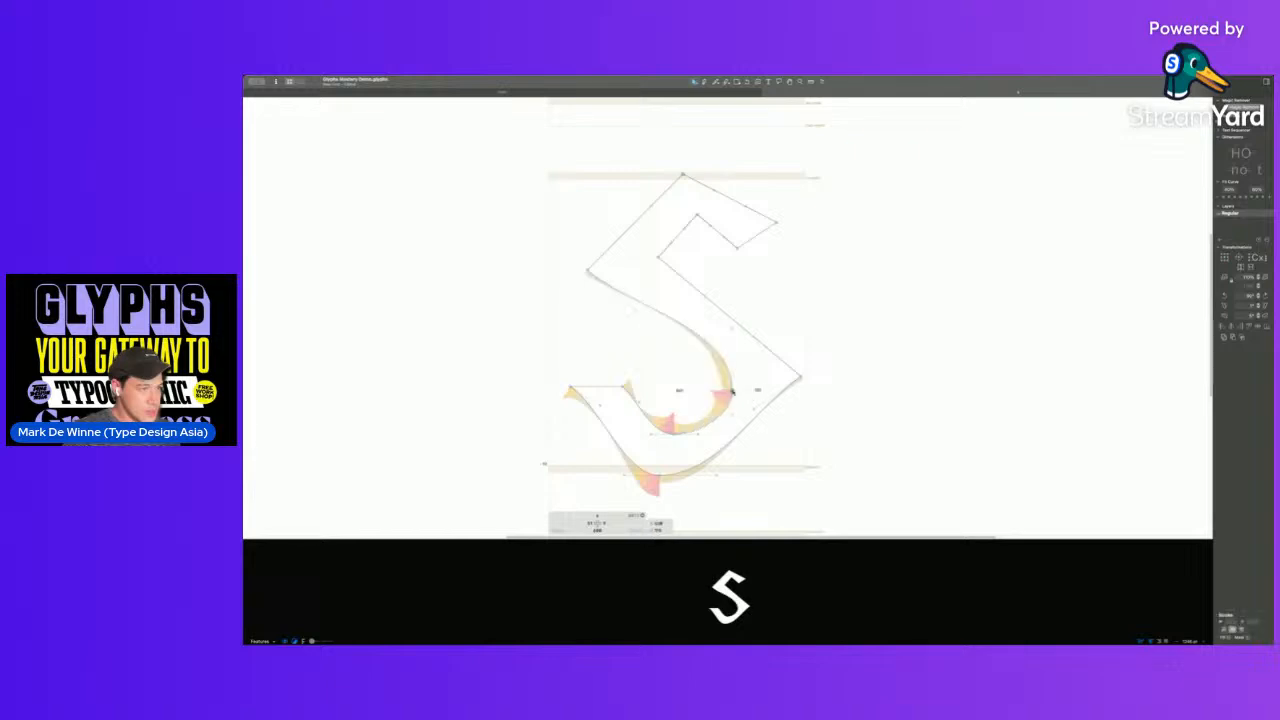
pyautogui.doubleClick(801, 378)
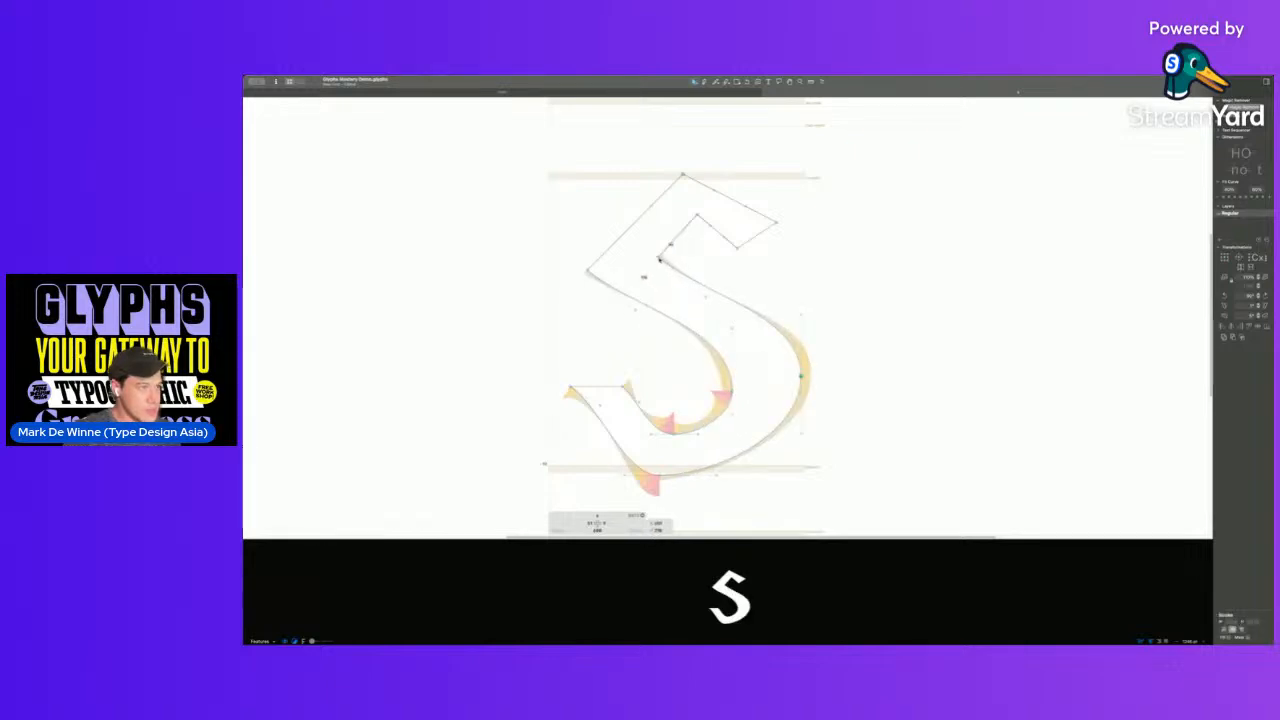
# - Make the upper bowl's nodes smooth, level the upper terminal, and turn the remaining straight outer segment into a curve
pyautogui.doubleClick(659, 257)
pyautogui.doubleClick(699, 216)
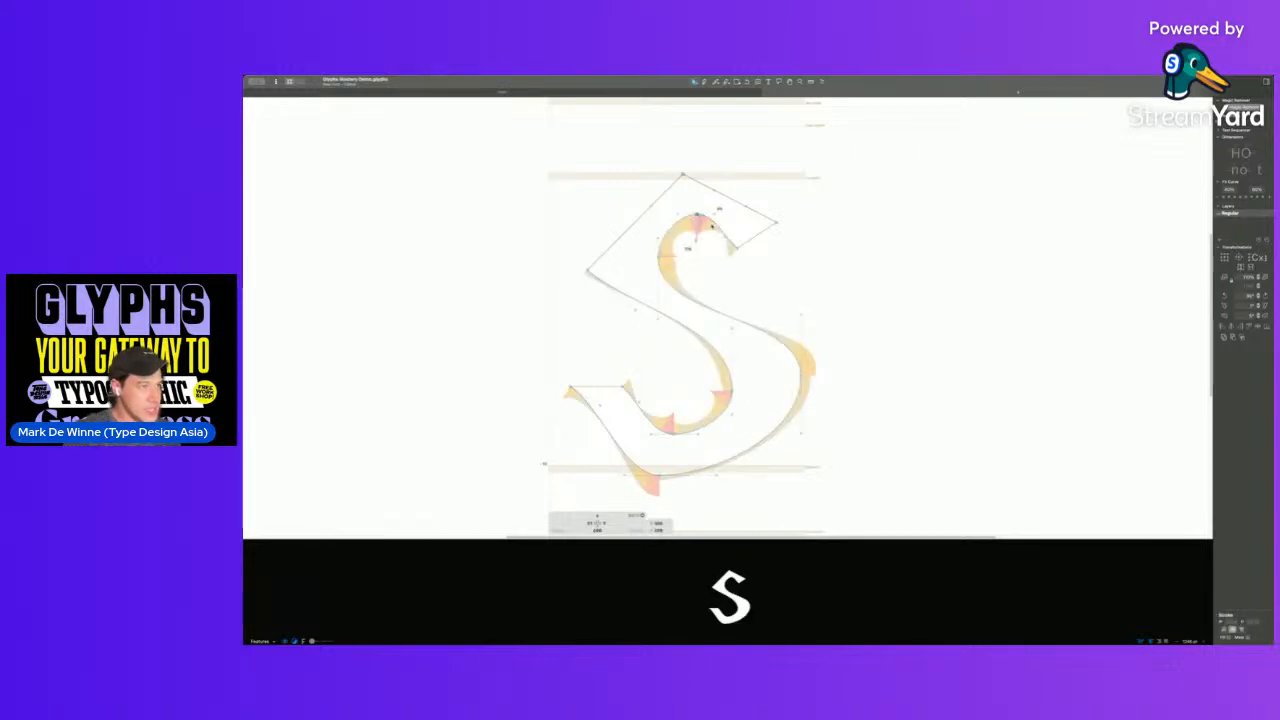
pyautogui.moveTo(775, 227); pyautogui.dragTo(777, 247)
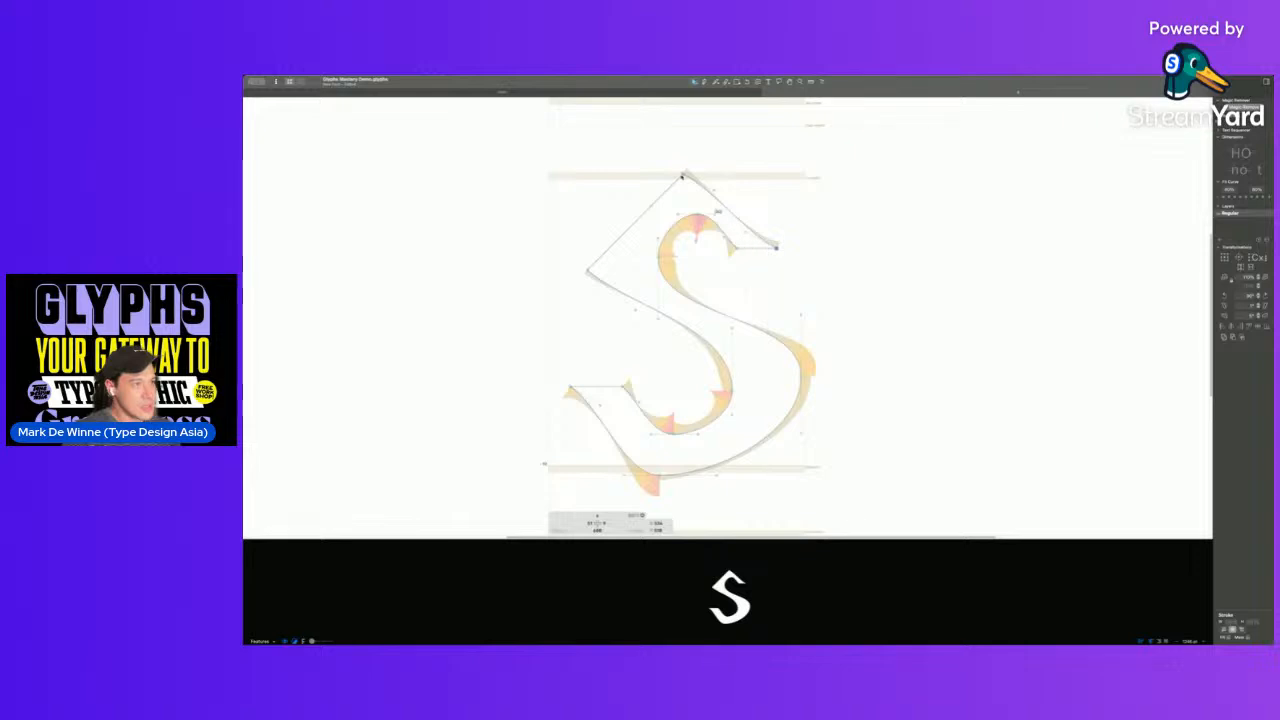
pyautogui.doubleClick(684, 175)
pyautogui.doubleClick(590, 271)
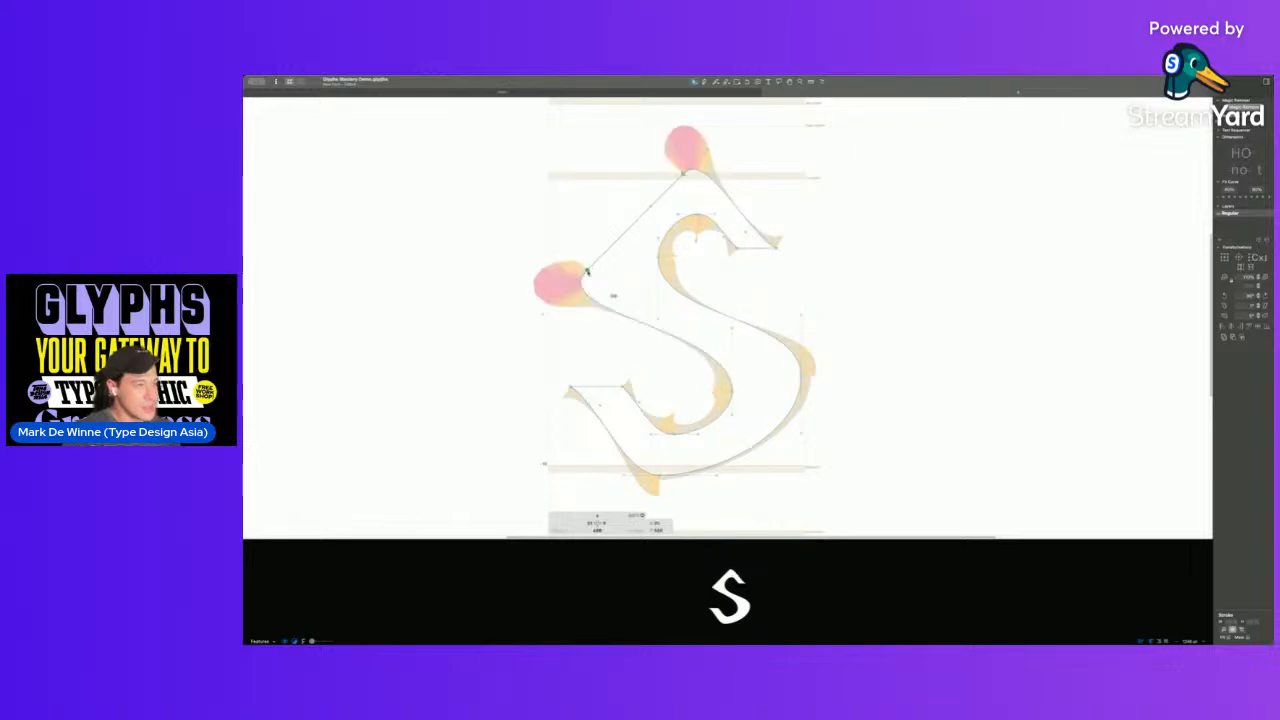
pyautogui.keyDown('alt'); pyautogui.click(619, 240); pyautogui.keyUp('alt')
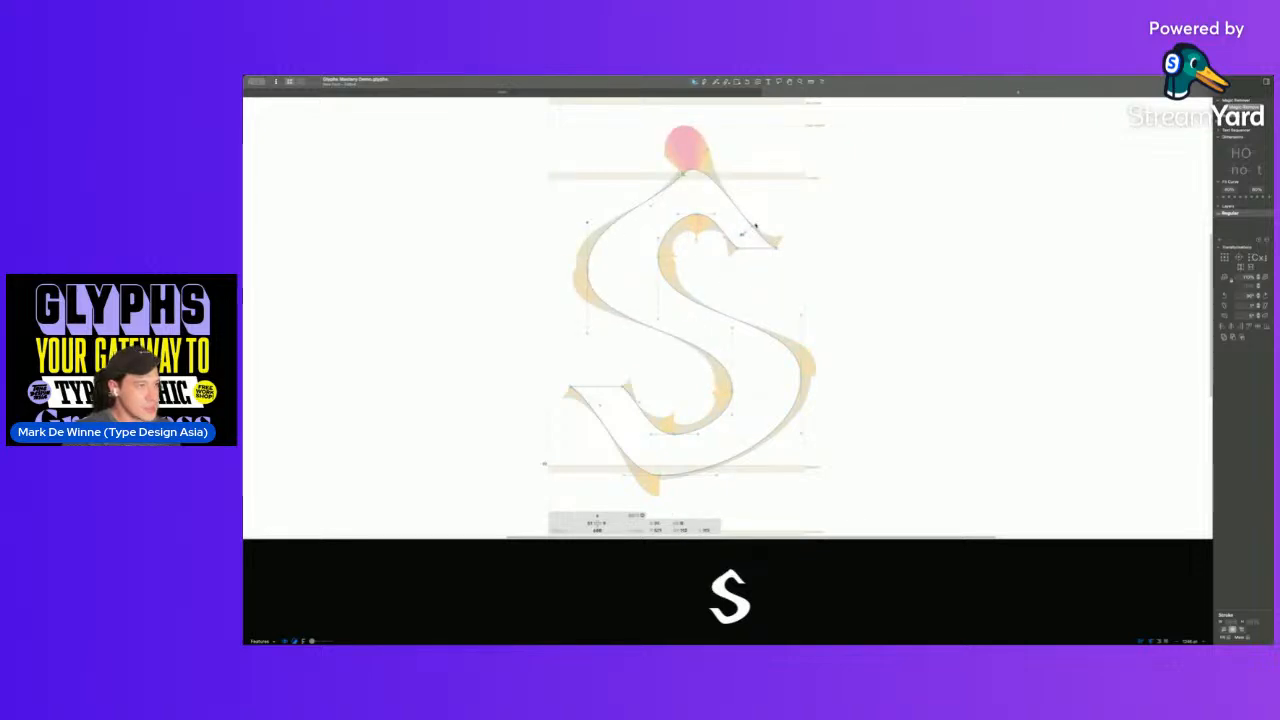
# - Adjust the handles near both terminals and on the top and bottom nodes so the outer and inner curves become round
pyautogui.click(726, 236)
pyautogui.moveTo(728, 224); pyautogui.dragTo(776, 191)
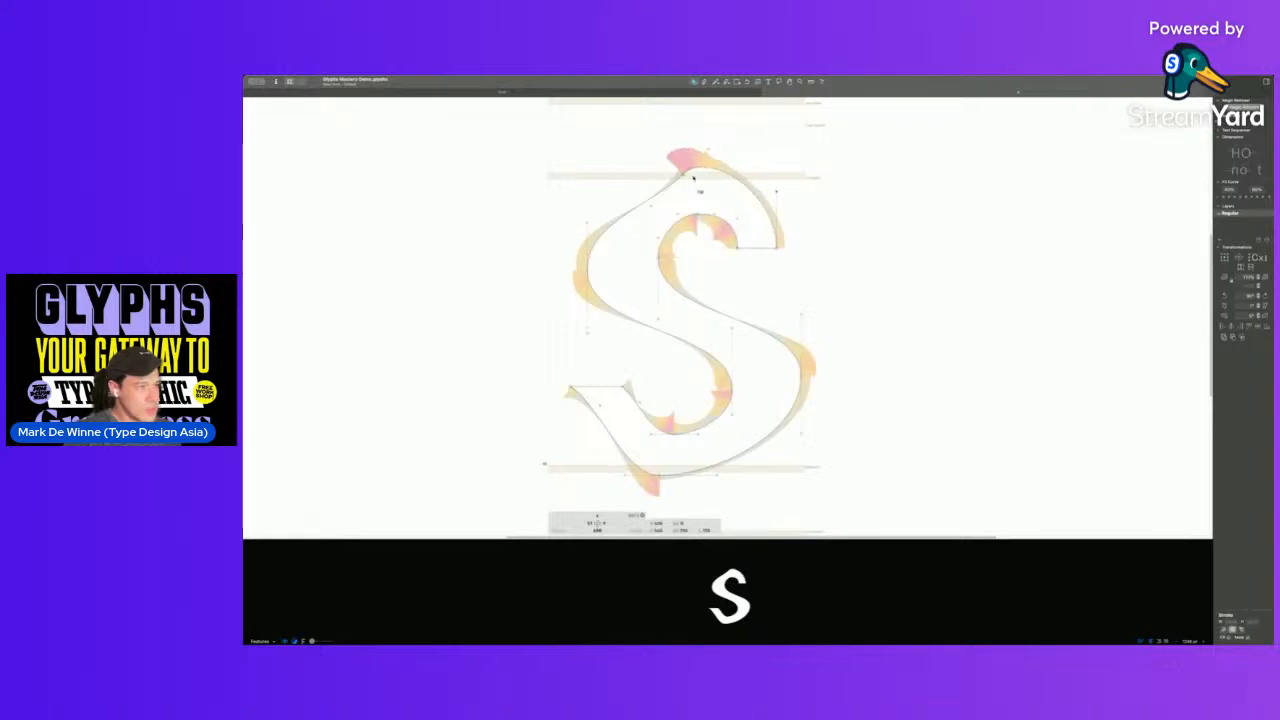
pyautogui.moveTo(707, 151); pyautogui.dragTo(714, 172)
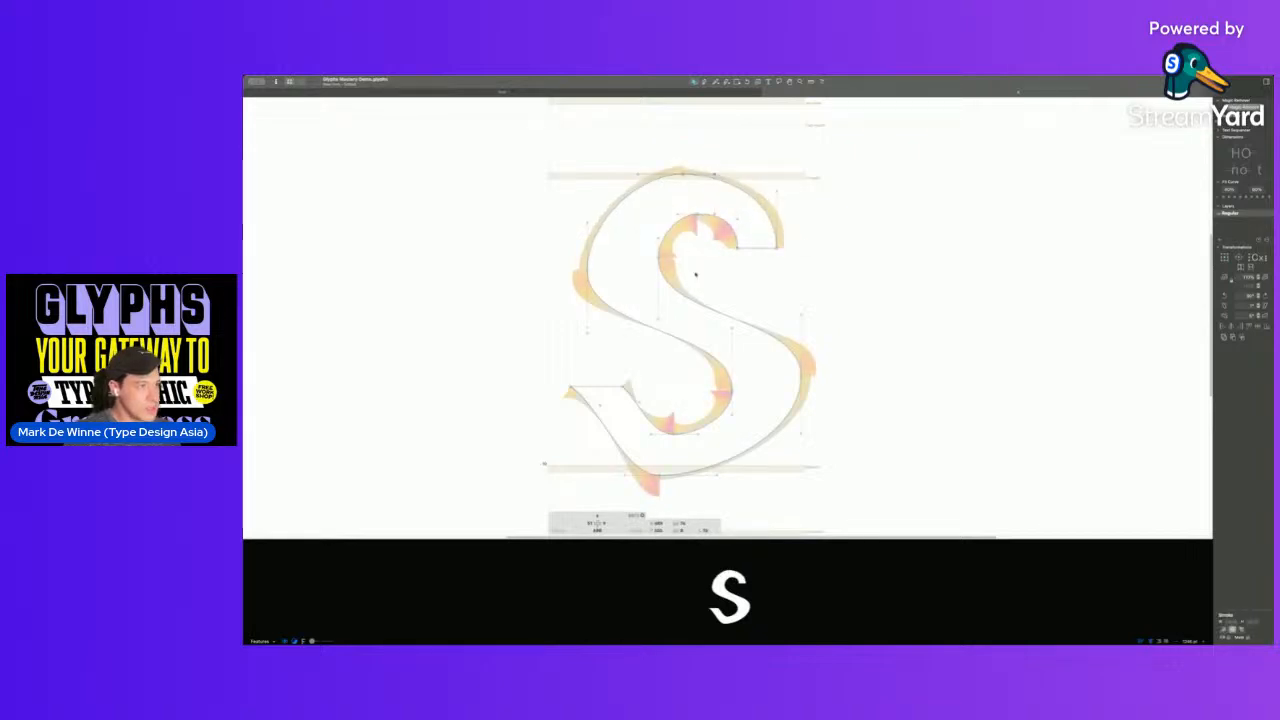
pyautogui.moveTo(594, 416); pyautogui.dragTo(626, 424)
pyautogui.click(660, 472)
pyautogui.press('space')
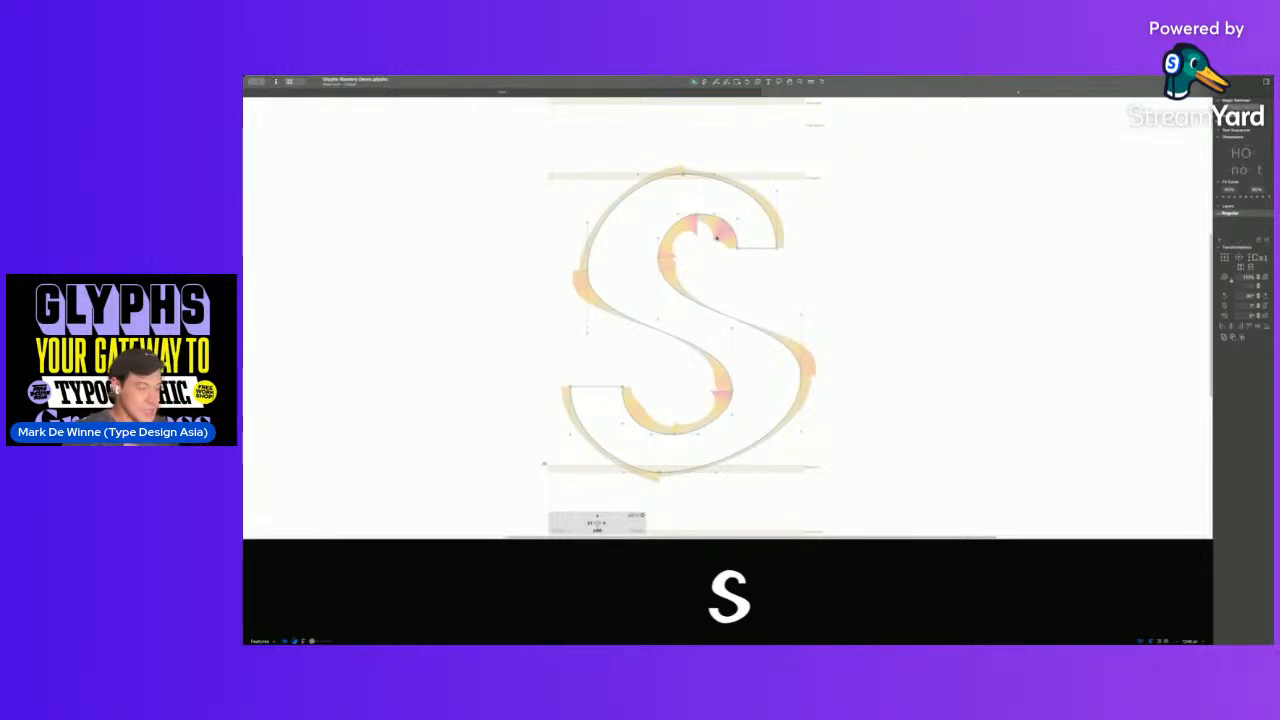
# - Paste the o into the s glyph, decompose it, and send it to the background as a width guide
pyautogui.press('super+v')
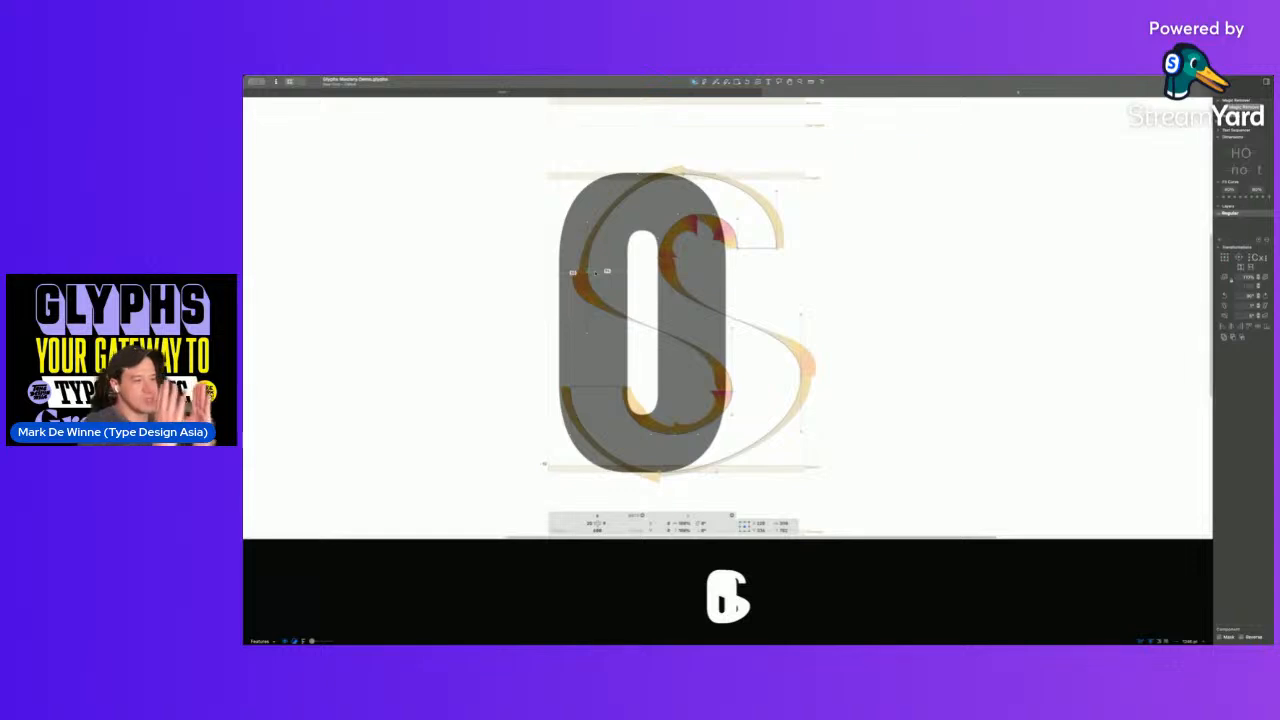
pyautogui.press('super+shift+d')
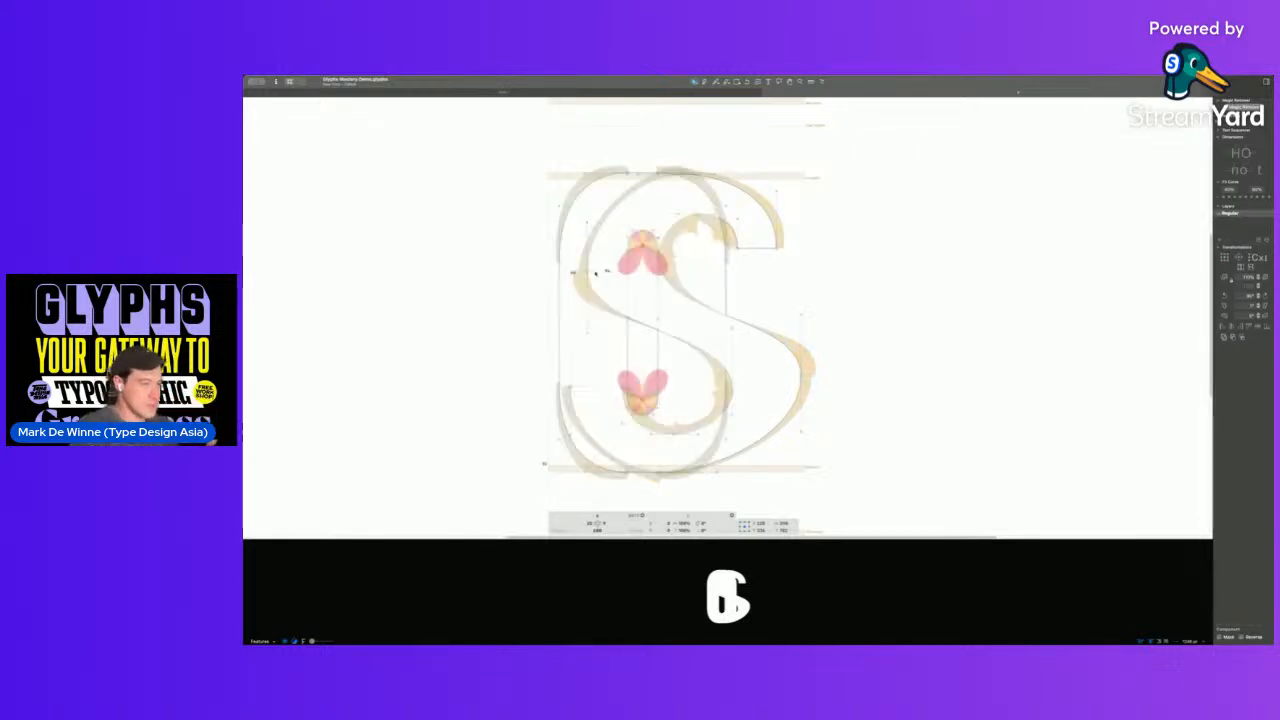
pyautogui.press('super+a')
pyautogui.keyDown('shift'); pyautogui.doubleClick(722, 302); pyautogui.keyUp('shift')
pyautogui.press('super+j')
pyautogui.press('BackSpace')
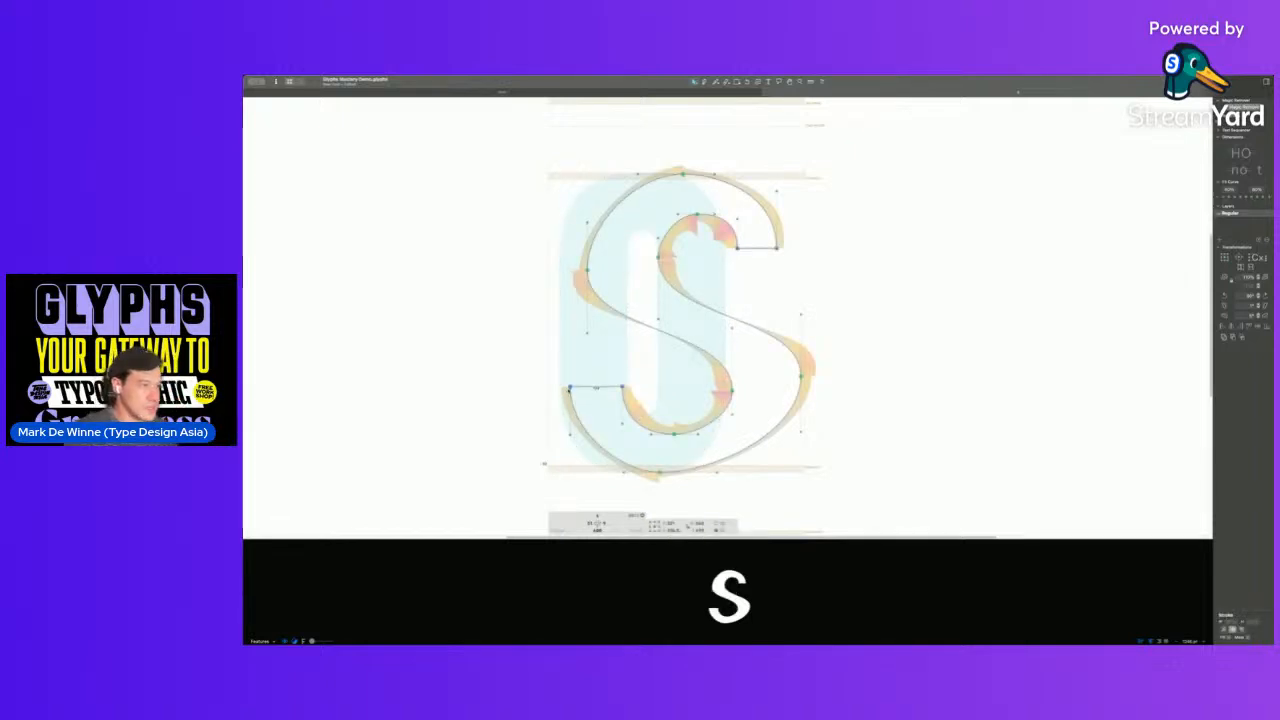
# - Shift the whole s outline left so its left side lines up with the background o
pyautogui.press('super+a')
pyautogui.hotkey('shift', 'Left')
pyautogui.hotkey('shift', 'Left')
pyautogui.hotkey('shift', 'Left')
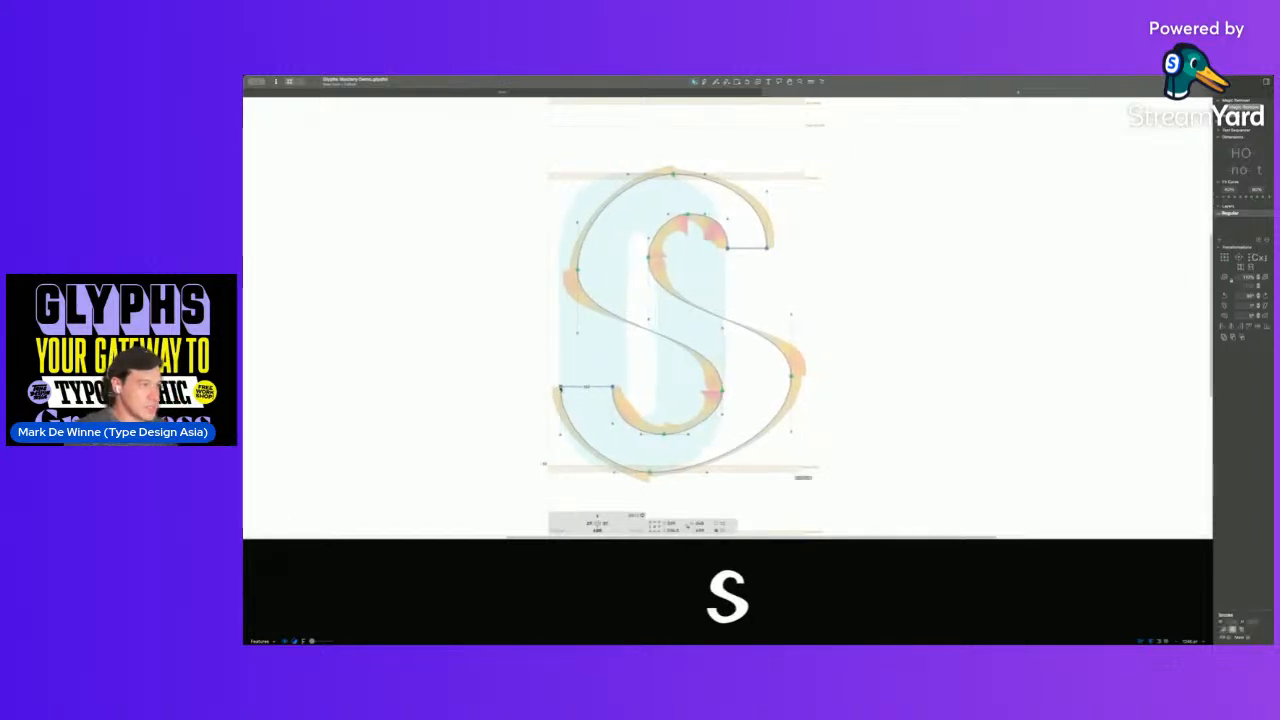
# - Narrow the s to the background o's width by moving its right, left and upper terminal node groups inward
pyautogui.click(694, 297)
pyautogui.moveTo(717, 289); pyautogui.dragTo(730, 377)
pyautogui.moveTo(554, 218); pyautogui.dragTo(671, 329)
pyautogui.moveTo(646, 259); pyautogui.dragTo(629, 258)
pyautogui.moveTo(664, 146); pyautogui.dragTo(728, 249)
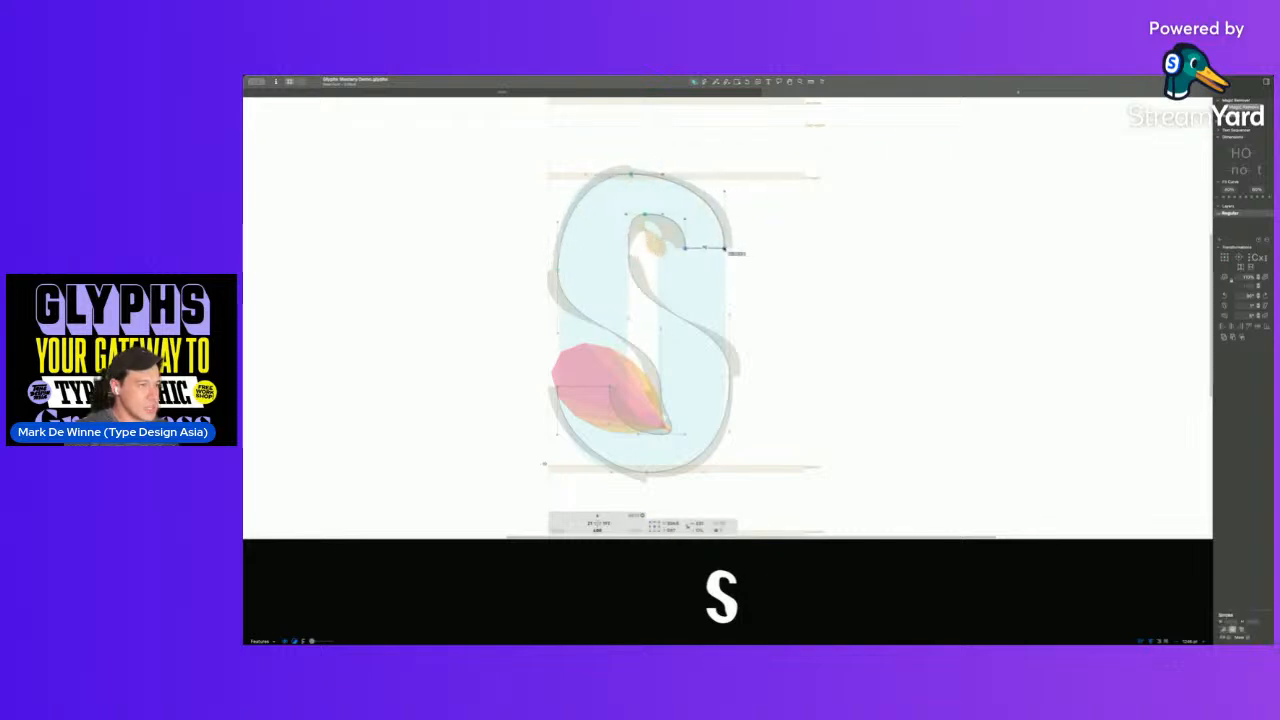
# - Select the whole s outline and harmonize its curves
pyautogui.press('super+a')
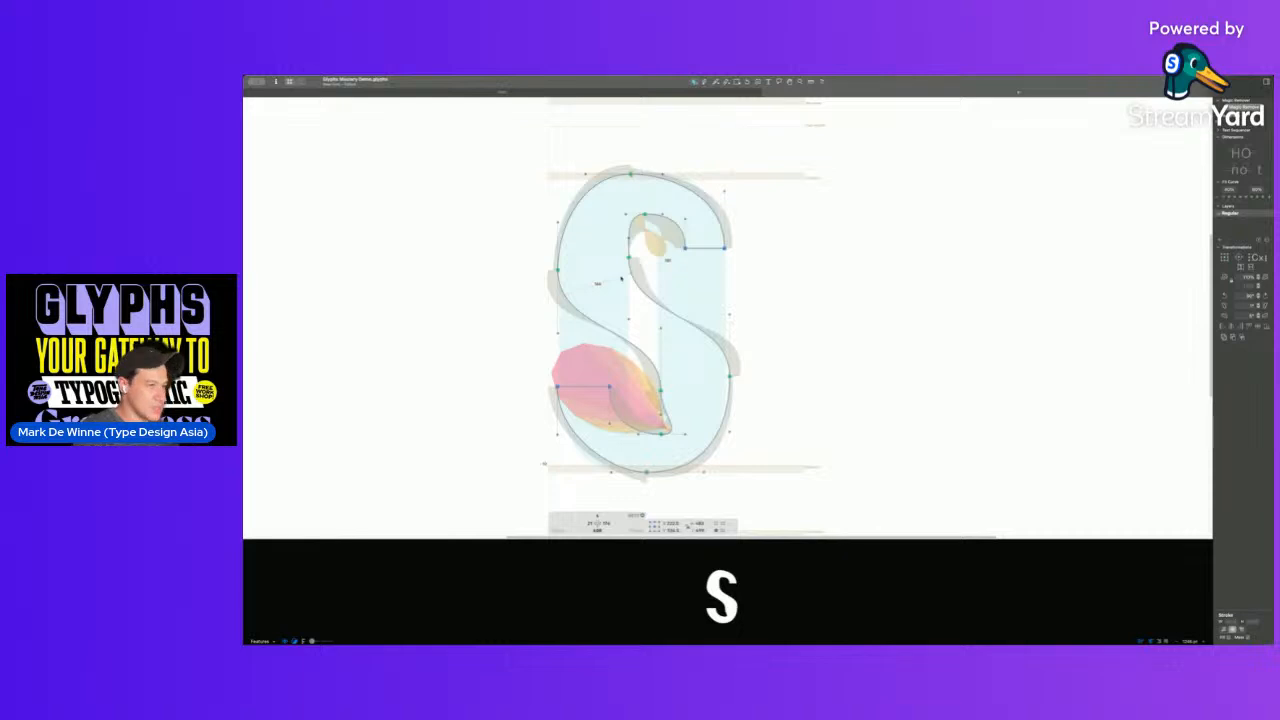
pyautogui.press('ctrl+super+h')
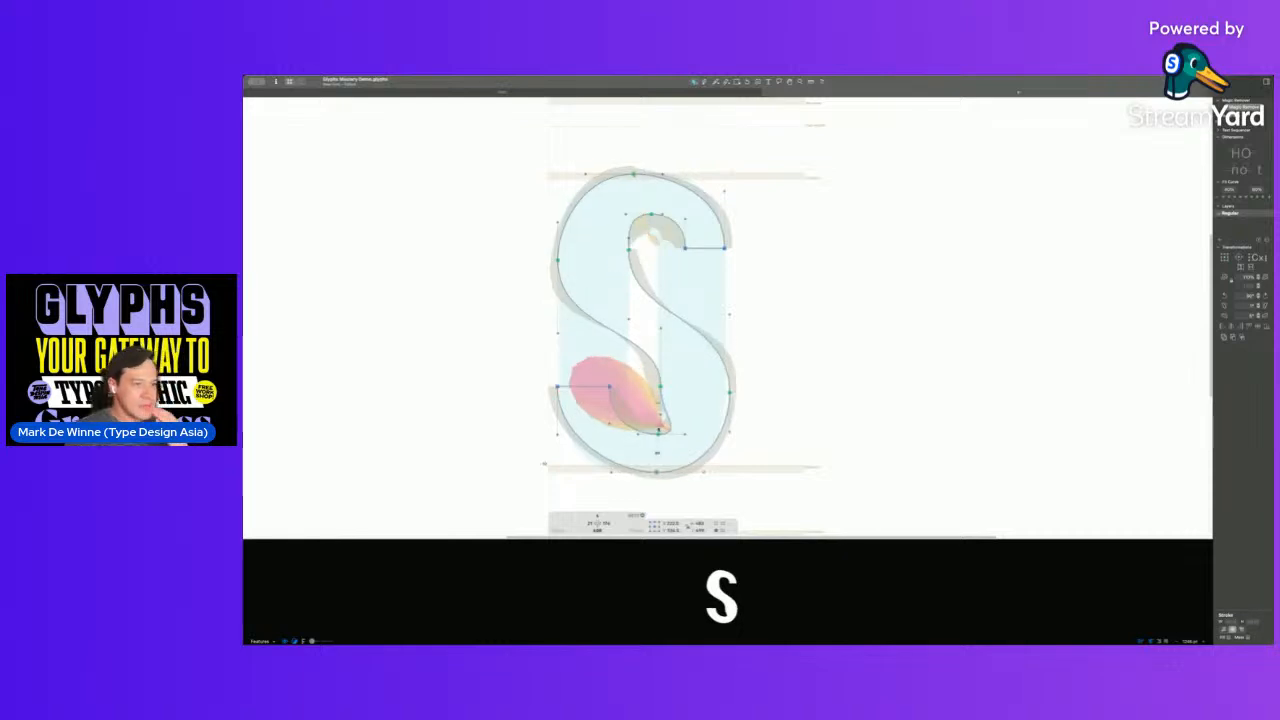
pyautogui.click(580, 161)
# - Reshape the lower counter of the s by moving its bottom node toward the terminal and shifting the terminal's inner node inward
pyautogui.scroll(5, 580, 161)
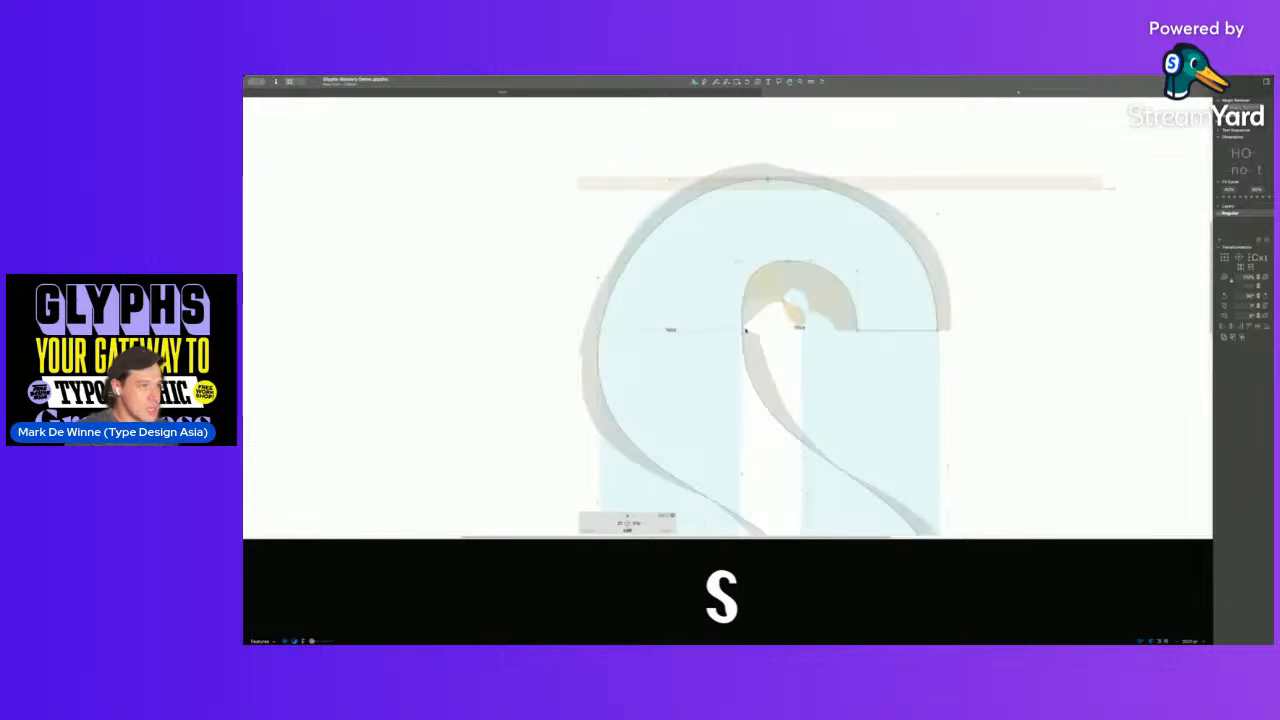
pyautogui.scroll(-5, 761, 413)
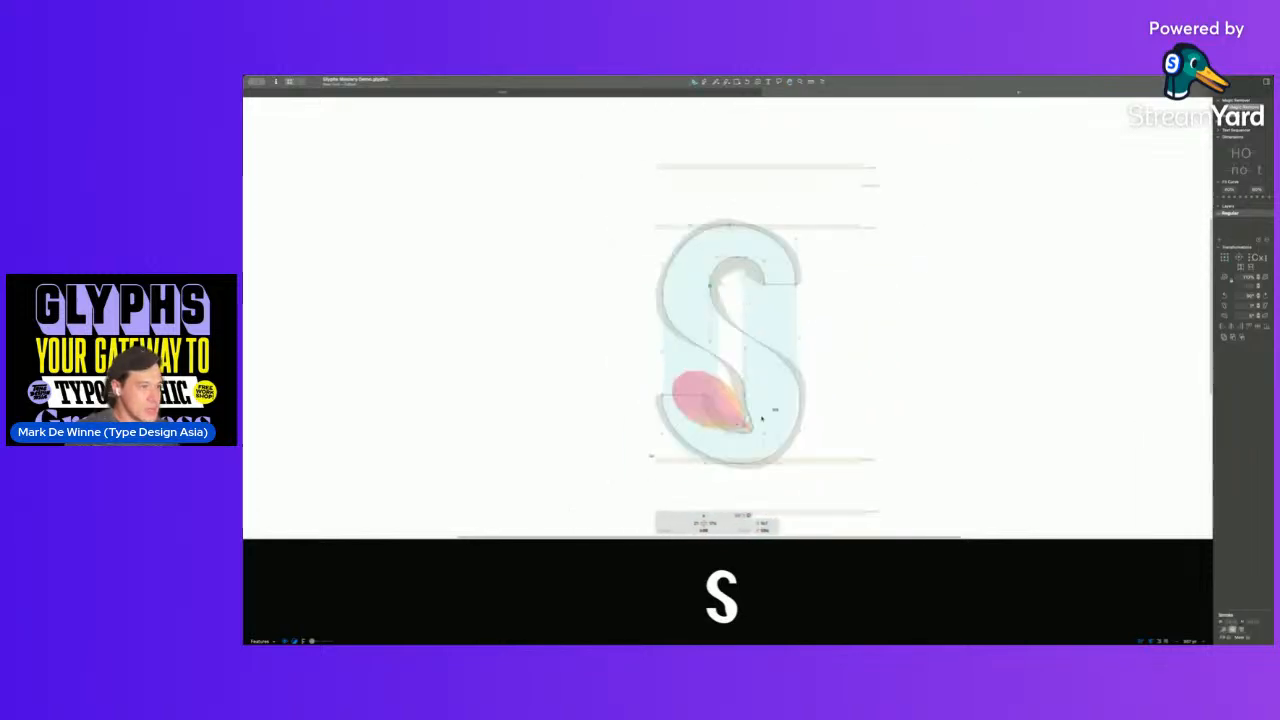
pyautogui.click(743, 431)
pyautogui.scroll(5, 745, 420)
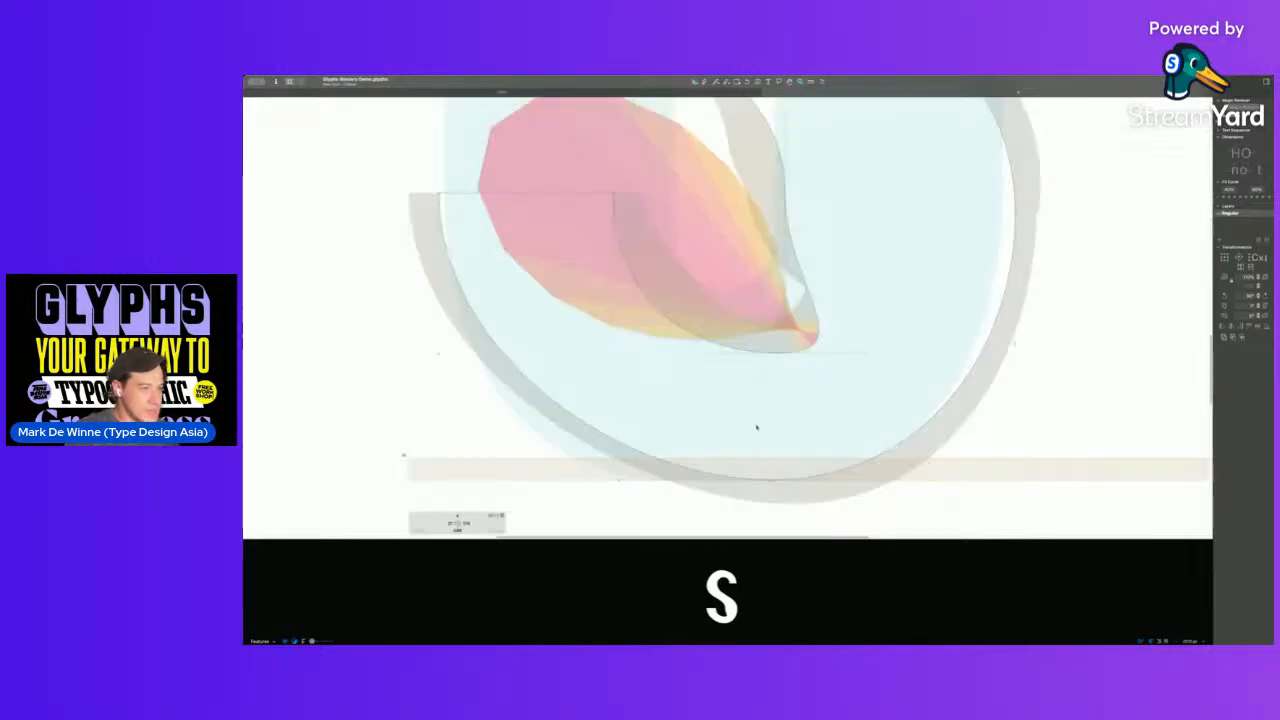
pyautogui.moveTo(771, 350)
pyautogui.mouseDown()
pyautogui.moveTo(729, 286)
pyautogui.moveTo(760, 280)
pyautogui.moveTo(723, 284)
pyautogui.mouseUp()
pyautogui.scroll(3, 700, 270)
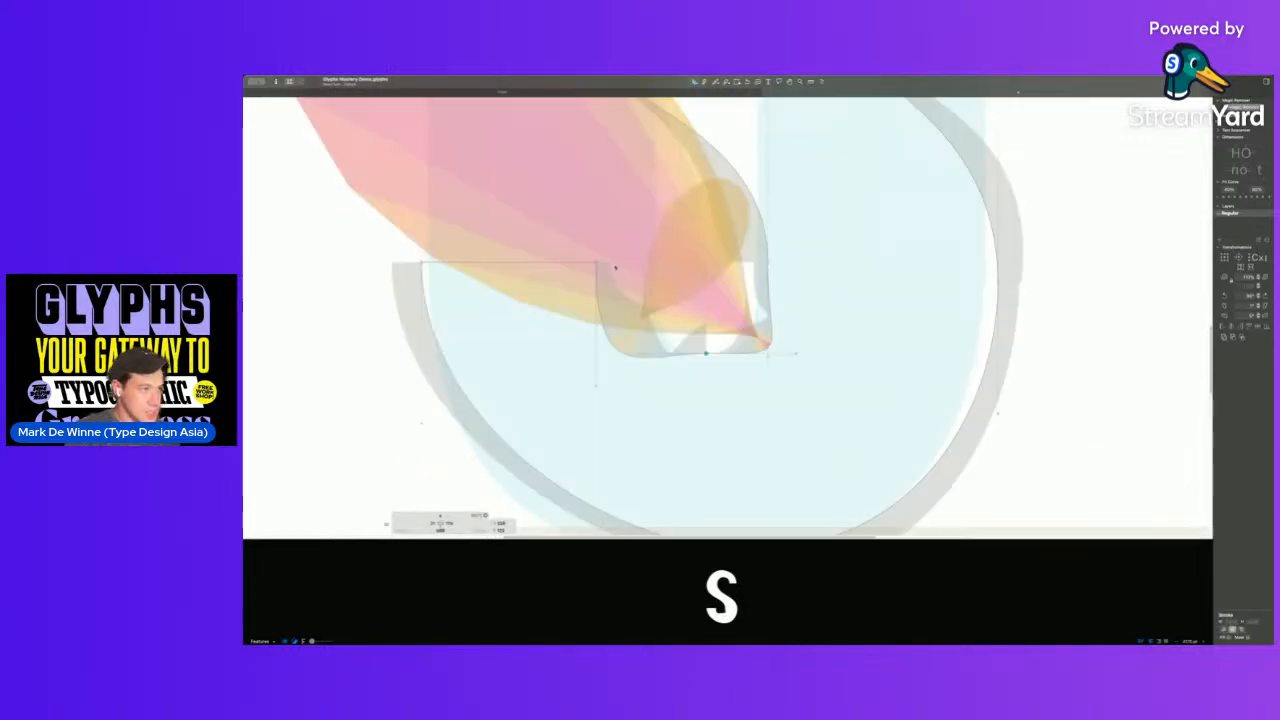
pyautogui.moveTo(597, 262); pyautogui.dragTo(618, 263)
pyautogui.click(422, 266)
pyautogui.press('space')
pyautogui.scroll(1, 563, 283)
pyautogui.scroll(-3, 686, 370)
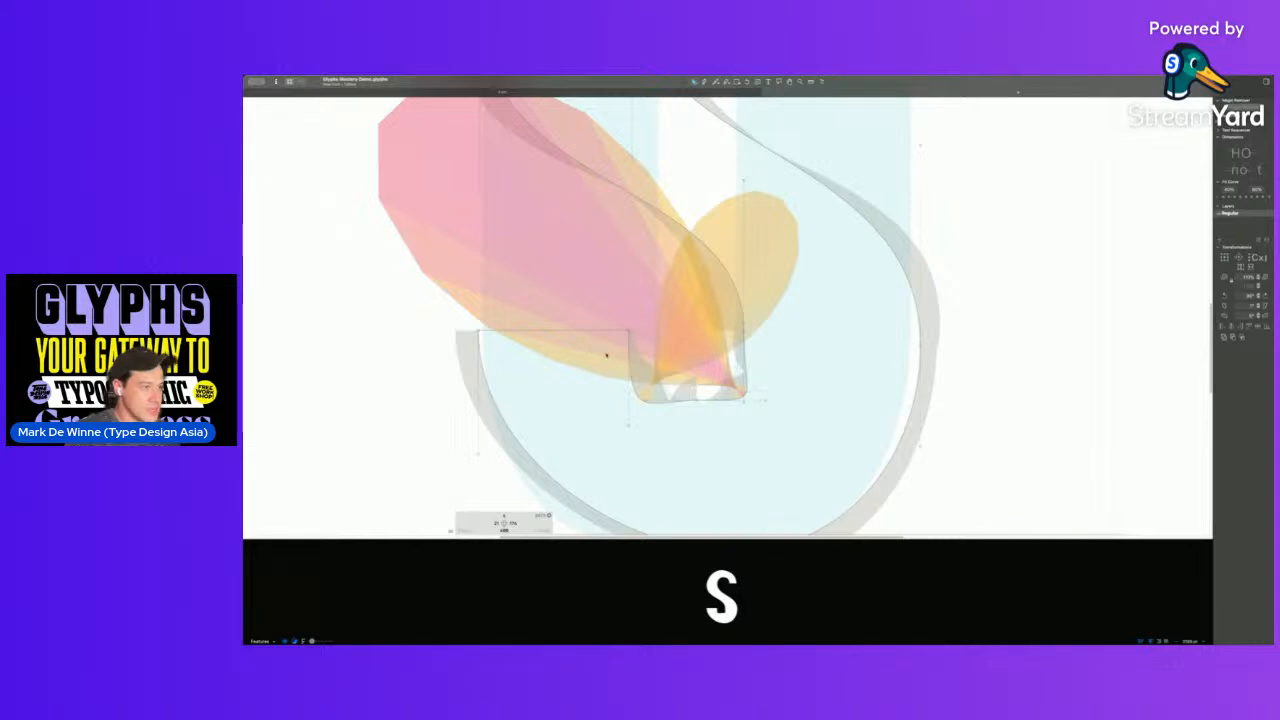
# - Apply a Fit Curve preset to the lower counter's curves and preview the filled s
pyautogui.moveTo(591, 349); pyautogui.dragTo(816, 462)
pyautogui.hotkey('ctrl', 'alt', '4')
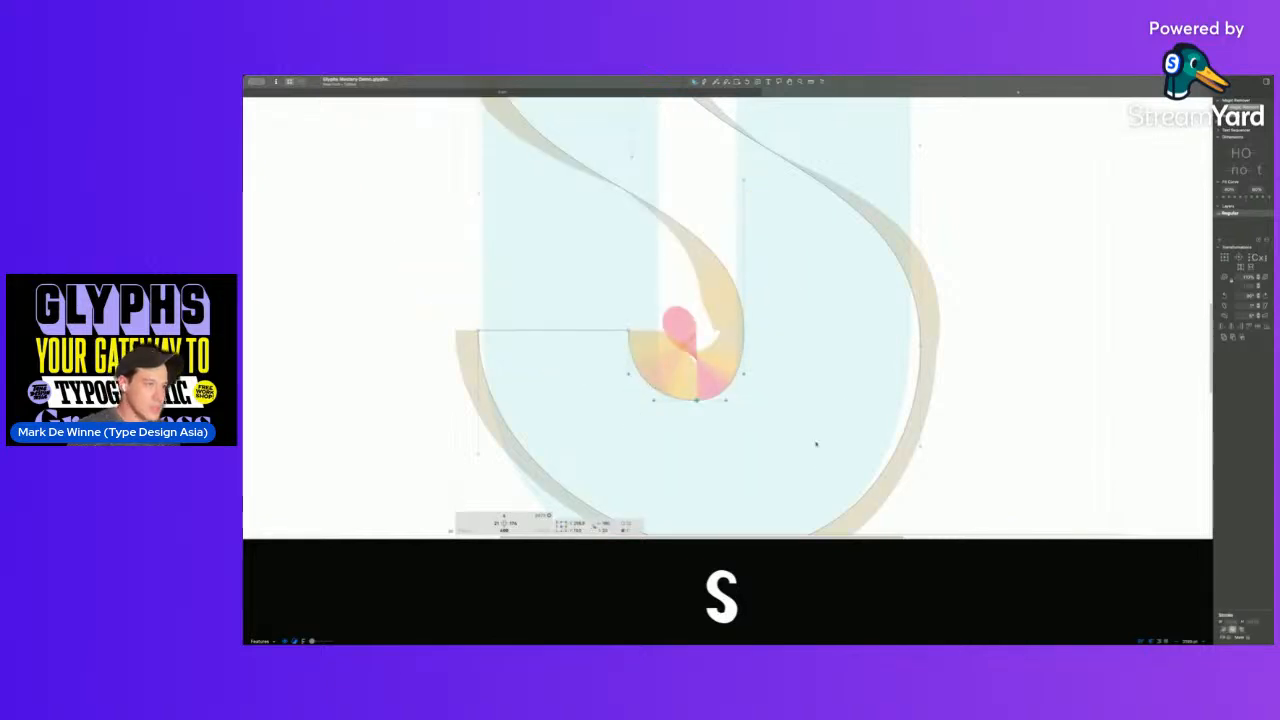
pyautogui.scroll(-5, 816, 462)
pyautogui.press('space')
pyautogui.moveTo(728, 401); pyautogui.dragTo(633, 343)
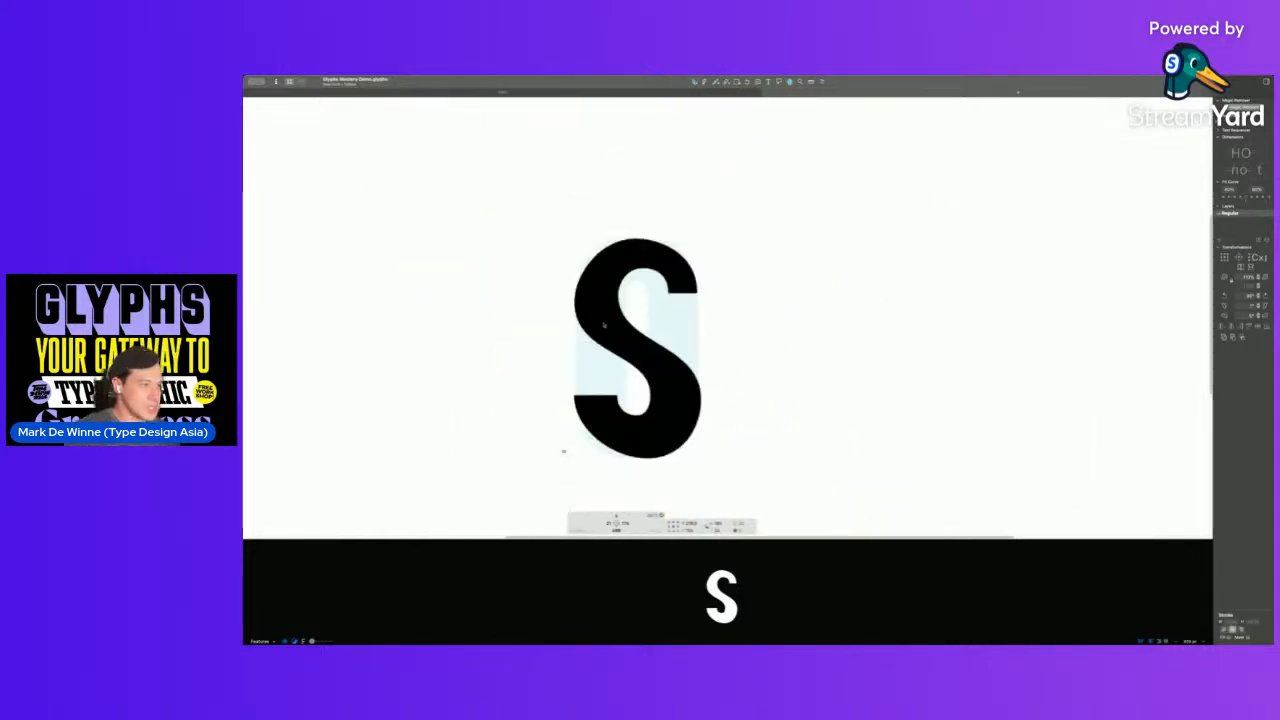
pyautogui.moveTo(745, 440); pyautogui.dragTo(537, 230)
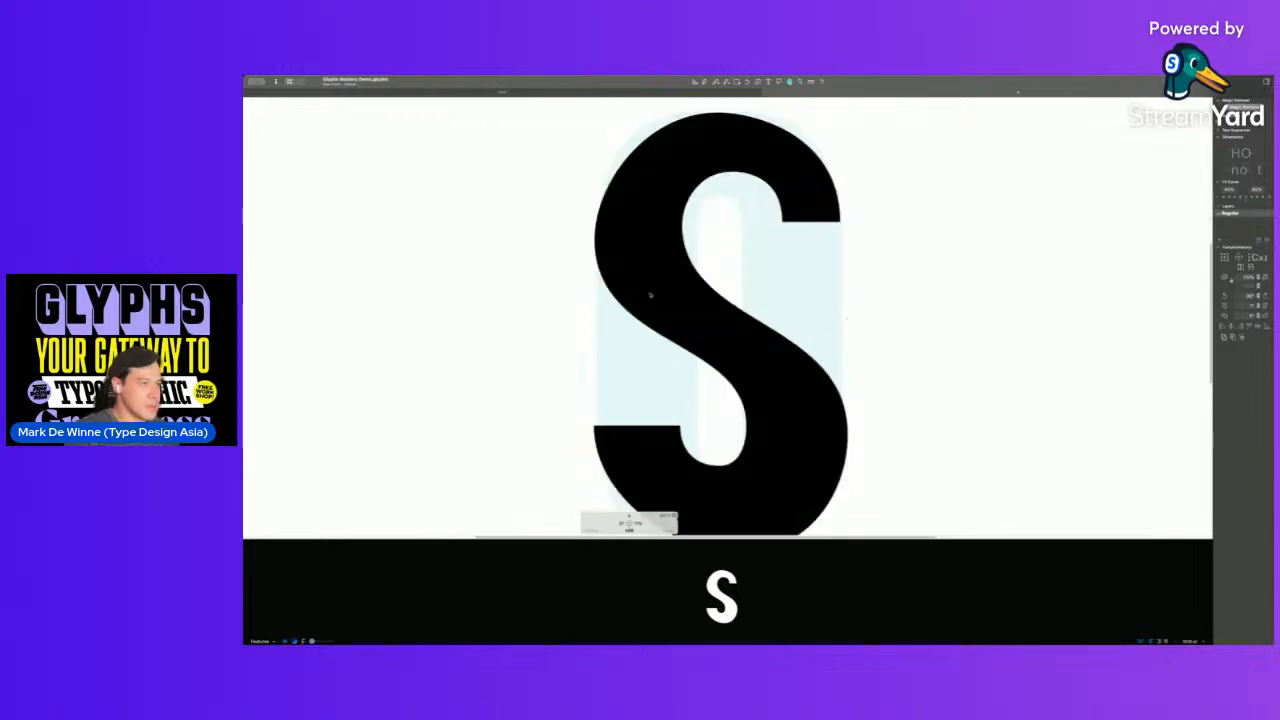
# - Copy the two diagonal spine curves of the s, keeping the outline intact, and place the pasted copy well to the right of the glyph
pyautogui.click(697, 259)
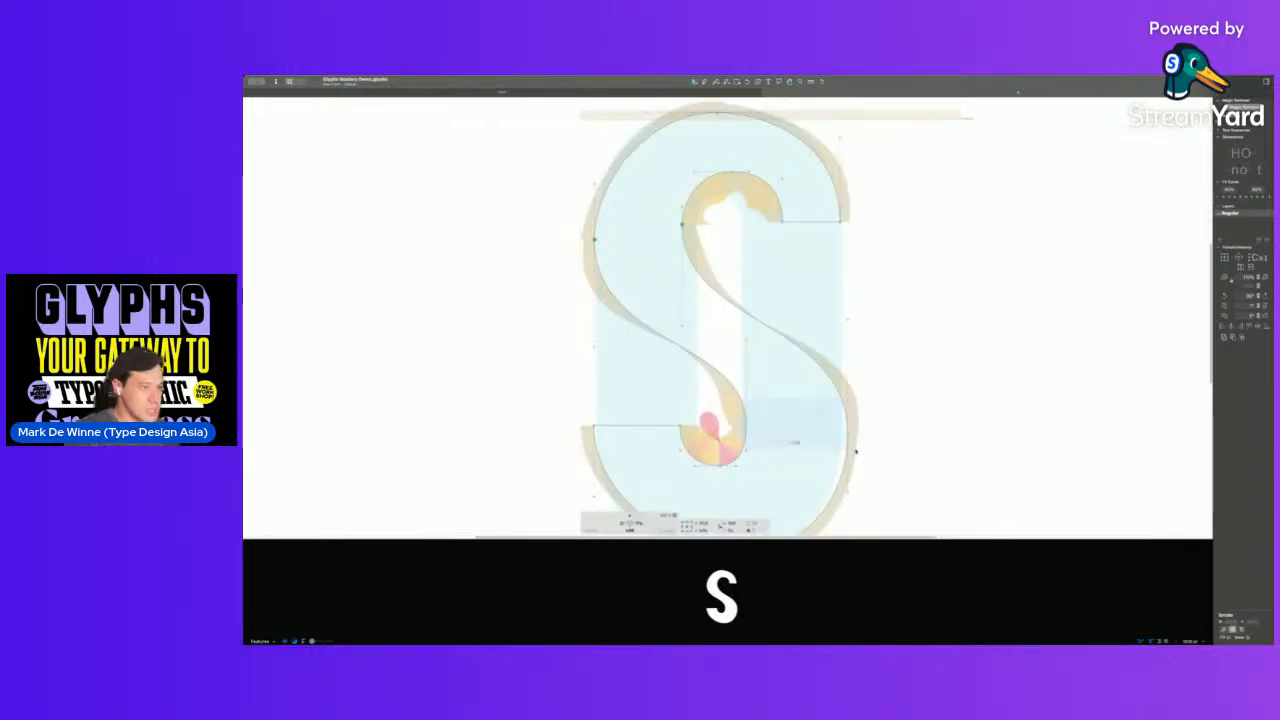
pyautogui.press('Delete')
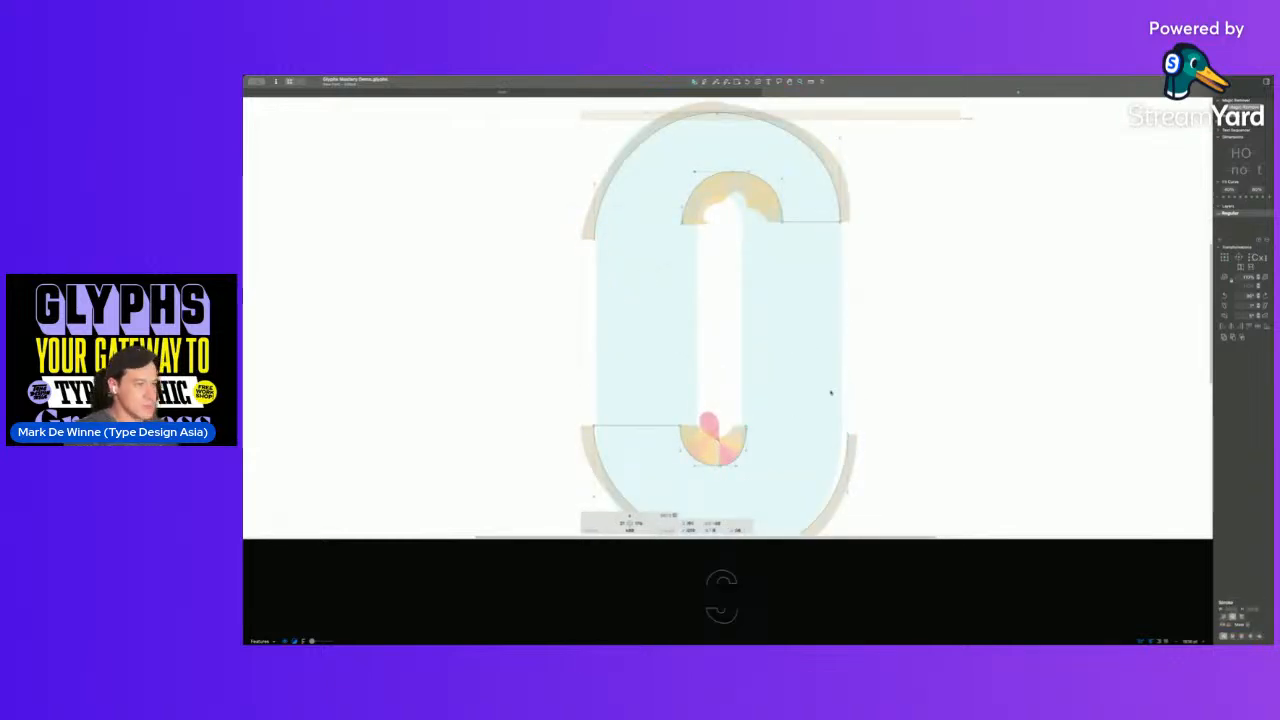
pyautogui.click(830, 393)
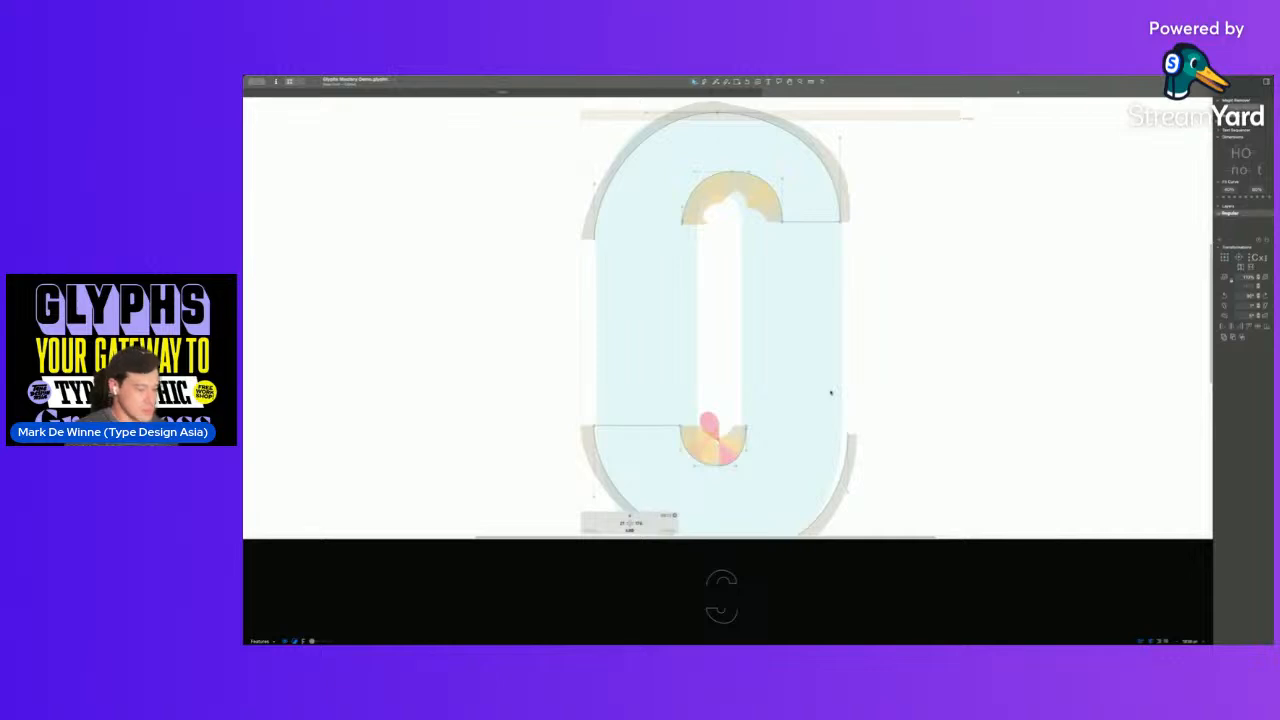
pyautogui.press('super+z')
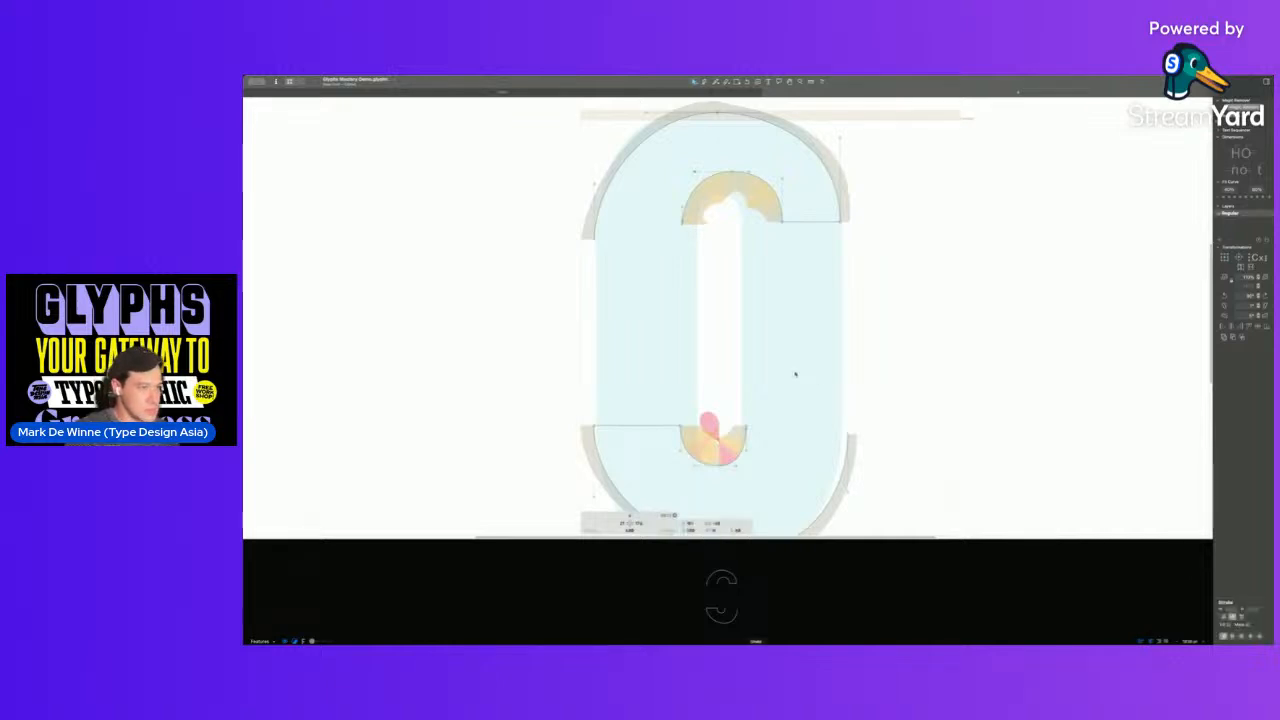
pyautogui.press('super+z')
pyautogui.press('super+v')
pyautogui.press('super+Right')
pyautogui.press('super+Right')
pyautogui.press('super+Right')
pyautogui.press('super+Right')
pyautogui.press('super+Right')
pyautogui.press('super+Right')
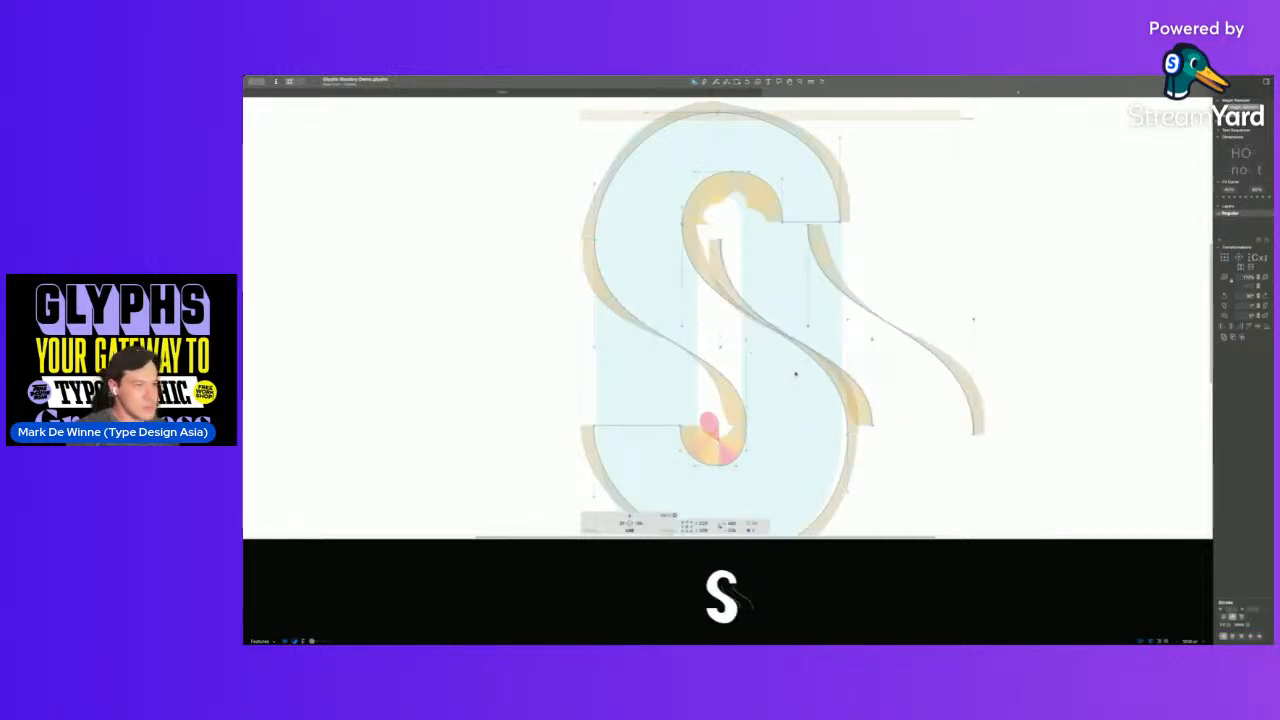
pyautogui.hscroll(5, 795, 374)
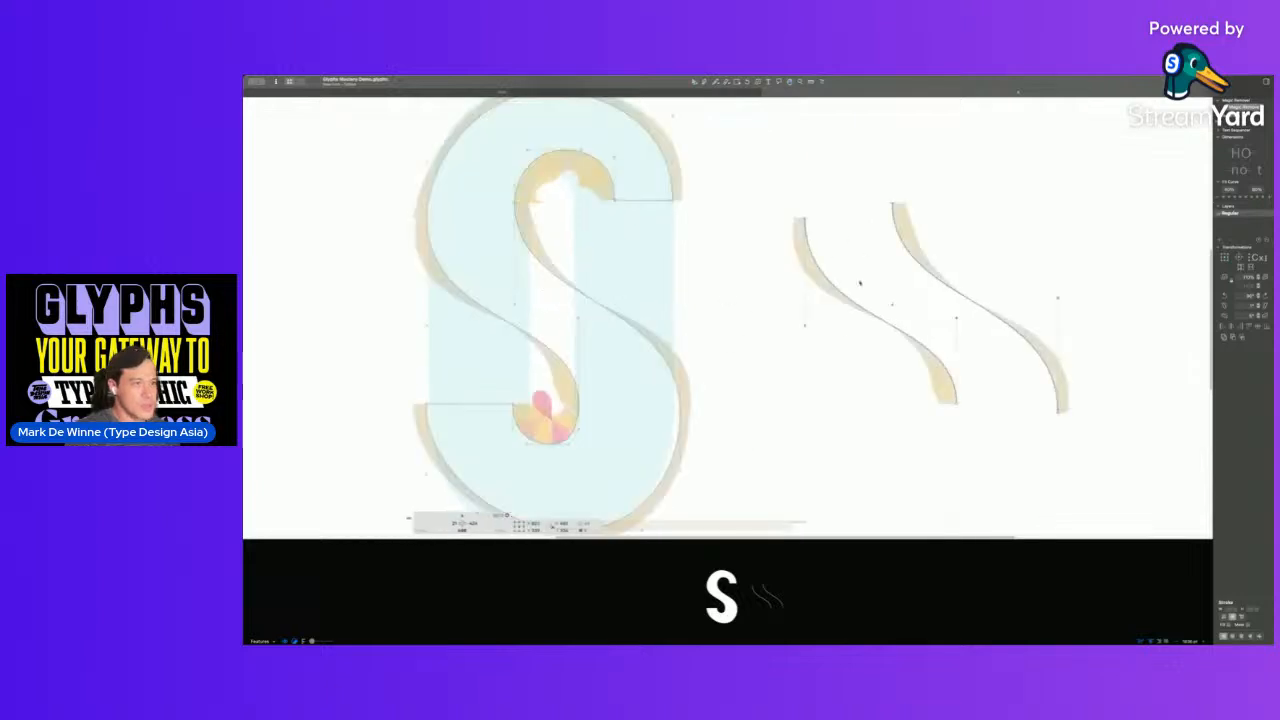
# - Lengthen the s's outer spine handles at the left and right nodes, shorten the upper counter's spine handle, and preview the fill
pyautogui.moveTo(680, 297); pyautogui.dragTo(680, 251)
pyautogui.moveTo(513, 307); pyautogui.dragTo(516, 189)
pyautogui.press('space')
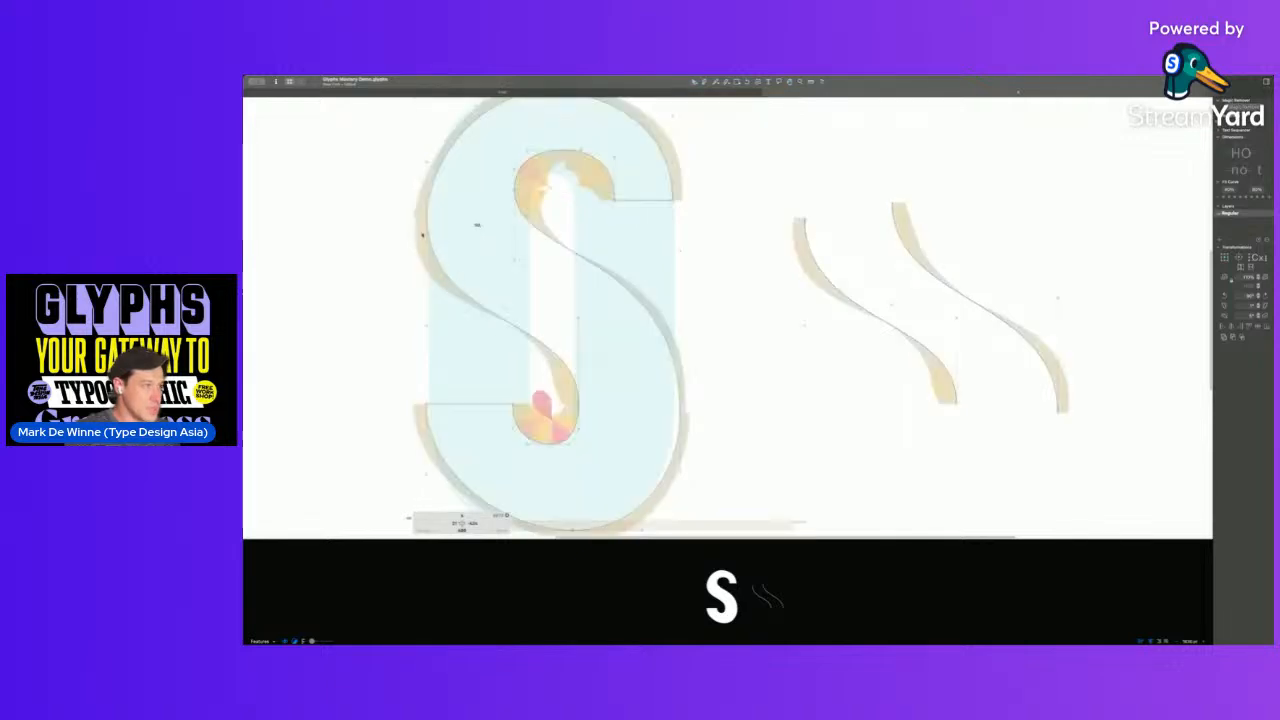
pyautogui.click(427, 219)
pyautogui.moveTo(427, 327); pyautogui.dragTo(567, 411)
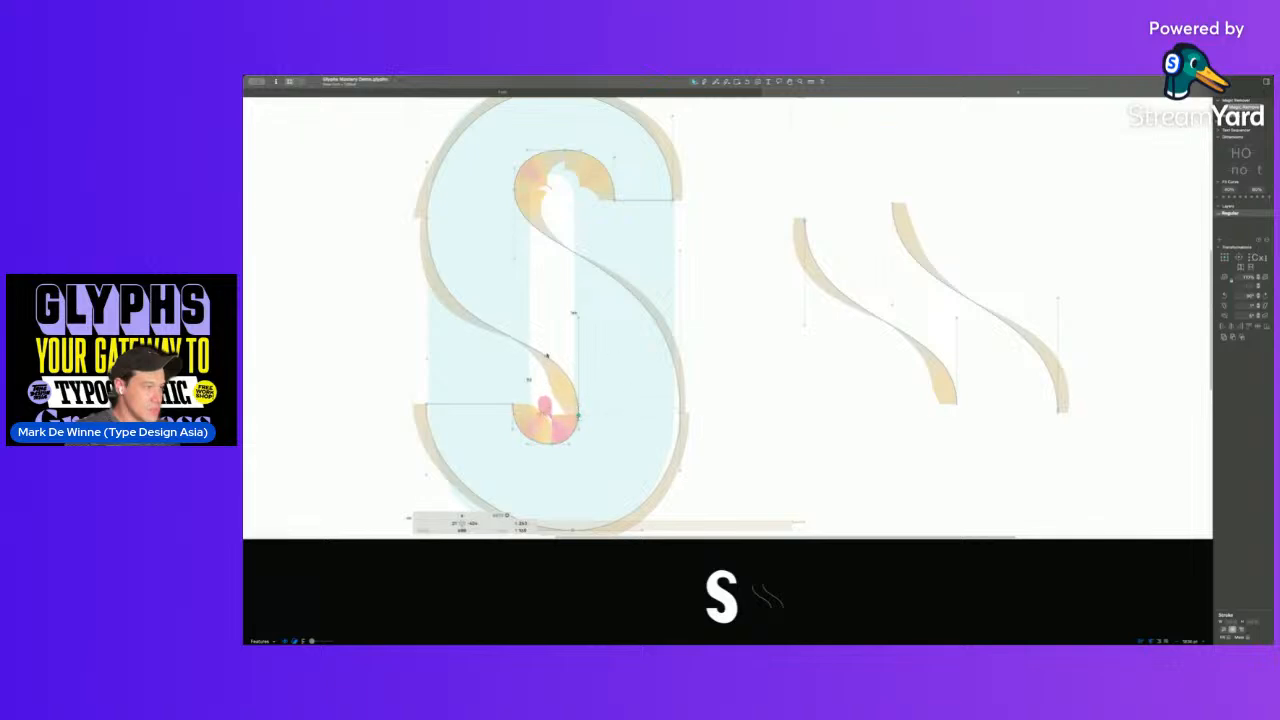
pyautogui.press('space')
# - Insert an l before the s and copy the l's entire stem outline
pyautogui.press('super+minus')
pyautogui.write('tI')
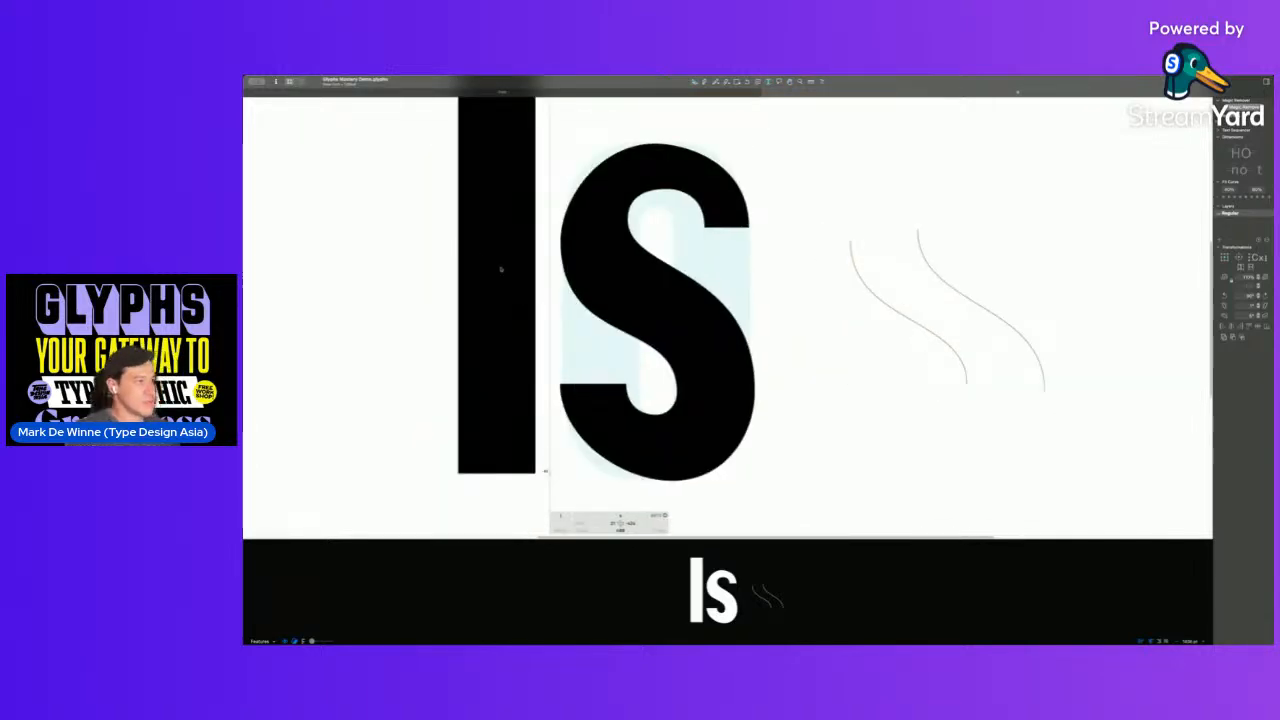
pyautogui.press('Escape')
pyautogui.scroll(-3, 536, 290)
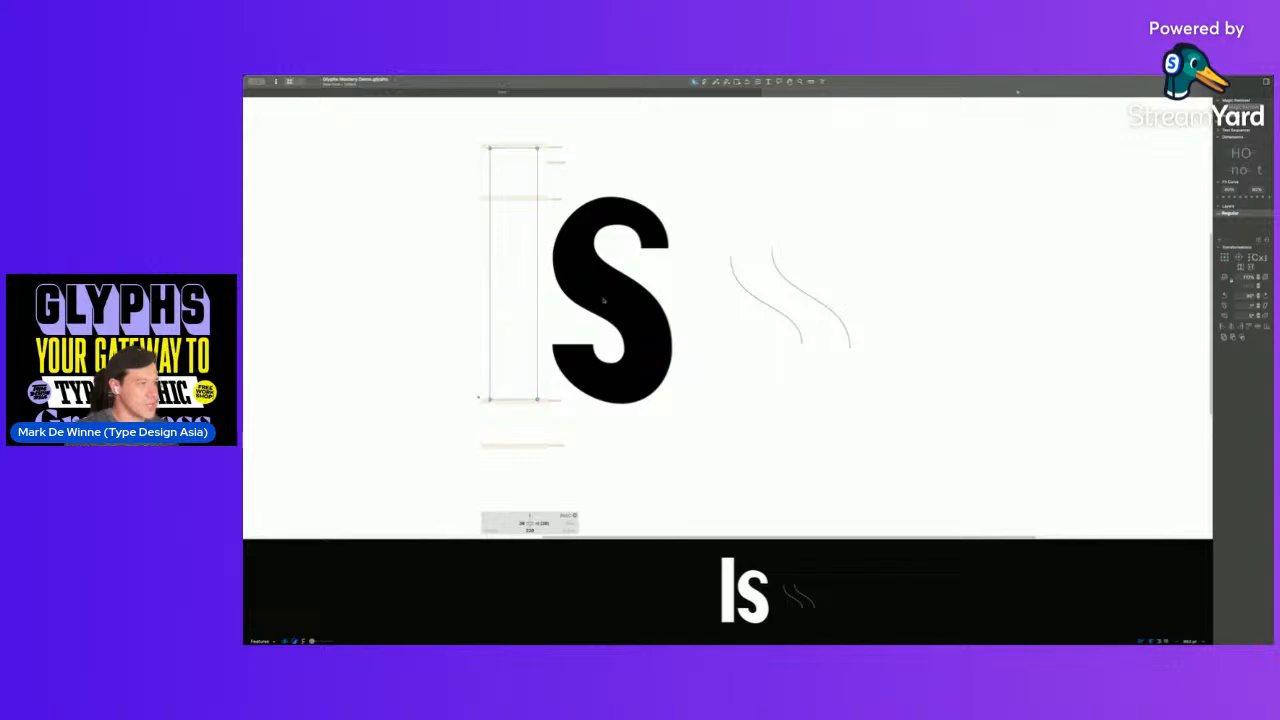
pyautogui.doubleClick(610, 302)
pyautogui.doubleClick(513, 290)
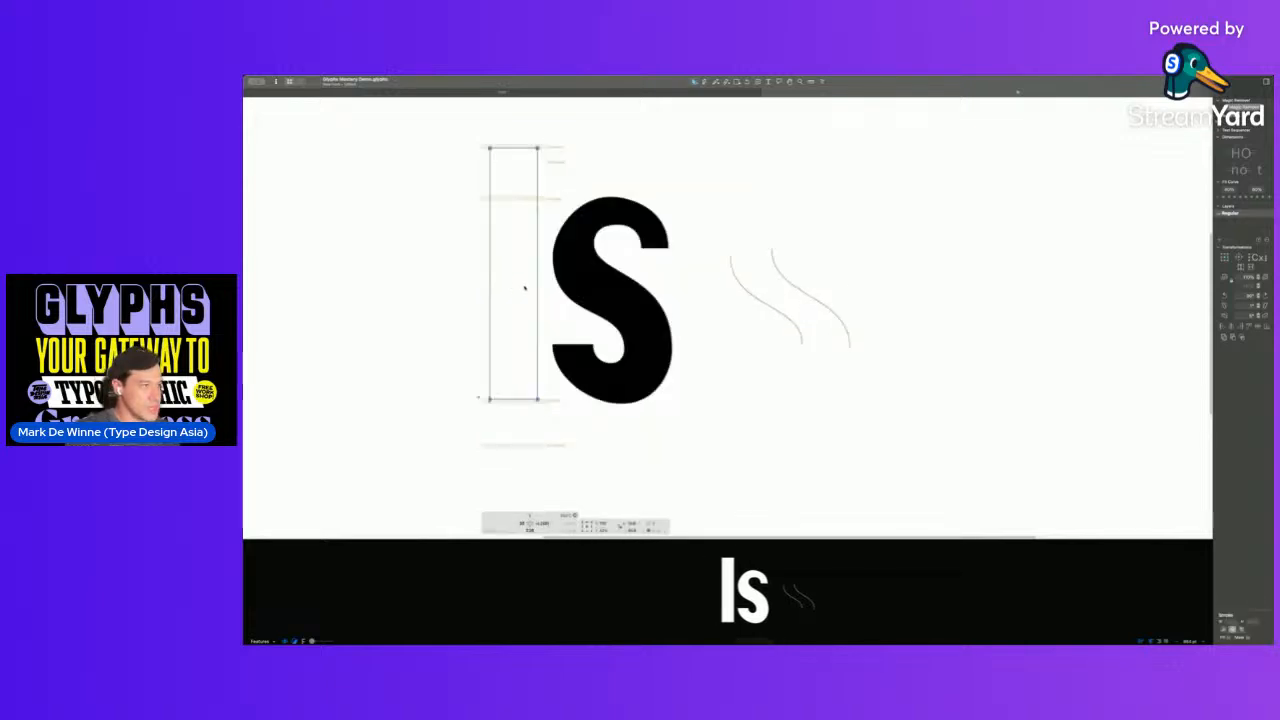
pyautogui.doubleClick(591, 297)
pyautogui.doubleClick(509, 297)
pyautogui.hotkey('ctrl', 'a')
pyautogui.hotkey('ctrl', 'c')
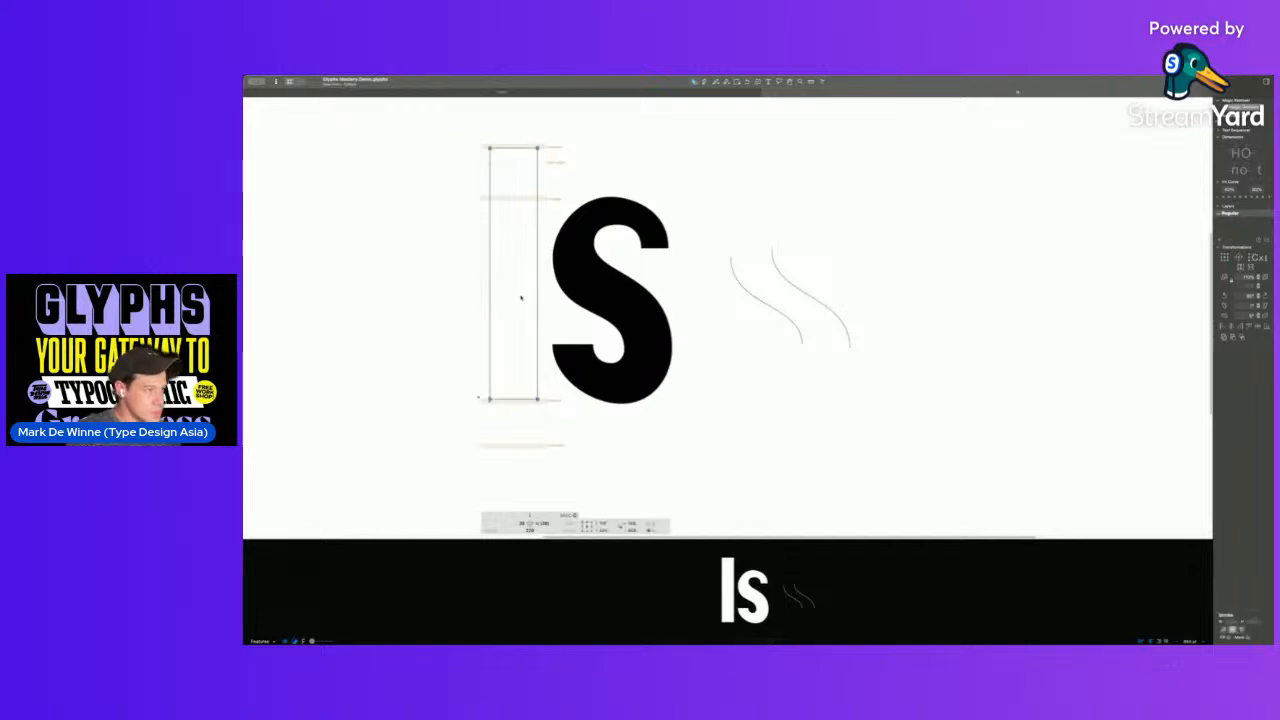
# - Paste the l's stem into the s, tilt it along the diagonal spine, and move it to the background as a weight reference
pyautogui.doubleClick(610, 300)
pyautogui.hotkey('ctrl', 'v')
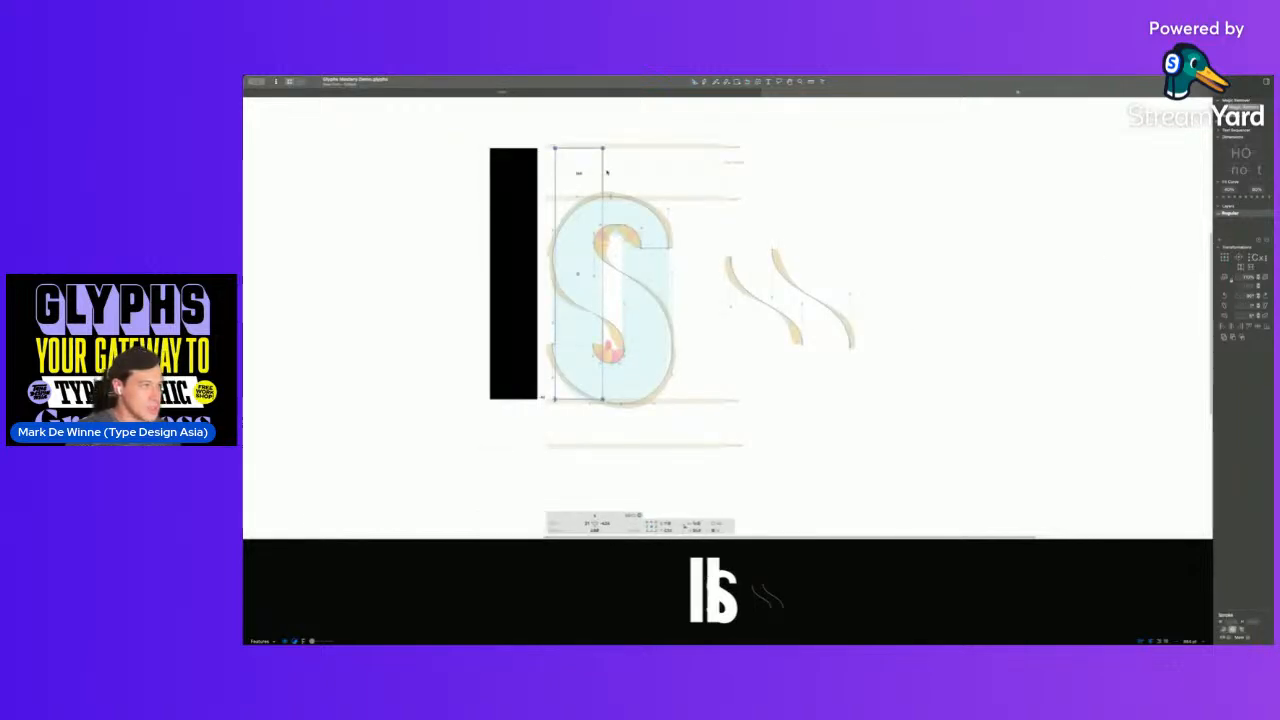
pyautogui.moveTo(603, 148); pyautogui.dragTo(476, 199)
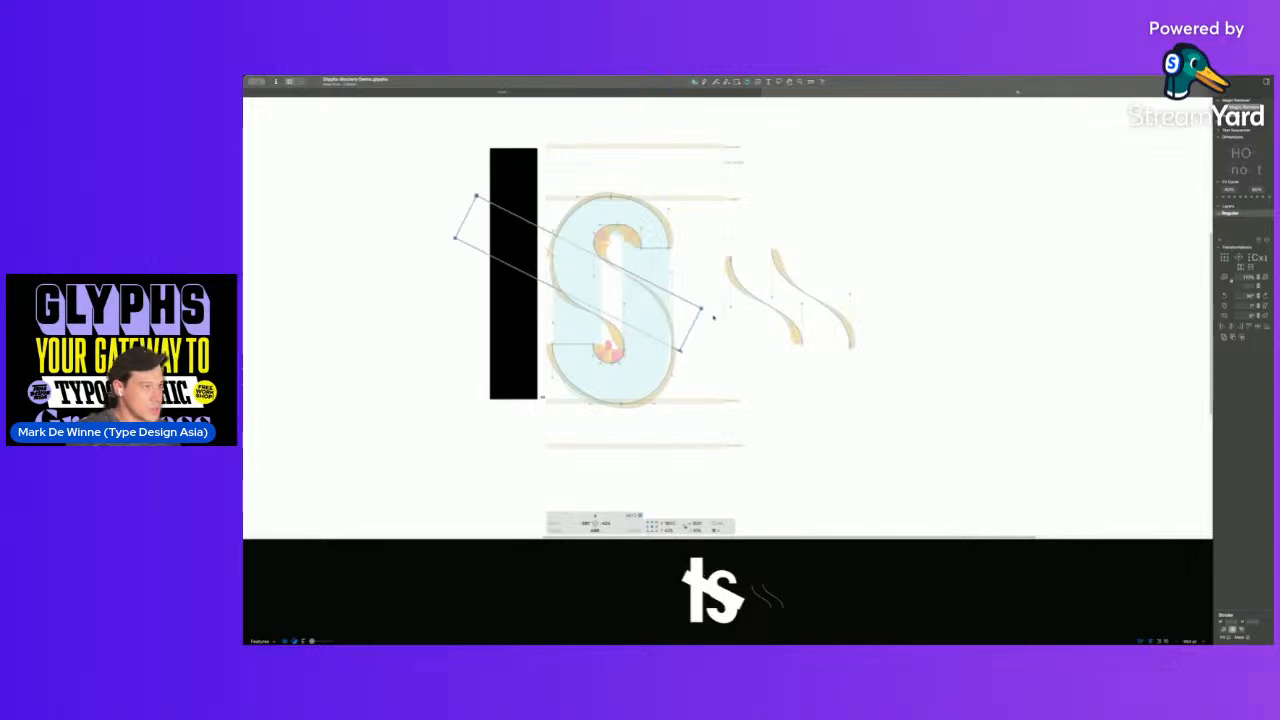
pyautogui.moveTo(702, 311); pyautogui.dragTo(733, 330)
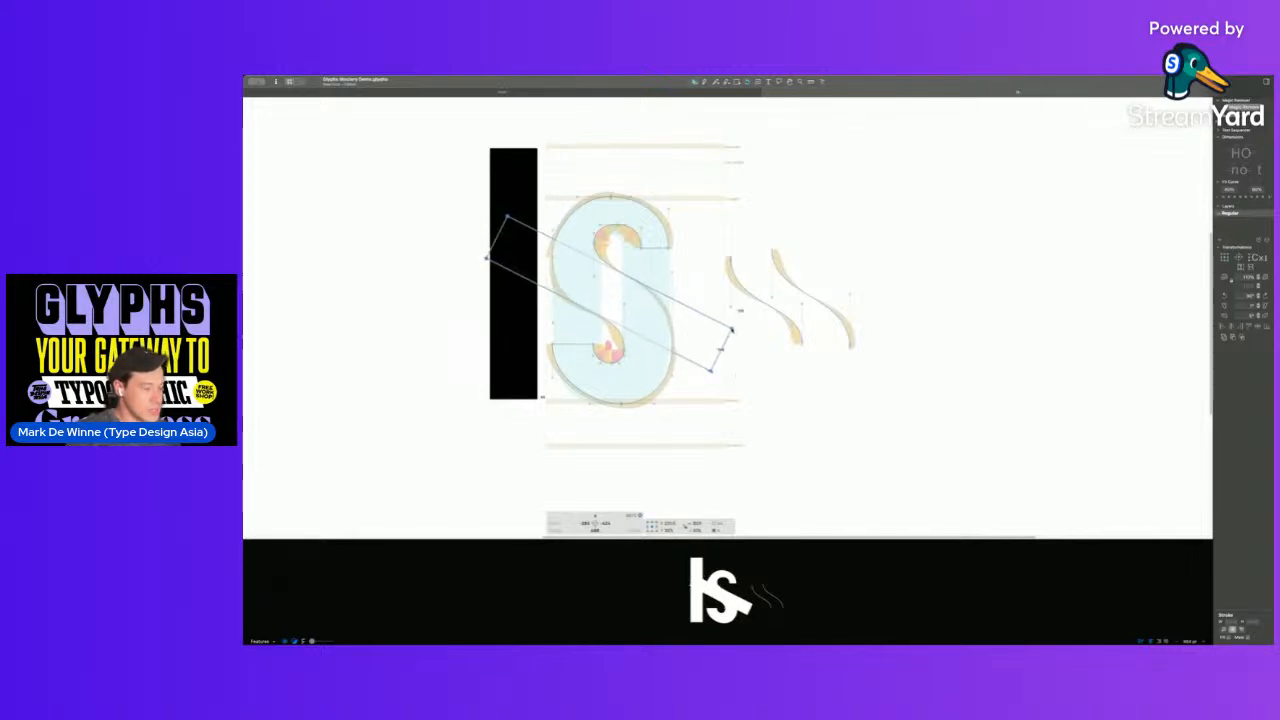
pyautogui.press('super+j')
pyautogui.press('BackSpace')
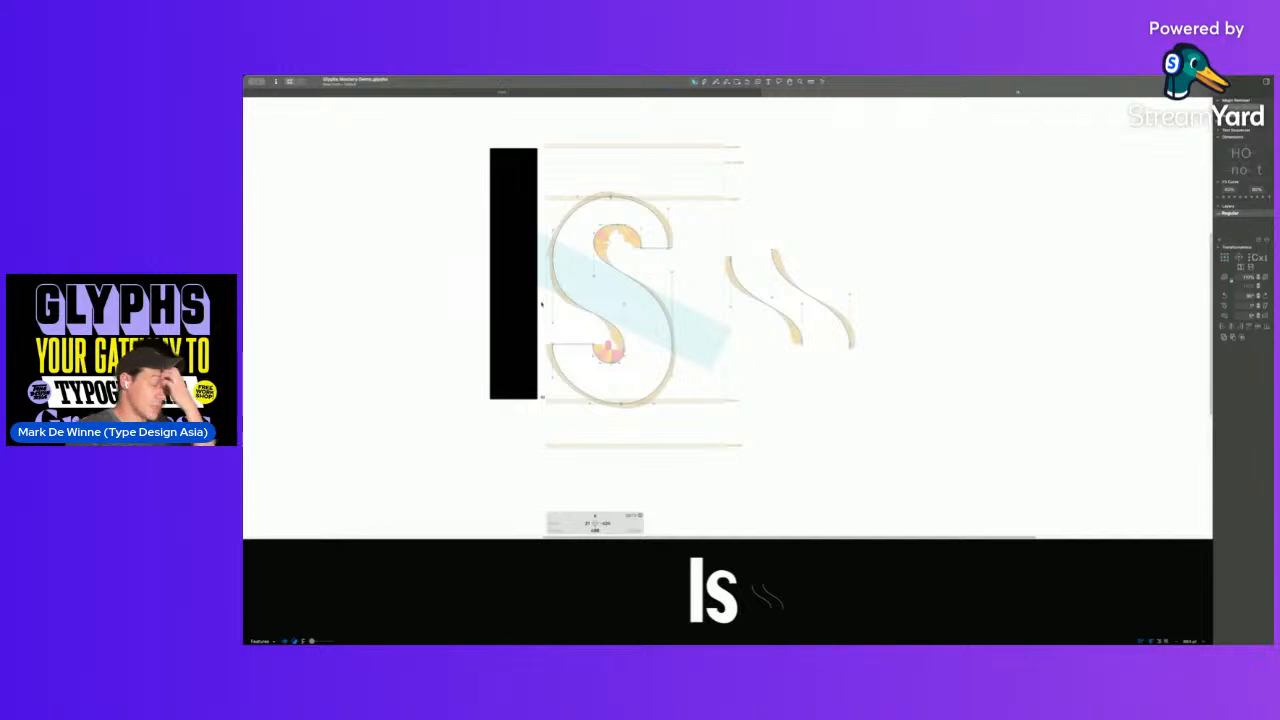
# - Lengthen the outer handle below the s's lower terminal and shift the bowl's bottom node slightly right
pyautogui.press('space')
pyautogui.moveTo(577, 292)
pyautogui.mouseDown()
pyautogui.moveTo(688, 430)
pyautogui.moveTo(714, 428)
pyautogui.moveTo(677, 425)
pyautogui.mouseUp()
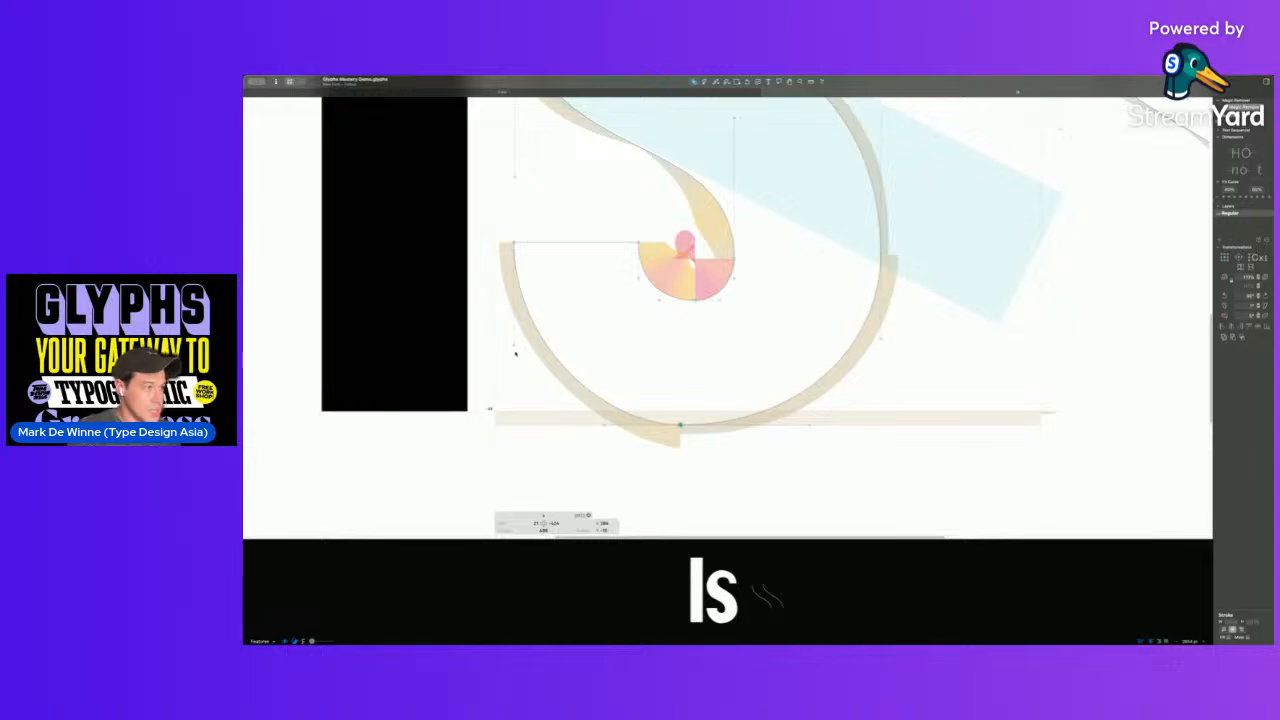
pyautogui.moveTo(514, 352); pyautogui.dragTo(513, 391)
pyautogui.press('space')
pyautogui.moveTo(829, 303); pyautogui.dragTo(794, 368)
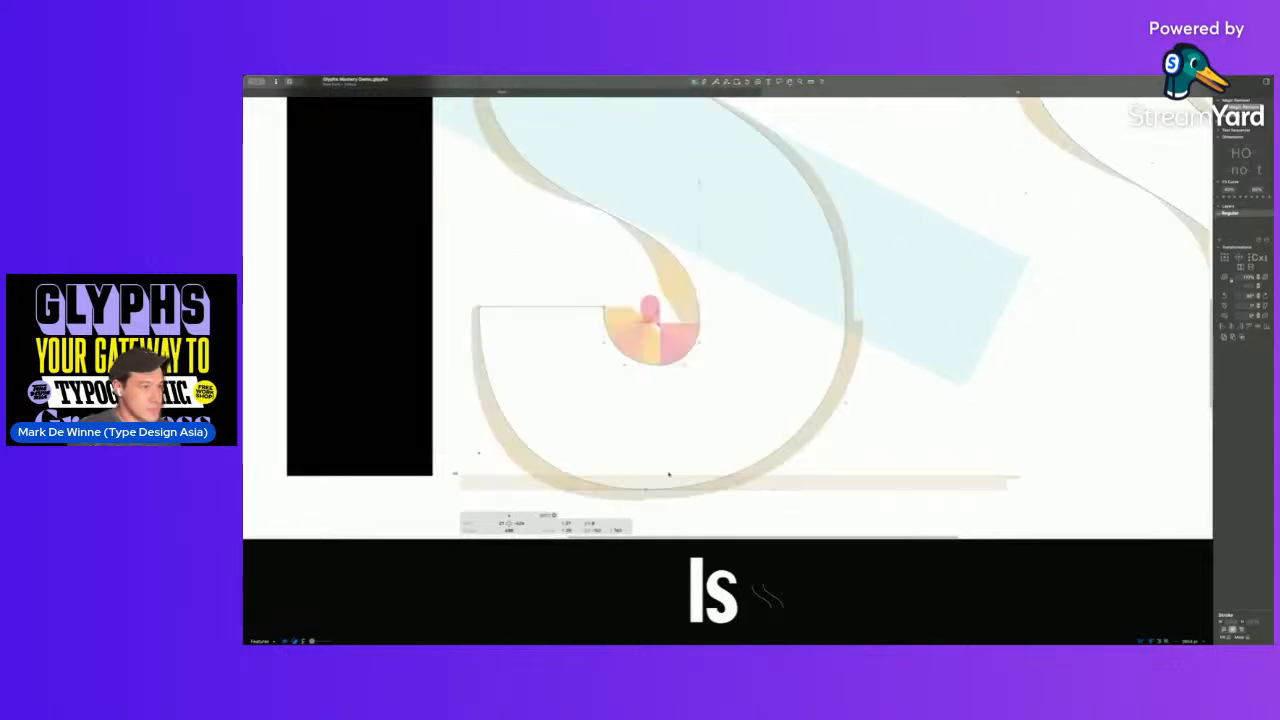
pyautogui.moveTo(645, 491); pyautogui.dragTo(652, 490)
pyautogui.scroll(-3, 680, 400)
pyautogui.press('space')
pyautogui.moveTo(796, 307)
pyautogui.mouseDown()
pyautogui.moveTo(783, 401)
pyautogui.moveTo(787, 310)
pyautogui.mouseUp()
pyautogui.press('space')
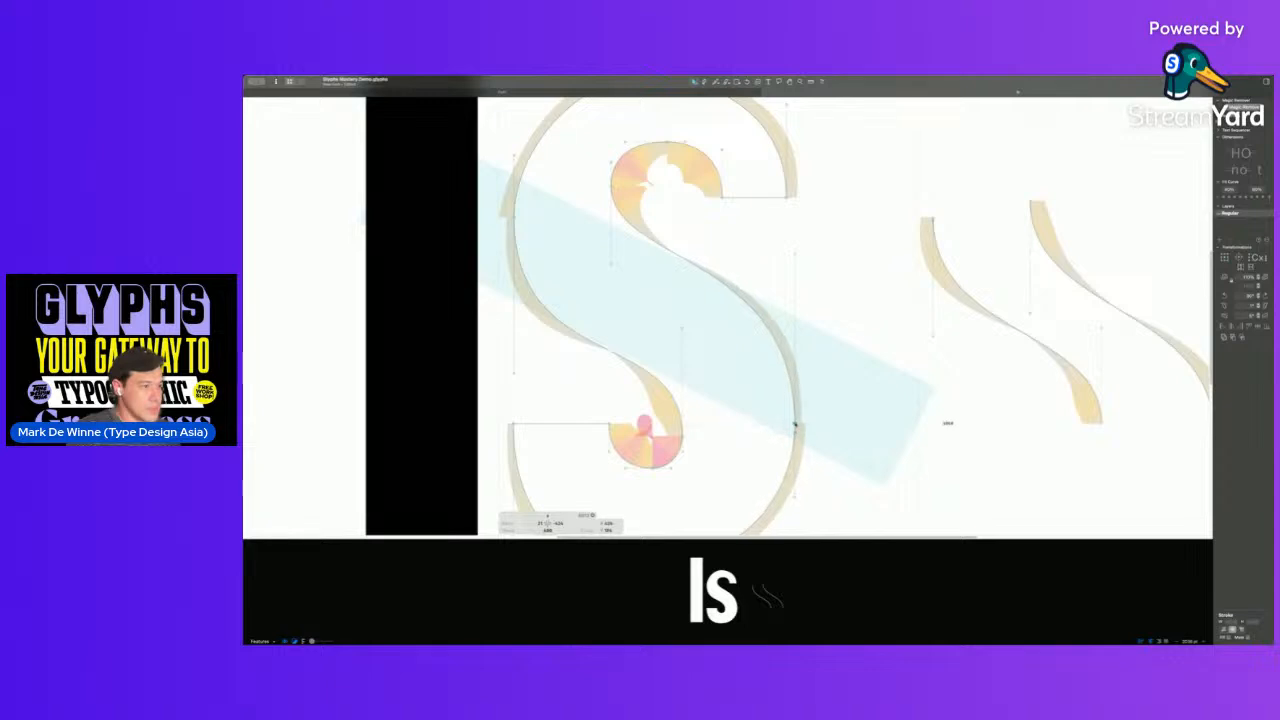
# - Shift the upper counter's top node and the terminal's inner corner left, and move the s's outer top node slightly right
pyautogui.press('space')
pyautogui.moveTo(569, 222); pyautogui.dragTo(560, 294)
pyautogui.moveTo(656, 217); pyautogui.dragTo(650, 217)
pyautogui.moveTo(706, 266); pyautogui.dragTo(688, 272)
pyautogui.moveTo(650, 218); pyautogui.dragTo(643, 217)
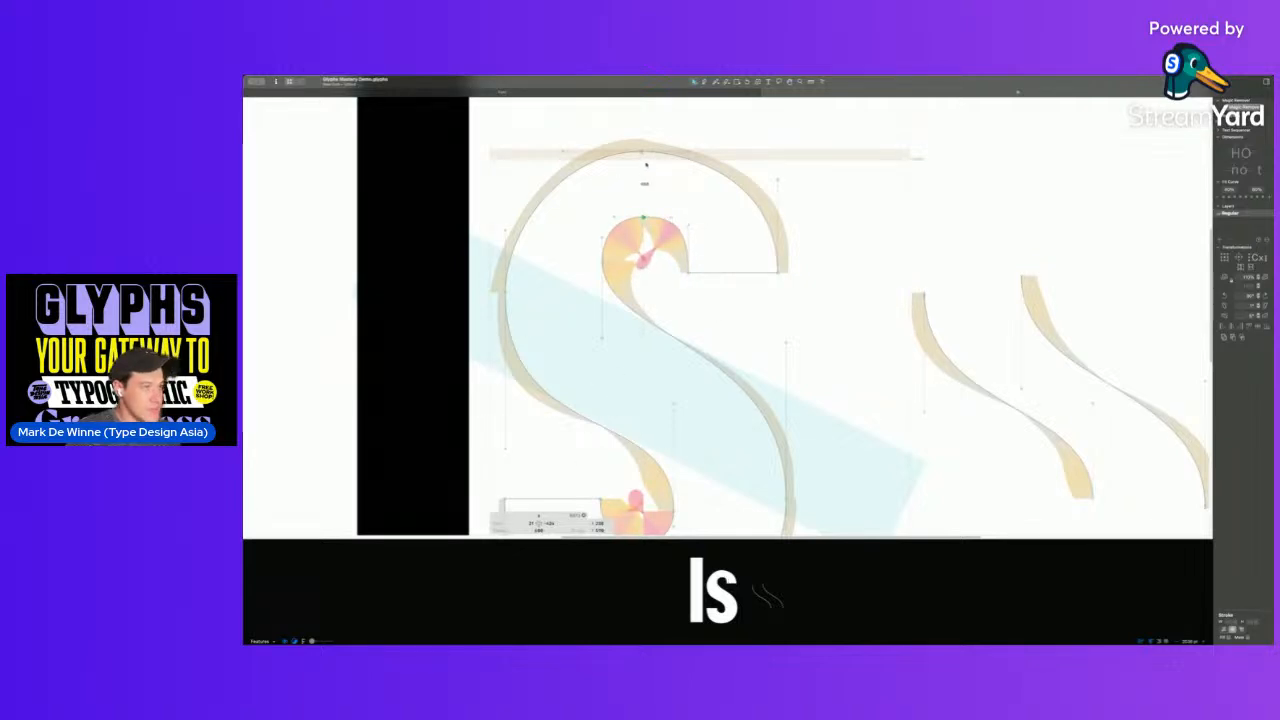
pyautogui.moveTo(643, 153); pyautogui.dragTo(722, 152)
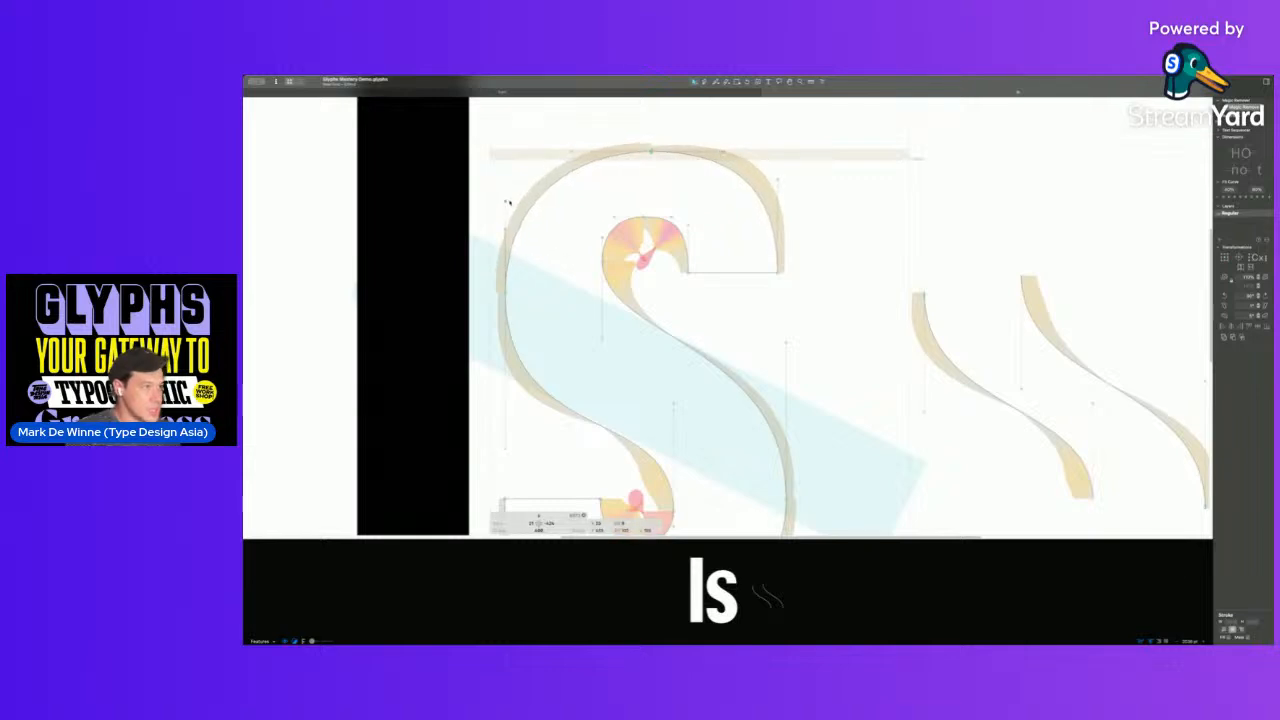
# - Examine the filled s's stroke weight and counters against the neighbouring l stem at different zoom levels
pyautogui.press('super+0')
pyautogui.press('space')
pyautogui.press('super+space')
pyautogui.moveTo(537, 200); pyautogui.dragTo(640, 403)
pyautogui.press('space')
pyautogui.moveTo(733, 505); pyautogui.dragTo(716, 407)
pyautogui.press('super+space')
pyautogui.moveTo(722, 360); pyautogui.dragTo(750, 458)
pyautogui.keyDown('alt'); pyautogui.keyDown('super'); pyautogui.click(708, 486); pyautogui.keyUp('super'); pyautogui.keyUp('alt')
pyautogui.moveTo(723, 474); pyautogui.dragTo(698, 347)
pyautogui.press('space')
pyautogui.moveTo(723, 206); pyautogui.dragTo(698, 466)
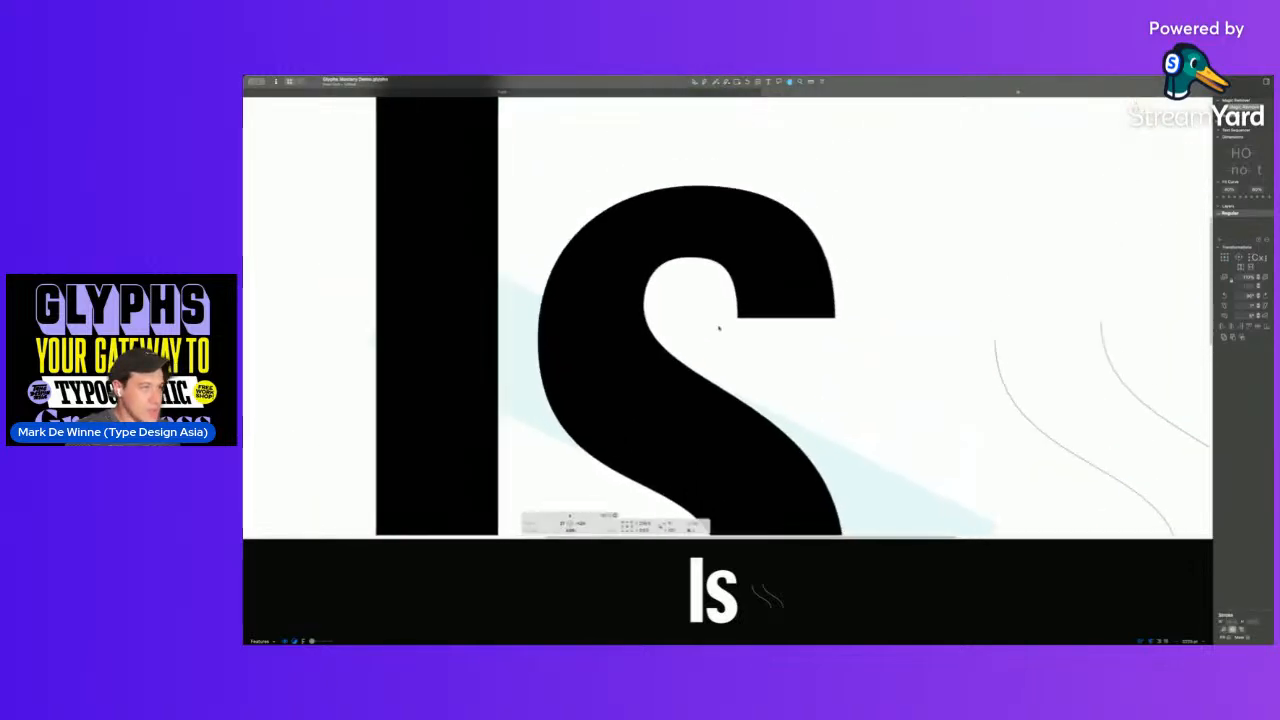
# - Lower the top of the s's upper counter to thicken the upper stroke, and preview the result
pyautogui.click(689, 258)
pyautogui.hotkey('shift', 'Down')
pyautogui.hotkey('shift', 'Down')
pyautogui.hotkey('shift', 'Down')
pyautogui.moveTo(618, 259); pyautogui.dragTo(761, 311)
pyautogui.click(651, 300)
pyautogui.press('space')
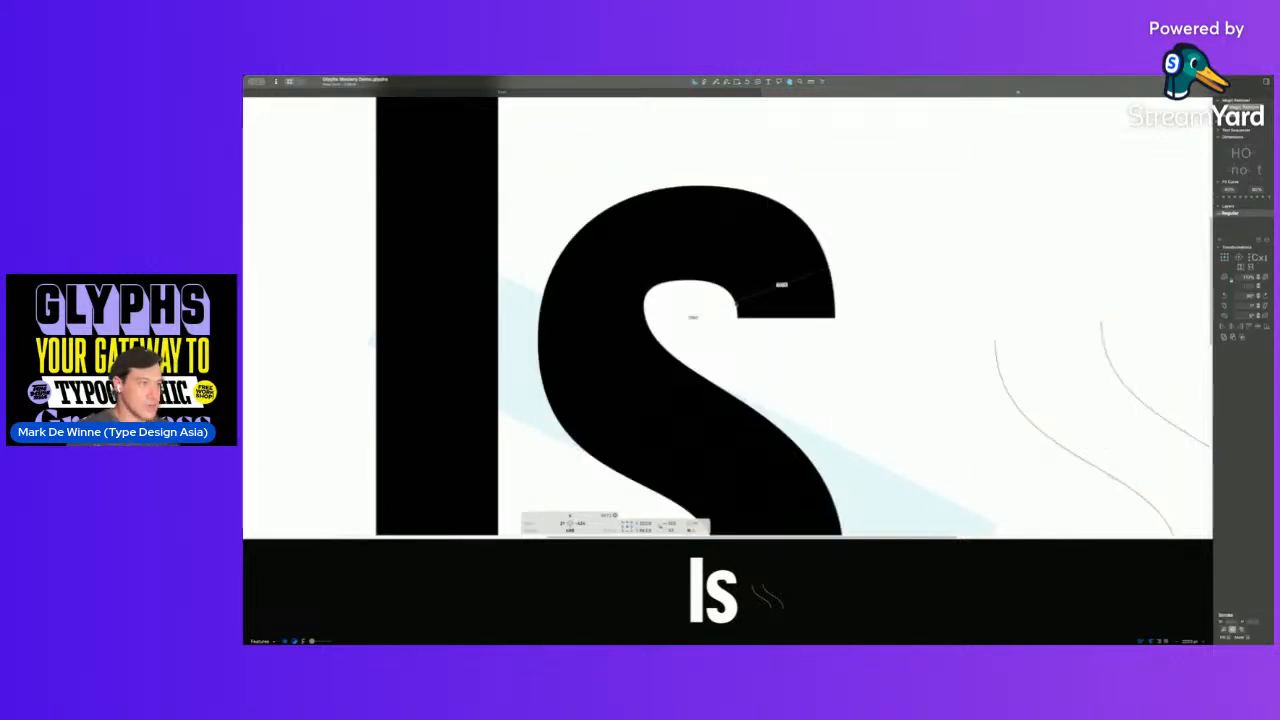
# - Lower the upper counter's left node and lengthen the right outer spine handle of the s
pyautogui.moveTo(646, 307); pyautogui.dragTo(645, 332)
pyautogui.moveTo(843, 396); pyautogui.dragTo(843, 367)
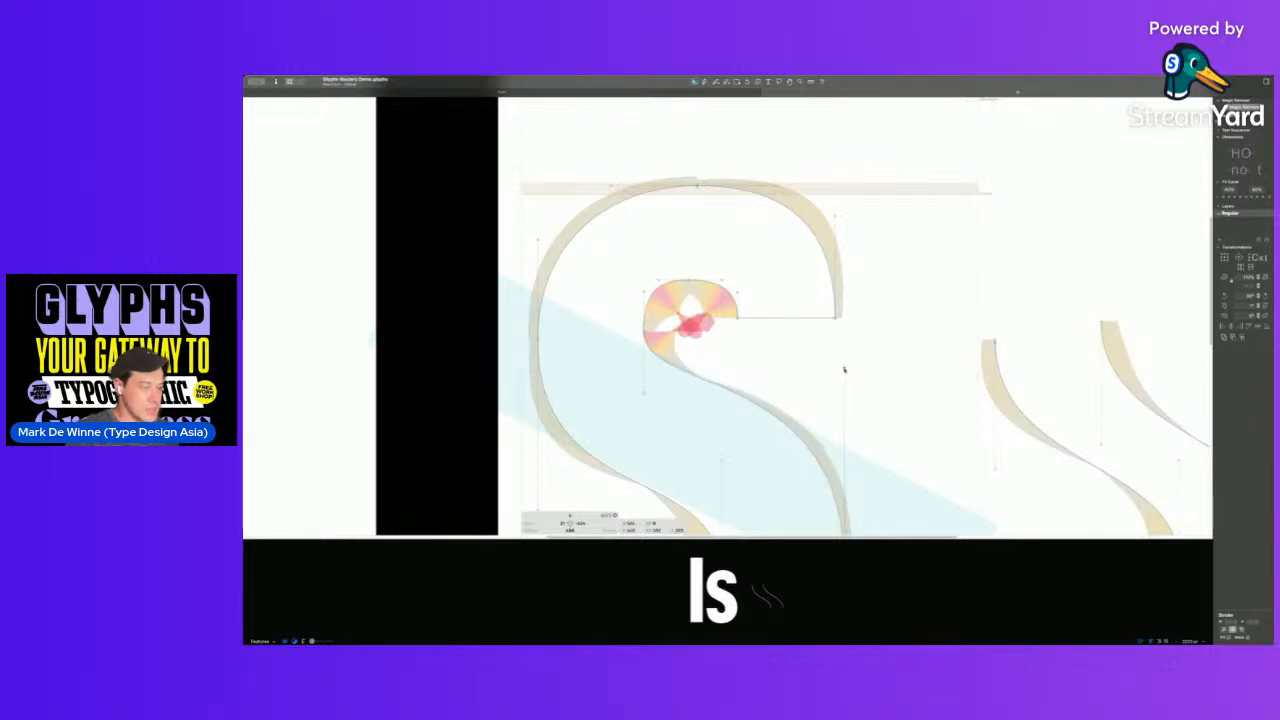
pyautogui.press('space')
pyautogui.moveTo(767, 396); pyautogui.dragTo(737, 289)
pyautogui.press('super+minus')
pyautogui.press('super+minus')
pyautogui.moveTo(693, 337); pyautogui.dragTo(695, 331)
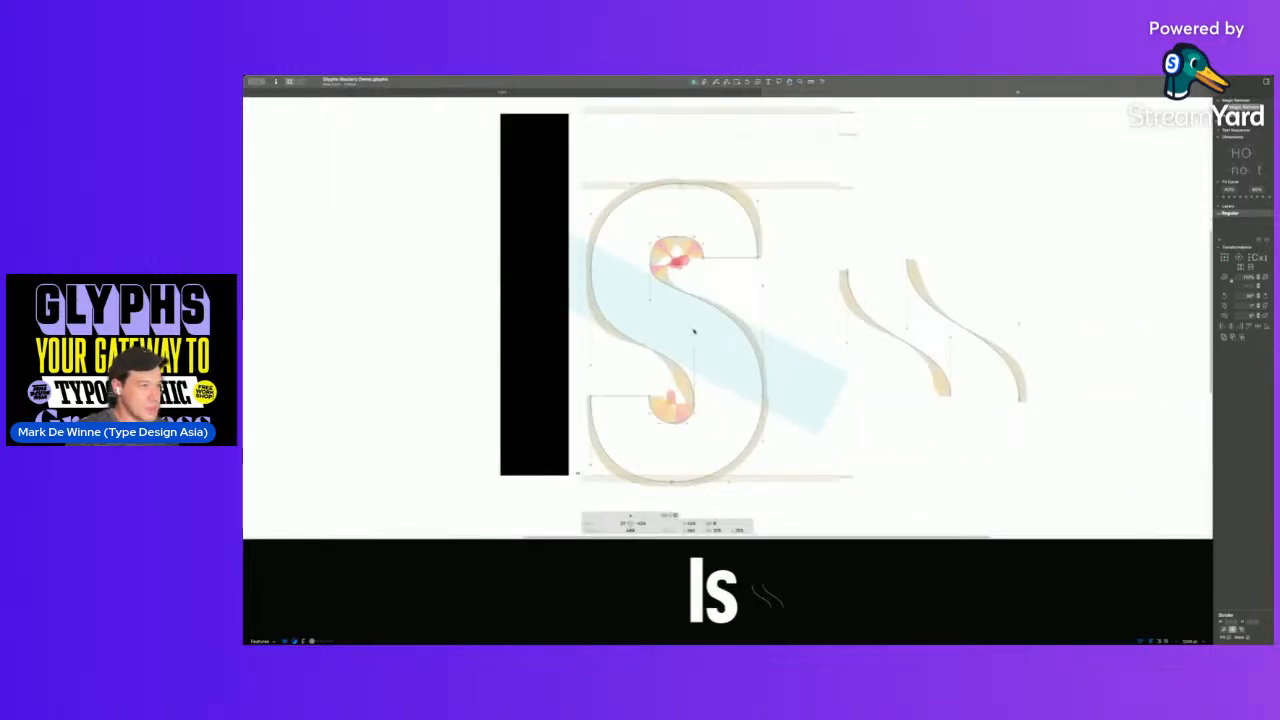
# - Adjust the s's upper-left outer curve and nudge the upper terminal and the counter's top node left
pyautogui.moveTo(591, 273); pyautogui.dragTo(591, 277)
pyautogui.press('space')
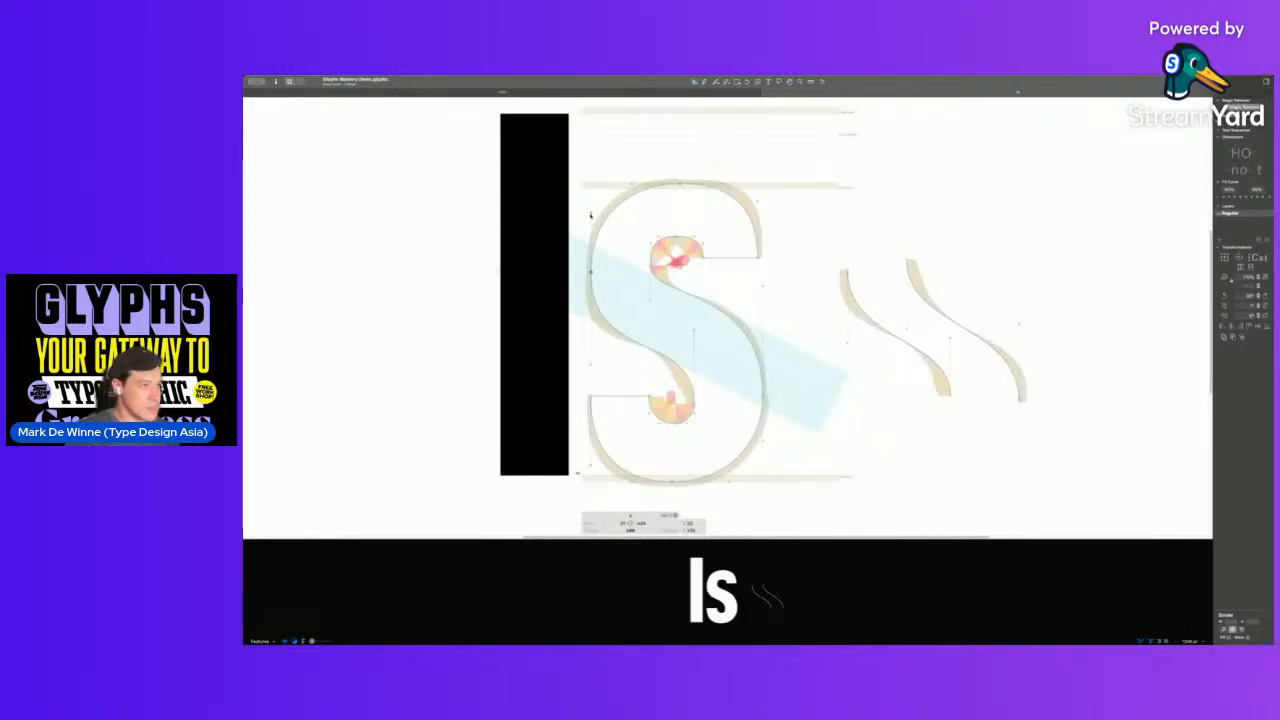
pyautogui.press('space')
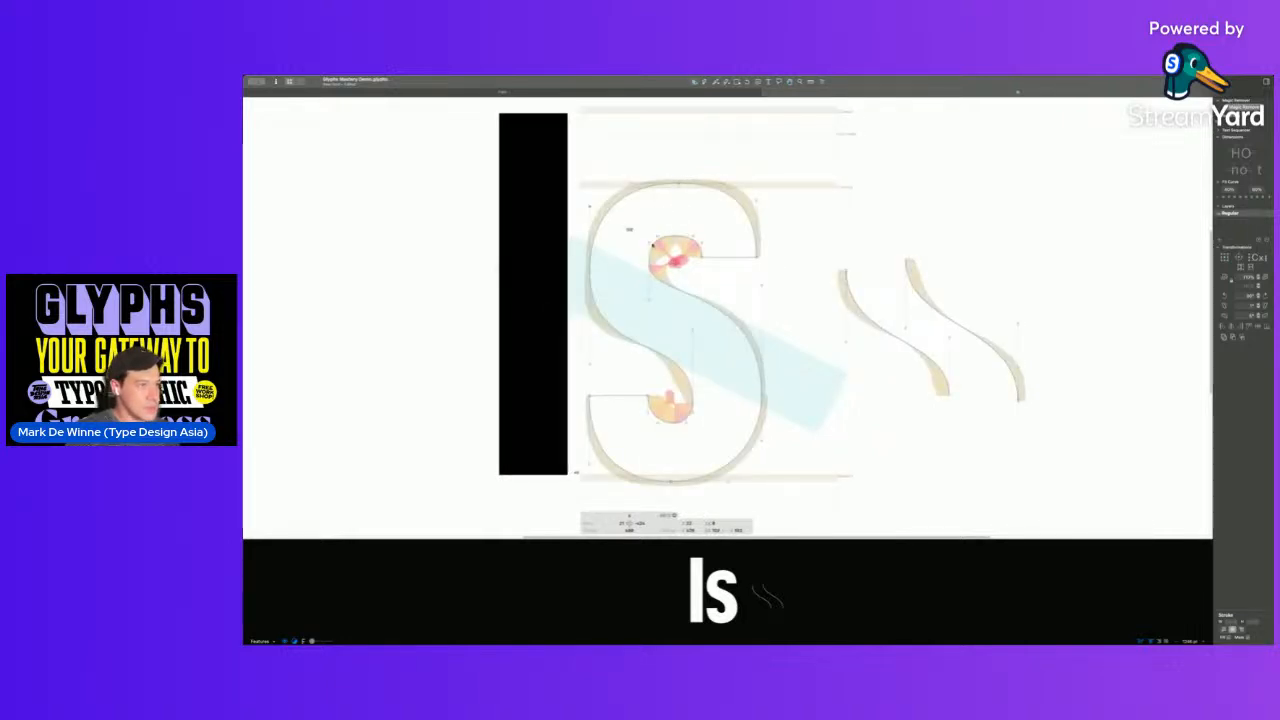
pyautogui.moveTo(694, 237); pyautogui.dragTo(765, 271)
pyautogui.hotkey('shift', 'Left')
pyautogui.press('space')
pyautogui.click(691, 221)
pyautogui.click(675, 237)
pyautogui.hotkey('shift', 'Left')
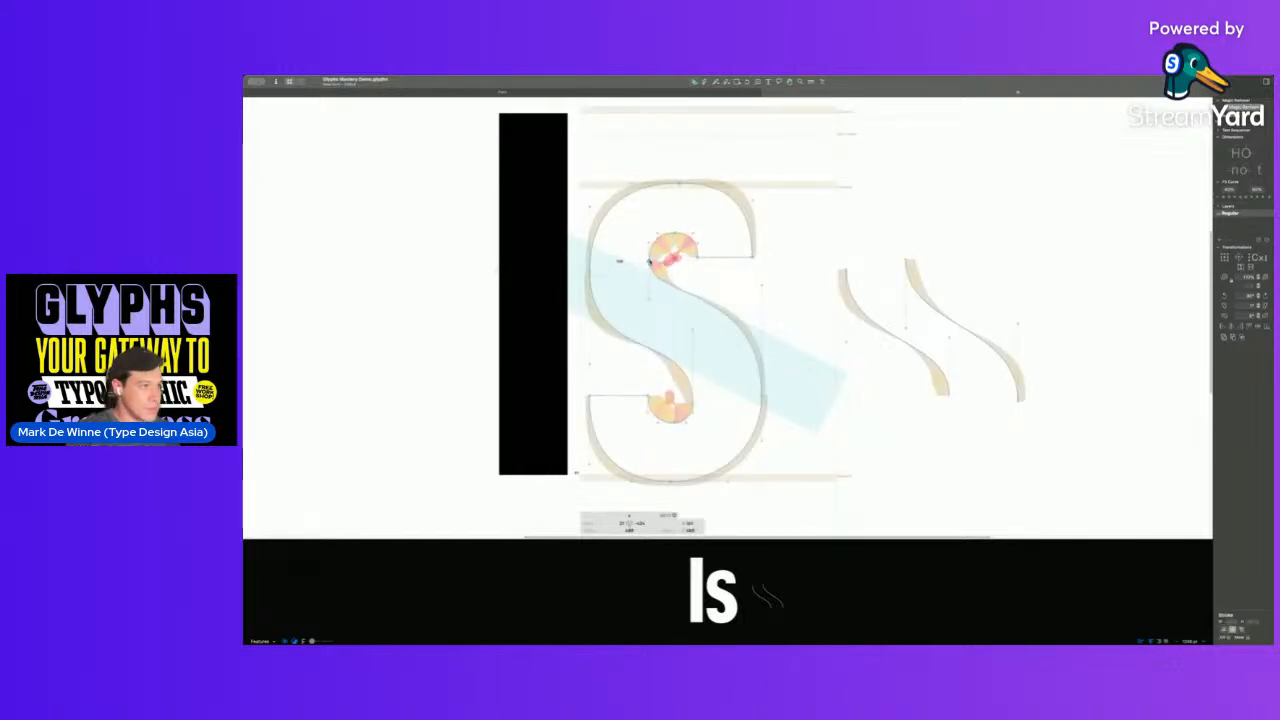
# - Shorten the lower counter's spine handle and the left outer spine handle, and nudge the lower counter's right side slightly left
pyautogui.moveTo(640, 222); pyautogui.dragTo(709, 272)
pyautogui.press('space')
pyautogui.moveTo(648, 383); pyautogui.dragTo(714, 430)
pyautogui.press('space')
pyautogui.moveTo(693, 329); pyautogui.dragTo(692, 346)
pyautogui.moveTo(590, 363); pyautogui.dragTo(590, 350)
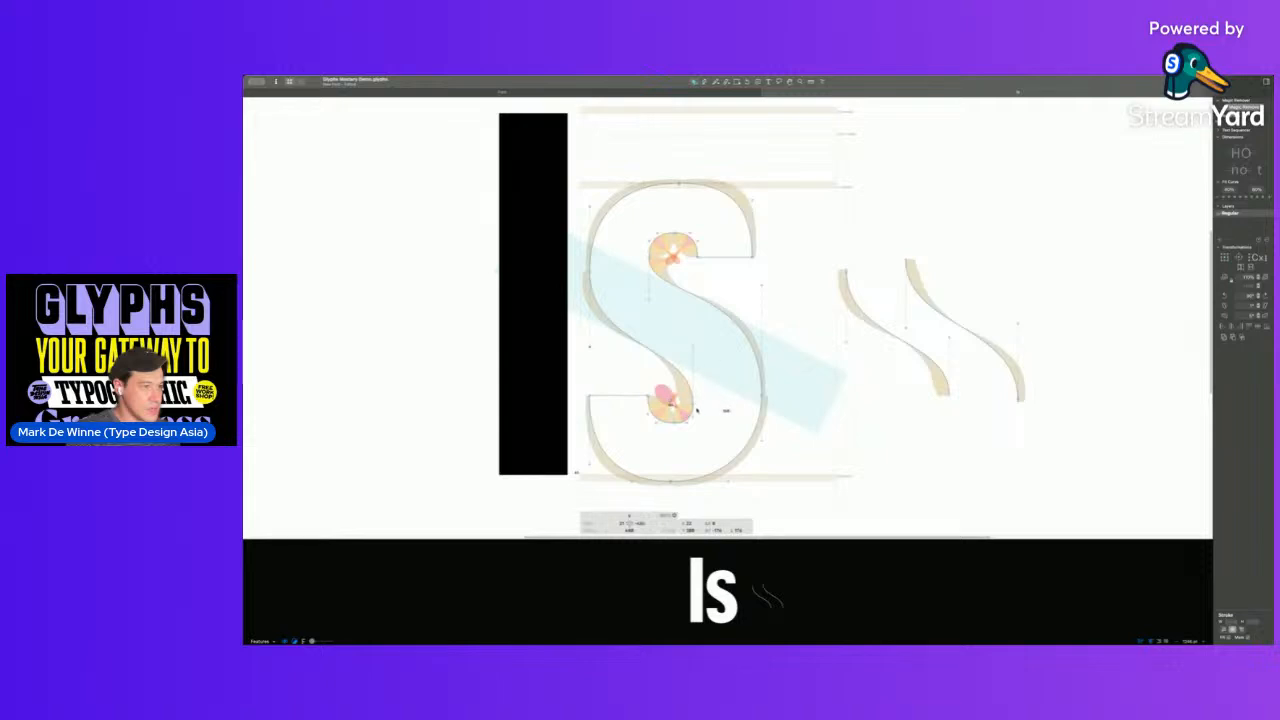
pyautogui.moveTo(693, 403); pyautogui.dragTo(720, 430)
pyautogui.press('Left')
pyautogui.press('space')
# - Fine-tune the right outer spine curve and raise the s's left outer node, checking the filled shape
pyautogui.click(706, 341)
pyautogui.click(692, 399)
pyautogui.click(761, 395)
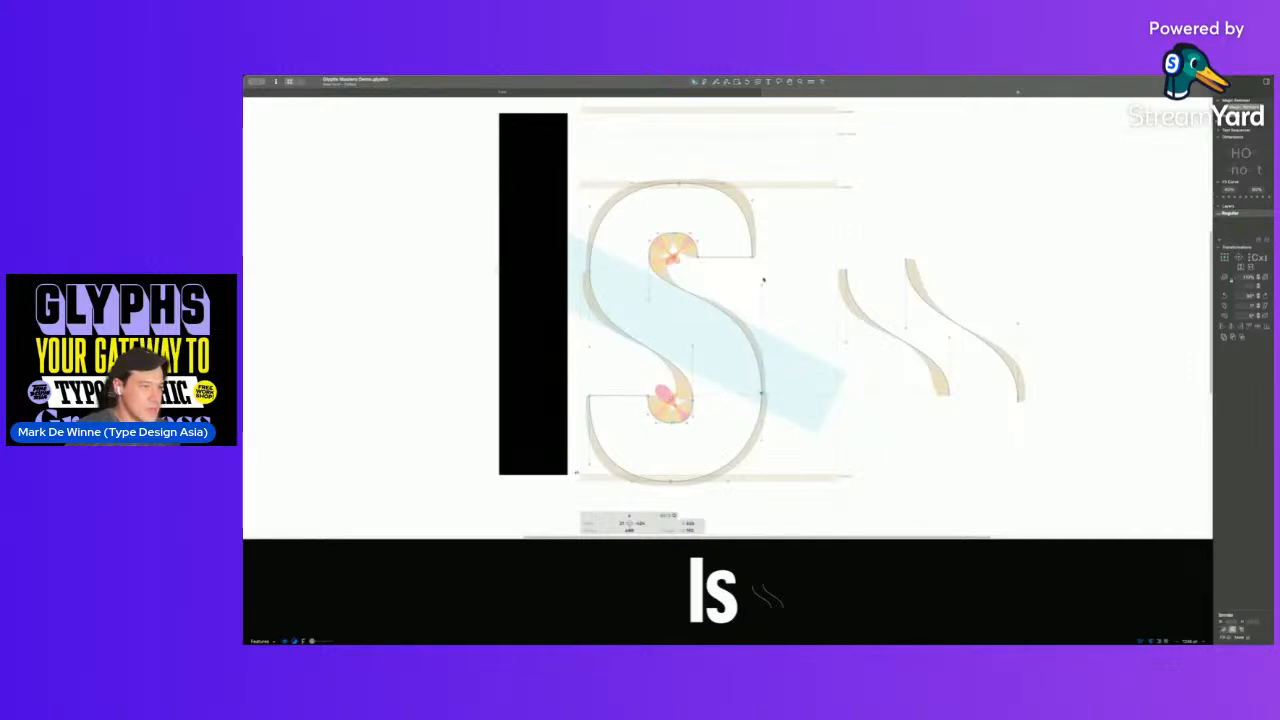
pyautogui.click(761, 289)
pyautogui.press('space')
pyautogui.moveTo(590, 271); pyautogui.dragTo(590, 261)
pyautogui.press('space')
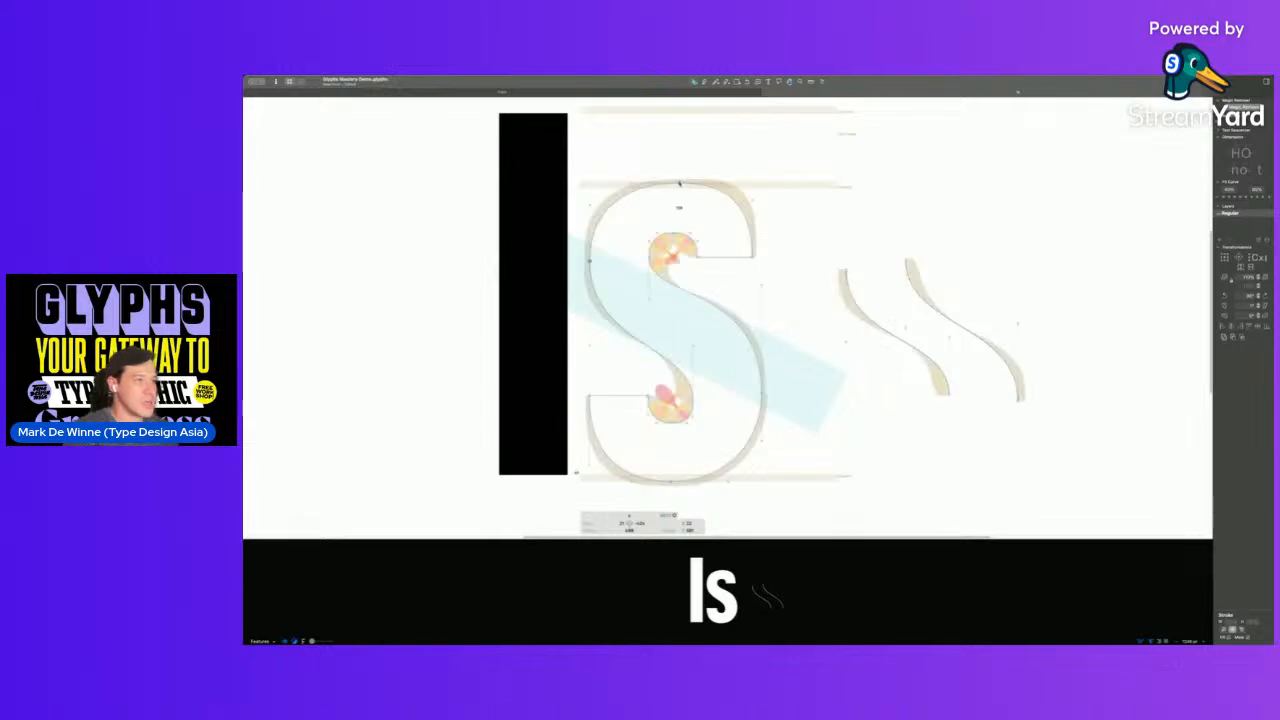
pyautogui.press('space')
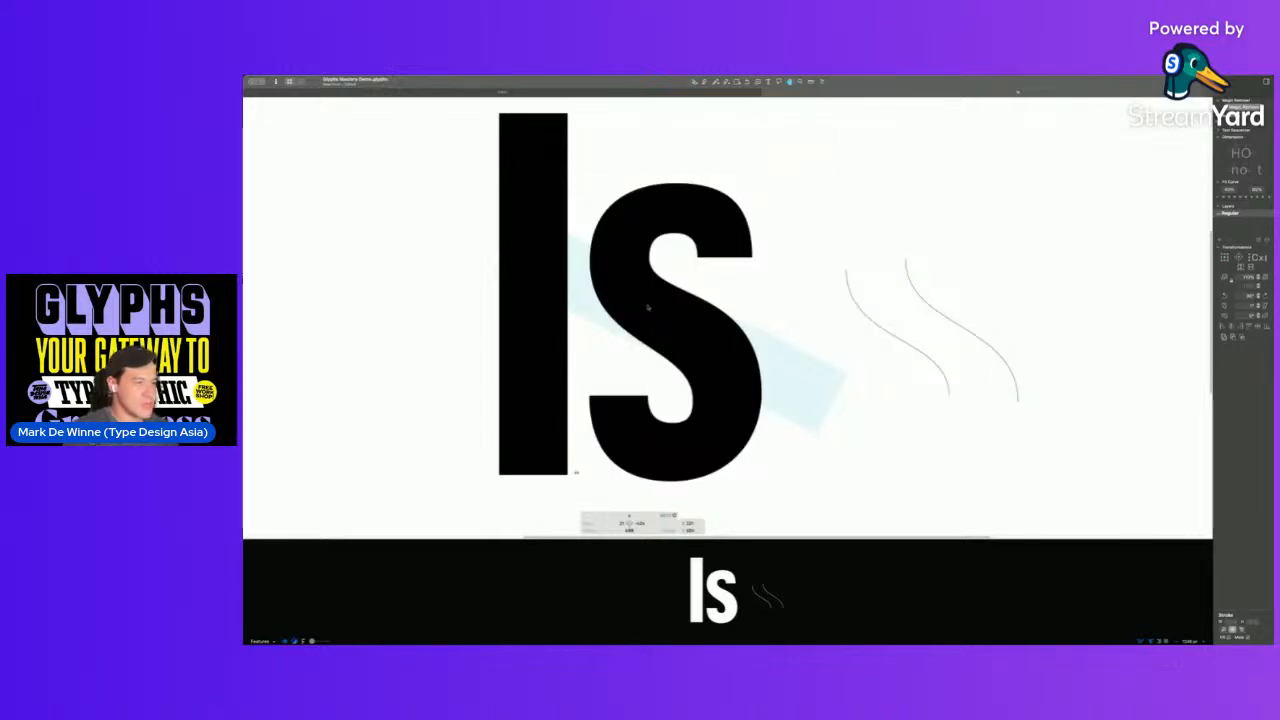
# - Insert the o as a component in the s and move it to the background as a width reference
pyautogui.click(697, 317)
pyautogui.press('super+shift+c')
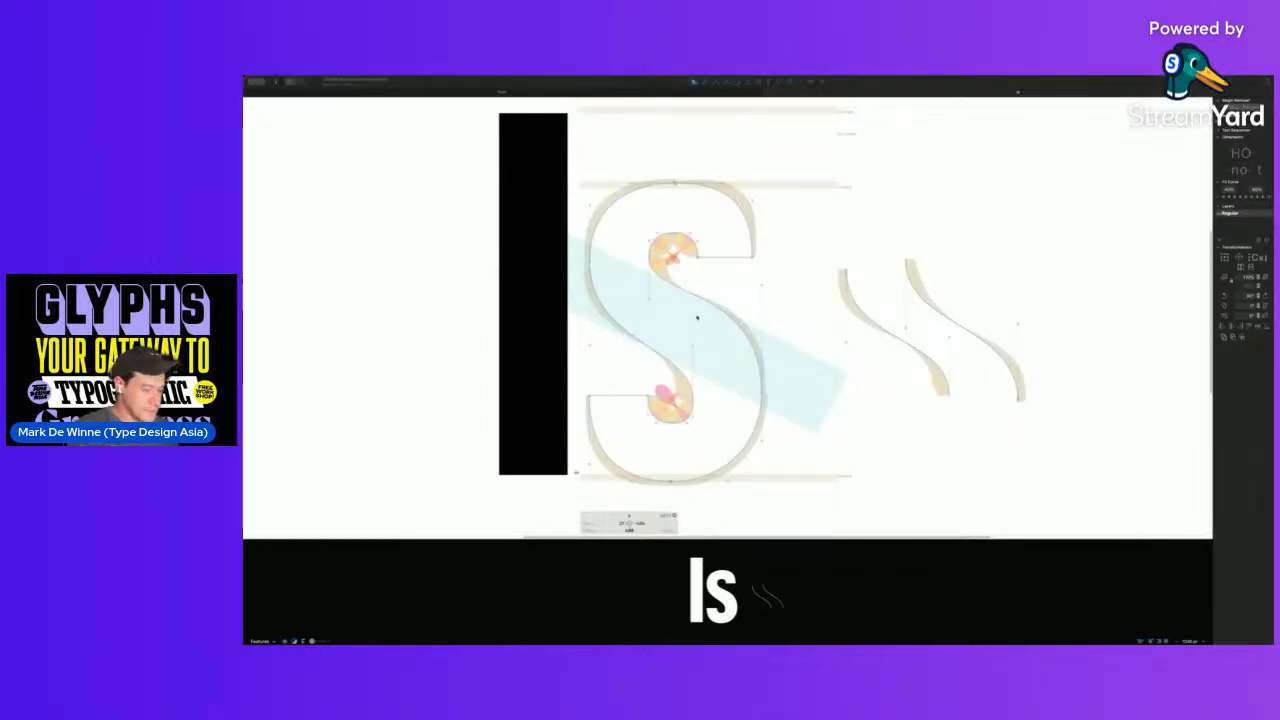
pyautogui.write('o')
pyautogui.press('Return')
pyautogui.moveTo(732, 278); pyautogui.dragTo(730, 278)
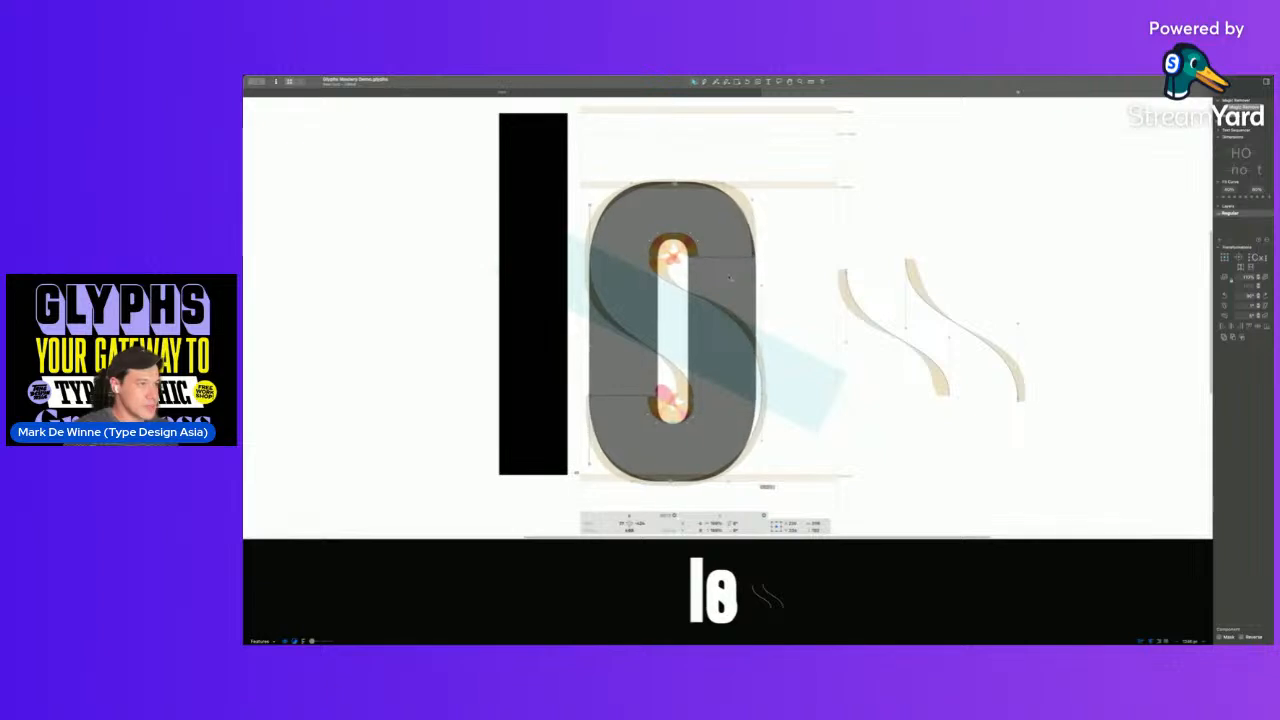
pyautogui.press('super+j')
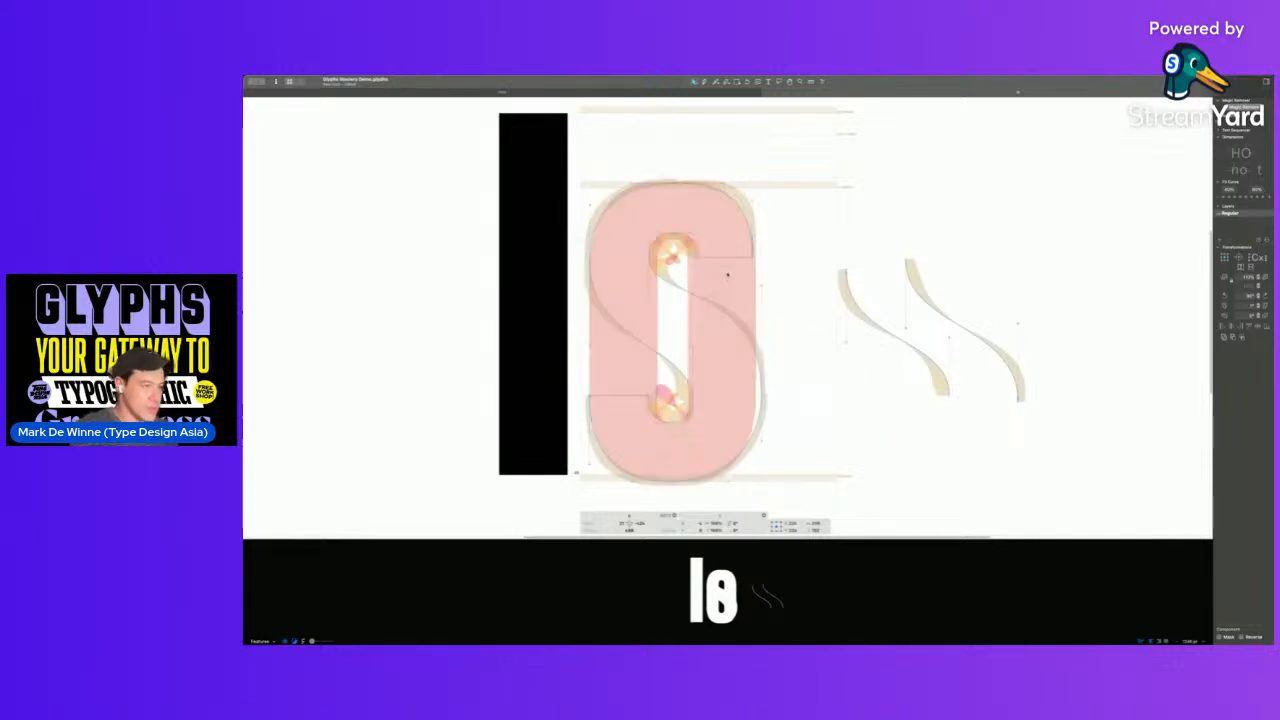
pyautogui.press('BackSpace')
# - Switch to the s's background layer and decompose the o component into editable outlines
pyautogui.scroll(-1, 727, 394)
pyautogui.moveTo(615, 401); pyautogui.dragTo(696, 469)
pyautogui.press('space')
pyautogui.press('super+b')
pyautogui.press('super+minus')
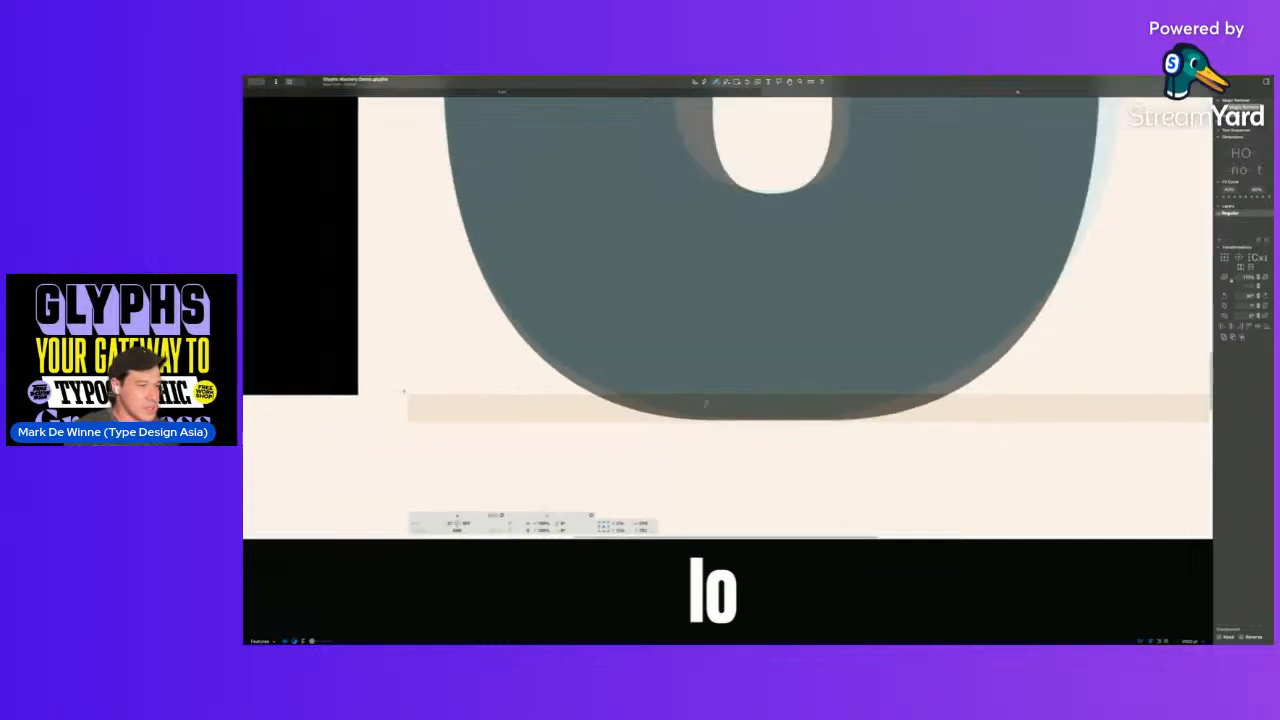
pyautogui.press('super+shift+d')
pyautogui.press('space')
pyautogui.moveTo(731, 403); pyautogui.dragTo(691, 401)
pyautogui.press('super+minus')
pyautogui.press('super+minus')
pyautogui.press('space')
pyautogui.moveTo(719, 345); pyautogui.dragTo(701, 382)
# - Copy the outer bottom curves of the background o, from its left side node to its right side node
pyautogui.click(575, 293)
pyautogui.keyDown('shift'); pyautogui.click(810, 293); pyautogui.keyUp('shift')
pyautogui.moveTo(742, 437); pyautogui.dragTo(627, 383)
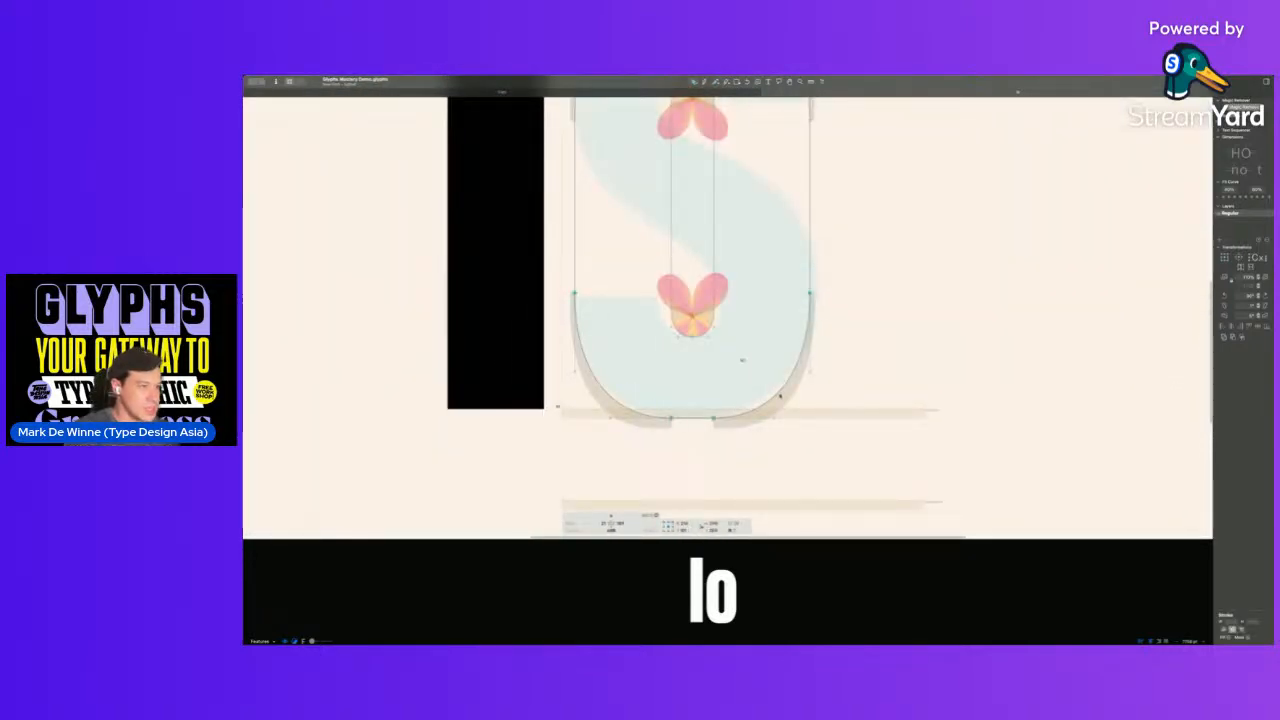
pyautogui.press('super+c')
# - Return to the foreground and replace the s's lower bowl with the copied bottom curves of the o
pyautogui.press('super+b')
pyautogui.press('super+v')
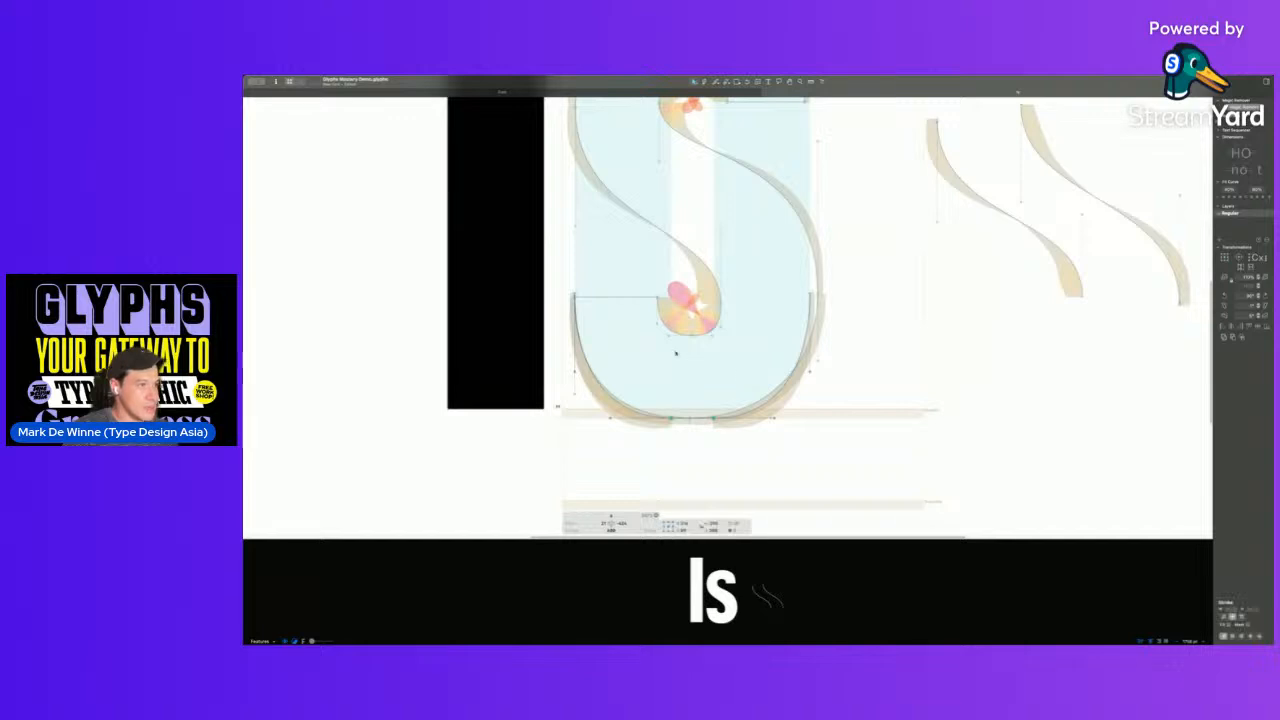
pyautogui.press('super+z')
pyautogui.press('super+v')
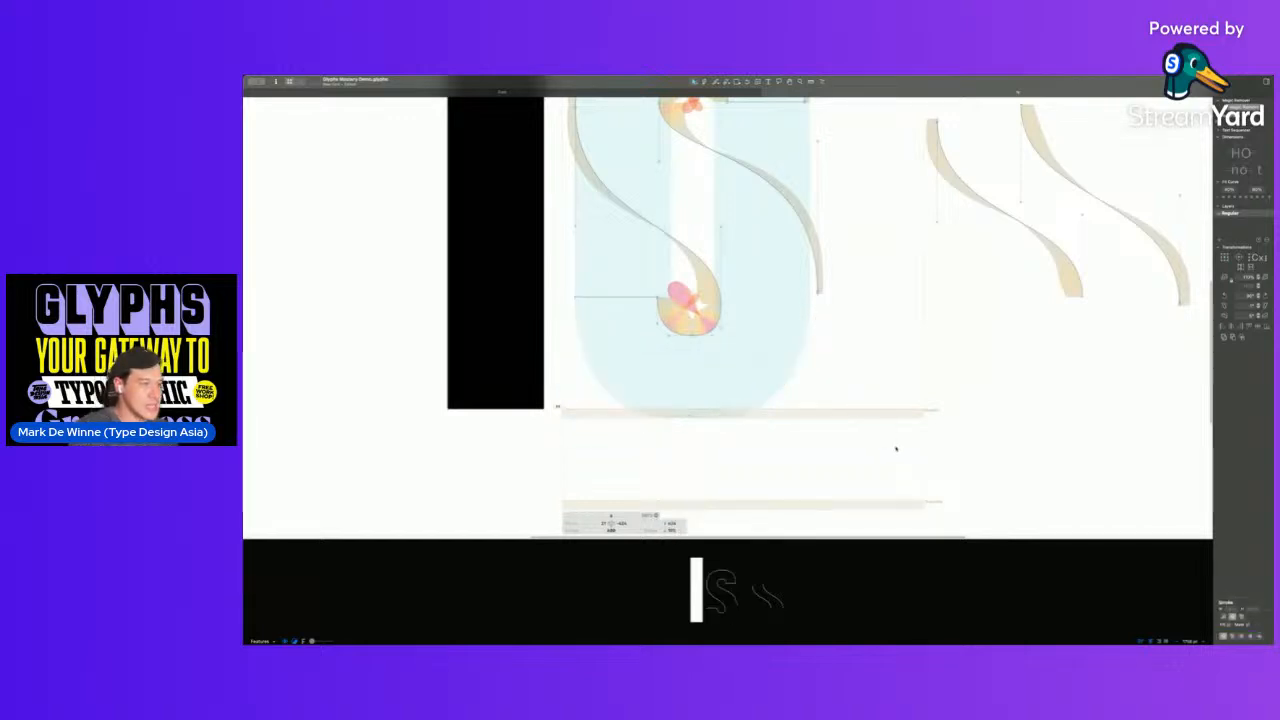
# - Align the s's lower terminal with the pasted bowl and join the spine's right end to it to close the outline
pyautogui.click(601, 291)
pyautogui.click(588, 297)
pyautogui.moveTo(575, 297); pyautogui.dragTo(575, 293)
pyautogui.click(627, 282)
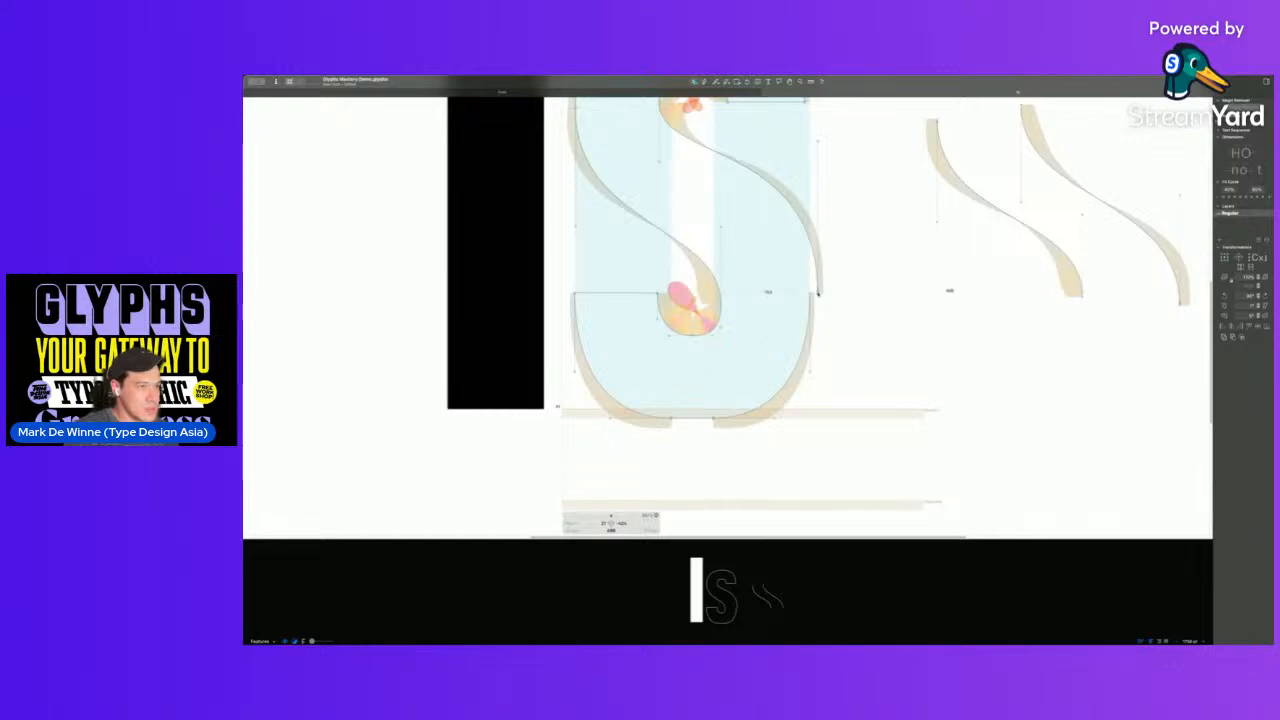
pyautogui.press('space')
pyautogui.press('super+minus')
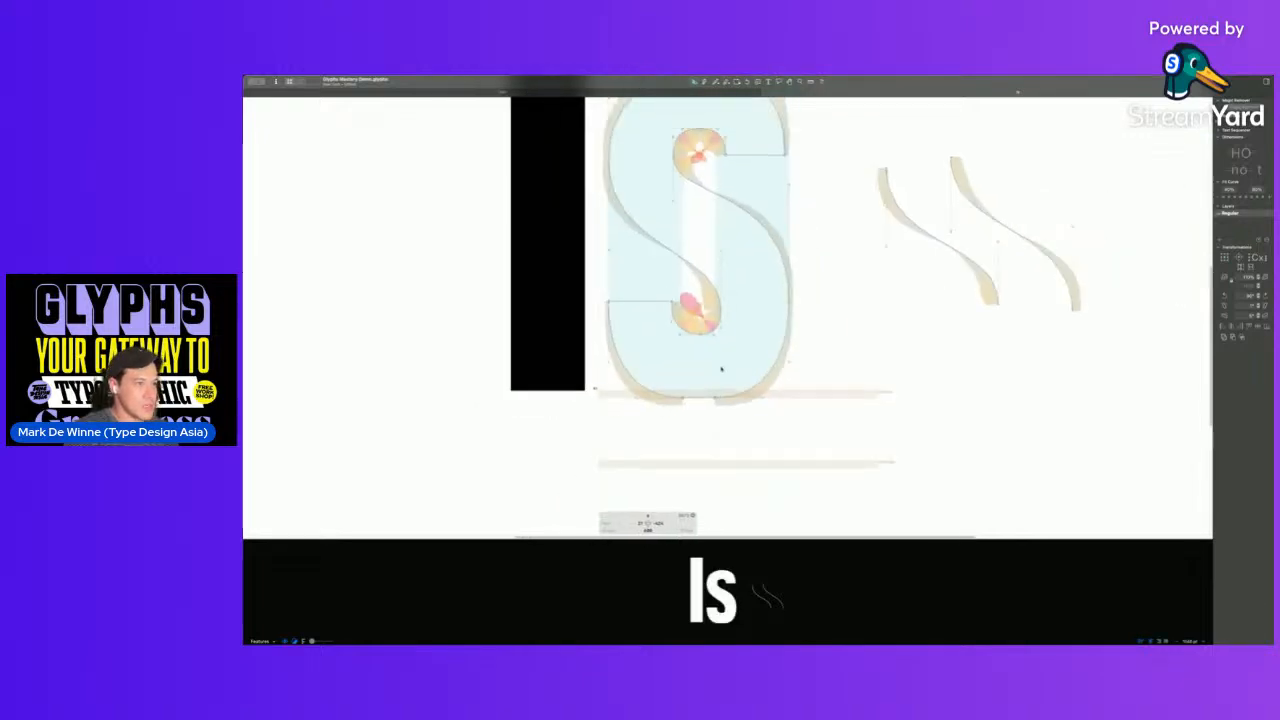
# - Duplicate the s's lower bowl, rotate the copy 180 degrees and place it over the upper bowl
pyautogui.press('space')
pyautogui.moveTo(722, 347); pyautogui.dragTo(717, 411)
pyautogui.press('super+minus')
pyautogui.press('space')
pyautogui.press('space')
pyautogui.moveTo(607, 343); pyautogui.dragTo(805, 468)
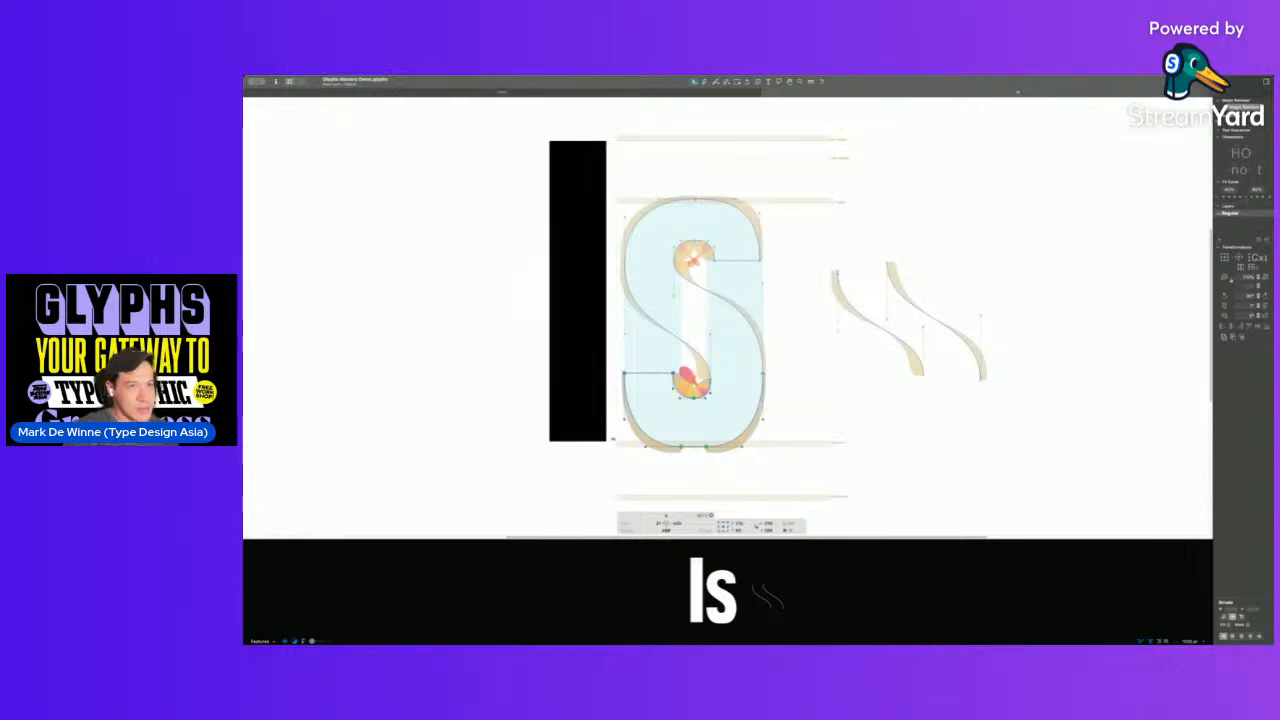
pyautogui.click(1251, 267)
pyautogui.press('super+z')
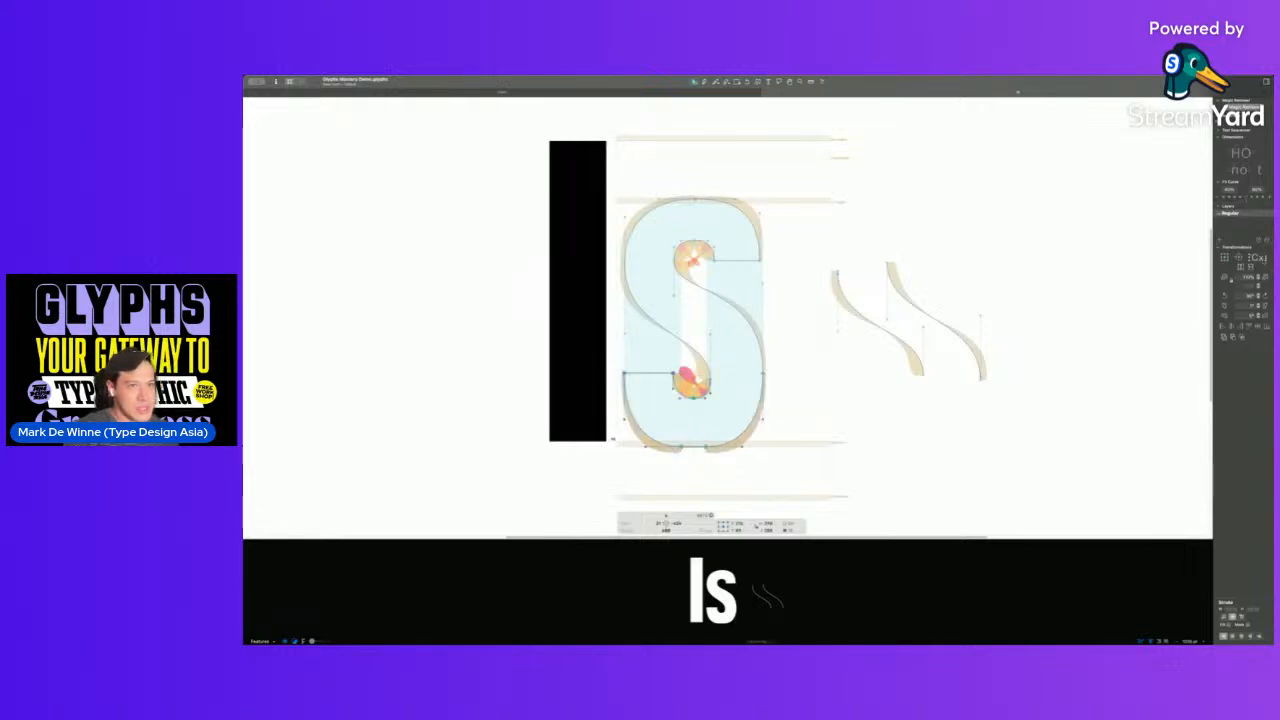
pyautogui.press('super+z')
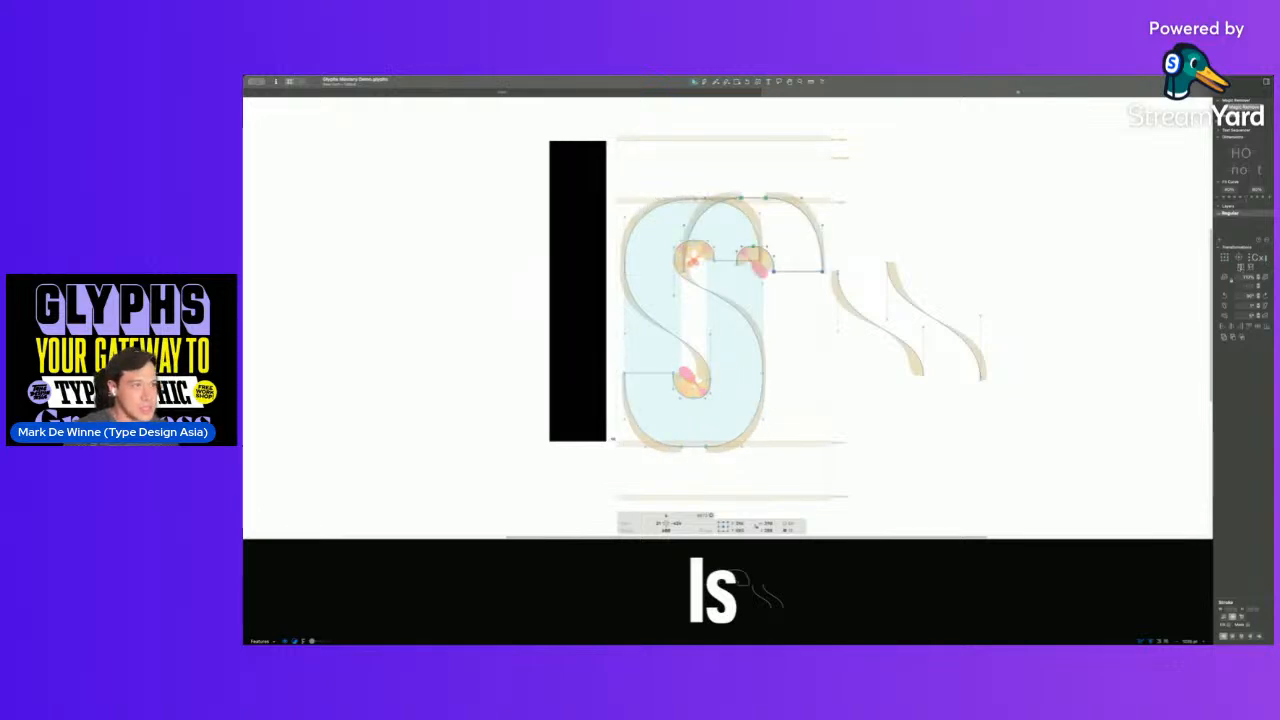
pyautogui.press('super+z')
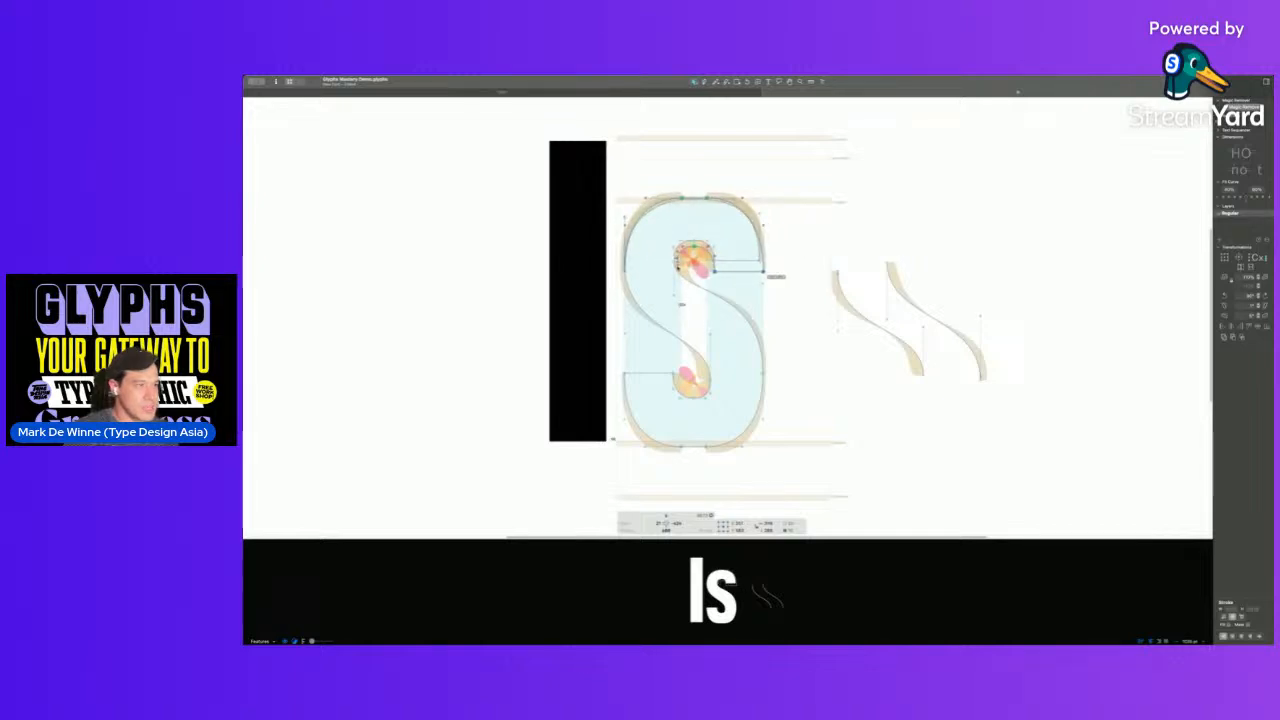
# - Replace the s's upper bowl with the rotated copy and join it to the ends of the spine
pyautogui.moveTo(582, 164); pyautogui.dragTo(786, 276)
pyautogui.press('Delete')
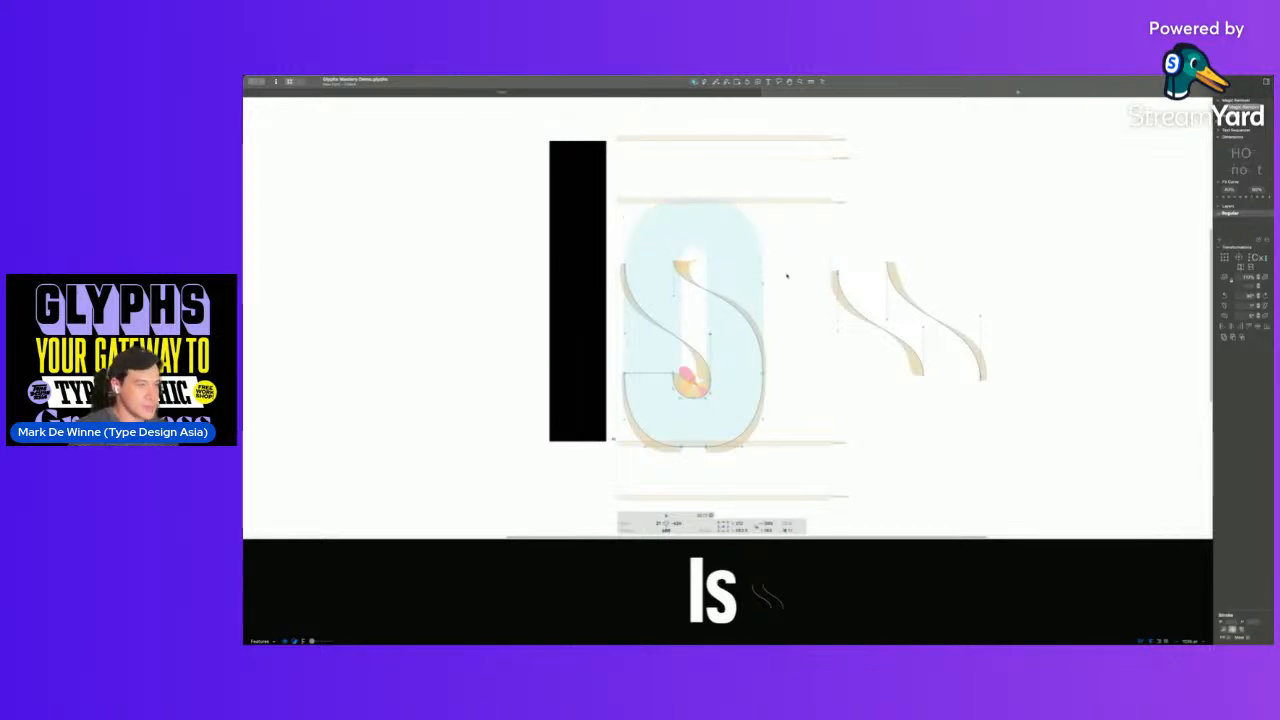
pyautogui.press('super+v')
pyautogui.moveTo(612, 150); pyautogui.dragTo(732, 320)
pyautogui.scroll(-3, 686, 292)
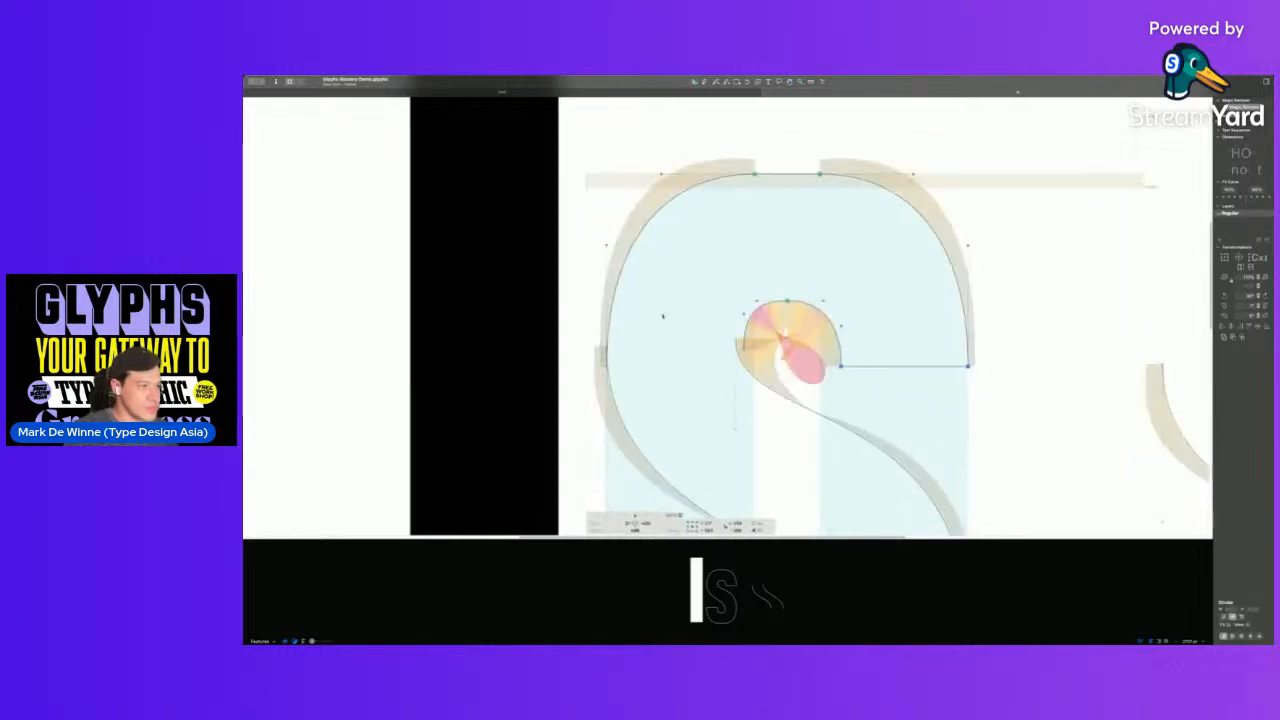
pyautogui.press('l')
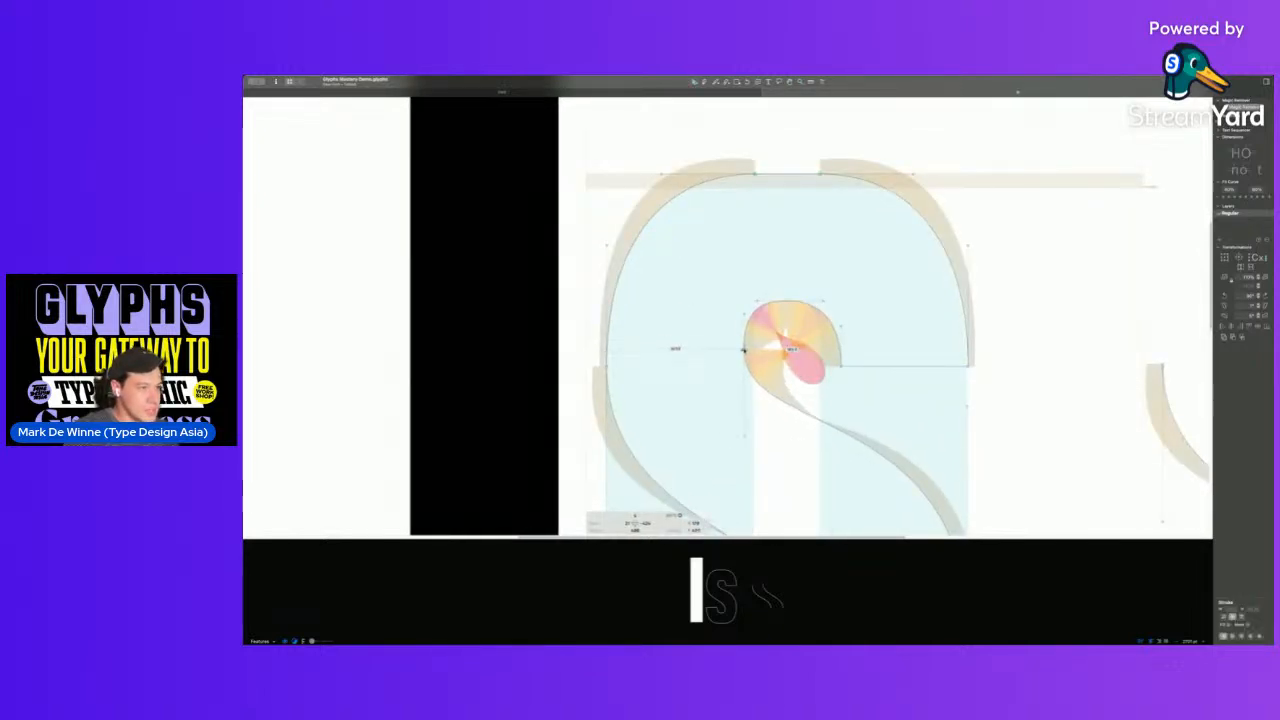
# - Preview the filled s beside the l and compare the weight of its bowls and spine
pyautogui.press('space')
pyautogui.scroll(-5, 820, 330)
pyautogui.moveTo(819, 322); pyautogui.dragTo(703, 235)
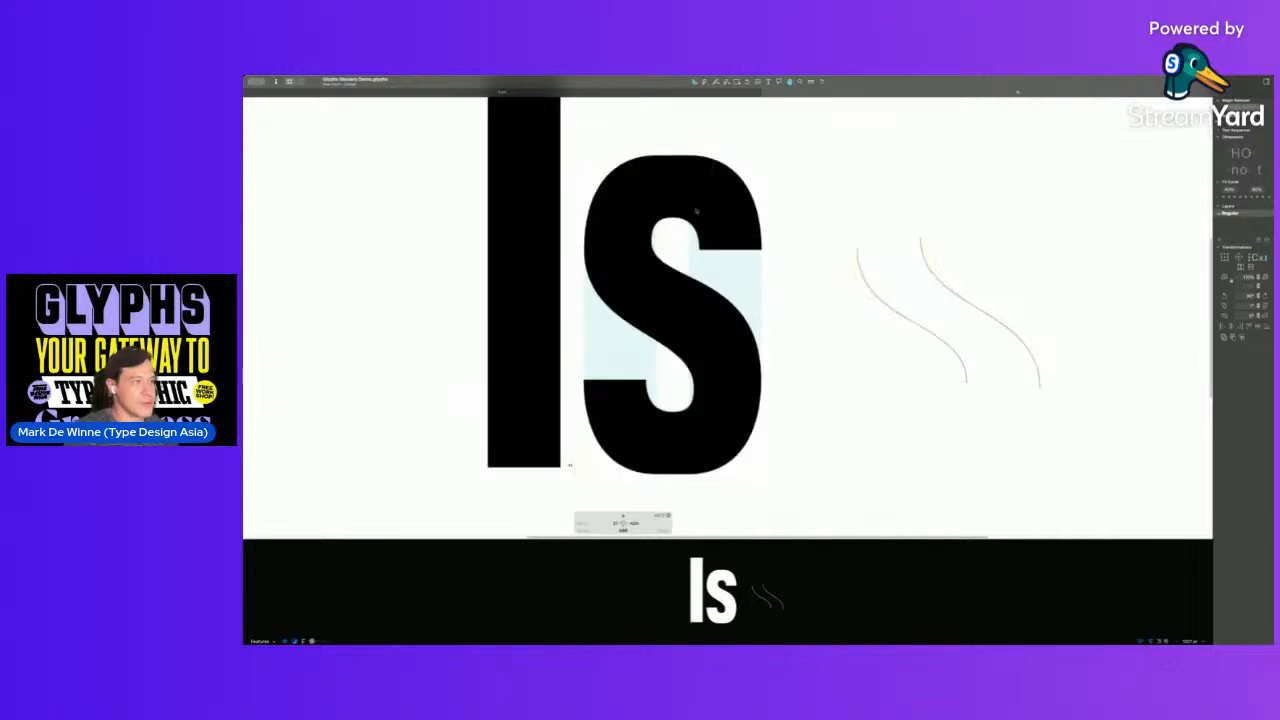
pyautogui.scroll(-2, 715, 338)
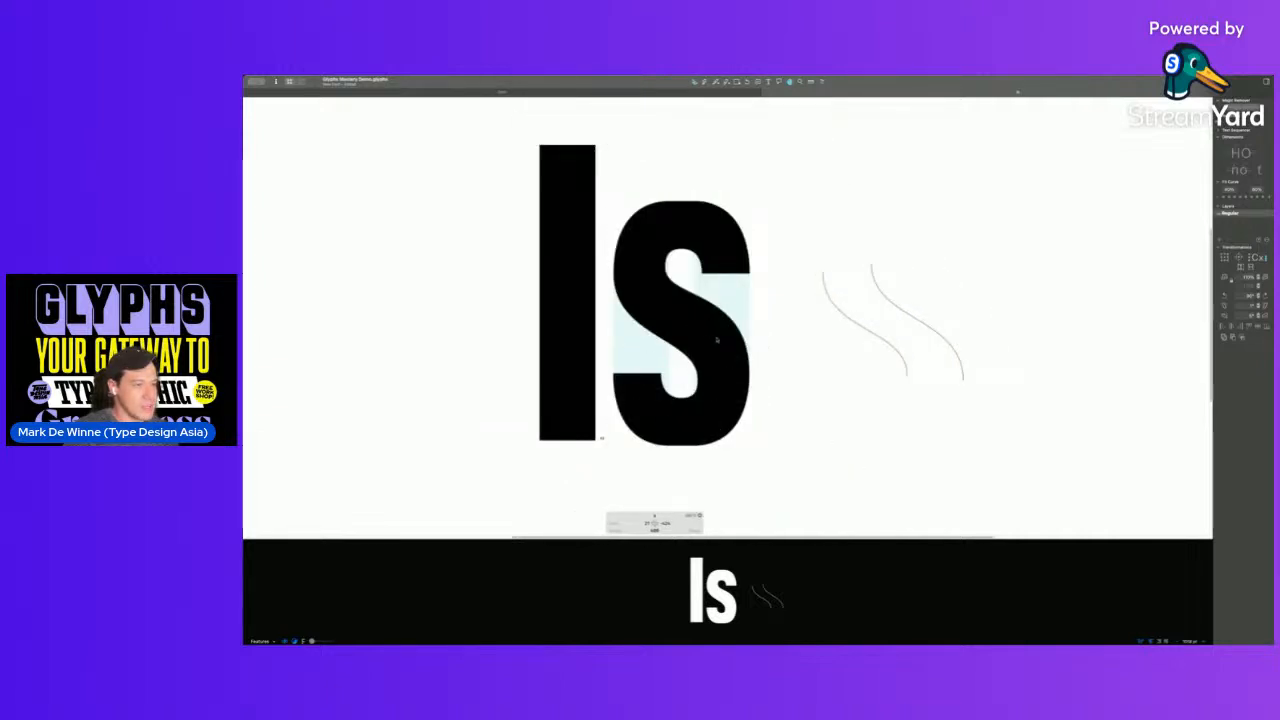
pyautogui.press('Escape')
pyautogui.click(612, 341)
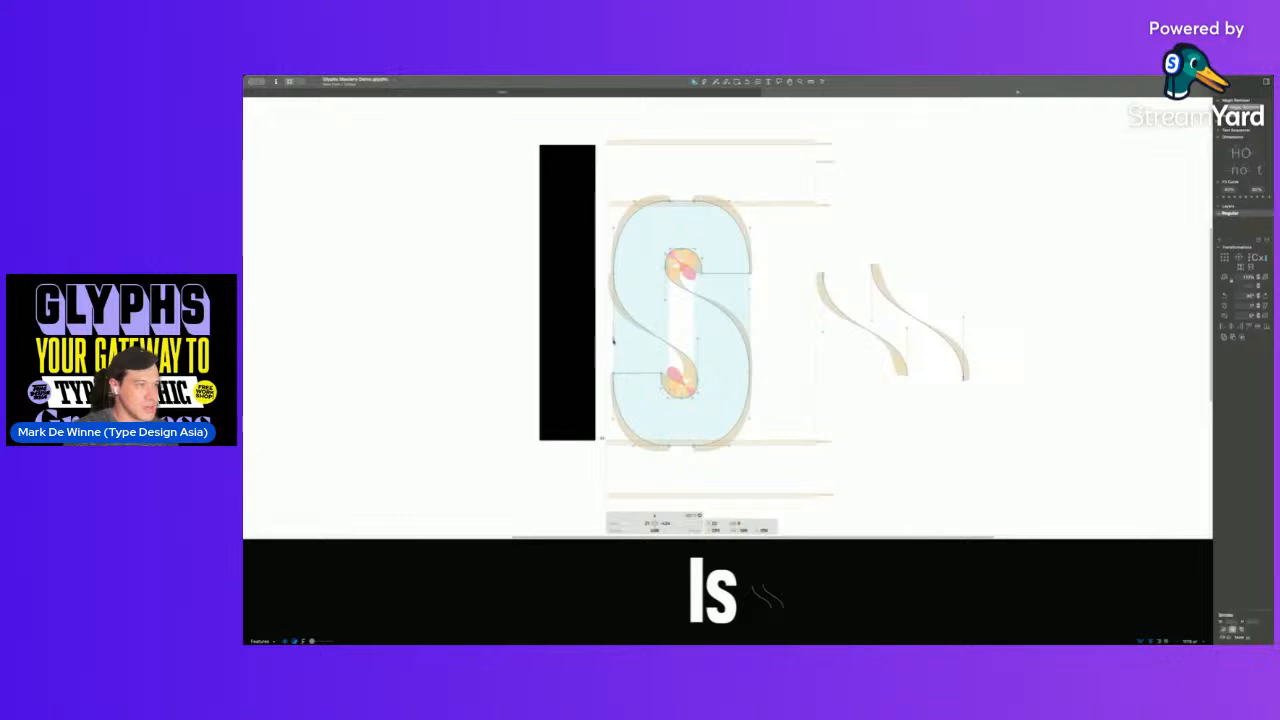
pyautogui.press('space')
pyautogui.press('space')
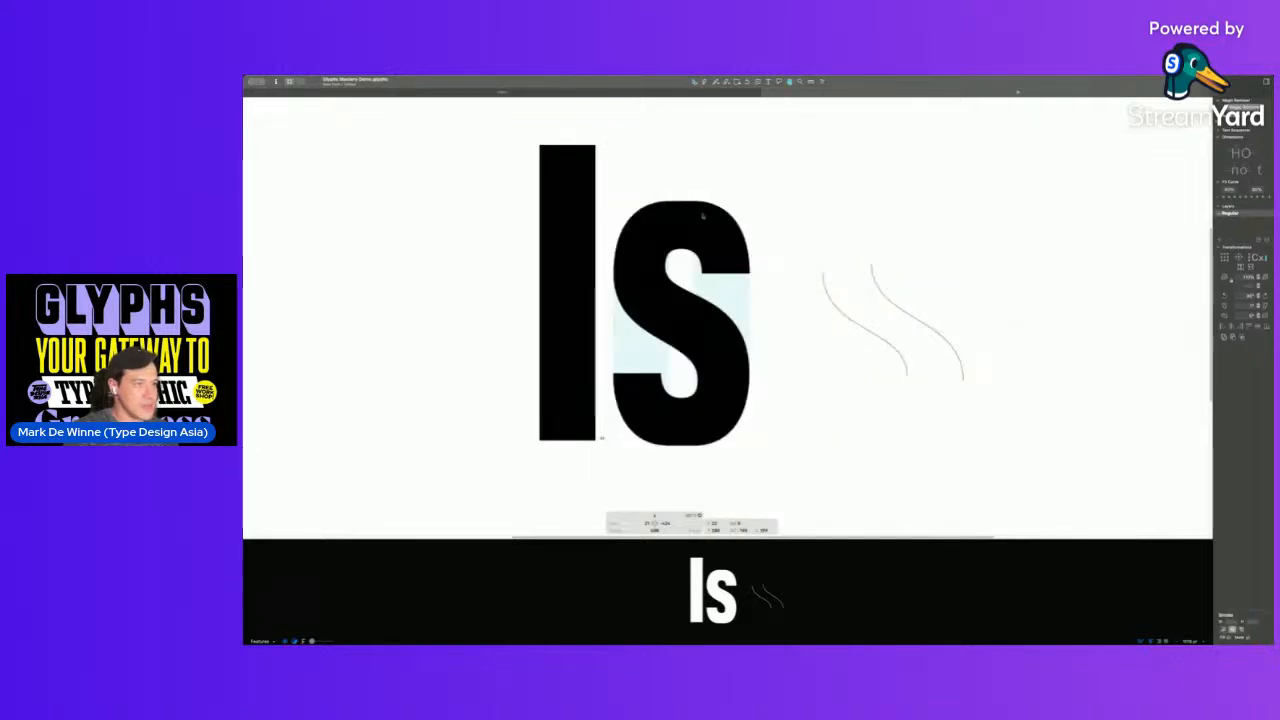
pyautogui.press('space')
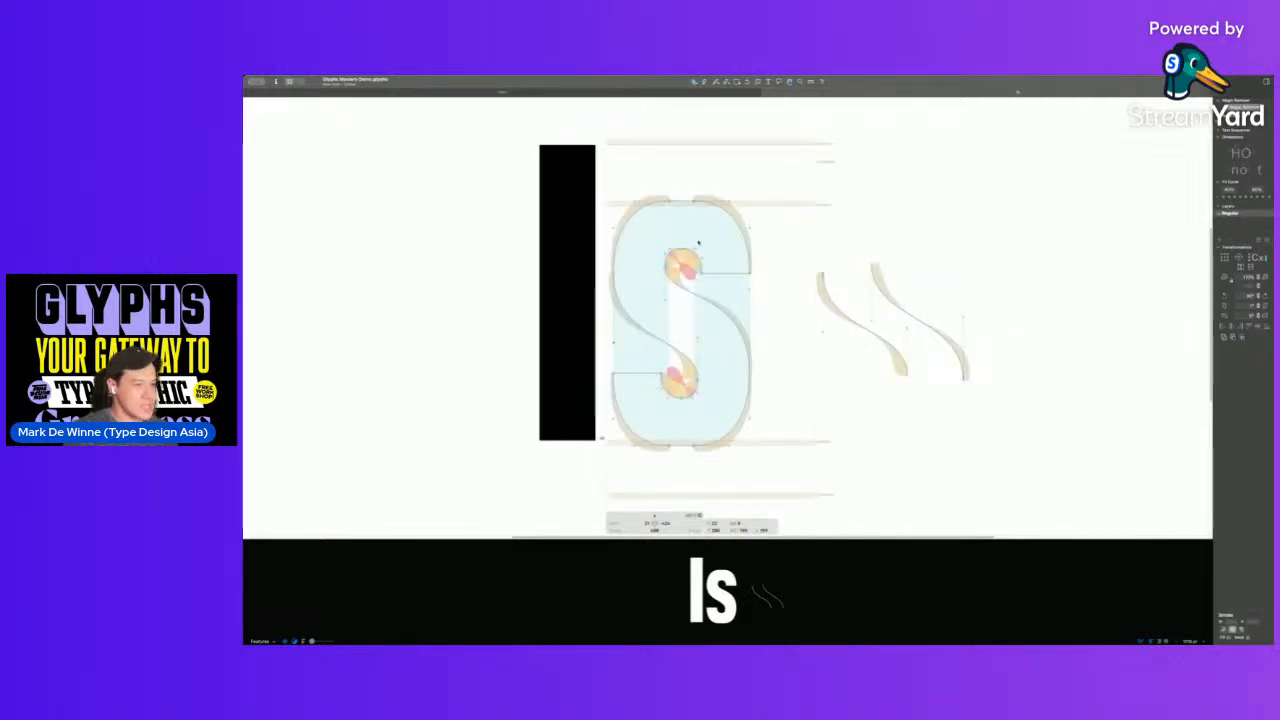
# - Insert an a before the s and show the a's shape behind the s's outlines for comparison
pyautogui.write('ta')
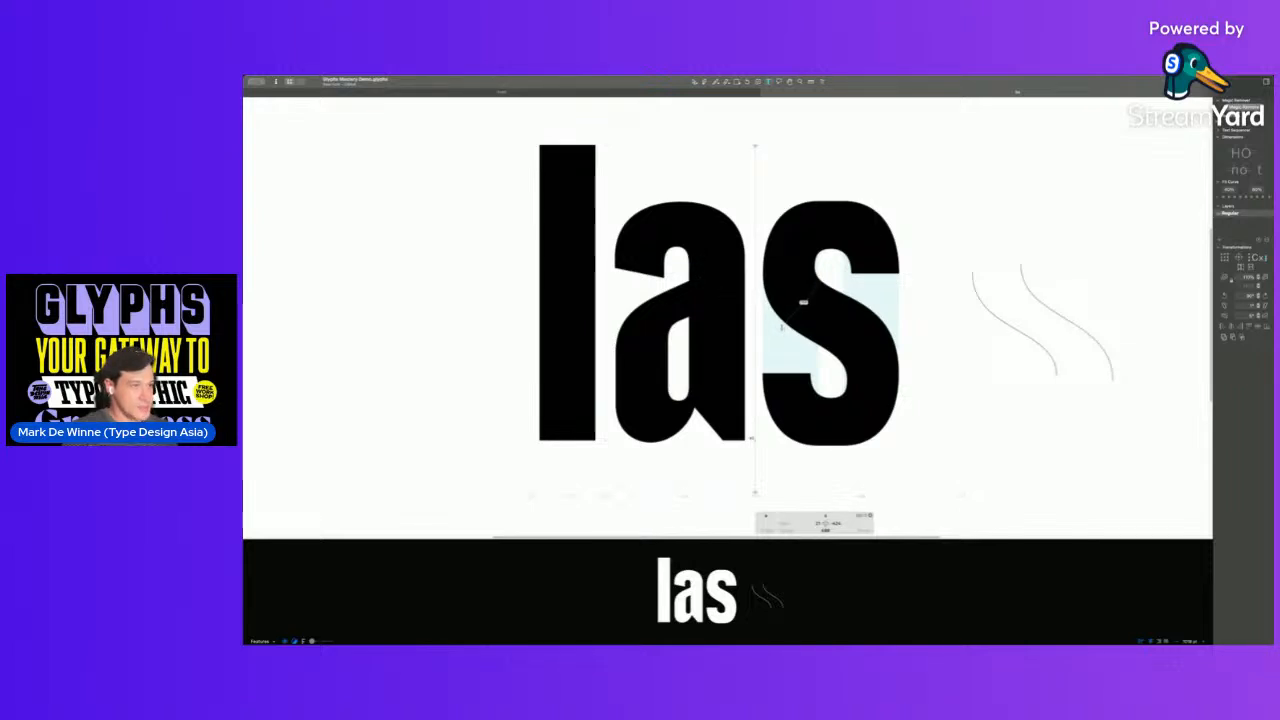
pyautogui.press('Escape')
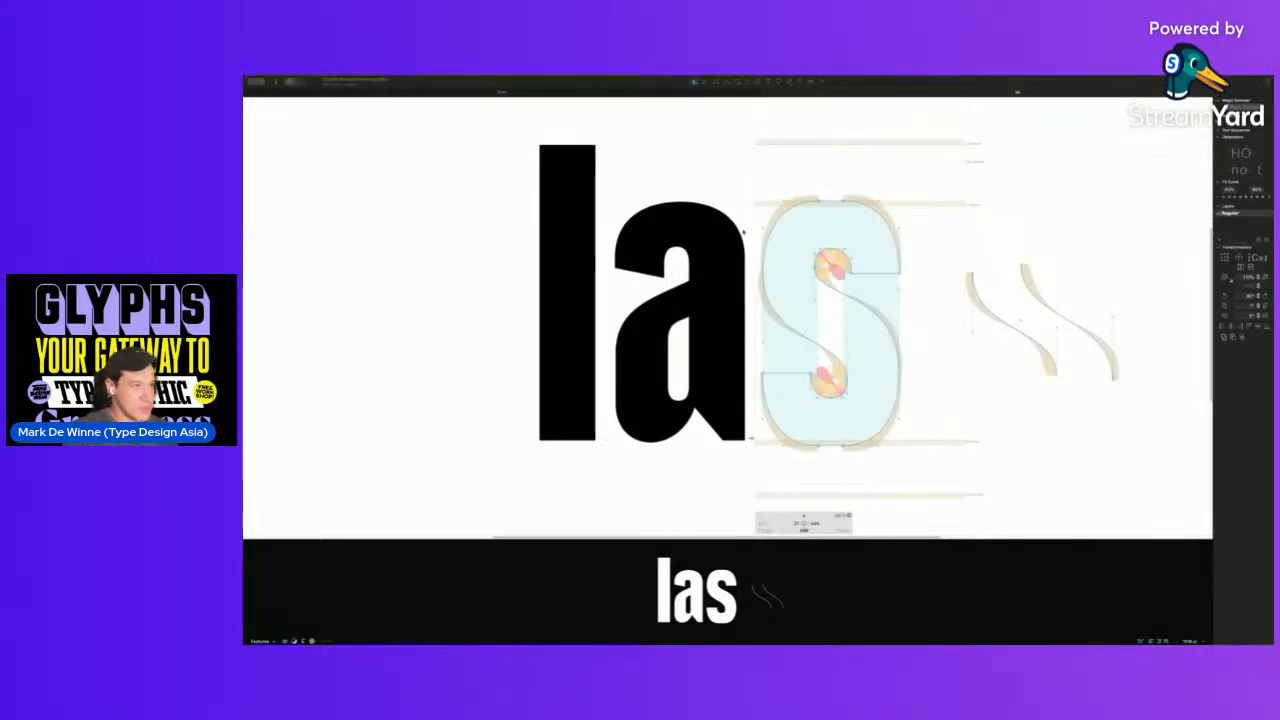
pyautogui.press('super+v')
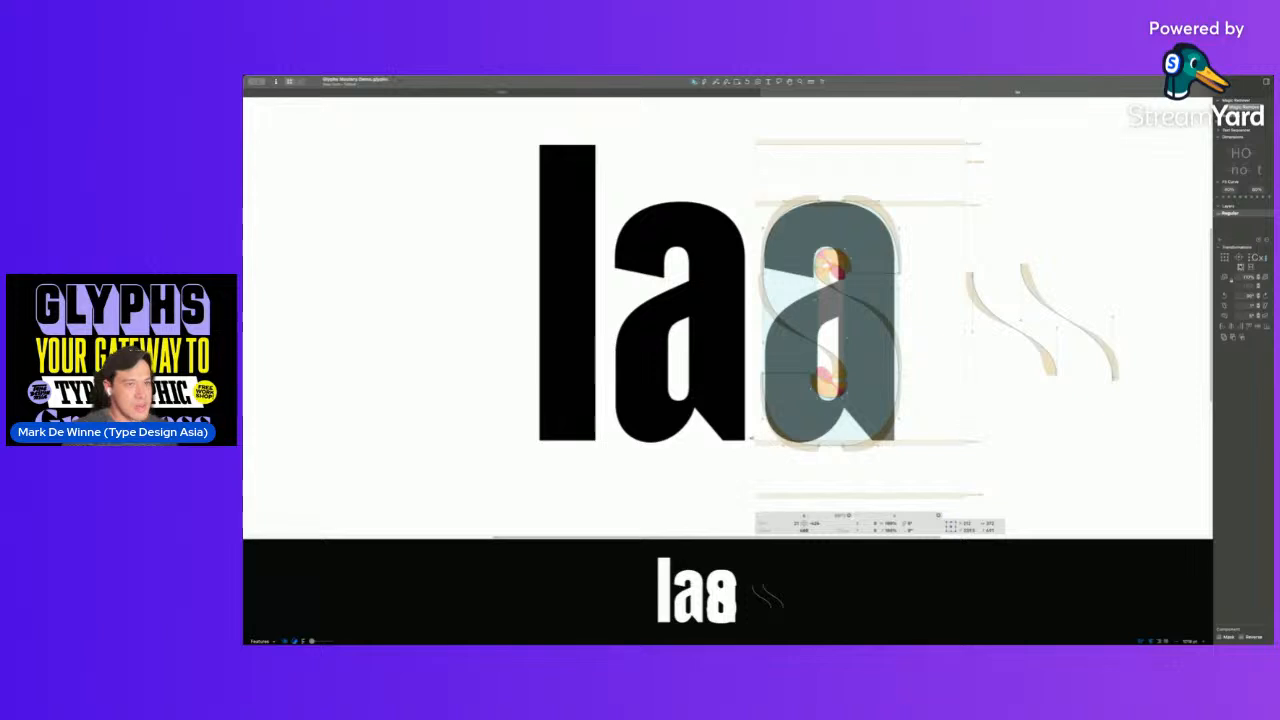
pyautogui.press('super+z')
pyautogui.moveTo(888, 255); pyautogui.dragTo(828, 262)
pyautogui.press('space')
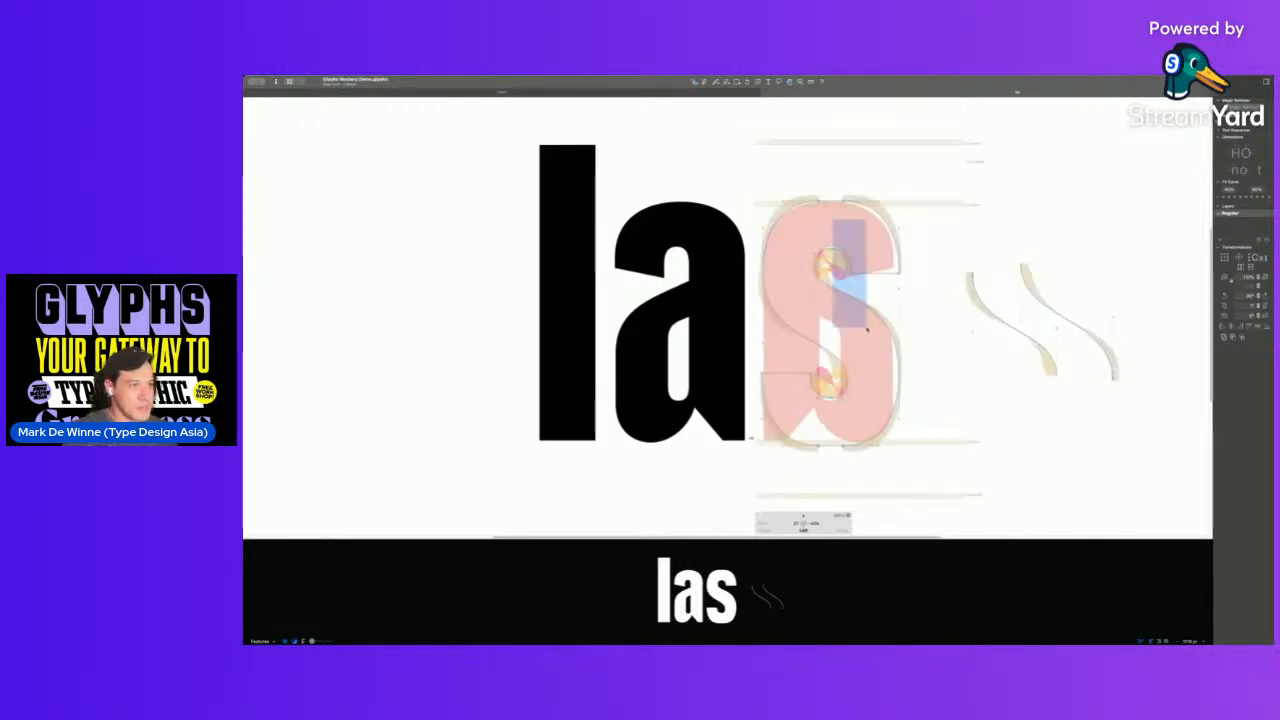
# - Replace the reference in the s's background layer with a lowercase o component
pyautogui.scroll(5, 838, 323)
pyautogui.press('super+shift+c')
pyautogui.write('o')
pyautogui.press('Return')
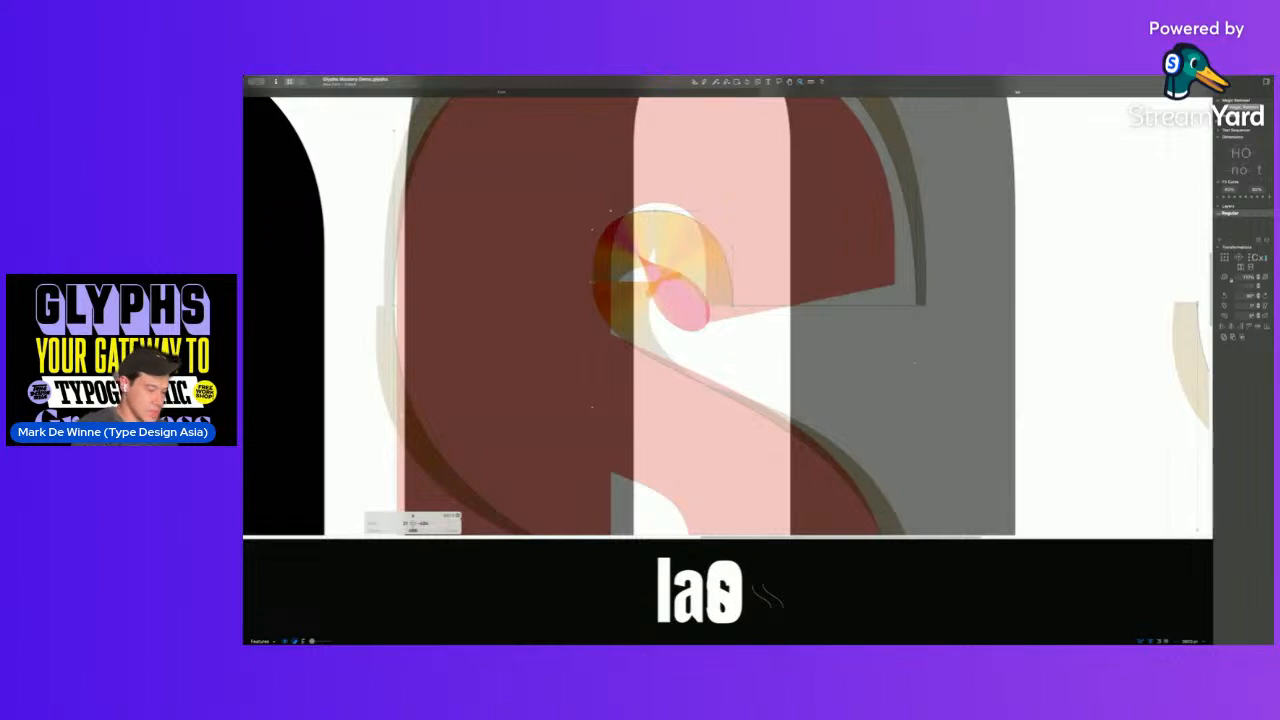
pyautogui.press('super+j')
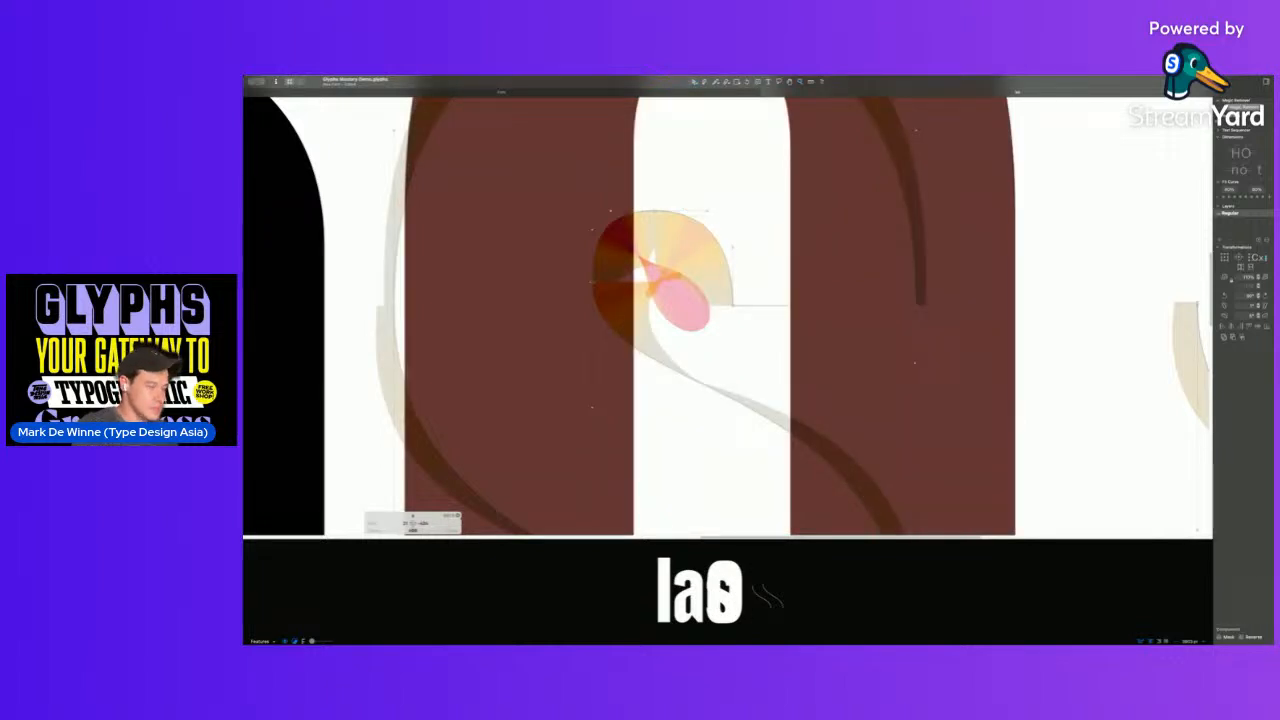
pyautogui.scroll(-6, 728, 320)
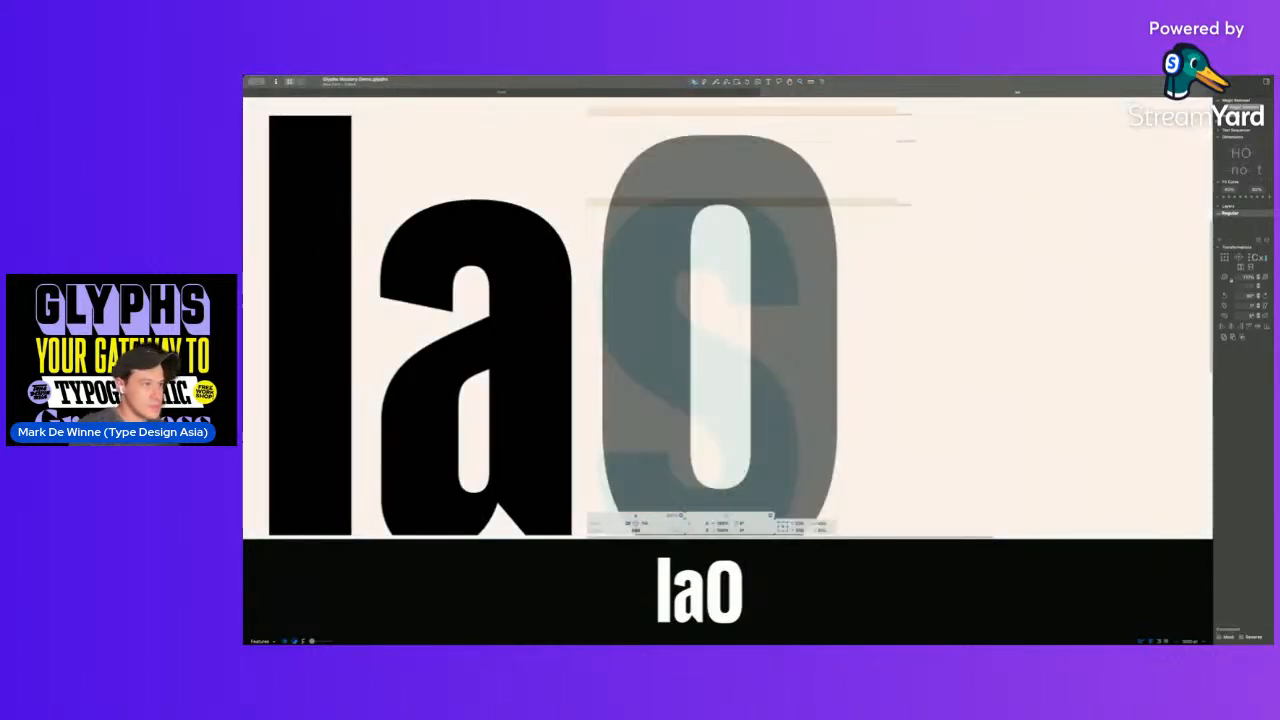
pyautogui.press('Delete')
pyautogui.press('super+shift+c')
pyautogui.write('o')
pyautogui.press('Return')
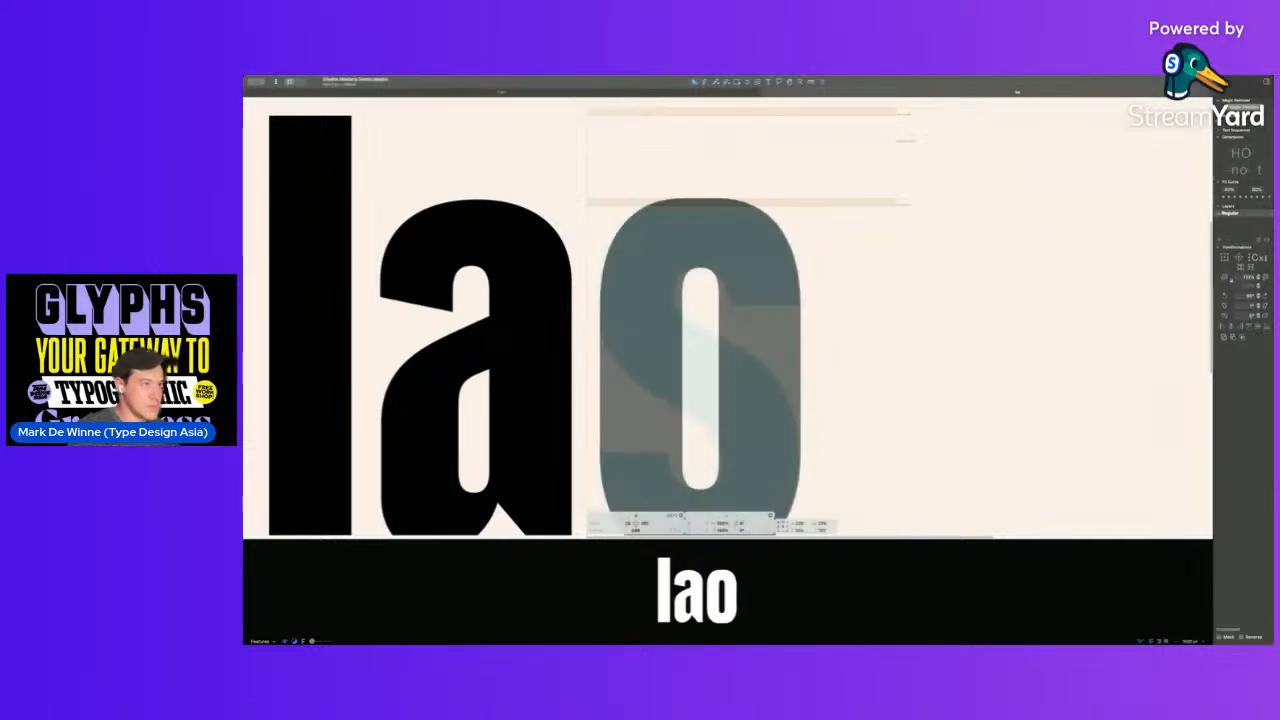
# - Nudge the background o horizontally until it lines up with the s's outer edges, and return to the foreground layer
pyautogui.press('Right')
pyautogui.press('Right')
pyautogui.press('Right')
pyautogui.press('Right')
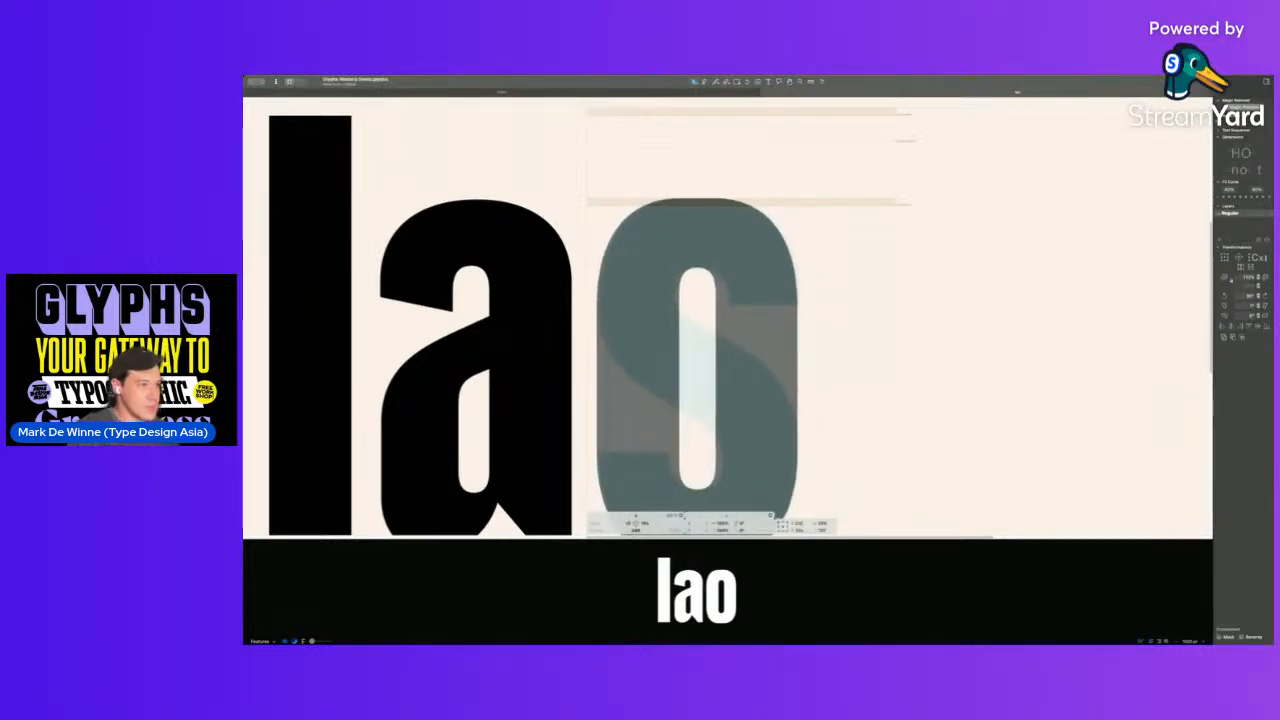
pyautogui.press('super+b')
pyautogui.press('space')
pyautogui.scroll(-1, 780, 294)
pyautogui.press('space')
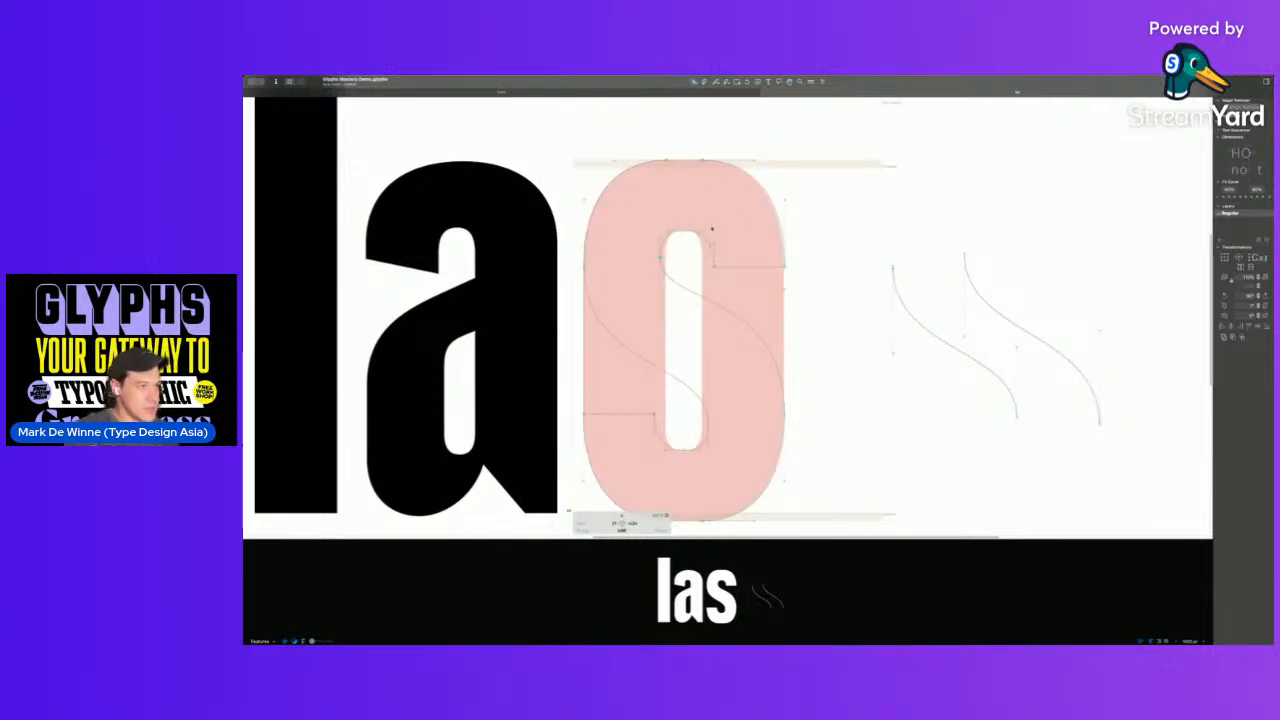
# - Move the s's upper terminal and the top of its counter left, and raise the upper counter's left side node
pyautogui.moveTo(684, 150); pyautogui.dragTo(802, 276)
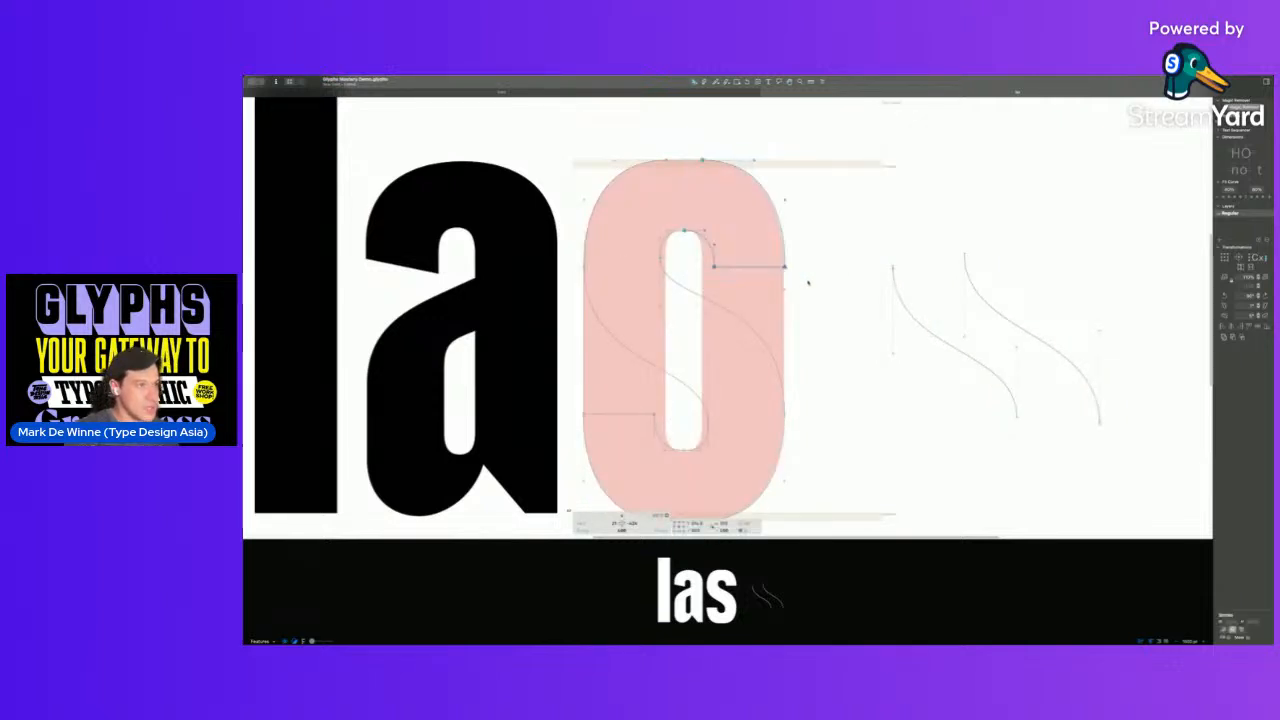
pyautogui.click(679, 200)
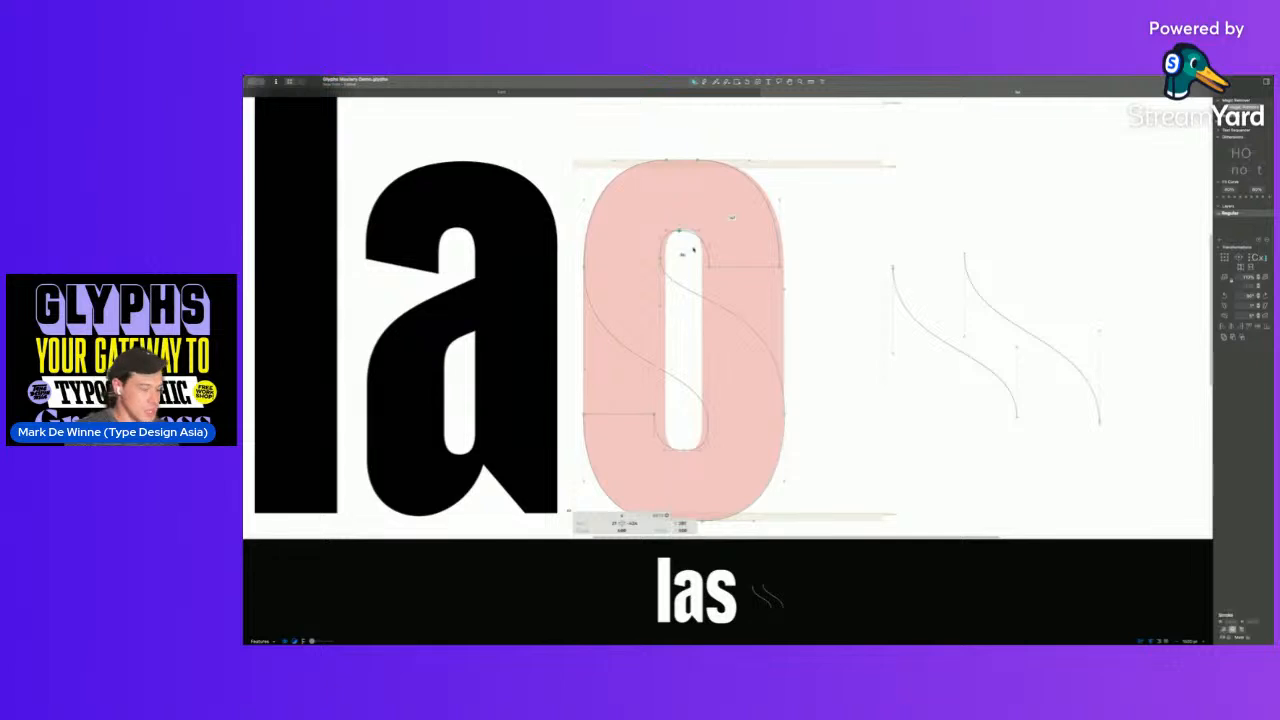
pyautogui.moveTo(693, 250); pyautogui.dragTo(791, 273)
pyautogui.hotkey('shift', 'Left')
pyautogui.press('space')
pyautogui.moveTo(633, 201); pyautogui.dragTo(758, 315)
pyautogui.click(592, 311)
pyautogui.click(636, 304)
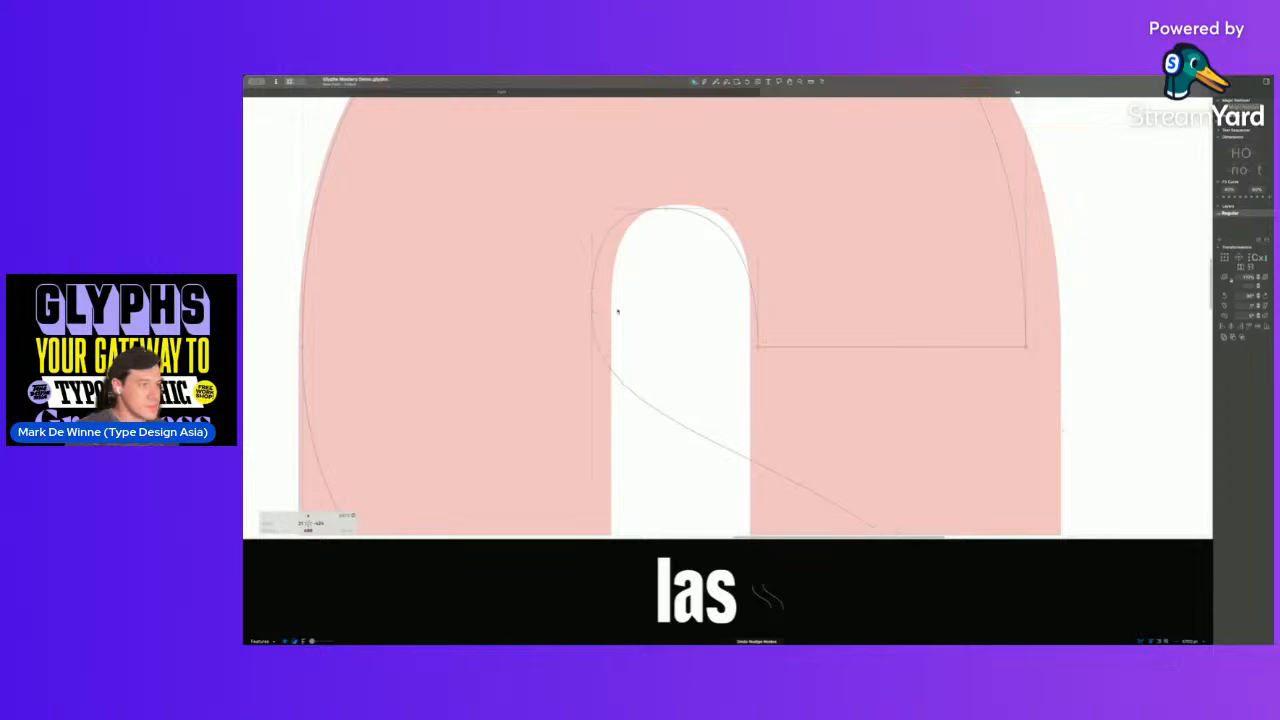
pyautogui.moveTo(591, 314); pyautogui.dragTo(590, 290)
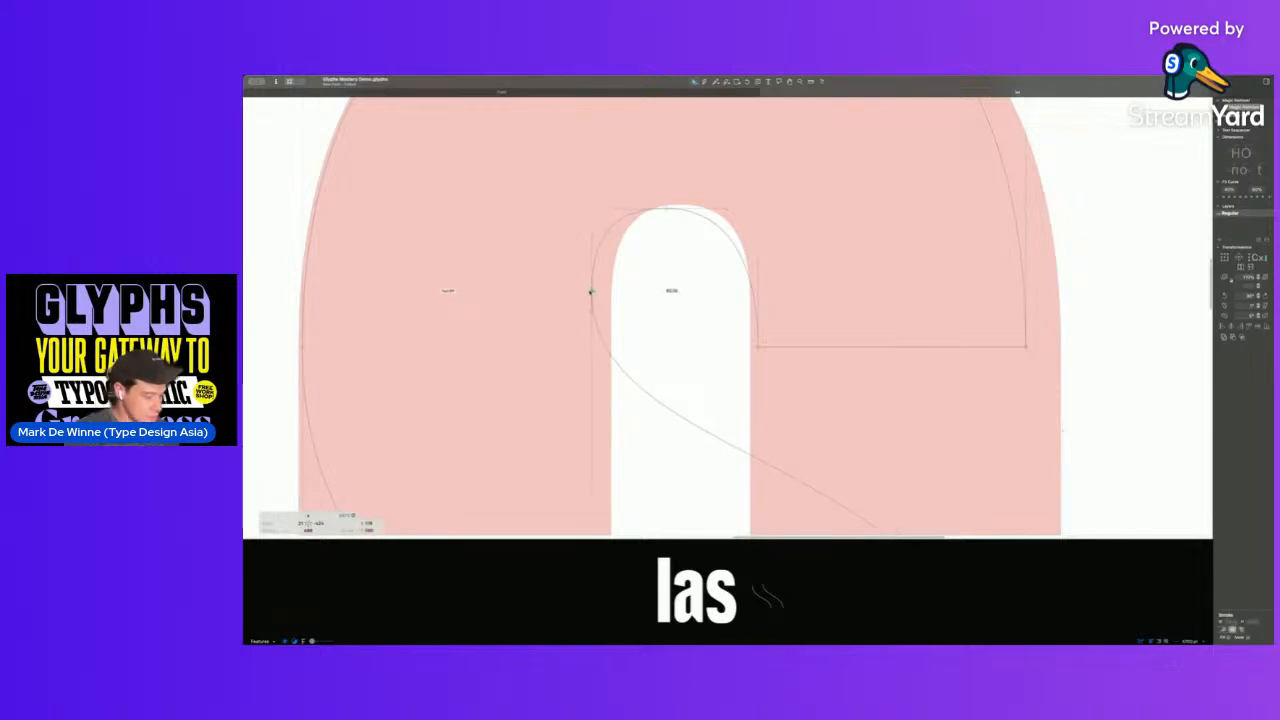
pyautogui.click(738, 307)
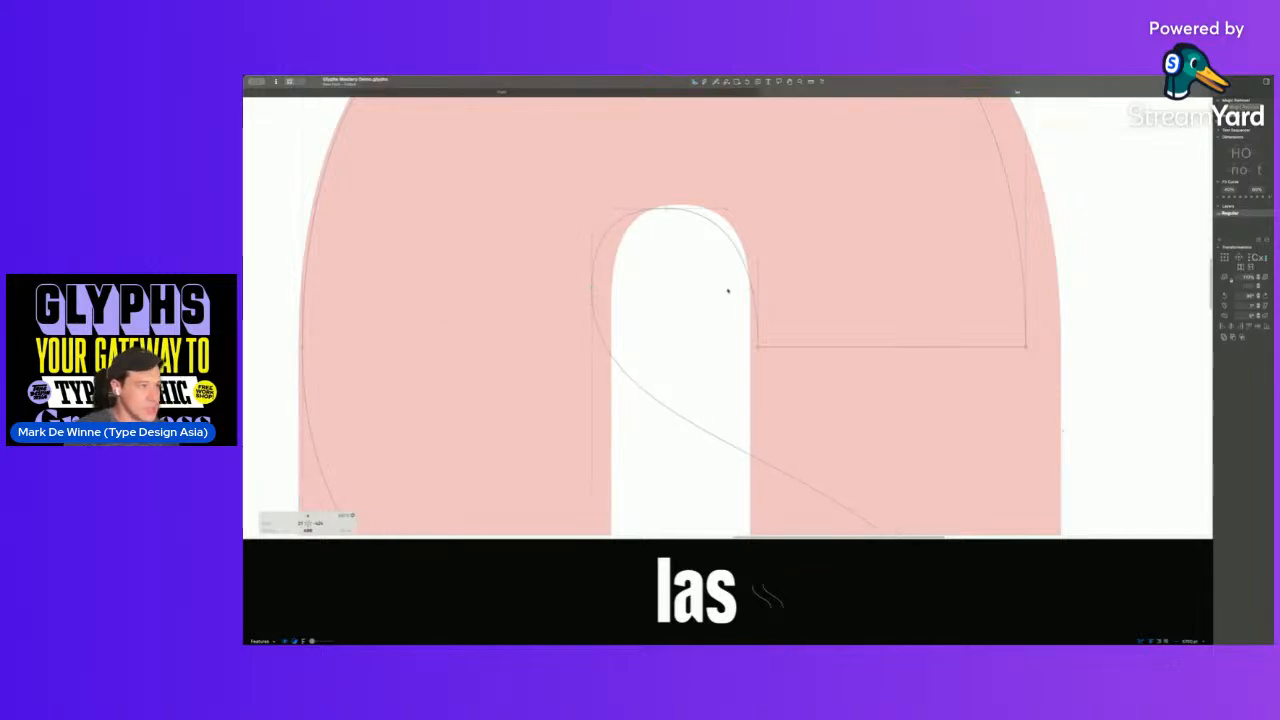
# - Give the s's upper terminal straight vertical sides above its corners and shift the terminal further left
pyautogui.moveTo(730, 288); pyautogui.dragTo(837, 323)
pyautogui.press('Delete')
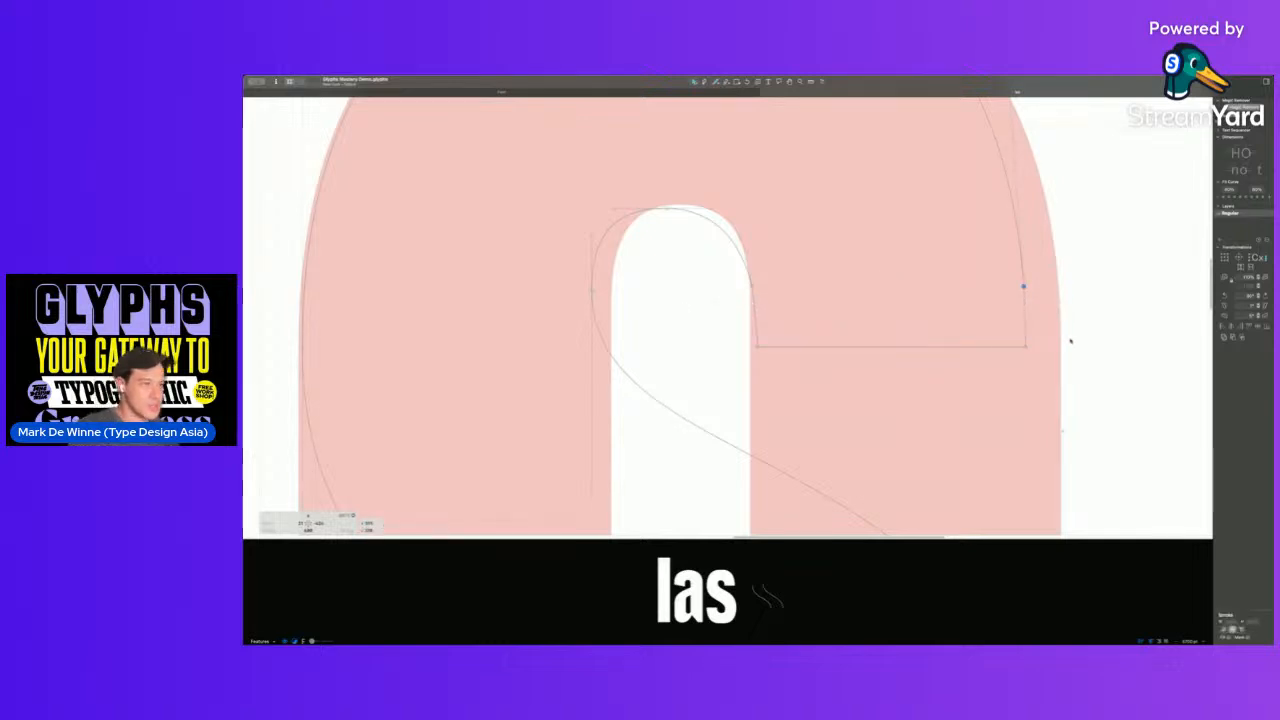
pyautogui.doubleClick(750, 286)
pyautogui.moveTo(757, 347); pyautogui.dragTo(753, 348)
pyautogui.click(1023, 287)
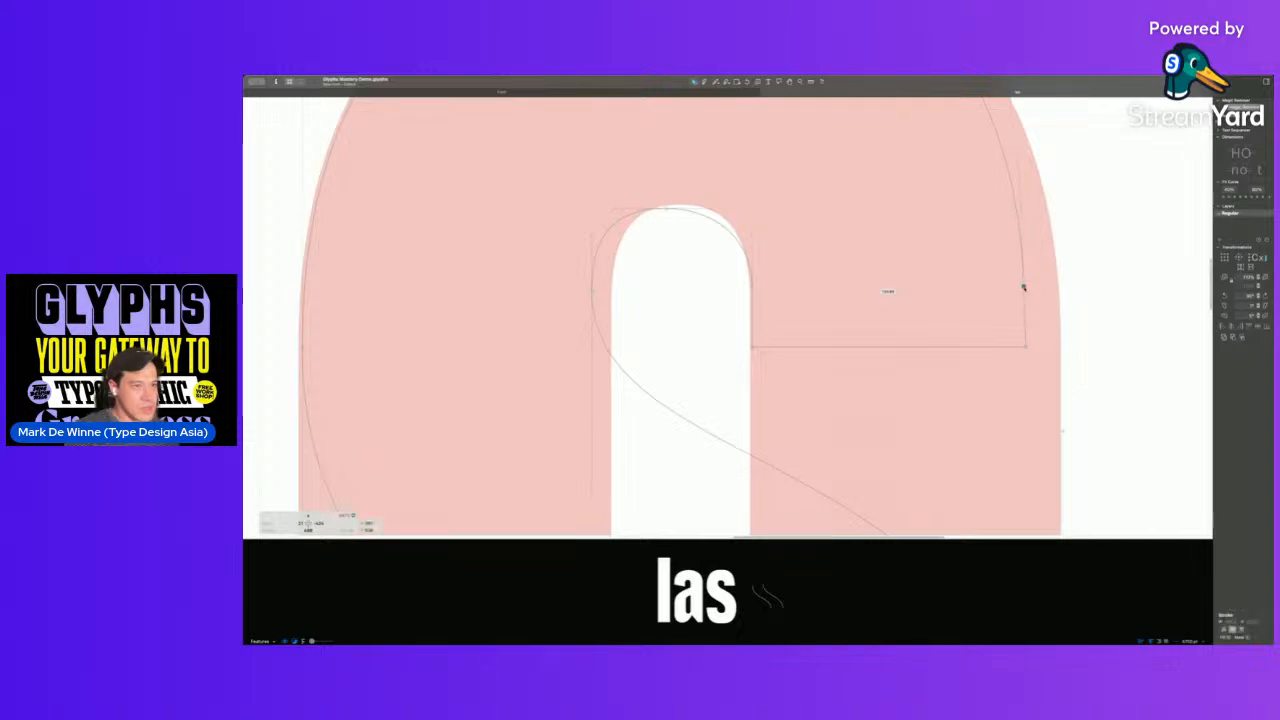
pyautogui.moveTo(711, 263)
pyautogui.mouseDown()
pyautogui.moveTo(1033, 366)
pyautogui.moveTo(728, 268)
pyautogui.mouseUp()
pyautogui.hotkey('shift', 'Left')
# - Align the two side nodes of the s's upper counter at the same height and balance the curves of its arch
pyautogui.moveTo(565, 187); pyautogui.dragTo(578, 274)
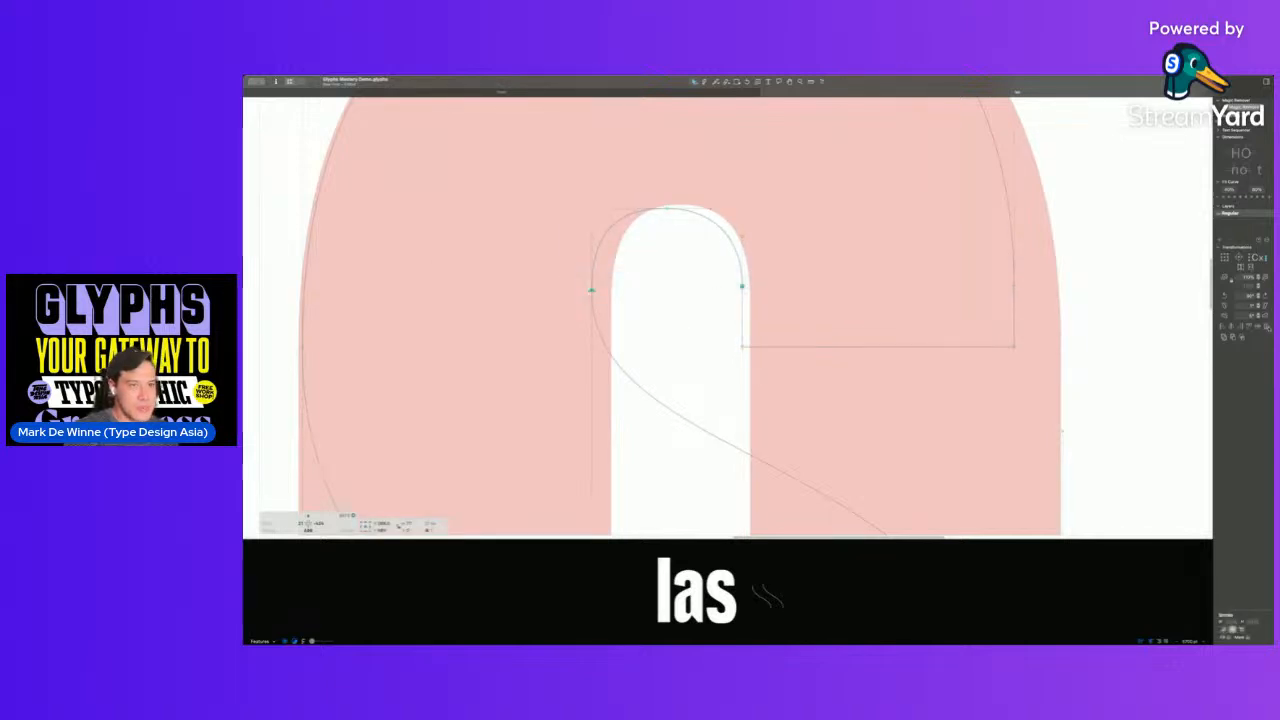
pyautogui.moveTo(748, 305); pyautogui.dragTo(587, 193)
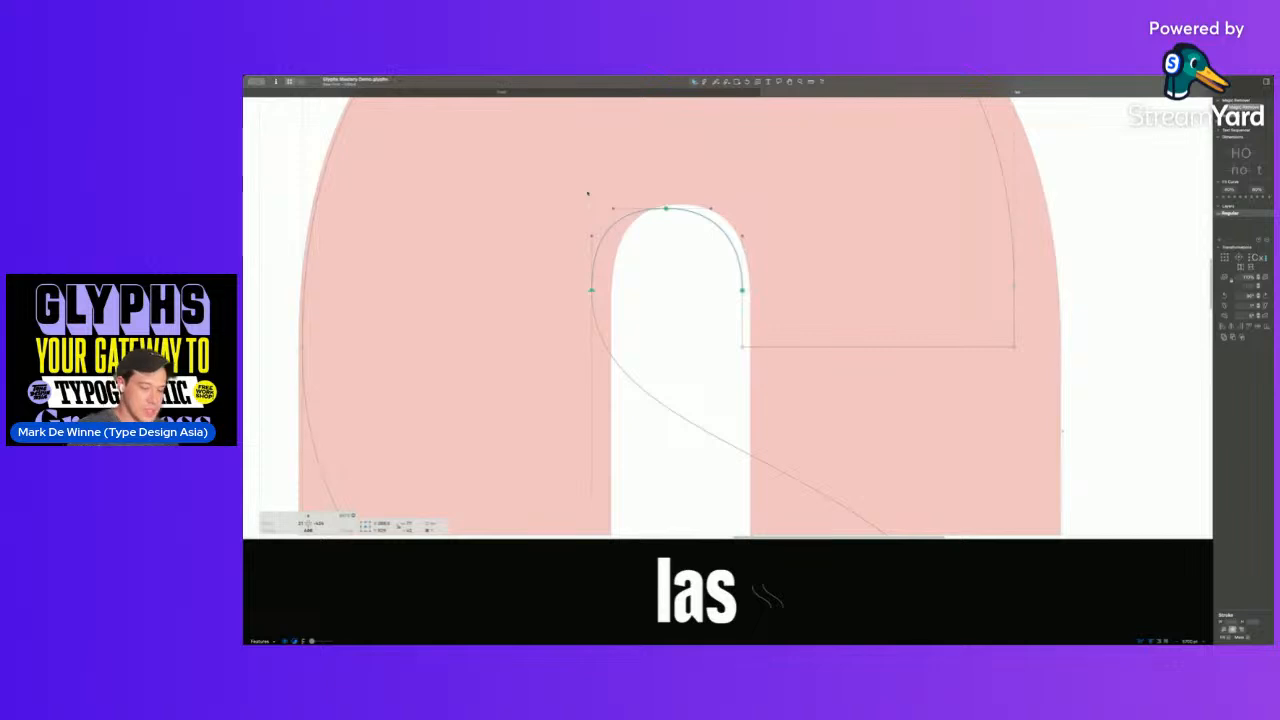
pyautogui.press('ctrl+alt+super+4')
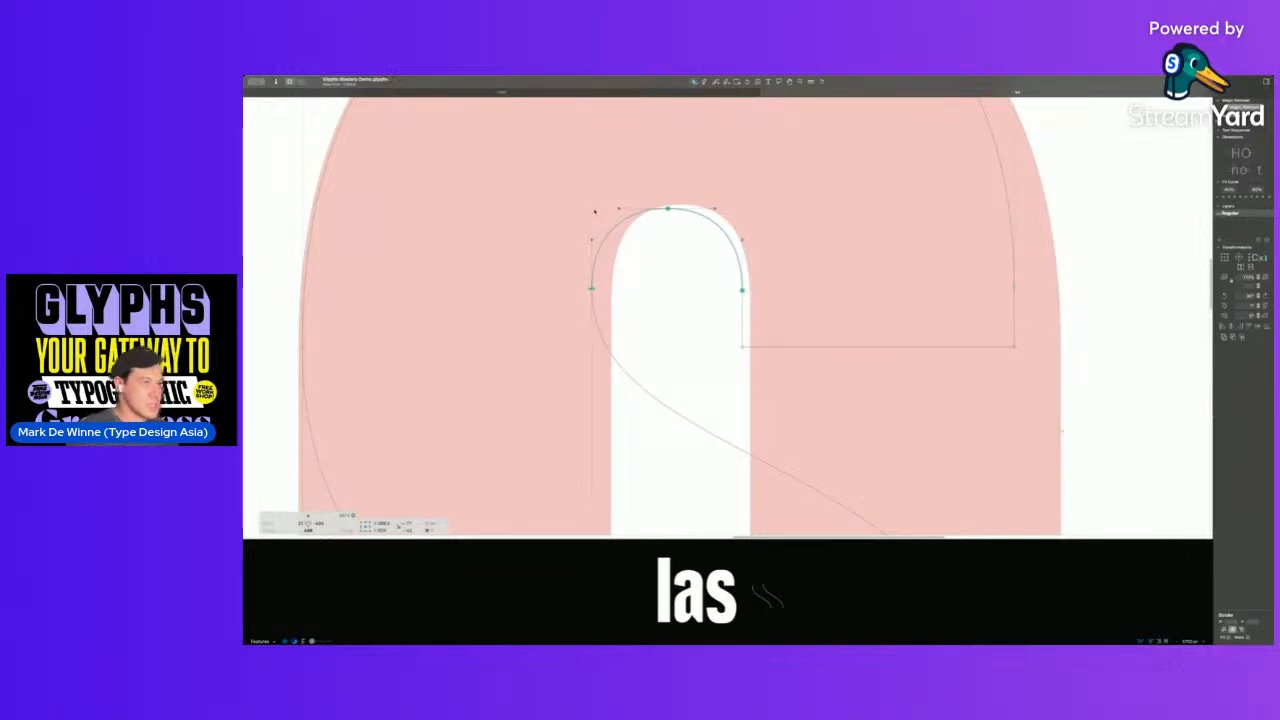
# - Preview the filled s over the background o beside the a, and return to its outlines
pyautogui.scroll(-5, 590, 204)
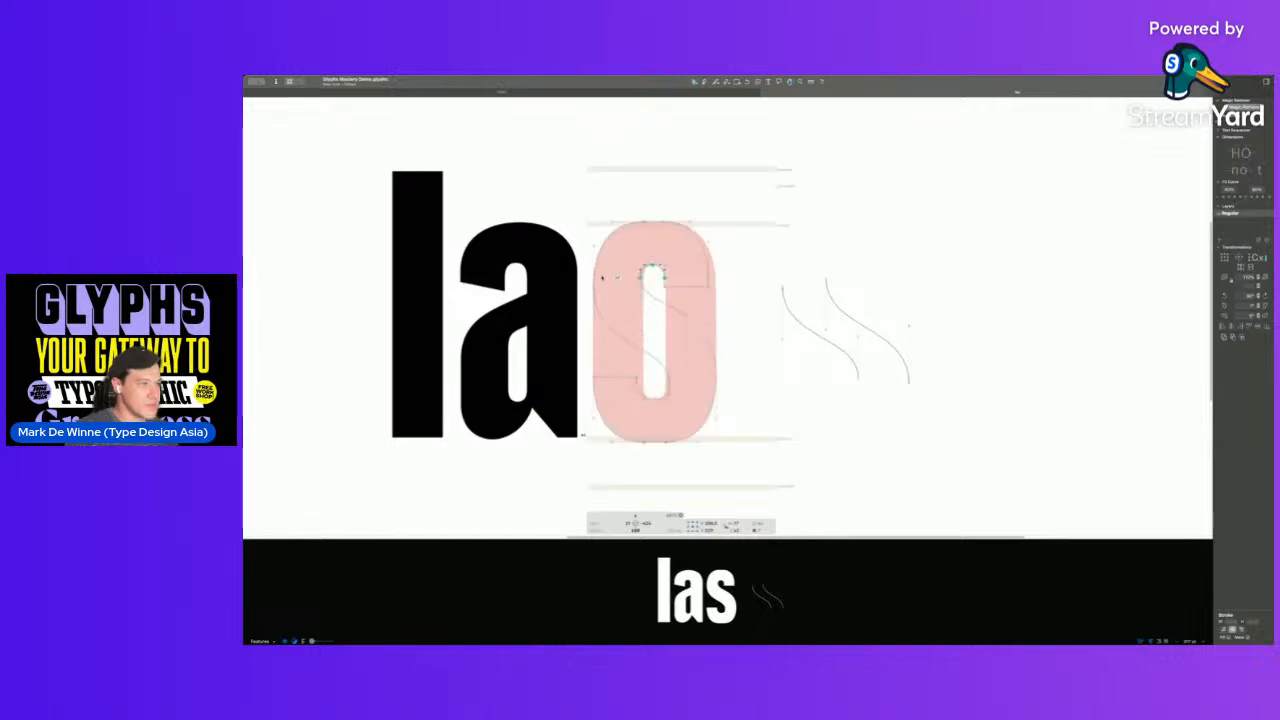
pyautogui.press('super+b')
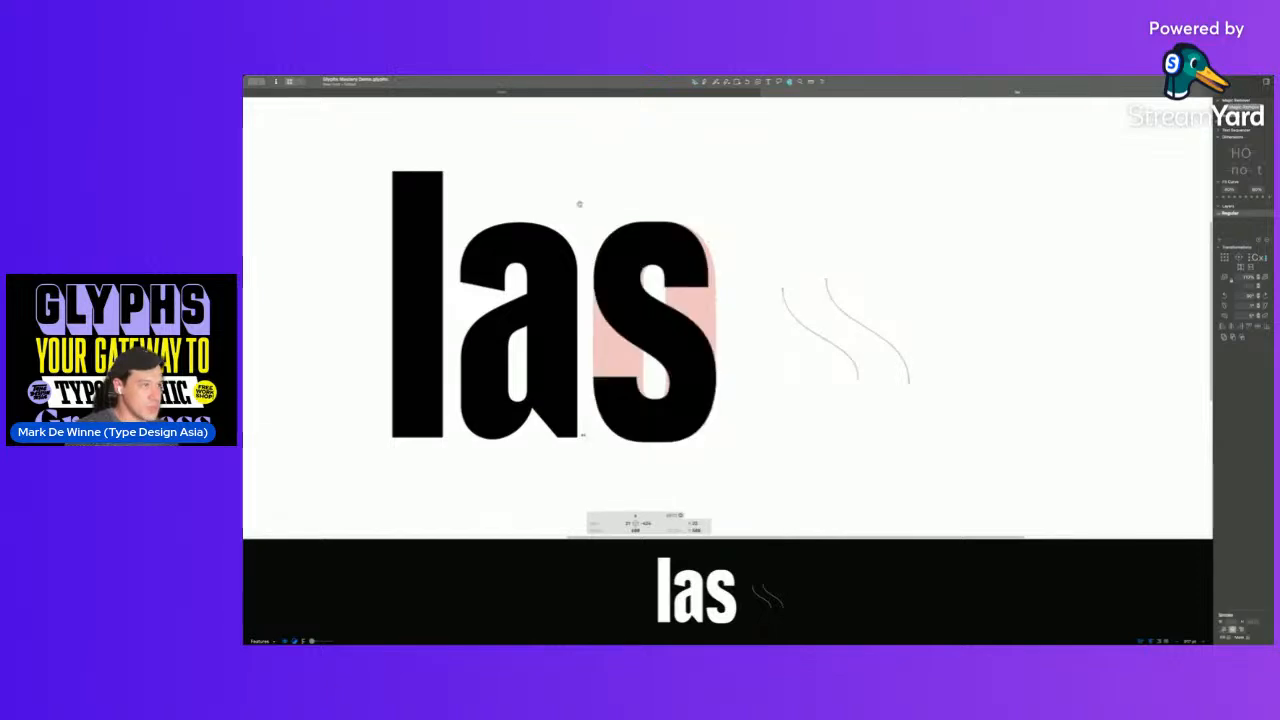
pyautogui.doubleClick(566, 203)
pyautogui.moveTo(566, 203); pyautogui.dragTo(748, 295)
pyautogui.doubleClick(695, 282)
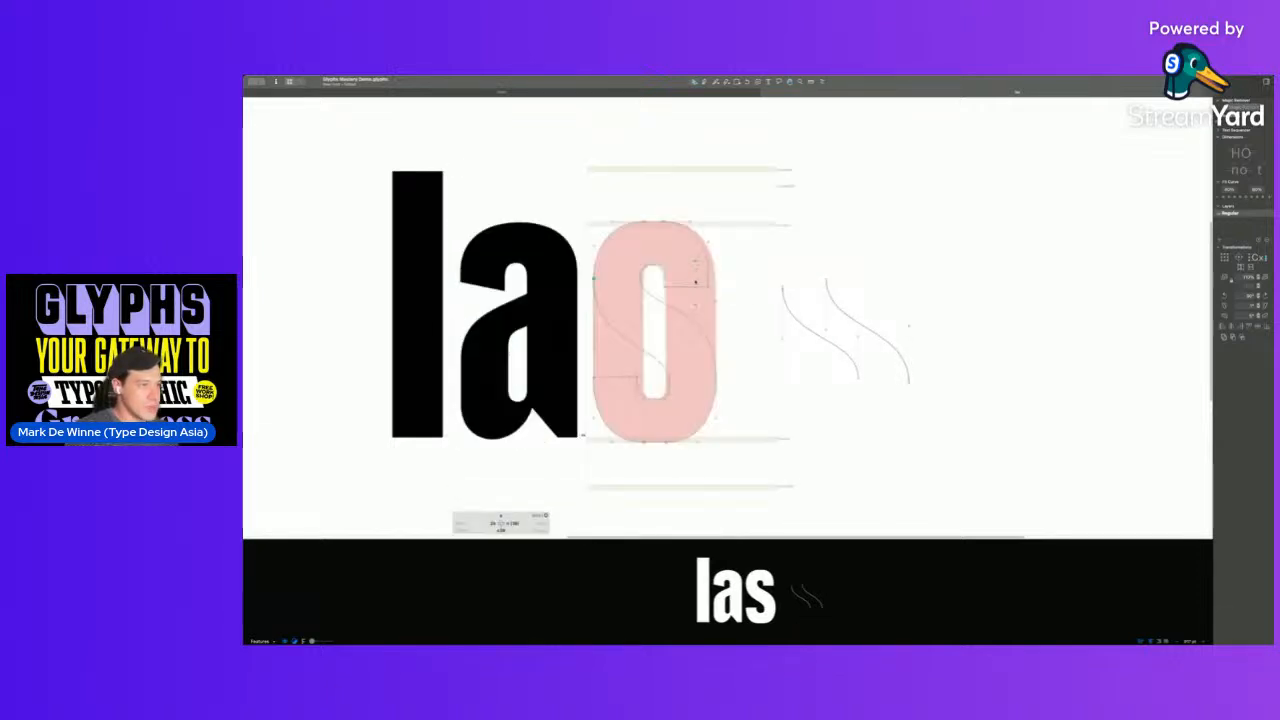
# - Copy the s's upper bowl and terminal, flip the copy in both directions, and fit it over the lower bowl
pyautogui.moveTo(580, 208); pyautogui.dragTo(714, 292)
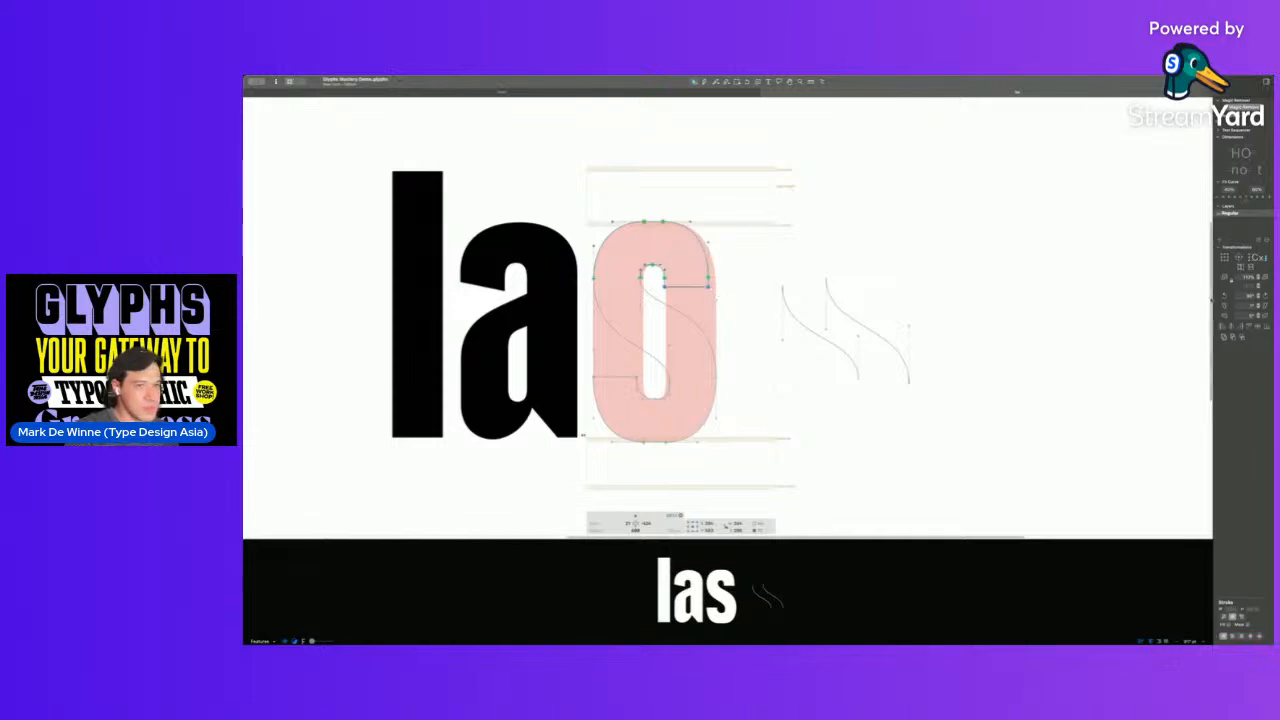
pyautogui.click(1251, 267)
pyautogui.click(1241, 267)
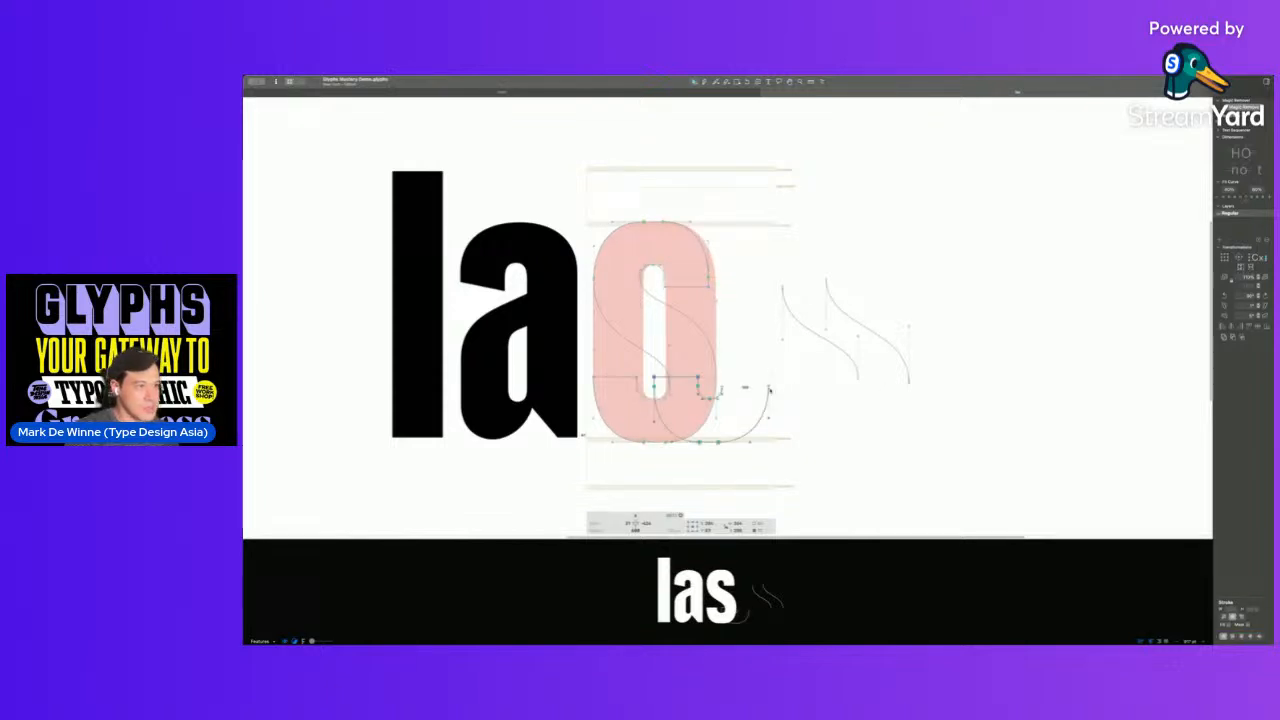
pyautogui.moveTo(719, 391); pyautogui.dragTo(652, 391)
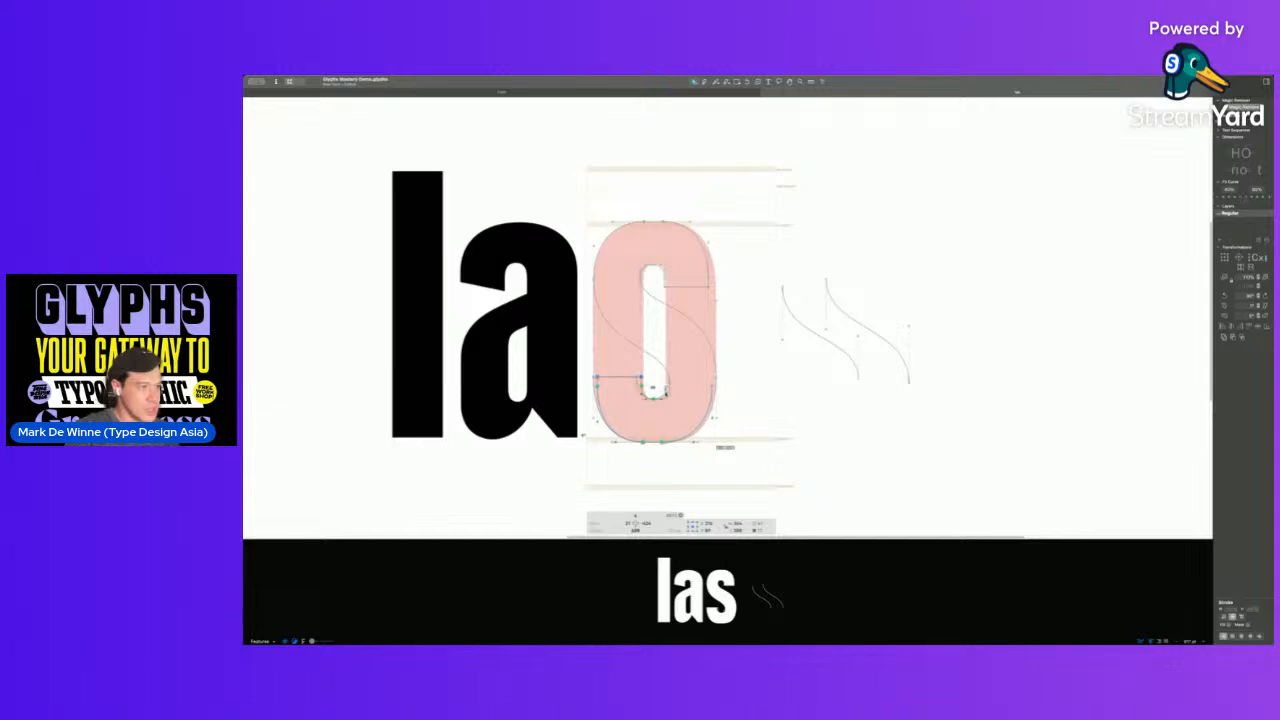
# - Delete the s's old lower bowl and terminal, and paste the flipped copy of the upper part in their place
pyautogui.scroll(5, 632, 428)
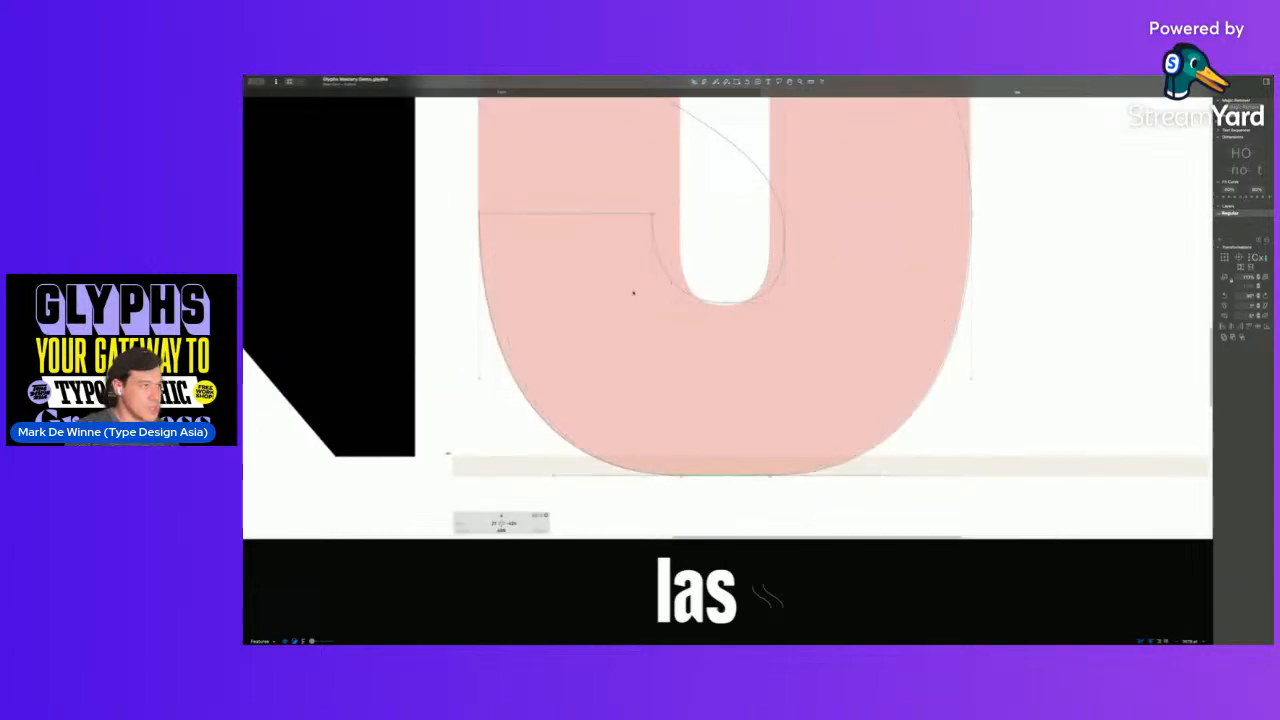
pyautogui.moveTo(449, 197); pyautogui.dragTo(1083, 470)
pyautogui.hotkey('alt', 'BackSpace')
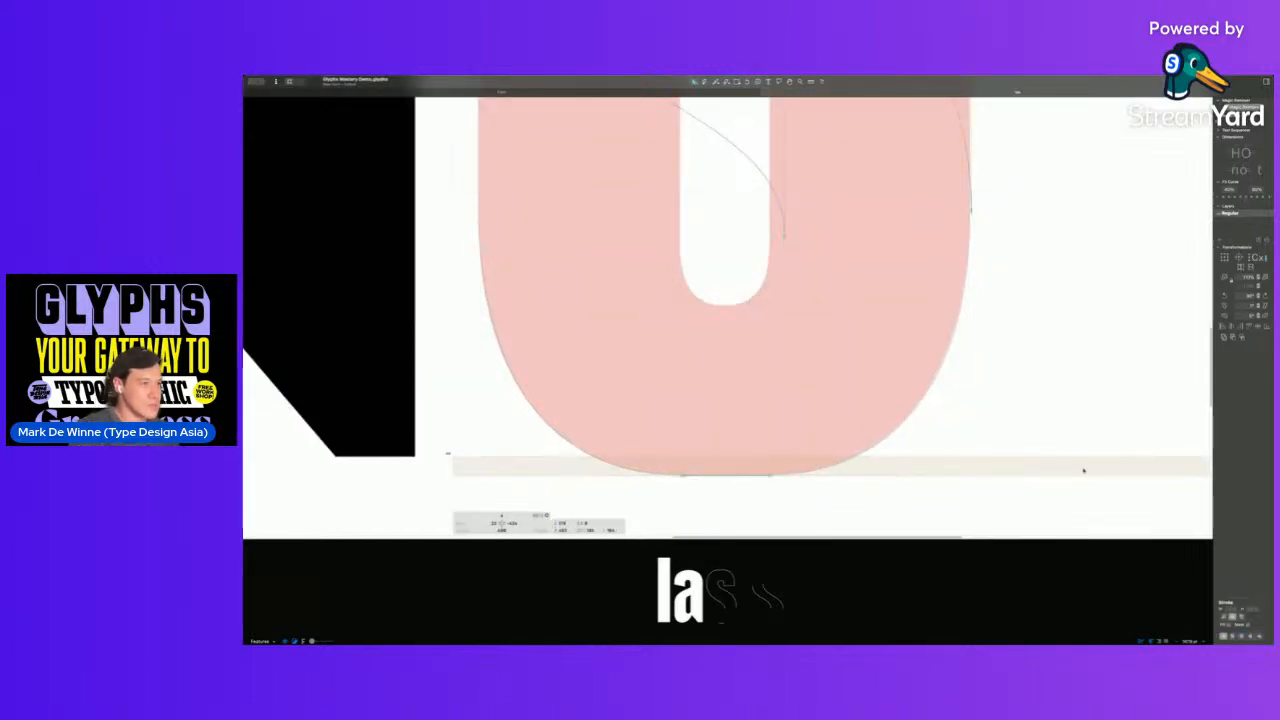
pyautogui.moveTo(859, 511); pyautogui.dragTo(594, 417)
pyautogui.press('BackSpace')
pyautogui.press('super+v')
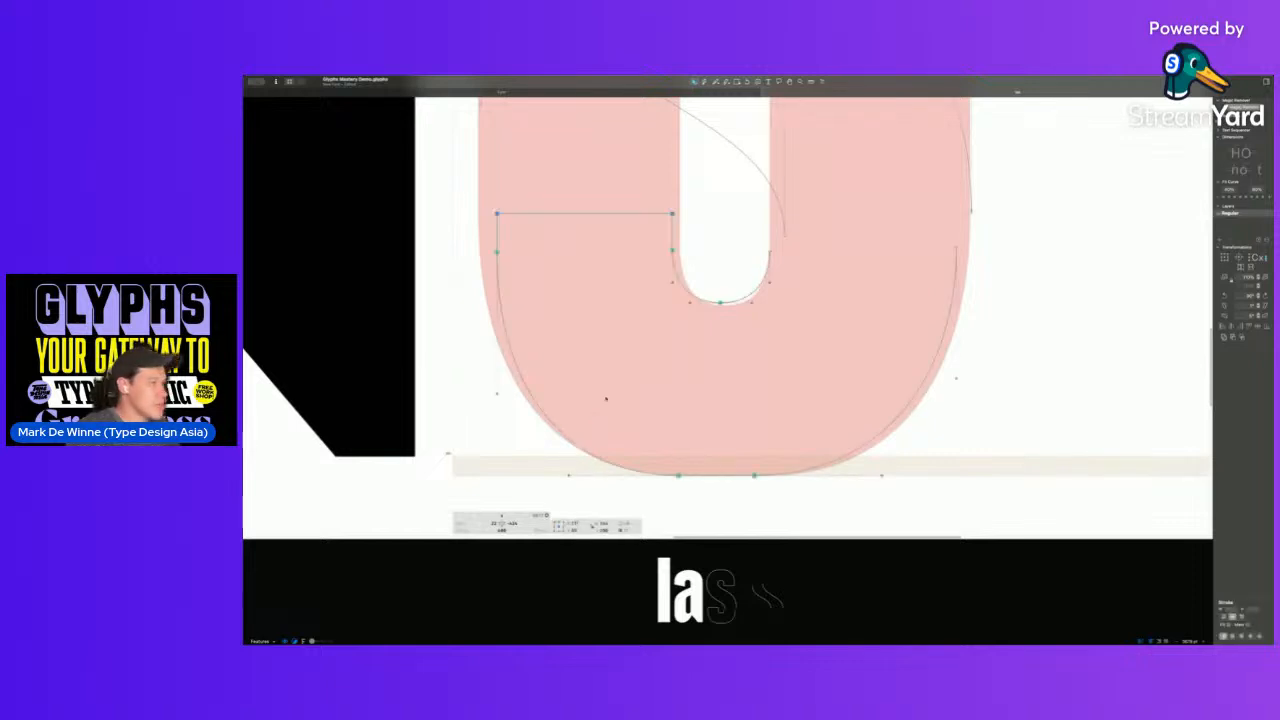
# - Join the pasted lower bowl and counter to the ends of the s's spine, and raise the bowl's right side node
pyautogui.hscroll(1, 600, 420)
pyautogui.click(586, 203)
pyautogui.moveTo(719, 236); pyautogui.dragTo(705, 252)
pyautogui.scroll(-5, 713, 244)
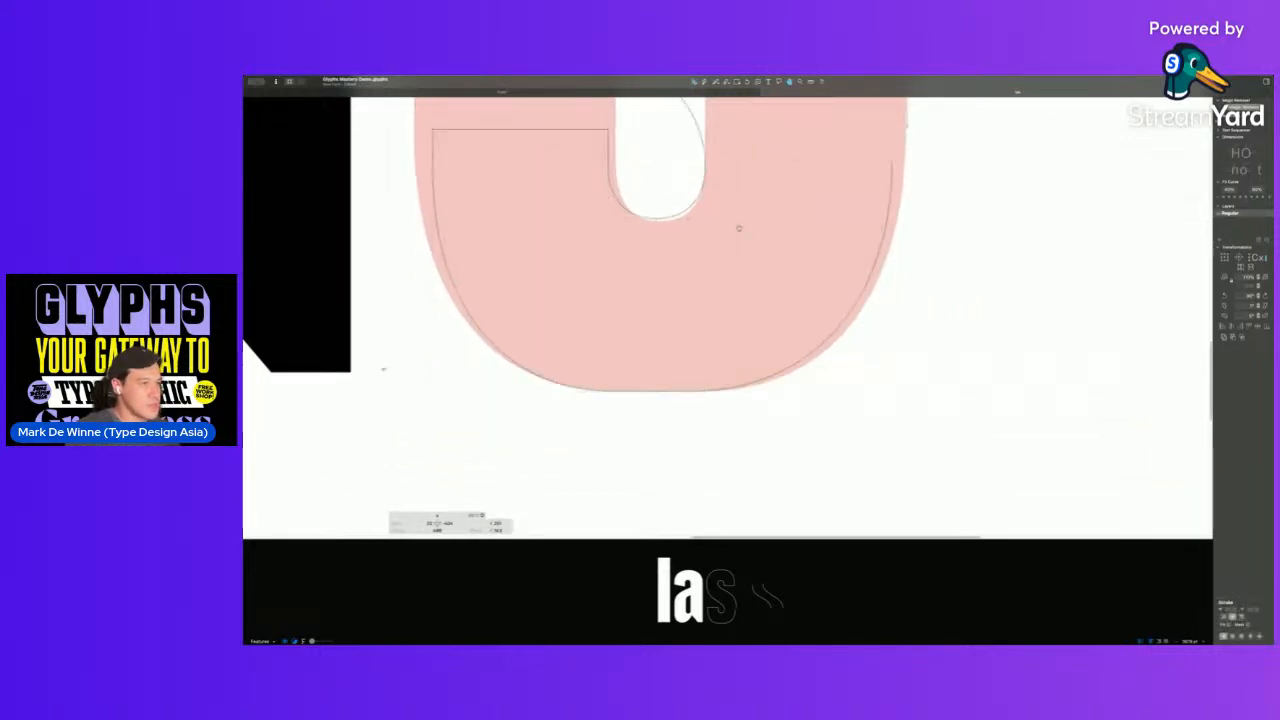
pyautogui.click(808, 380)
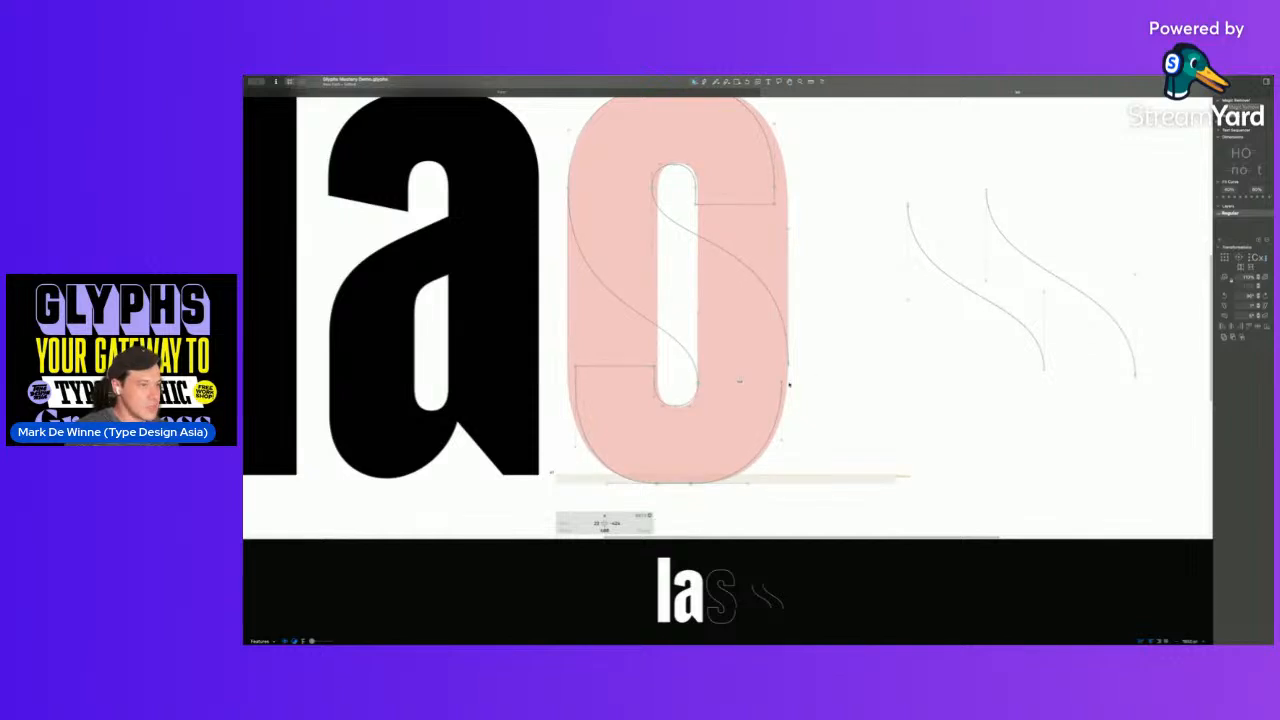
pyautogui.click(788, 376)
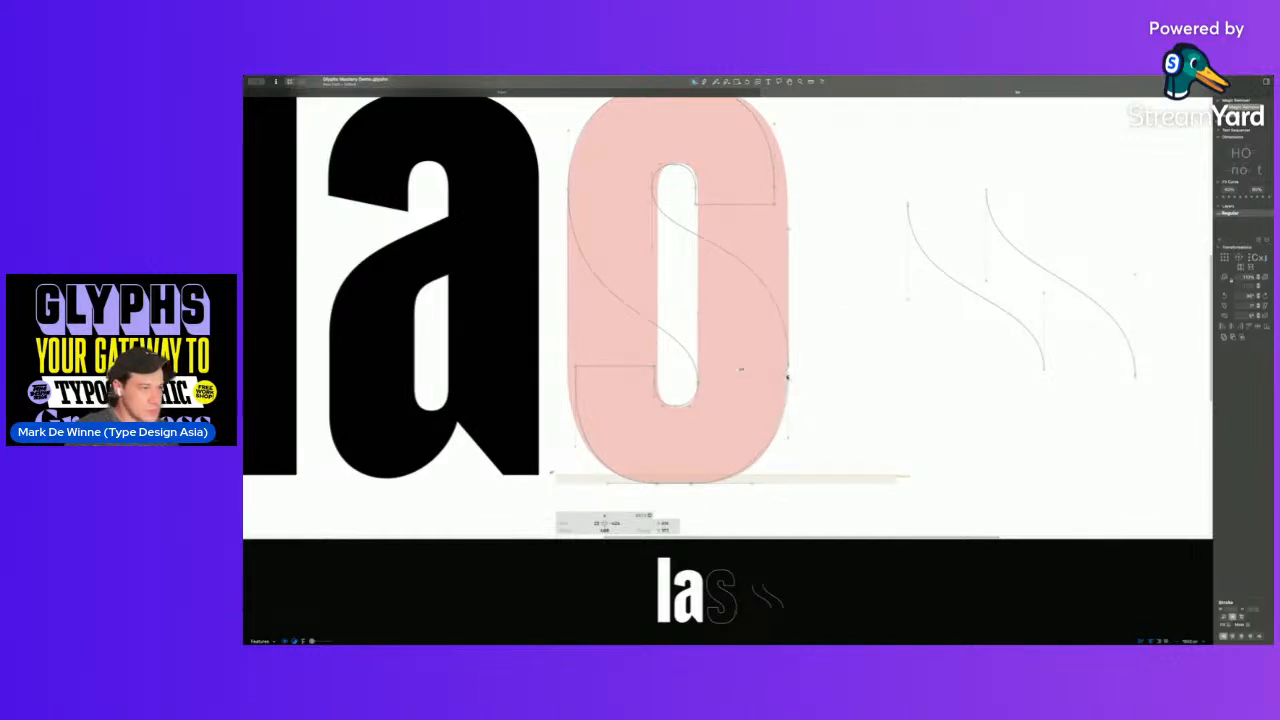
pyautogui.moveTo(787, 378); pyautogui.dragTo(788, 366)
pyautogui.click(790, 440)
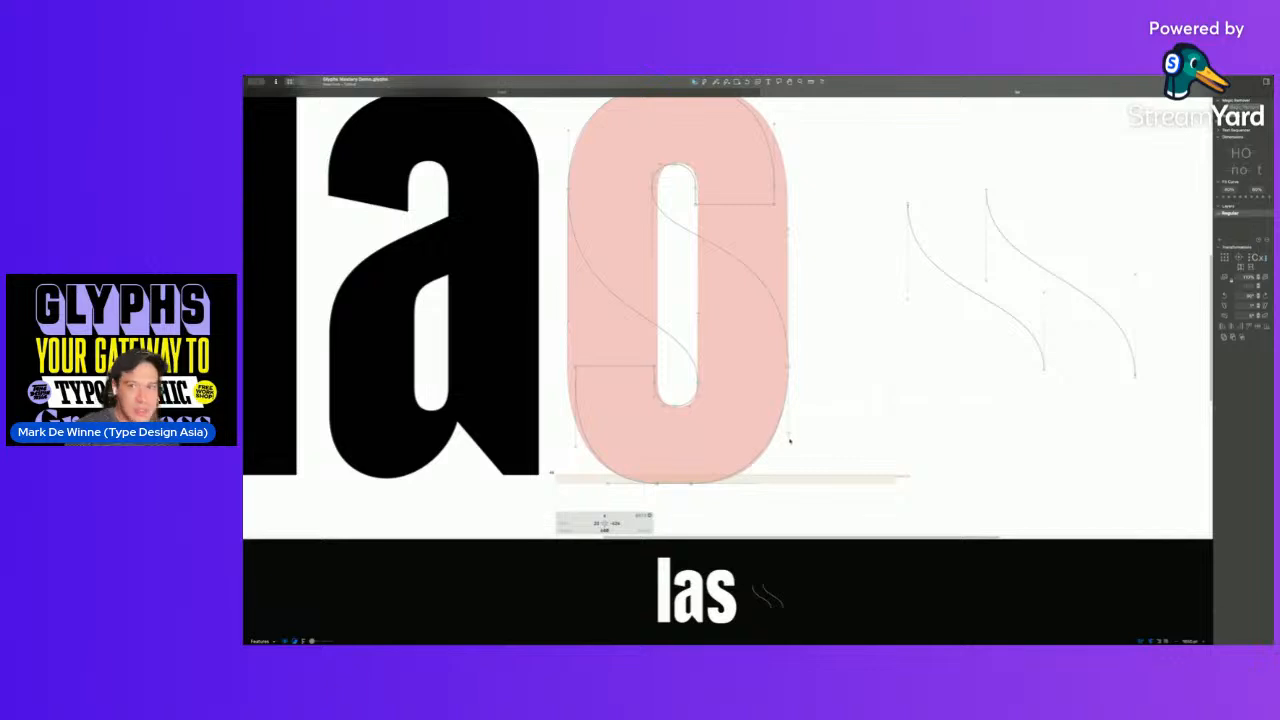
# - Shift the s's lower terminal left to meet the left edge of the background o, and preview the filled letter
pyautogui.scroll(-5, 663, 405)
pyautogui.press('space')
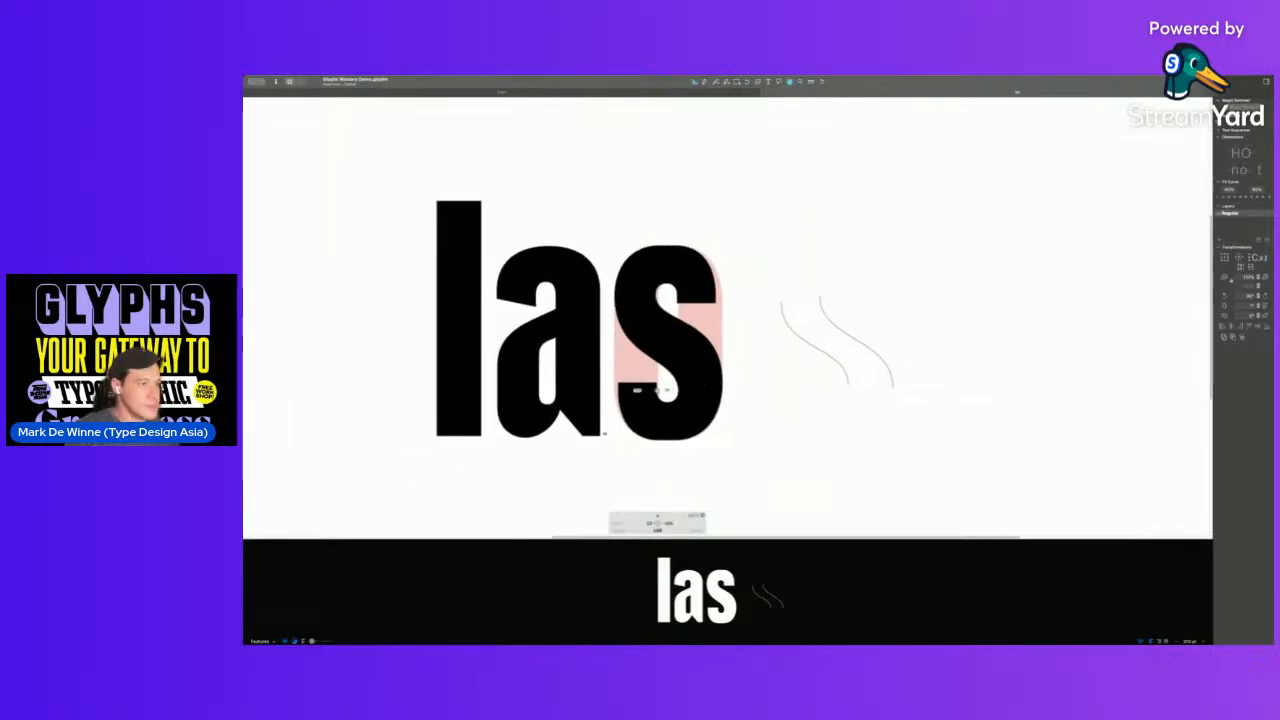
pyautogui.moveTo(606, 378); pyautogui.dragTo(630, 407)
pyautogui.hotkey('shift', 'Left')
pyautogui.press('space')
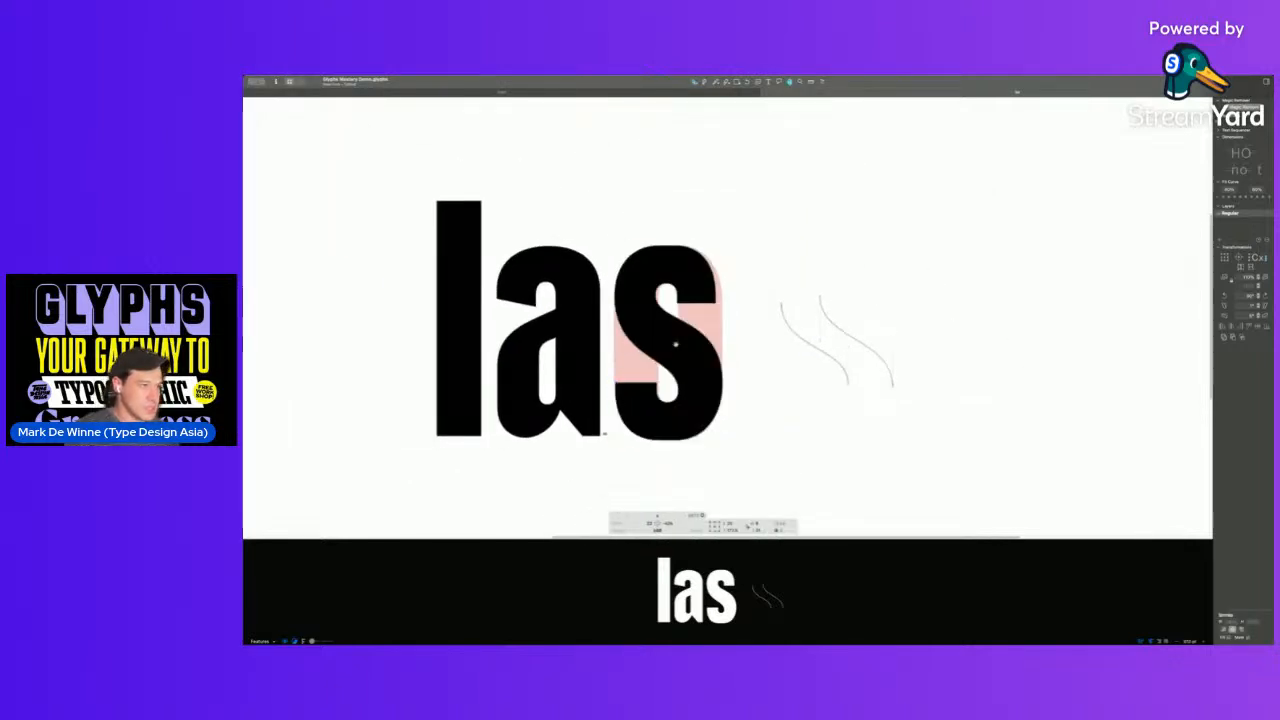
# - Shift the s's whole upper part slightly right over the lower bowl, check it filled, and return to its outlines
pyautogui.moveTo(678, 343); pyautogui.dragTo(671, 343)
pyautogui.moveTo(590, 209); pyautogui.dragTo(714, 307)
pyautogui.press('space')
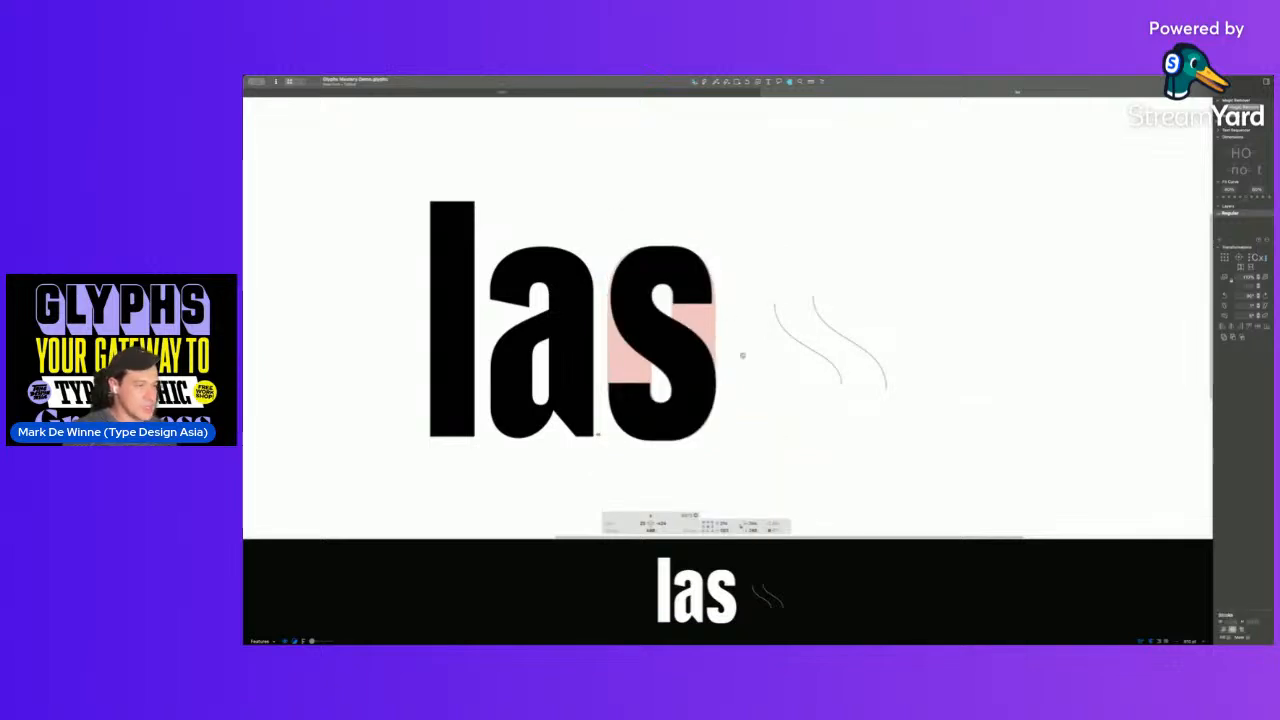
pyautogui.press('space')
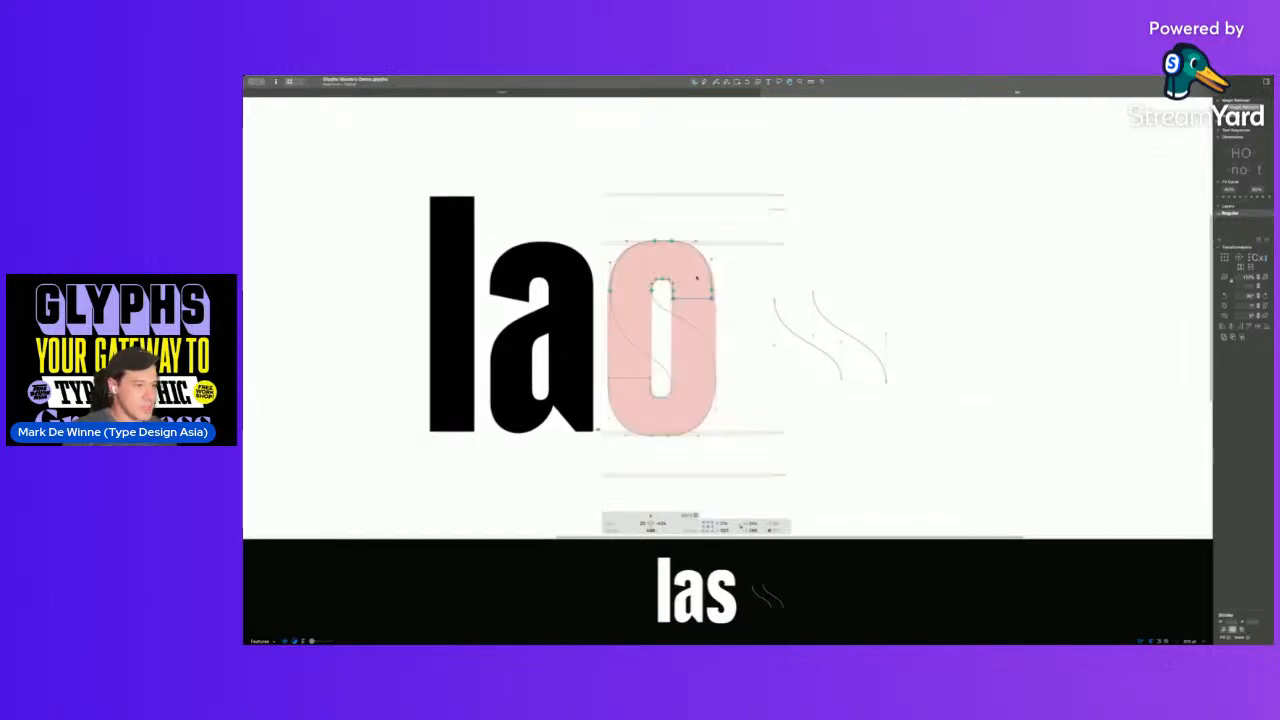
# - Replace the o in the s's background with a rectangle spanning the letter, and taper both its sides inward at the top
pyautogui.press('super+b')
pyautogui.press('super+a')
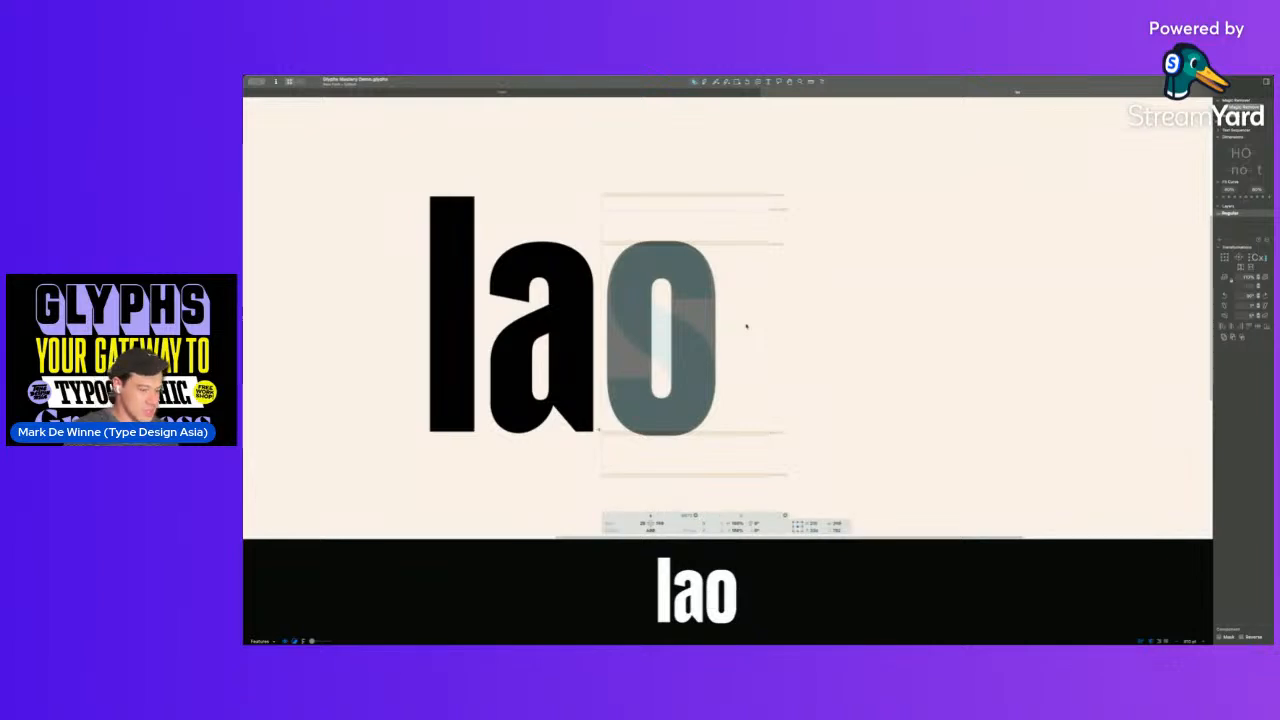
pyautogui.press('BackSpace')
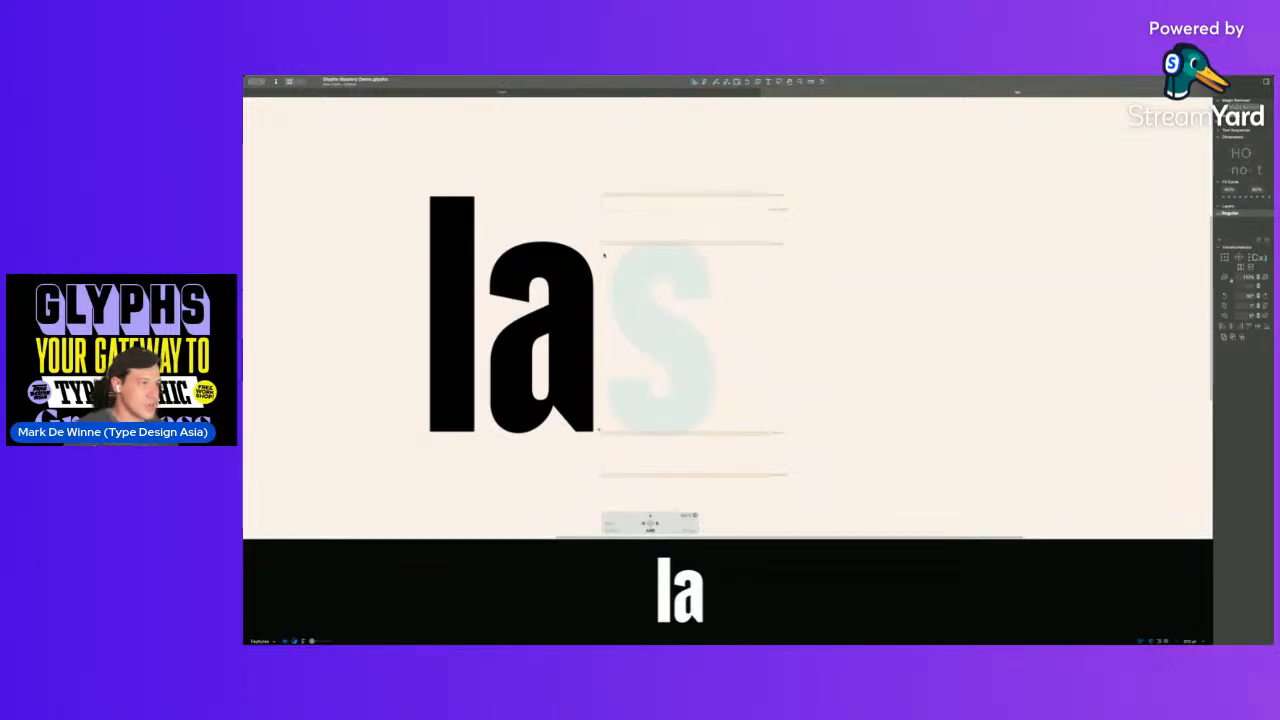
pyautogui.moveTo(607, 246); pyautogui.dragTo(715, 434)
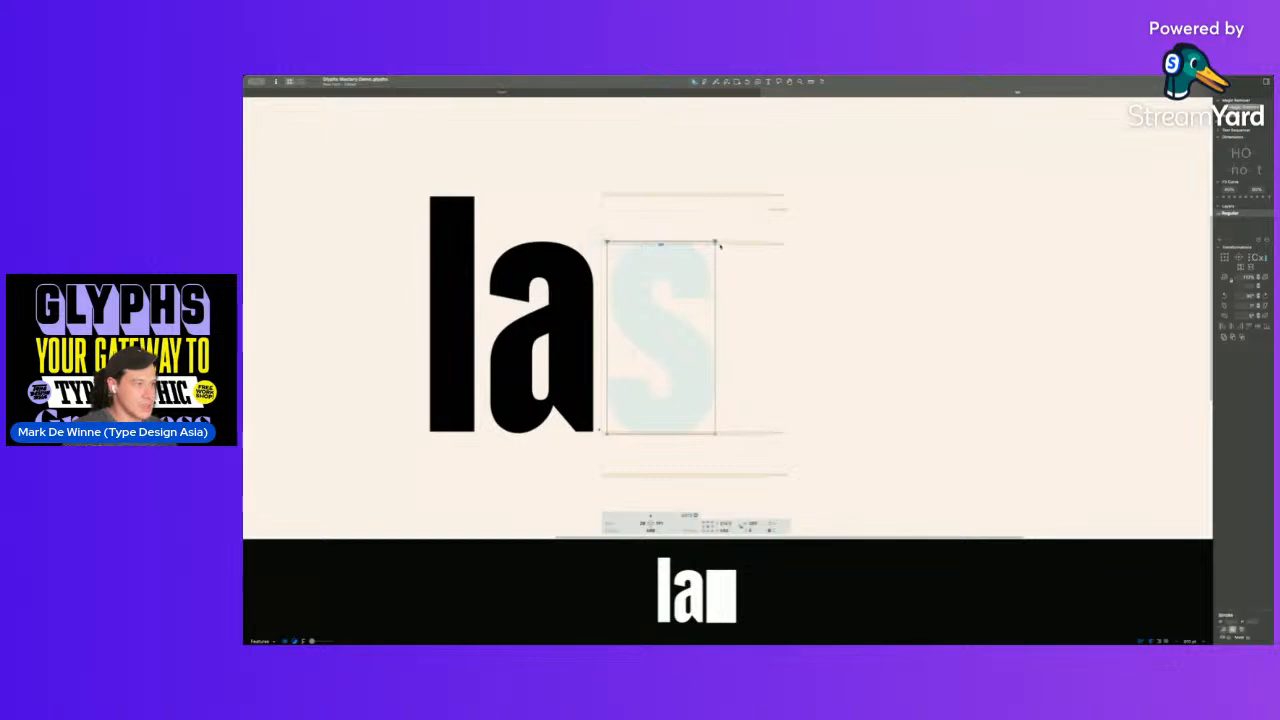
pyautogui.moveTo(715, 242); pyautogui.dragTo(711, 242)
pyautogui.press('space')
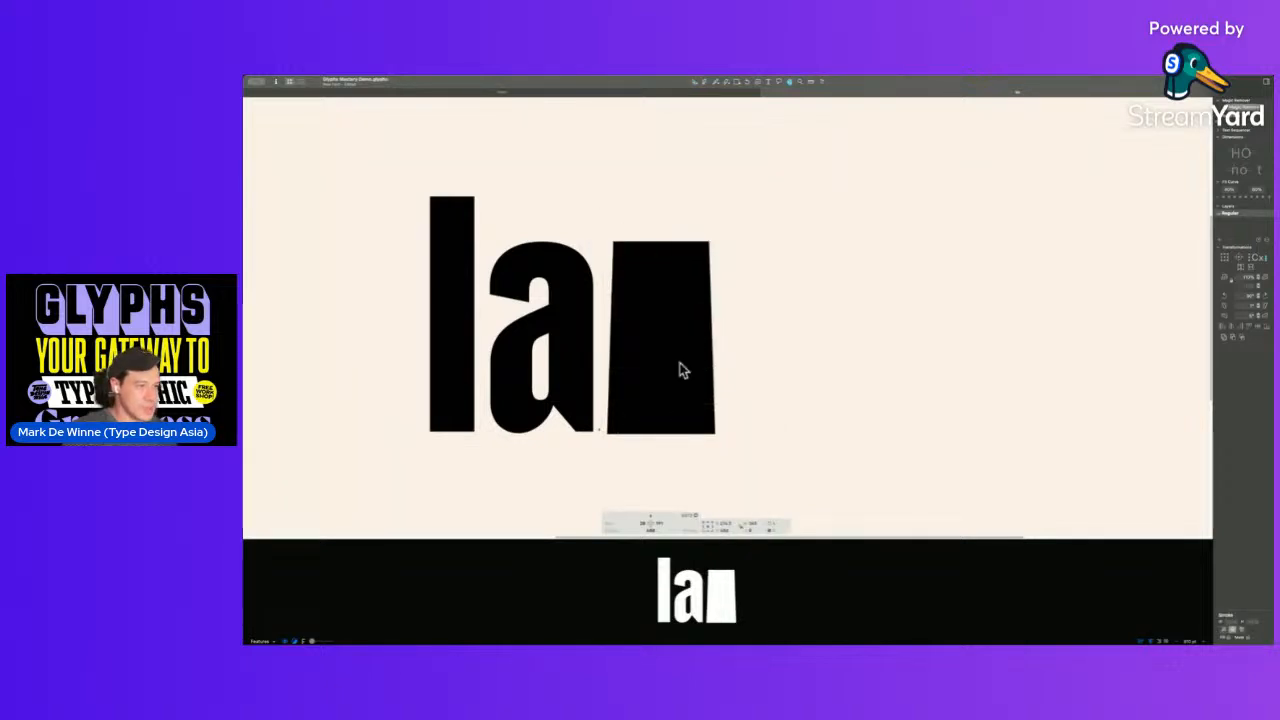
# - Return to the s's foreground, preview it over the tapered guide, and delete the two spare spine curves beside it
pyautogui.press('super+b')
pyautogui.press('space')
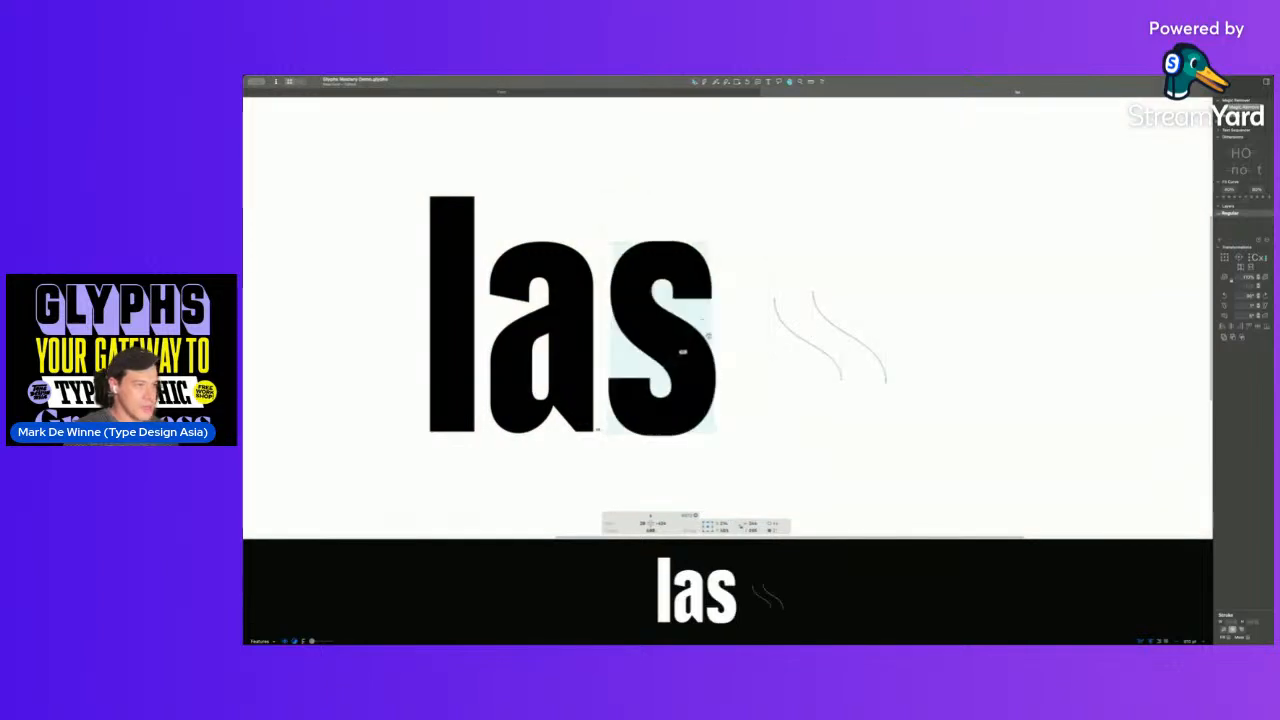
pyautogui.moveTo(771, 265); pyautogui.dragTo(740, 250)
pyautogui.press('Delete')
# - Turn the whole s upside down by flipping it to check its balance against the a, and undo the flips
pyautogui.press('super+a')
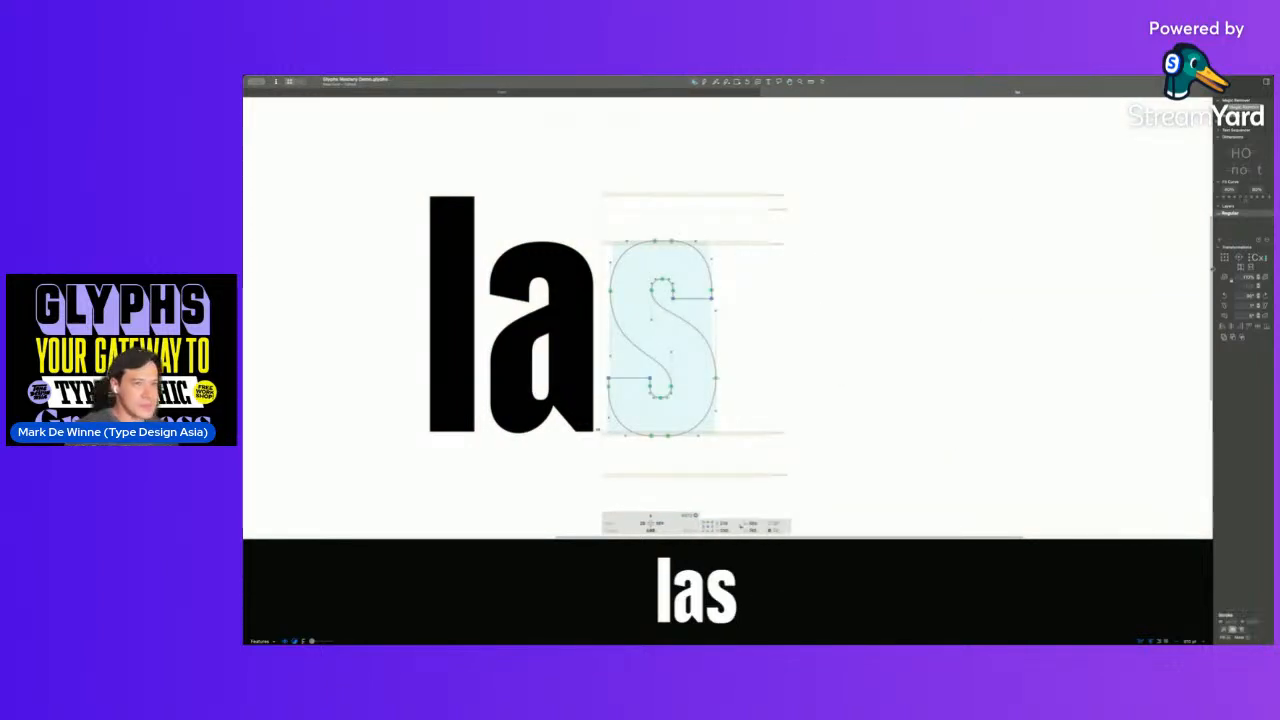
pyautogui.click(1241, 267)
pyautogui.click(1241, 267)
pyautogui.press('space')
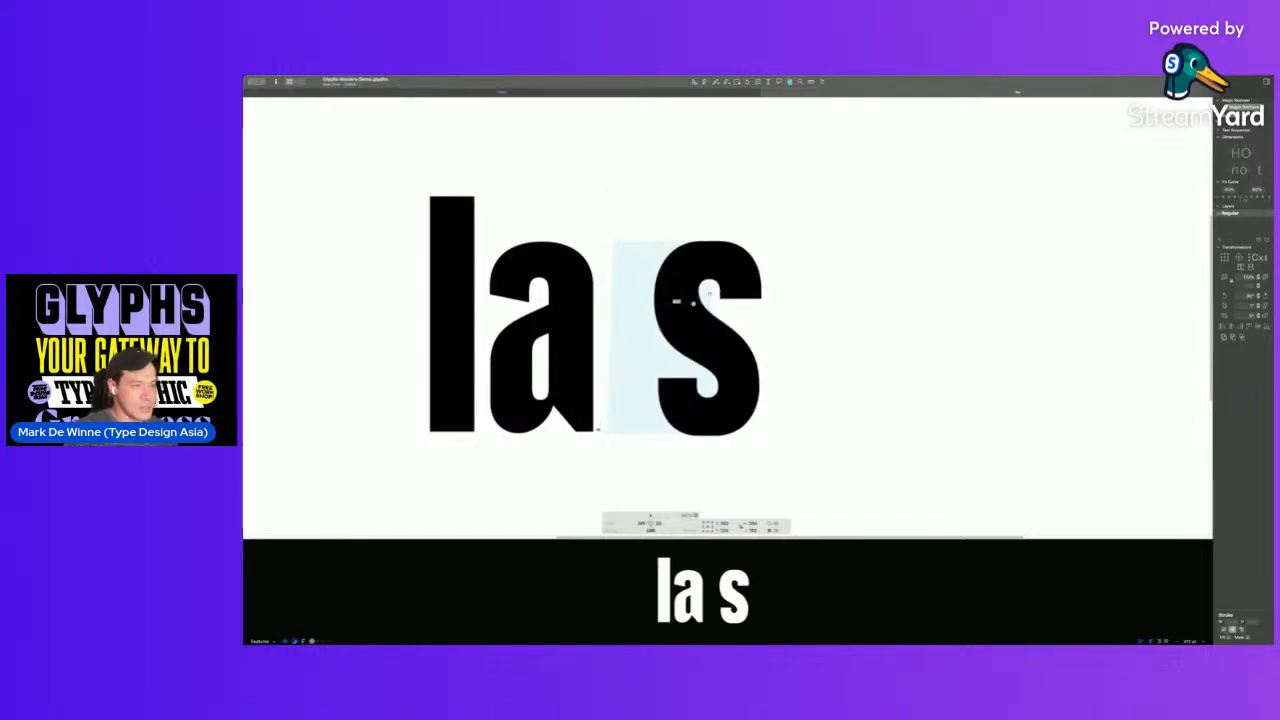
pyautogui.press('super+z')
pyautogui.press('super+z')
# - Lengthen the spine's handle above the s's lower counter and shorten the one on its outer right curve, checking the fill
pyautogui.click(733, 333)
pyautogui.press('space')
pyautogui.press('space')
pyautogui.moveTo(572, 244); pyautogui.dragTo(766, 455)
pyautogui.press('space')
pyautogui.moveTo(709, 382); pyautogui.dragTo(709, 437)
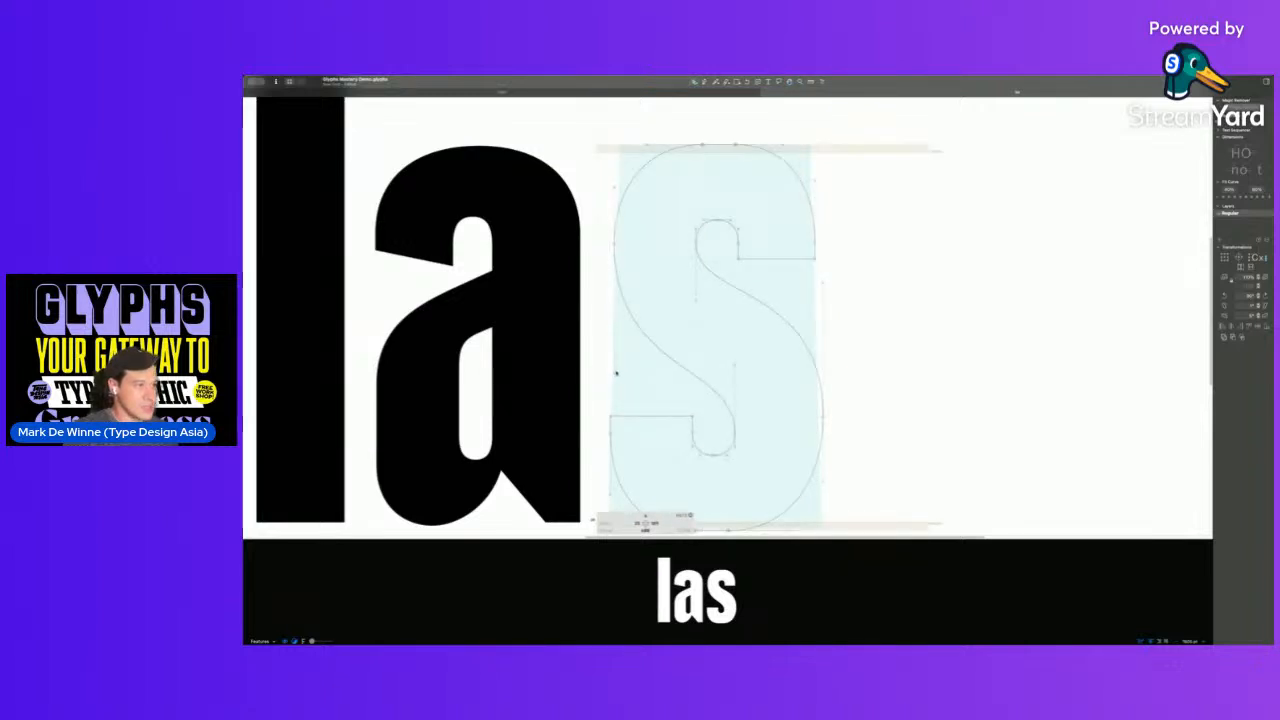
pyautogui.click(735, 350)
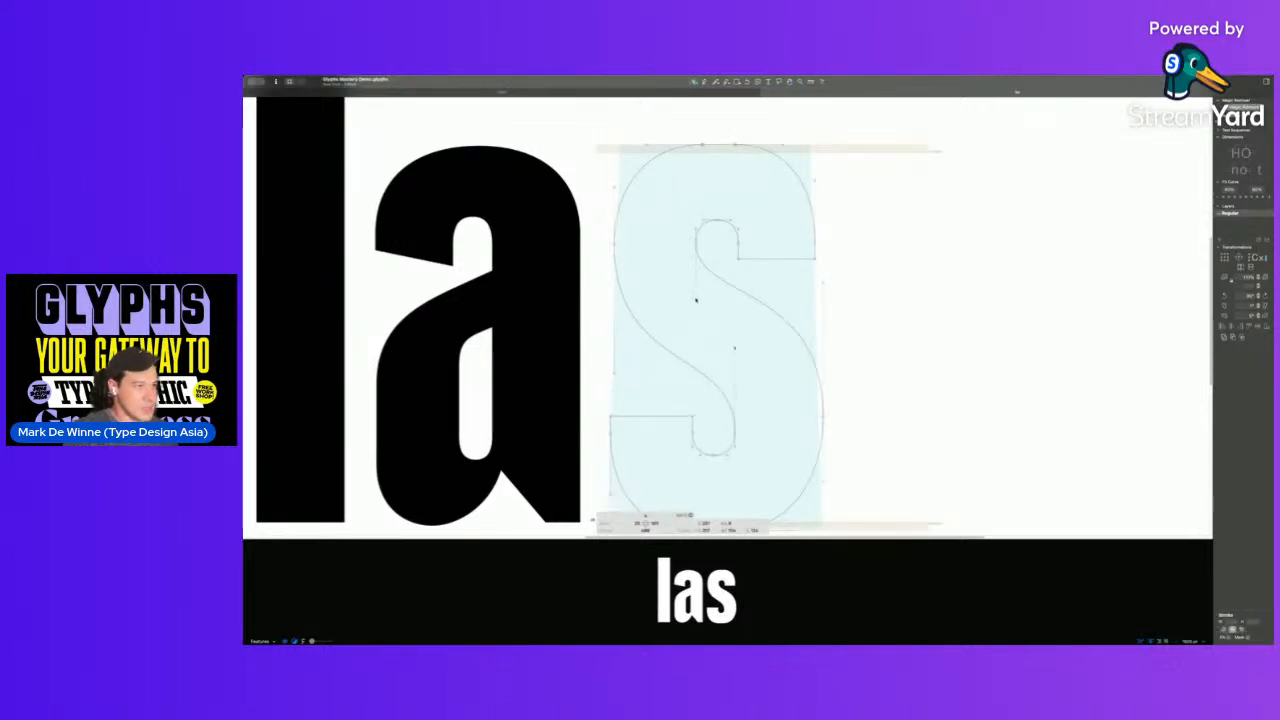
pyautogui.moveTo(825, 289); pyautogui.dragTo(825, 304)
pyautogui.press('space')
pyautogui.scroll(-5, 767, 364)
pyautogui.press('space')
pyautogui.moveTo(800, 406); pyautogui.dragTo(759, 393)
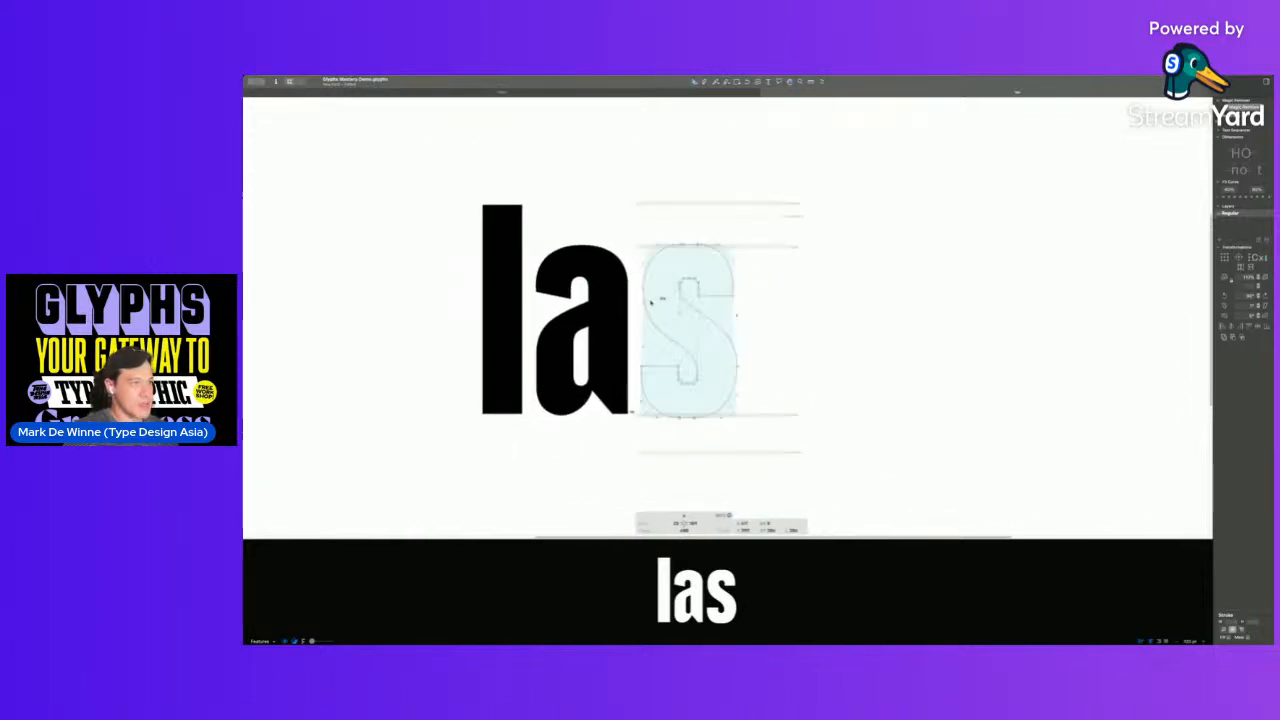
# - Lower the left side node of the s's upper bowl, balance its handles, and preview the filled result
pyautogui.moveTo(642, 293); pyautogui.dragTo(644, 300)
pyautogui.click(644, 344)
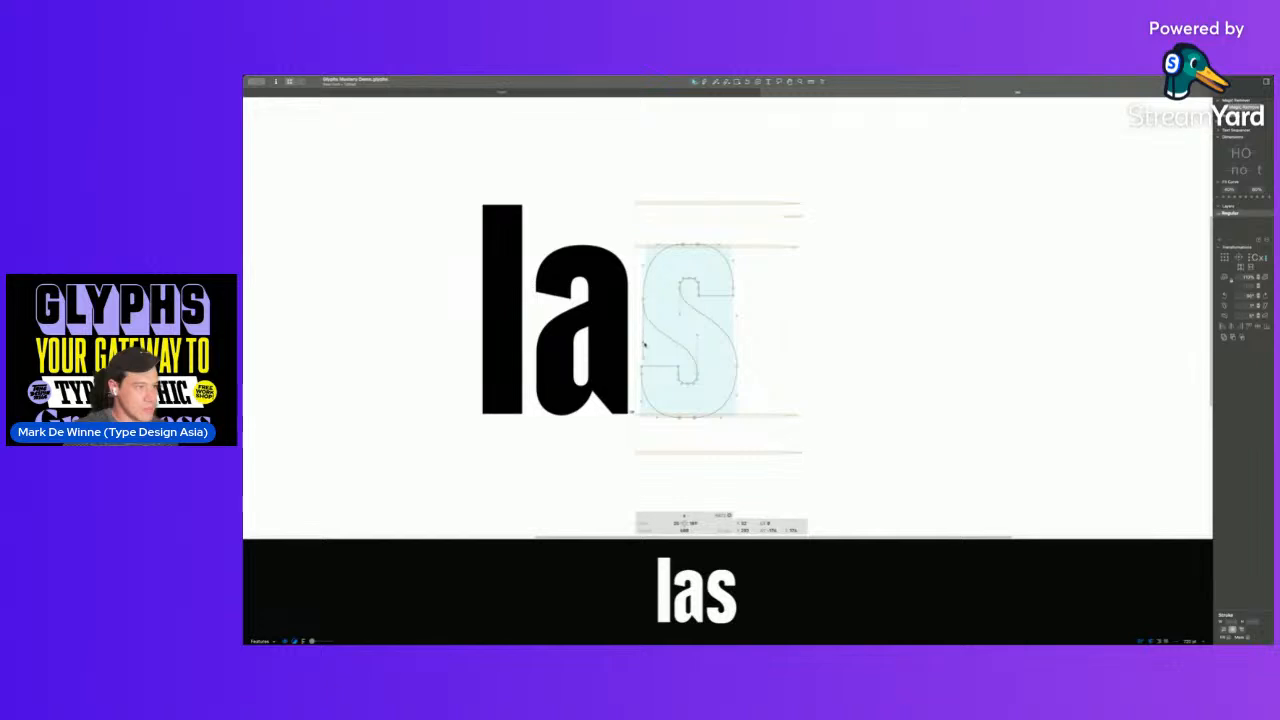
pyautogui.click(644, 295)
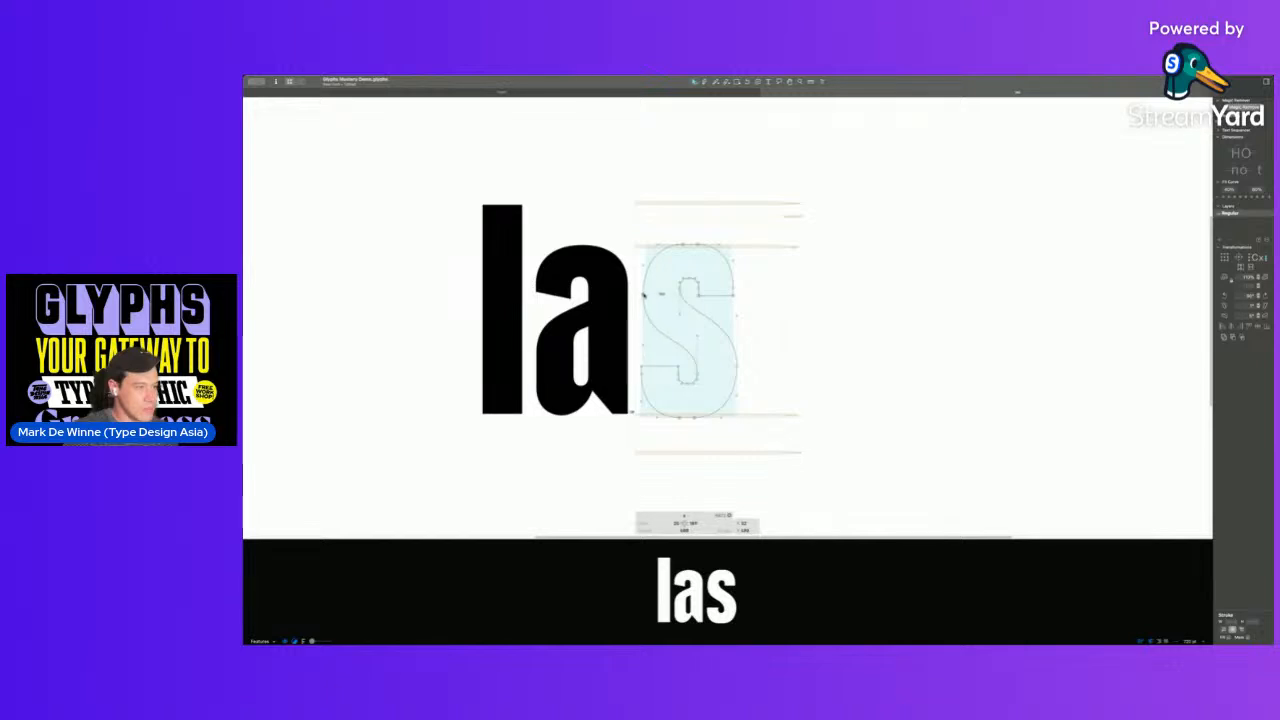
pyautogui.click(643, 264)
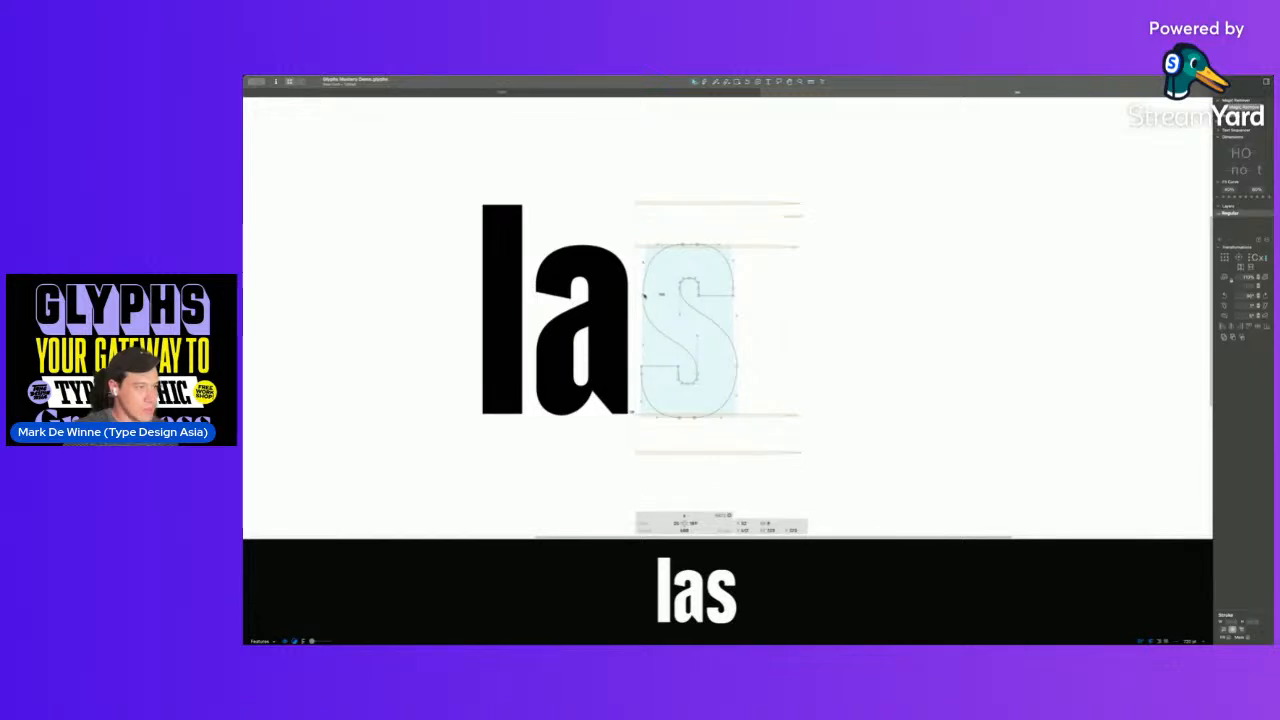
pyautogui.click(644, 294)
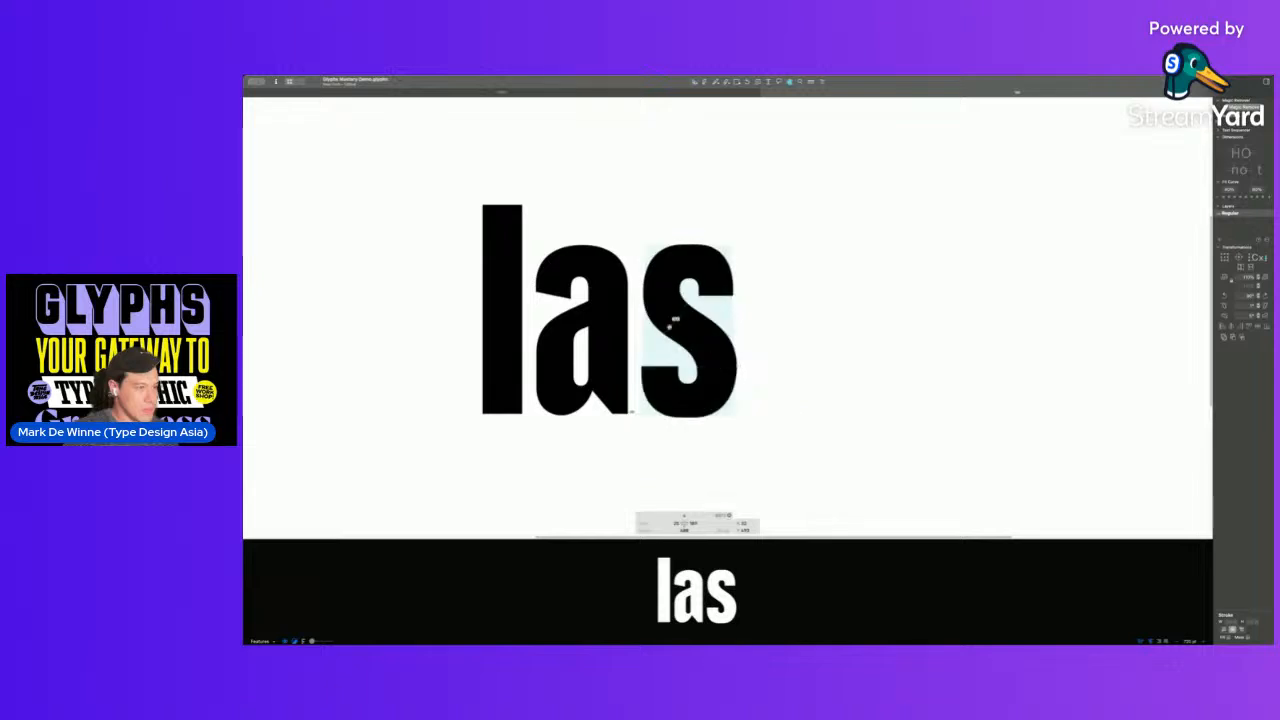
# - Replace the upper bowl's left side node with two smooth nodes joined by a short straight vertical segment
pyautogui.scroll(5, 662, 314)
pyautogui.click(631, 237)
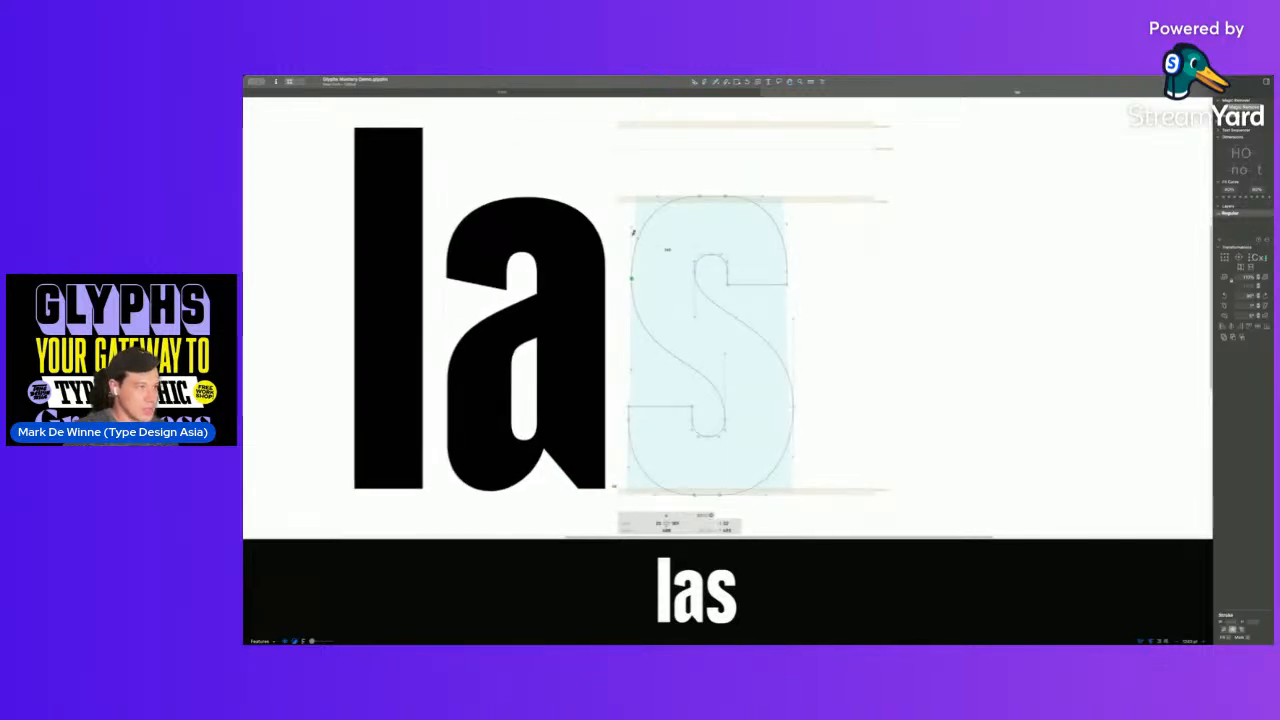
pyautogui.scroll(5, 610, 232)
pyautogui.moveTo(676, 238); pyautogui.dragTo(729, 362)
pyautogui.press('BackSpace')
pyautogui.press('BackSpace')
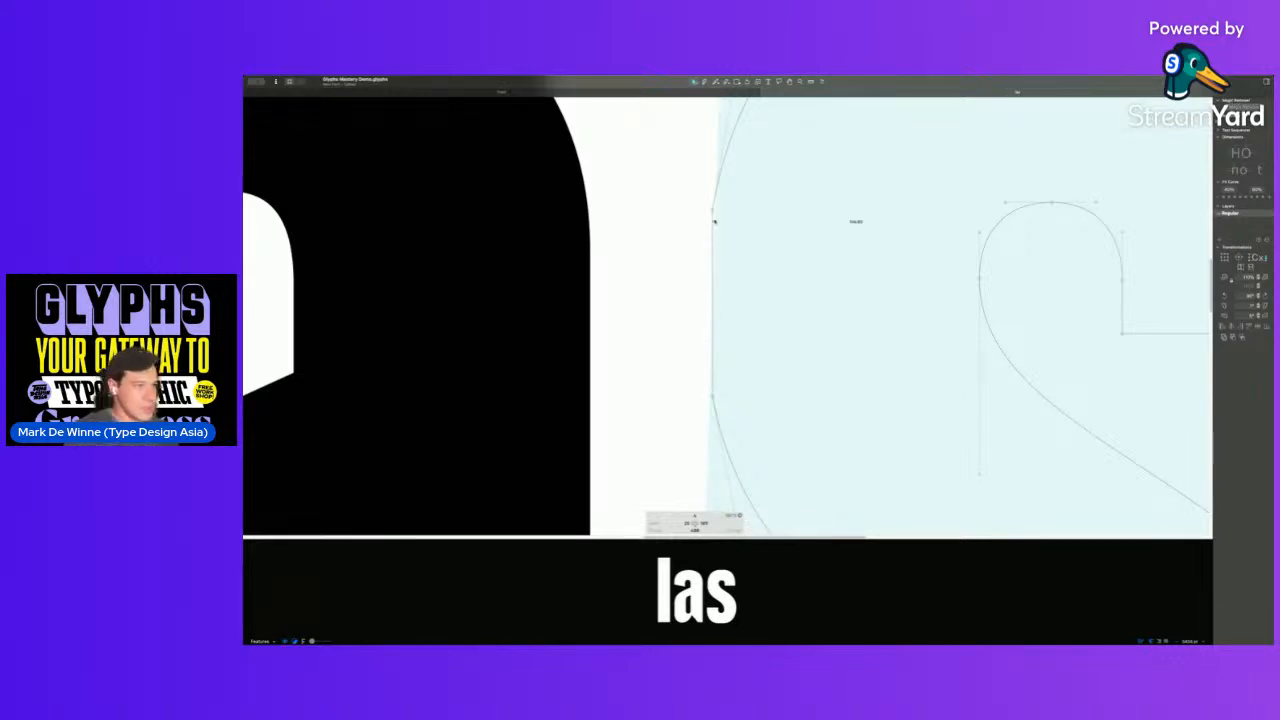
pyautogui.doubleClick(713, 211)
pyautogui.doubleClick(712, 397)
# - Shorten the straight segment on the upper bowl's left side by moving its upper node down and its lower node up
pyautogui.moveTo(696, 203); pyautogui.dragTo(738, 235)
pyautogui.hotkey('shift', 'Down')
pyautogui.hotkey('shift', 'Down')
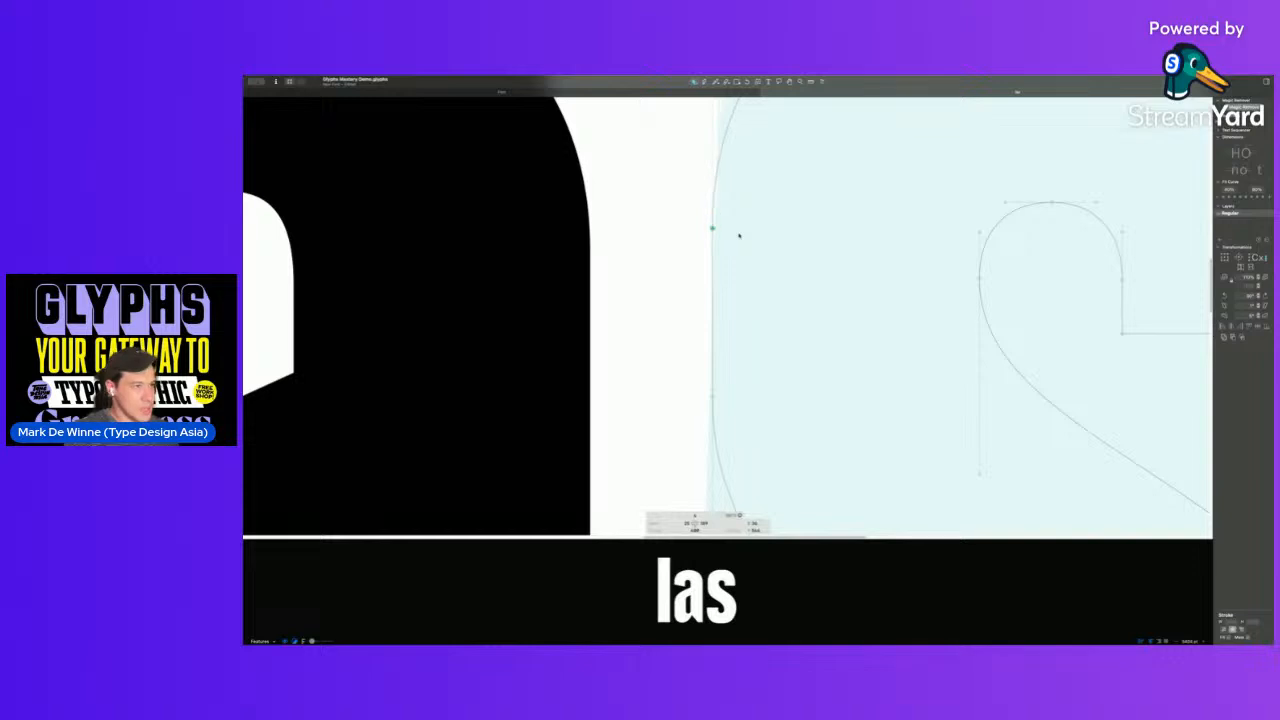
pyautogui.moveTo(702, 392); pyautogui.dragTo(703, 394)
pyautogui.click(712, 397)
pyautogui.hotkey('shift', 'Up')
pyautogui.hotkey('shift', 'Up')
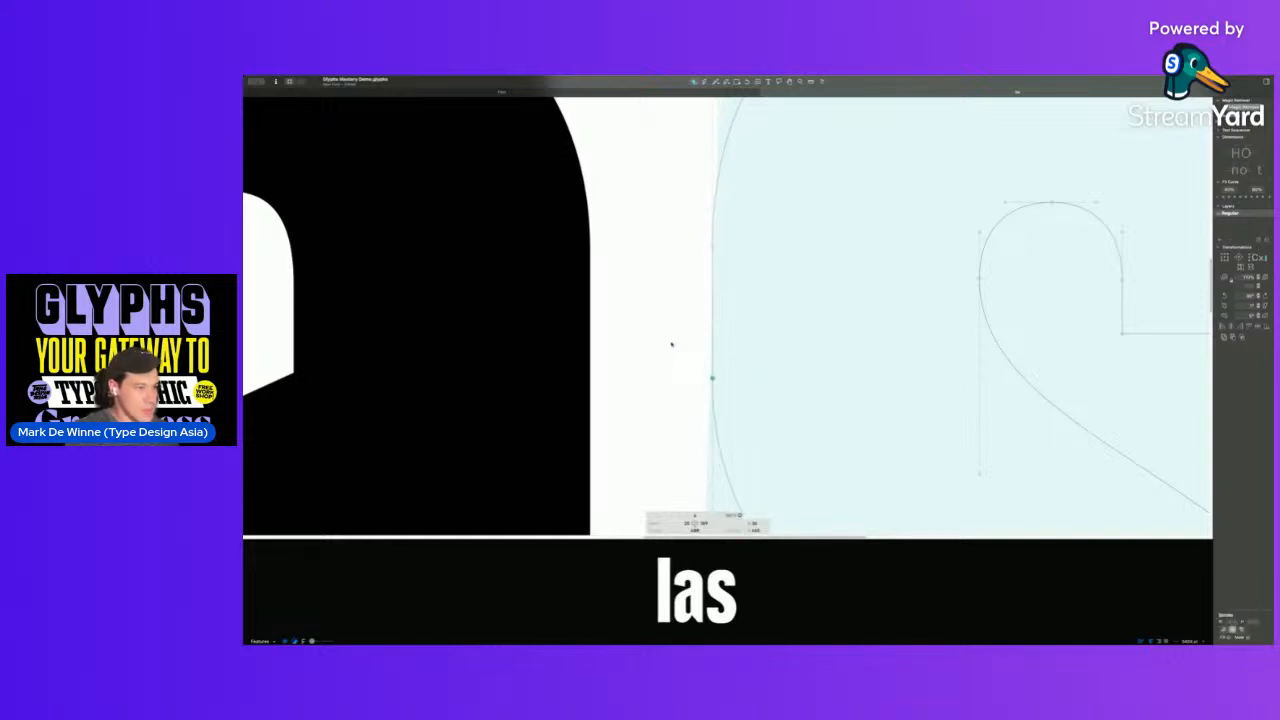
# - Raise the lower node of the upper bowl's straight left segment further, and compare the filled s with the a
pyautogui.scroll(-4, 688, 338)
pyautogui.press('space')
pyautogui.moveTo(774, 347); pyautogui.dragTo(651, 331)
pyautogui.hotkey('shift', 'Up')
pyautogui.press('space')
pyautogui.moveTo(755, 299); pyautogui.dragTo(712, 308)
# - Align the upper bowl's upper left side node and the terminal's right side node at the same height
pyautogui.moveTo(611, 283); pyautogui.dragTo(667, 313)
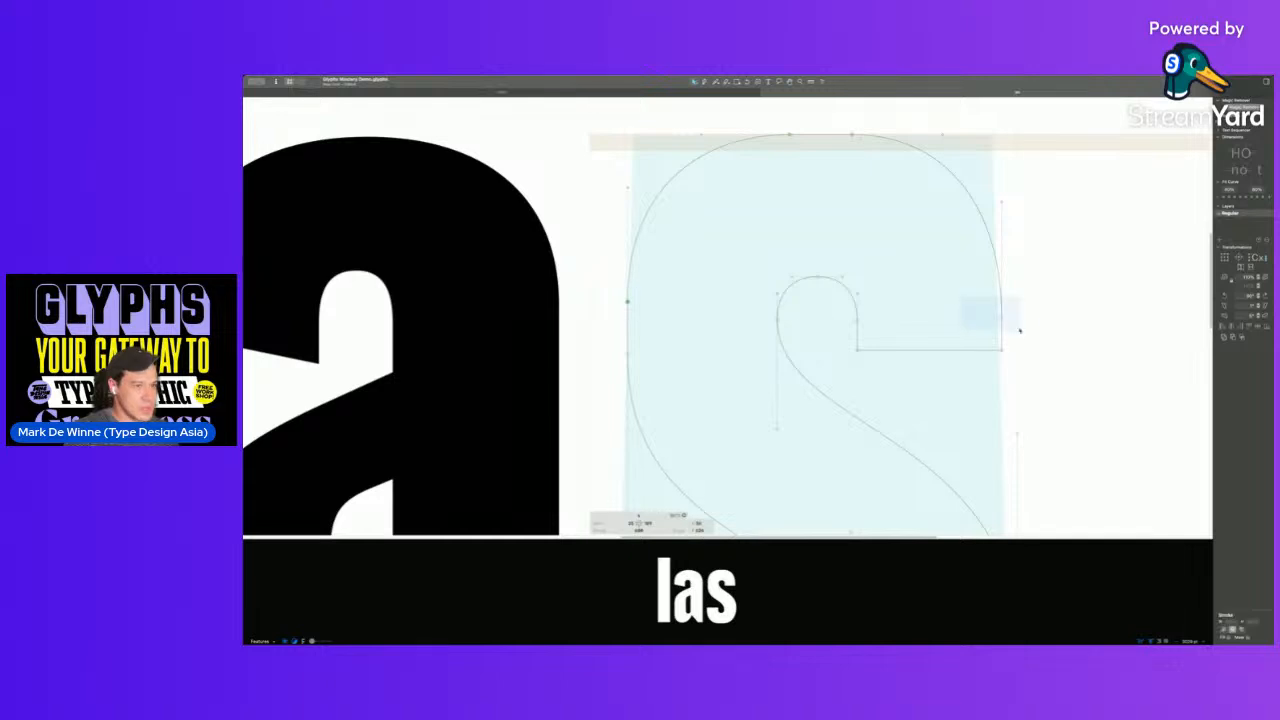
pyautogui.moveTo(972, 305); pyautogui.dragTo(1030, 334)
pyautogui.click(1250, 327)
# - Preview the filled s, insert an n between the a and the s for comparison, and resume editing the s
pyautogui.scroll(-4, 885, 339)
pyautogui.press('space')
pyautogui.moveTo(846, 348); pyautogui.dragTo(646, 221)
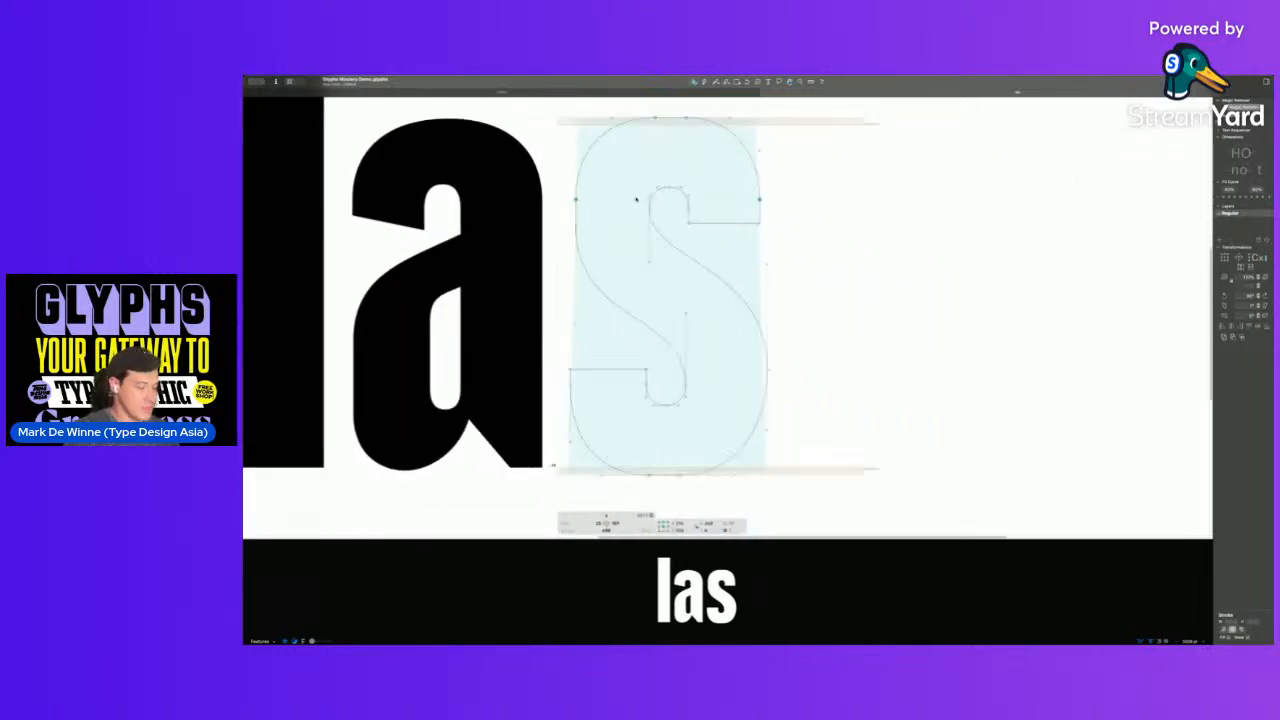
pyautogui.write('tn')
pyautogui.press('Escape')
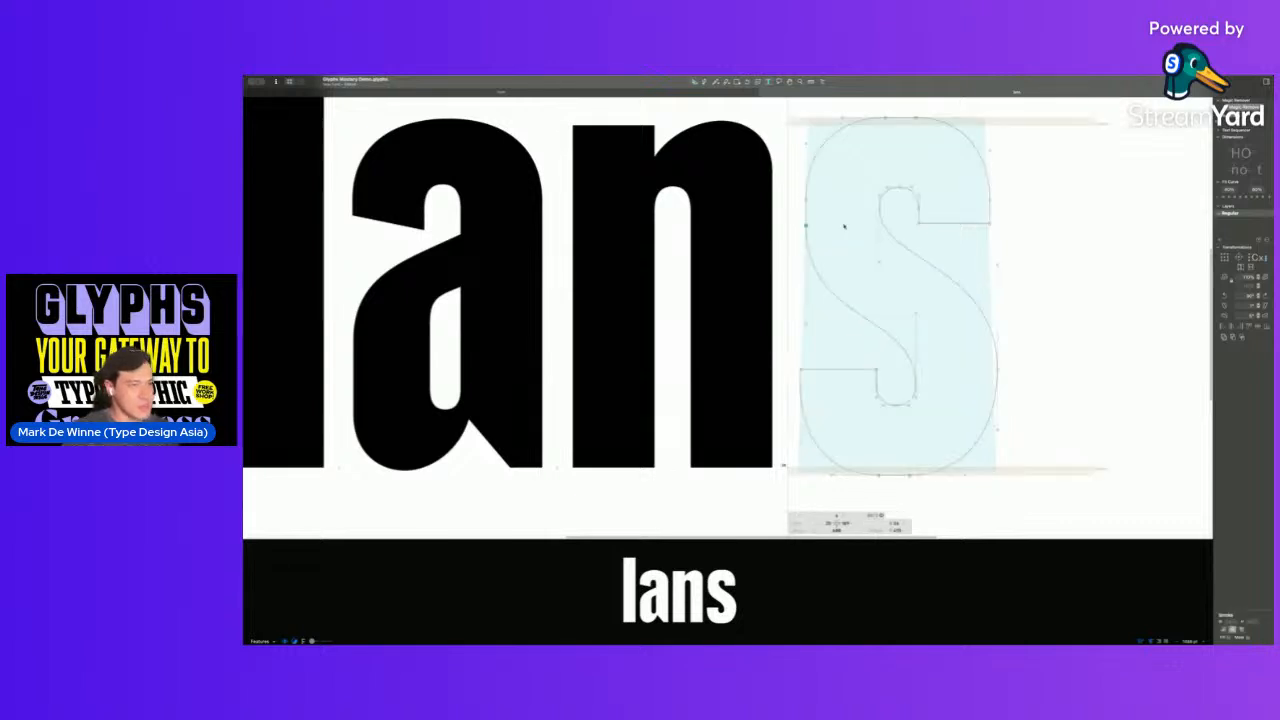
# - Reposition the upper and lower nodes of the straight segment on the upper bowl's left side
pyautogui.press('space')
pyautogui.moveTo(842, 200); pyautogui.dragTo(714, 206)
pyautogui.click(688, 200)
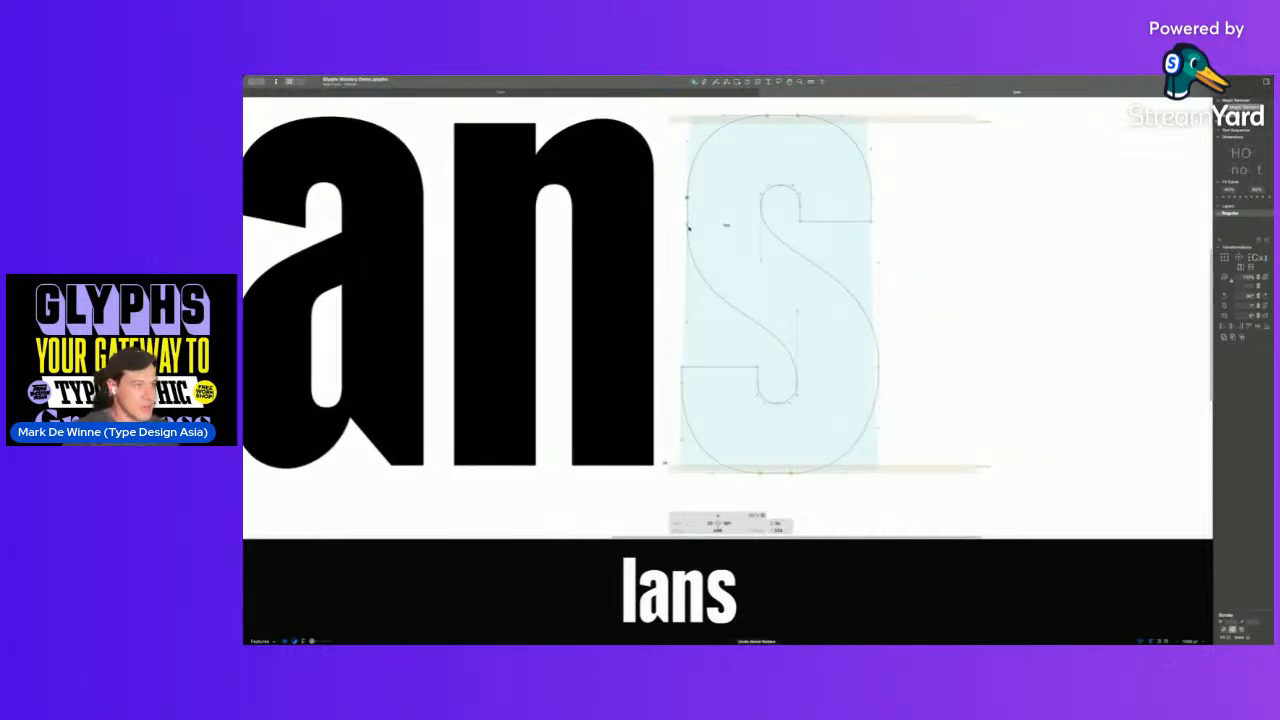
pyautogui.press('space')
pyautogui.moveTo(687, 224); pyautogui.dragTo(600, 178)
pyautogui.click(608, 196)
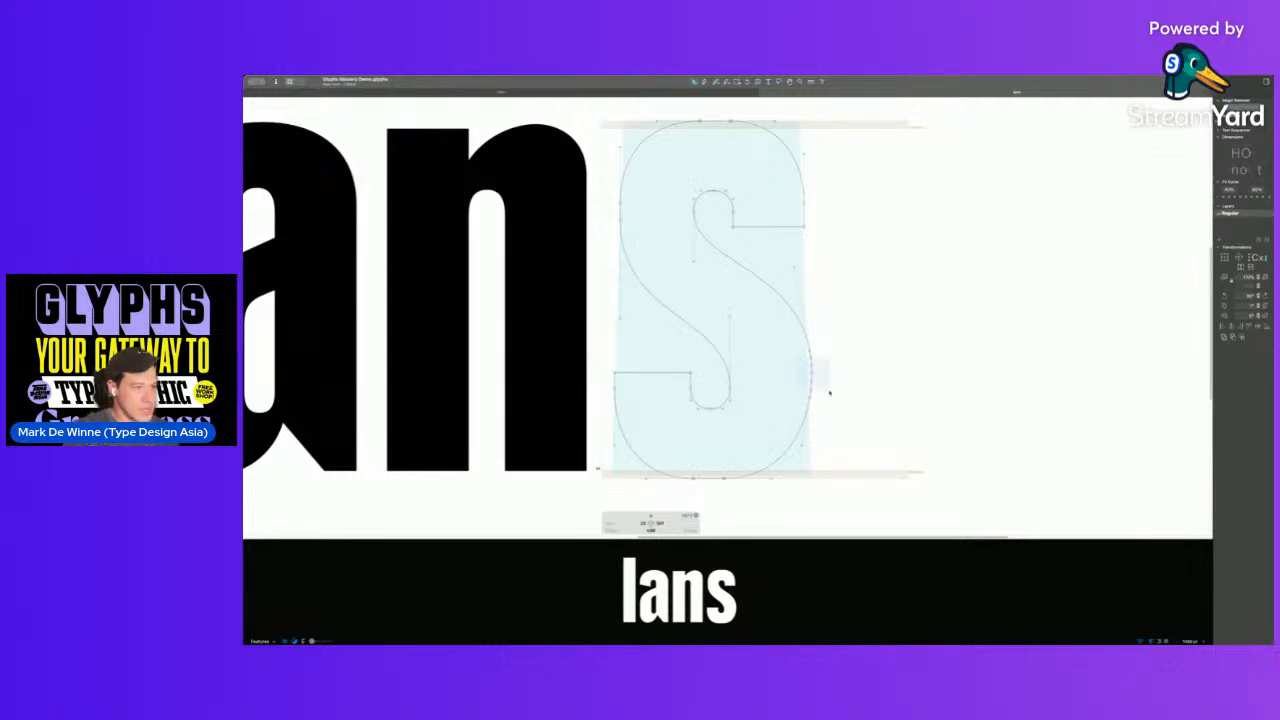
# - Pull in the lower bowl's right side, reduce its straight segment to a single extreme node, and preview the filled s
pyautogui.doubleClick(811, 352)
pyautogui.click(812, 353)
pyautogui.doubleClick(810, 351)
pyautogui.click(810, 400)
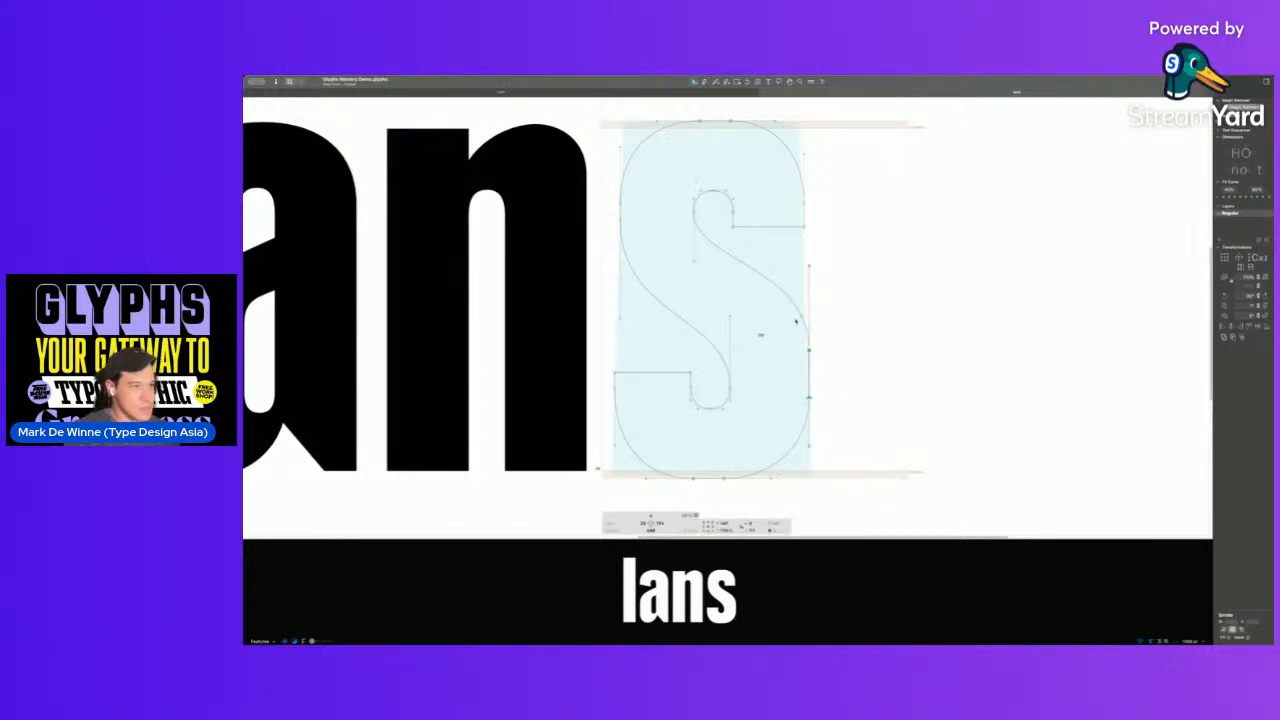
pyautogui.press('Delete')
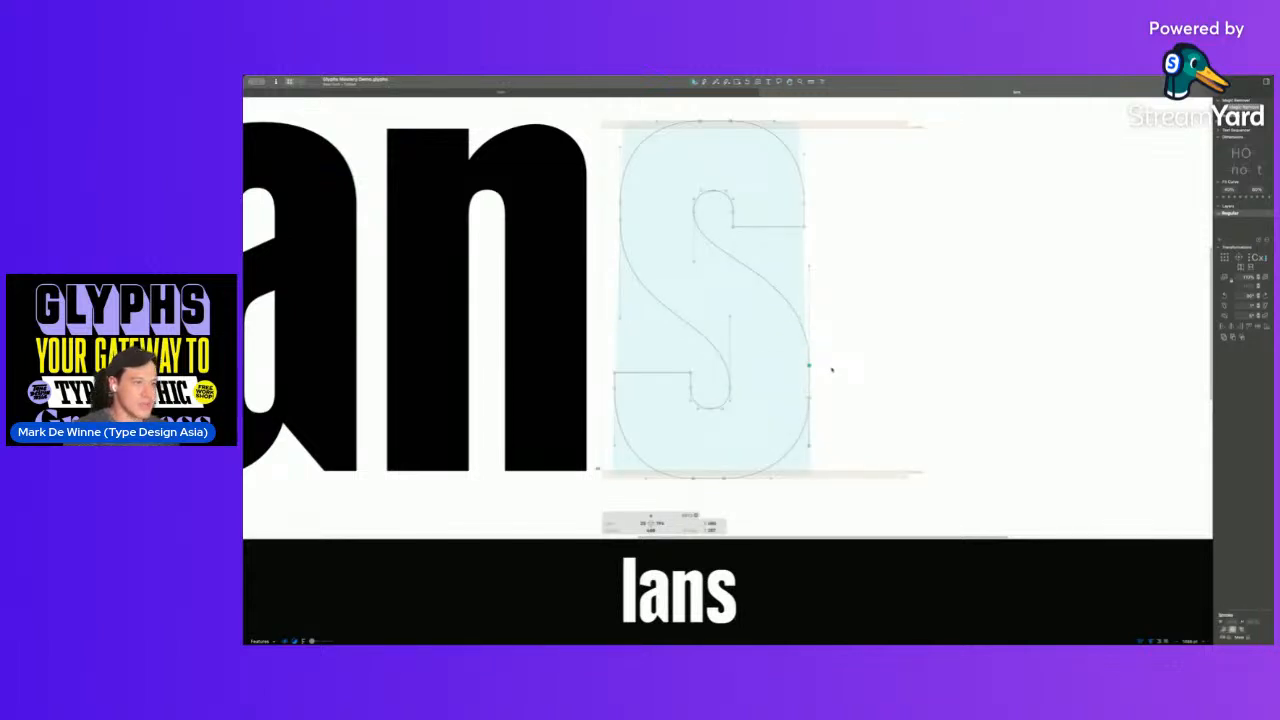
pyautogui.press('space')
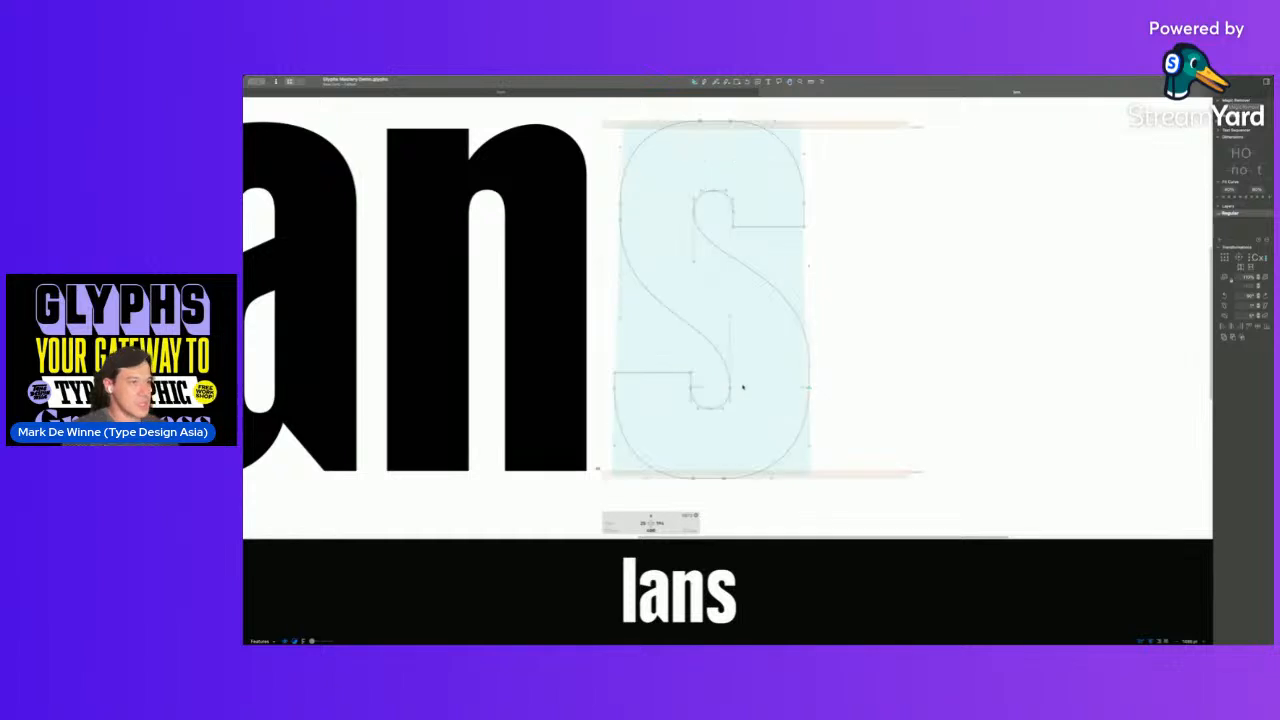
pyautogui.scroll(-3, 731, 322)
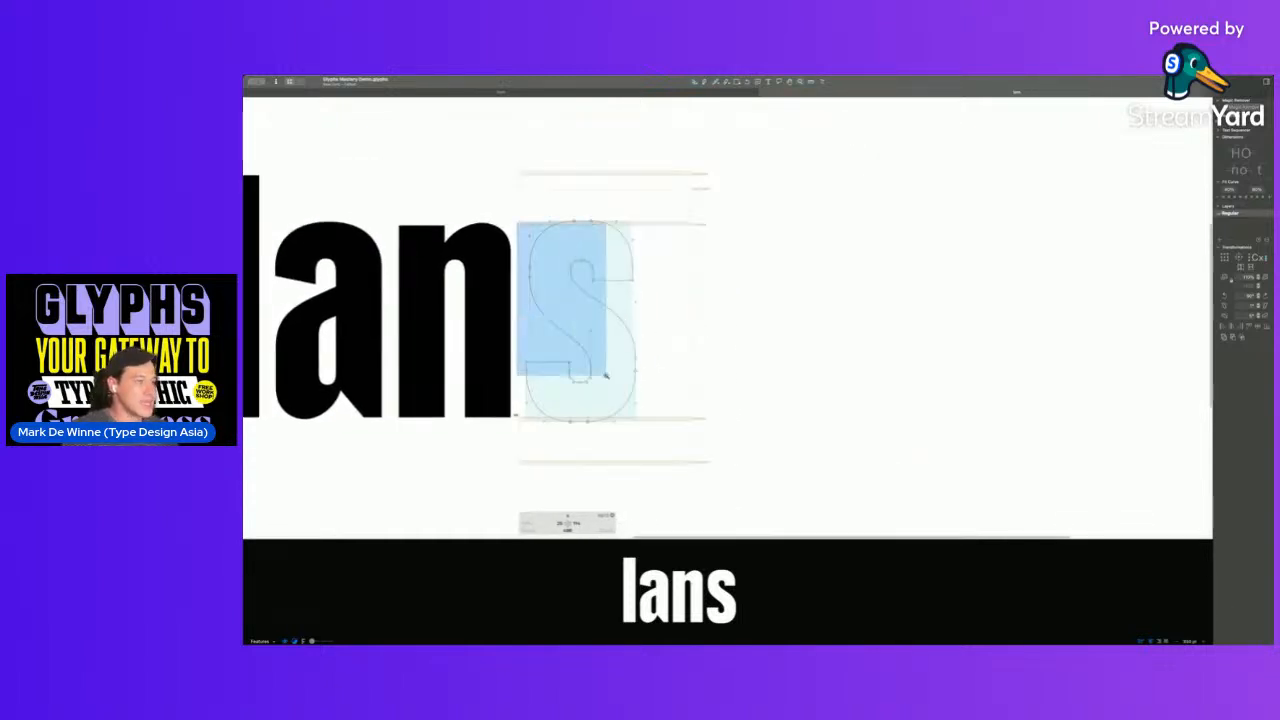
pyautogui.scroll(3, 617, 412)
pyautogui.scroll(1, 672, 277)
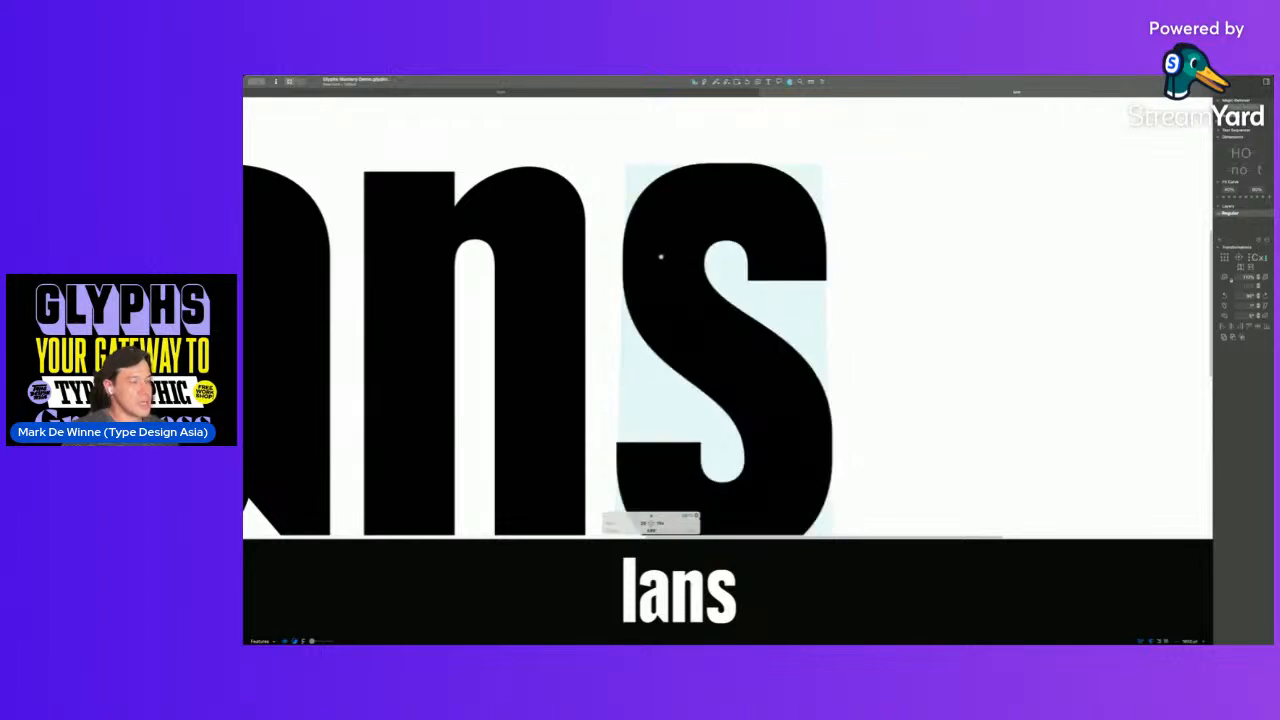
pyautogui.moveTo(687, 345); pyautogui.dragTo(684, 345)
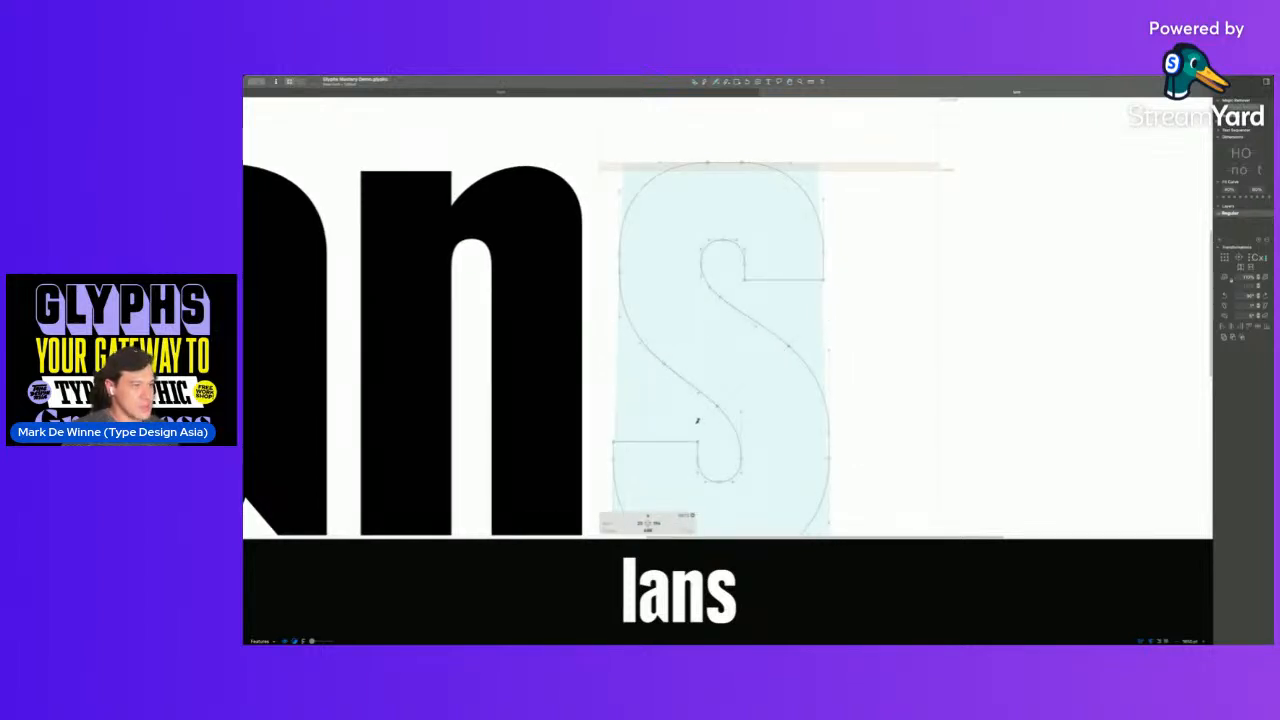
# - Straighten the middle of both spine edges by removing the curves between the nodes inserted on them
pyautogui.click(724, 392)
pyautogui.press('Delete')
pyautogui.click(756, 318)
pyautogui.press('Delete')
# - Adjust the end nodes of the spine's straight segments to even out its diagonal, and preview the filled s
pyautogui.click(723, 299)
pyautogui.click(779, 341)
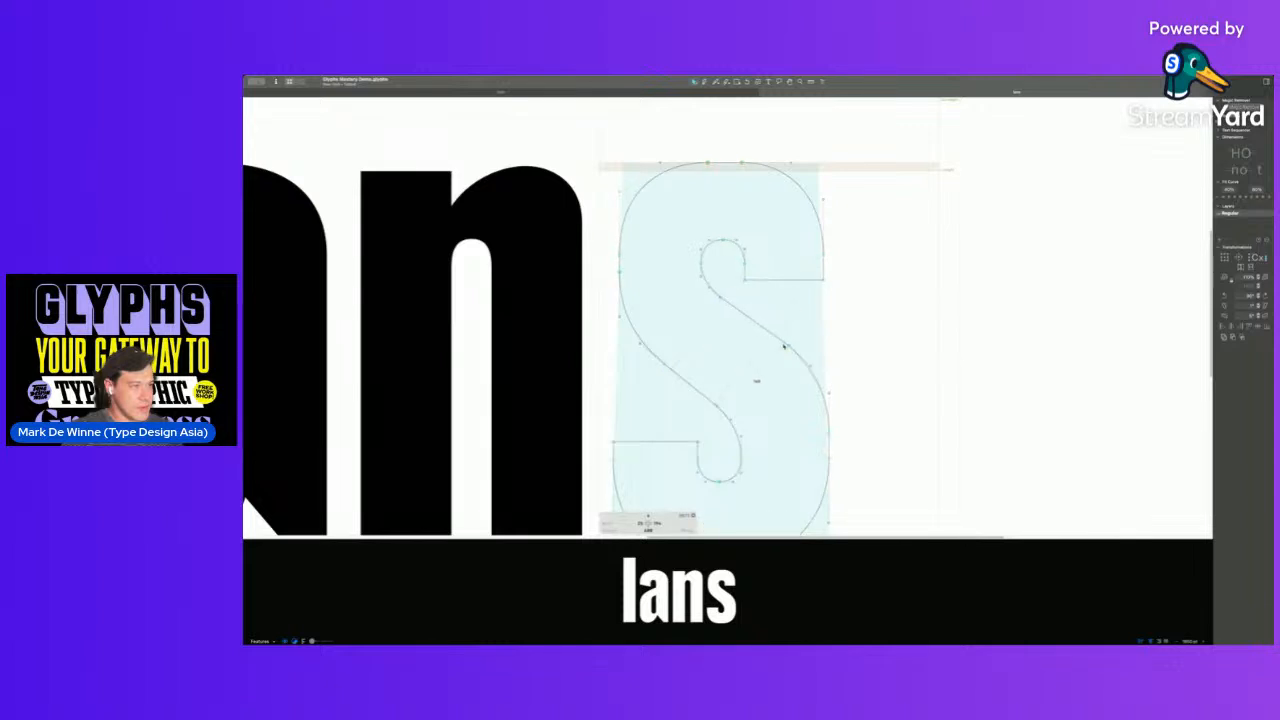
pyautogui.click(788, 346)
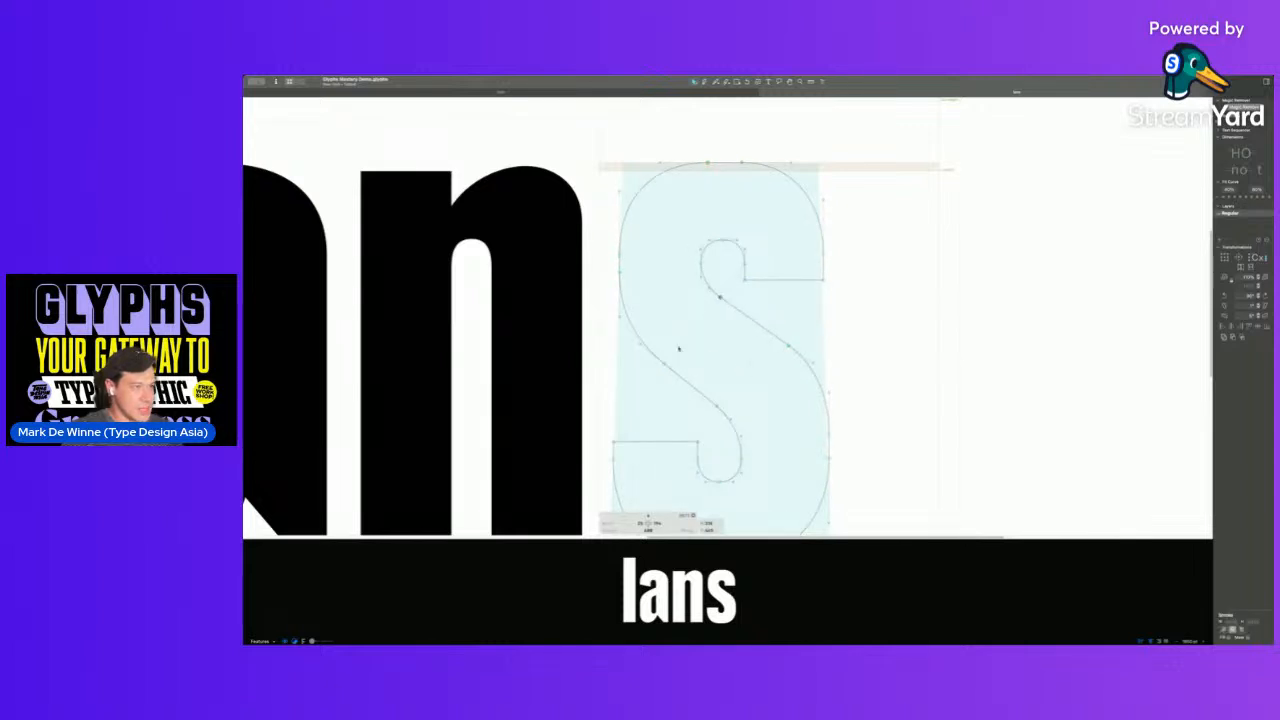
pyautogui.click(714, 405)
pyautogui.hscroll(2, 720, 340)
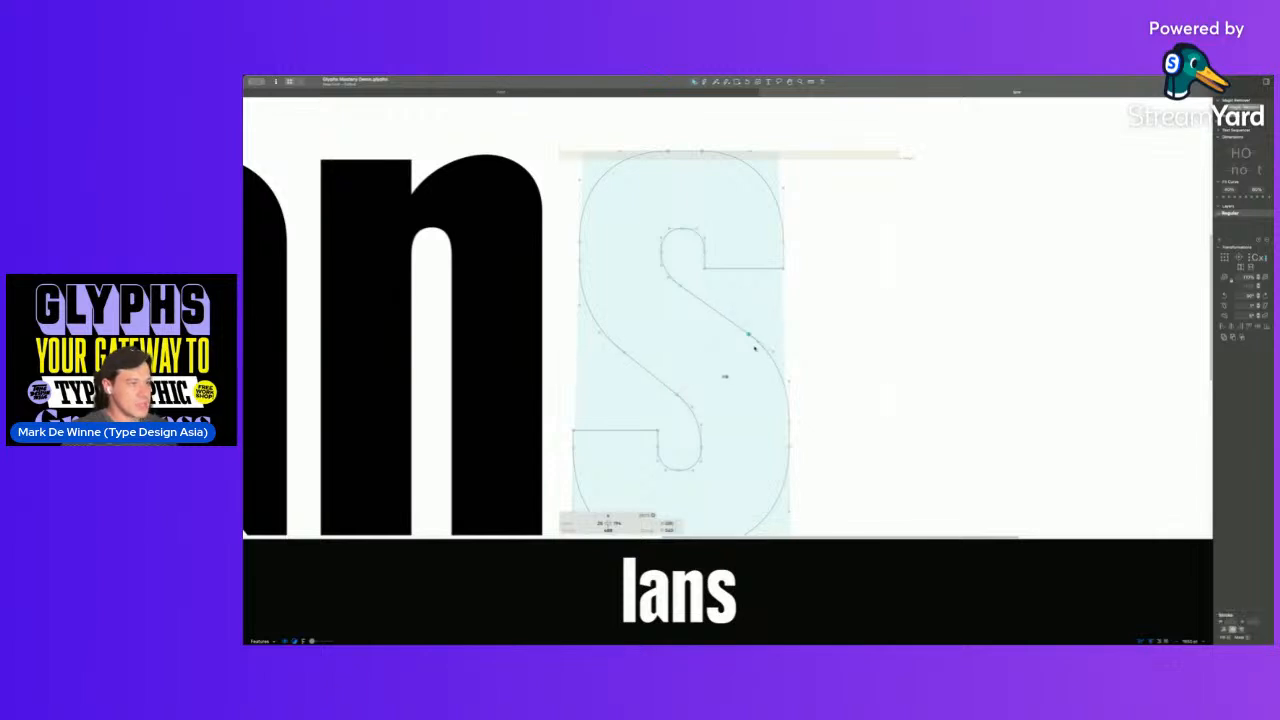
pyautogui.click(749, 340)
pyautogui.click(748, 338)
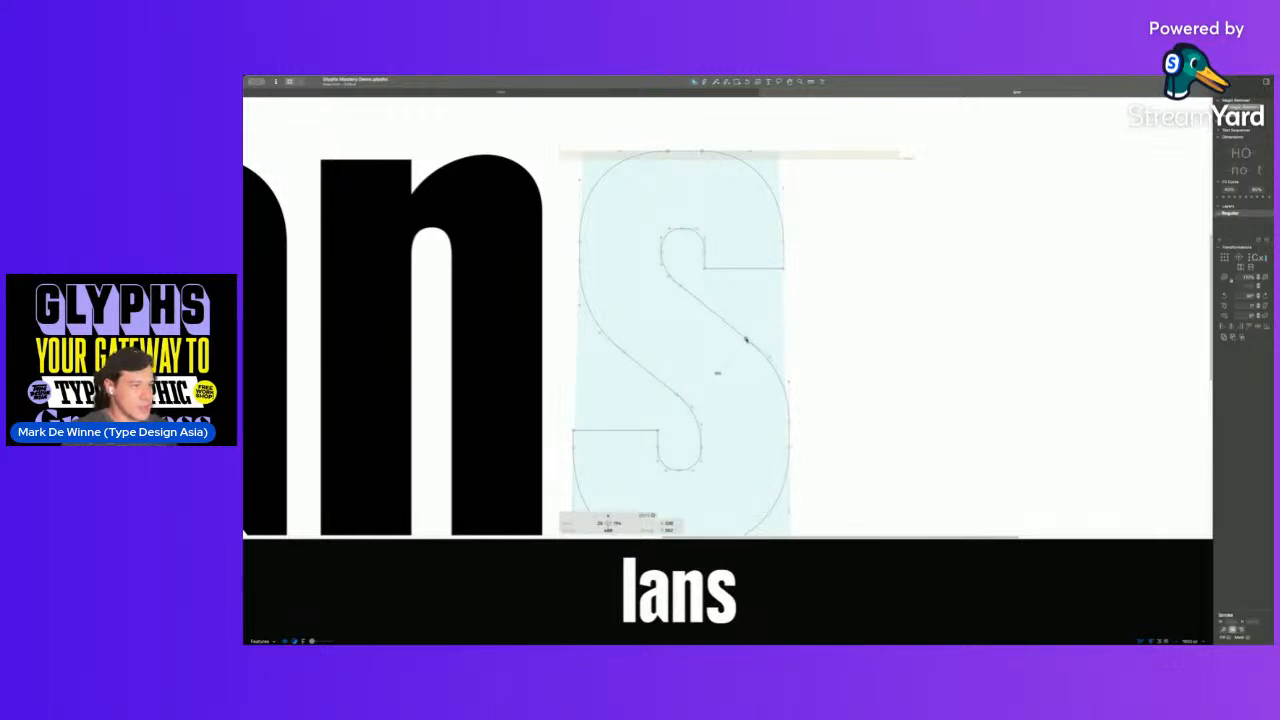
pyautogui.scroll(-5, 732, 343)
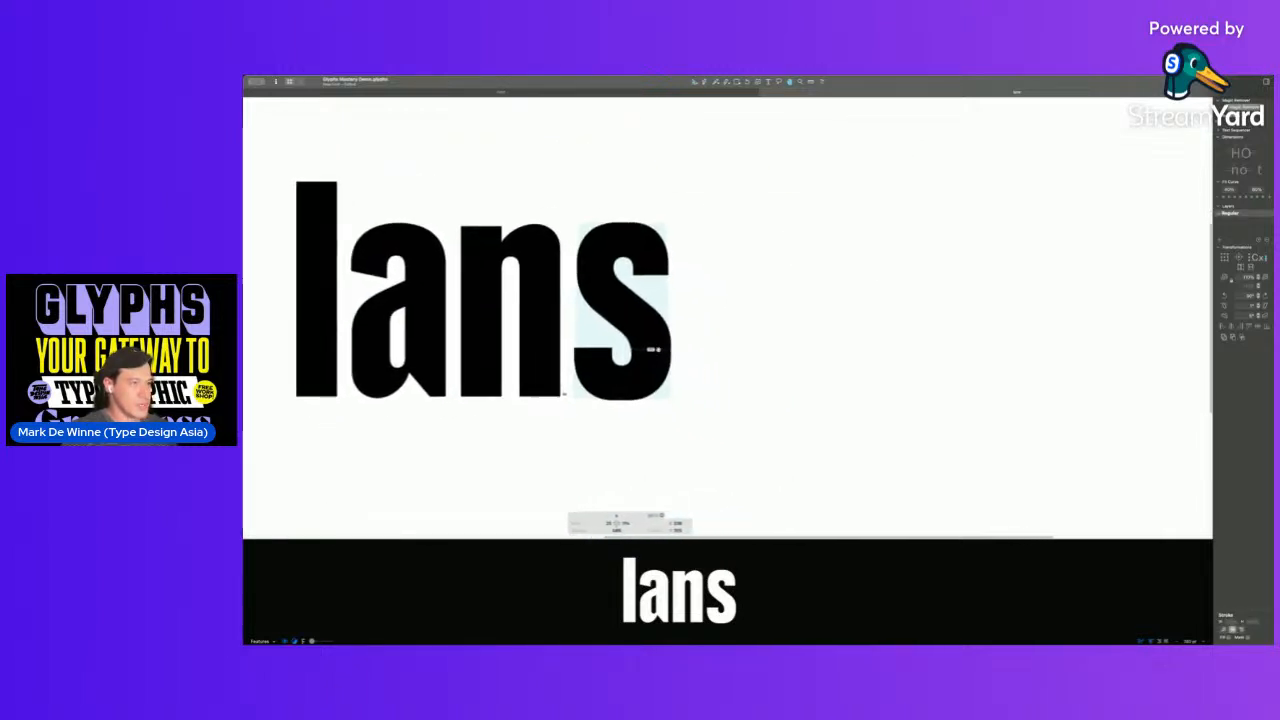
pyautogui.moveTo(538, 202); pyautogui.dragTo(630, 282)
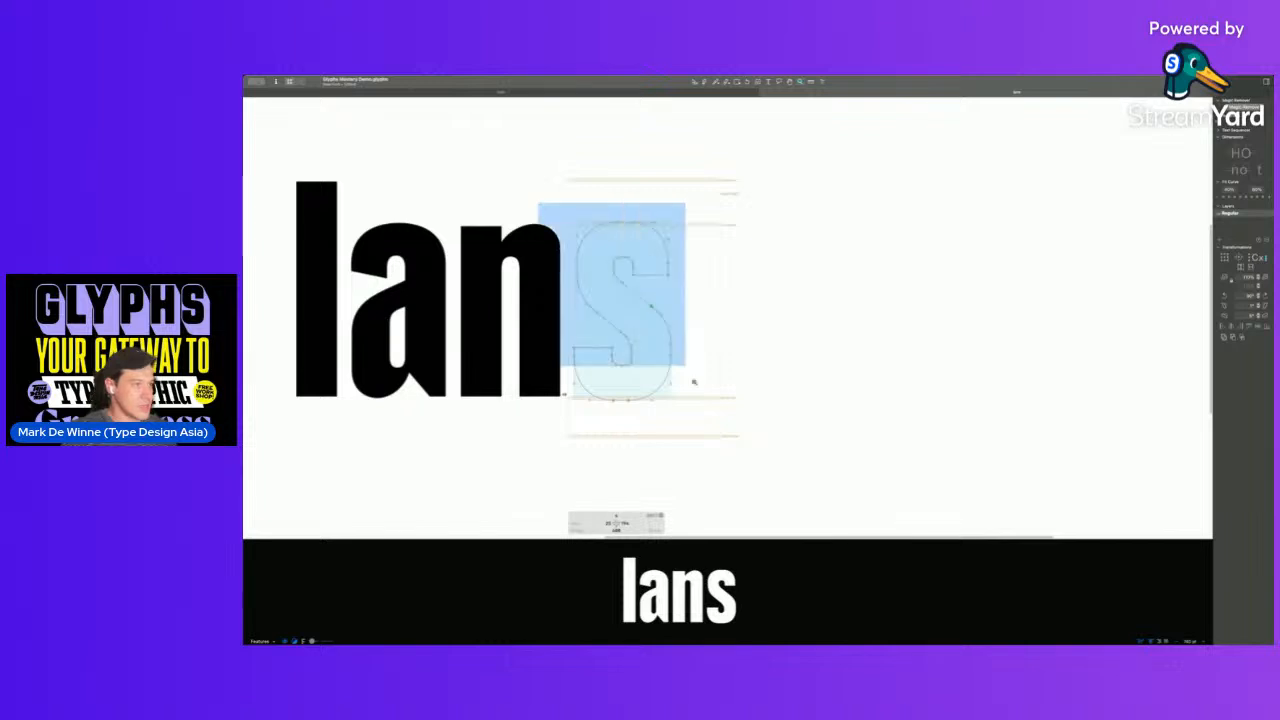
pyautogui.scroll(3, 630, 300)
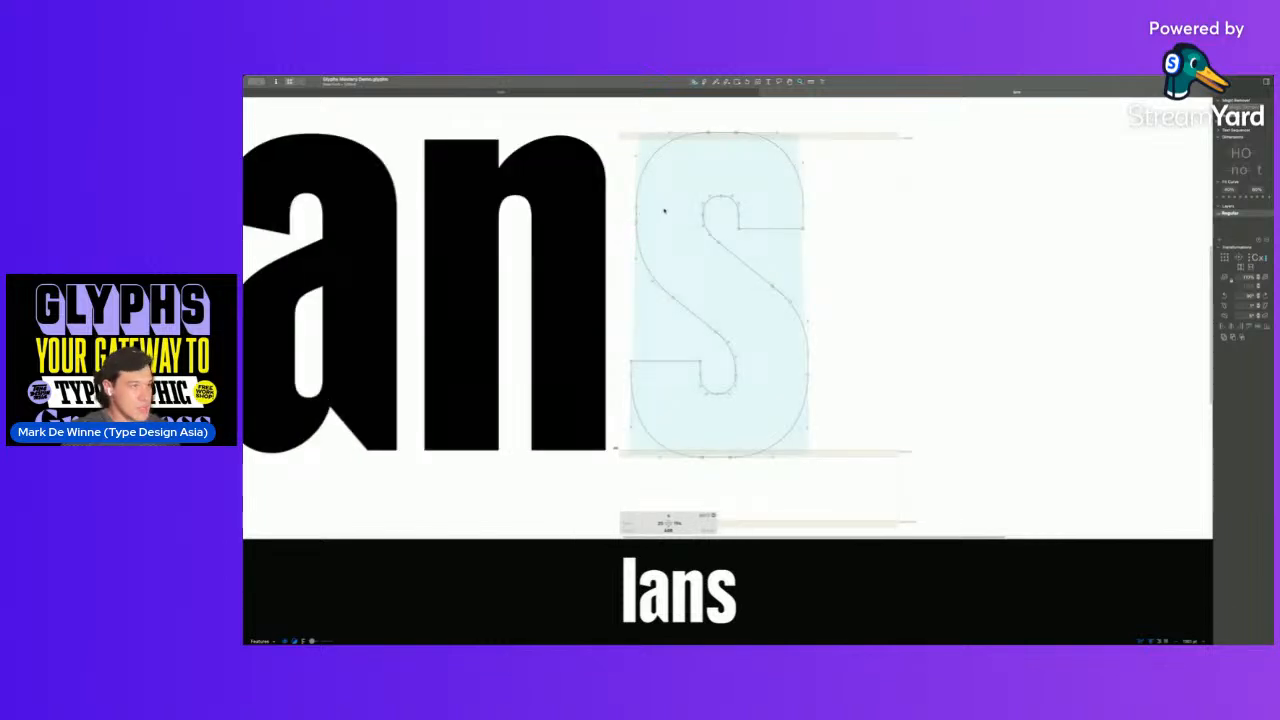
# - Nudge the upper bowl's left extreme node down and the lower bowl's right extreme node up
pyautogui.moveTo(651, 209); pyautogui.dragTo(620, 234)
pyautogui.hotkey('shift', 'Down')
pyautogui.hotkey('shift', 'Down')
pyautogui.hotkey('shift', 'Down')
pyautogui.moveTo(815, 379); pyautogui.dragTo(793, 369)
pyautogui.hotkey('shift', 'Up')
pyautogui.hotkey('shift', 'Up')
pyautogui.hotkey('shift', 'Up')
# - Move the lower bowl's right extreme node back down and refit the curve from it to the base of the s
pyautogui.press('space')
pyautogui.click(806, 367)
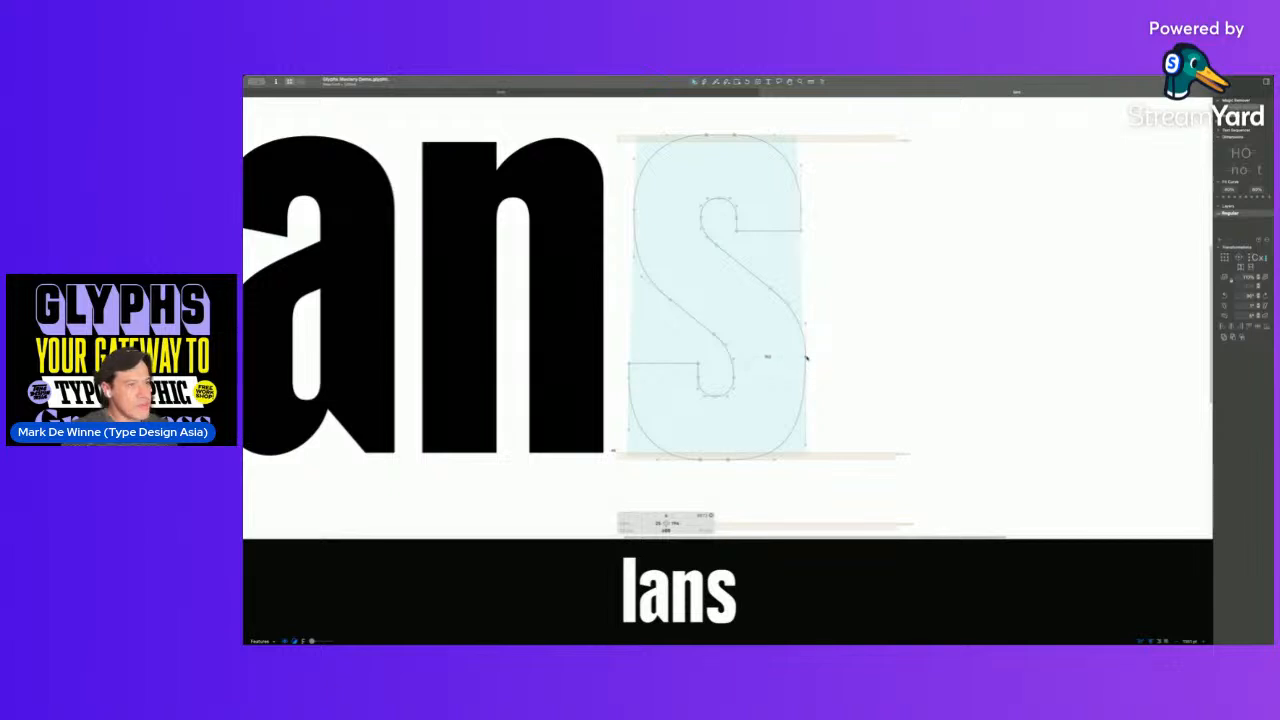
pyautogui.moveTo(806, 360); pyautogui.dragTo(806, 376)
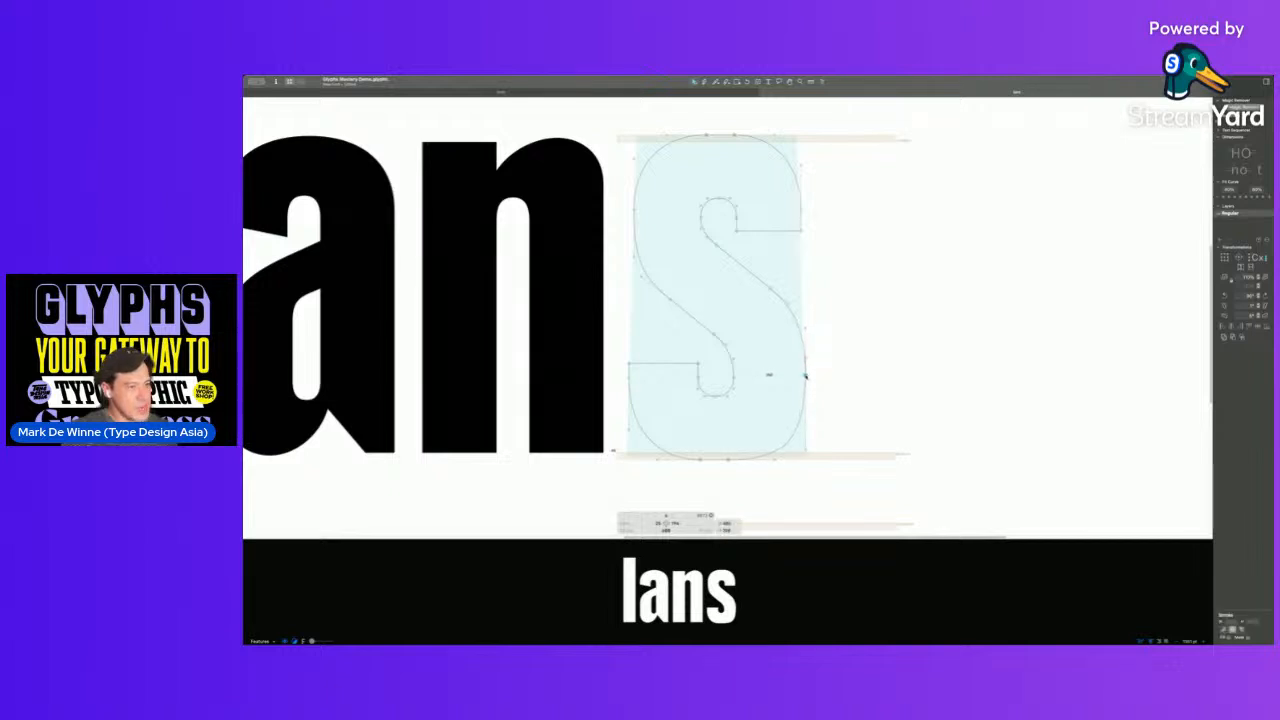
pyautogui.click(789, 442)
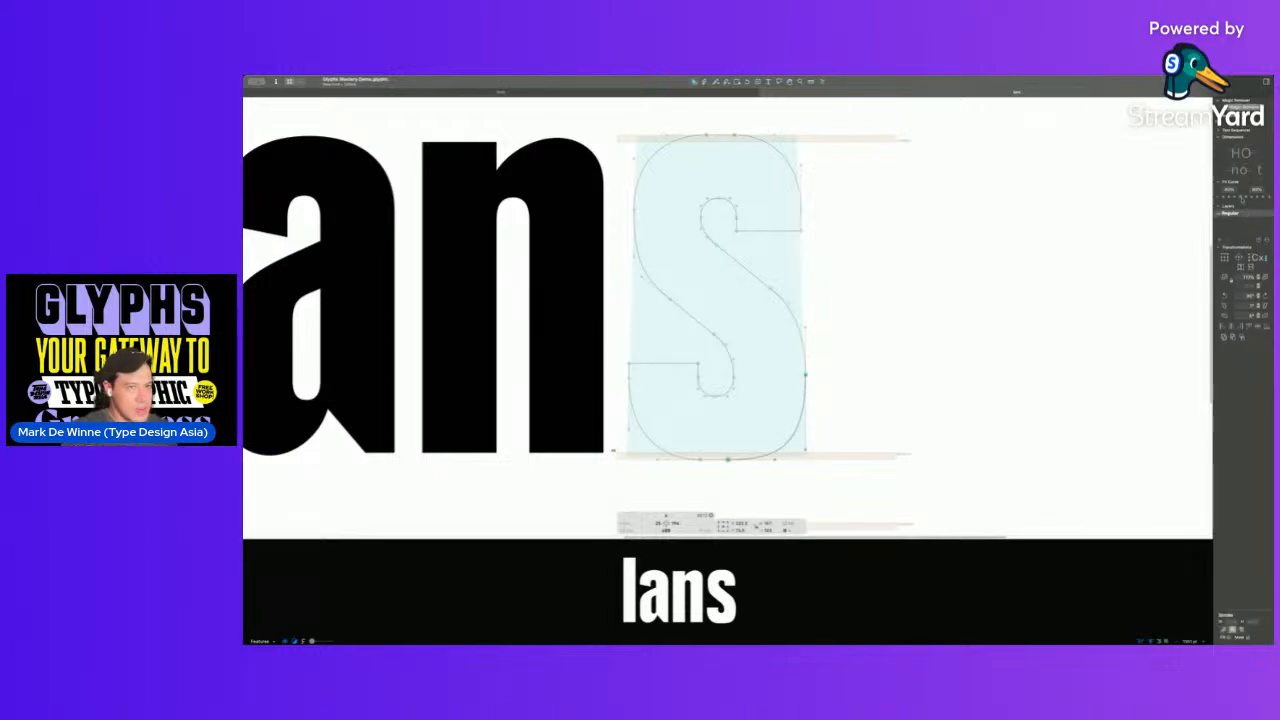
# - Select the nodes of the s's lower half, raise them slightly, and check the s beside its neighbours
pyautogui.scroll(-5, 790, 400)
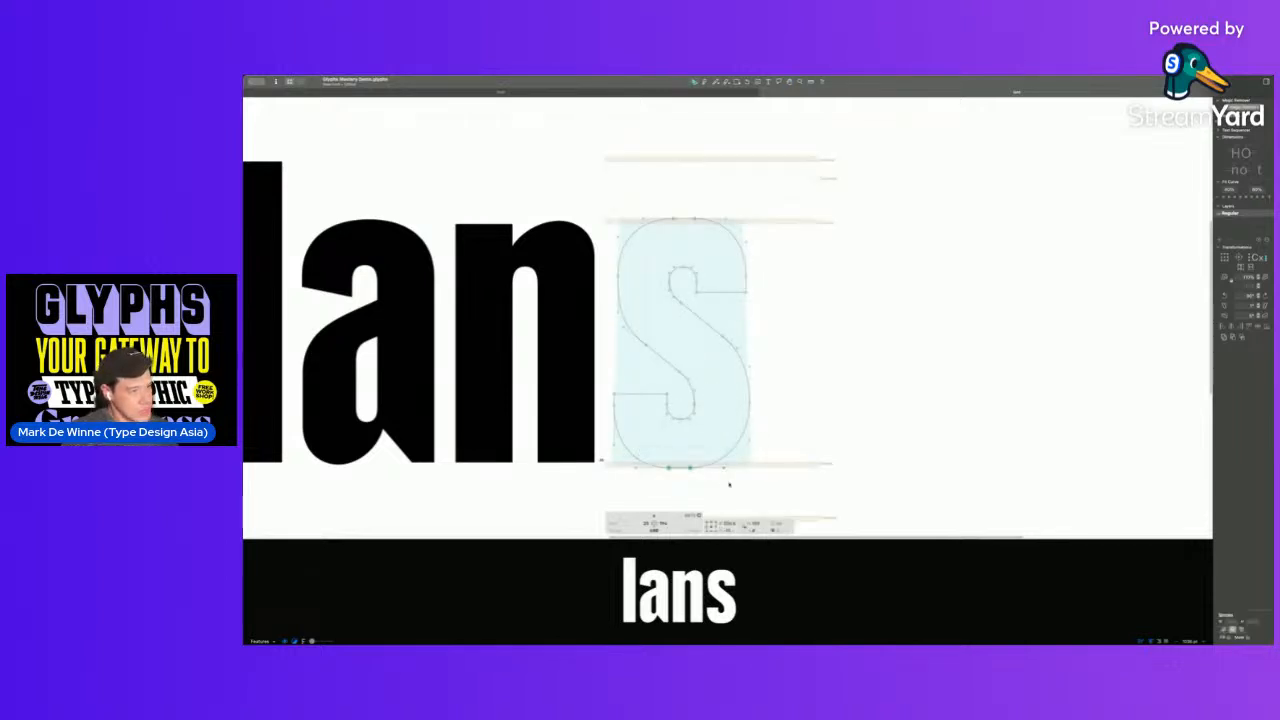
pyautogui.moveTo(772, 492); pyautogui.dragTo(581, 361)
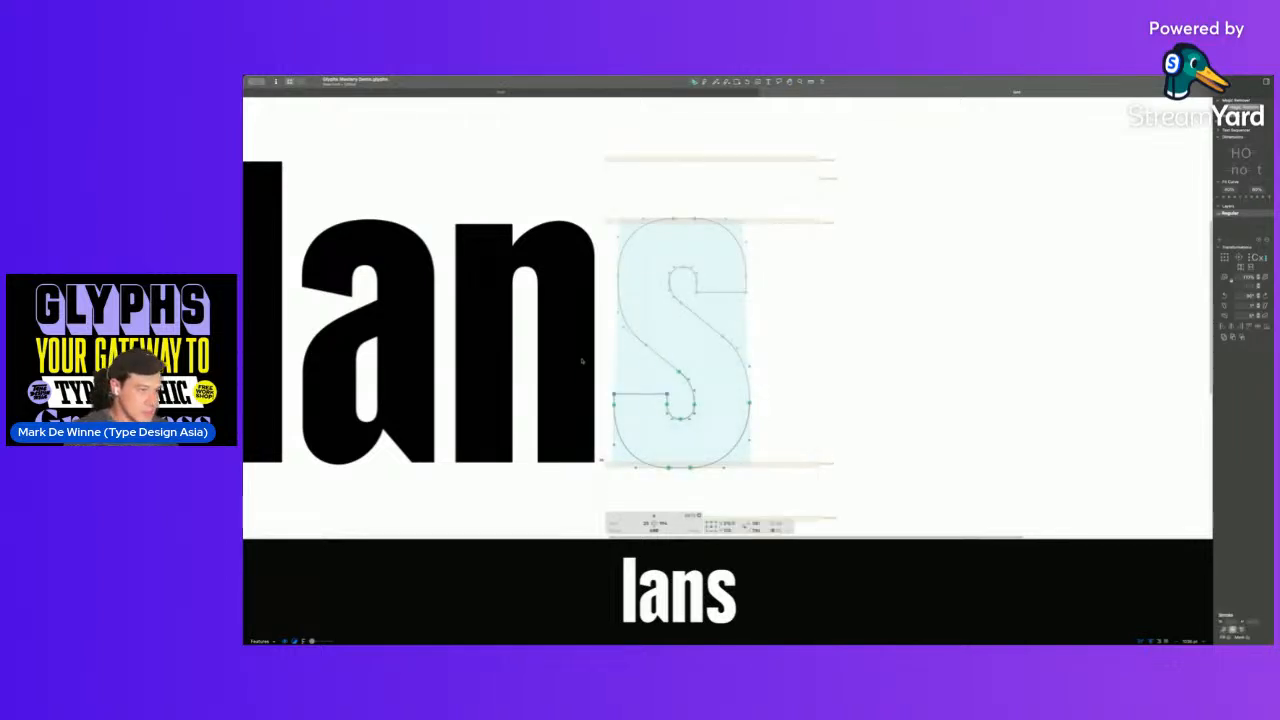
pyautogui.press('space')
pyautogui.moveTo(674, 332); pyautogui.dragTo(640, 332)
pyautogui.click(627, 318)
pyautogui.press('space')
pyautogui.press('super+plus')
pyautogui.press('space')
# - Refine the nodes where the spine meets both counters and raise the lower bowl's right extreme node slightly
pyautogui.moveTo(636, 414); pyautogui.dragTo(617, 343)
pyautogui.click(631, 392)
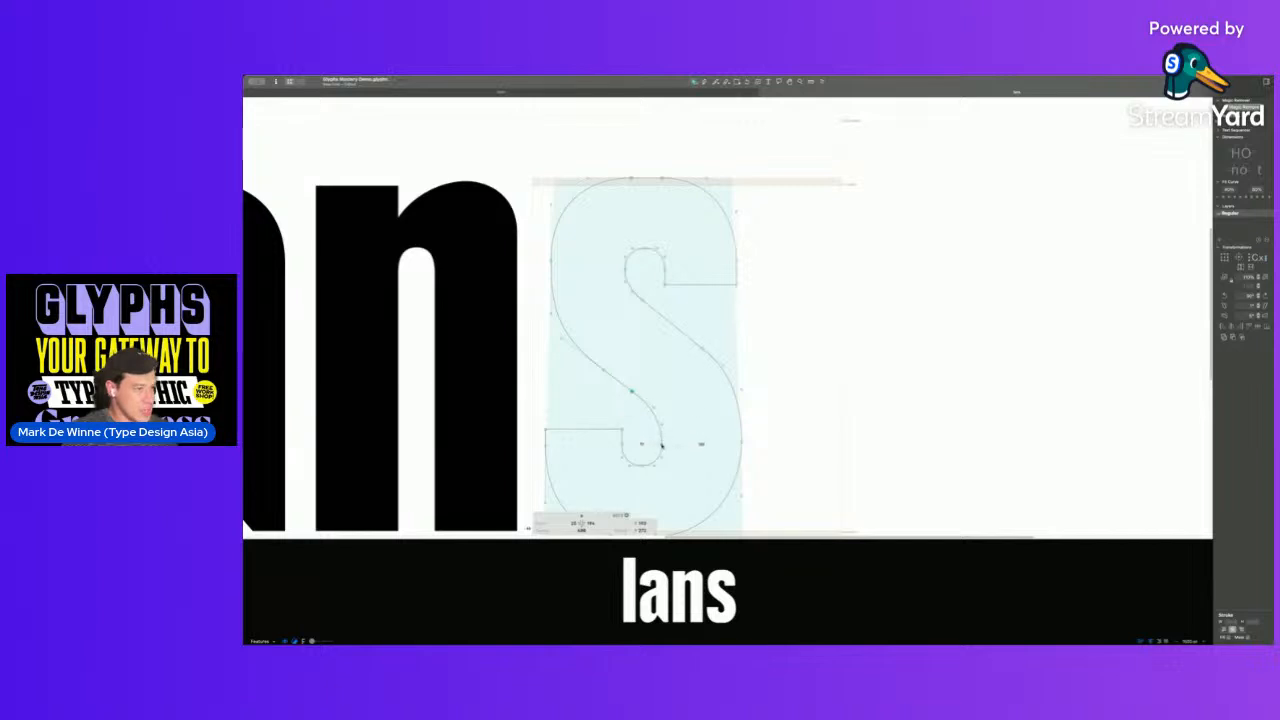
pyautogui.click(661, 425)
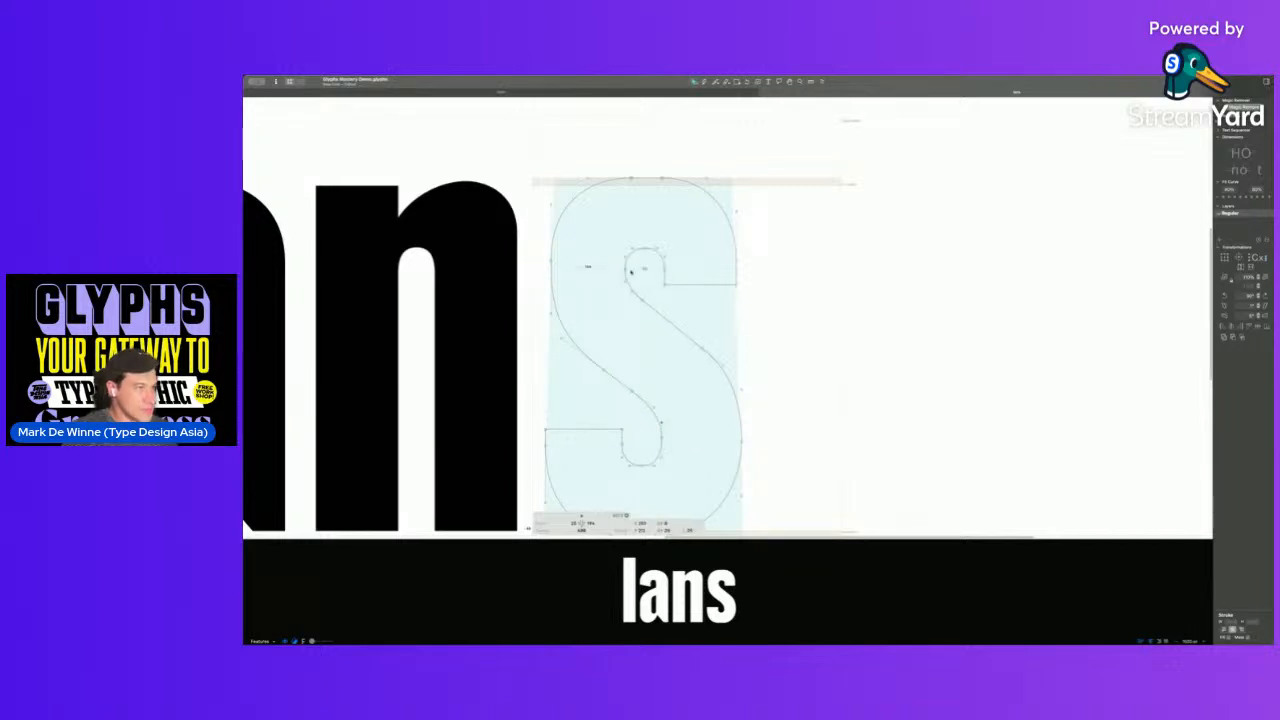
pyautogui.click(647, 306)
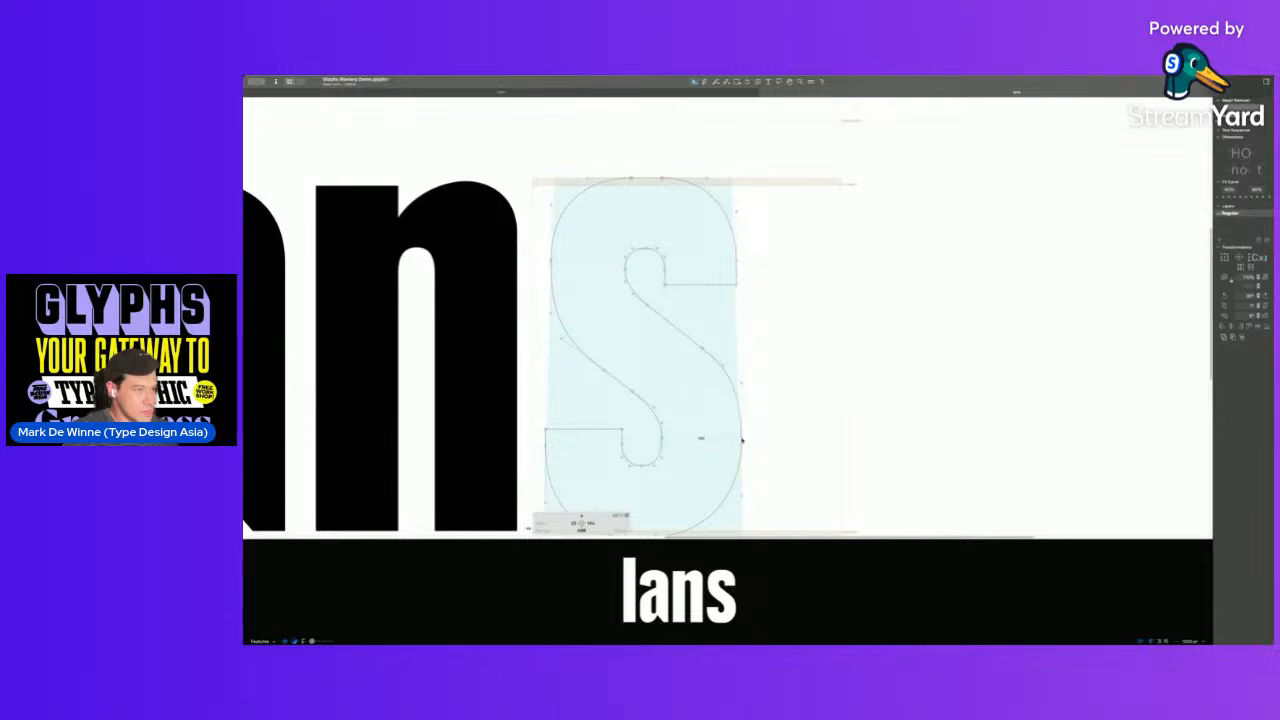
pyautogui.click(741, 436)
pyautogui.scroll(-3, 717, 368)
pyautogui.scroll(-3, 673, 398)
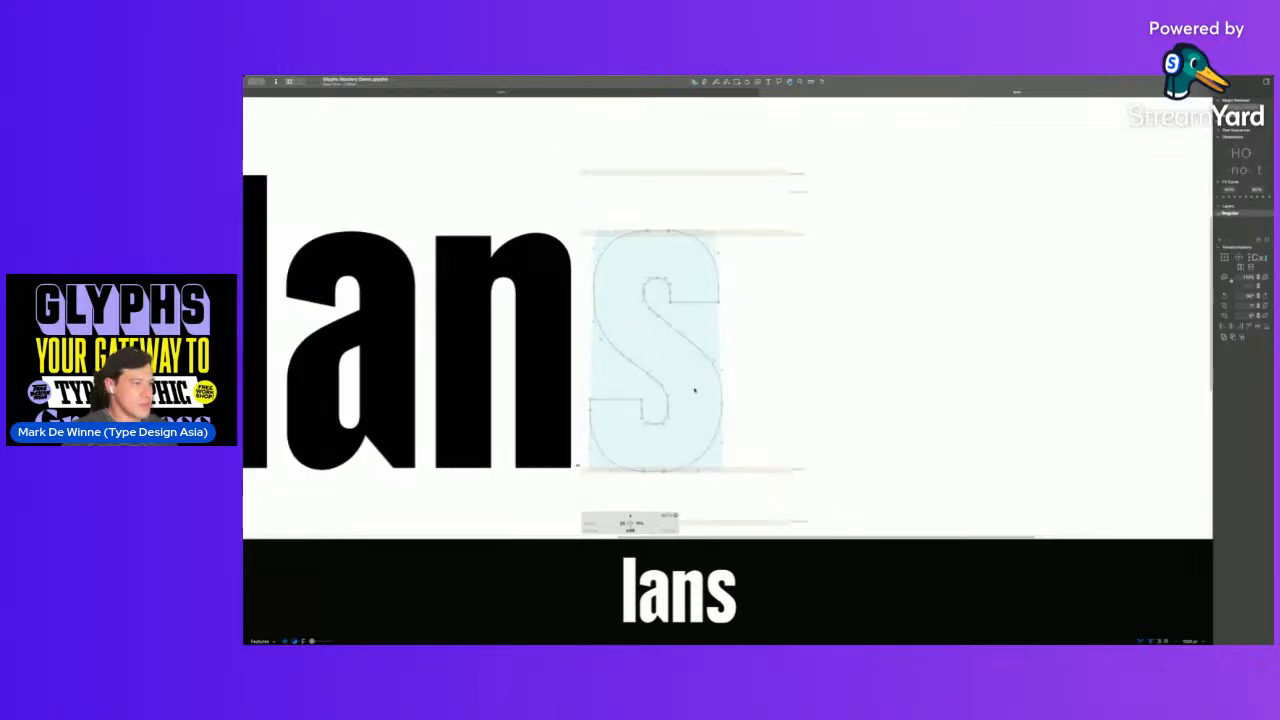
# - Raise the lower terminal's flat edge and lower the upper terminal's flat edge to lengthen both terminals
pyautogui.hscroll(1, 652, 396)
pyautogui.scroll(5, 652, 396)
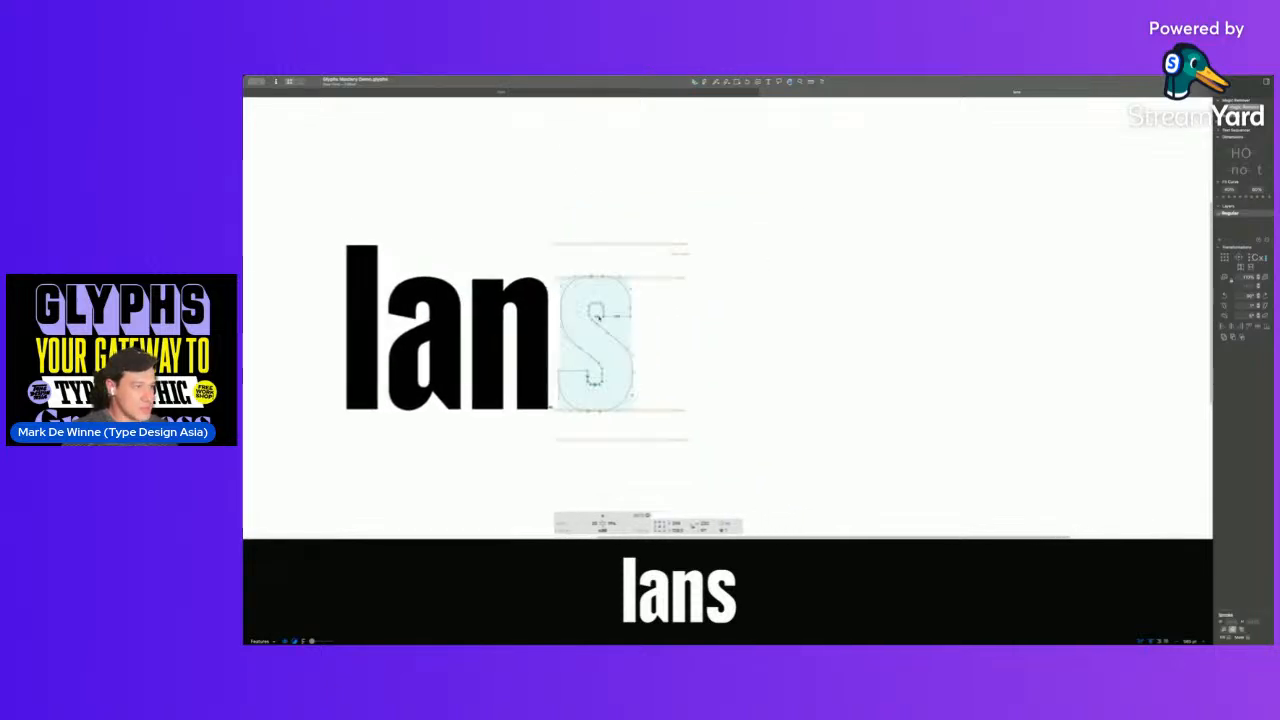
pyautogui.click(652, 396)
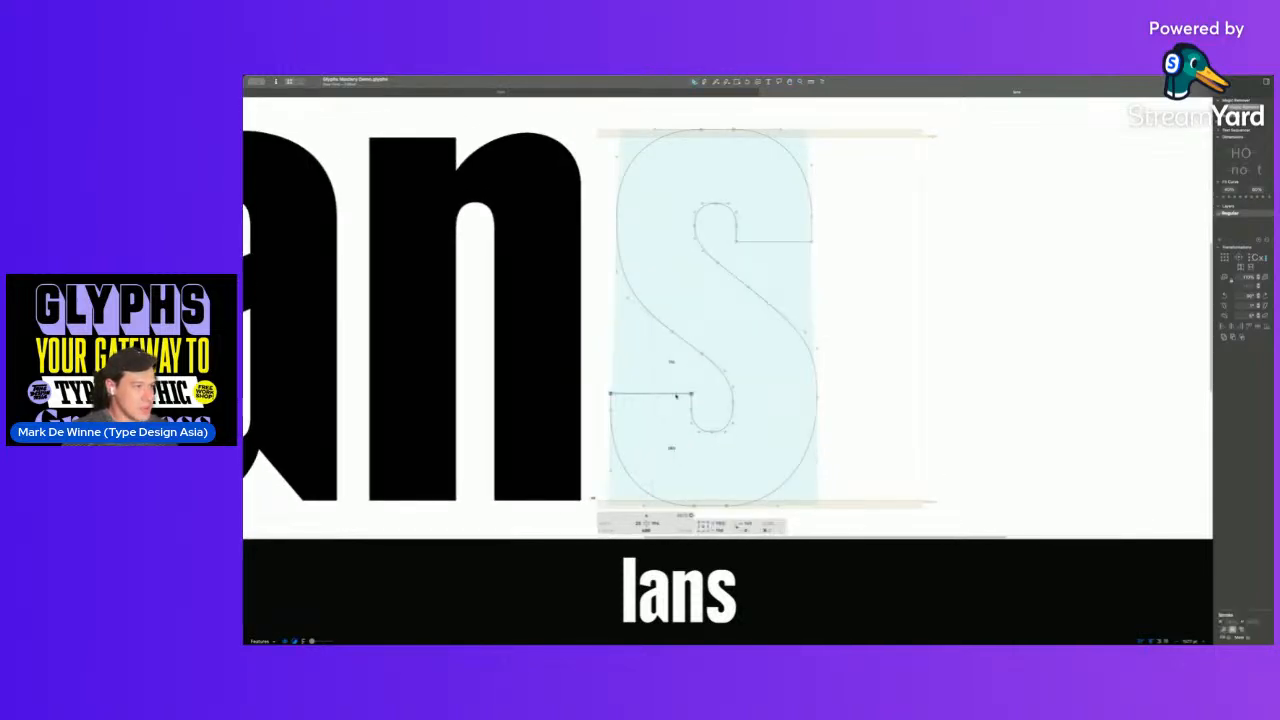
pyautogui.hotkey('shift', 'Up')
pyautogui.hotkey('shift', 'Up')
pyautogui.click(767, 242)
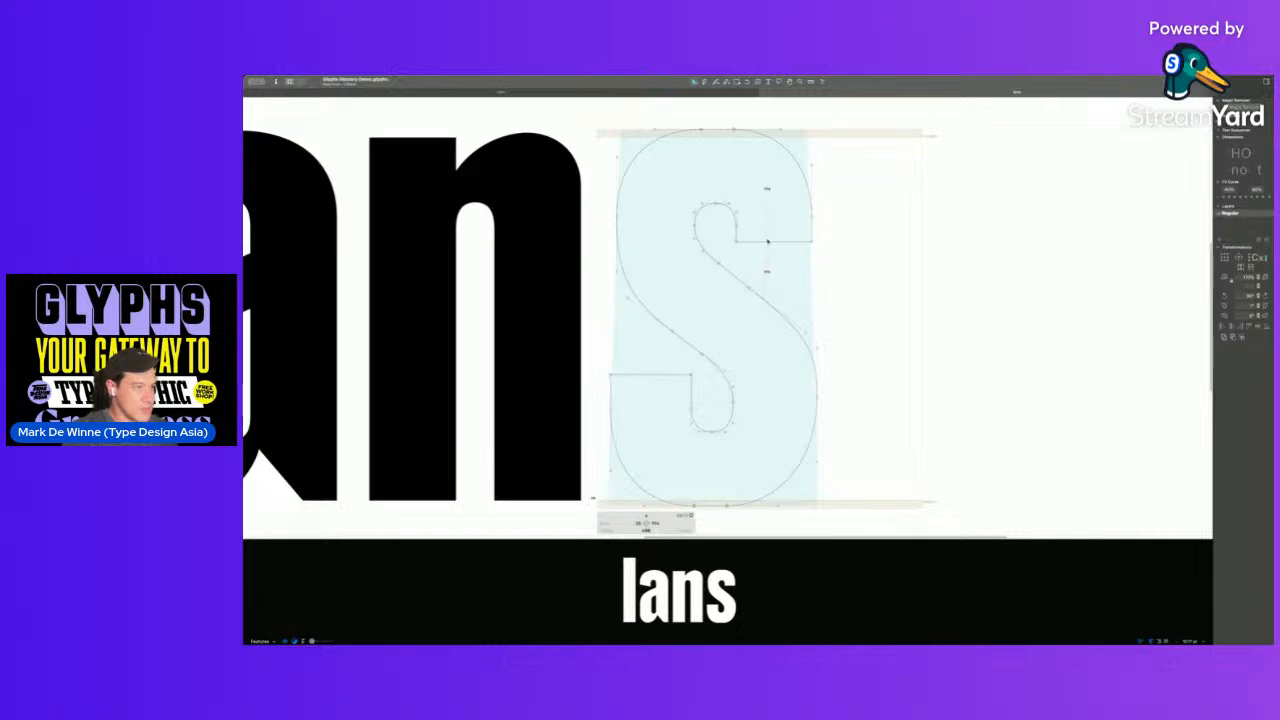
pyautogui.moveTo(812, 242); pyautogui.dragTo(812, 258)
pyautogui.click(811, 257)
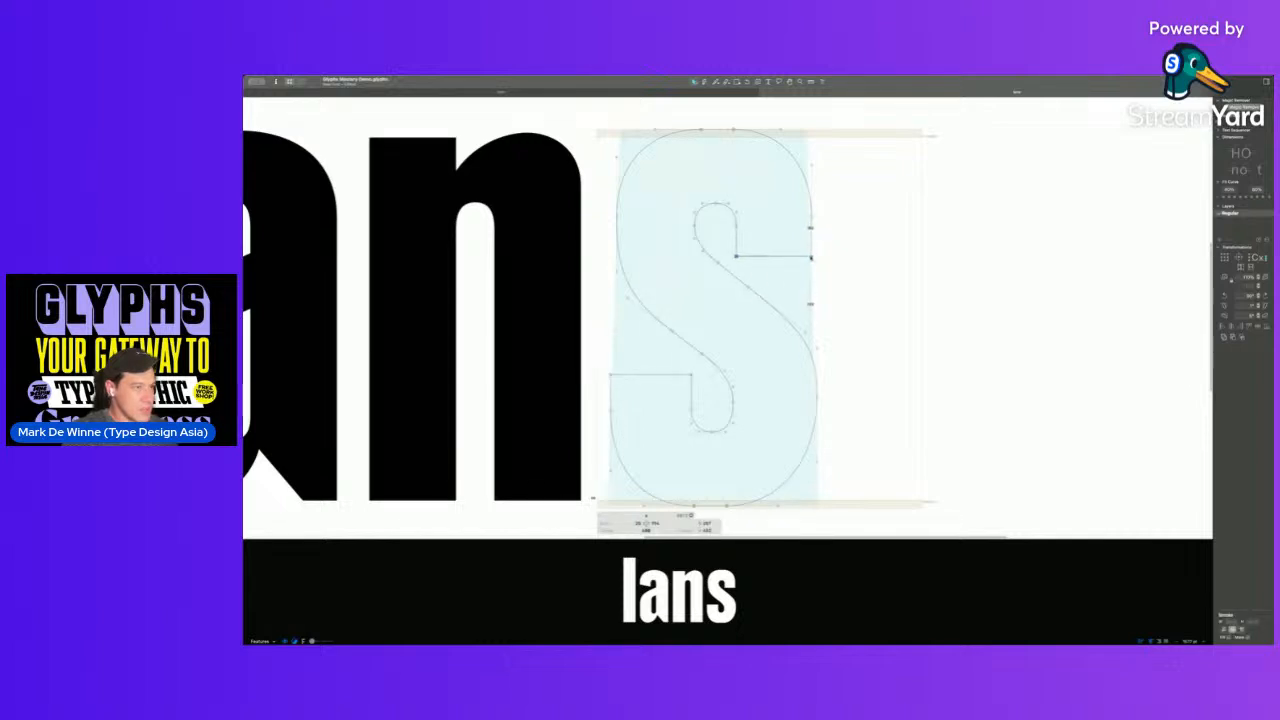
# - Slant both terminals by raising the upper one's outer node and the lower one's inner node, and preview the s
pyautogui.keyDown('shift'); pyautogui.click(810, 256); pyautogui.keyUp('shift')
pyautogui.moveTo(811, 257); pyautogui.dragTo(811, 244)
pyautogui.click(811, 251)
pyautogui.moveTo(691, 376); pyautogui.dragTo(692, 368)
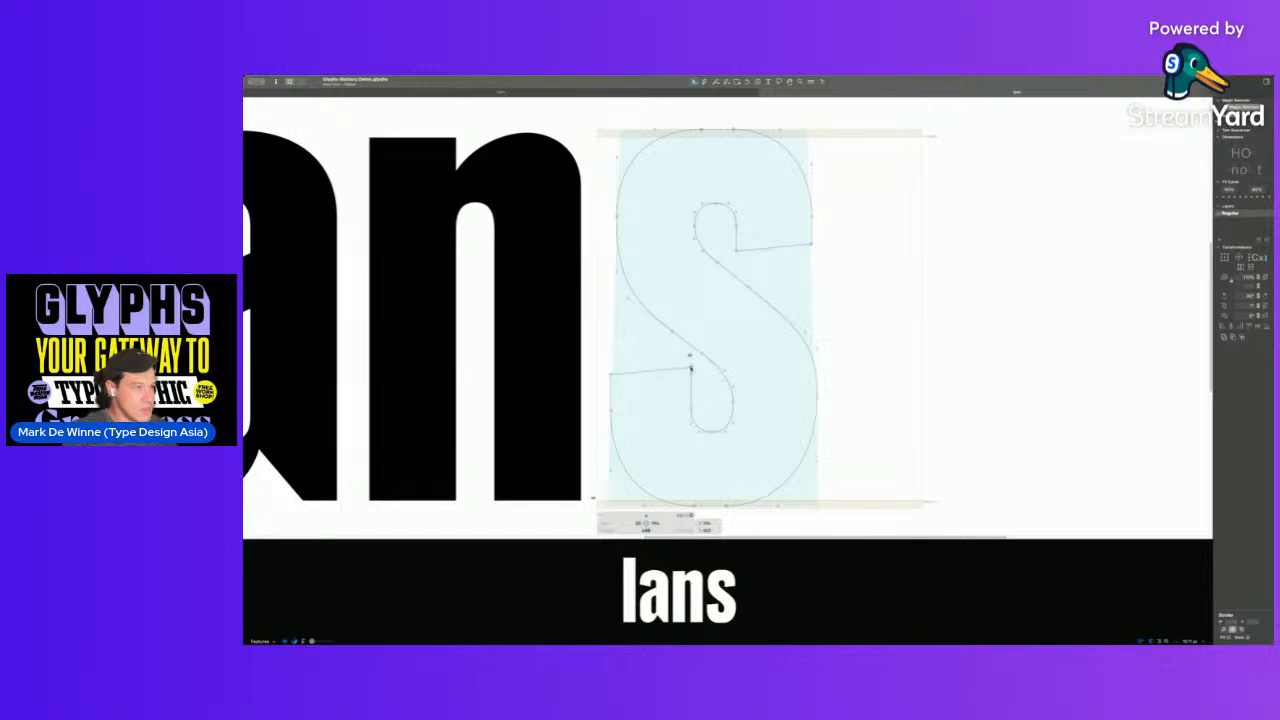
pyautogui.click(611, 376)
pyautogui.keyDown('shift'); pyautogui.click(691, 369); pyautogui.keyUp('shift')
pyautogui.moveTo(691, 369); pyautogui.dragTo(677, 420)
pyautogui.scroll(-5, 696, 377)
pyautogui.press('space')
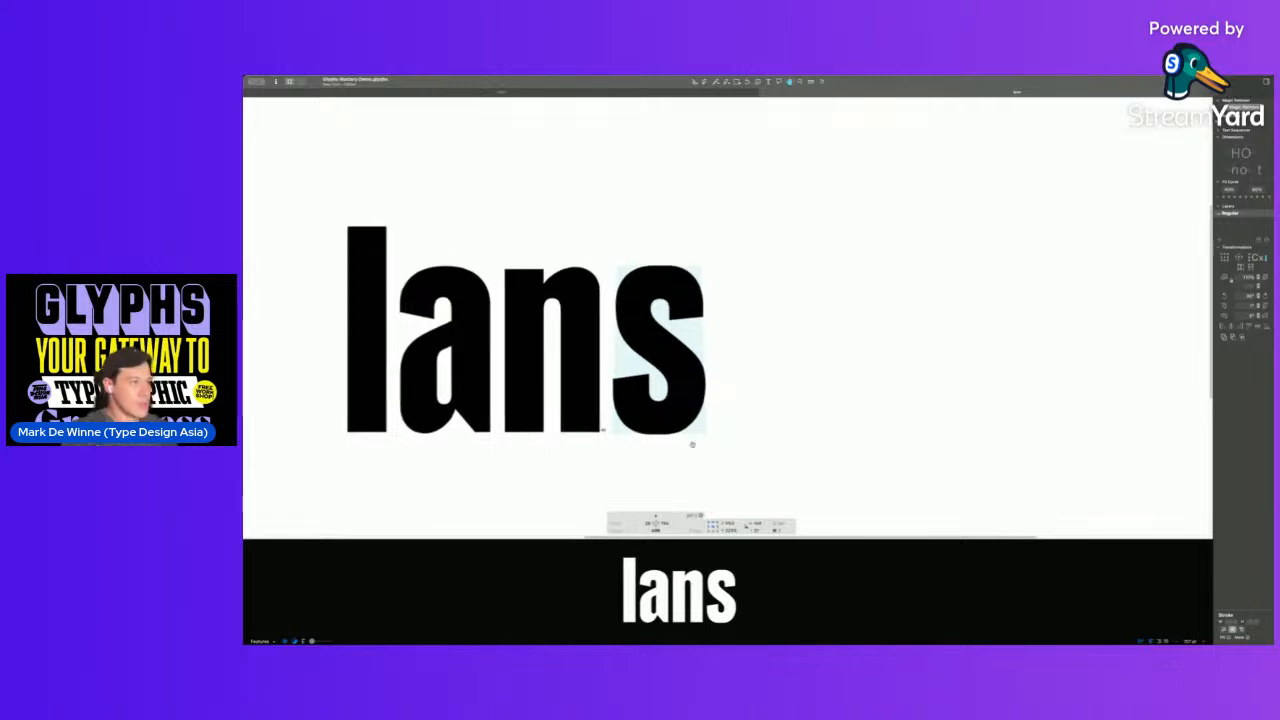
# - Add an a after the s in the test word and set the s's right sidebearing to 20
pyautogui.scroll(-2, 693, 446)
pyautogui.press('t')
pyautogui.click(709, 374)
pyautogui.write('a')
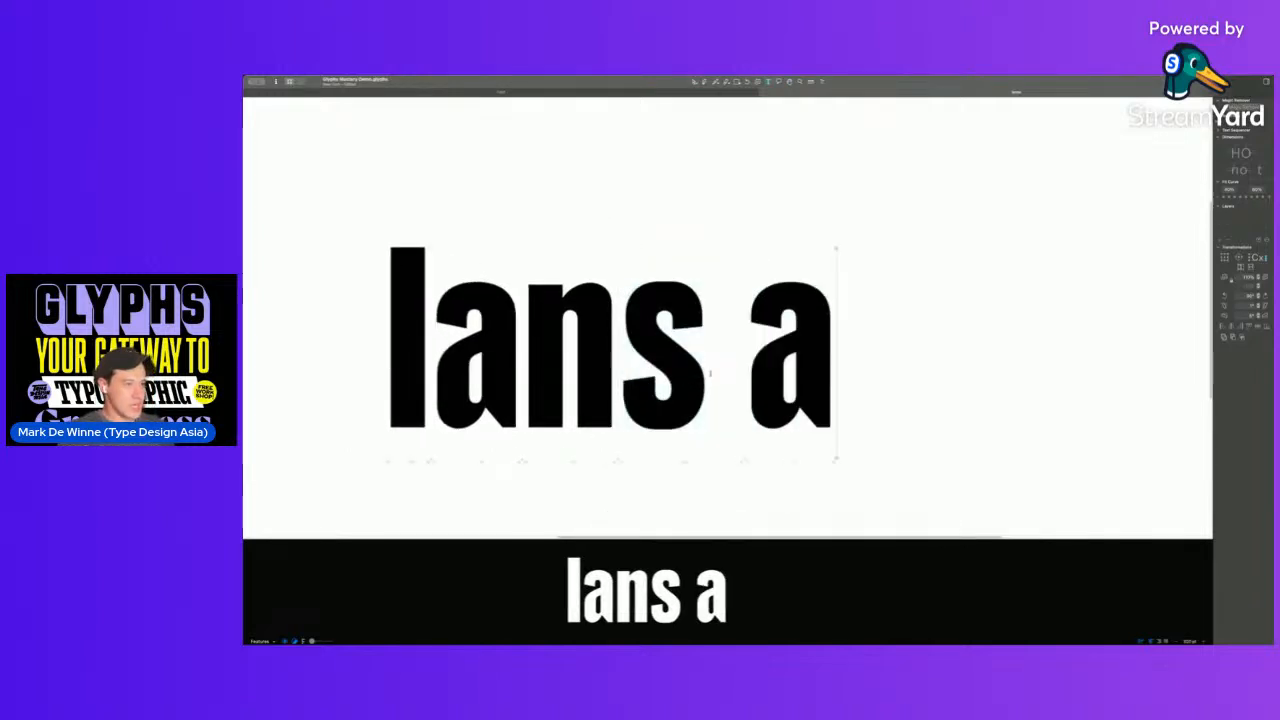
pyautogui.doubleClick(669, 363)
pyautogui.click(680, 522)
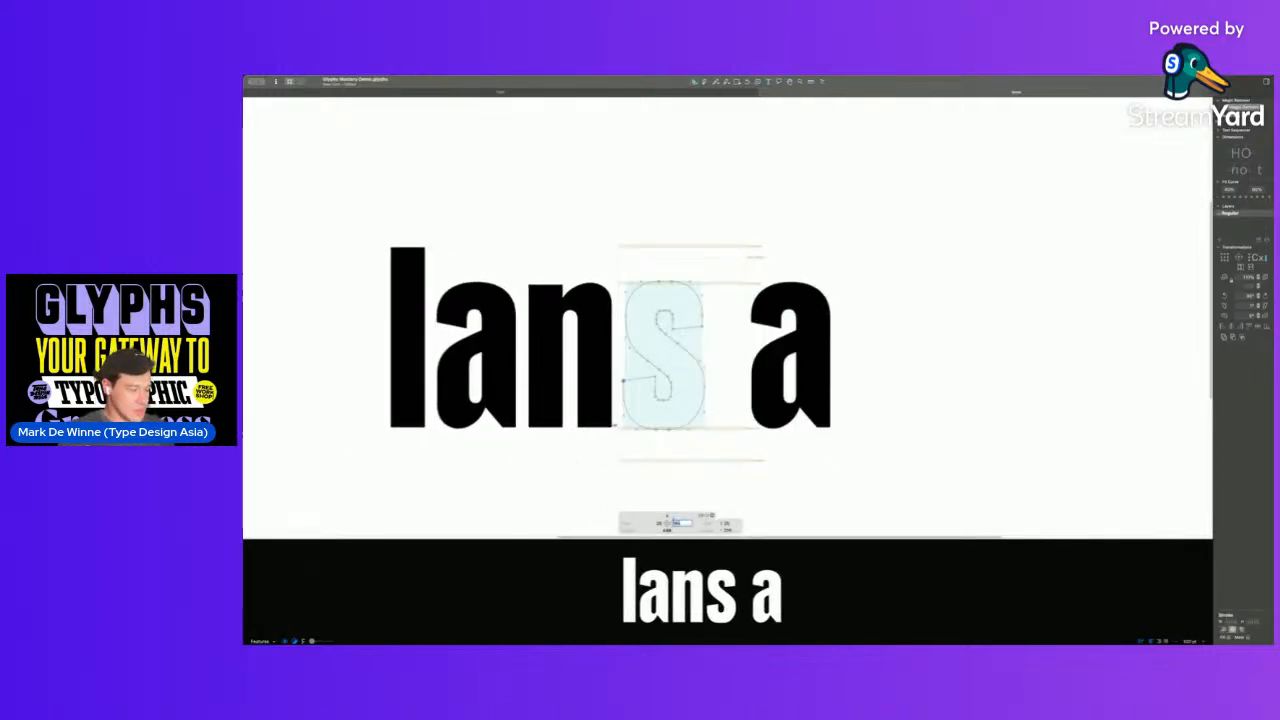
pyautogui.write('20')
pyautogui.press('Return')
pyautogui.scroll(-4, 629, 297)
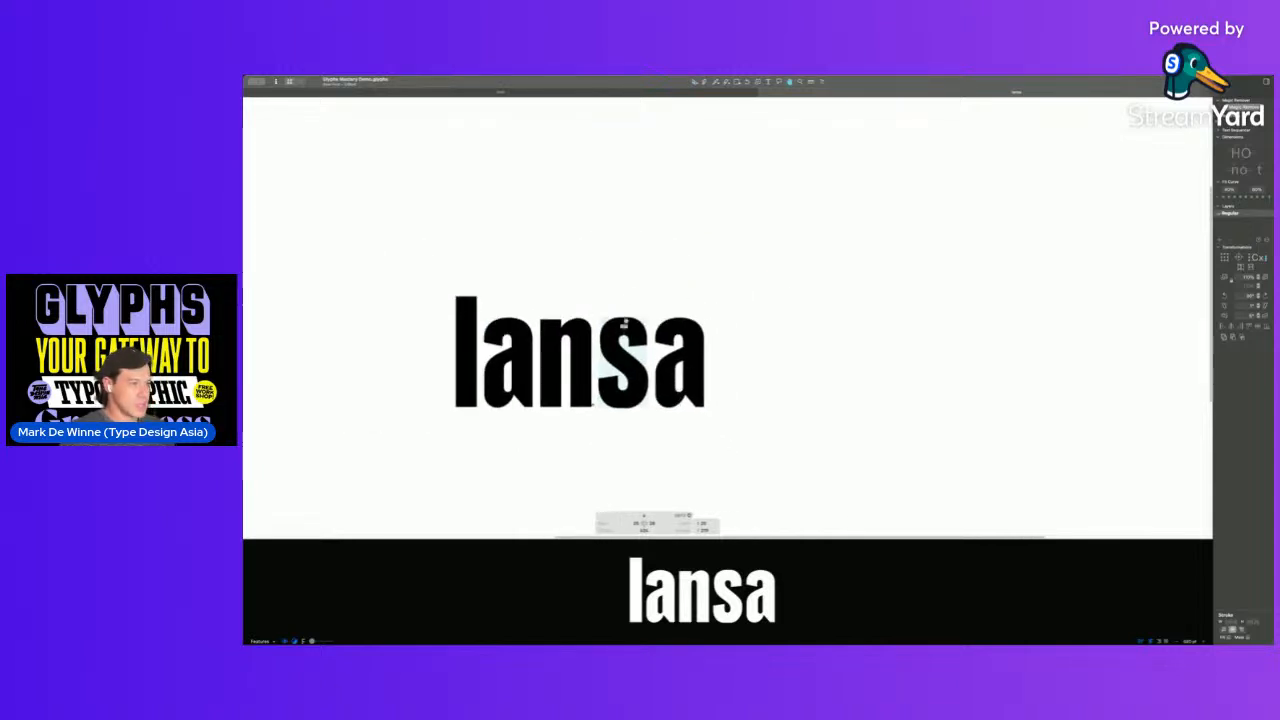
# - Flatten both terminals of the s by moving their inner corner nodes level with the outer ones
pyautogui.scroll(5, 593, 311)
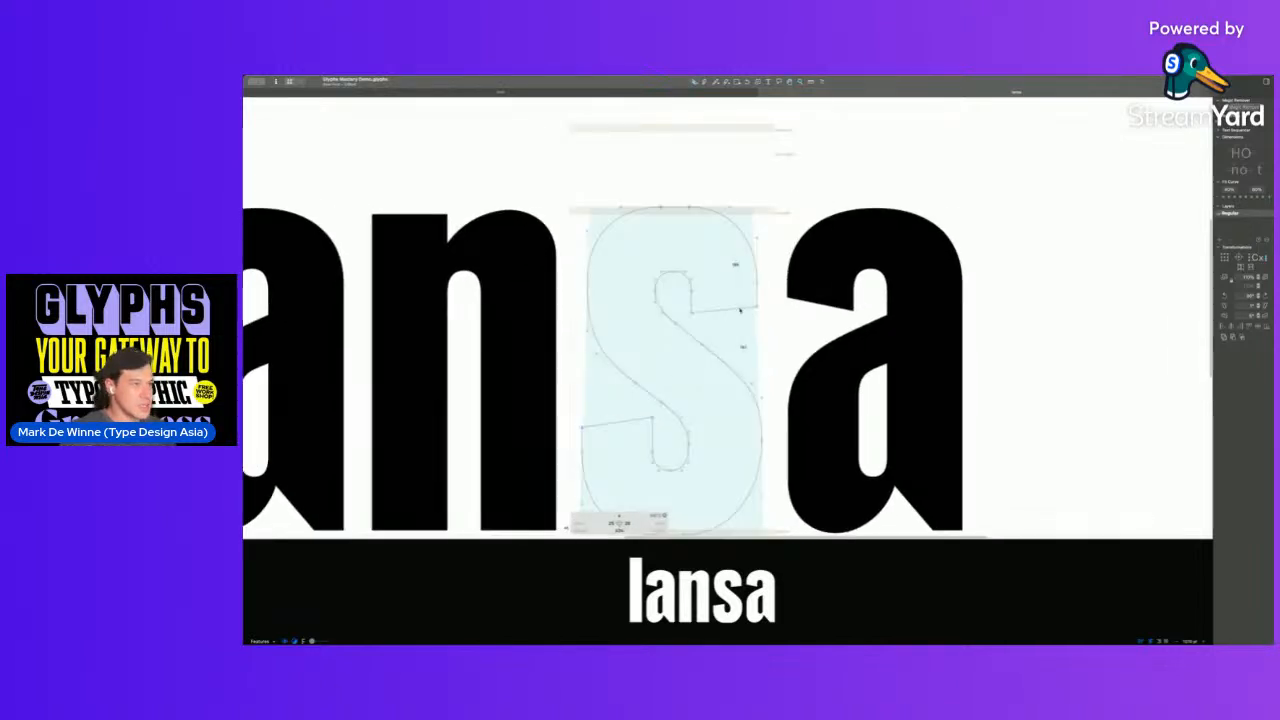
pyautogui.click(706, 318)
pyautogui.click(691, 309)
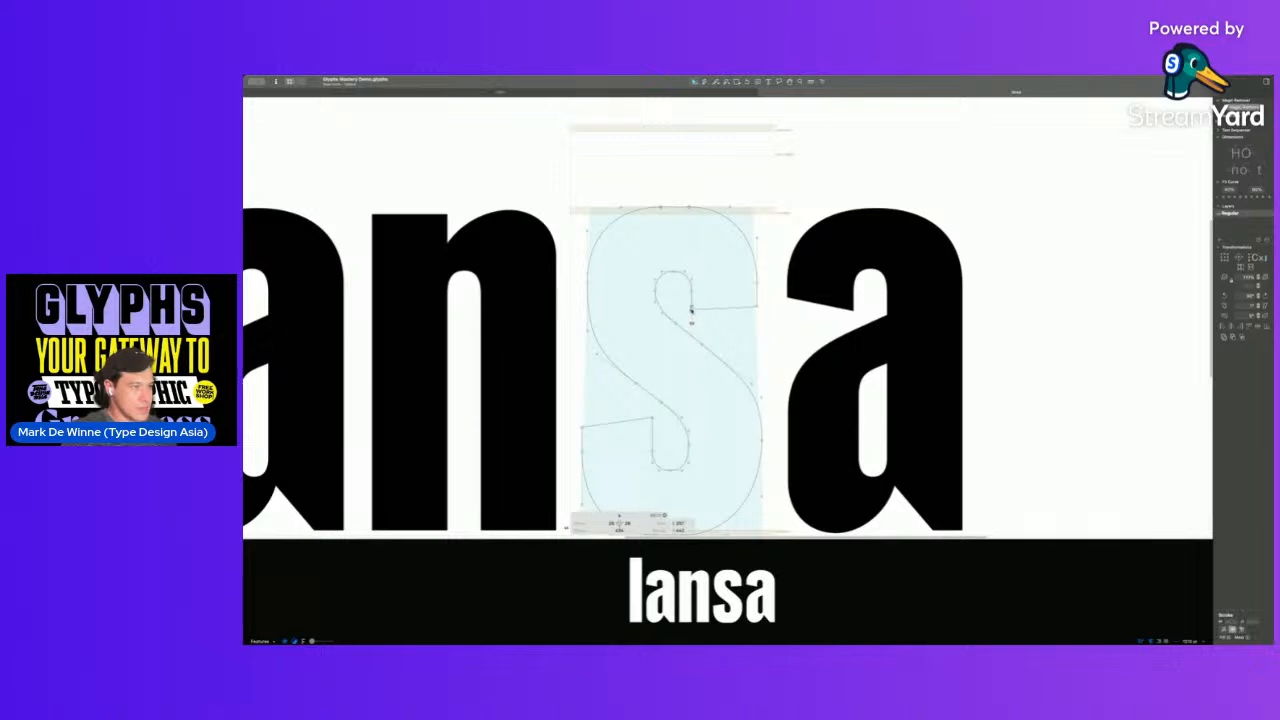
pyautogui.moveTo(652, 418); pyautogui.dragTo(653, 426)
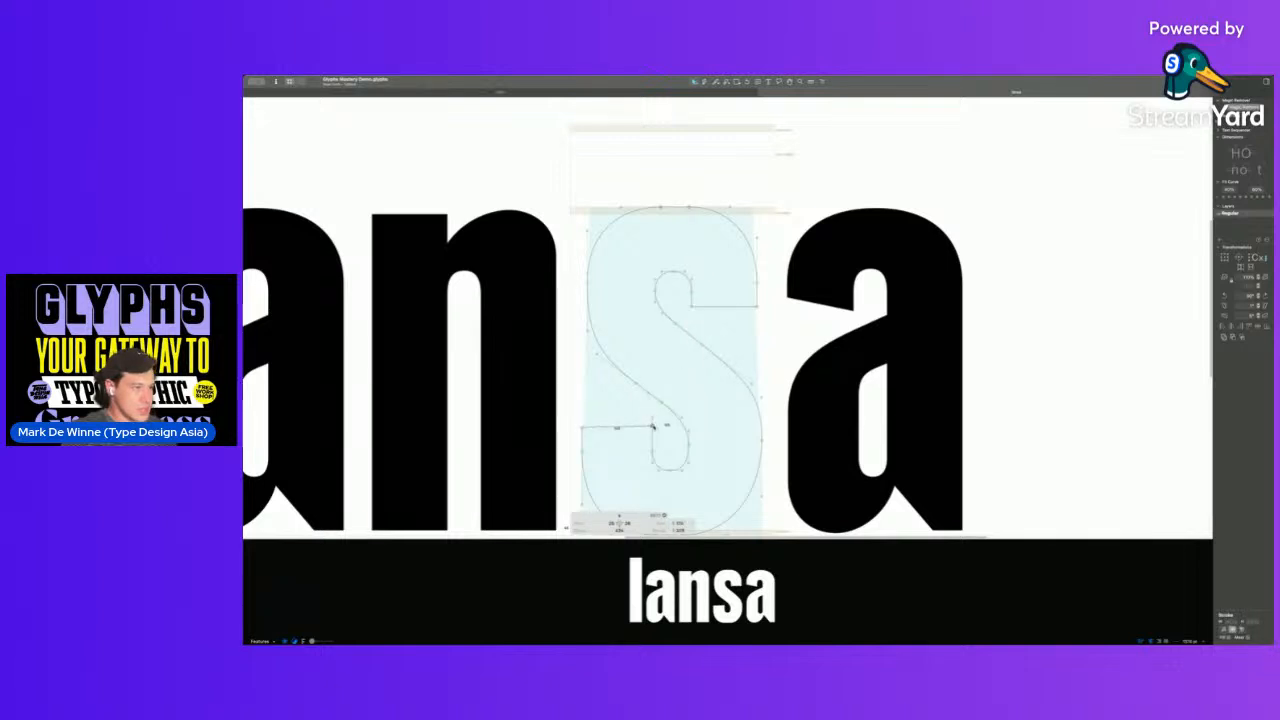
# - Preview the filled s at several sizes to judge its flat terminals, spine and weight against the neighbouring n and a
pyautogui.scroll(-5, 653, 426)
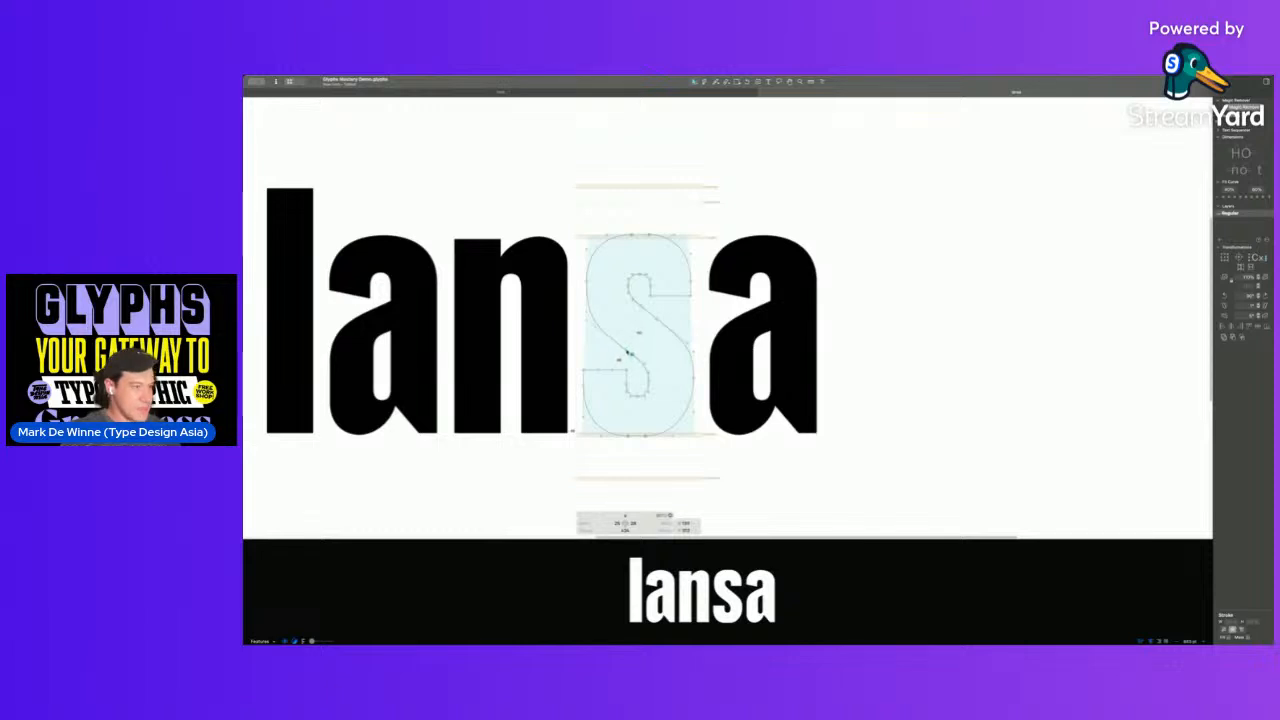
pyautogui.click(633, 357)
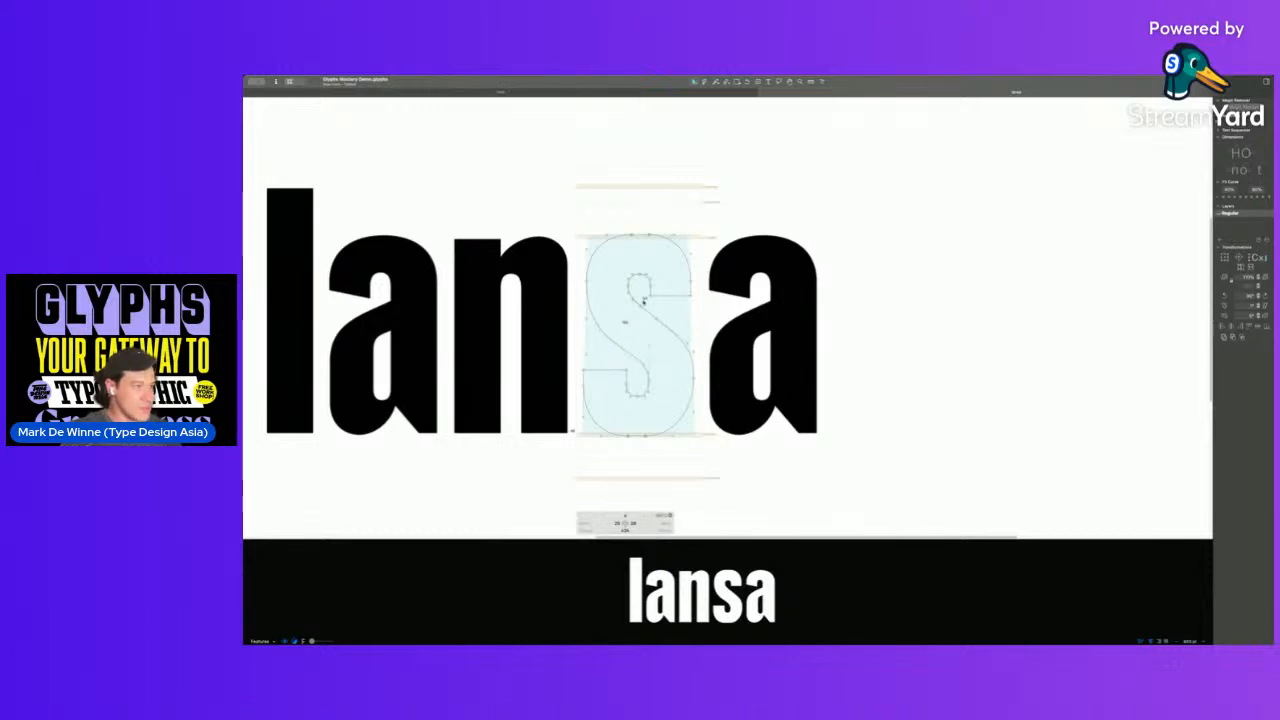
pyautogui.press('space')
pyautogui.press('space')
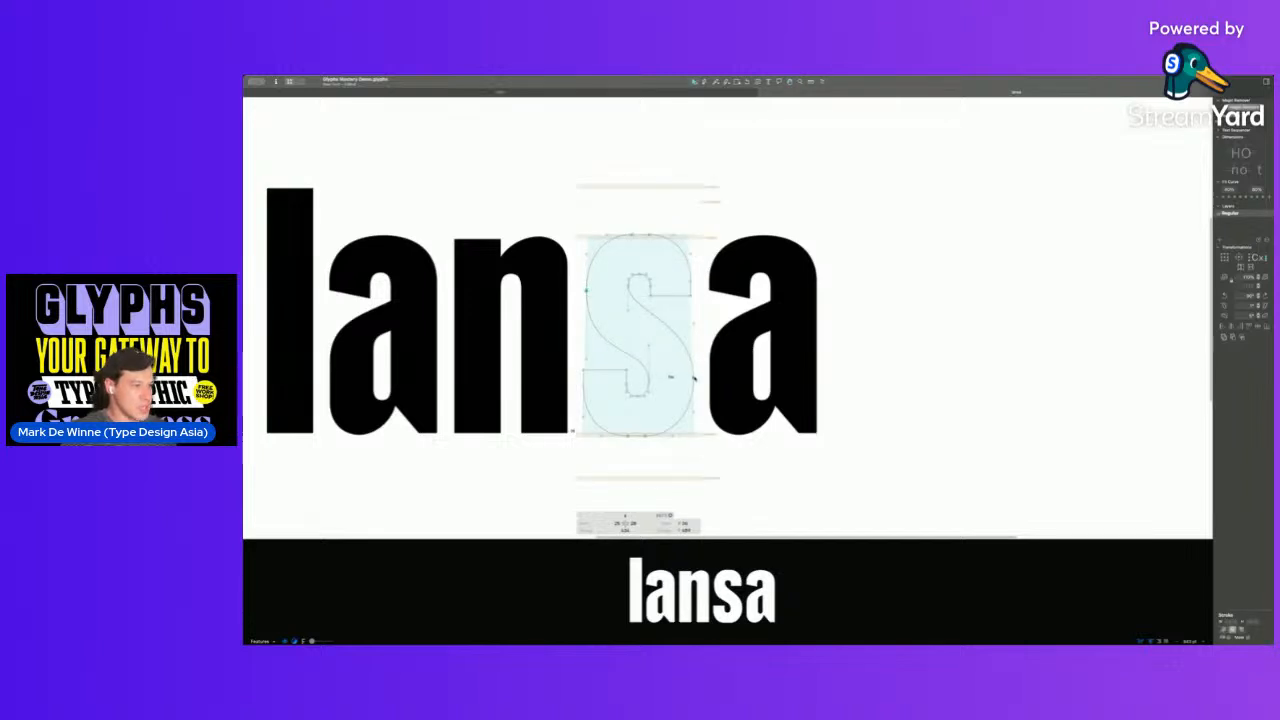
pyautogui.press('space')
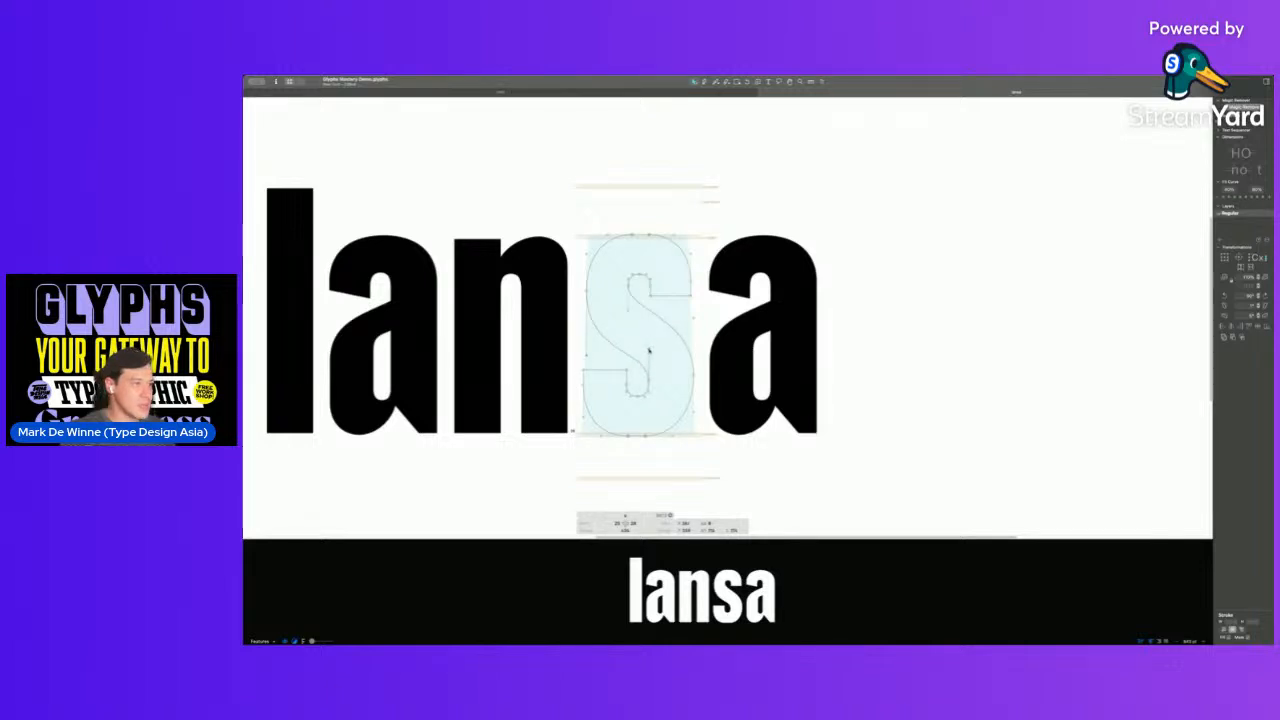
pyautogui.press('space')
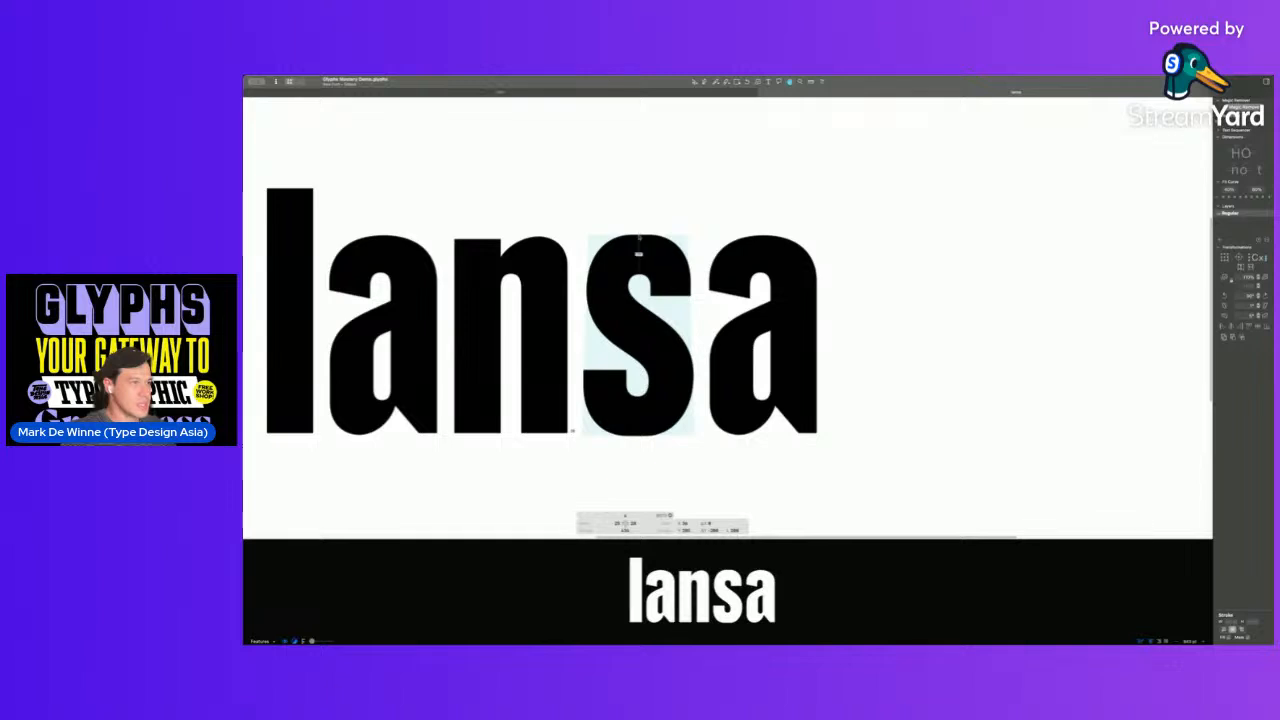
pyautogui.press('space')
pyautogui.scroll(-2, 645, 262)
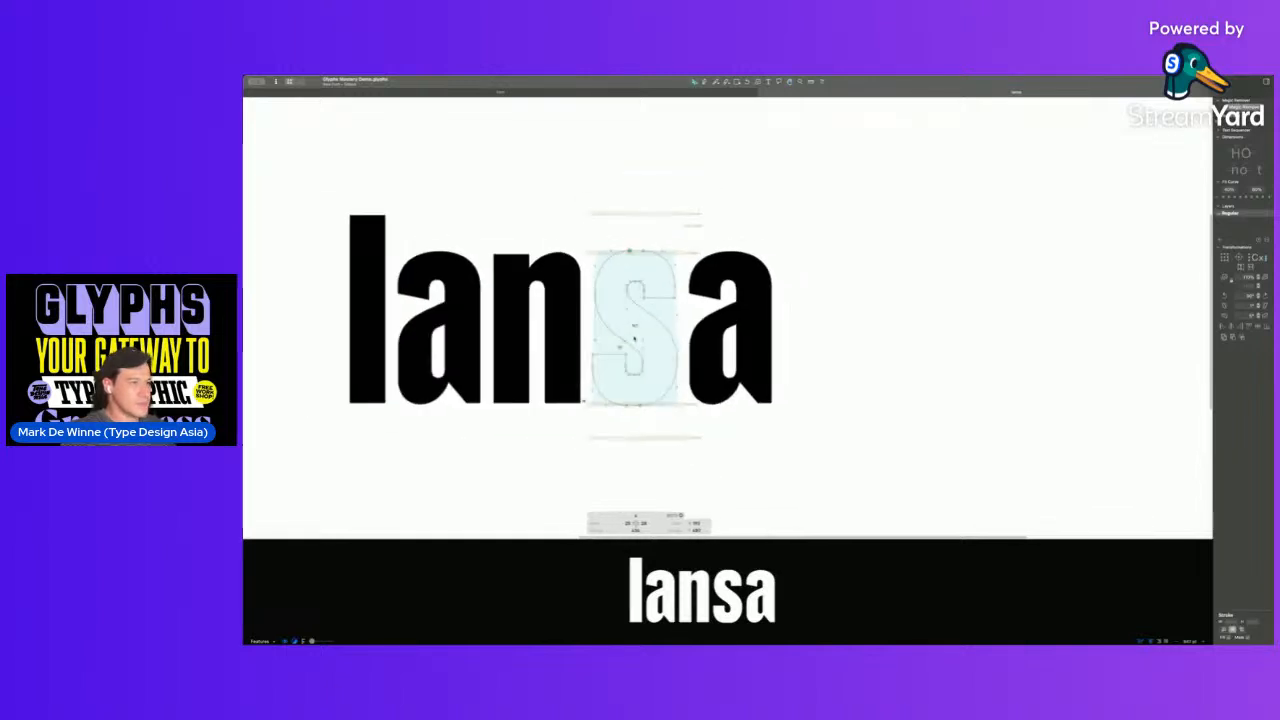
pyautogui.hscroll(1, 617, 388)
pyautogui.press('space')
pyautogui.press('space')
pyautogui.press('space')
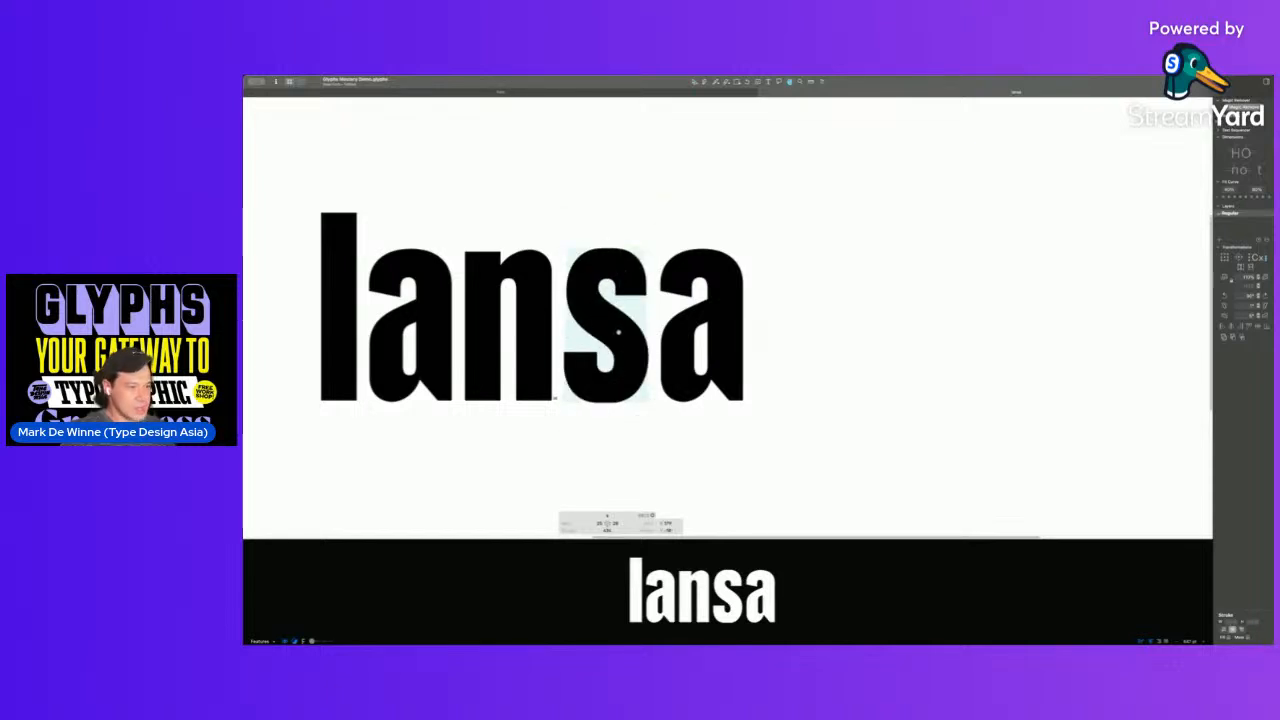
pyautogui.press('space')
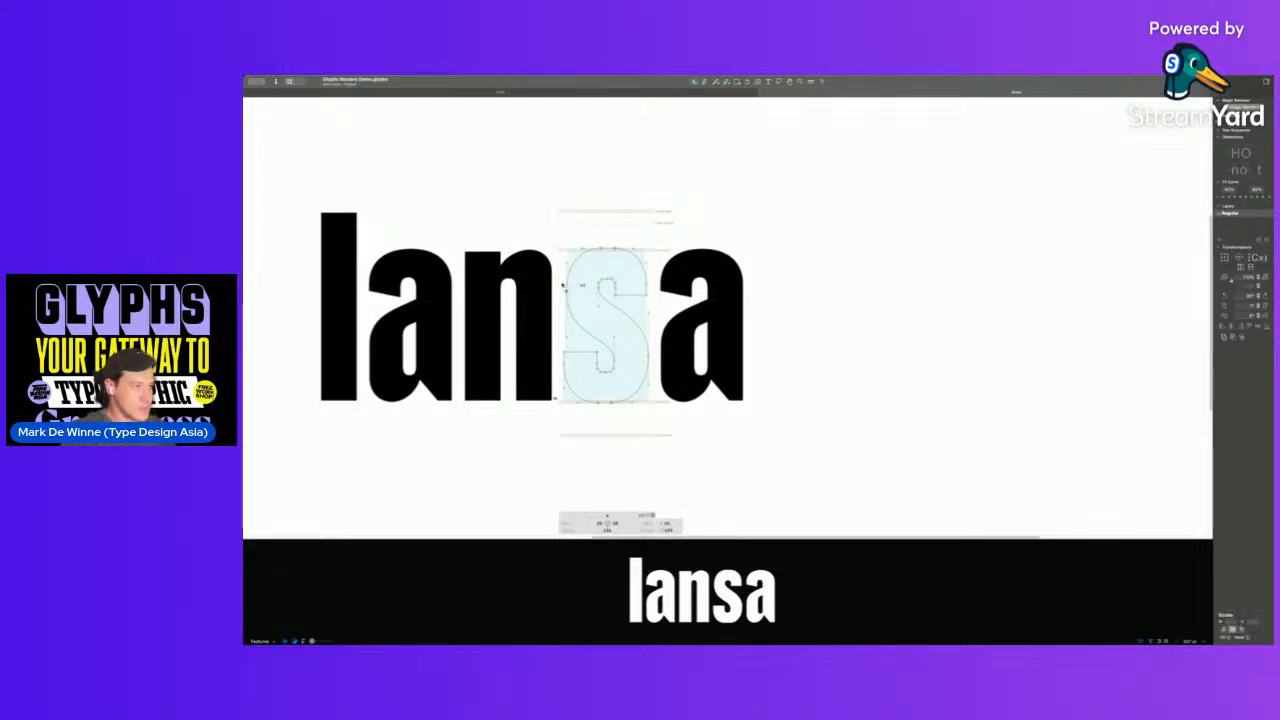
pyautogui.press('space')
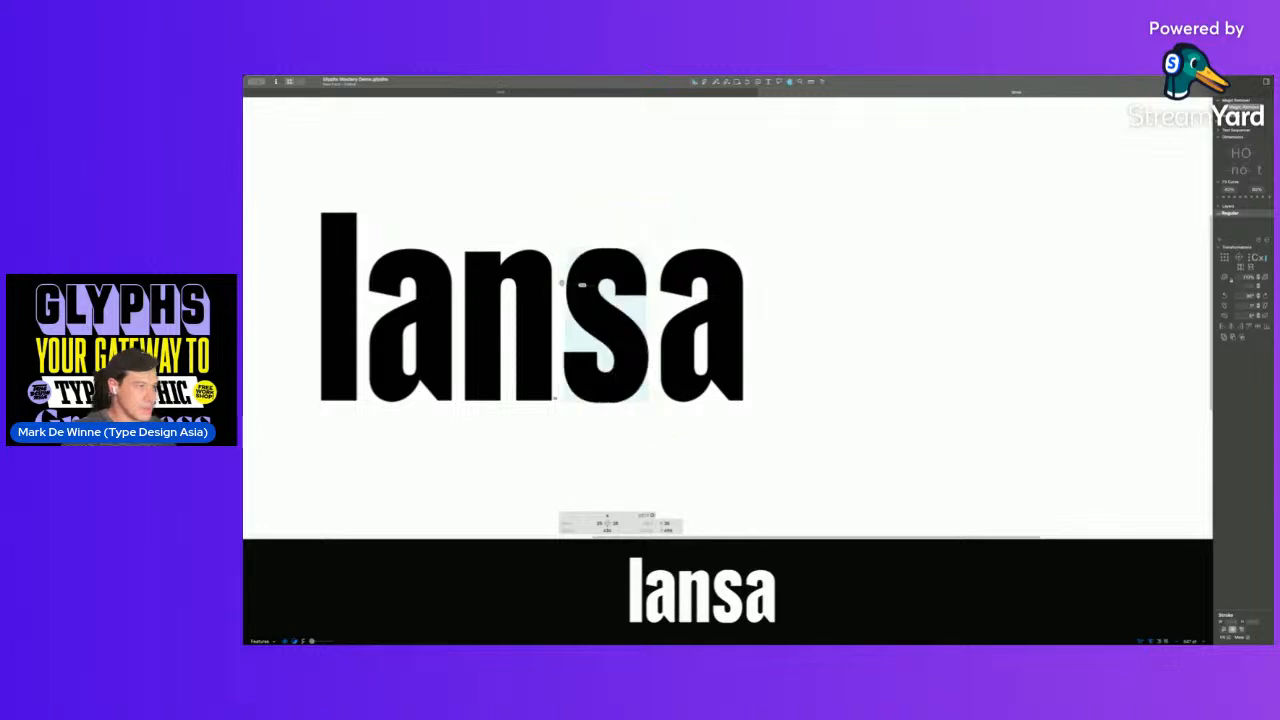
pyautogui.scroll(-3, 610, 317)
pyautogui.press('space')
# - Set both the left and right sidebearings of the s to 20
pyautogui.moveTo(635, 362); pyautogui.dragTo(600, 365)
pyautogui.scroll(-2, 600, 365)
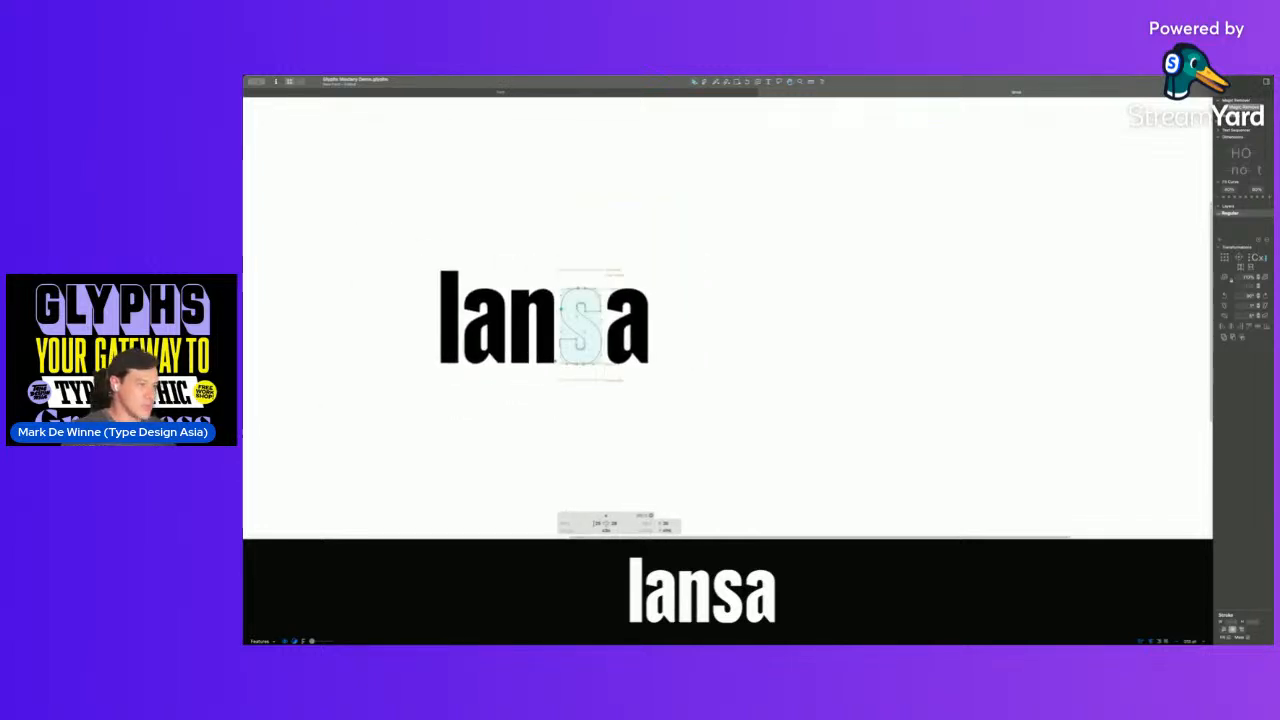
pyautogui.write('20')
pyautogui.press('Tab')
pyautogui.write('20')
pyautogui.press('Return')
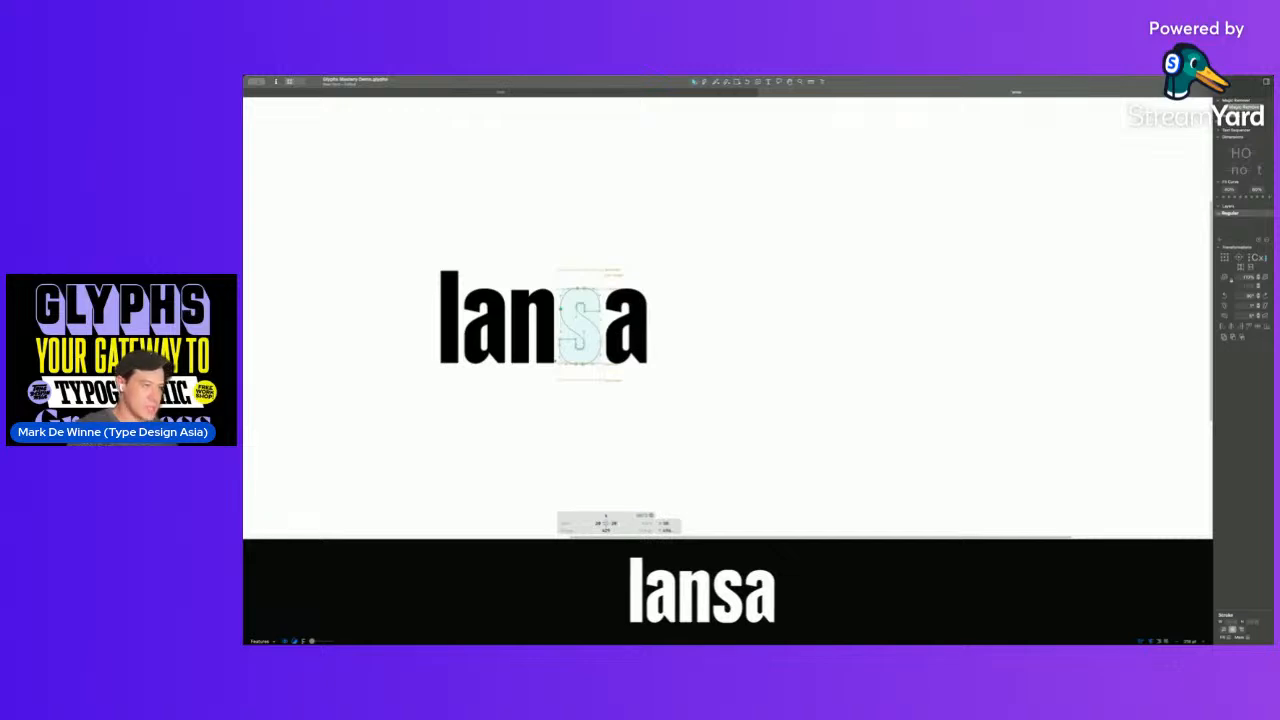
# - Replace the test word with nnsnn to place the s between pairs of n
pyautogui.press('super+a')
pyautogui.write('nnsnn')
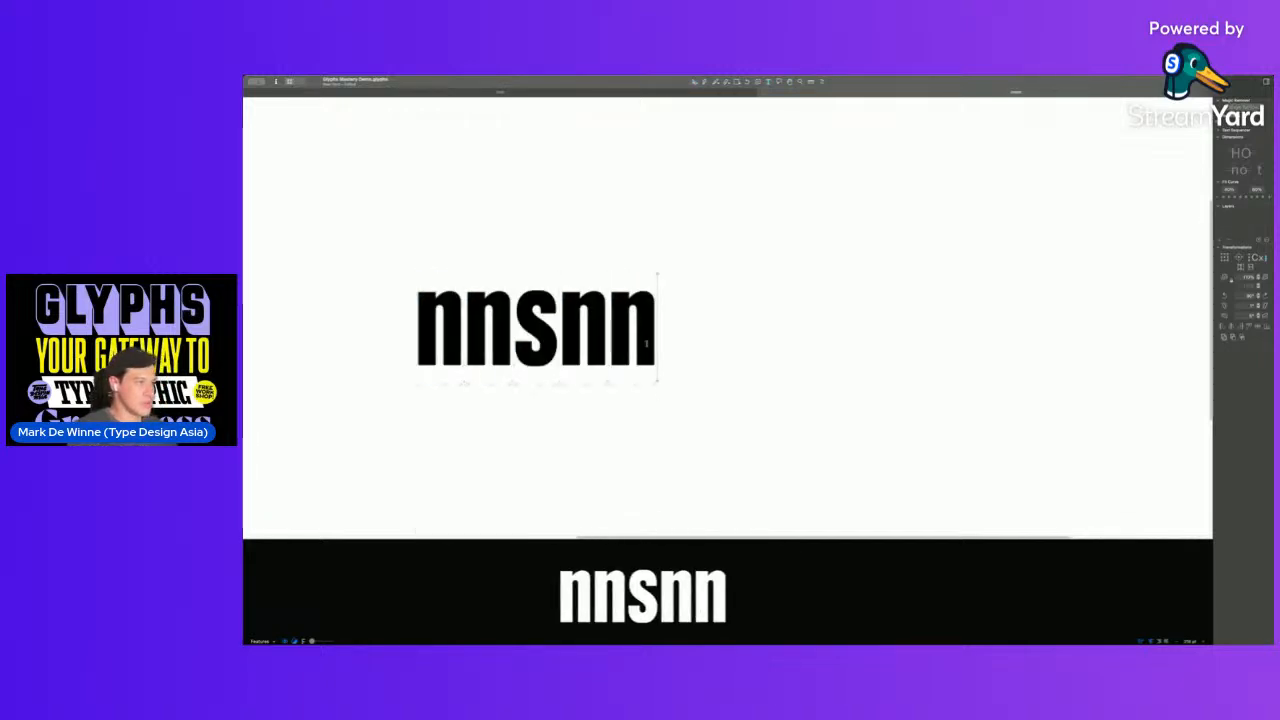
pyautogui.keyDown('alt'); pyautogui.keyDown('super'); pyautogui.click(658, 337); pyautogui.keyUp('super'); pyautogui.keyUp('alt')
pyautogui.keyDown('alt'); pyautogui.keyDown('super'); pyautogui.click(660, 335); pyautogui.keyUp('super'); pyautogui.keyUp('alt')
pyautogui.keyDown('alt'); pyautogui.keyDown('super'); pyautogui.click(660, 335); pyautogui.keyUp('super'); pyautogui.keyUp('alt')
pyautogui.moveTo(557, 281); pyautogui.dragTo(653, 389)
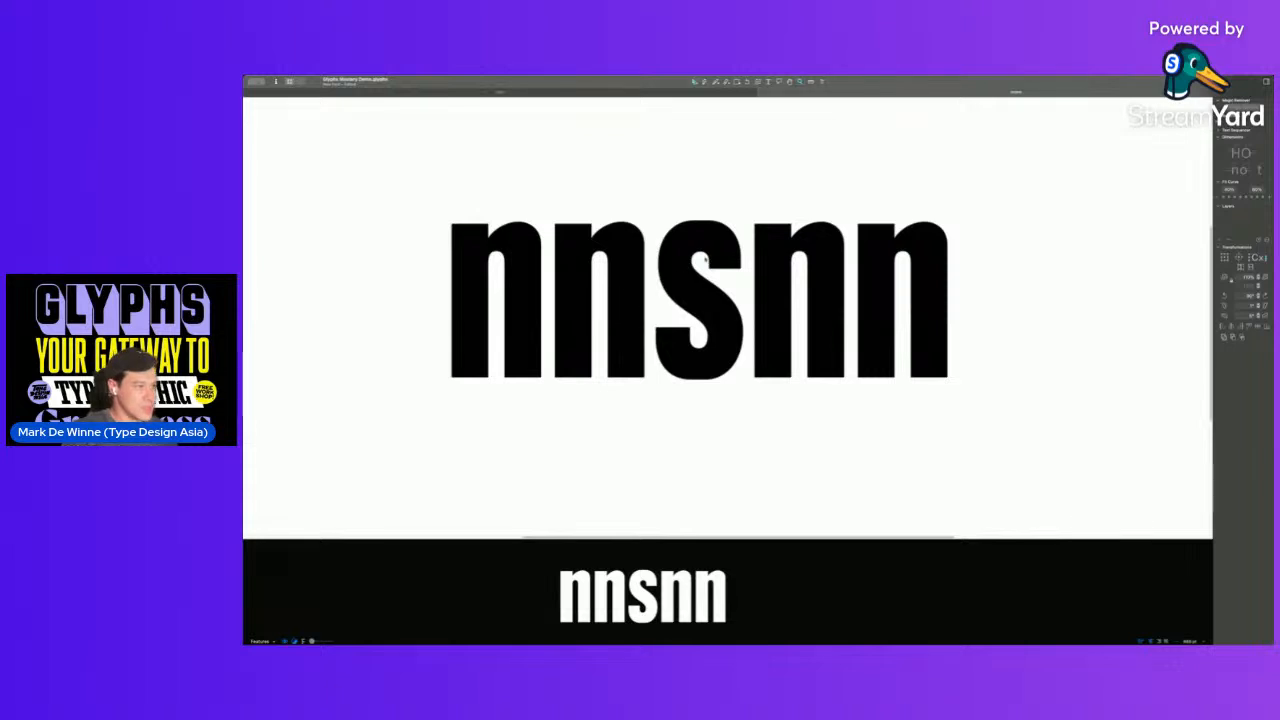
# - Open the s for editing, raise the top node of its upper counter and select that counter's two side extreme nodes
pyautogui.doubleClick(701, 262)
pyautogui.moveTo(682, 241); pyautogui.dragTo(767, 318)
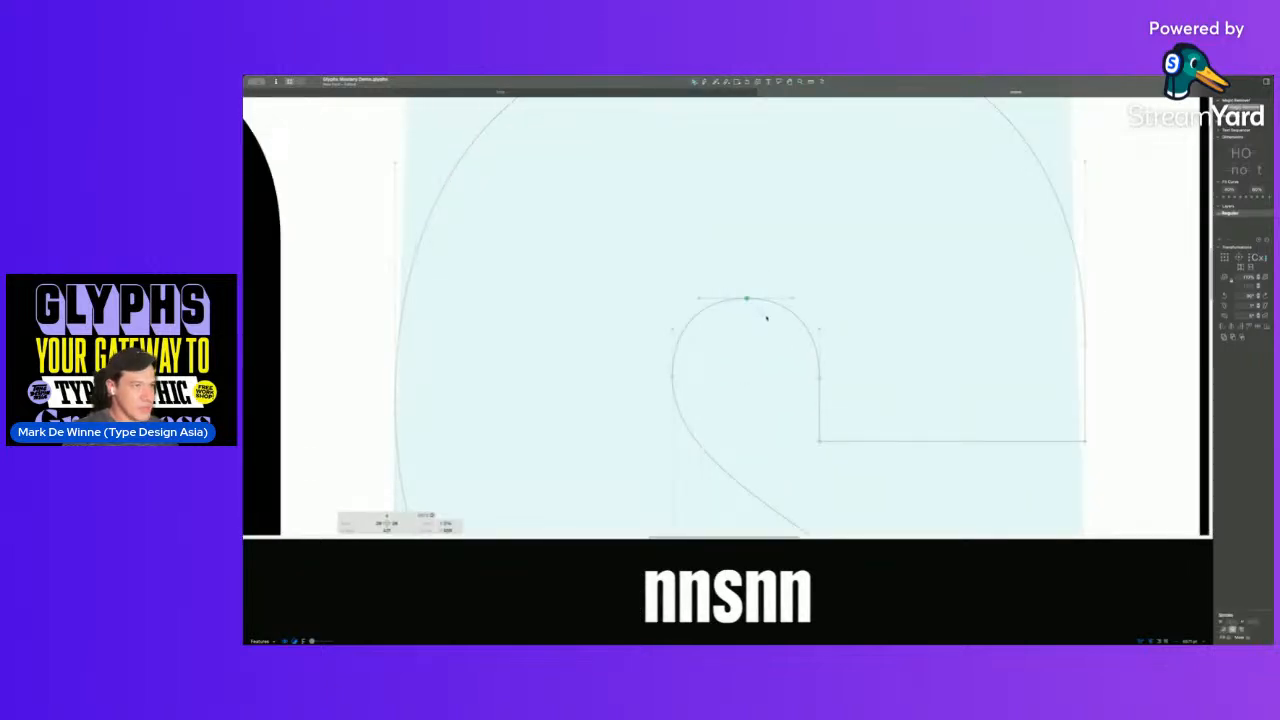
pyautogui.hotkey('ctrl', 'alt', 'shift', 'Up')
pyautogui.keyDown('alt'); pyautogui.keyDown('super'); pyautogui.click(766, 316); pyautogui.keyUp('super'); pyautogui.keyUp('alt')
pyautogui.moveTo(660, 348); pyautogui.dragTo(838, 390)
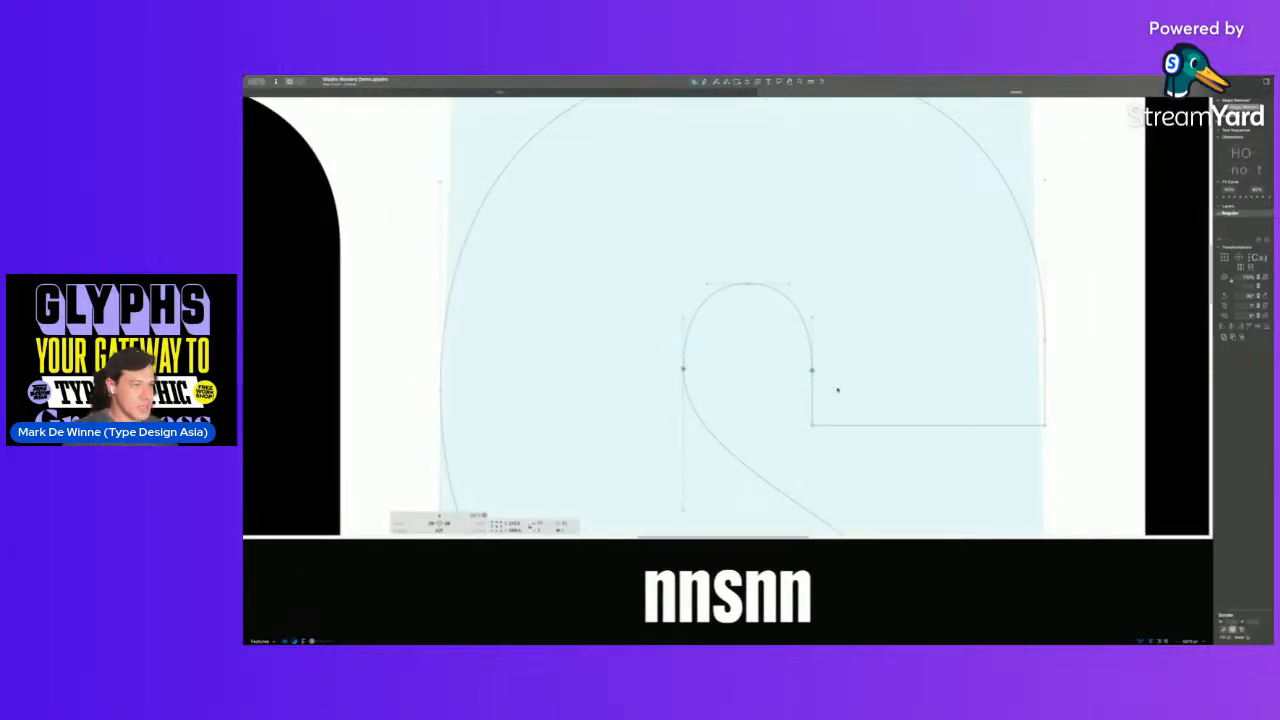